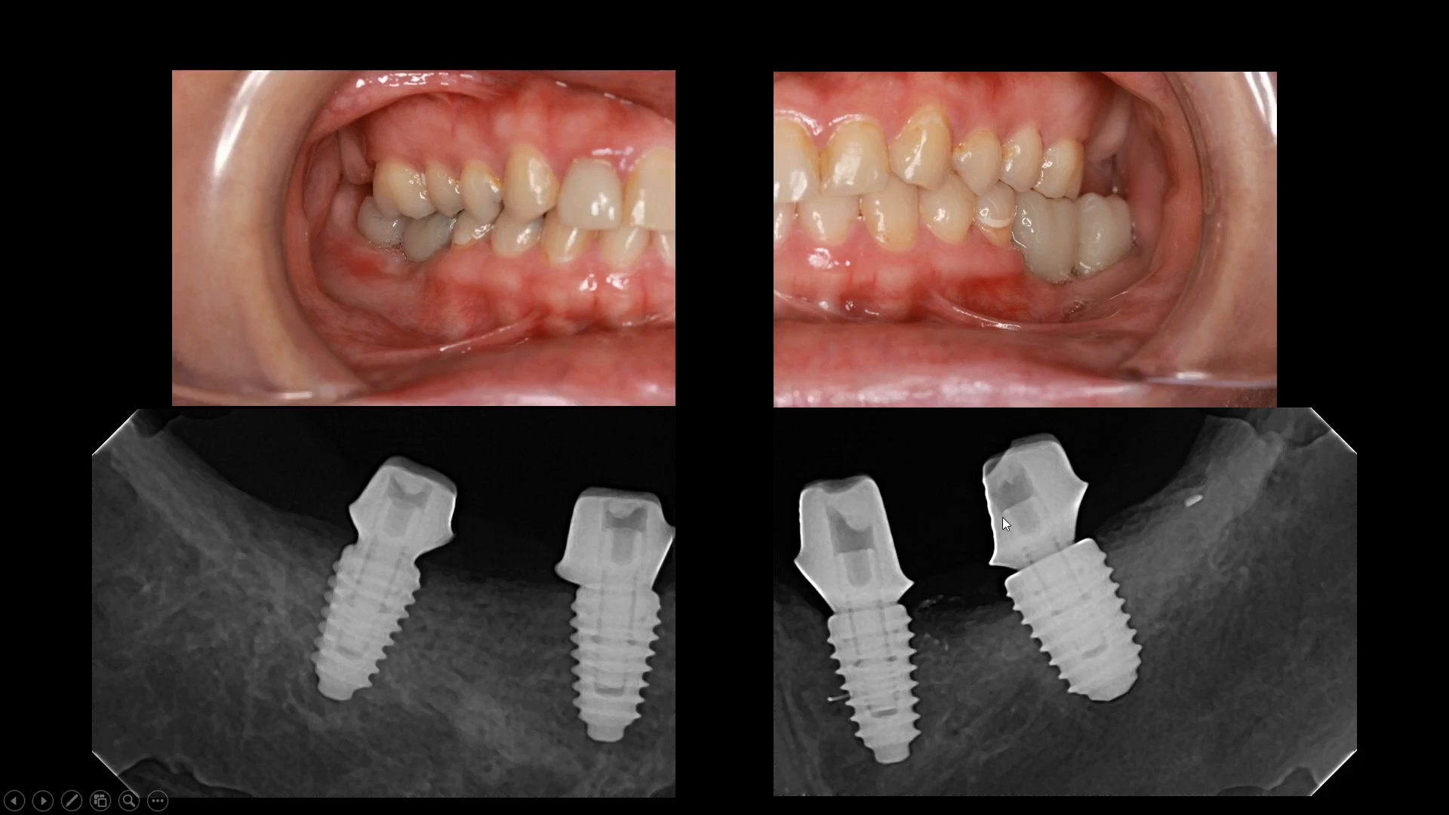
Advance past the radiograph slide to the final frontal teeth photo and exit the slide show.
click(957, 486)
click(958, 488)
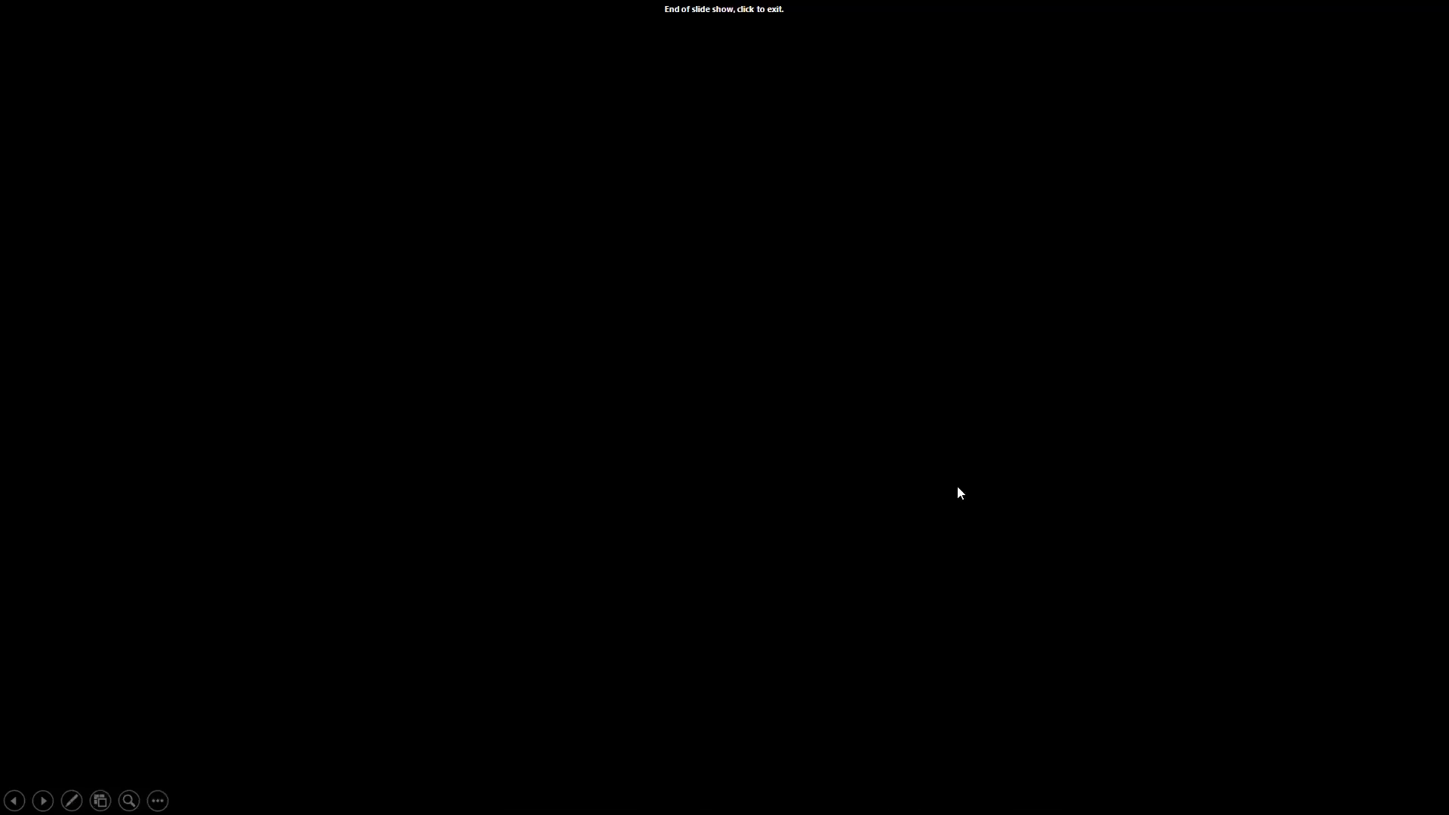
key(Left)
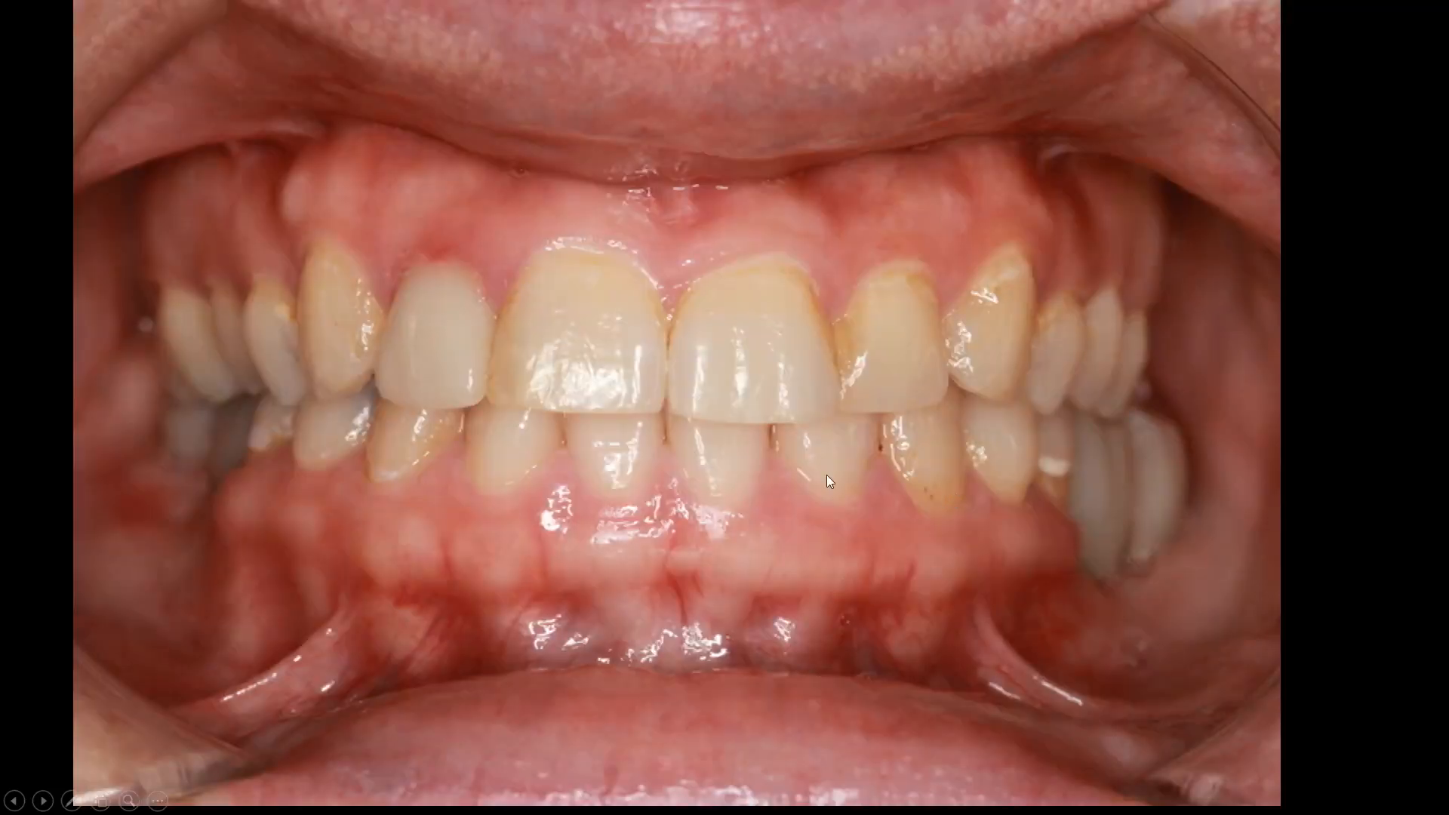
key(Escape)
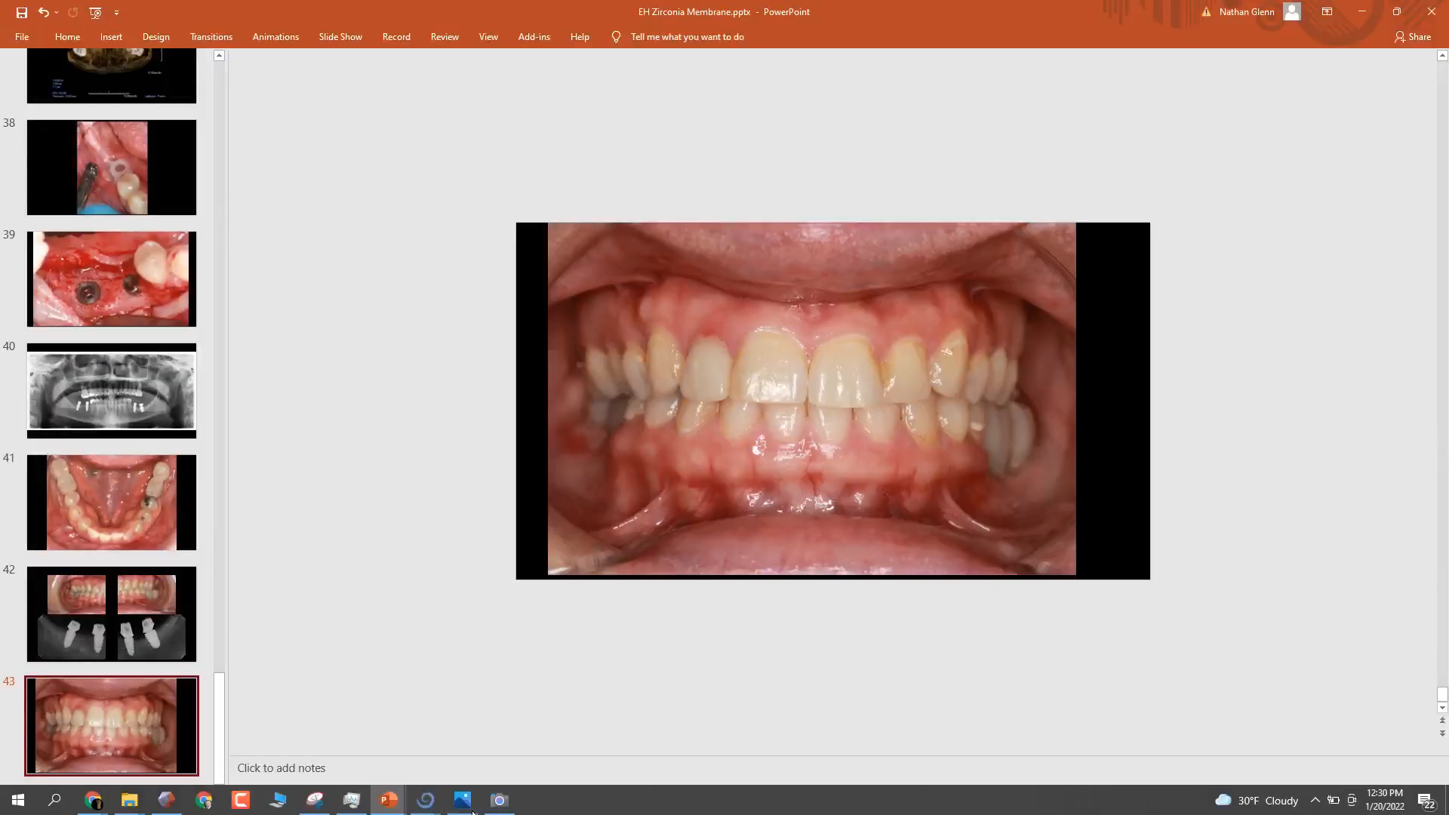
Switch to the Blue Sky Plan mandible model and display the virtual teeth above the implants.
mouse_move(424, 802)
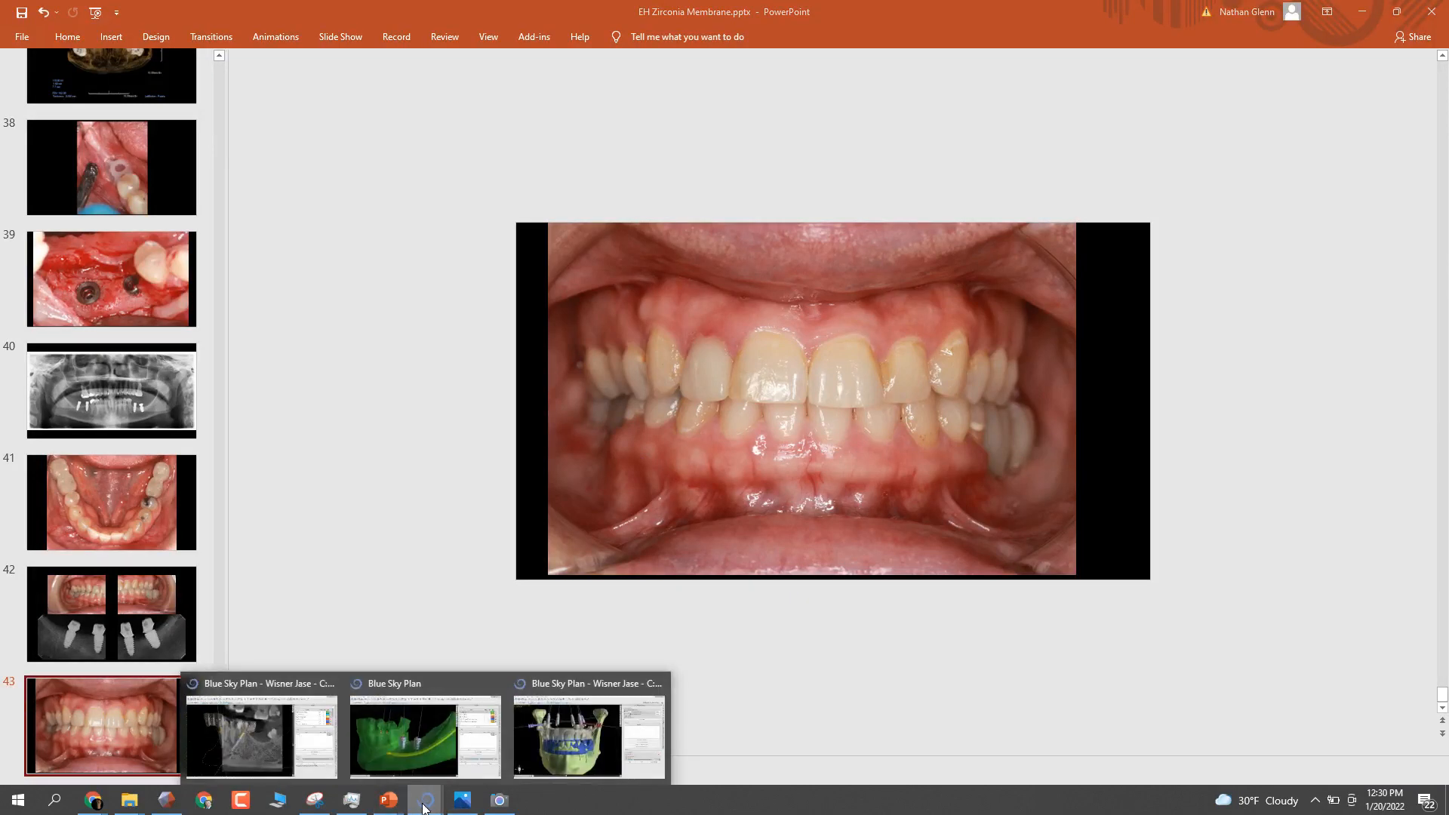
click(418, 685)
click(420, 685)
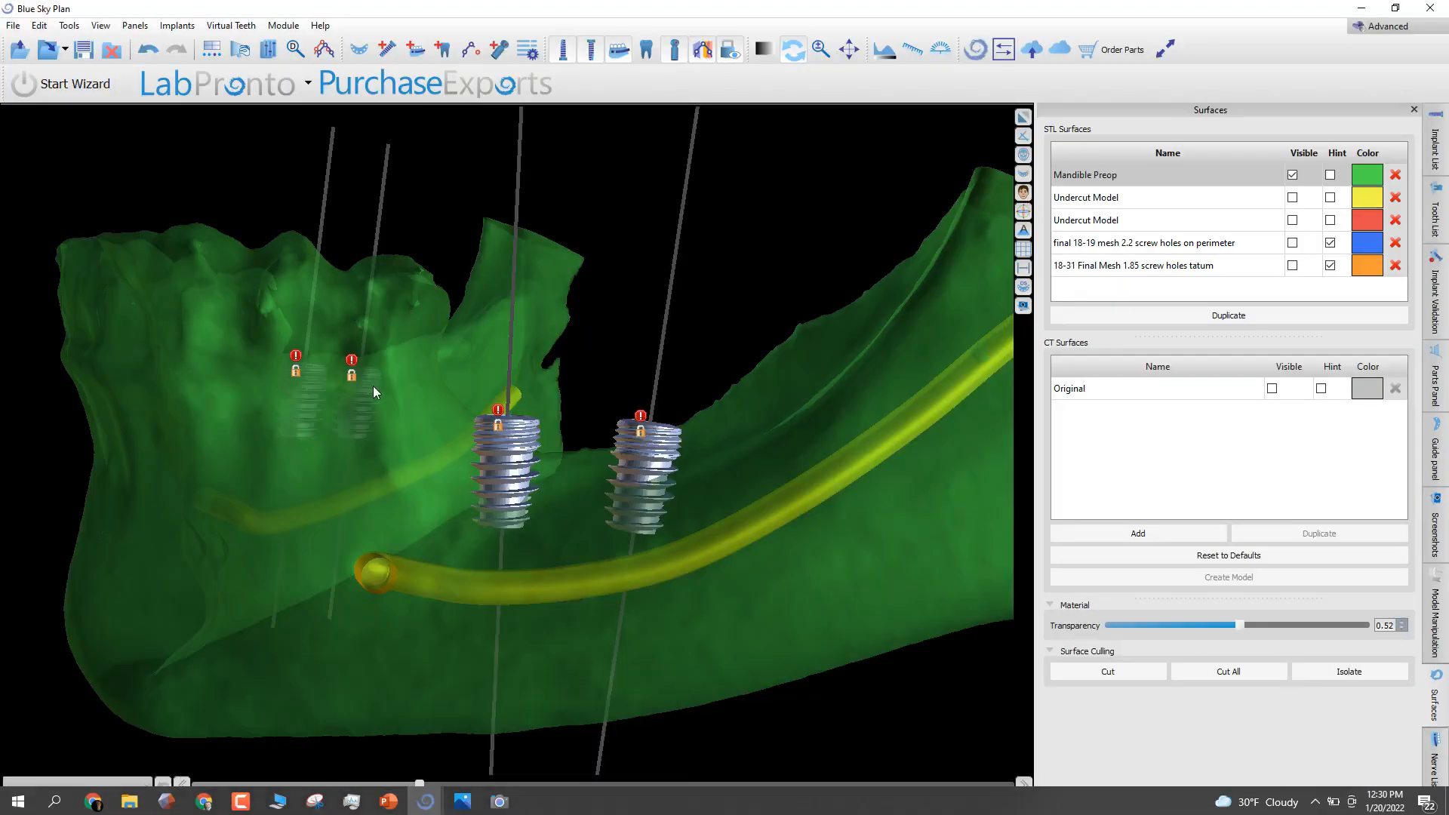
scroll(283, 396, down, 3)
drag(282, 396, 588, 623)
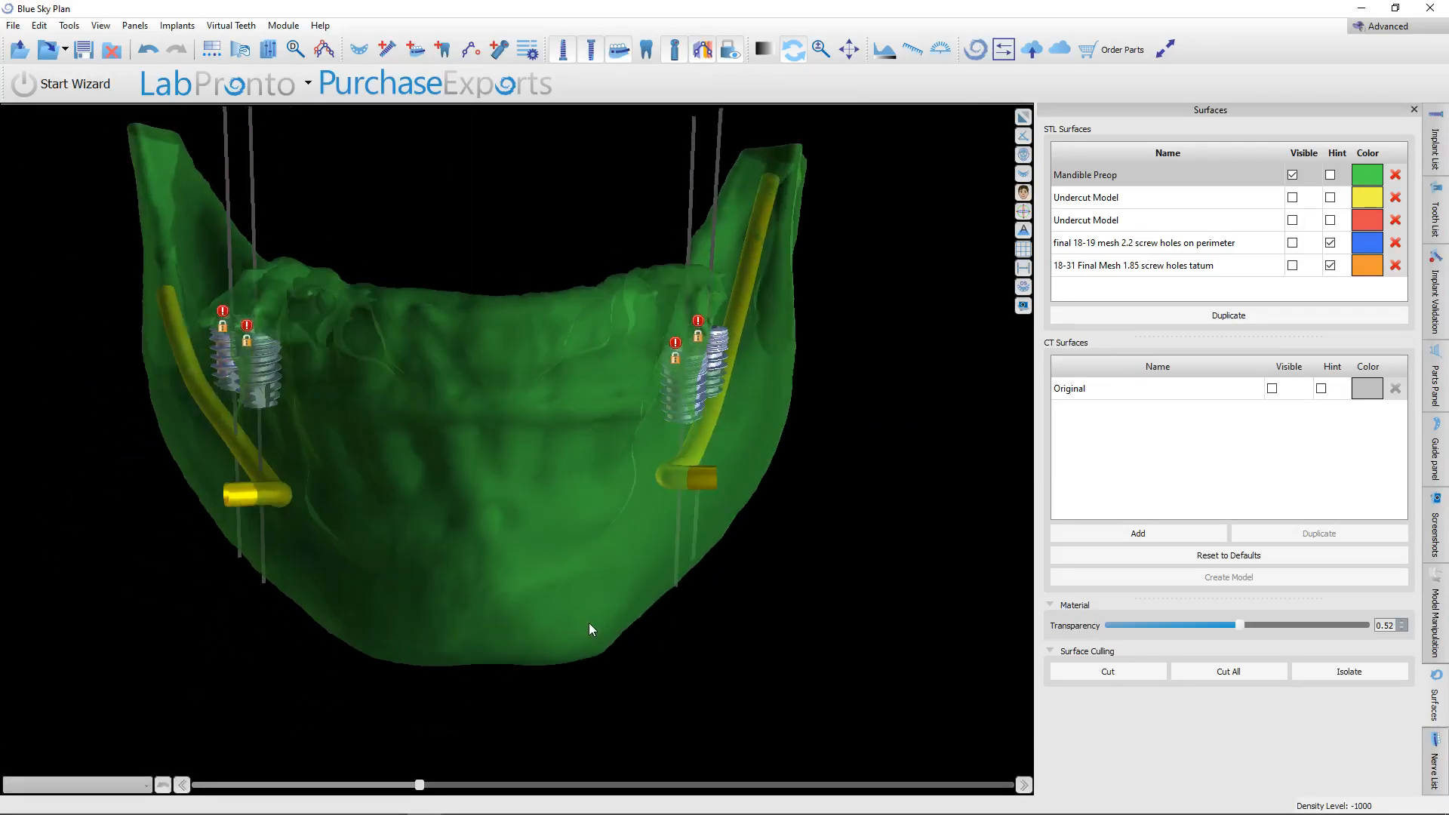
click(647, 49)
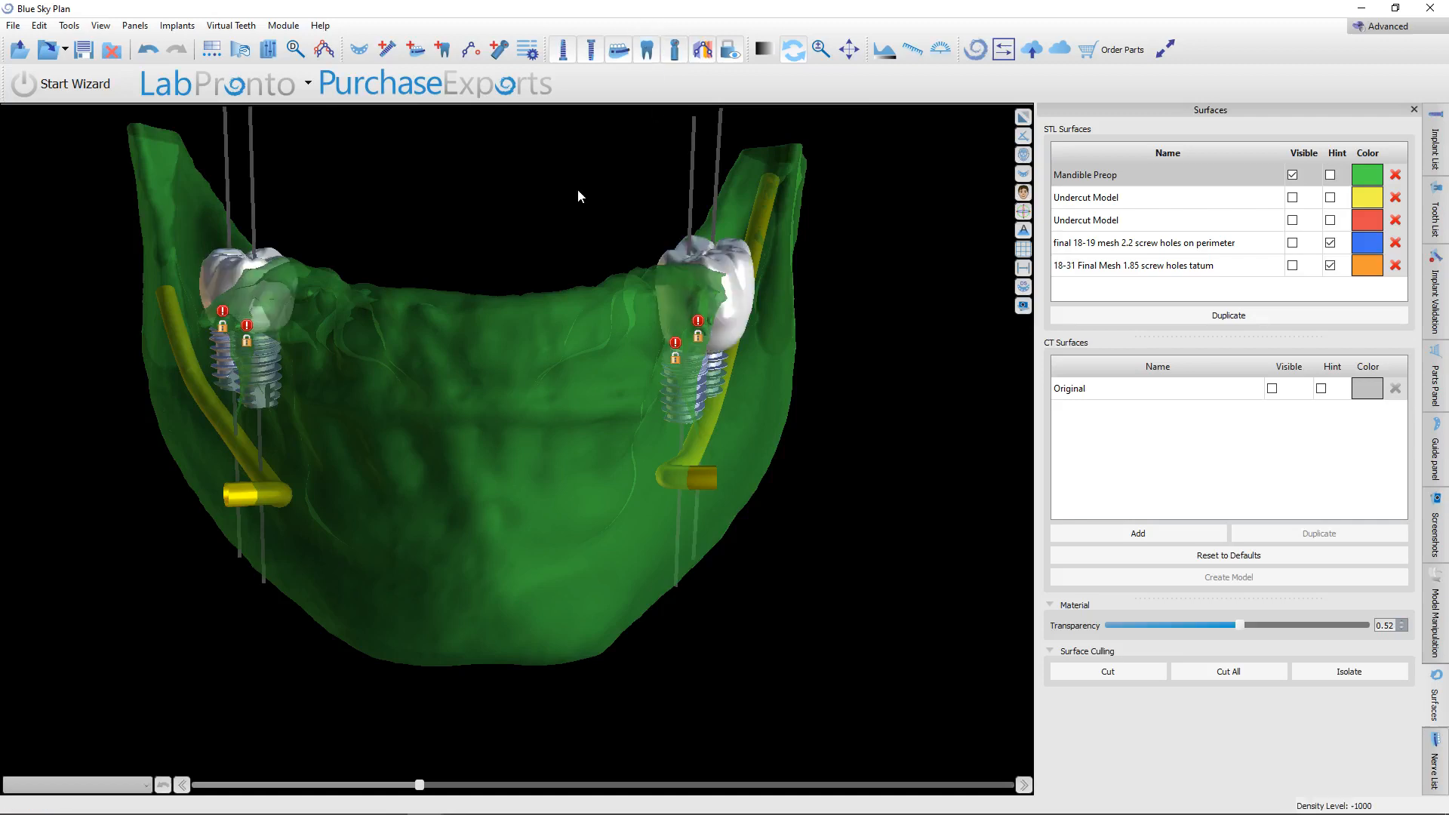
Set the Mandible Preop surface's transparency to 0.00 and inspect the implants and crowns on both sides.
drag(577, 189, 442, 624)
drag(386, 545, 308, 452)
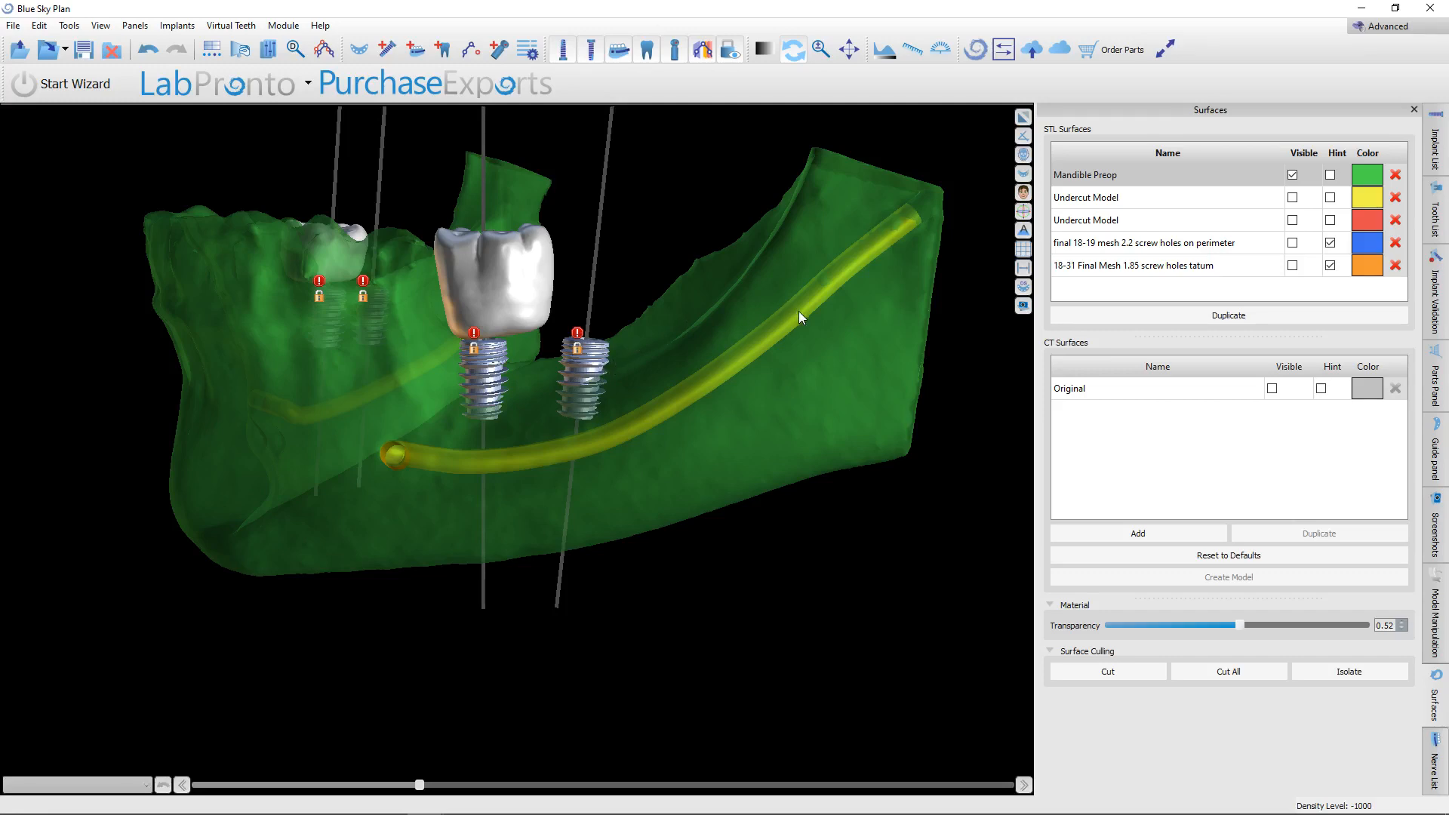
drag(752, 376, 702, 583)
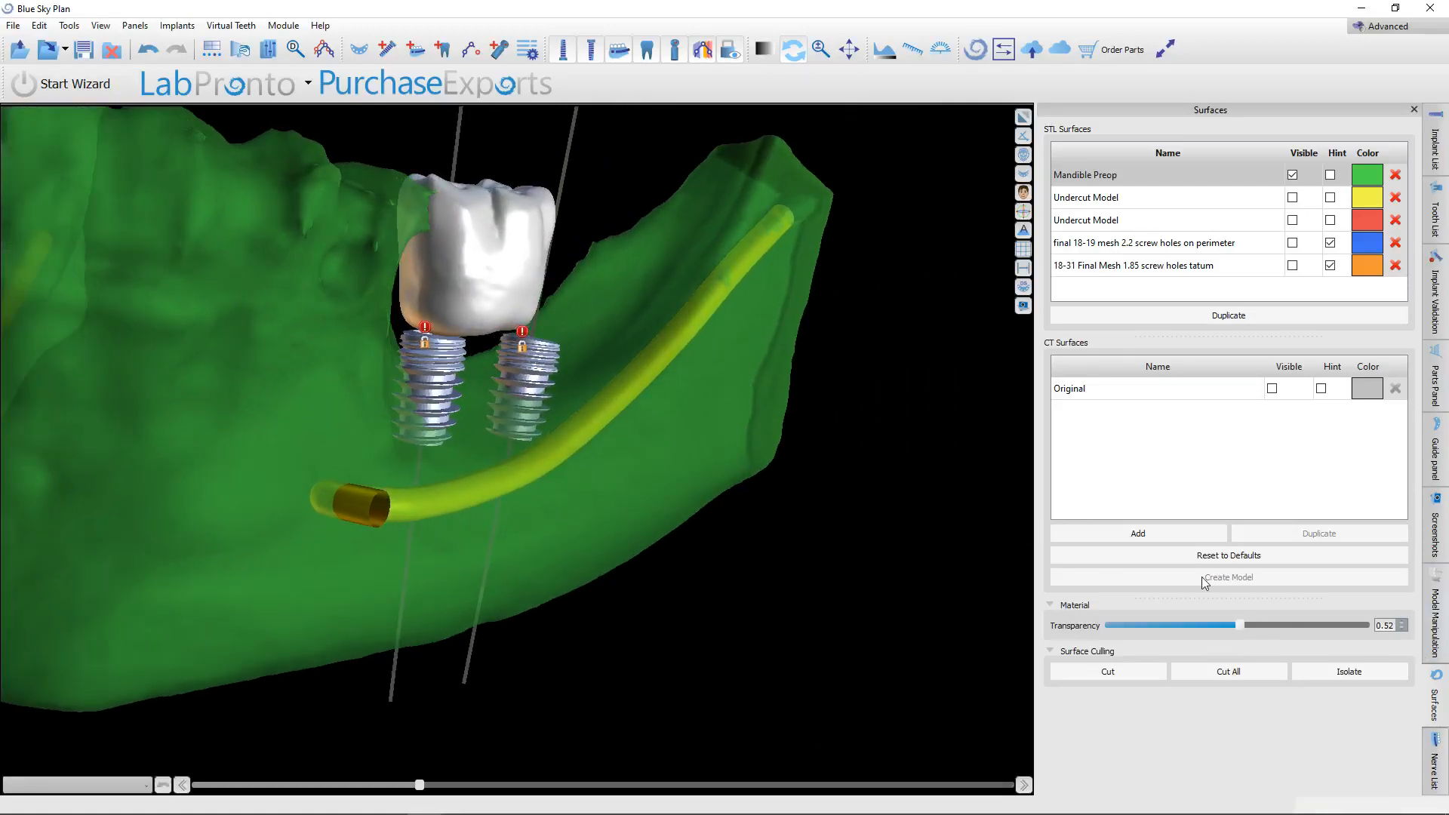
drag(1238, 623, 1106, 626)
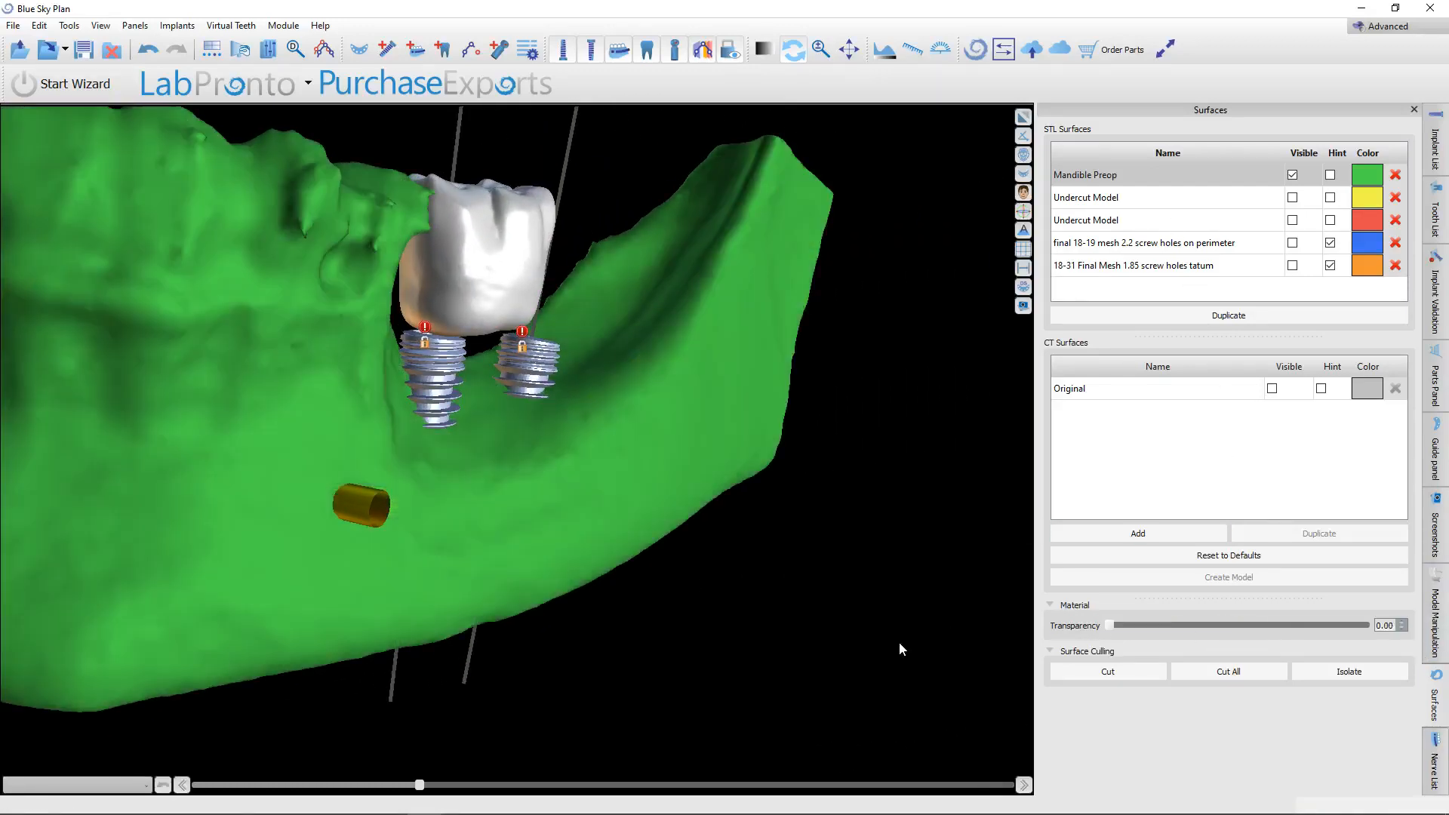
drag(899, 642, 585, 593)
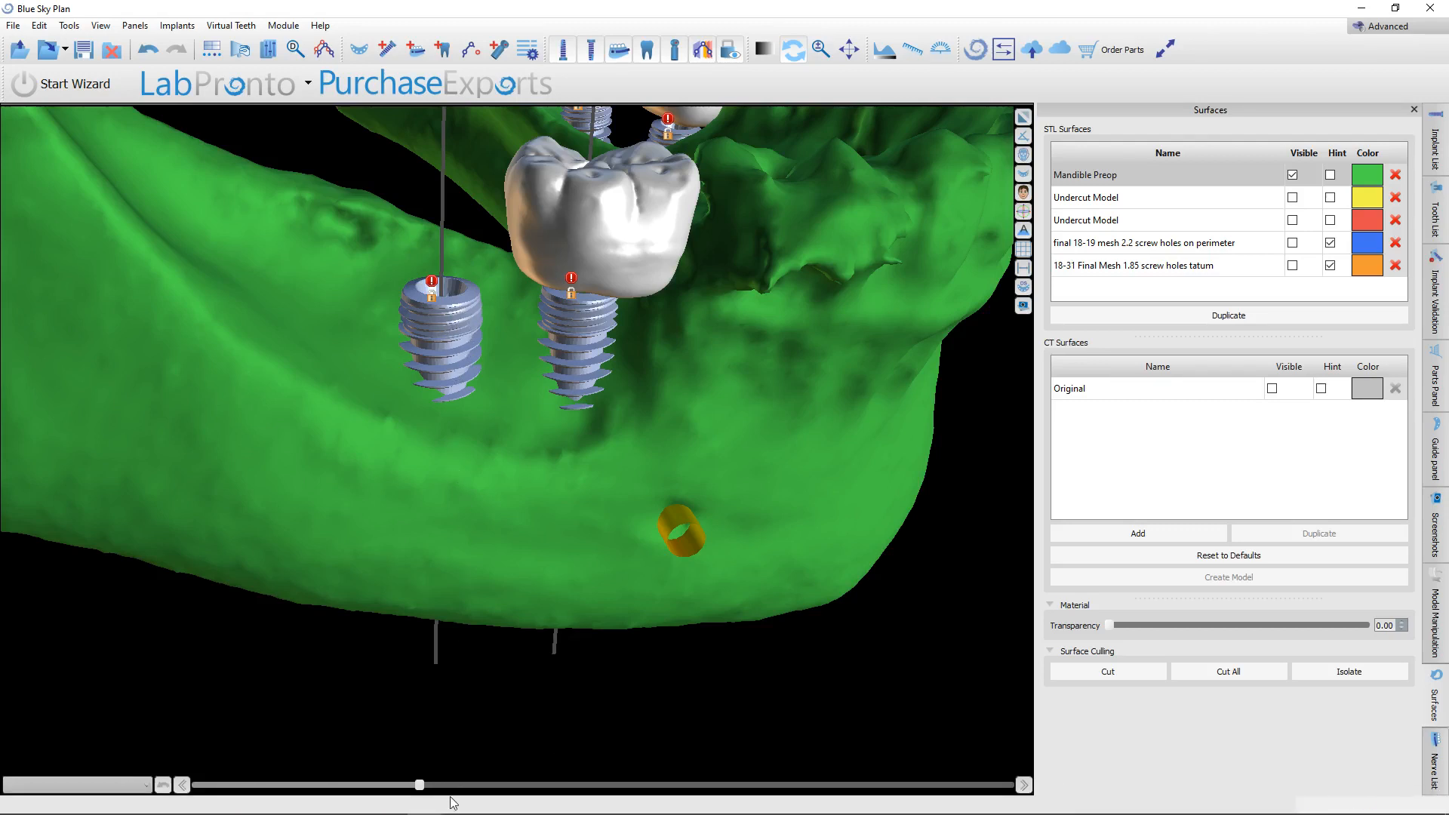
Switch to the EH Zirconia Membrane presentation in PowerPoint and view the surgical photo on slide 39 at 150%.
mouse_move(451, 814)
click(399, 805)
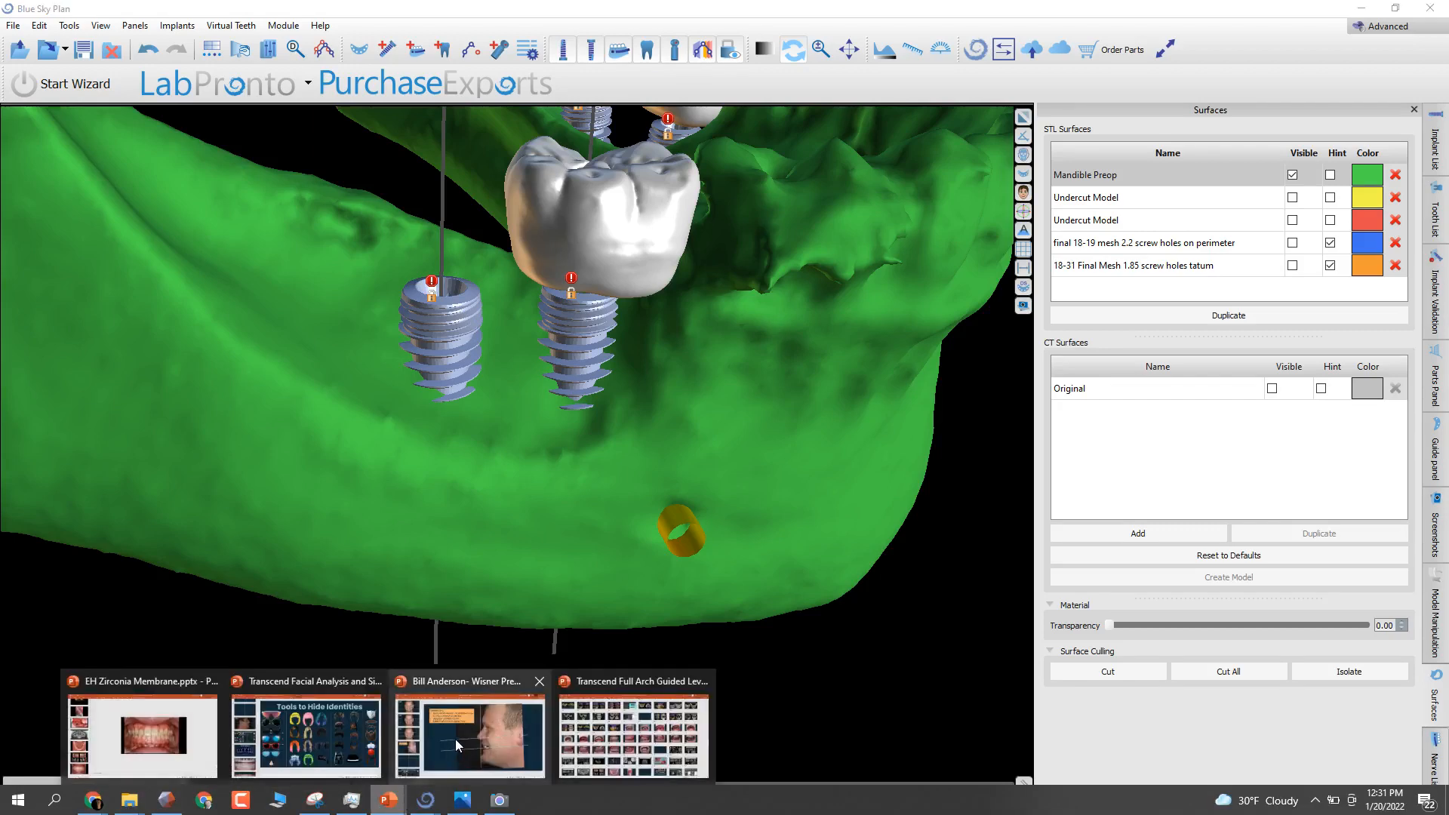
click(325, 736)
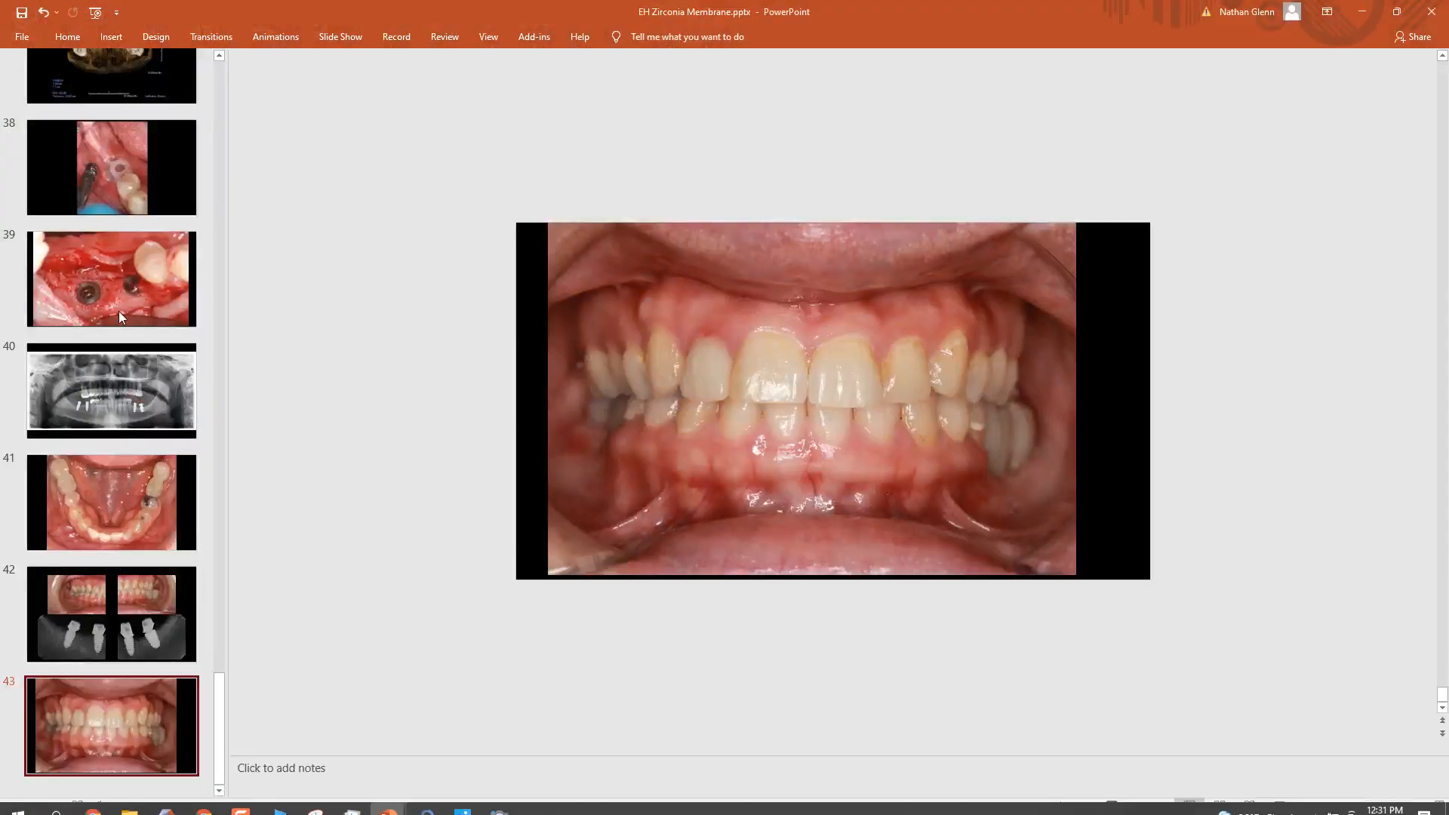
click(119, 311)
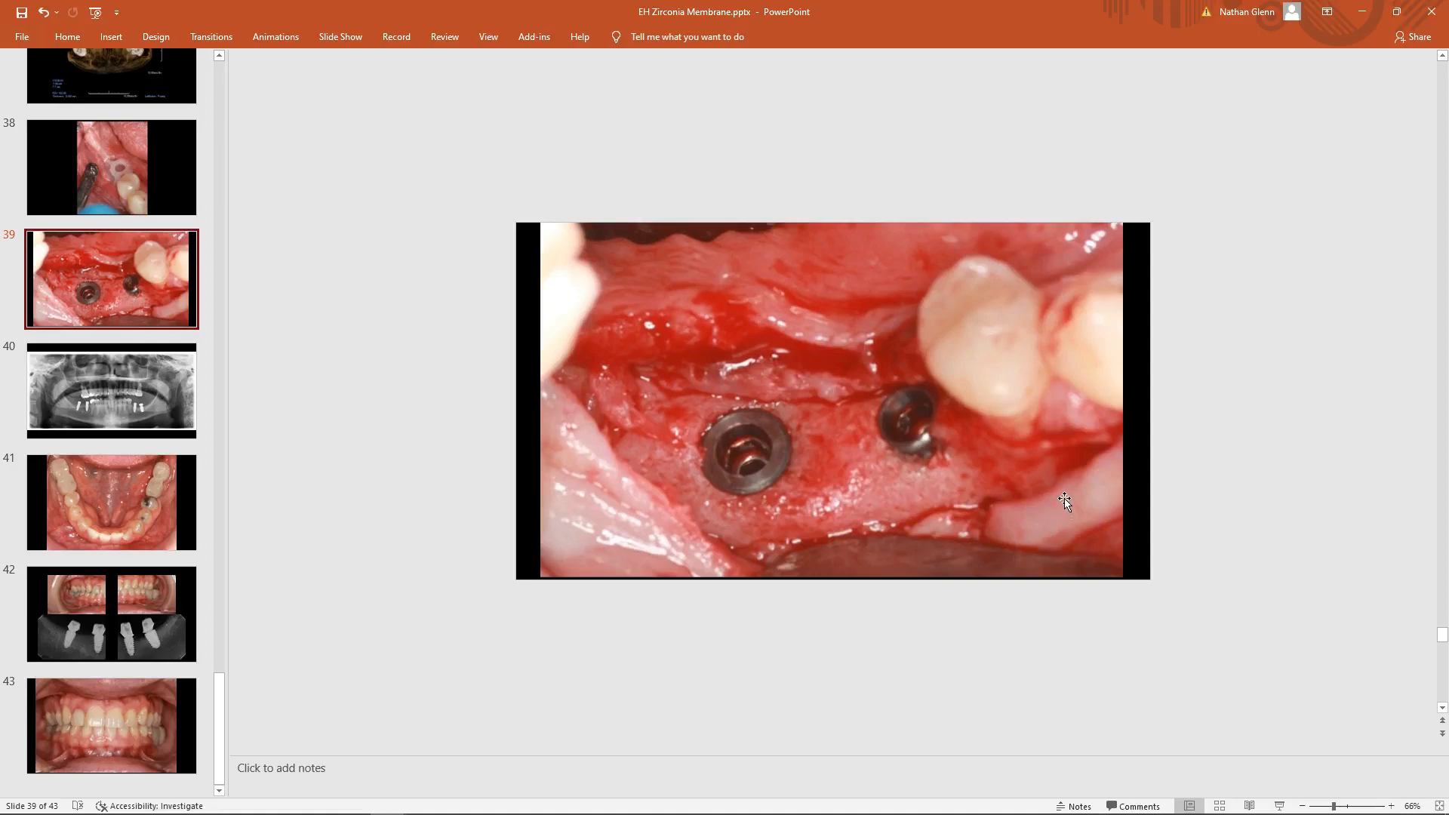
ctrl+scroll(1064, 498, up, 9)
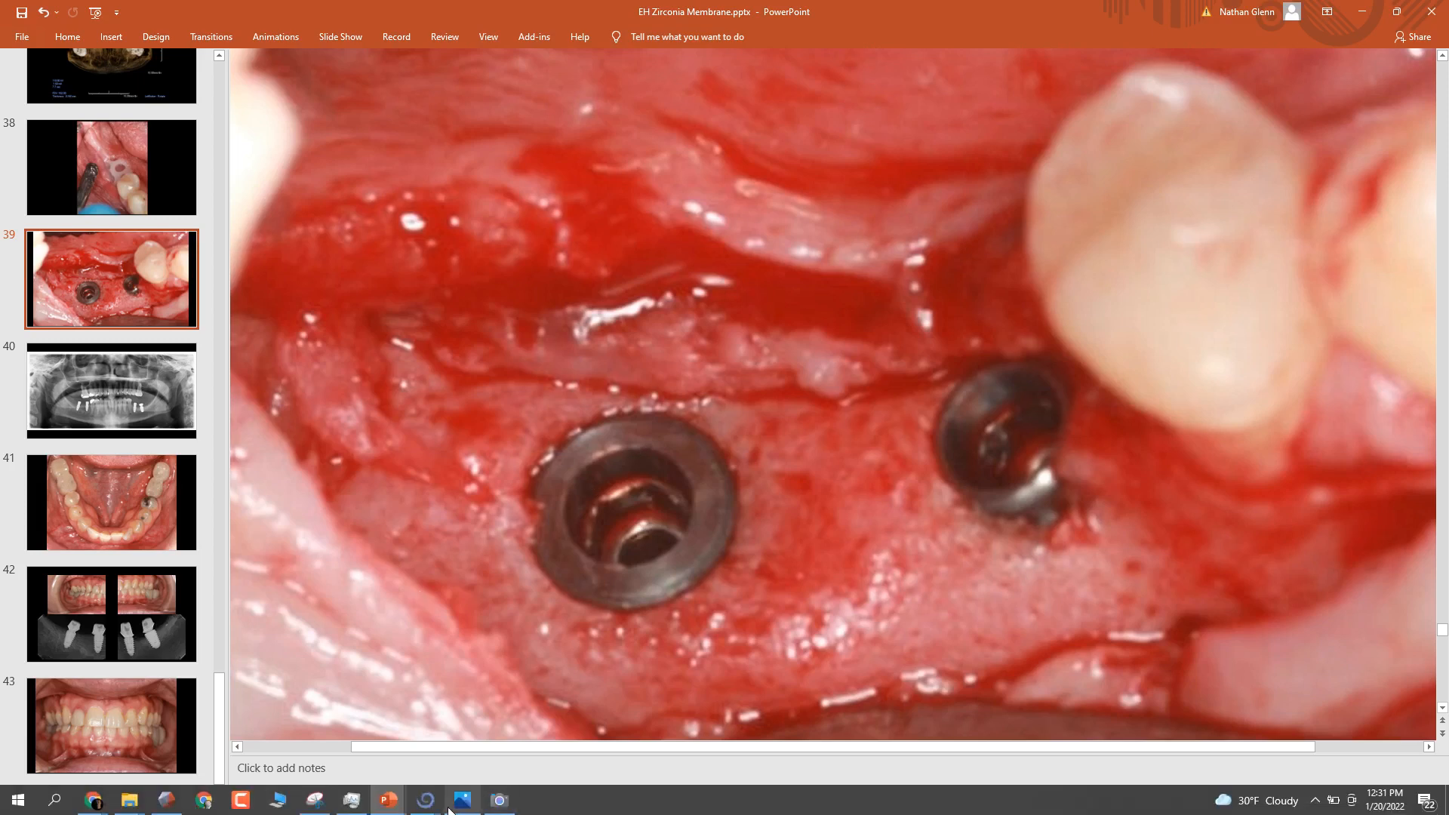
Compare the slide 39 surgical photo with the Blue Sky Plan model, ending on the mandible's side with the implants.
mouse_move(425, 798)
click(477, 740)
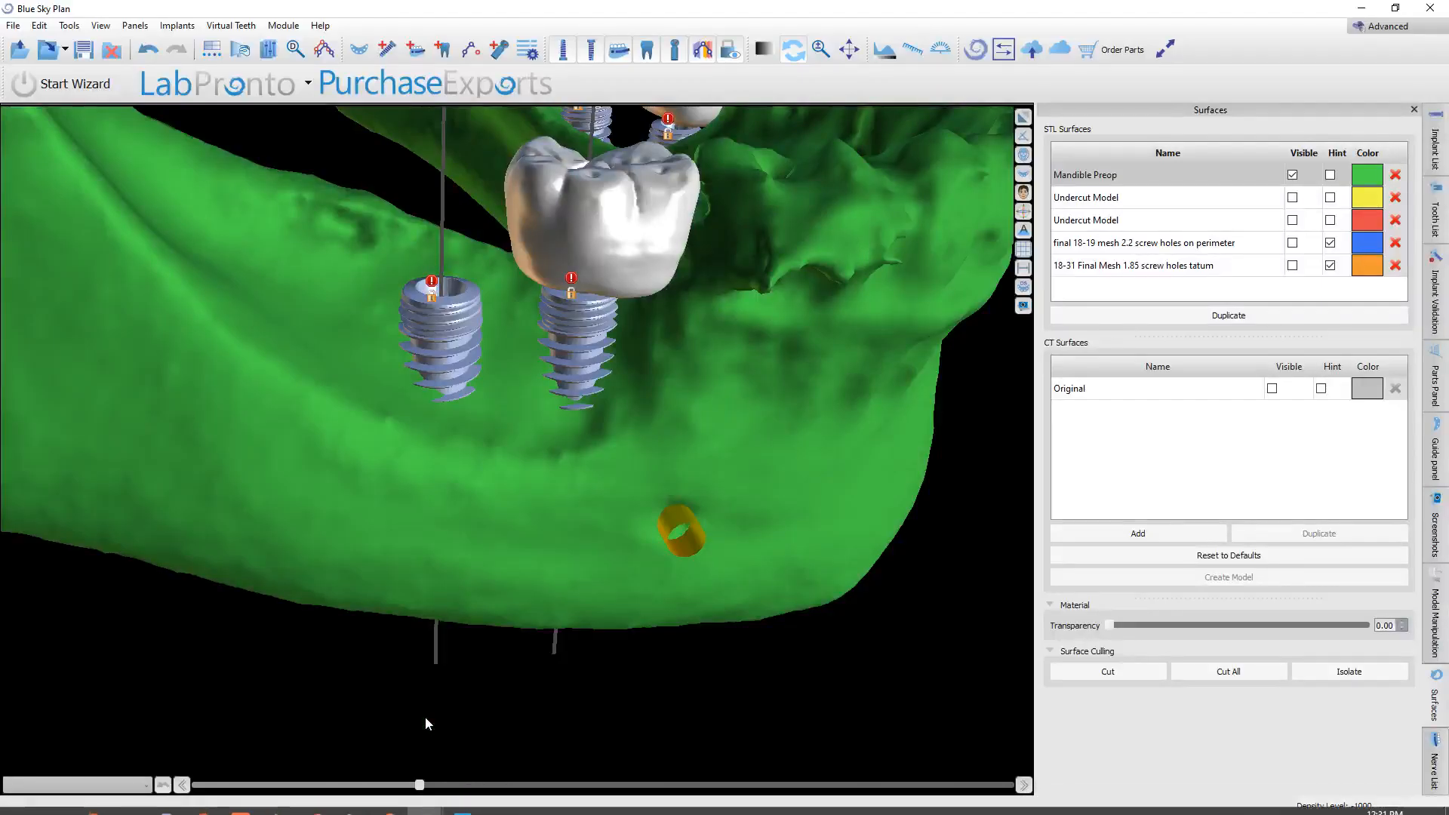
mouse_move(389, 800)
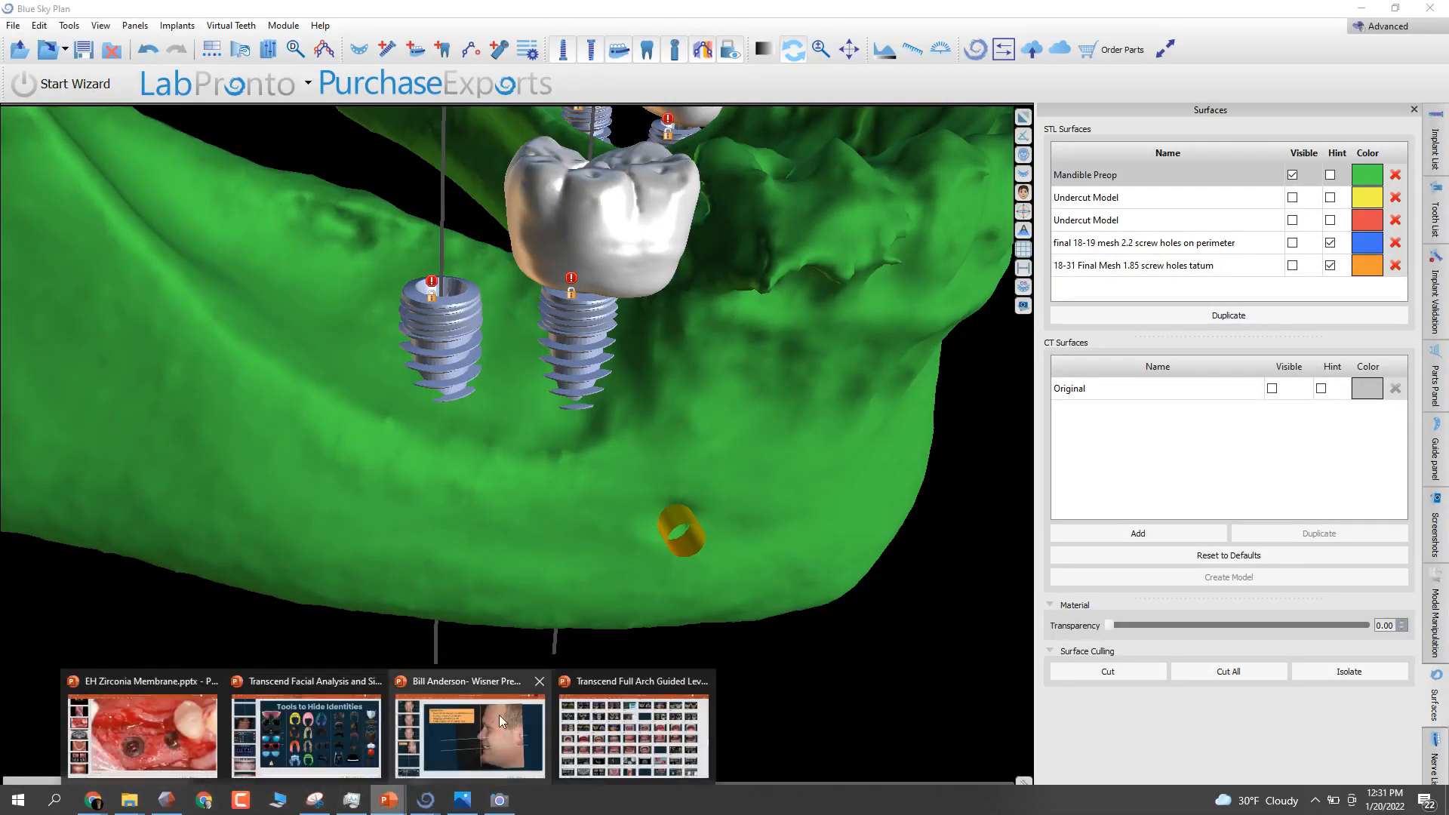
click(189, 741)
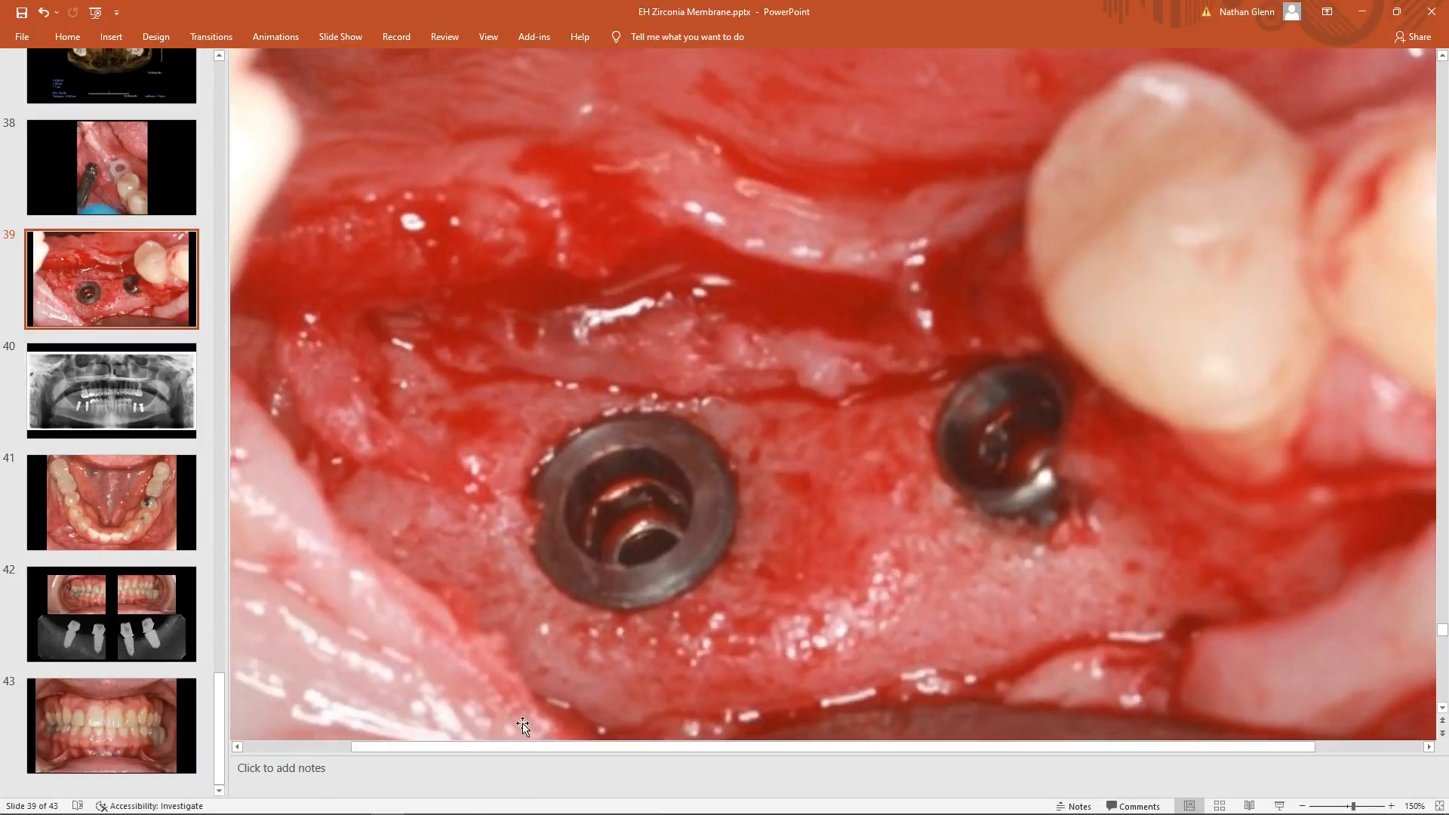
click(1360, 13)
drag(411, 717, 812, 514)
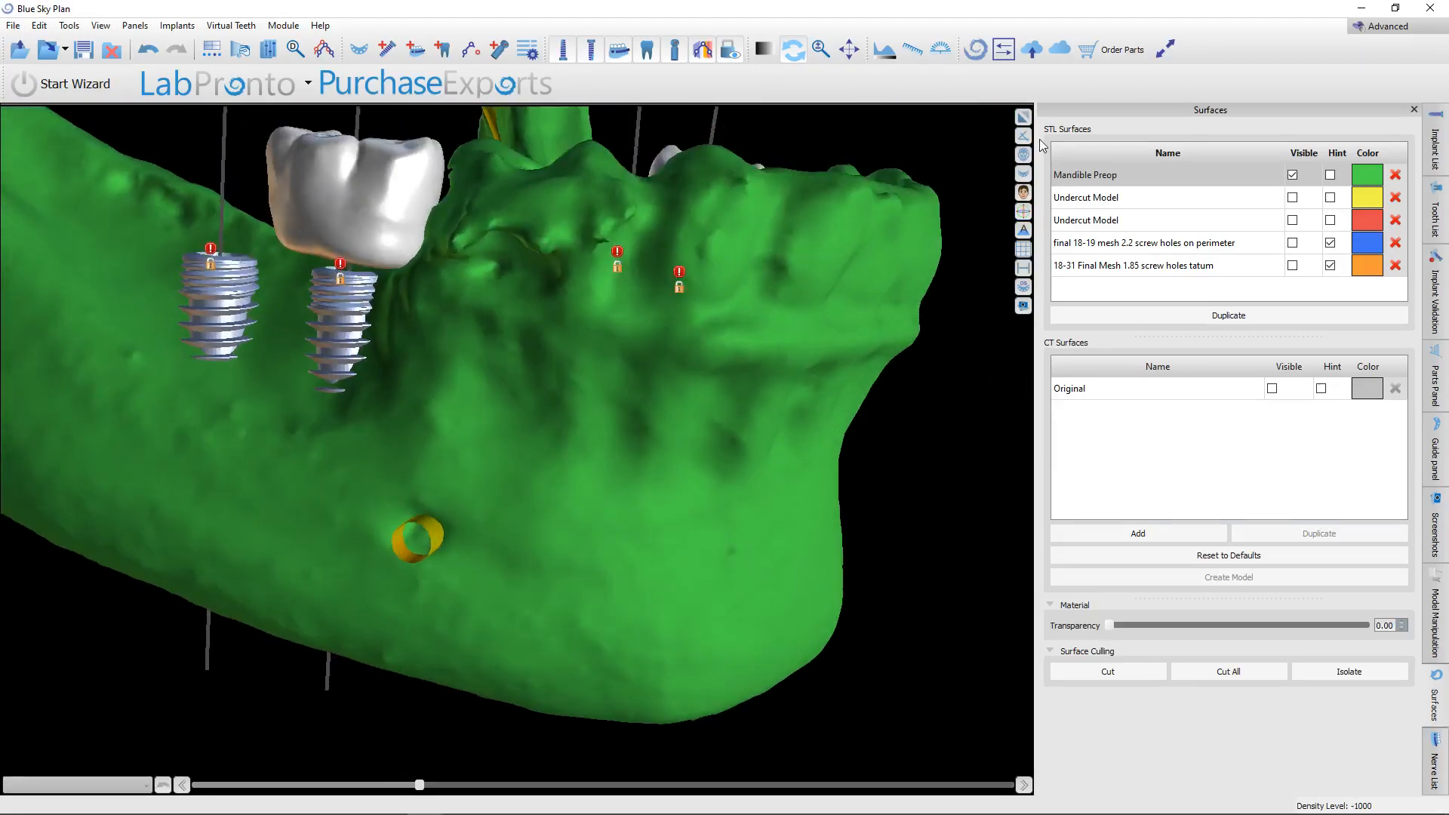
Select implant 1 in the panoramic view and examine the surrounding bone in an enlarged implant slice at several rotation angles.
click(1024, 117)
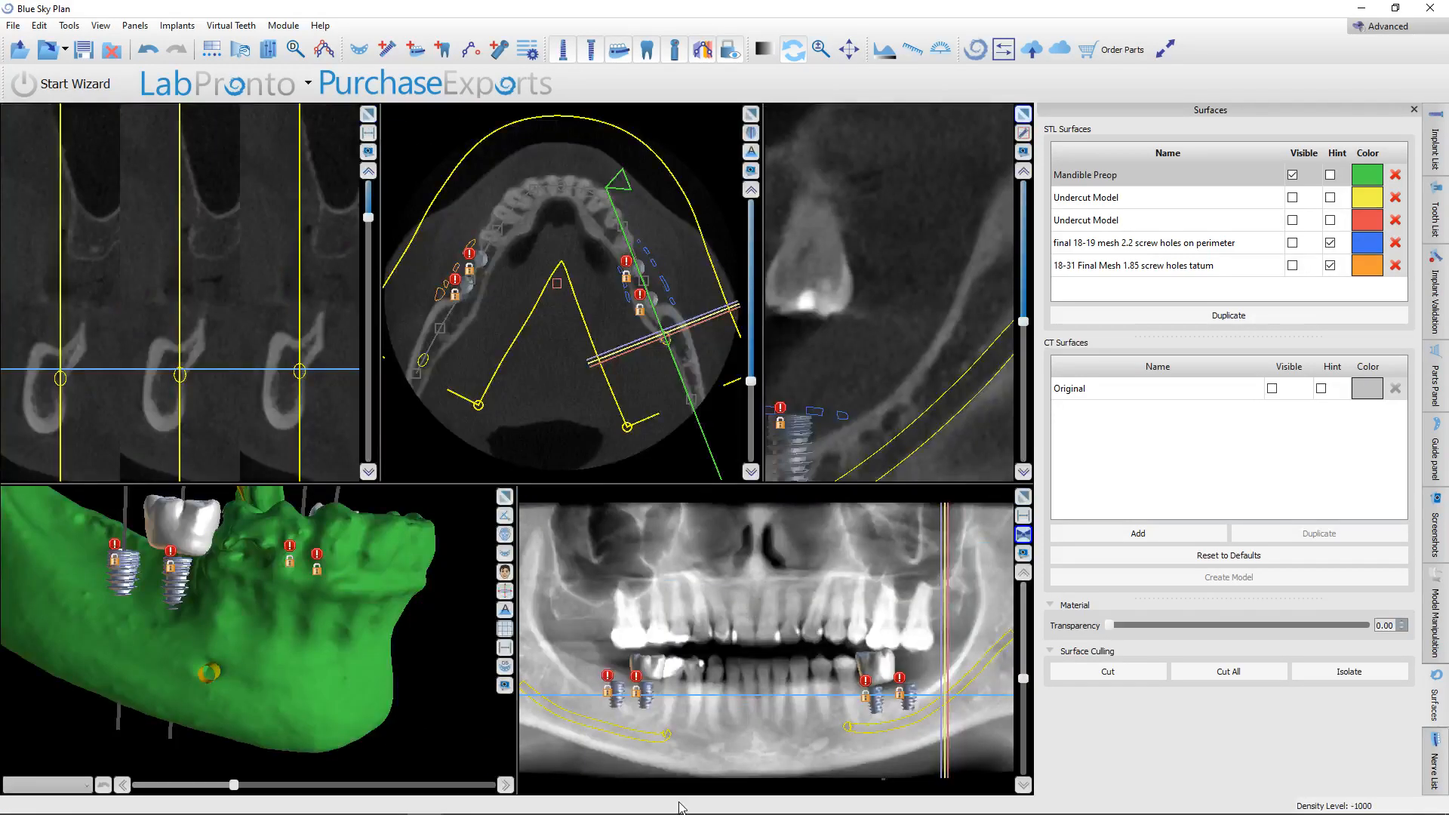
click(617, 690)
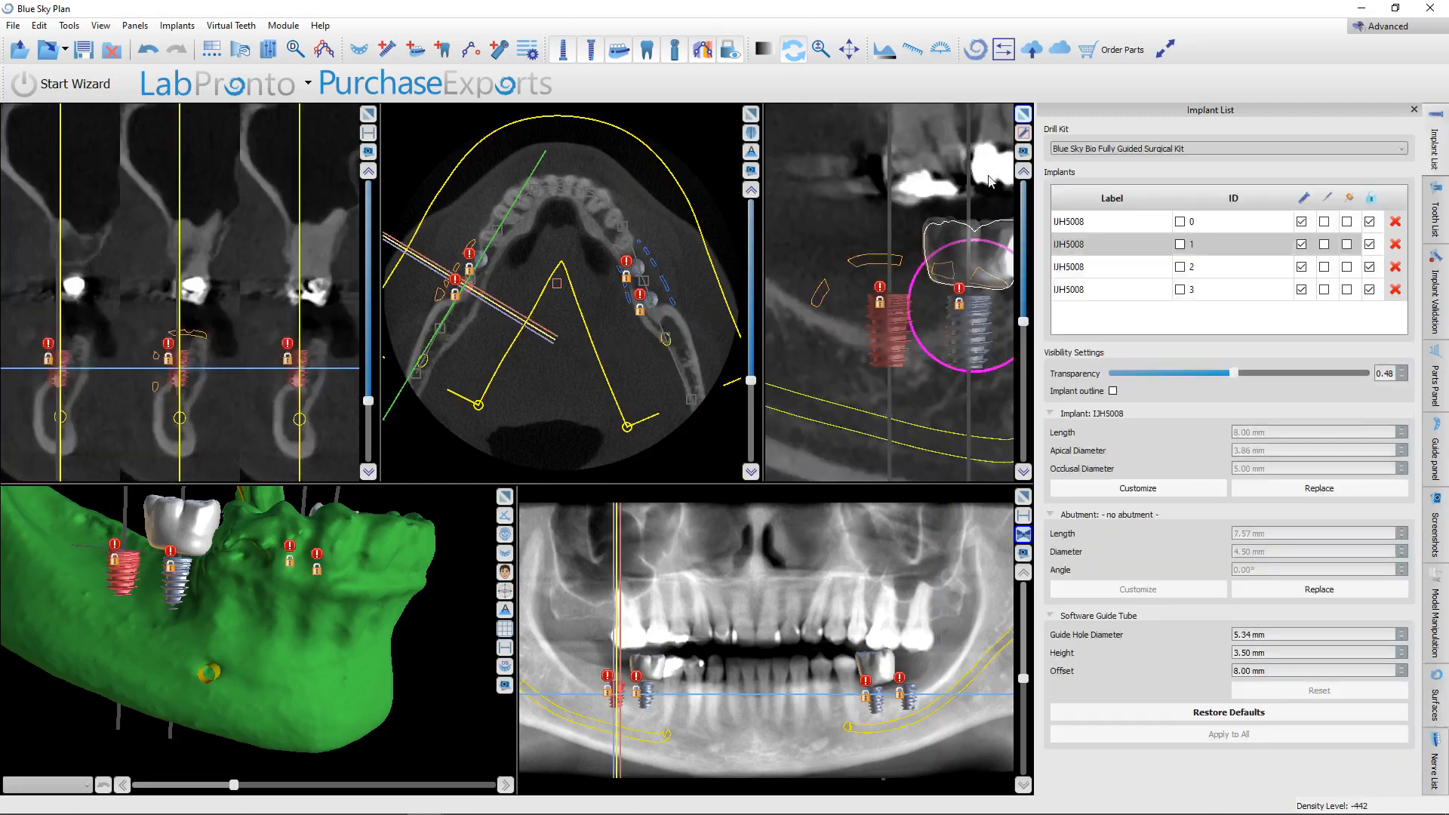
click(1029, 117)
scroll(899, 351, up, 15)
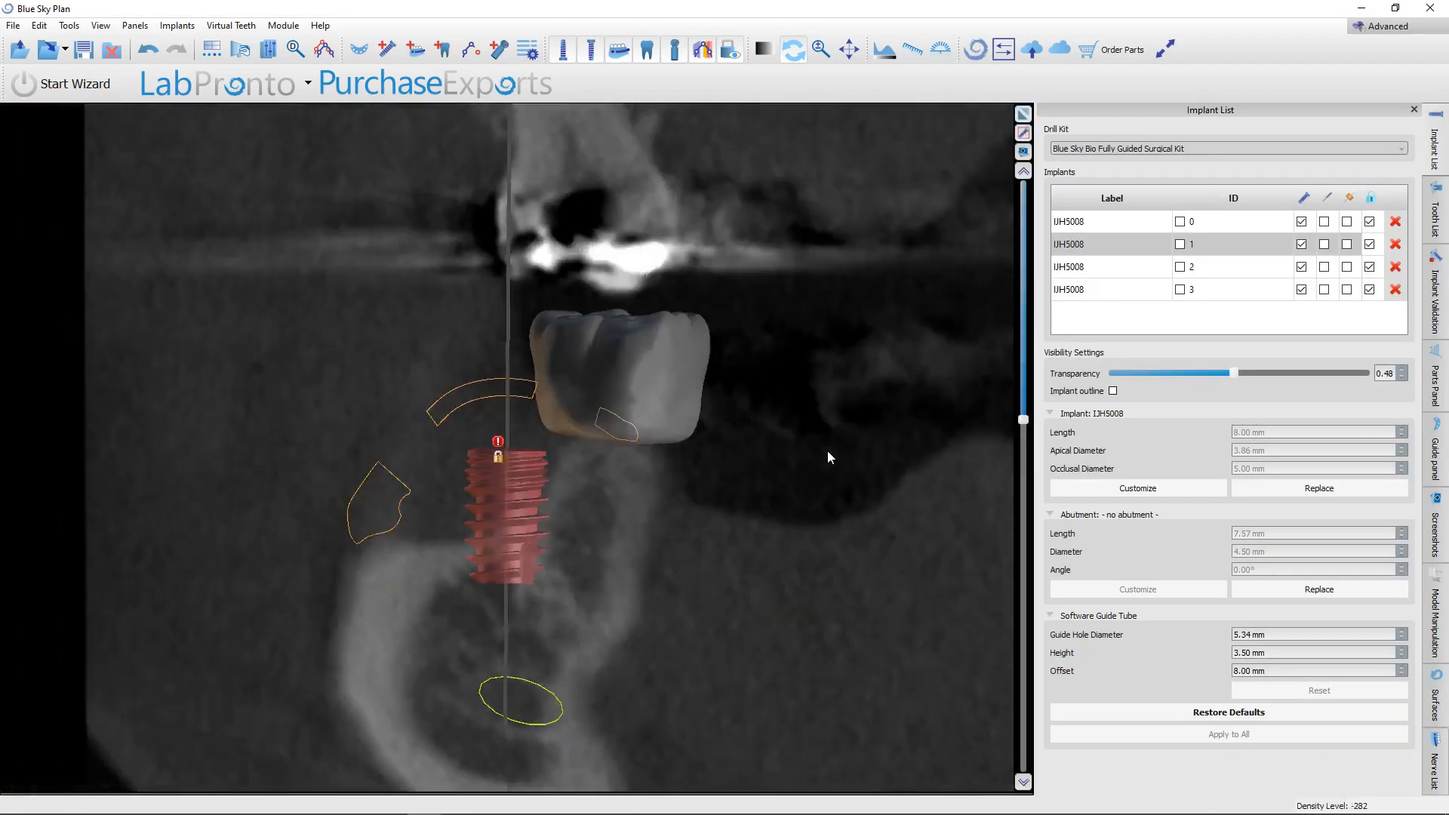
scroll(763, 412, up, 1)
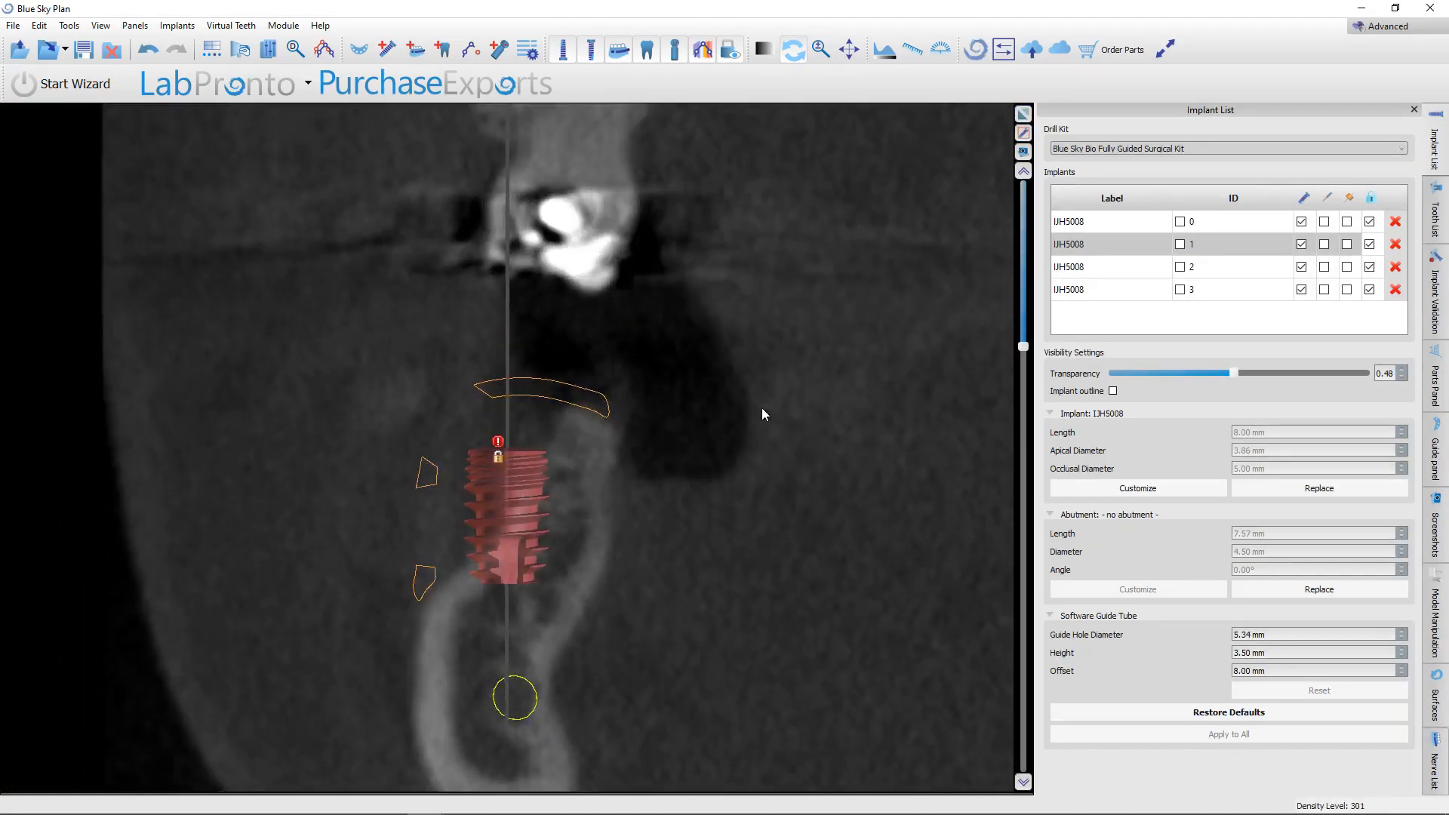
scroll(762, 407, up, 1)
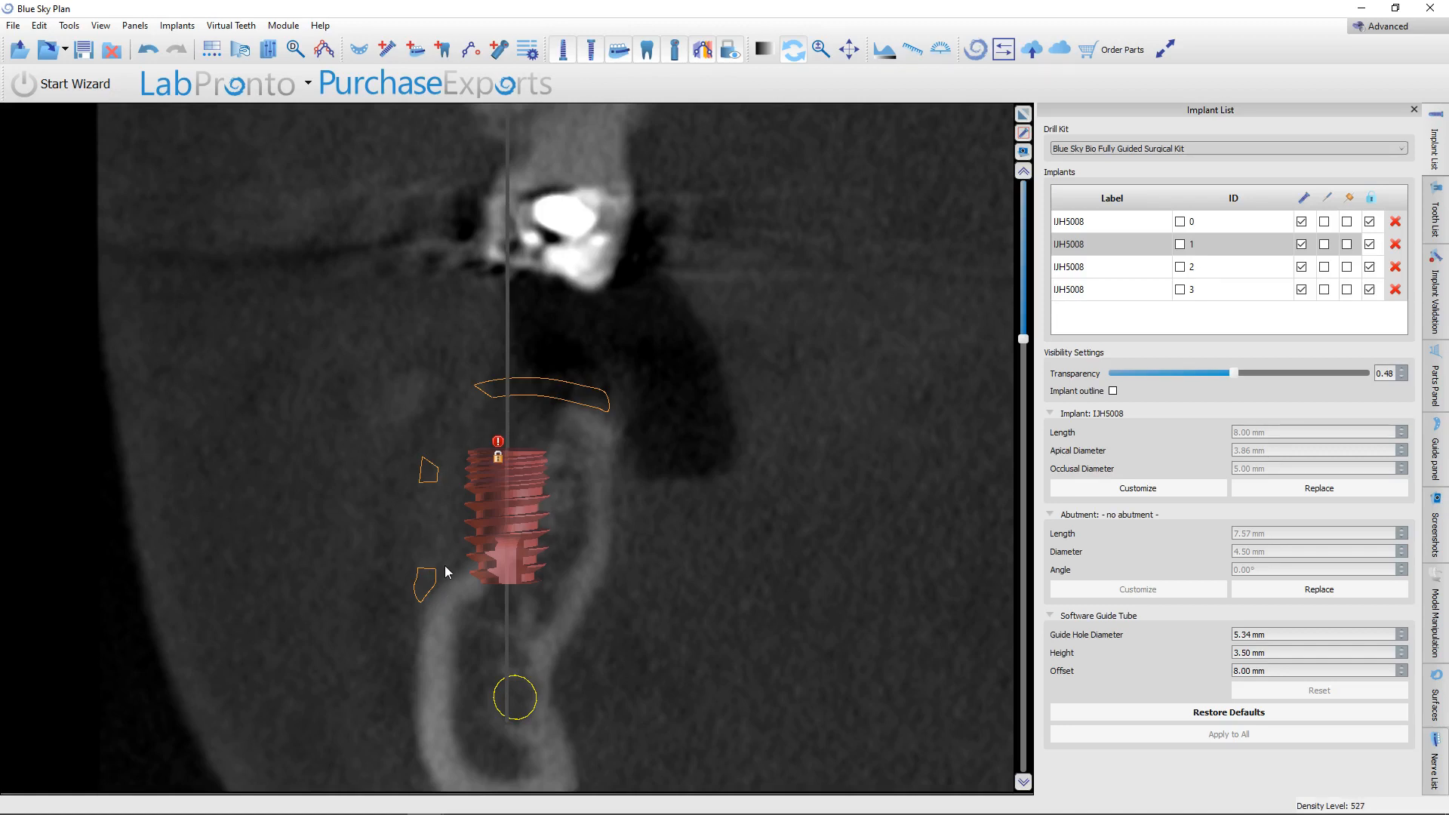
scroll(726, 470, down, 5)
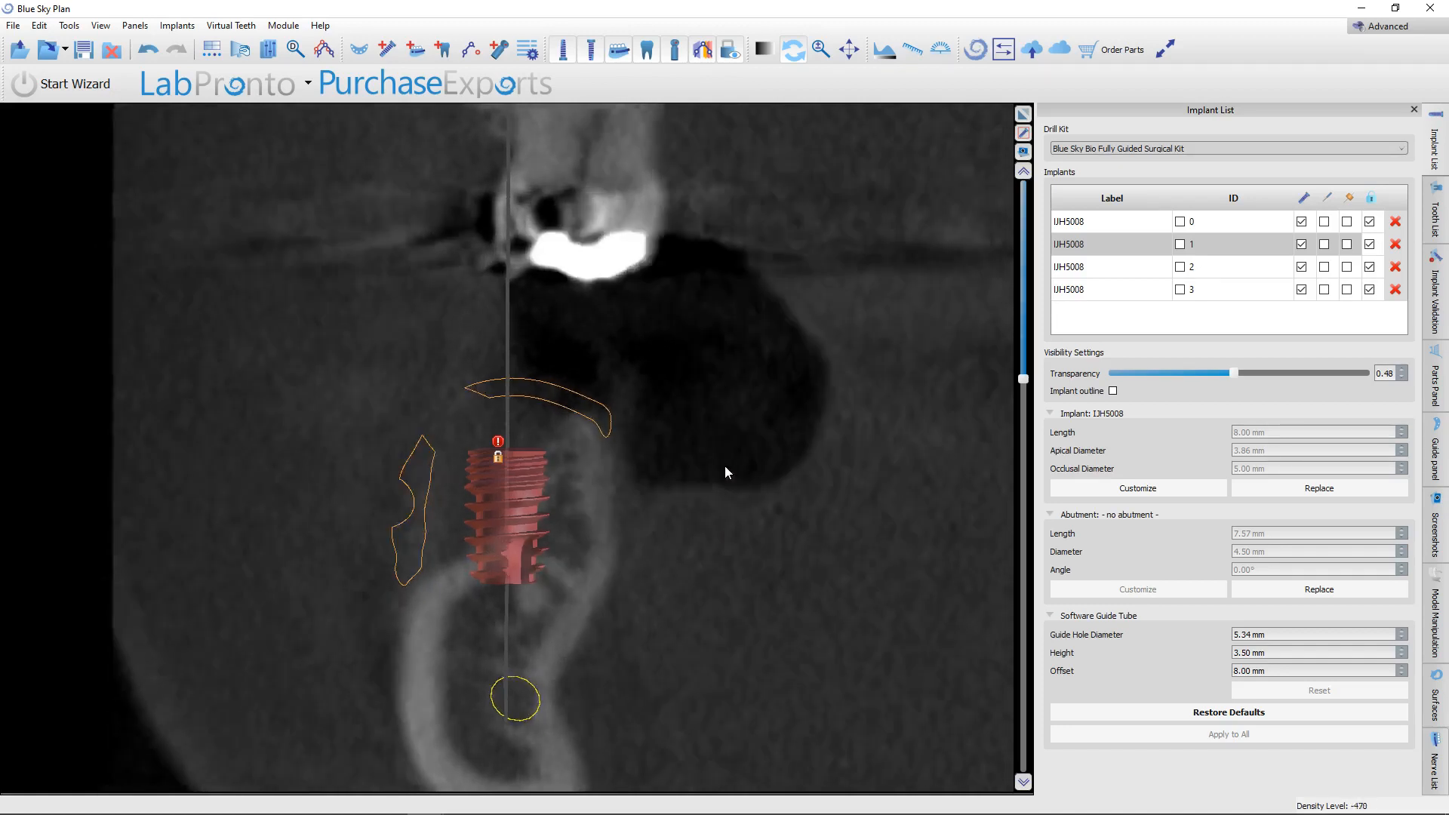
scroll(724, 465, down, 1)
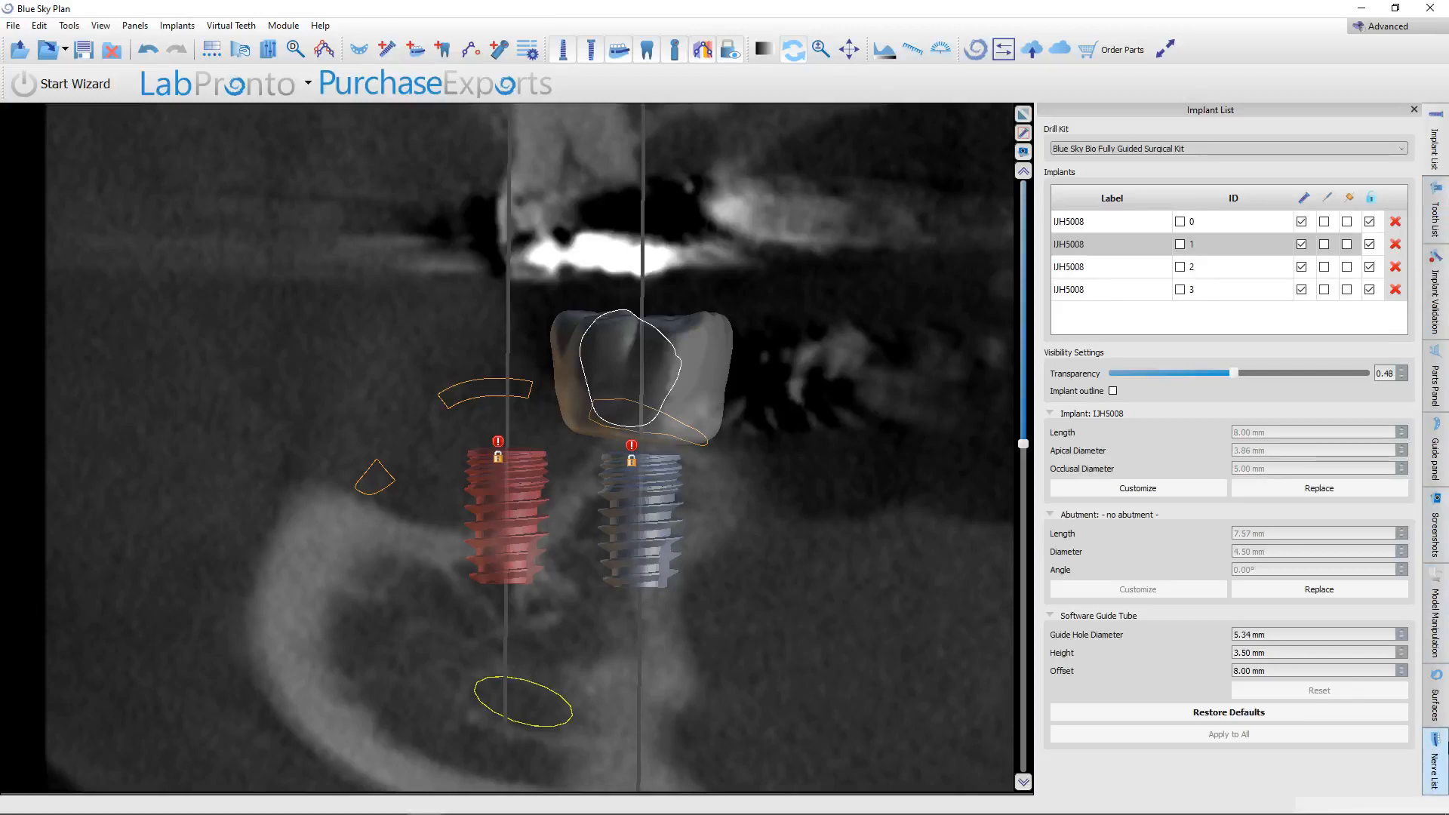
Bring back the surfaces list and the multi-view layout, and hide the virtual teeth.
click(1436, 702)
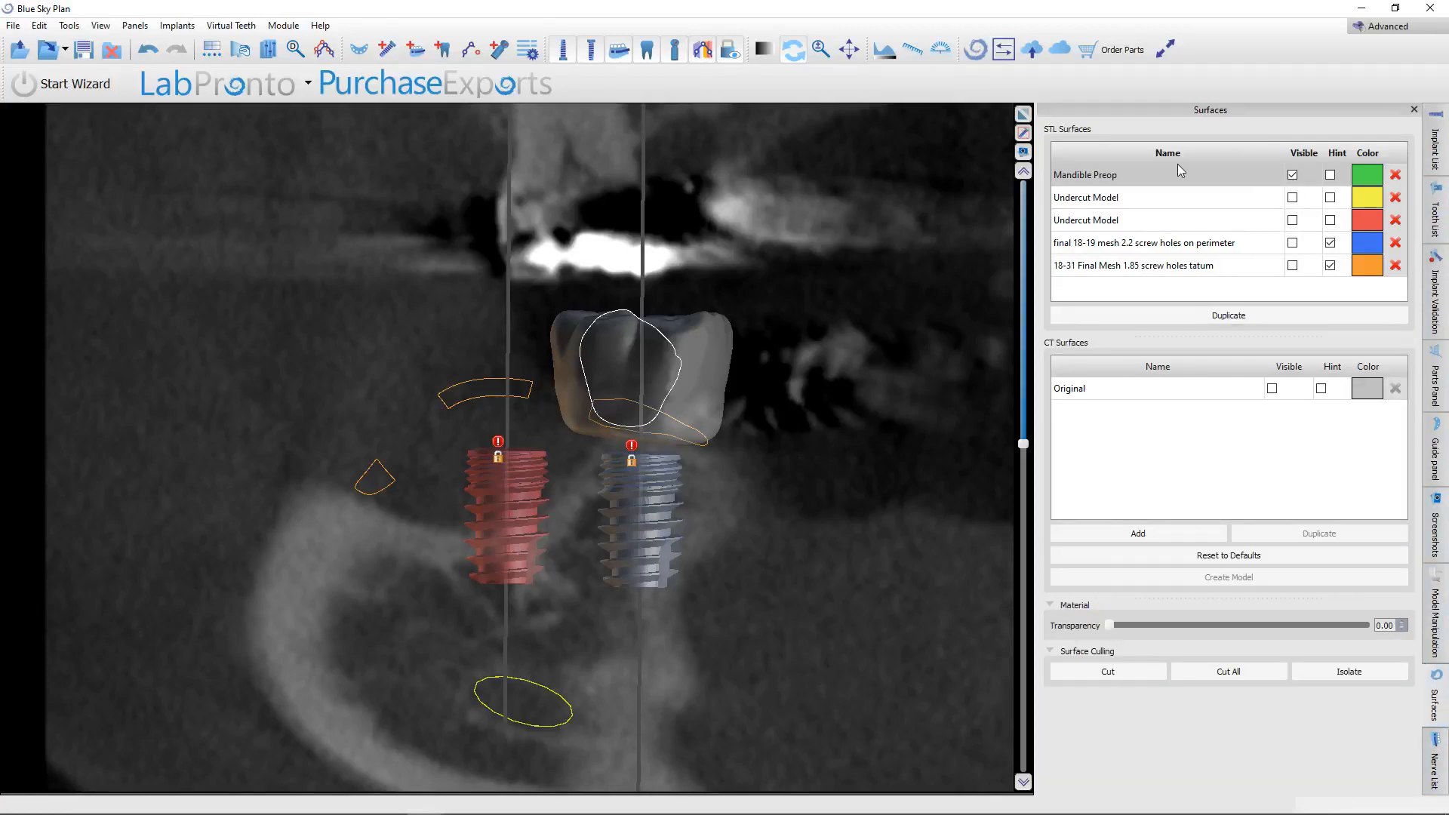
click(1023, 113)
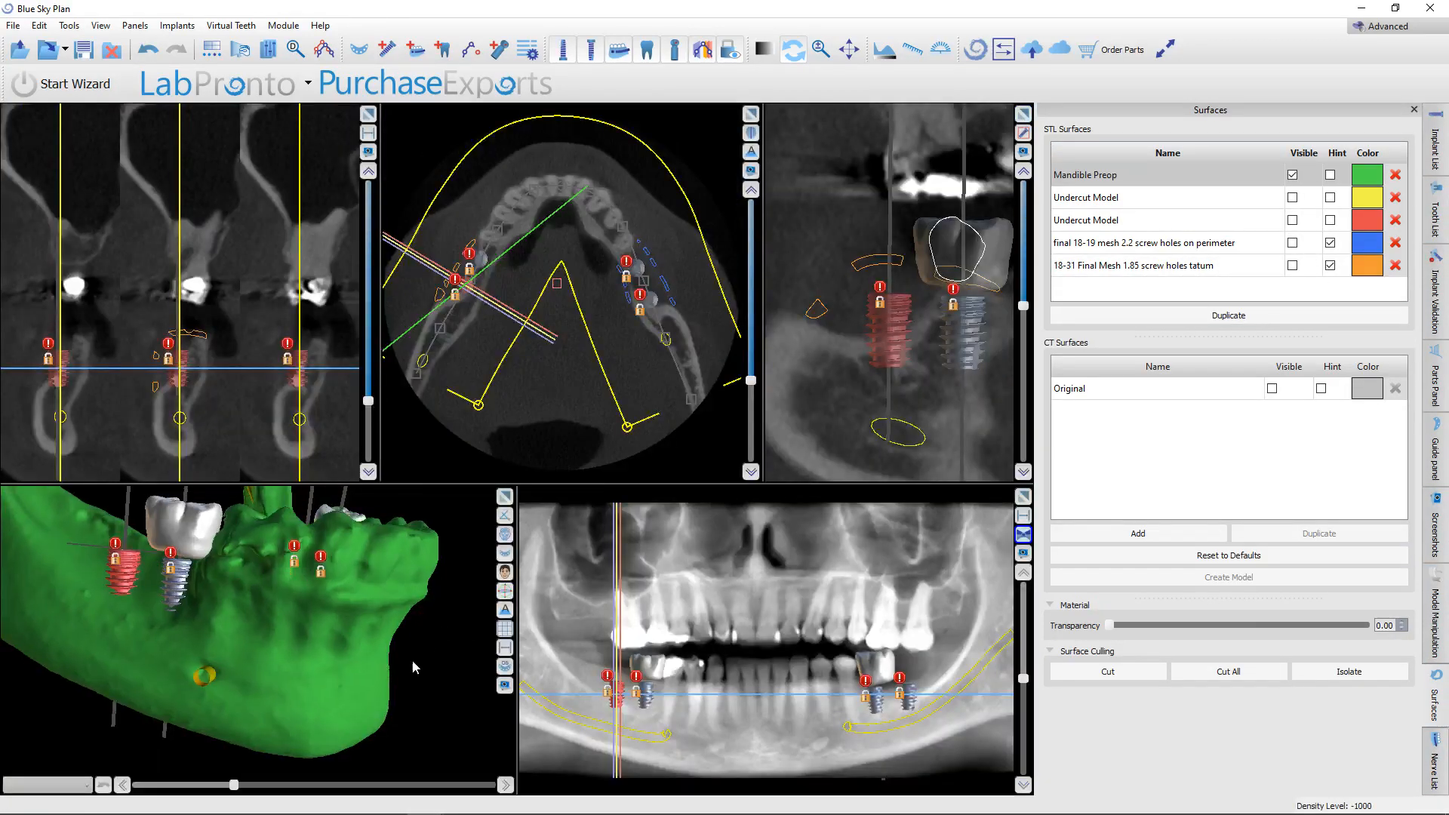
drag(413, 667, 275, 668)
click(650, 47)
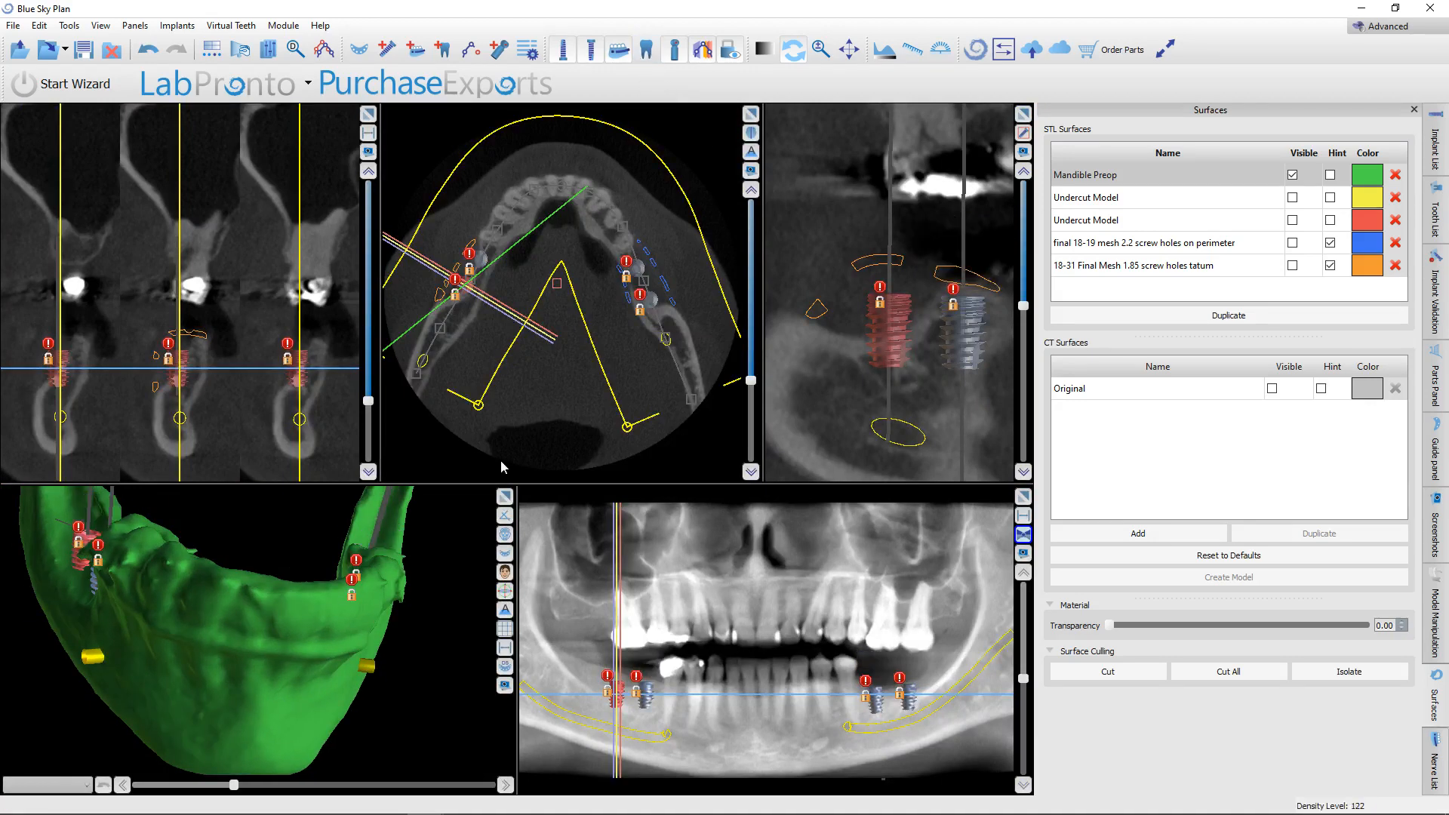
drag(219, 589, 335, 757)
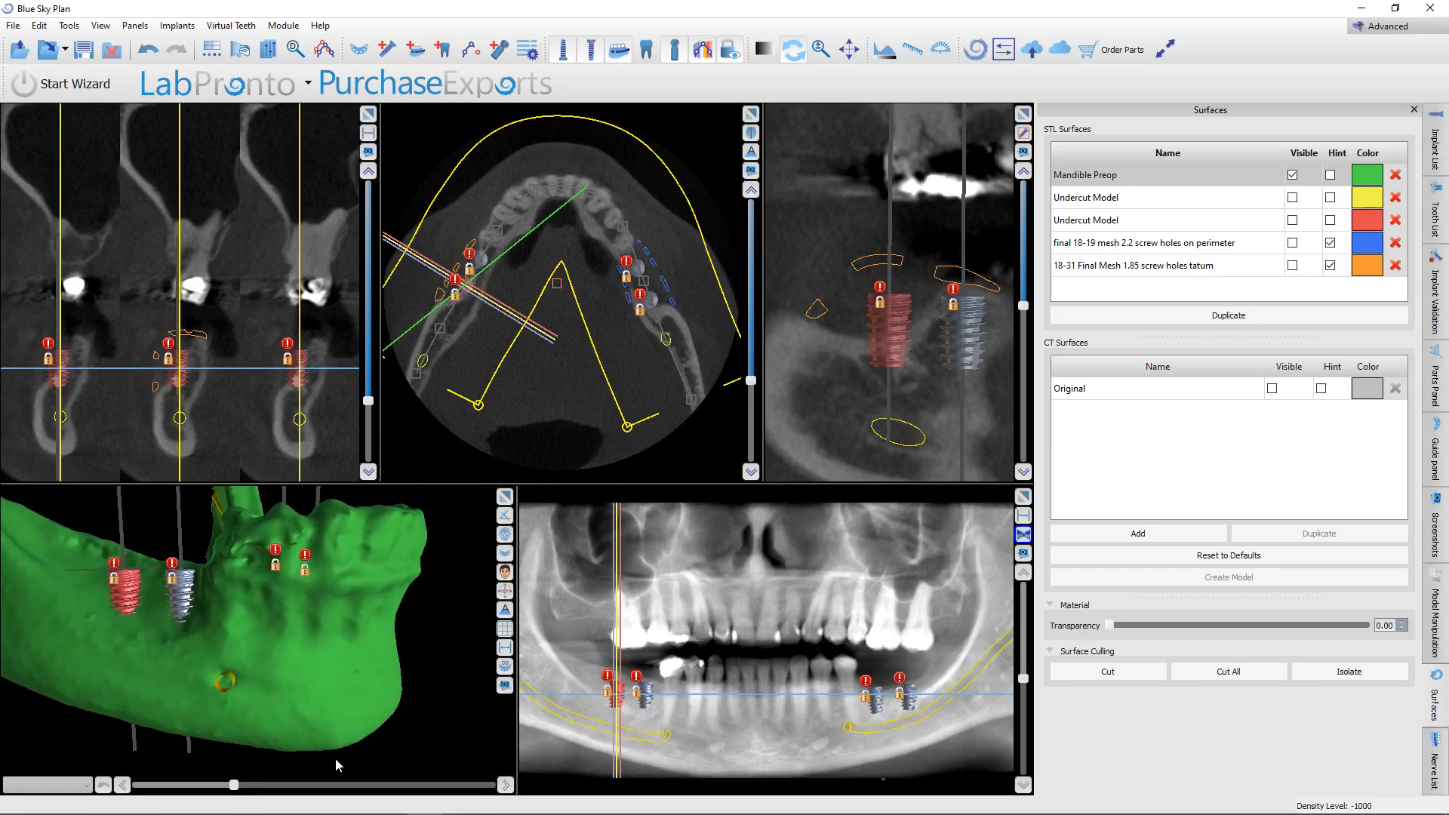
Enlarge the 3D view and examine the preoperative mandible and implants from both sides.
click(505, 497)
scroll(631, 577, down, 3)
drag(660, 616, 652, 508)
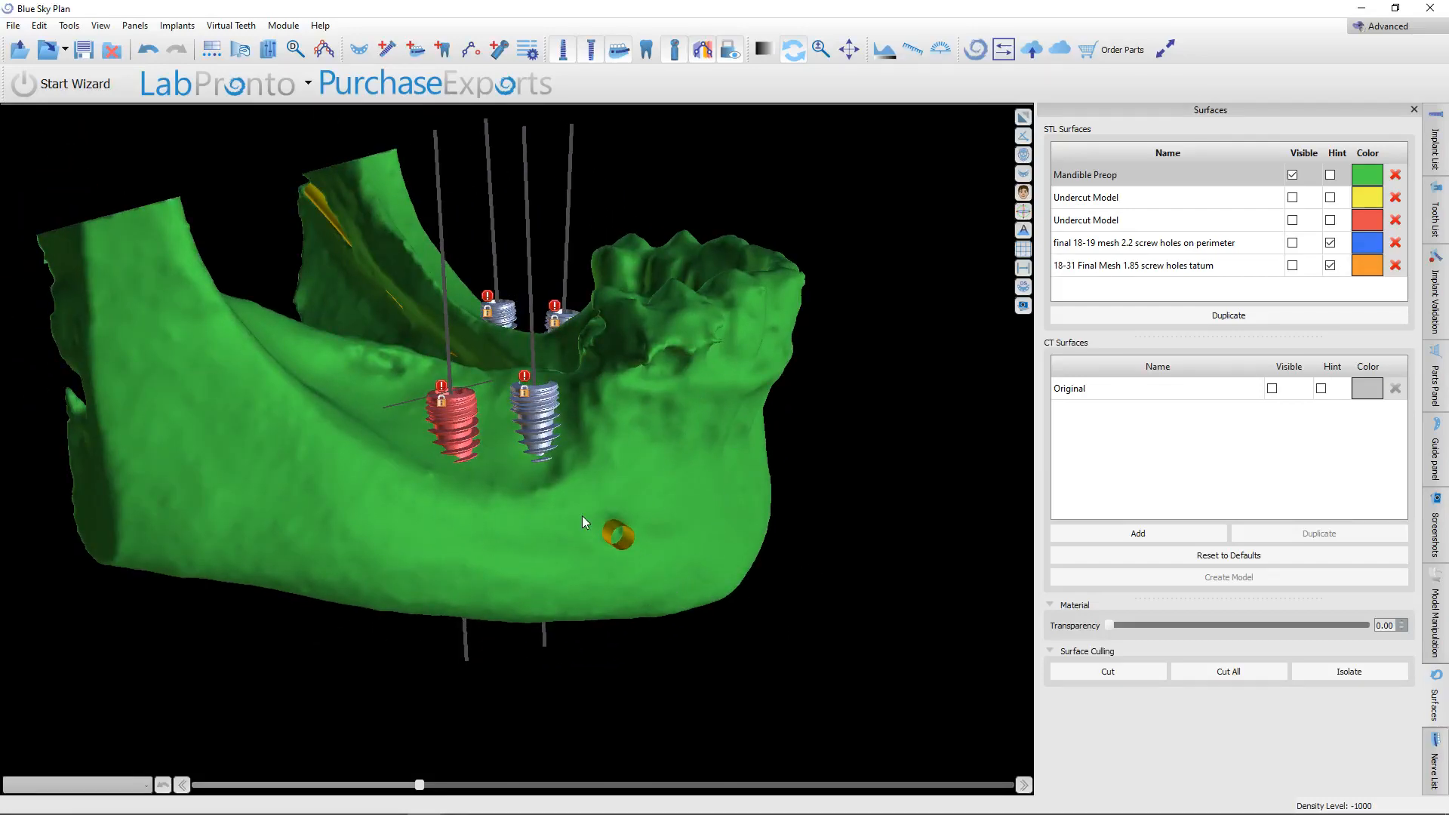
drag(976, 492, 695, 541)
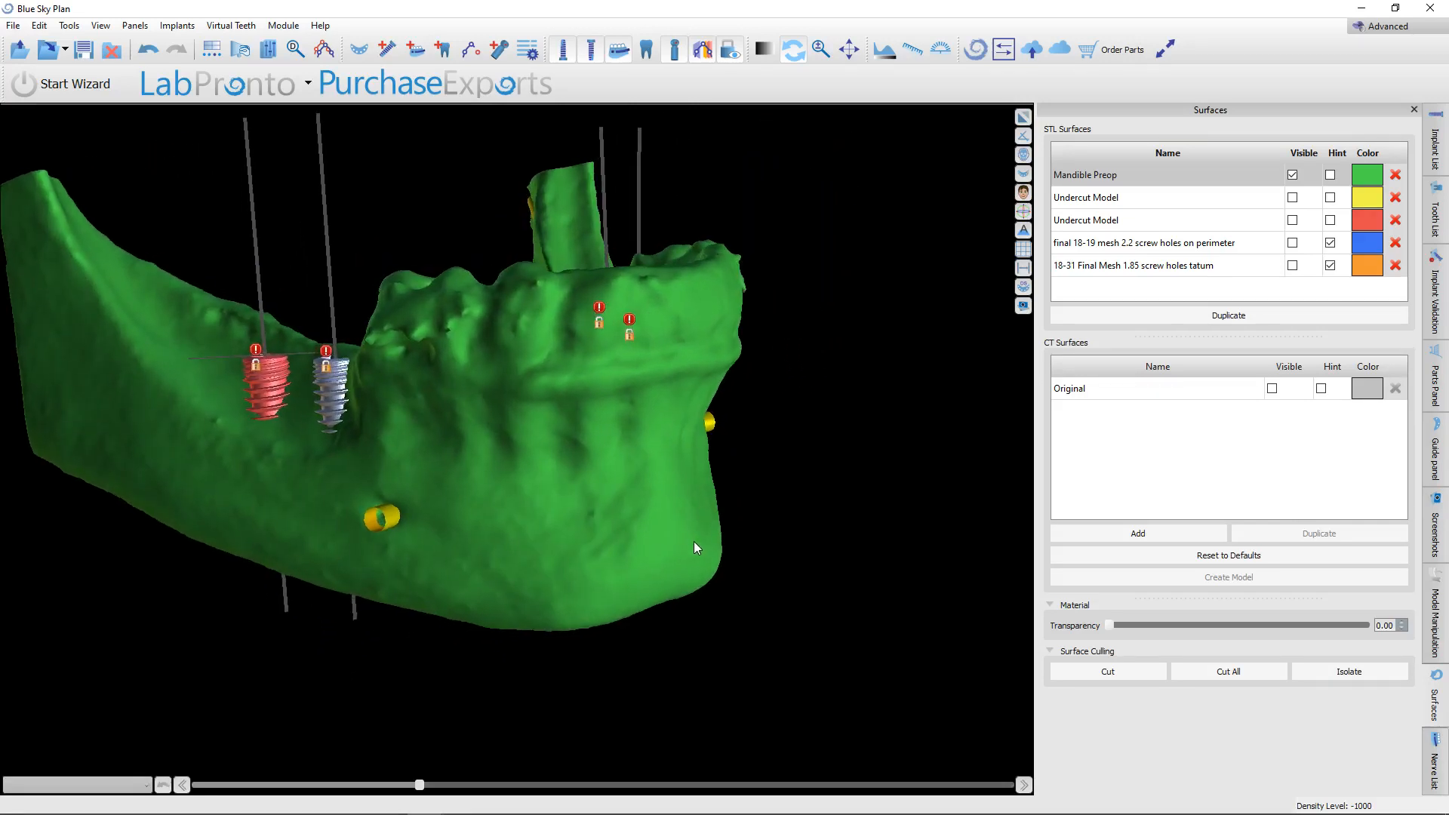
drag(539, 594, 266, 581)
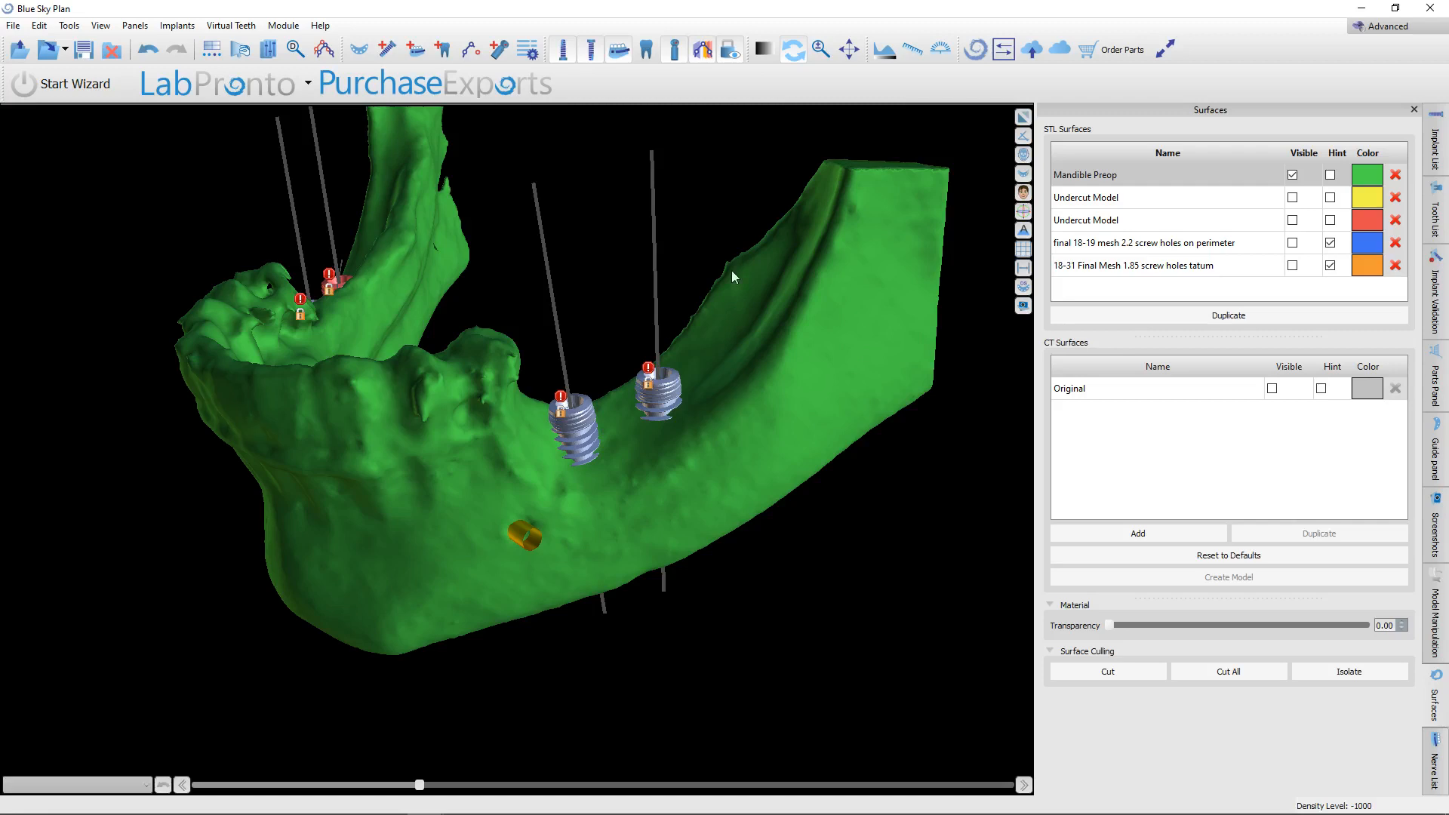
Switch to the Meshmixer scene with the mandible and mesh, and toggle the visibility of the proposed implants object.
mouse_move(167, 811)
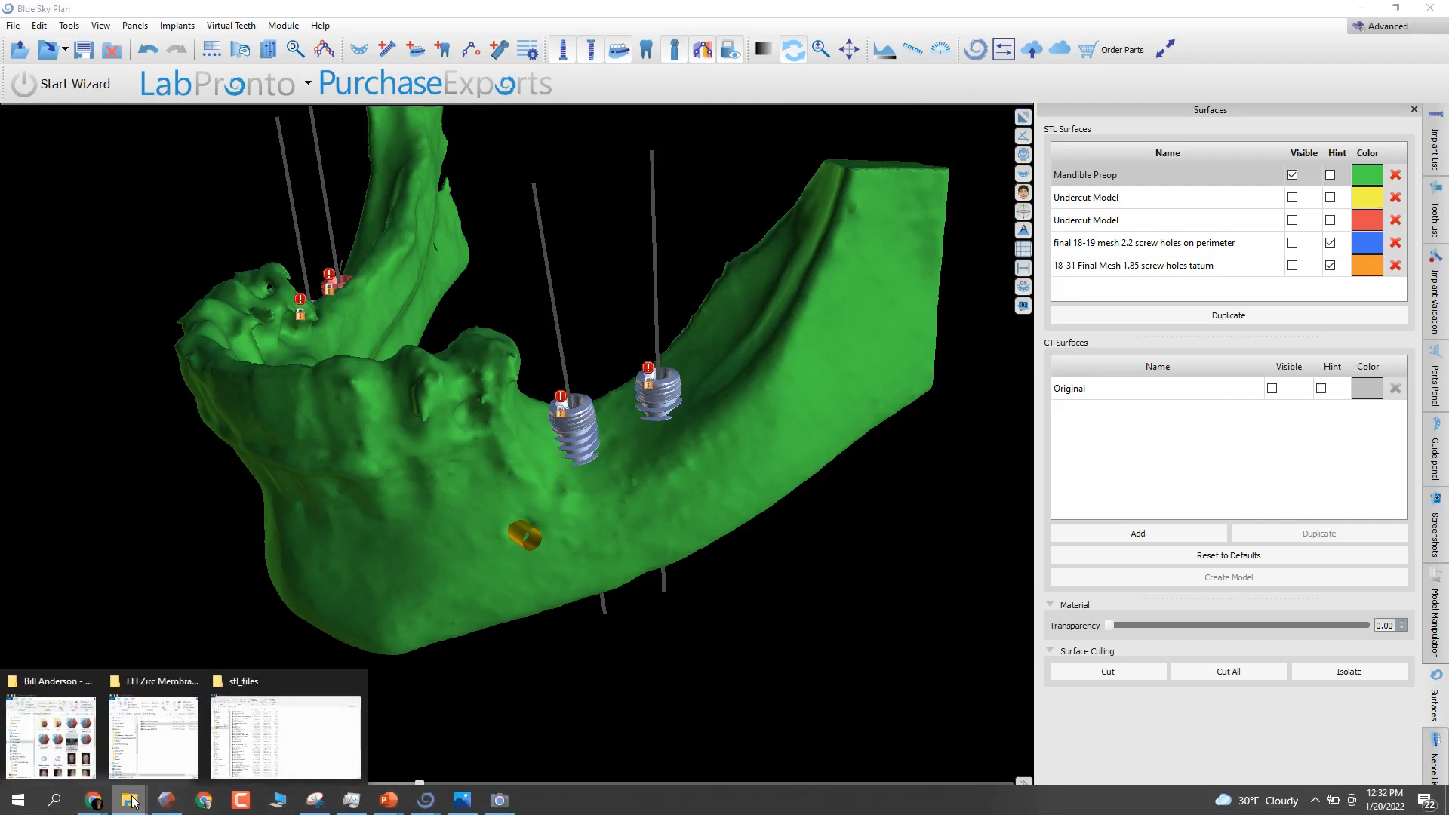
click(166, 800)
right_drag(524, 645, 943, 544)
click(1383, 117)
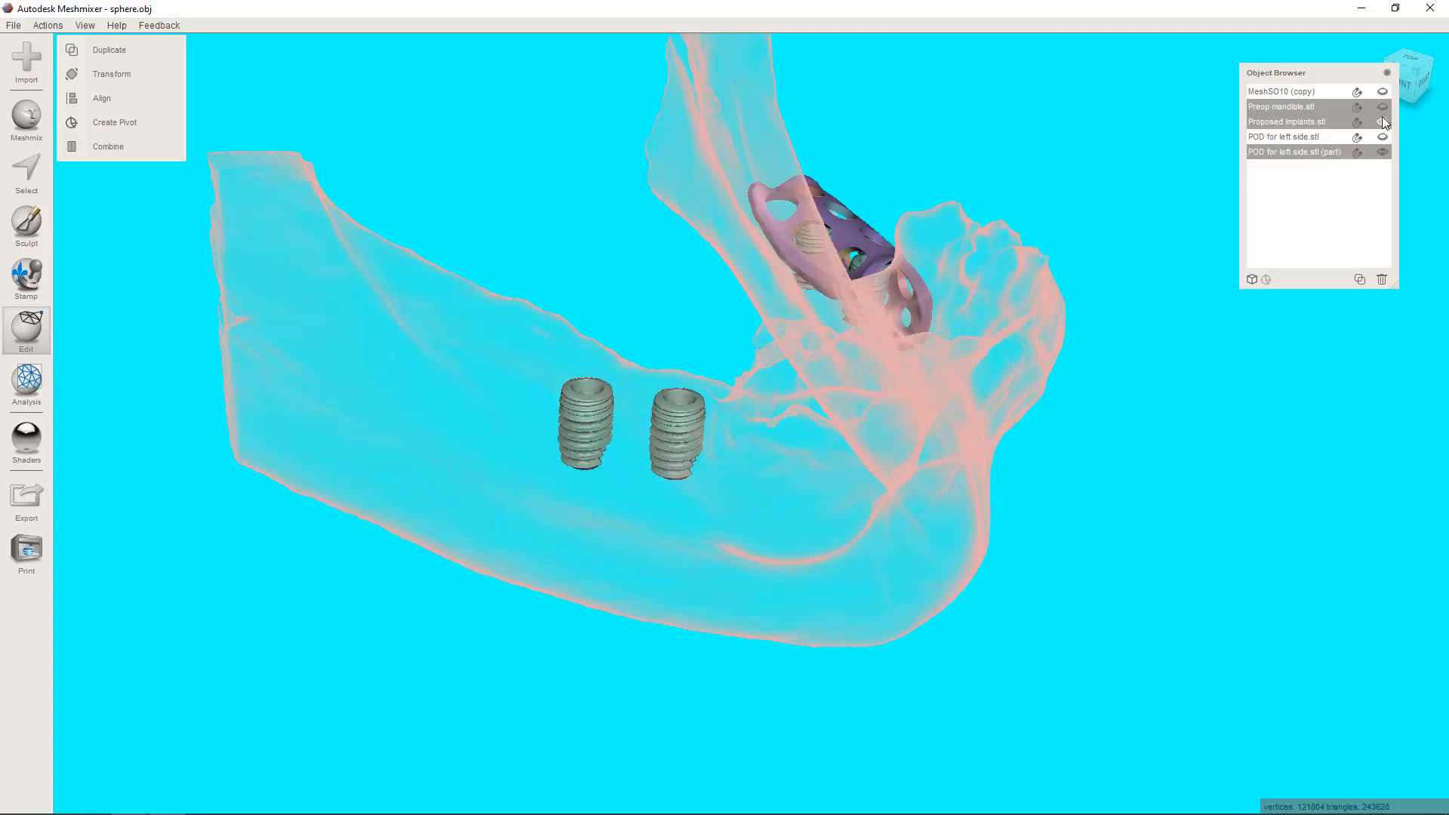
Toggle the proposed implants' visibility, and switch to the Blue Sky Plan window with the preoperative mandible to view it from the front.
click(1382, 122)
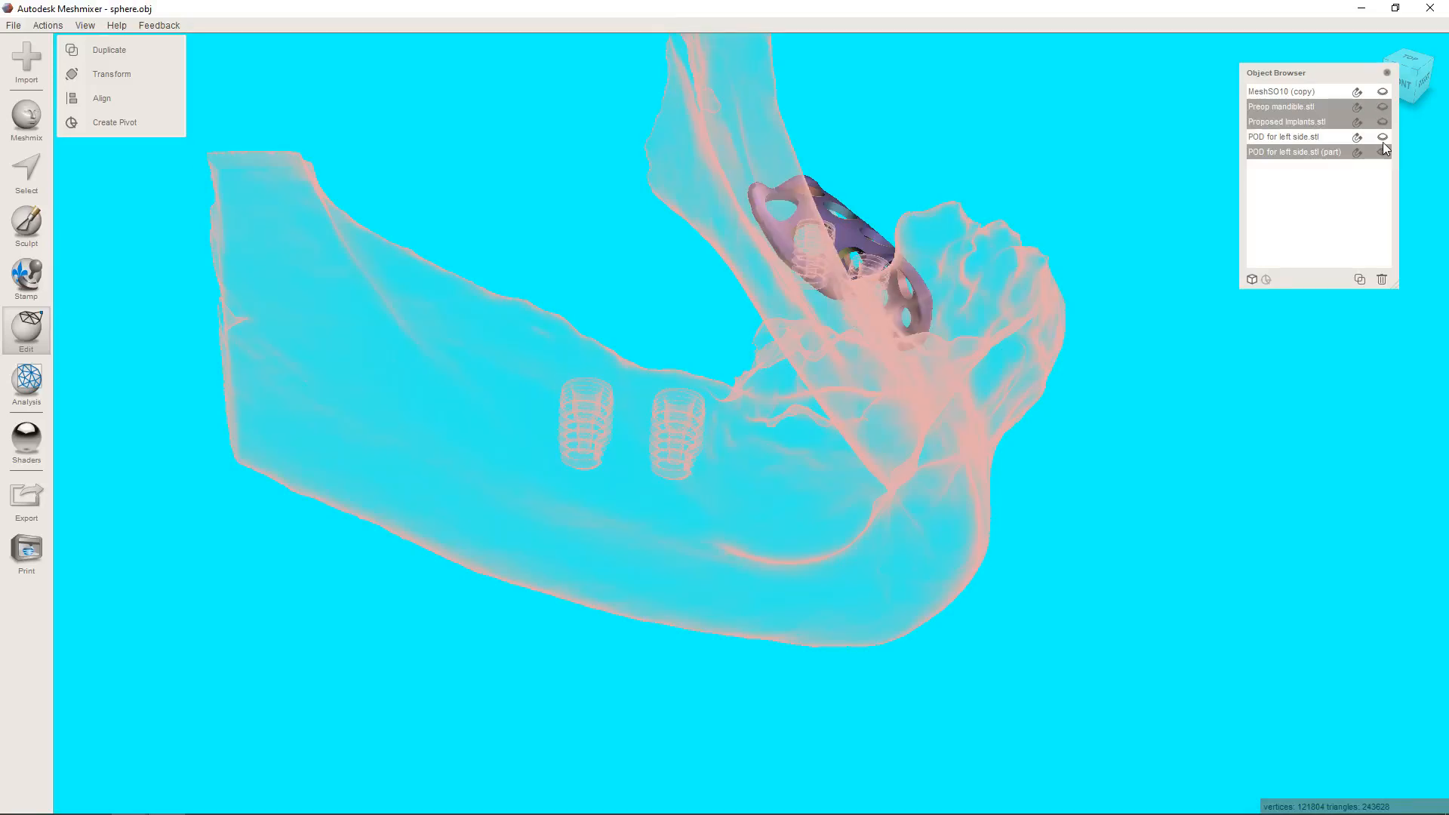
click(1383, 124)
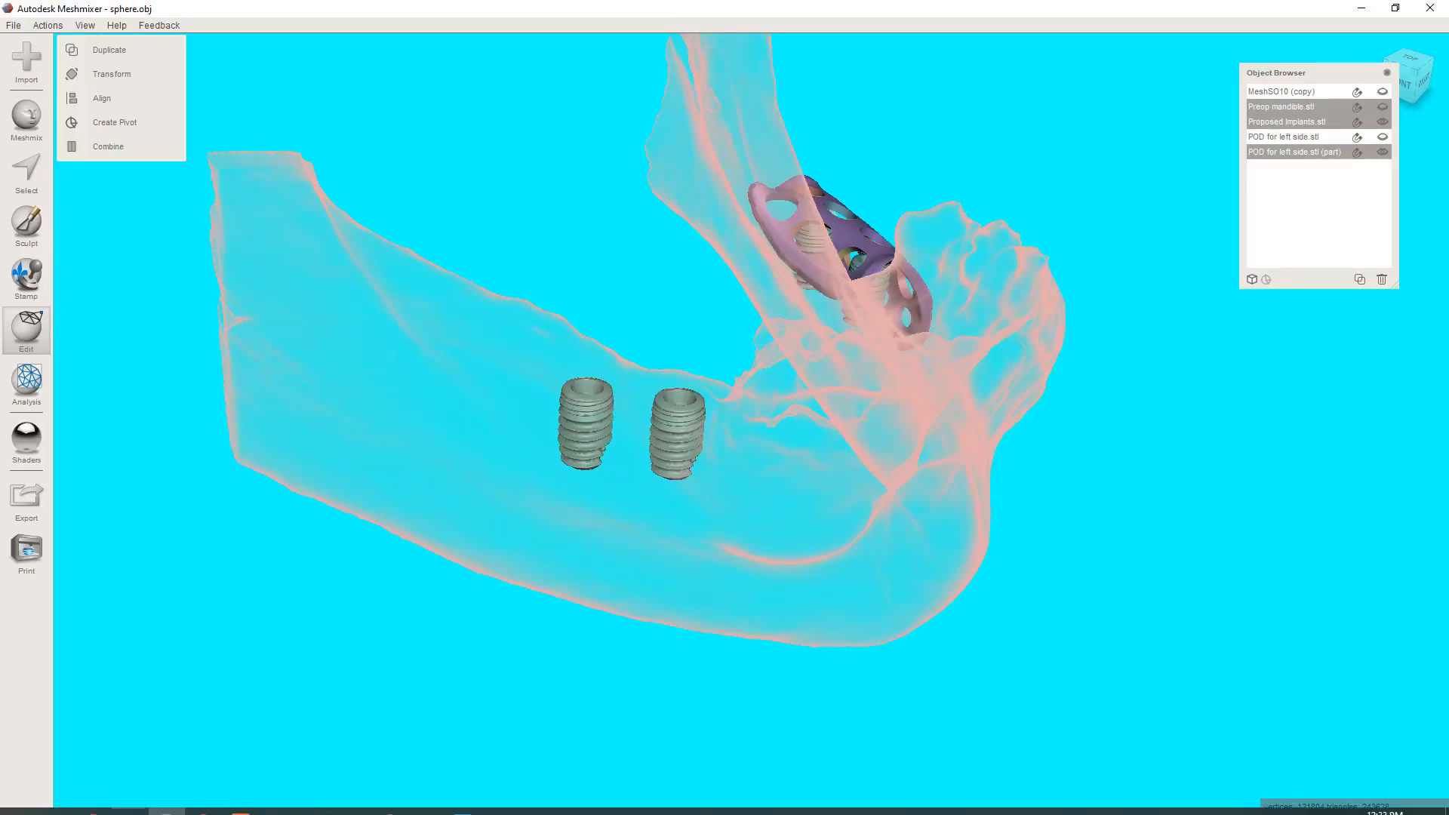
mouse_move(432, 789)
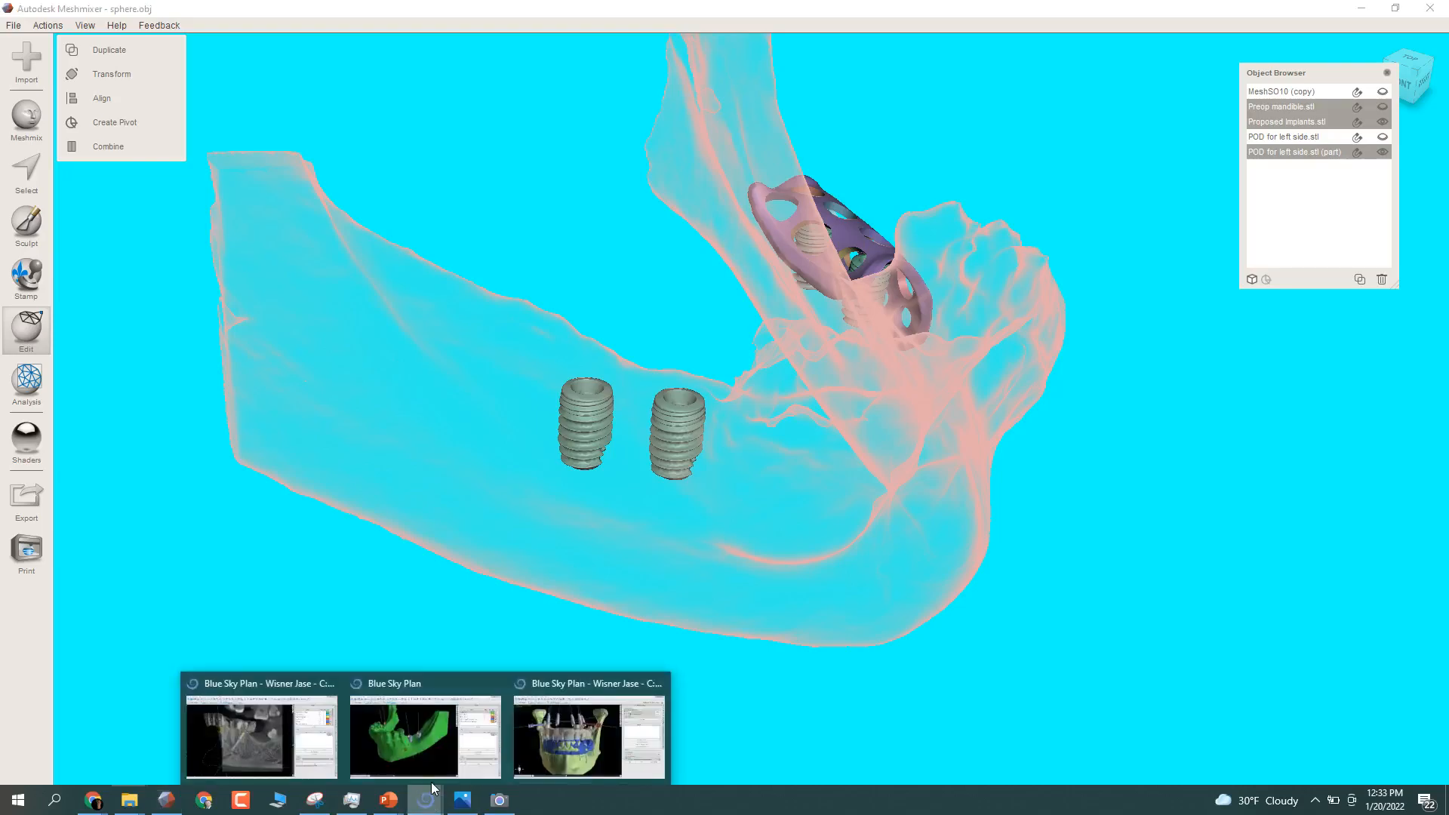
click(400, 731)
drag(746, 545, 557, 444)
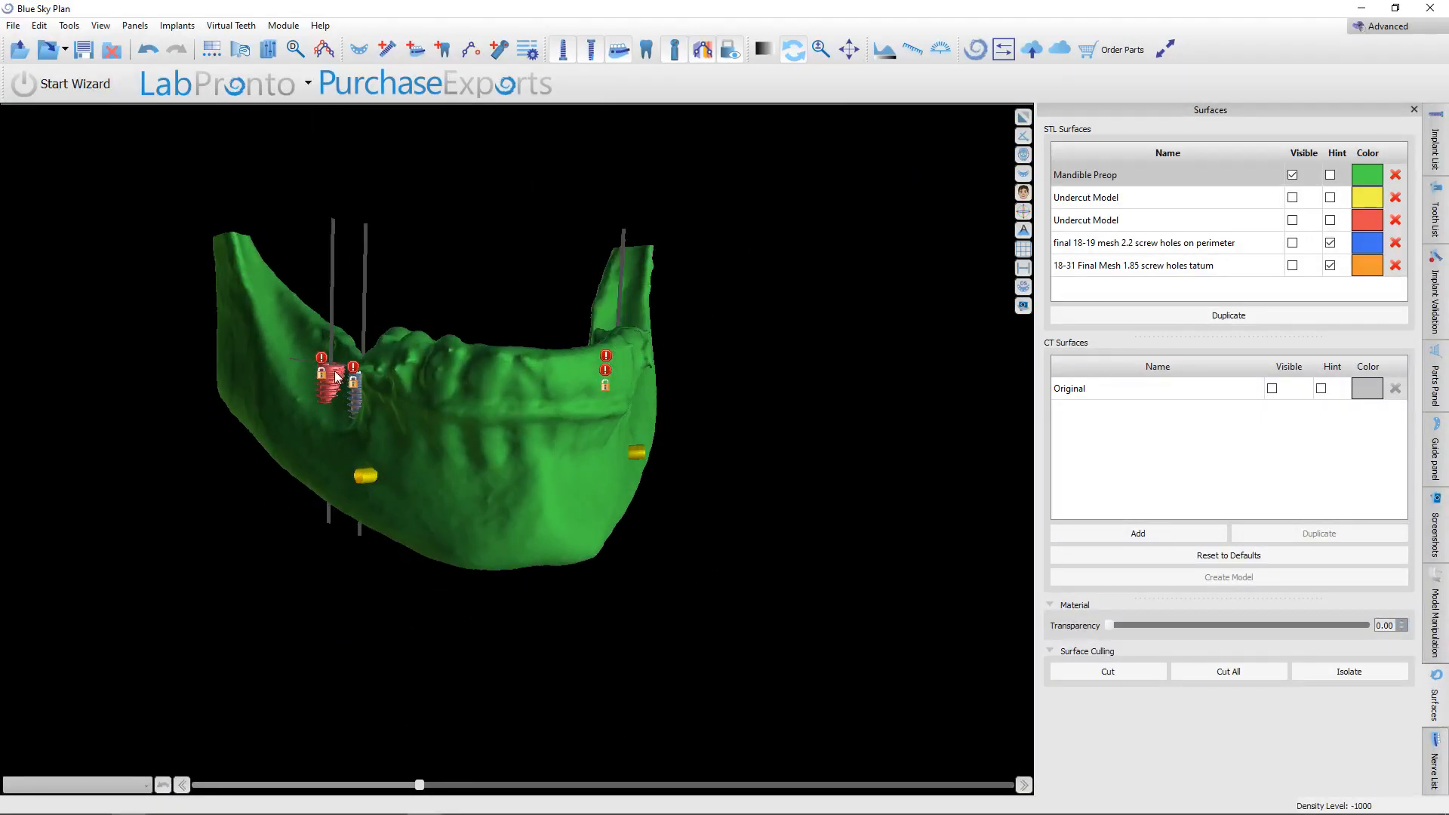
drag(613, 600, 446, 555)
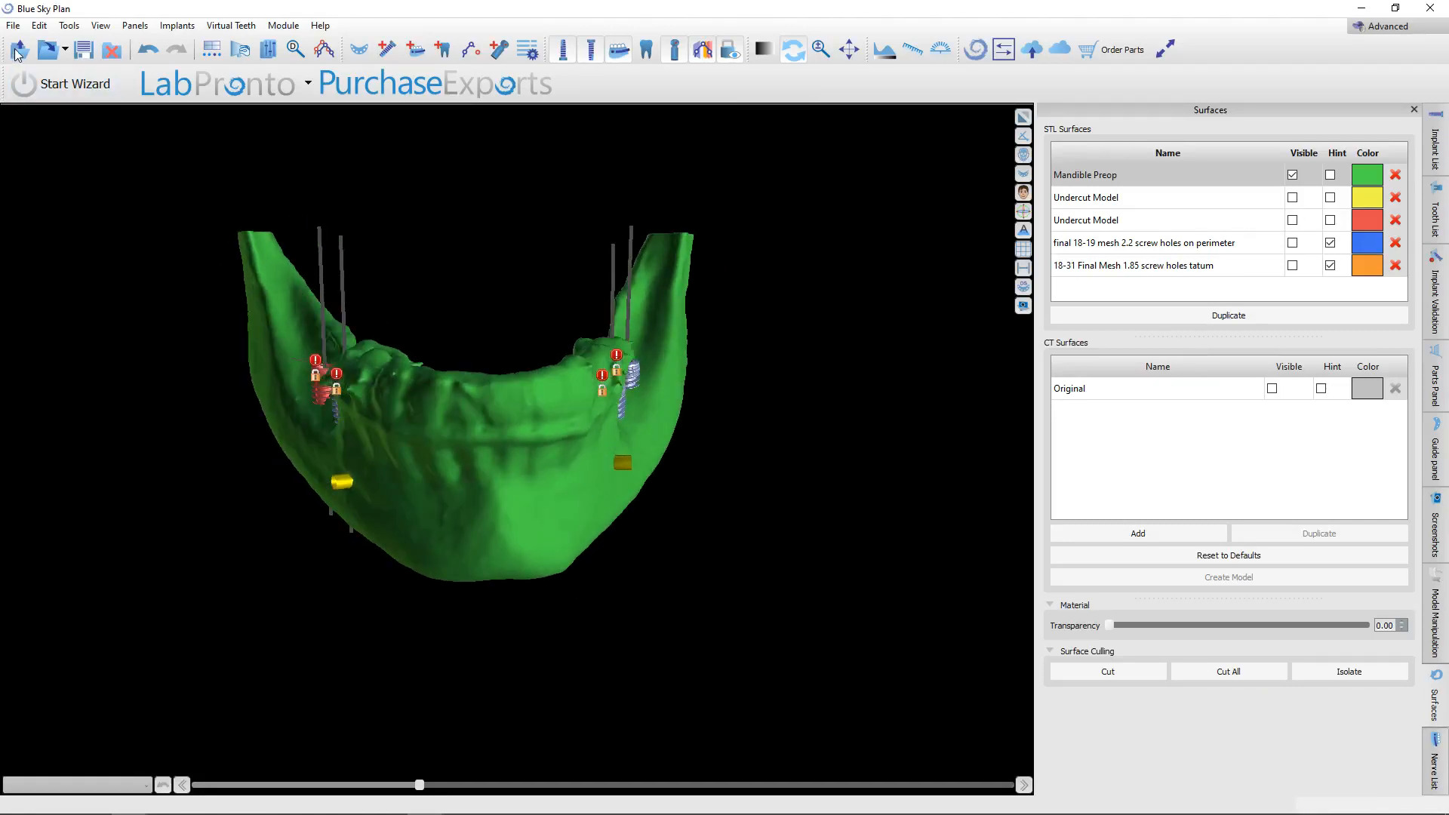
Export the Mandible Preop surface and implants 0 to 3 as a standard-quality STL into the EH Zirc Membrane folder, with a name starting "mandible and imp".
click(15, 21)
click(86, 295)
click(561, 164)
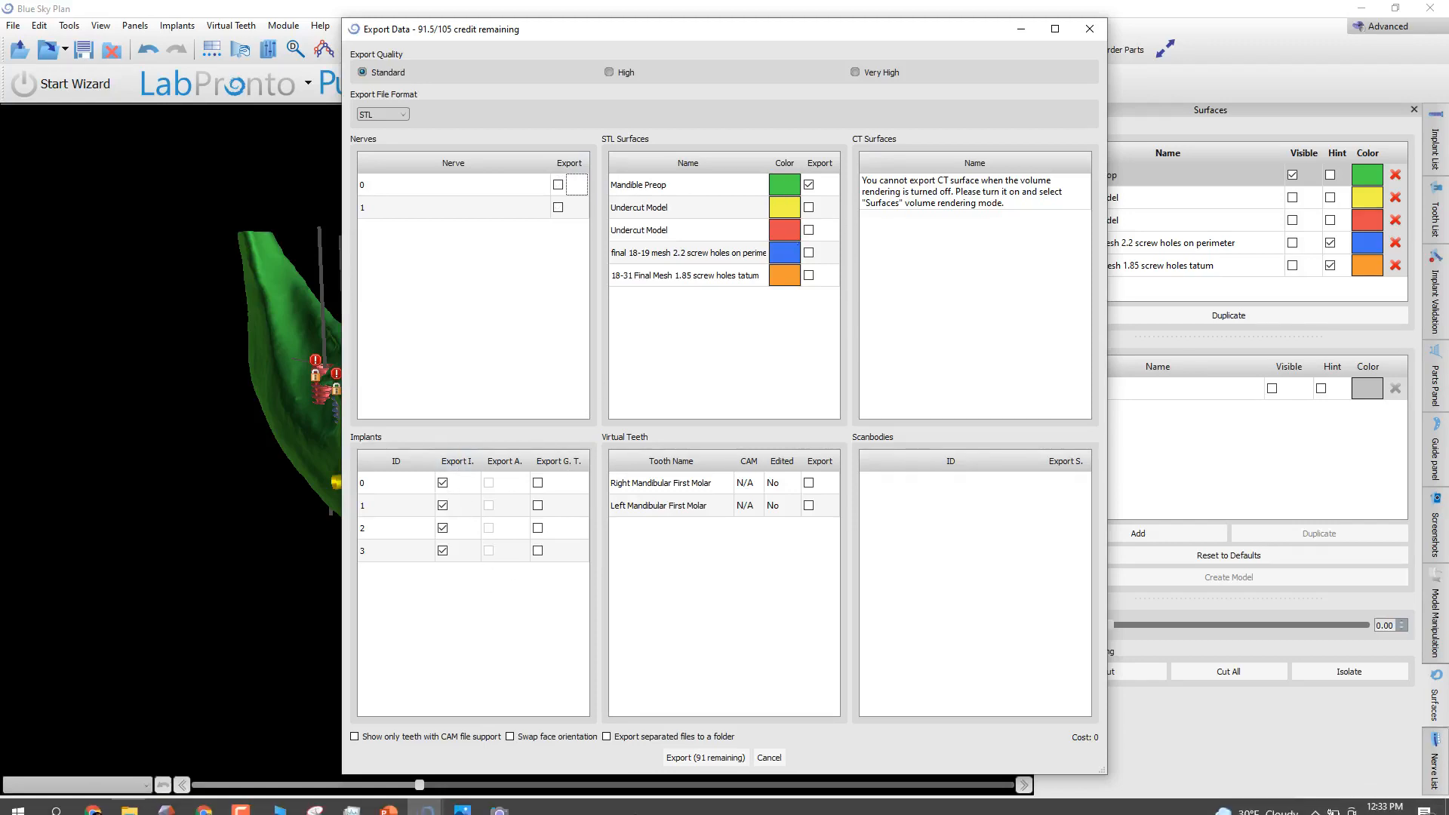
click(705, 757)
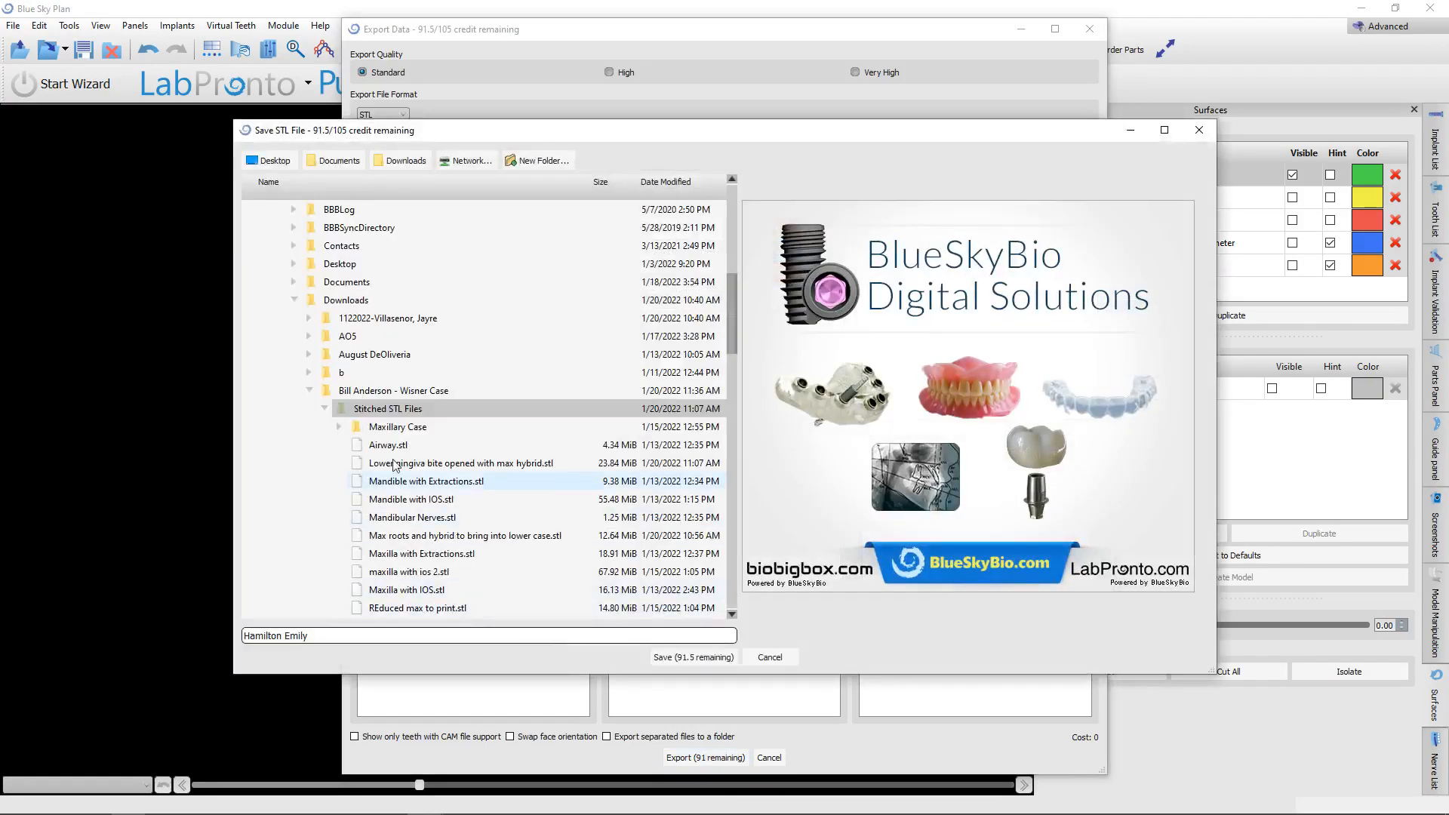
click(459, 159)
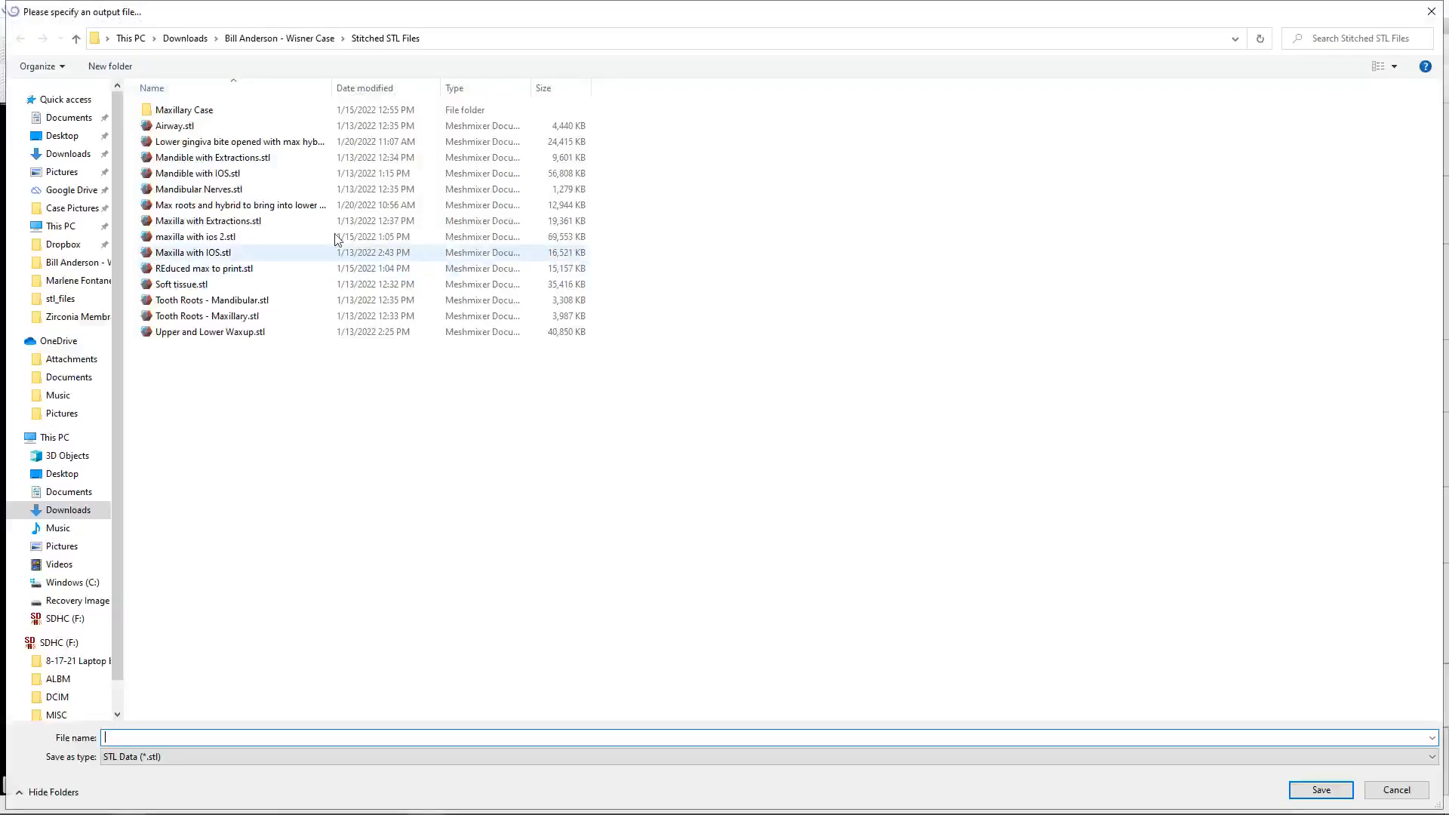
click(187, 39)
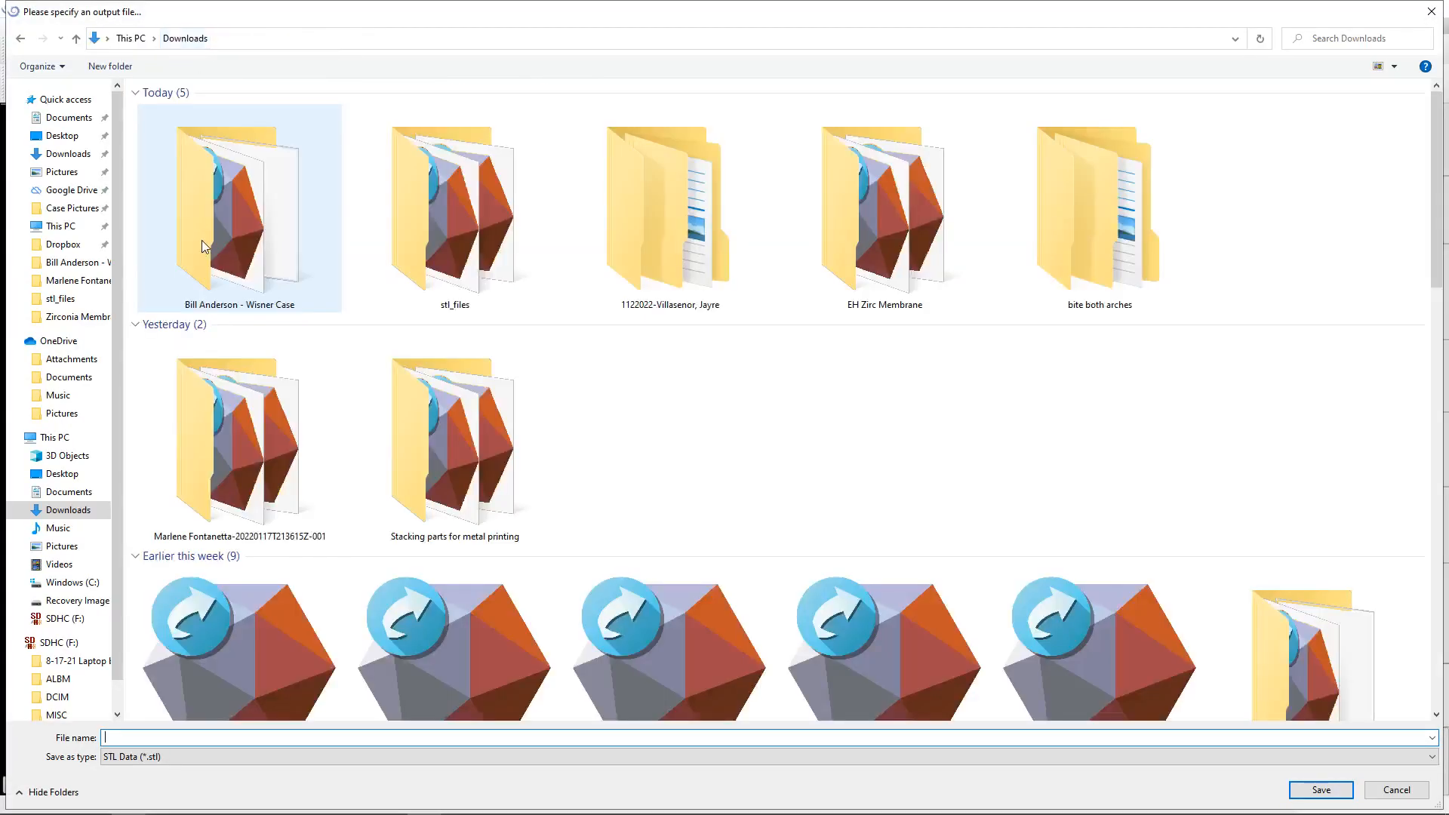
double_click(905, 211)
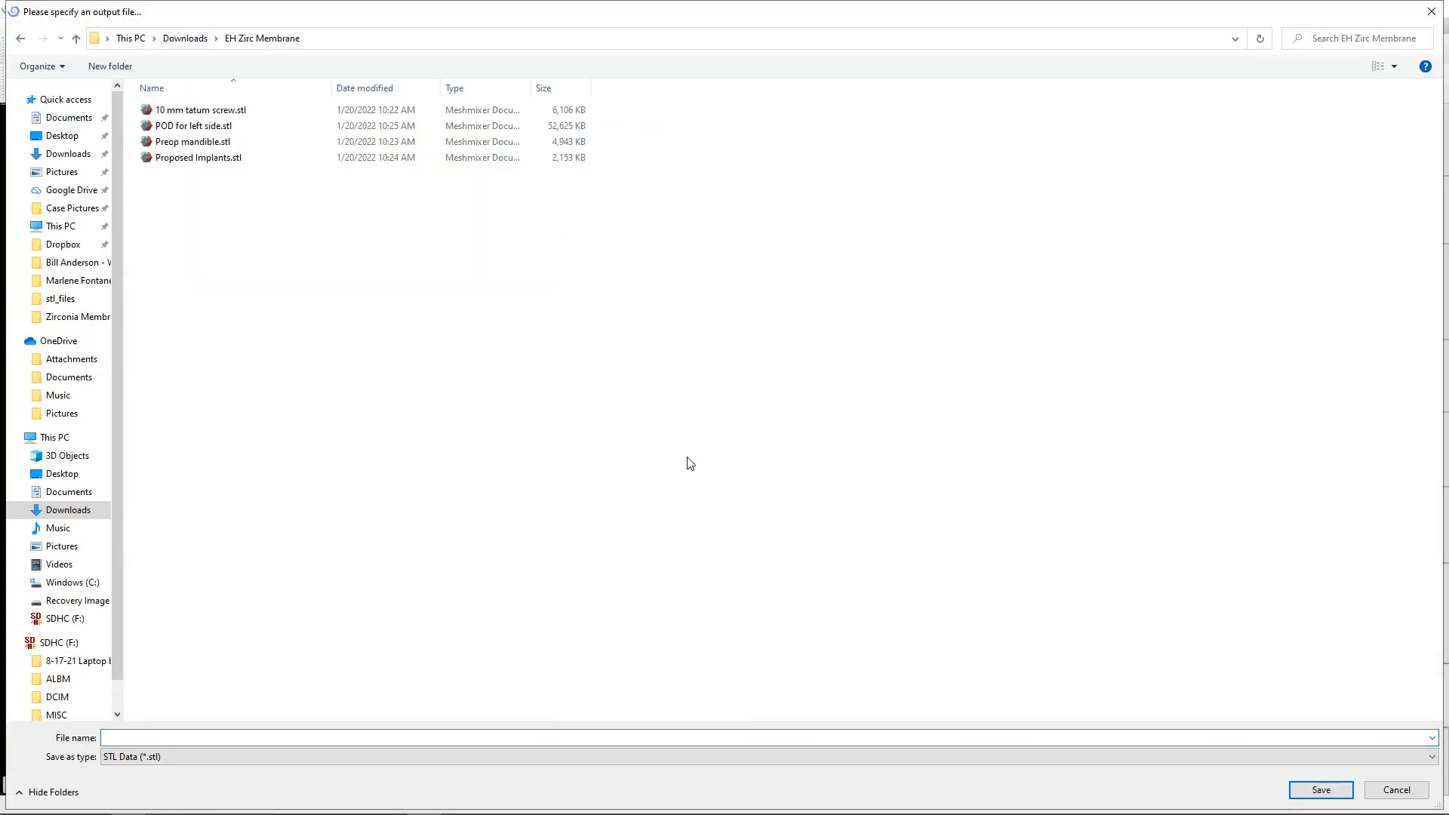
click(425, 736)
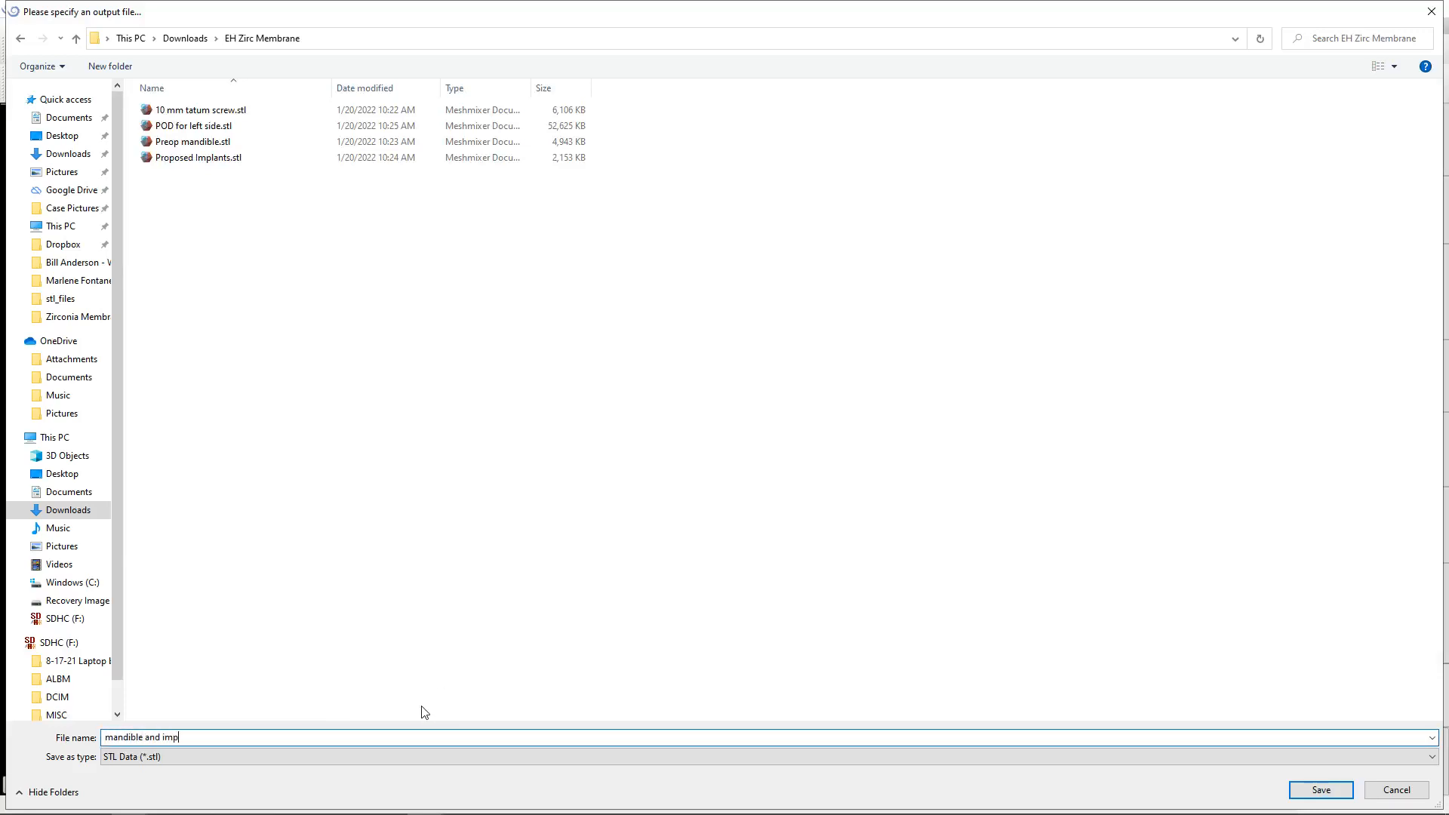
key(Return)
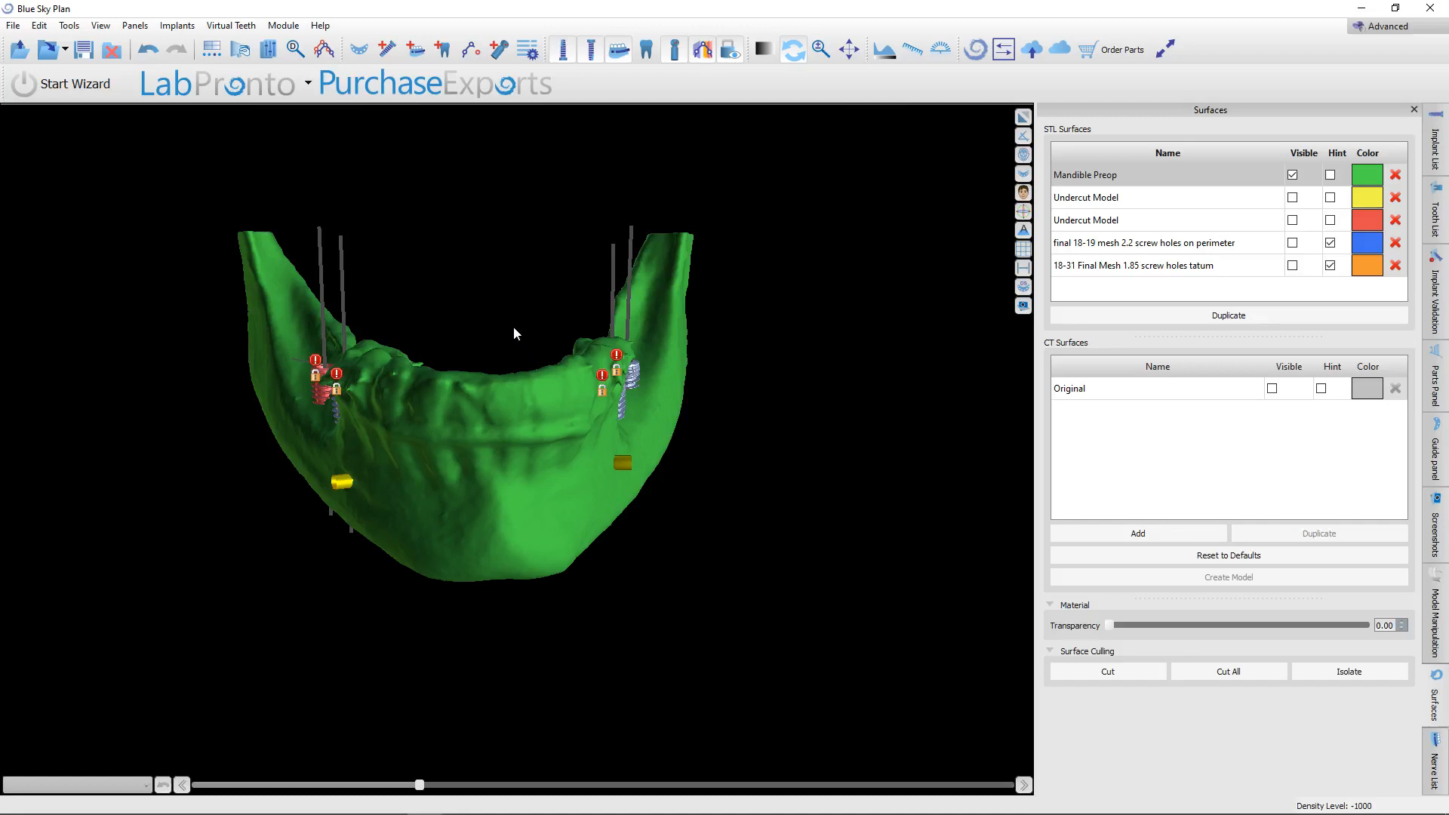
Examine the implants' positions relative to the mandibular ridge on both sides, from above and close up.
drag(513, 327, 419, 432)
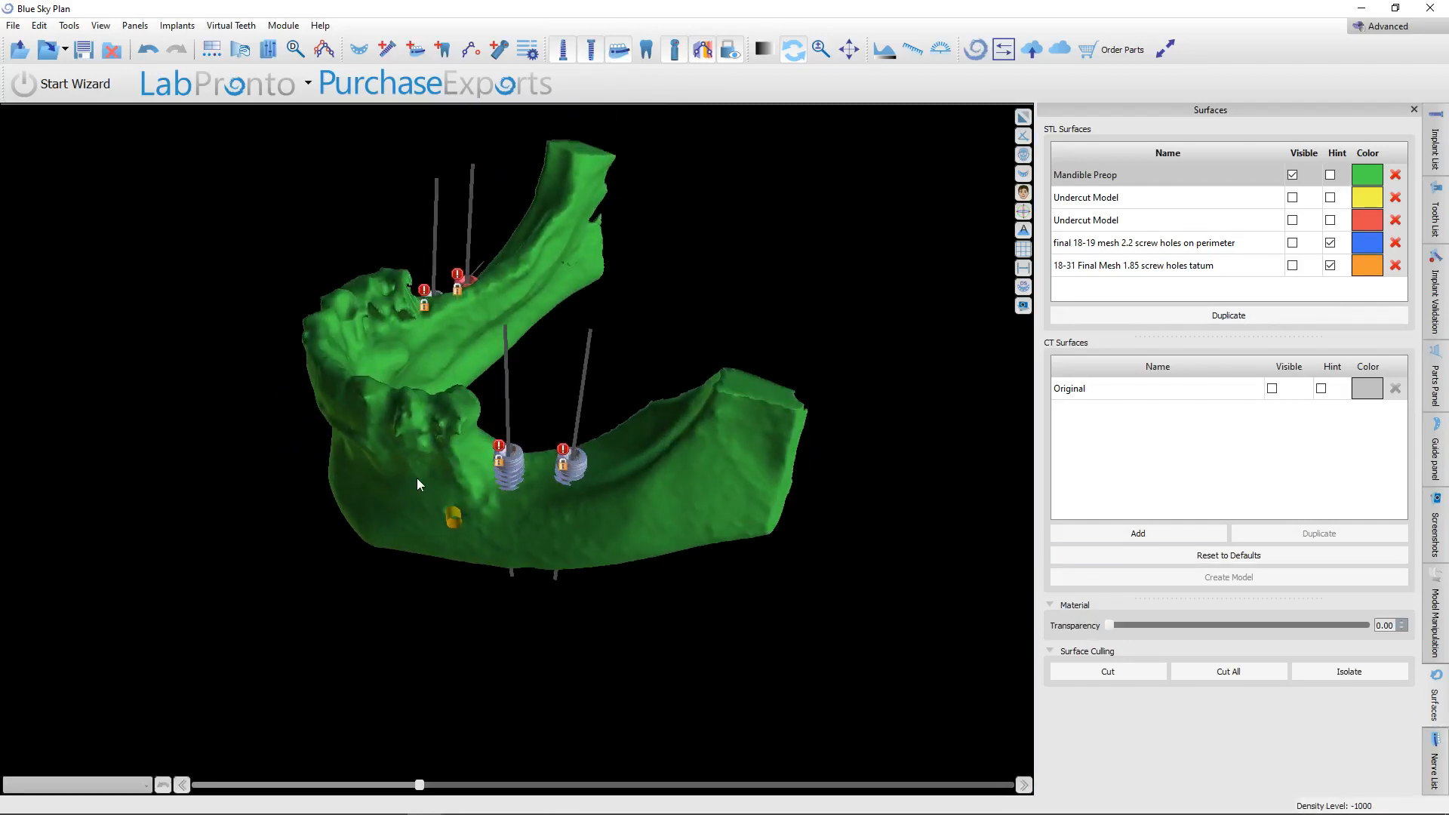
drag(386, 518, 609, 740)
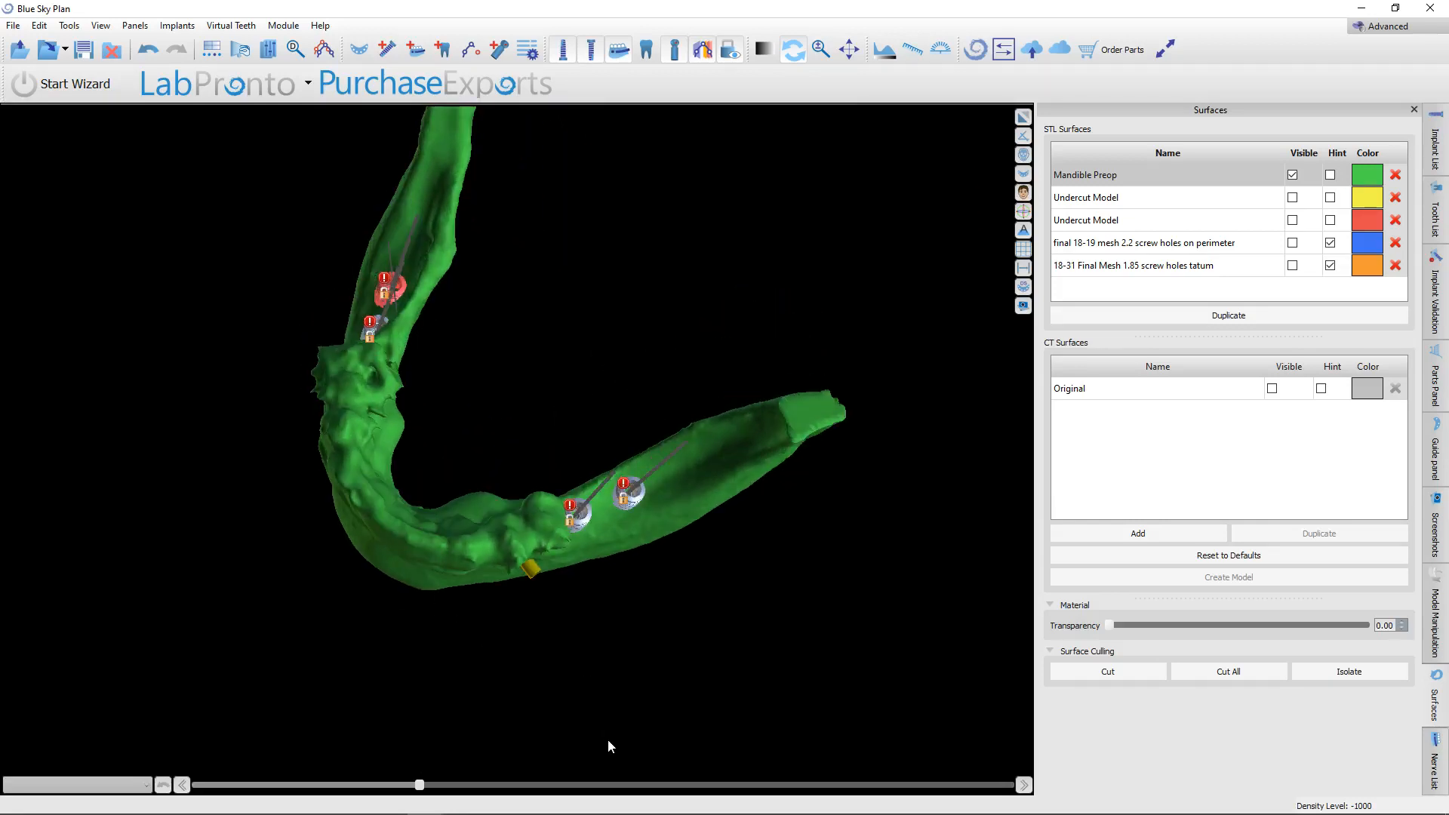
drag(696, 710, 694, 465)
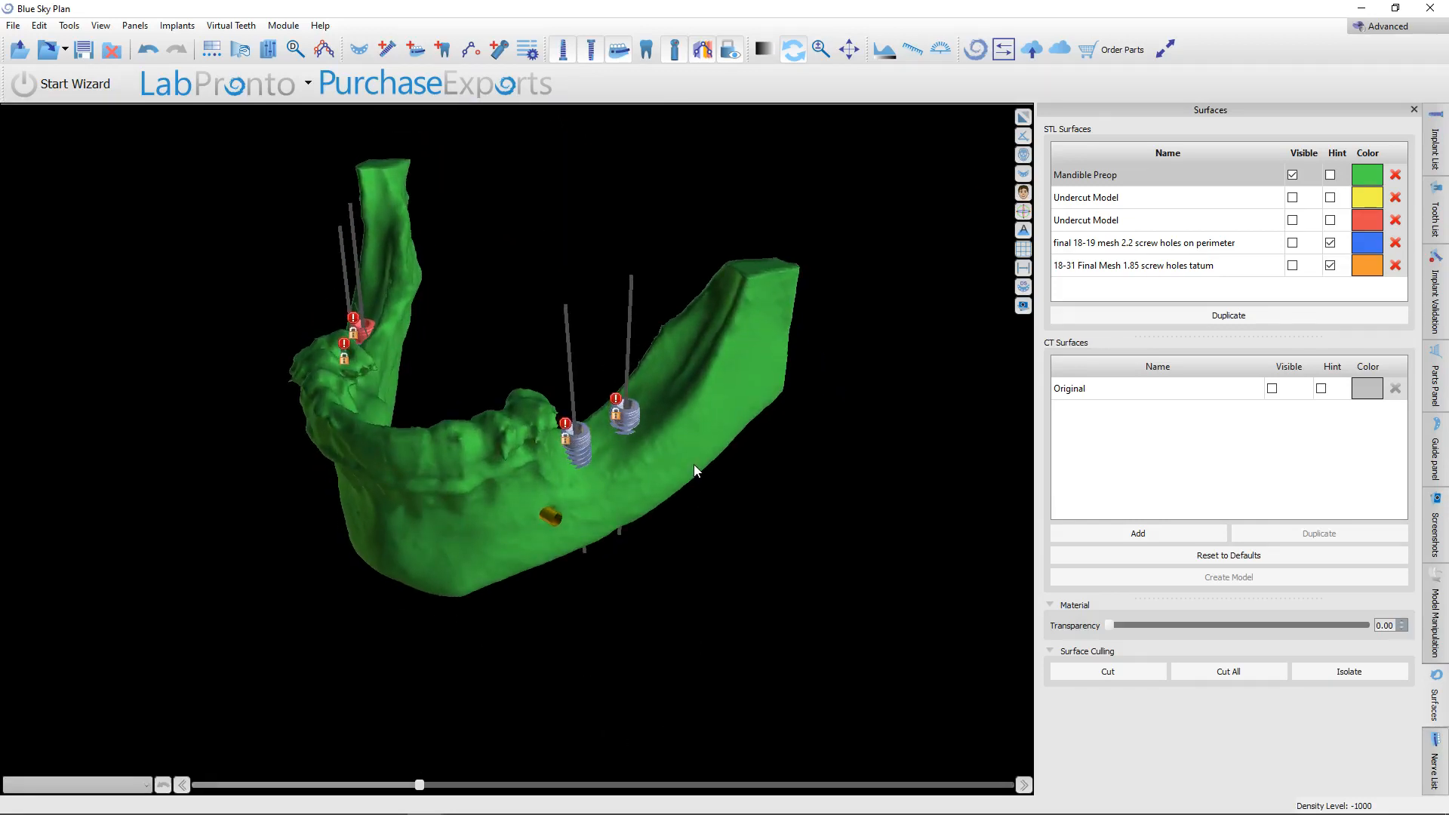
drag(650, 543, 575, 529)
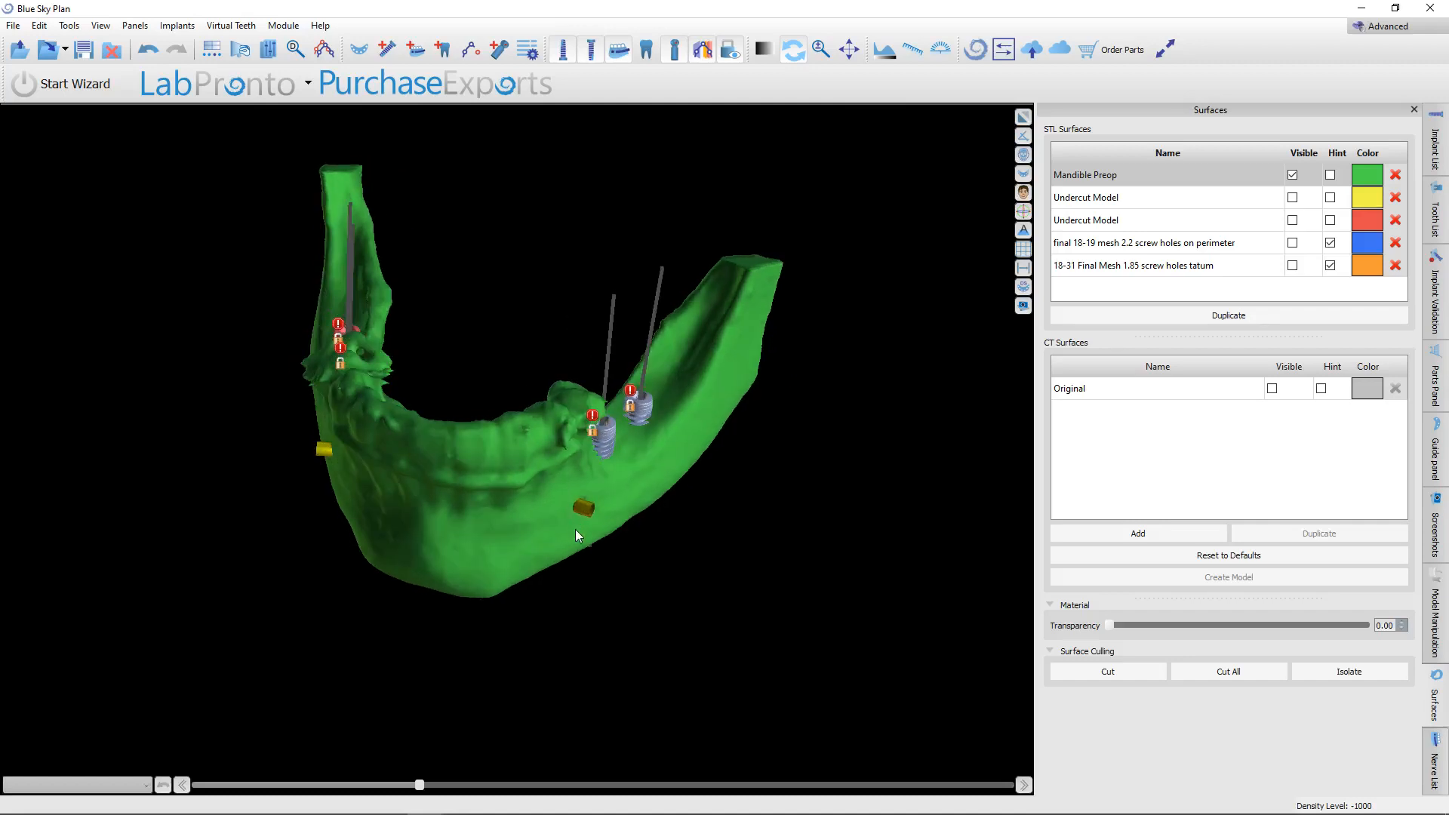
scroll(548, 454, up, 6)
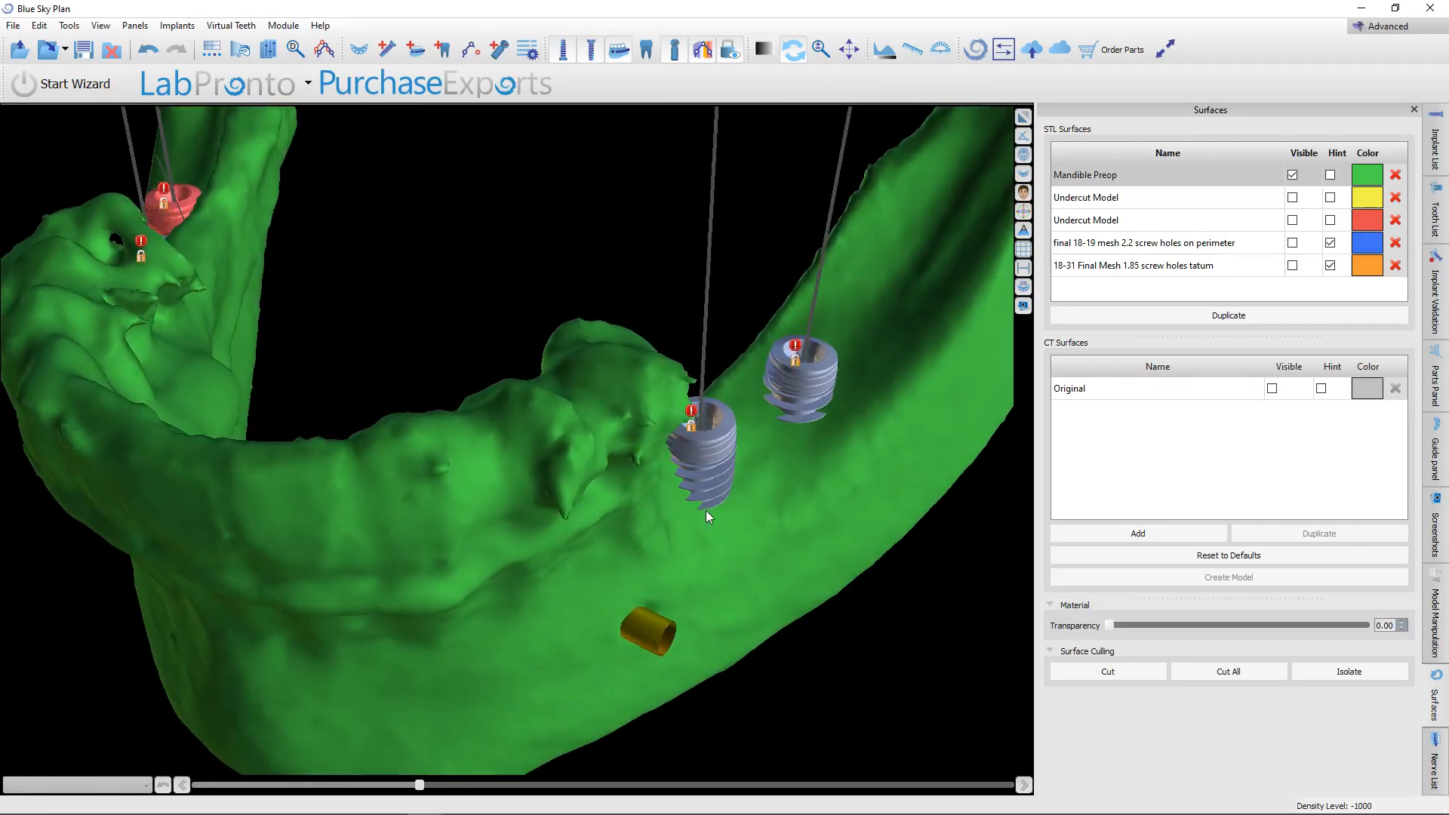
drag(706, 513, 637, 535)
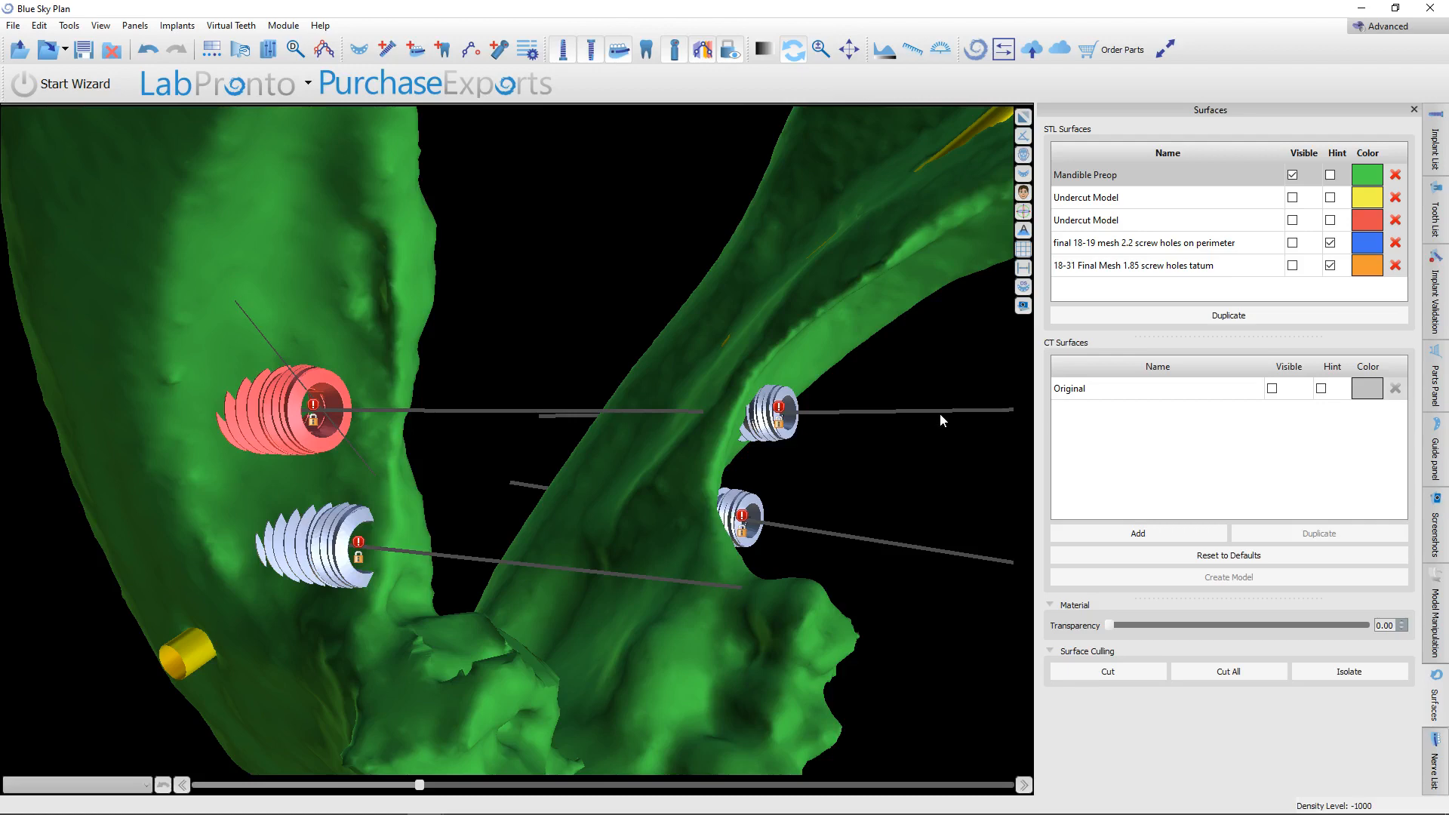
drag(940, 413, 371, 344)
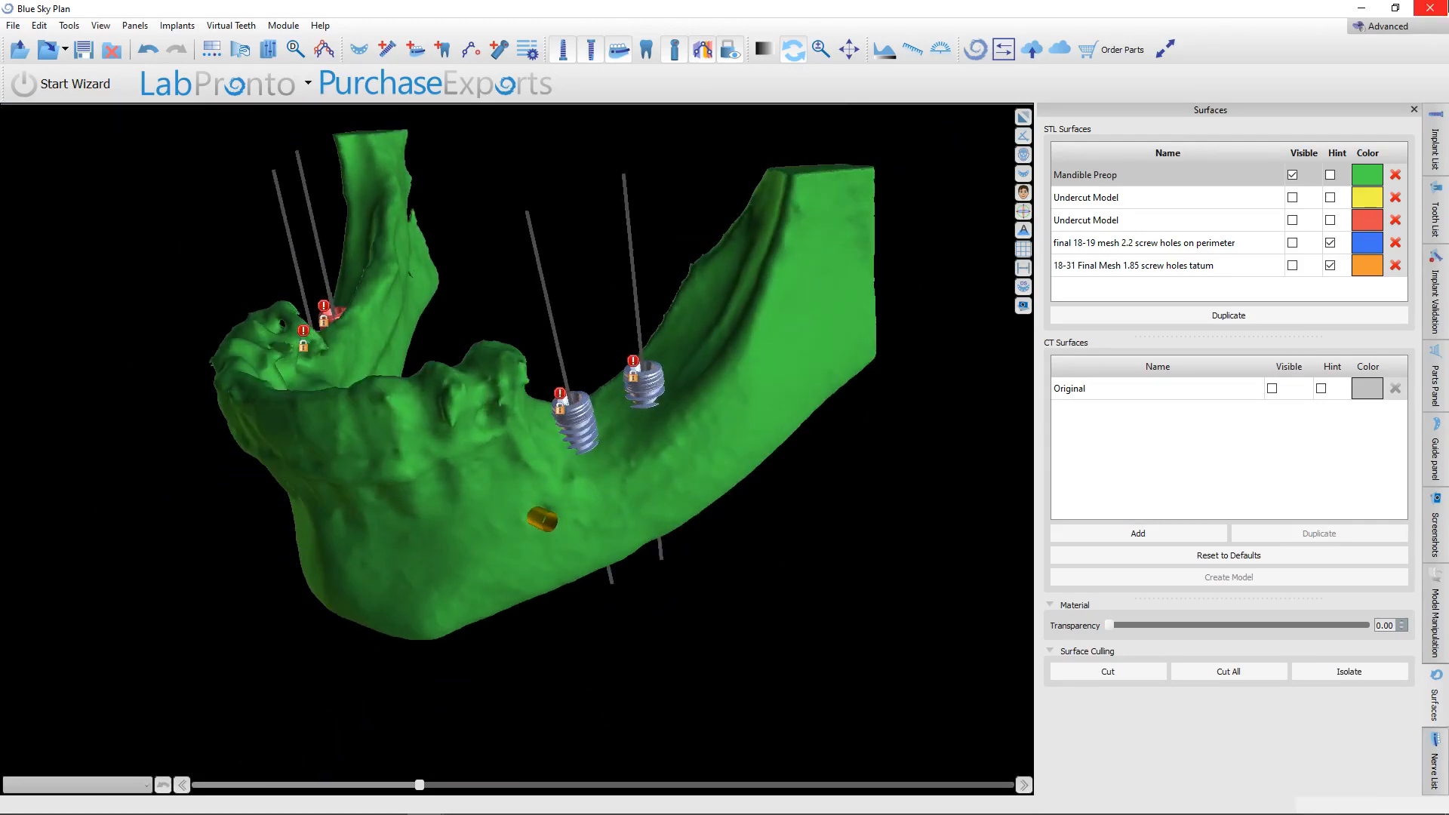
Change from the Advanced module to the Denture module and show the left implants obliquely from above.
click(1383, 34)
click(1398, 187)
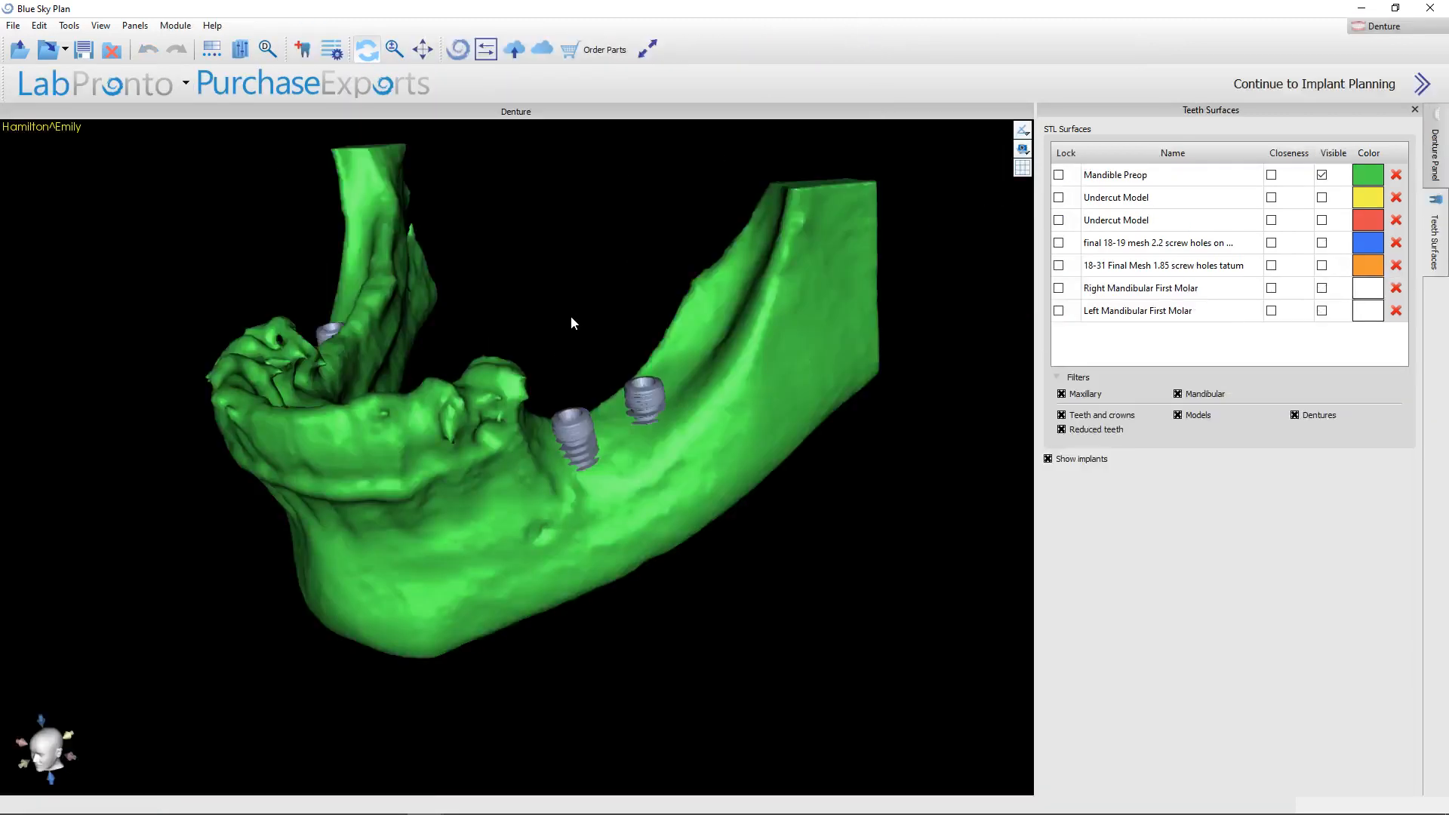
right_drag(578, 321, 585, 230)
drag(584, 230, 643, 372)
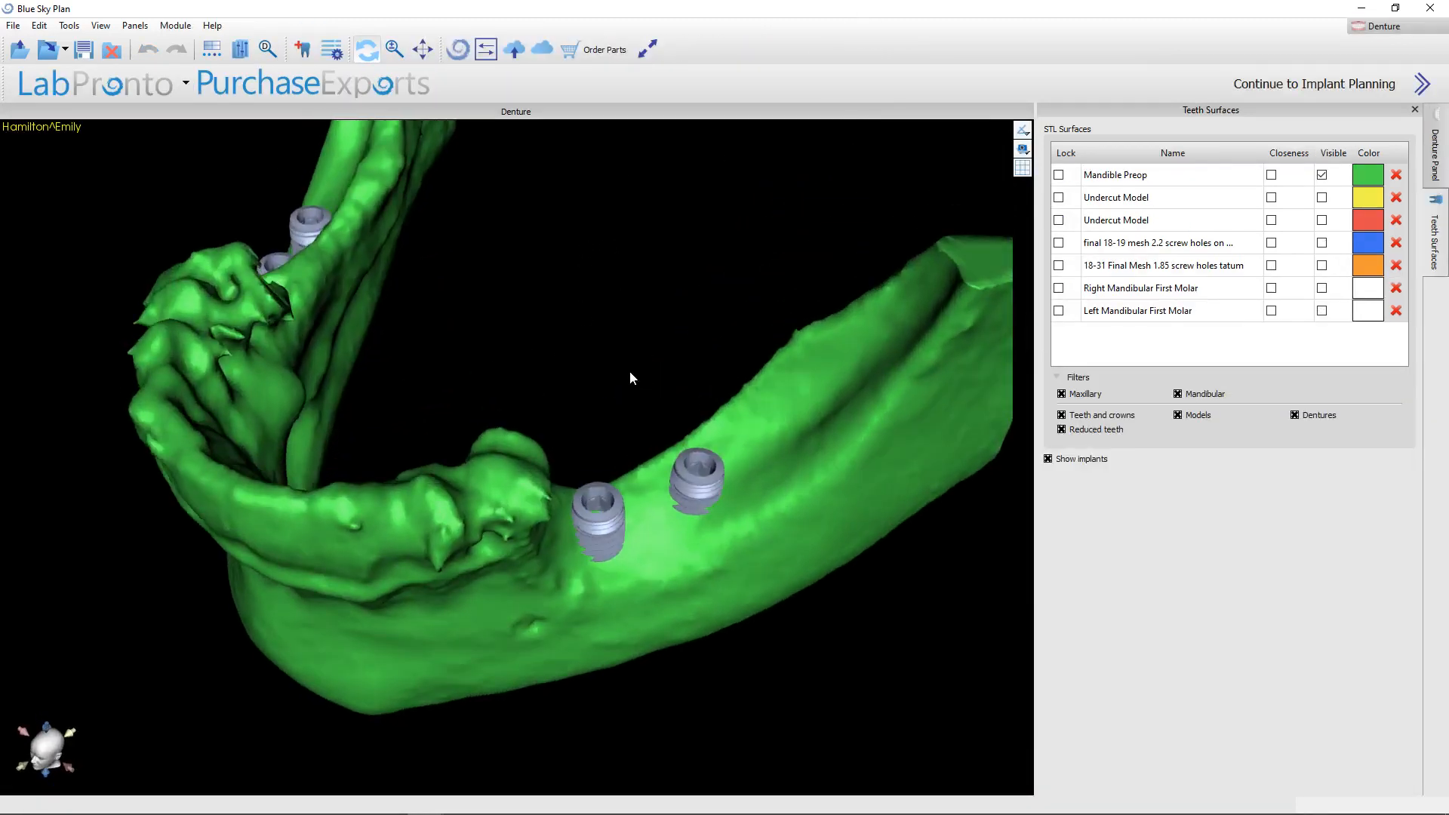
Add medium virtual teeth from the Teeth Caps set for the left mandibular first and second molars.
click(304, 50)
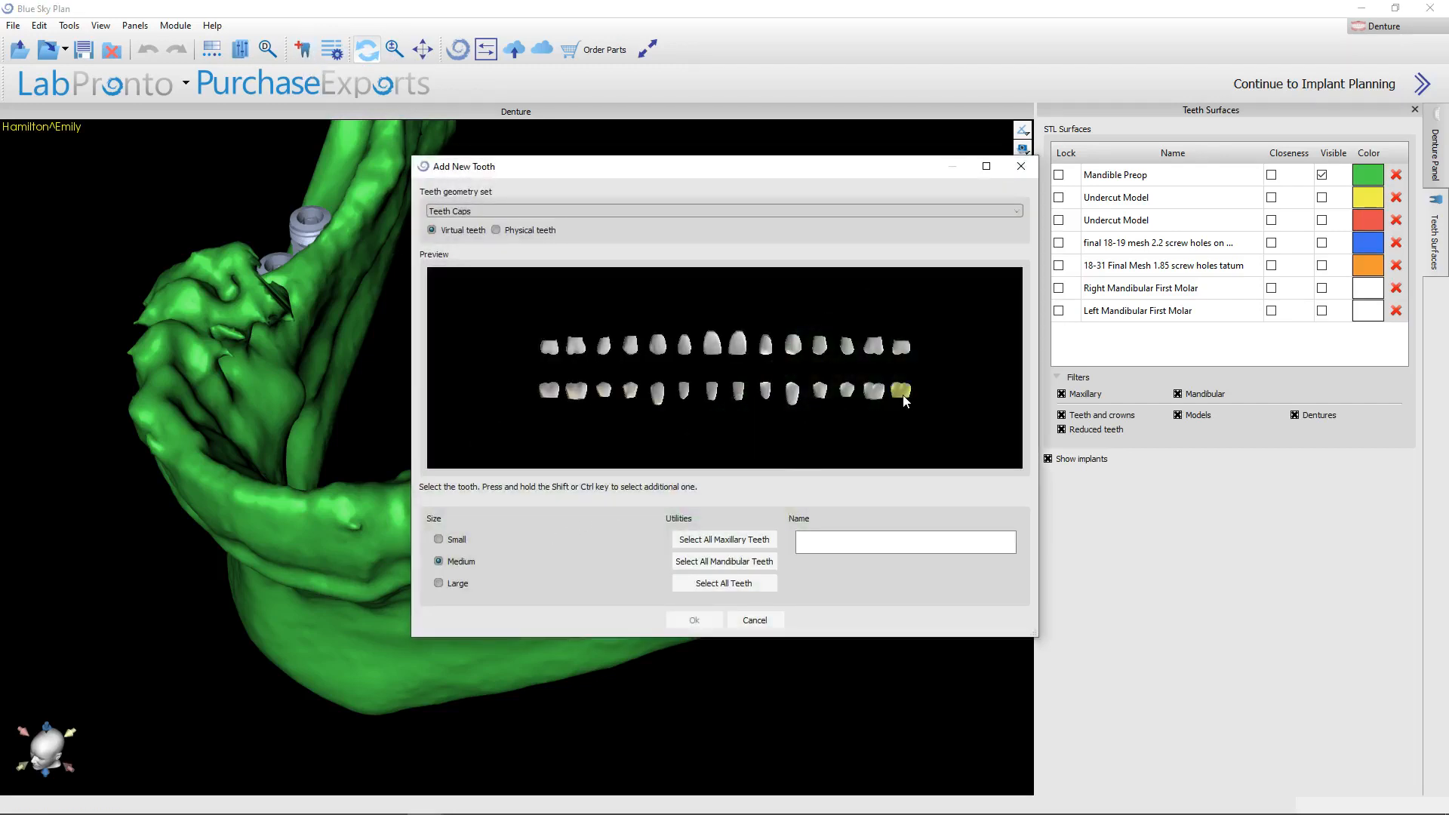
click(875, 392)
click(694, 620)
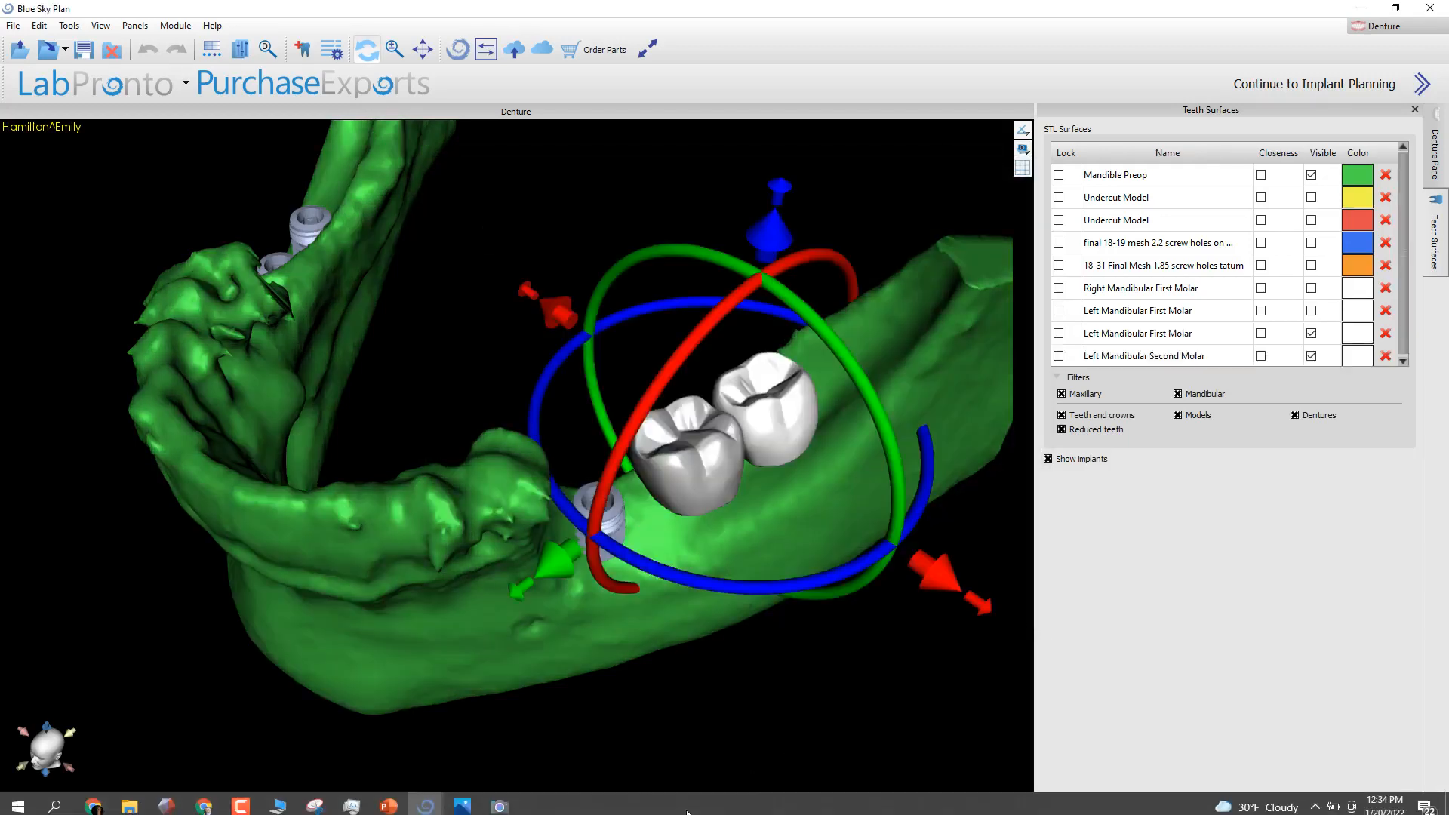
Move the two new molars forward over the left implants and raise them slightly above the ridge.
scroll(687, 750, down, 2)
drag(686, 751, 585, 641)
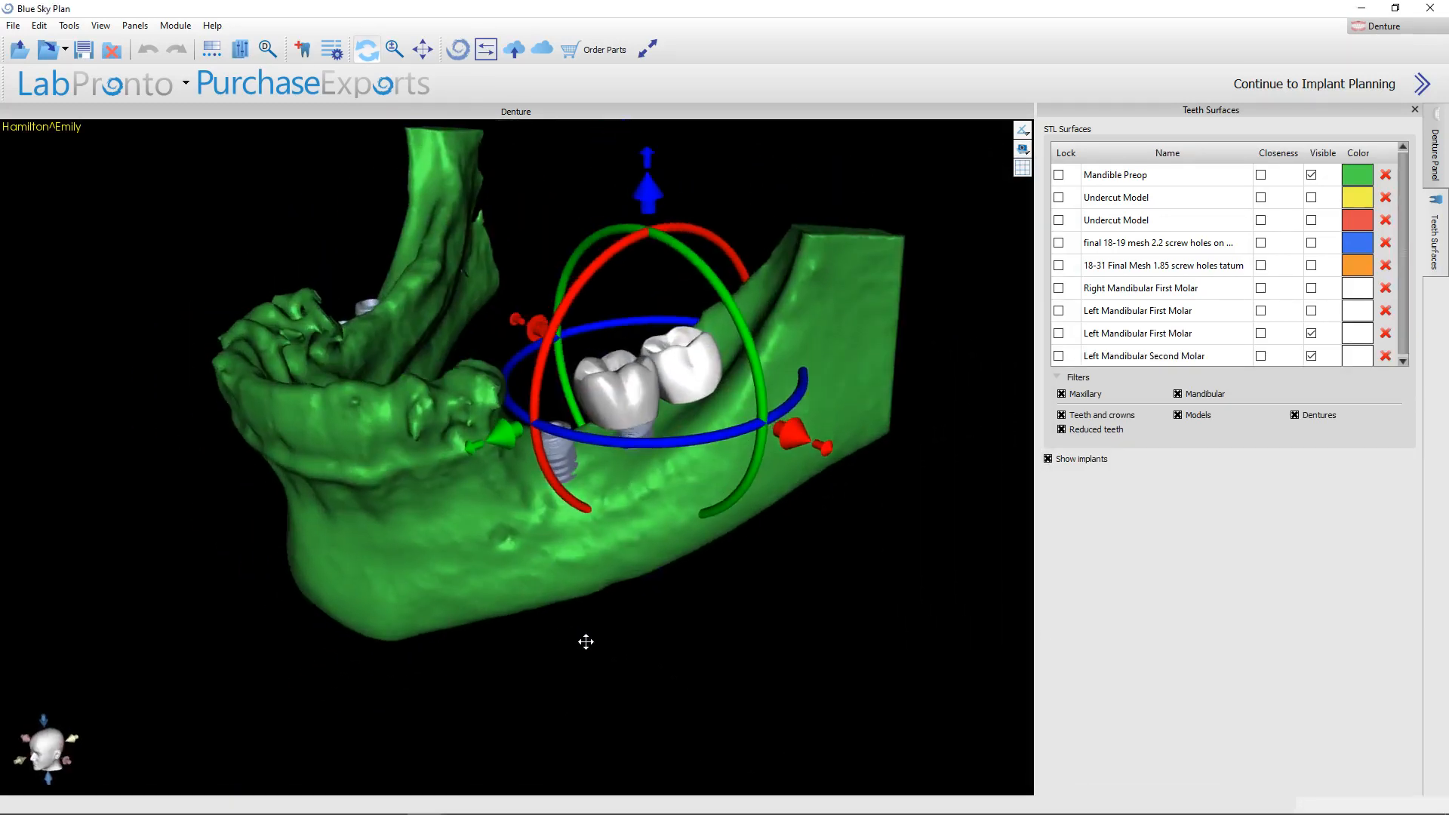
drag(504, 438, 425, 461)
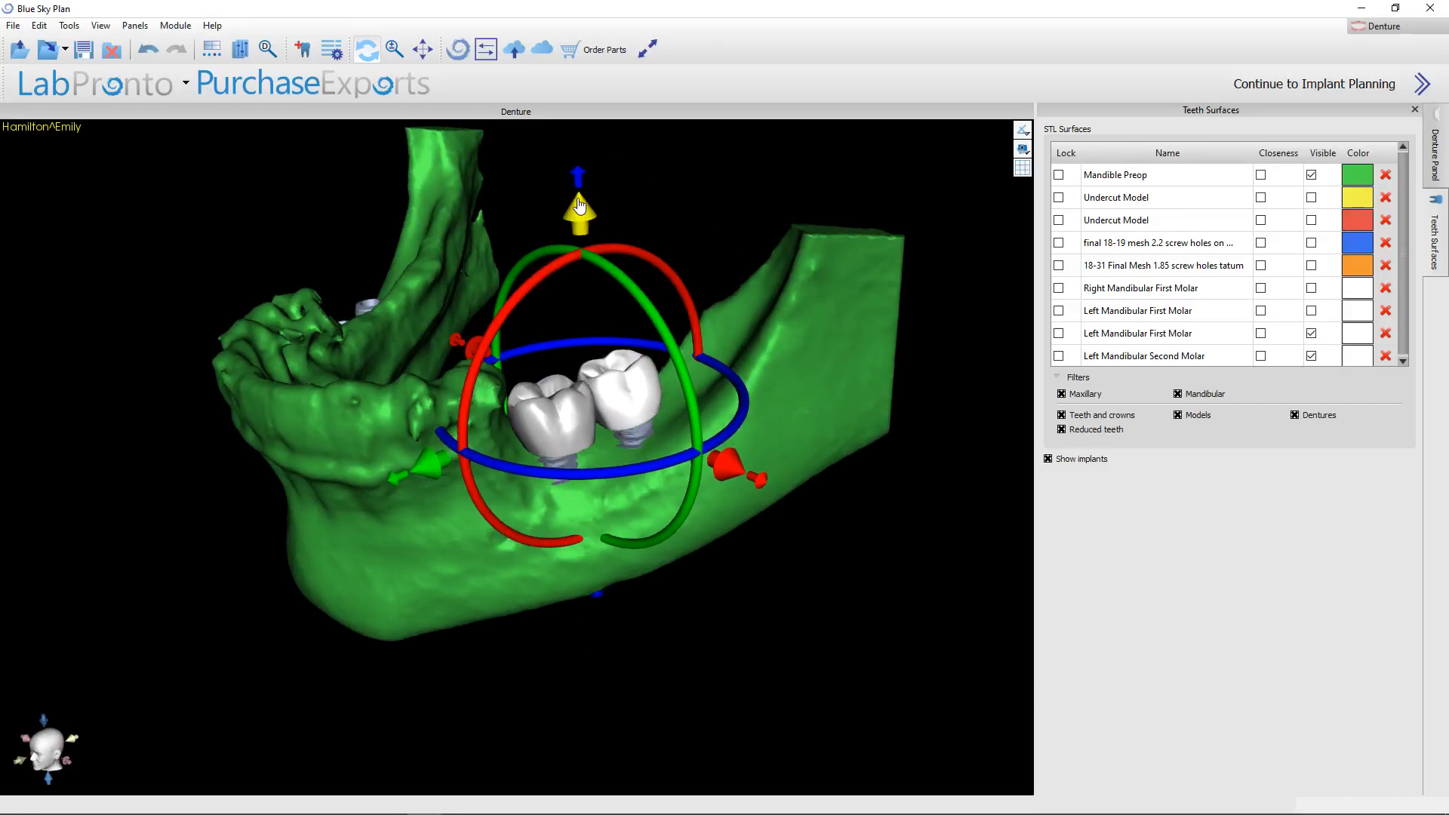
drag(578, 204, 578, 183)
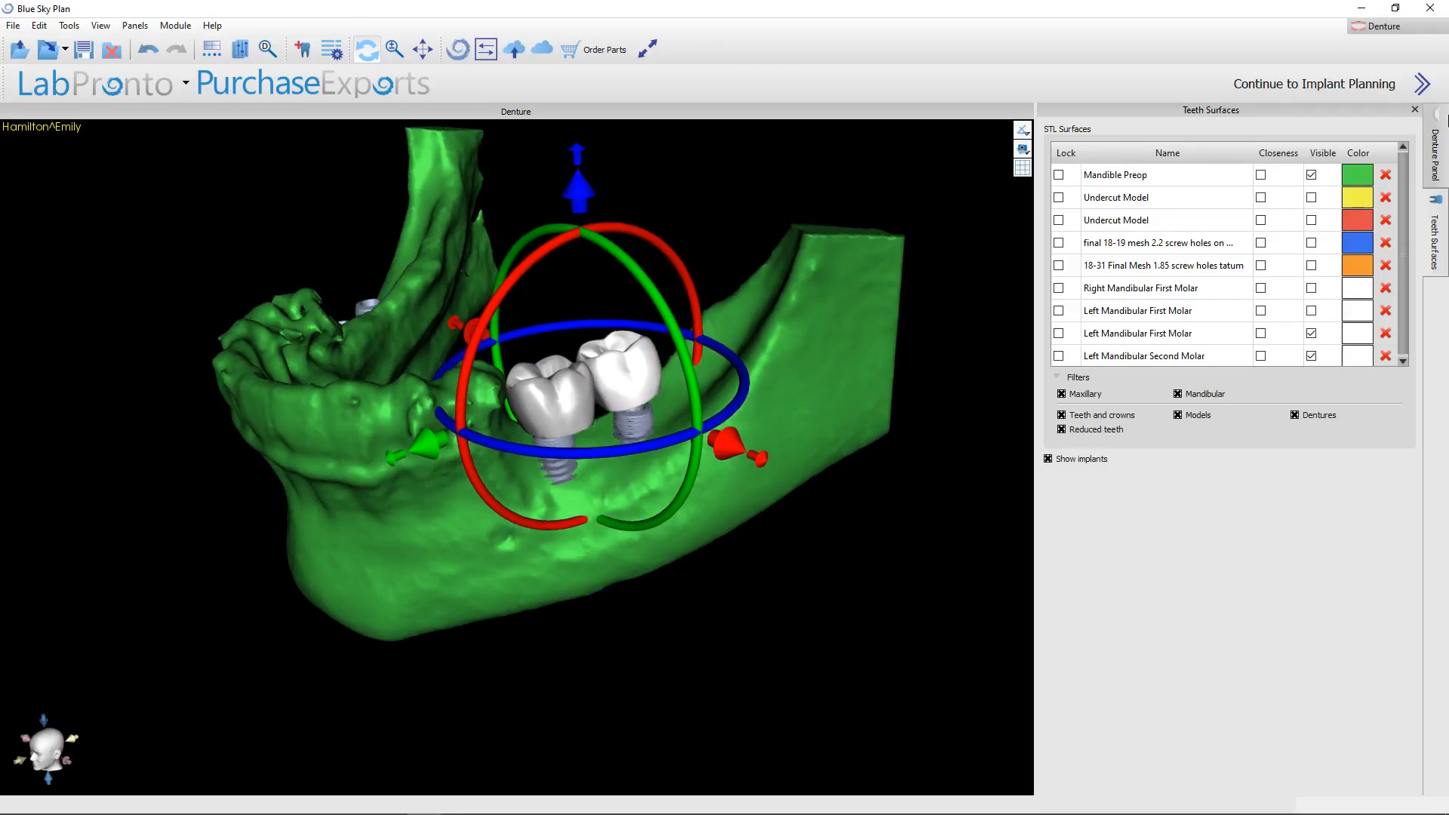
Start creating a mandibular denture on the Mandible Preop surface, and view the undercut stage from above.
click(1442, 157)
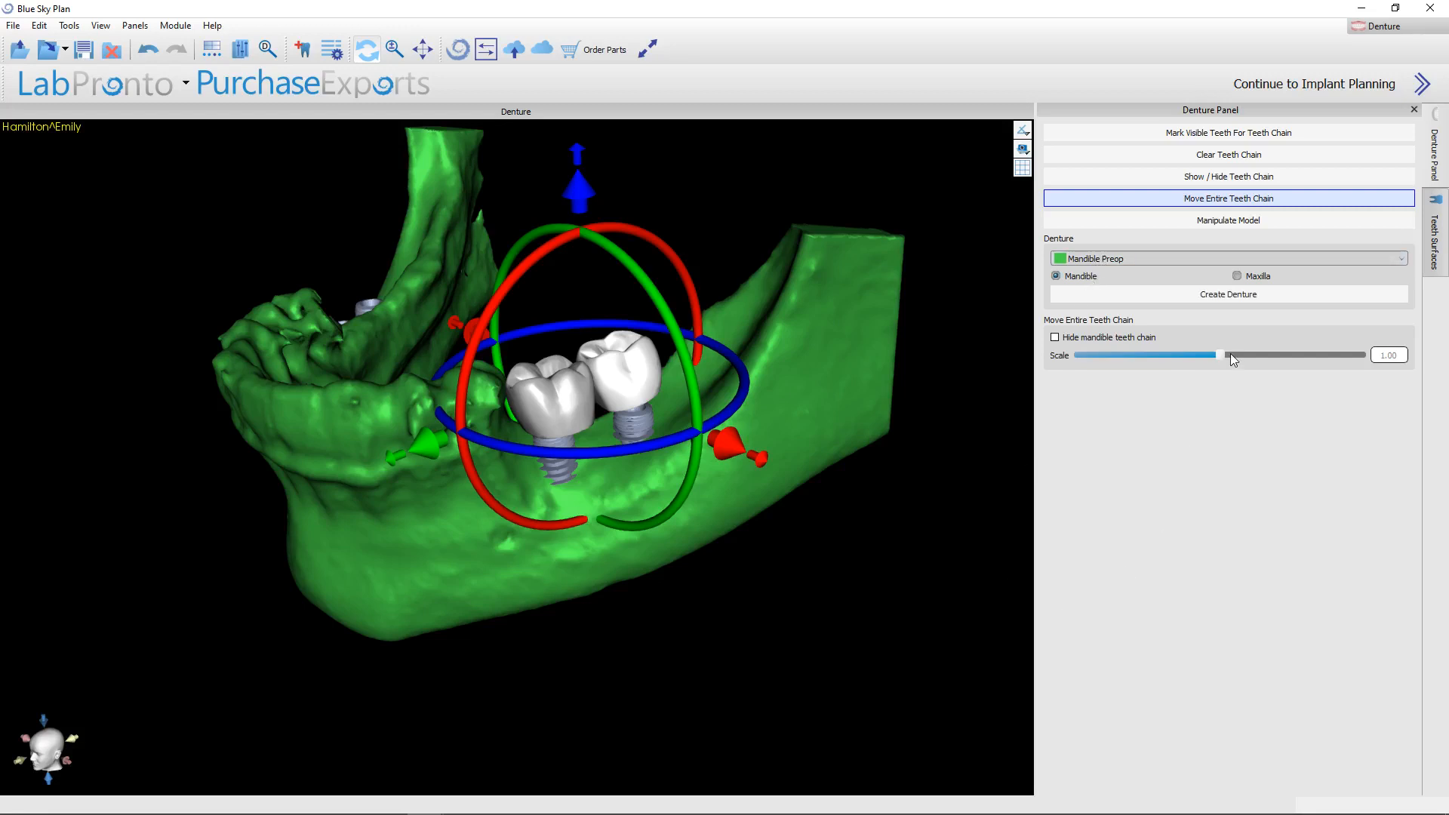
click(1243, 295)
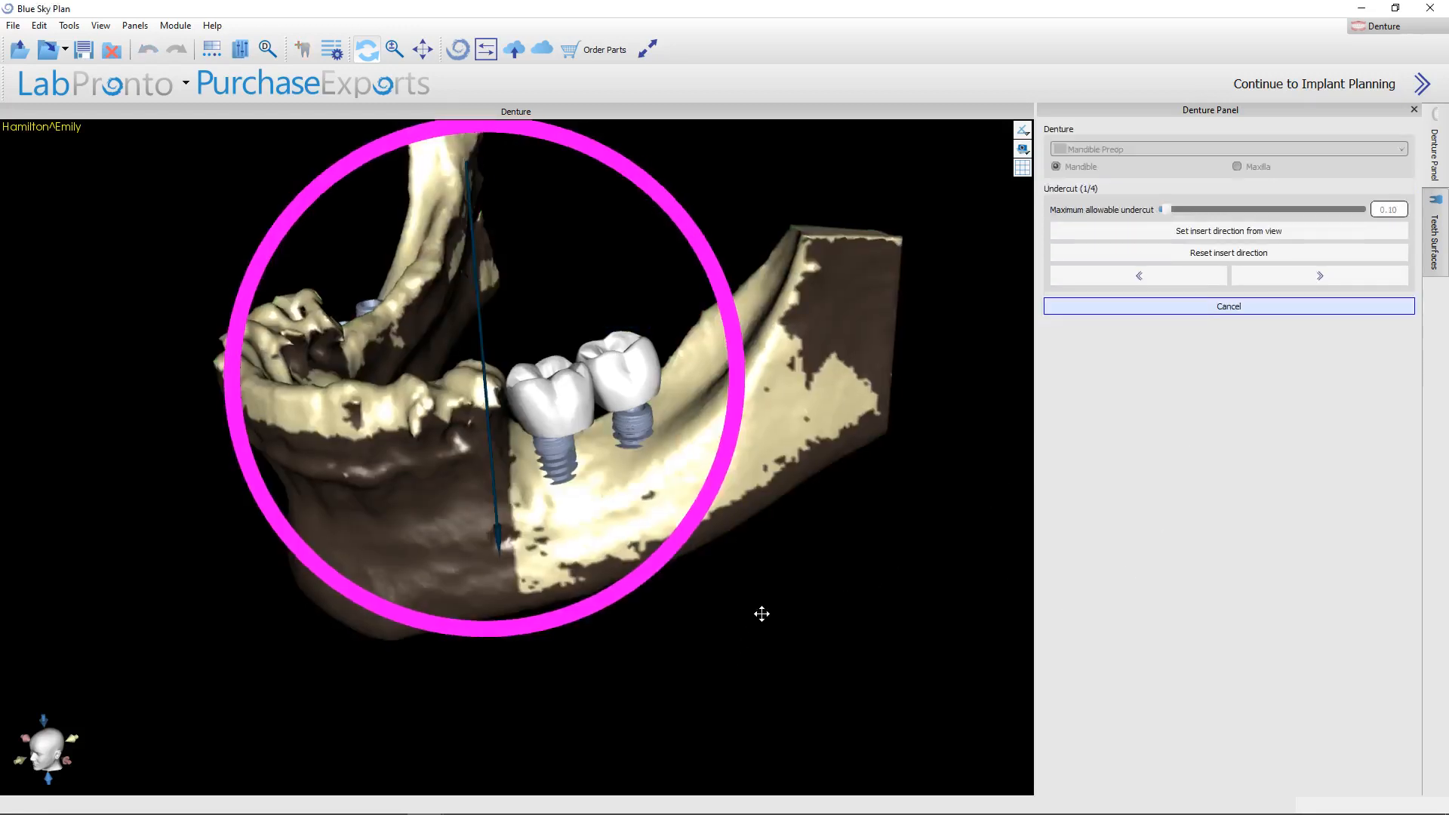
drag(762, 613, 462, 646)
Hide the left mandibular first molar and make the second molar transparent.
right_click(521, 533)
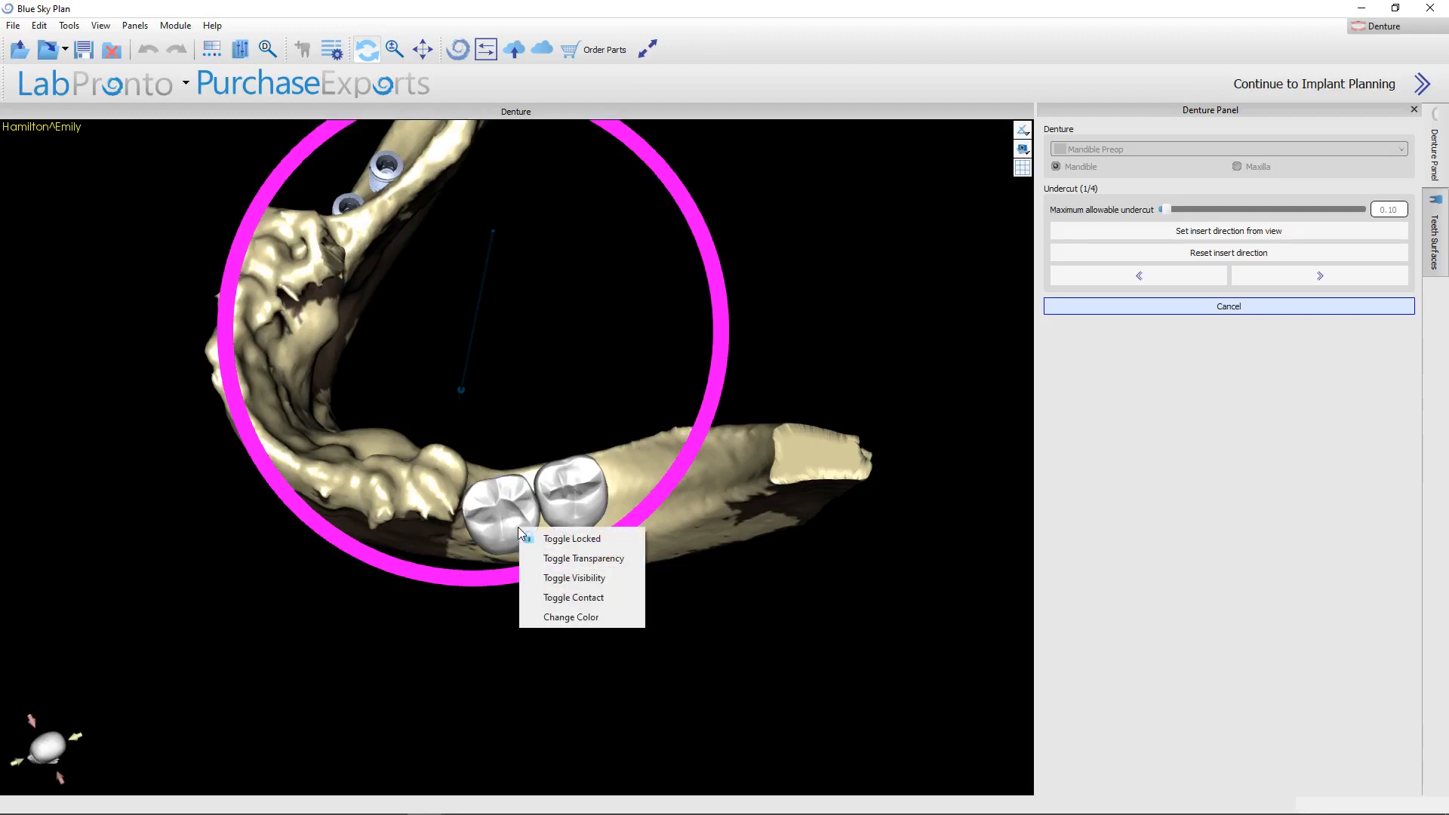
click(573, 578)
right_click(568, 513)
click(613, 543)
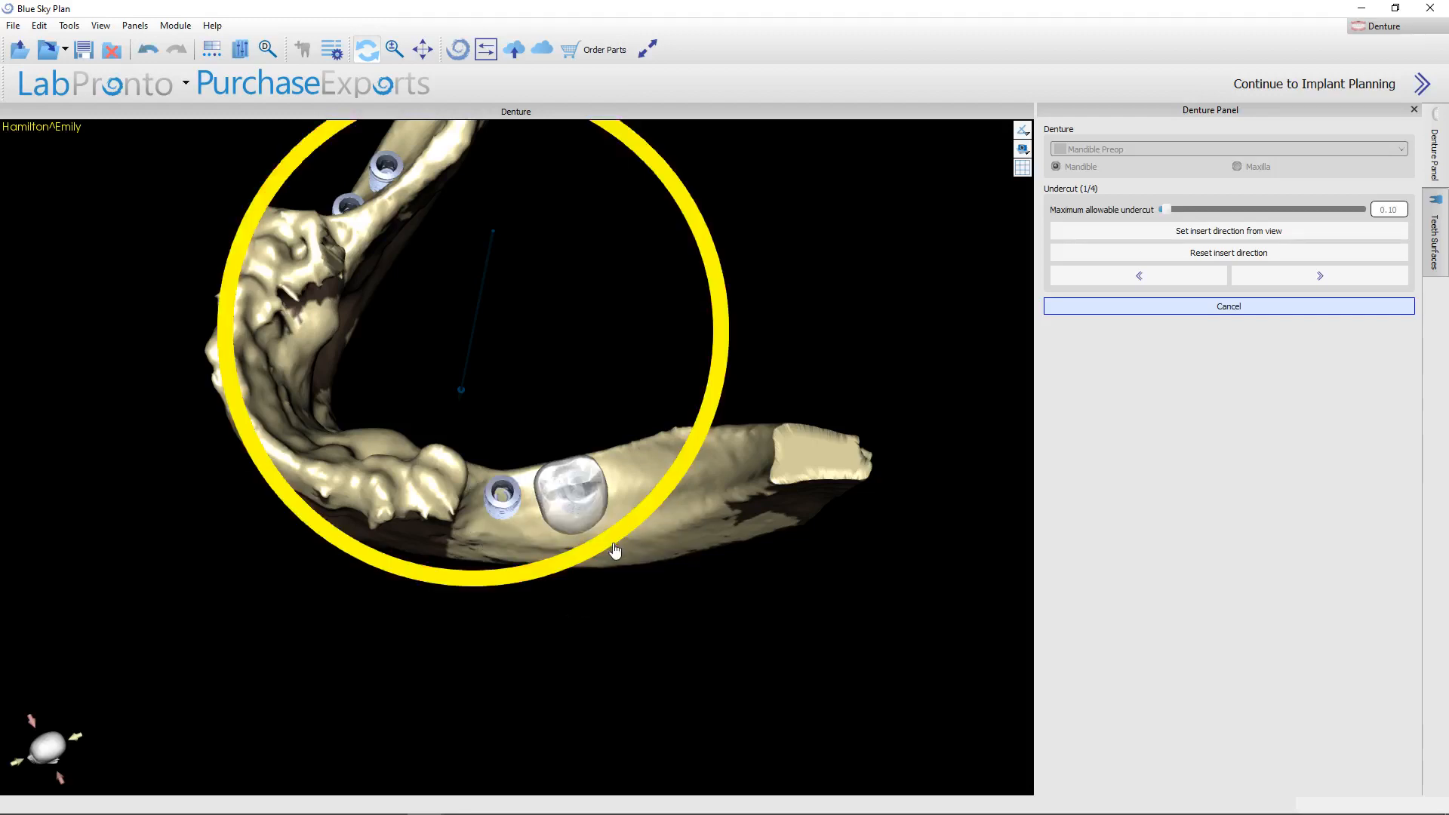
Set the maximum allowable undercut to 0.00 and the insert direction from a view looking straight down the left implants.
drag(615, 551, 745, 649)
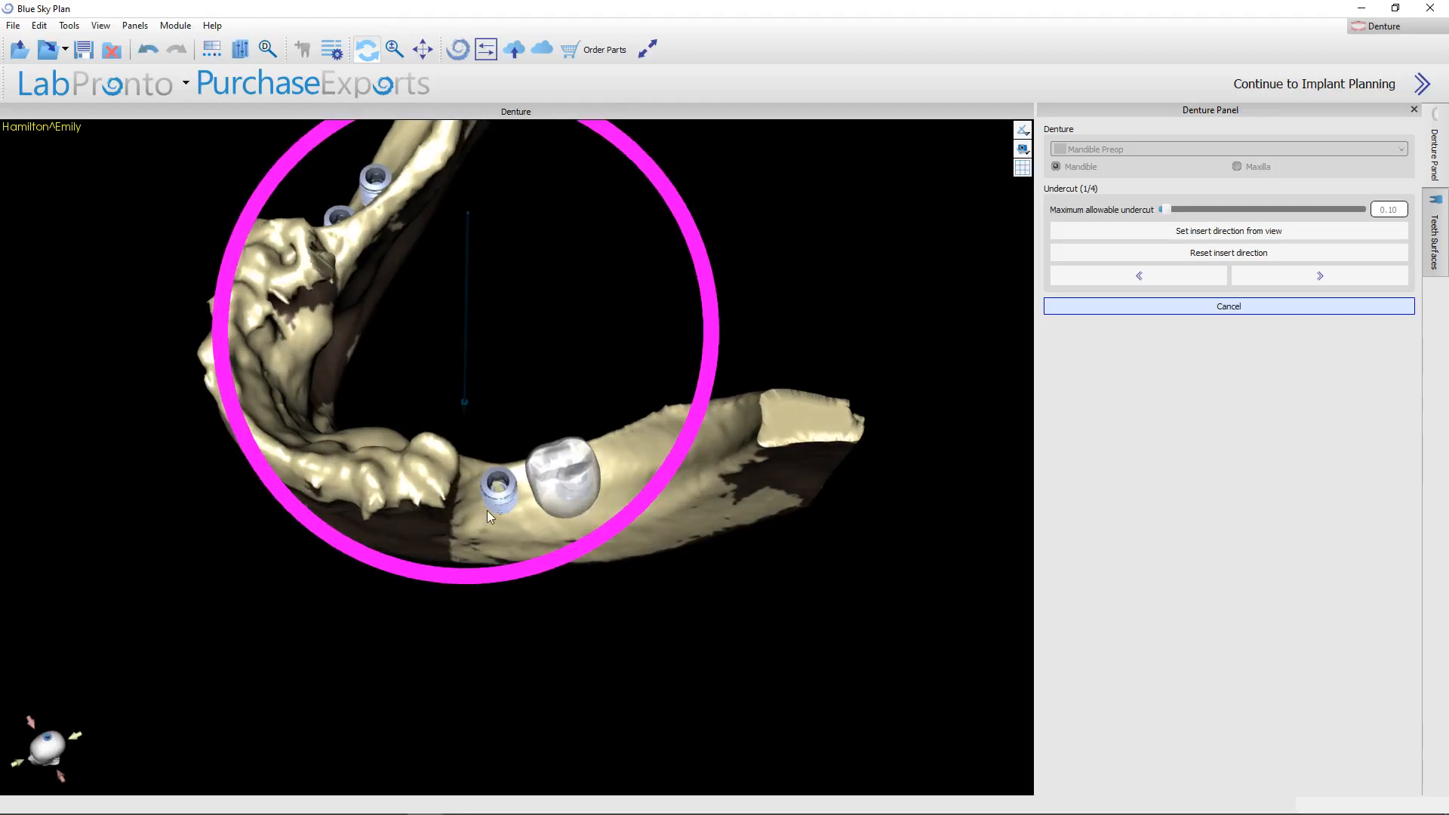
mouse_move(469, 706)
mouse_down()
mouse_move(408, 763)
mouse_move(488, 741)
mouse_move(500, 700)
mouse_move(478, 676)
mouse_move(485, 657)
mouse_move(569, 668)
mouse_move(572, 723)
mouse_move(531, 721)
mouse_move(553, 734)
mouse_move(546, 744)
mouse_move(482, 705)
mouse_move(479, 672)
mouse_move(477, 695)
mouse_up()
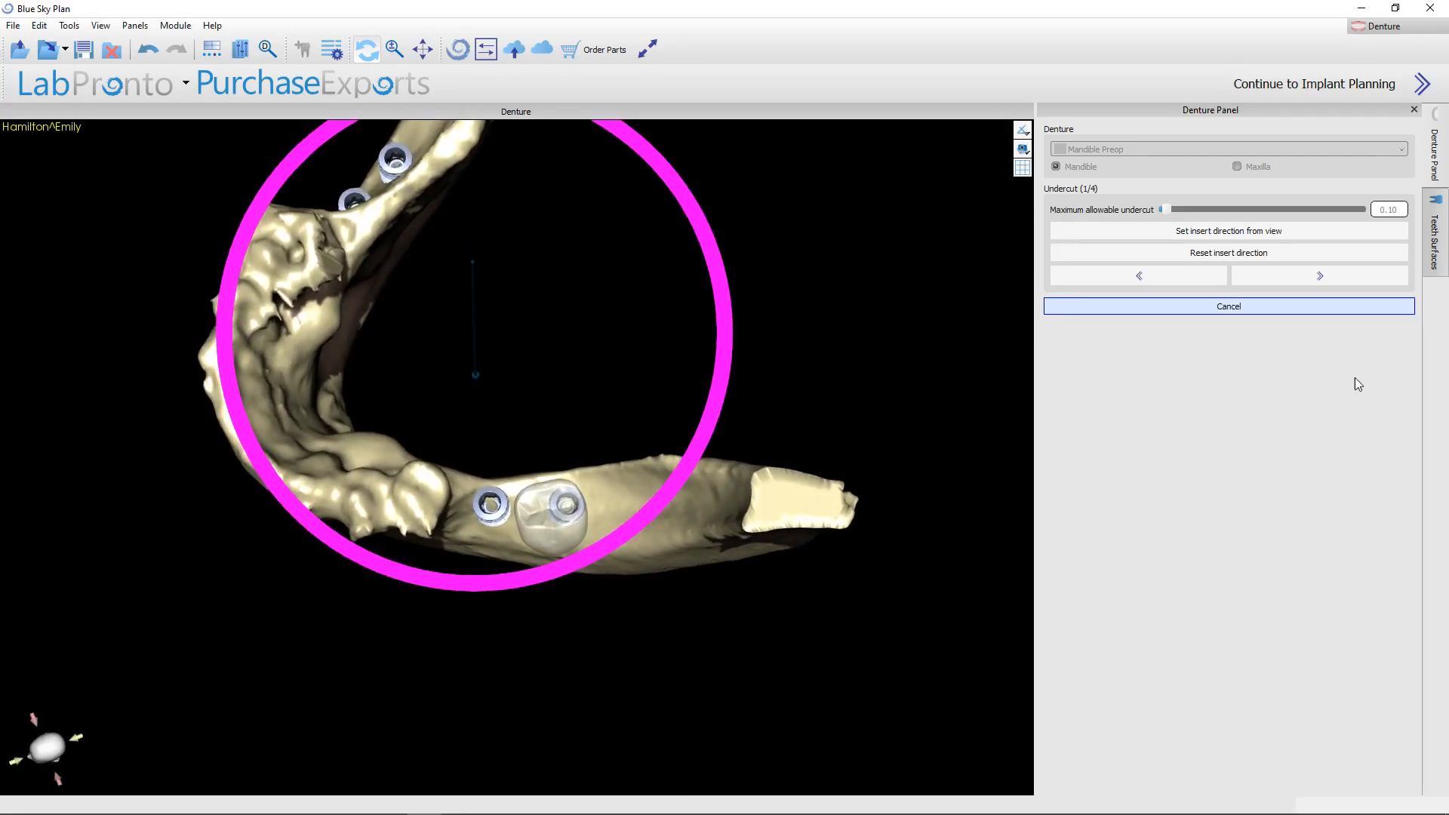
drag(1174, 211, 1107, 215)
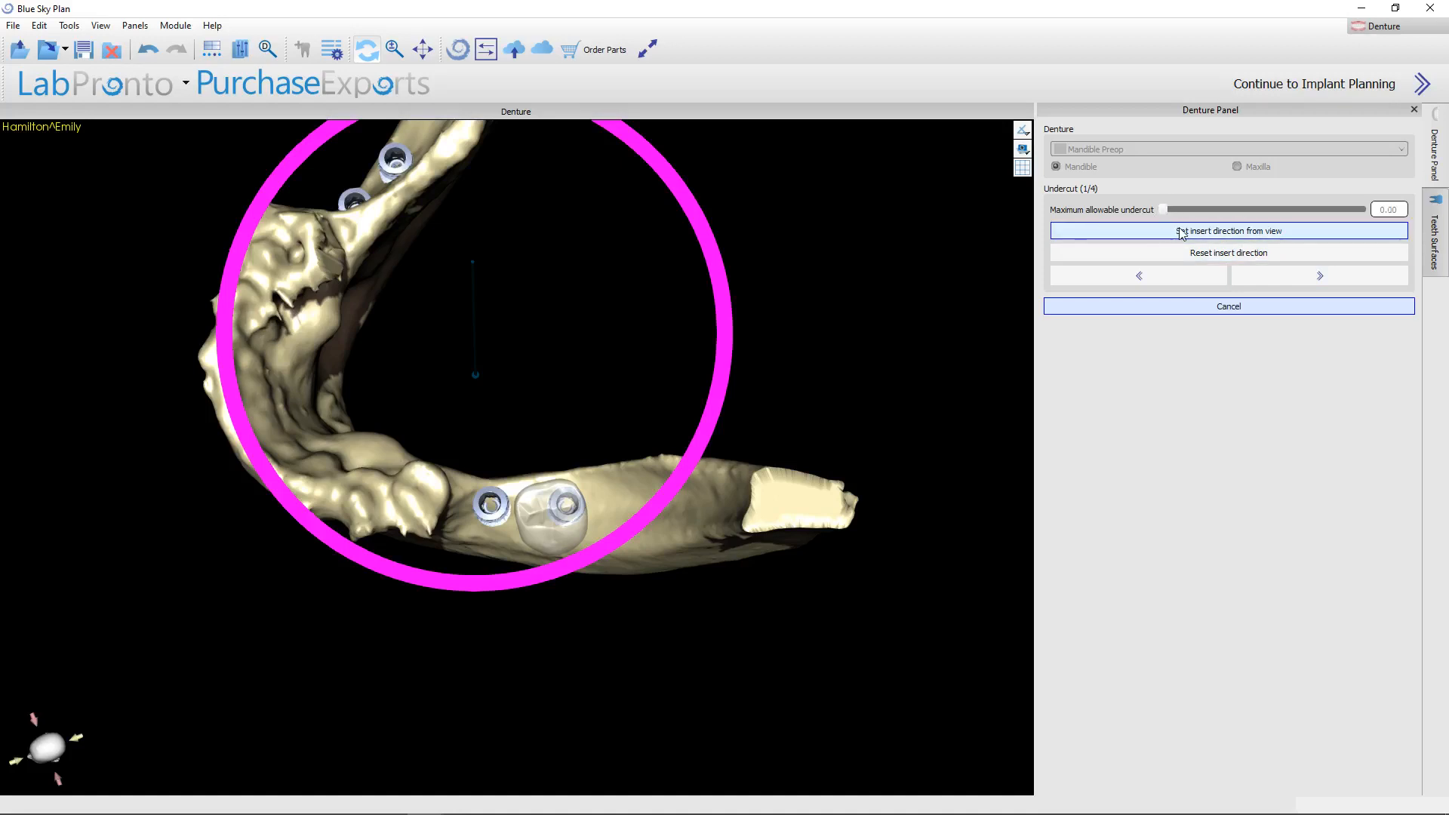
click(1203, 232)
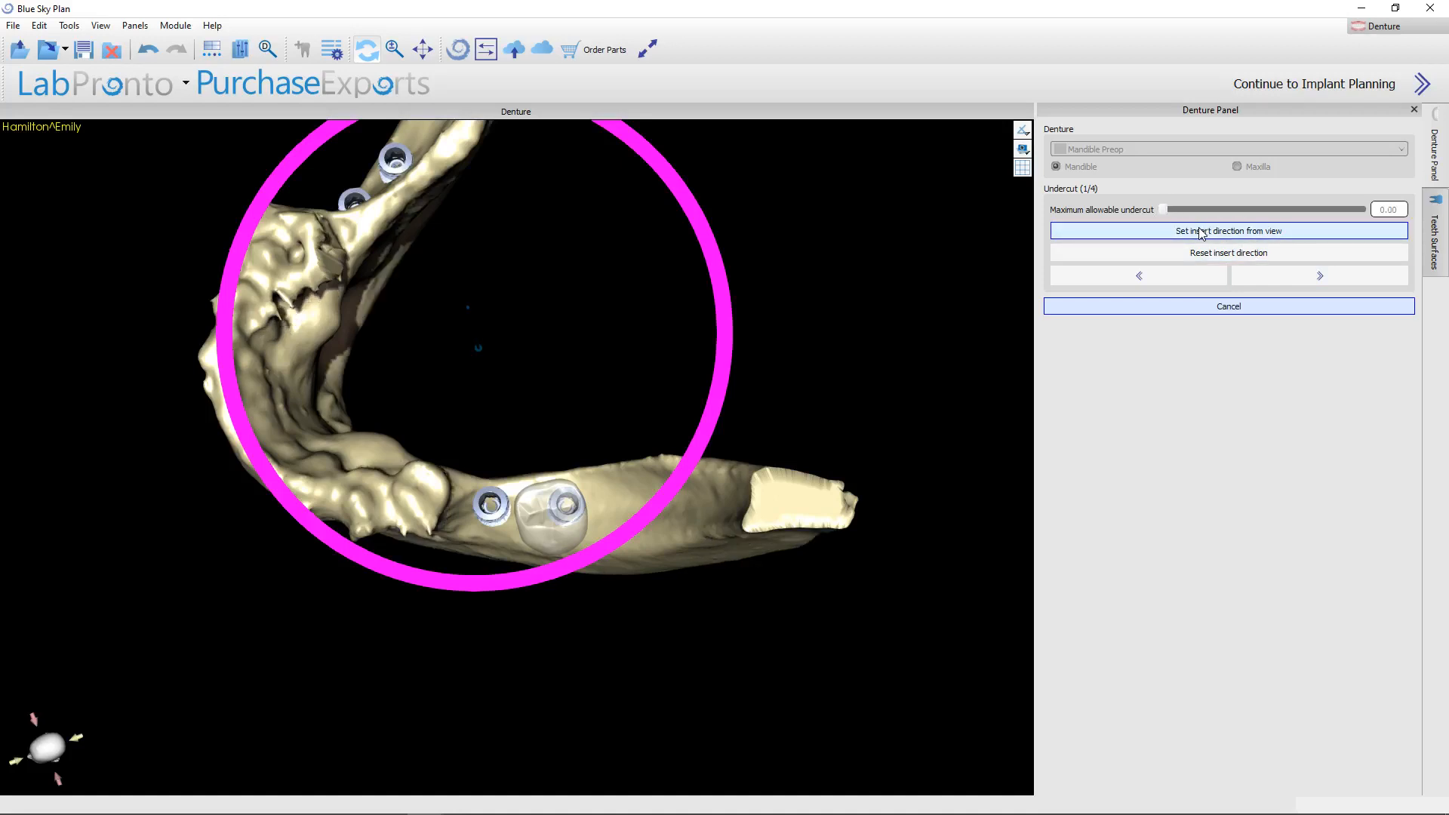
drag(509, 765, 504, 531)
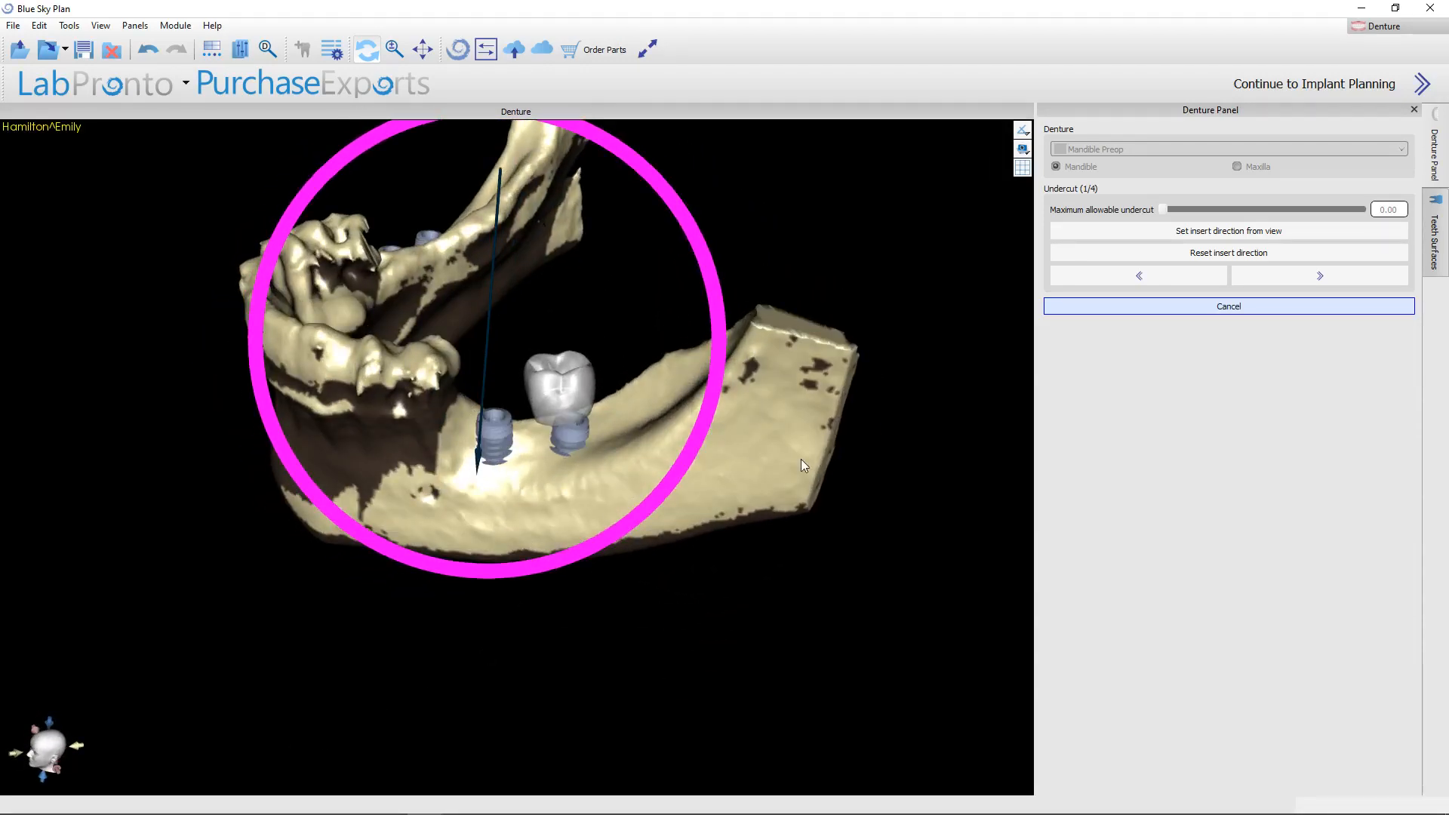
Advance the mandibular denture from the undercut stage to the denture base stage and inspect the blocked-out mandible from the side.
drag(801, 462, 1057, 543)
drag(690, 703, 905, 596)
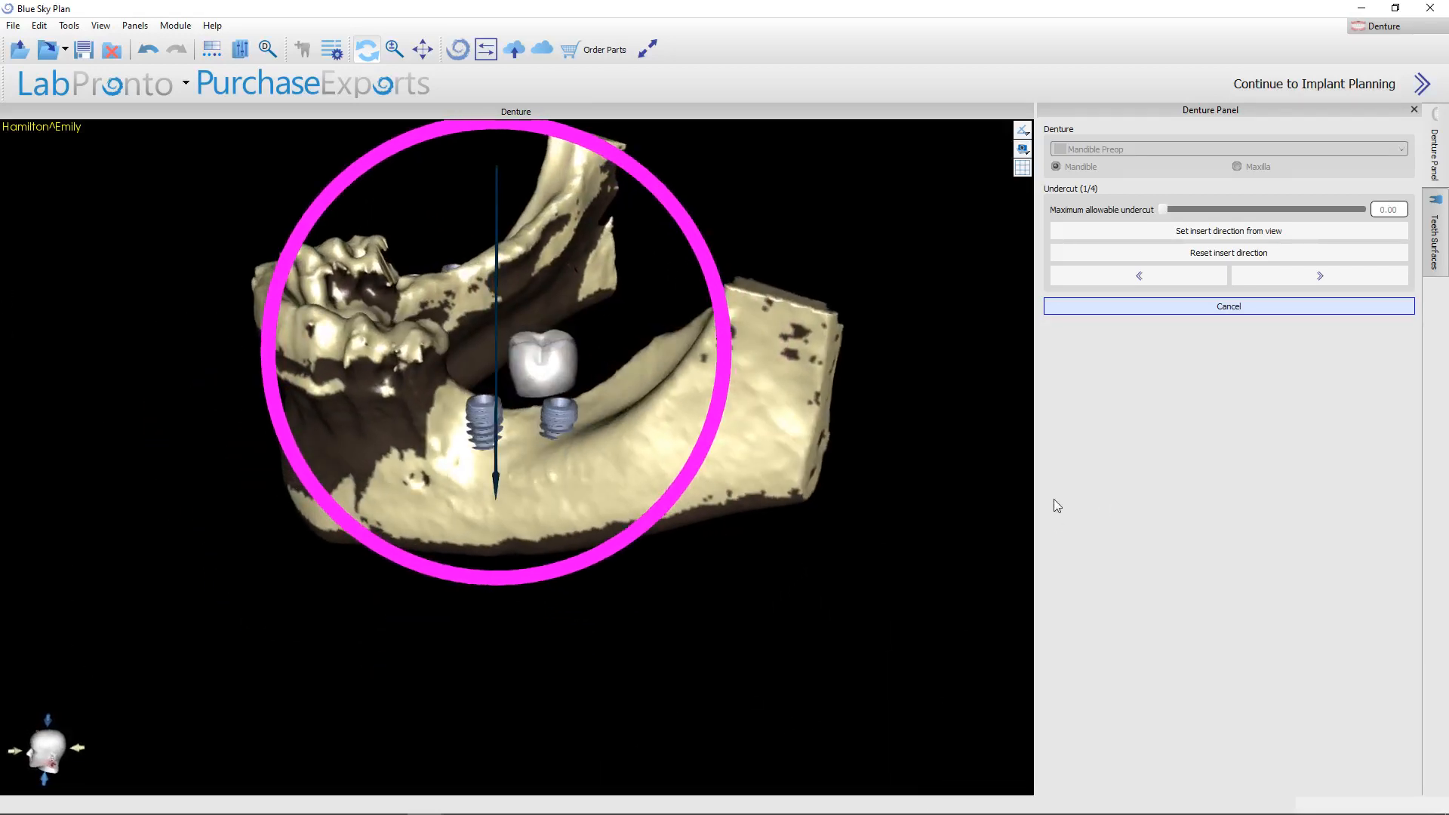
click(1287, 275)
drag(439, 702, 557, 686)
drag(611, 528, 488, 592)
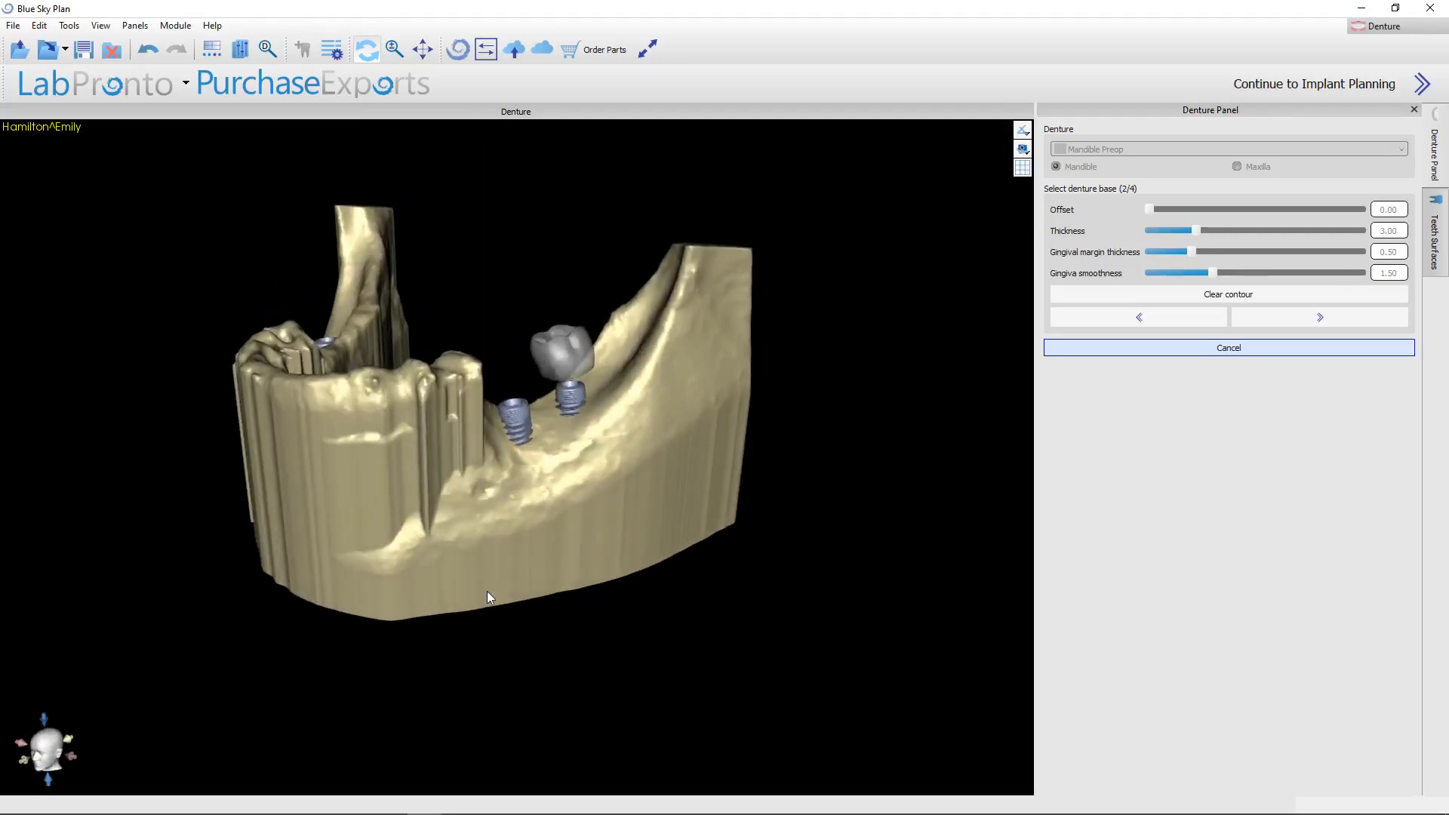
click(13, 25)
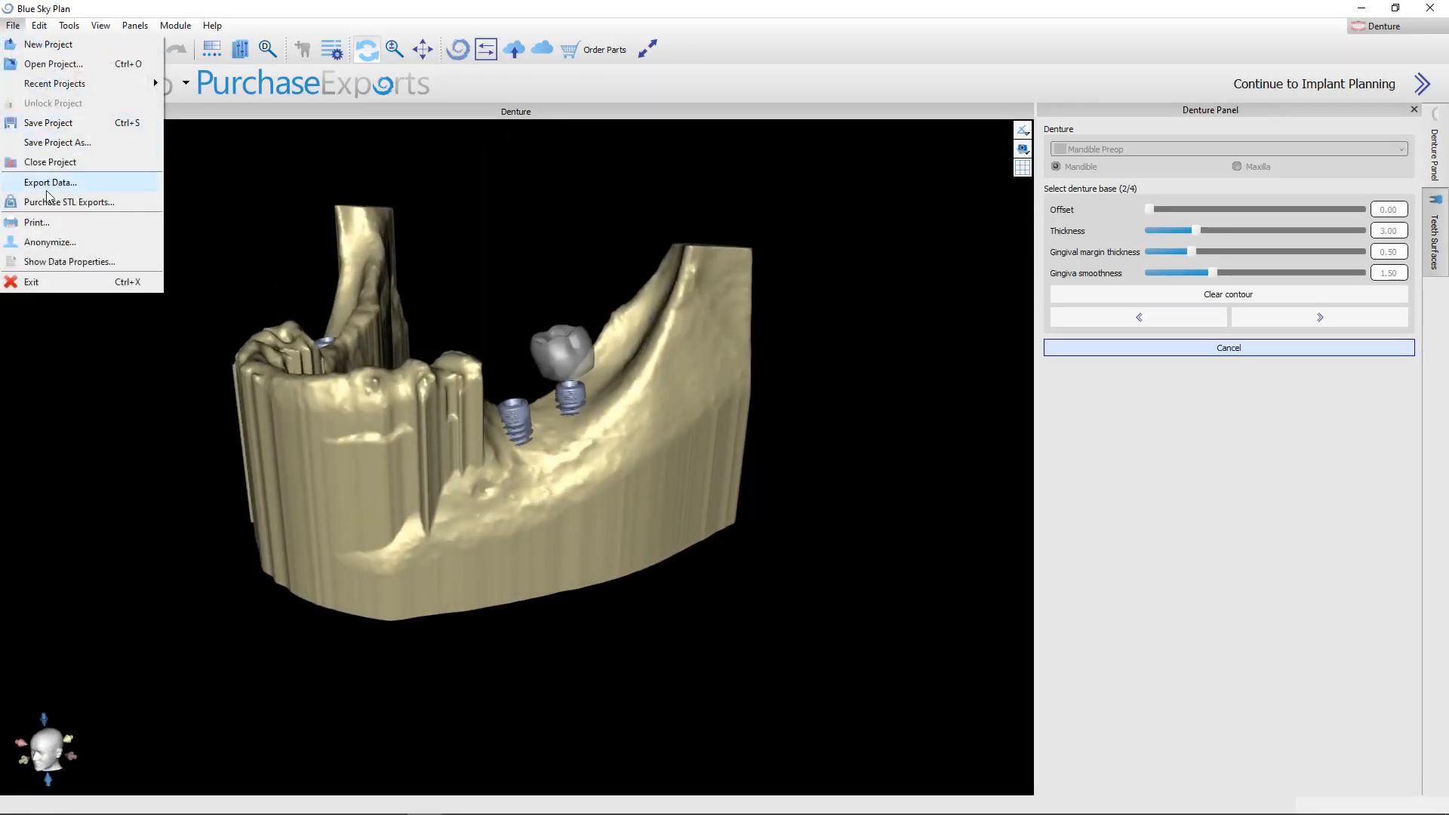
key(Escape)
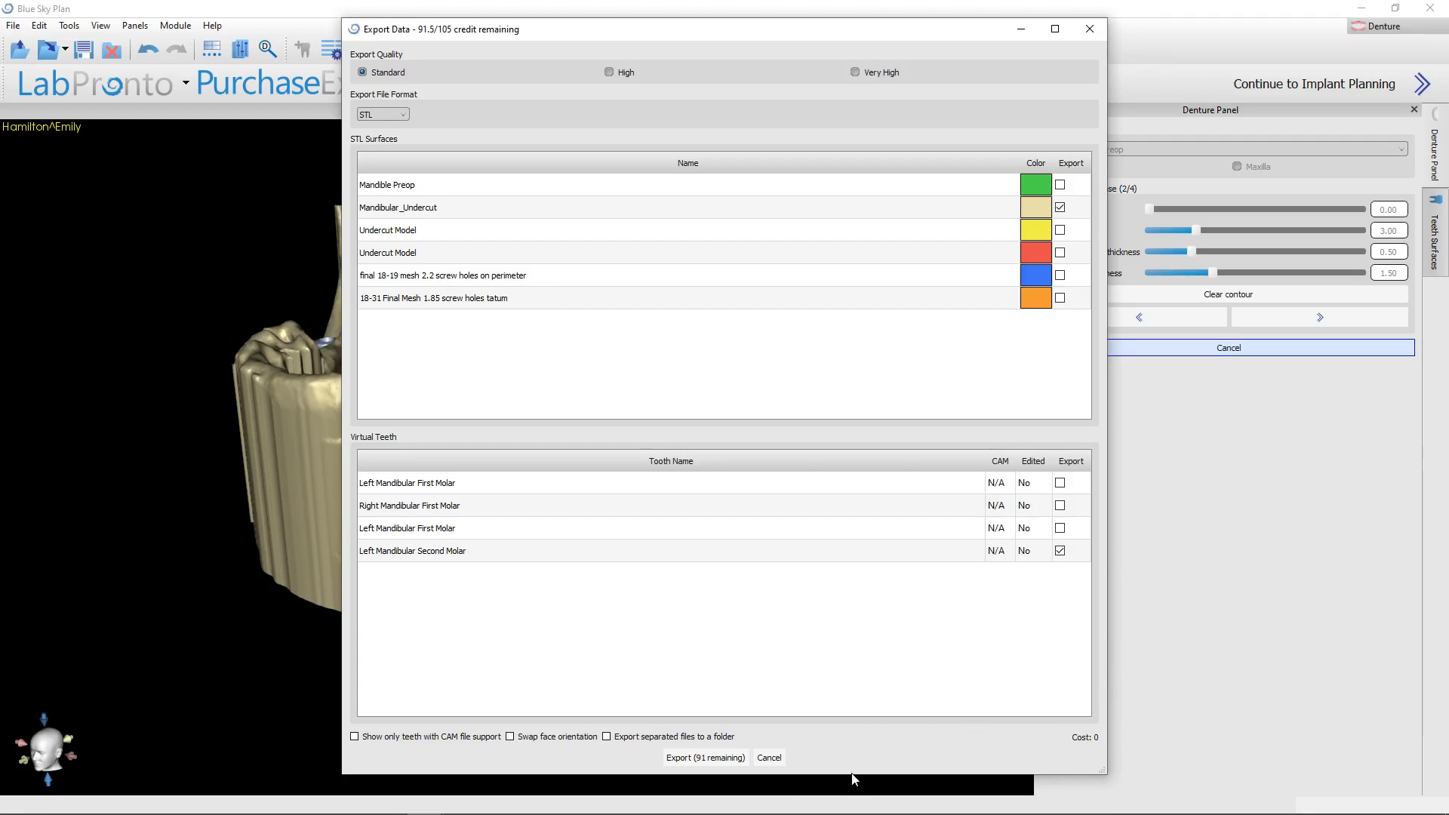
click(769, 757)
drag(708, 538, 461, 619)
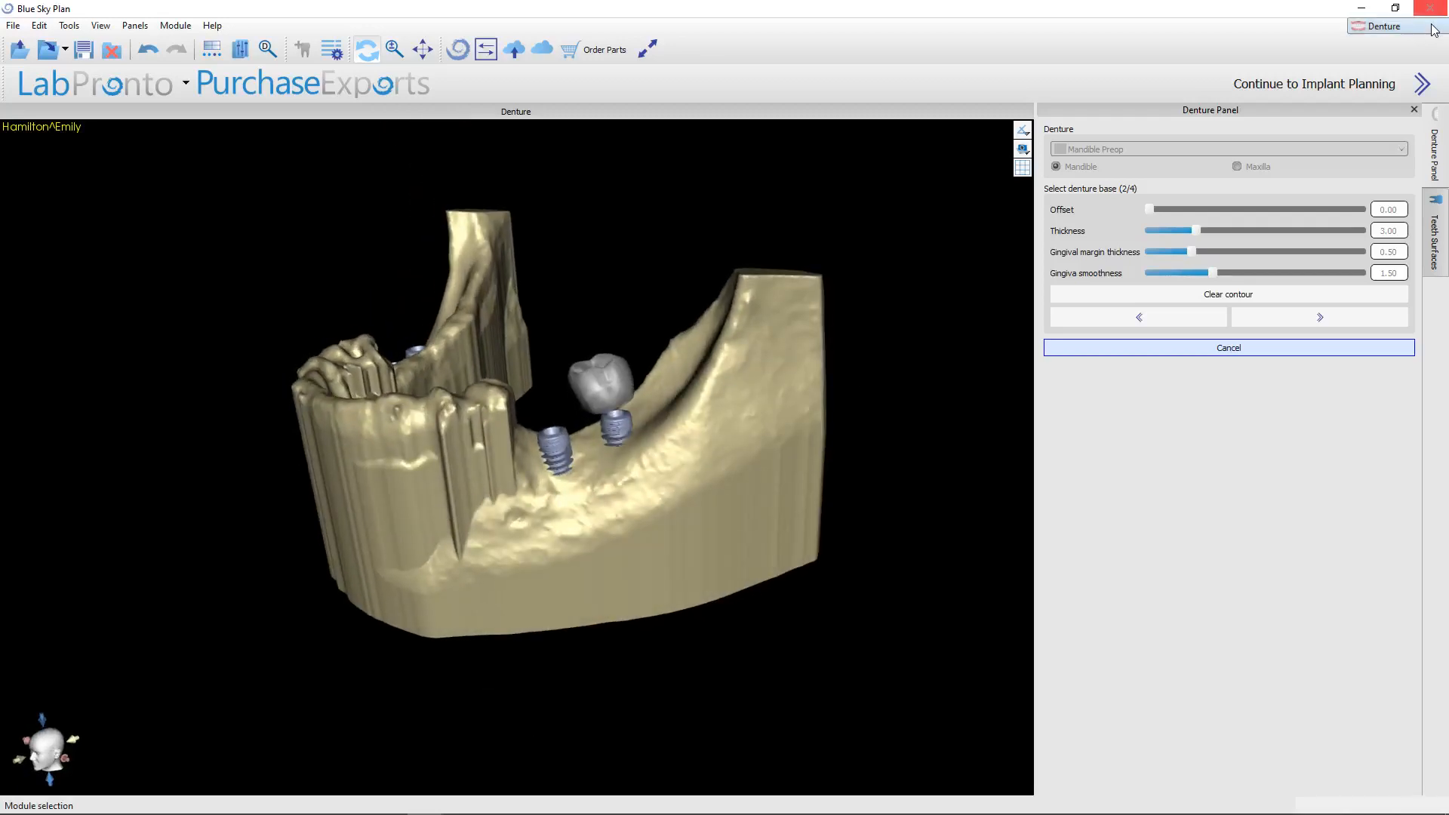
Switch to the Advanced surgical guide module and turn the 3D mandible to view it with the implants.
click(1392, 29)
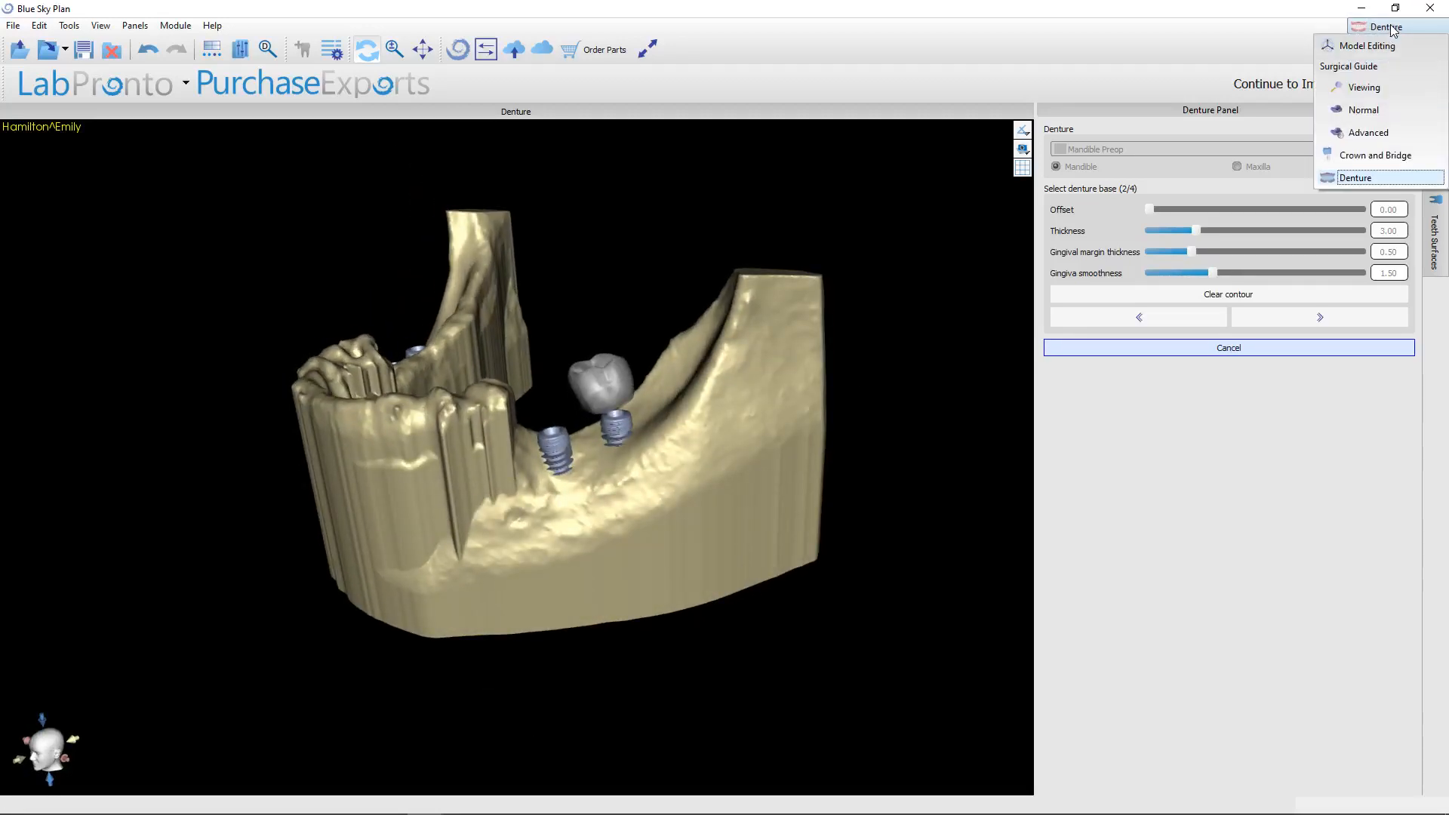
click(1366, 133)
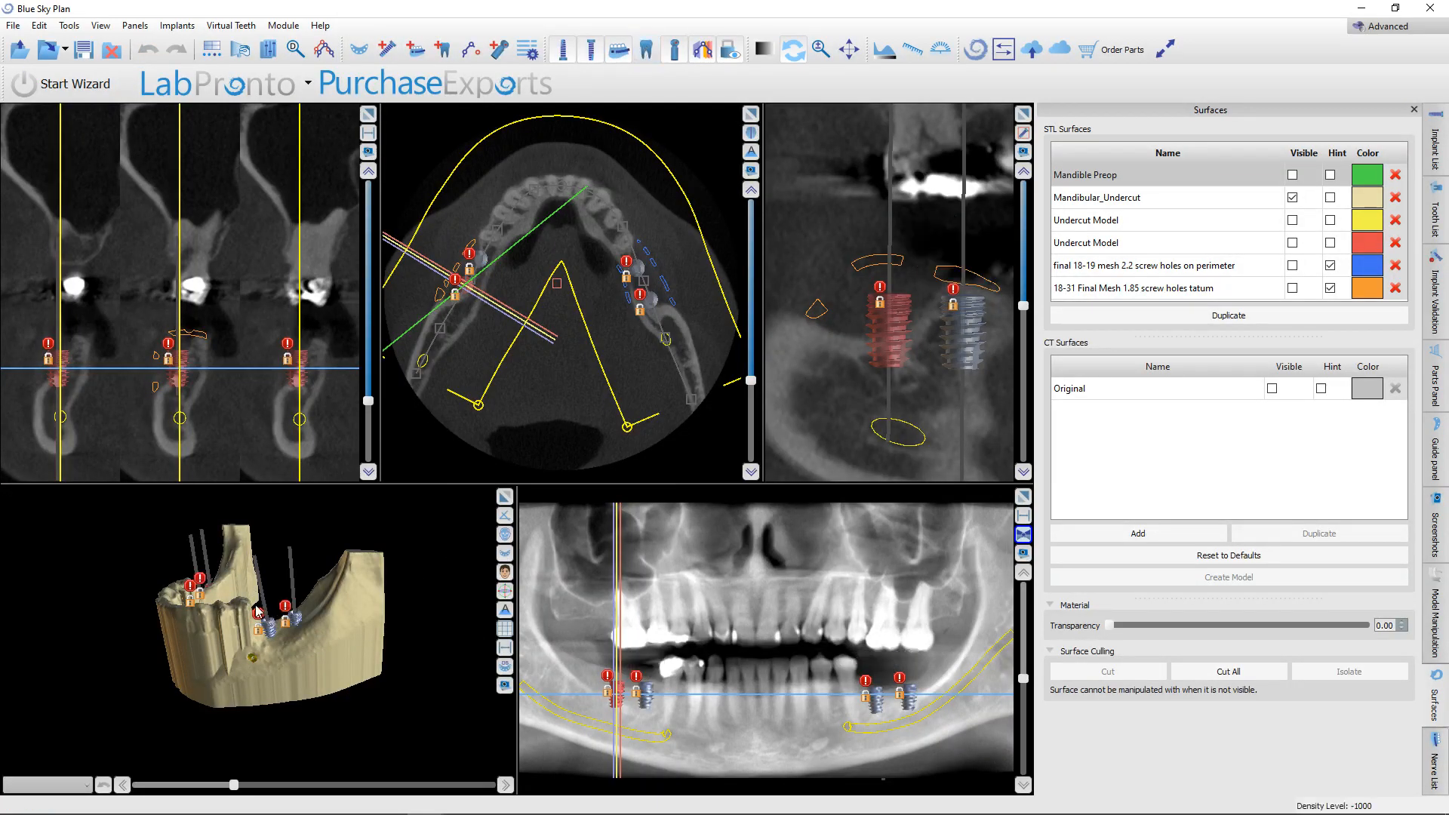
drag(193, 580, 361, 741)
click(160, 576)
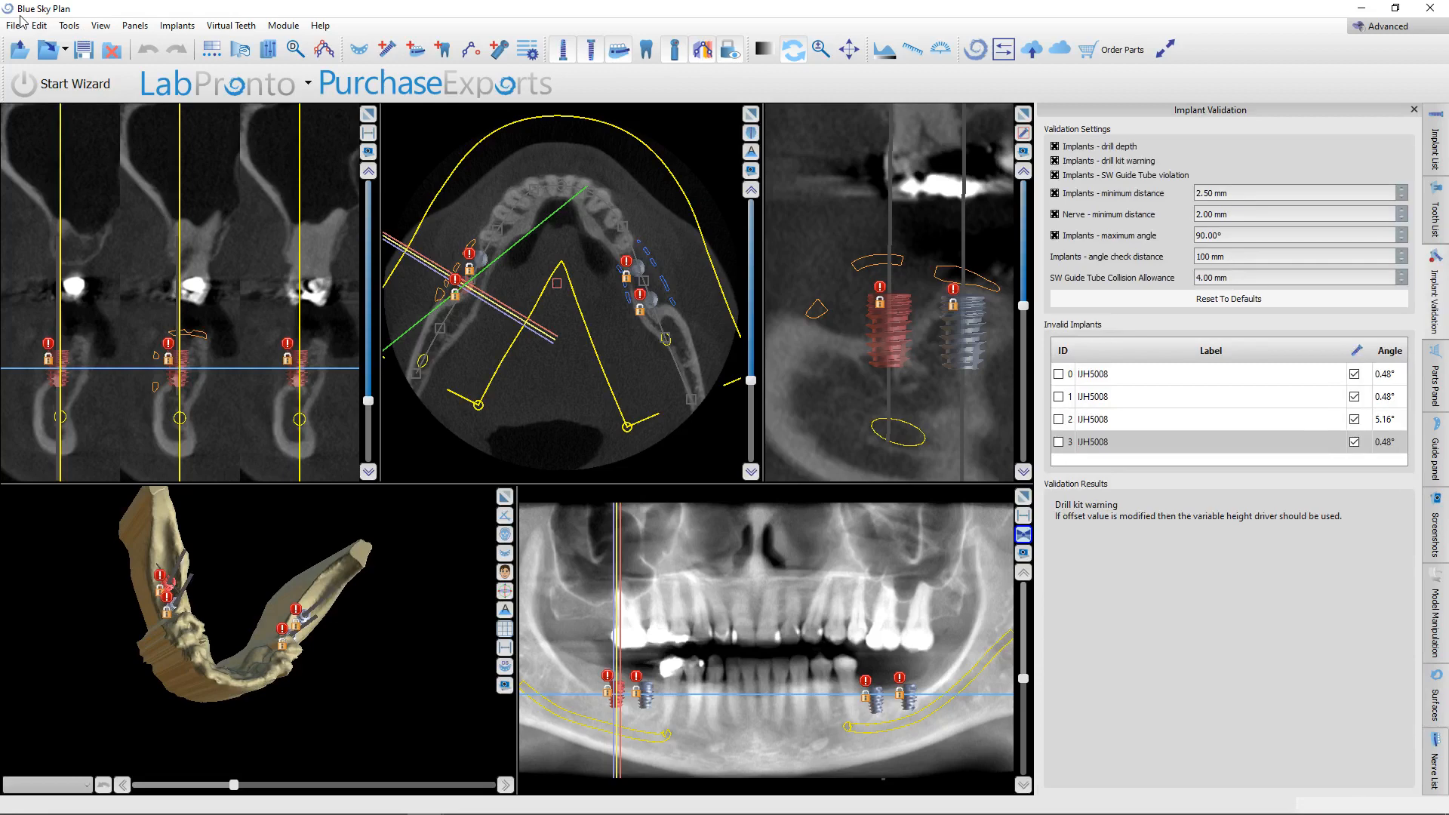
Export both nerves, the Mandibular_Undercut surface and all four implants as a standard-quality STL, overwriting mandible and implants.stl in the EH Zirc Membrane folder.
click(14, 26)
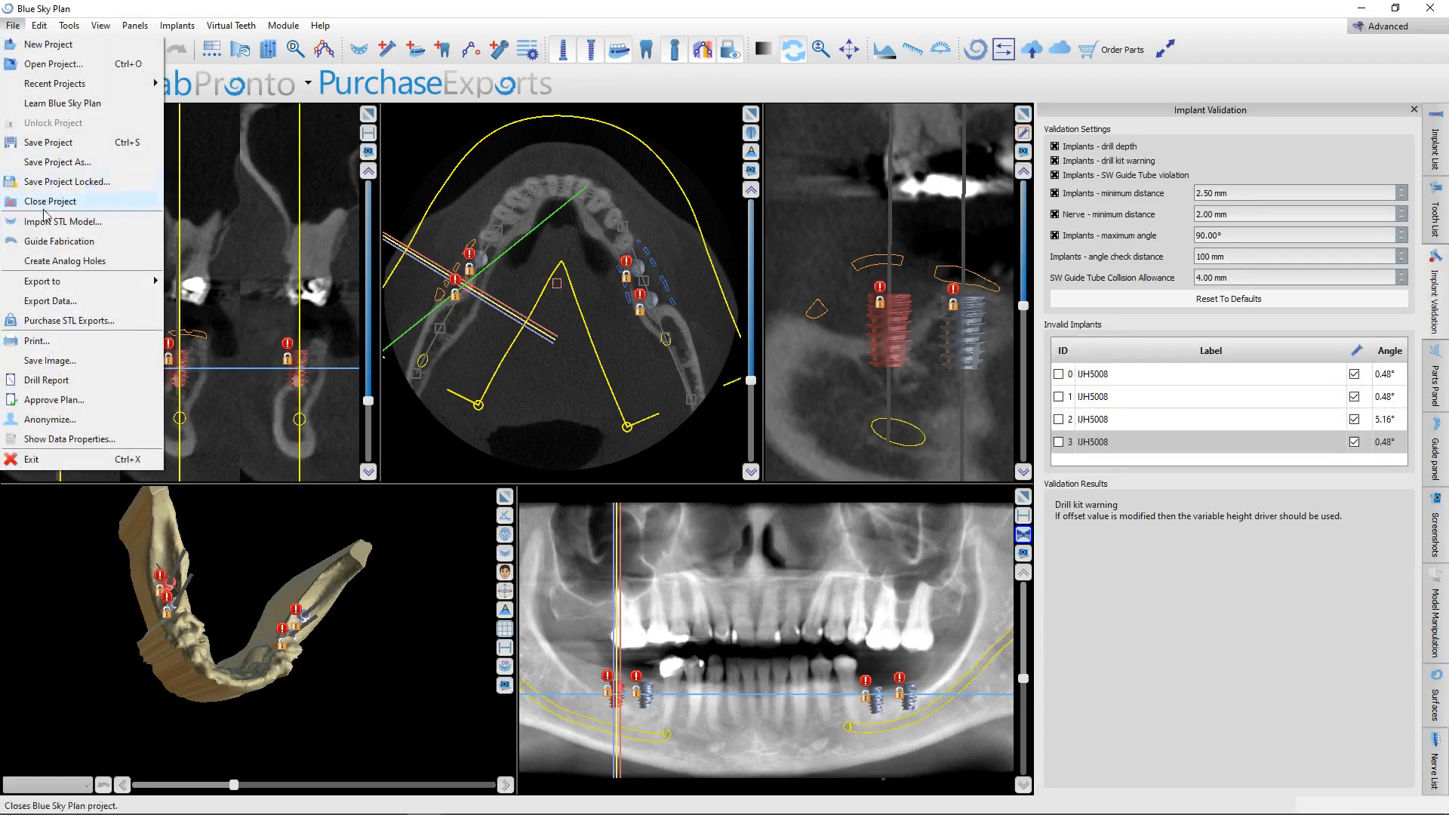
click(88, 301)
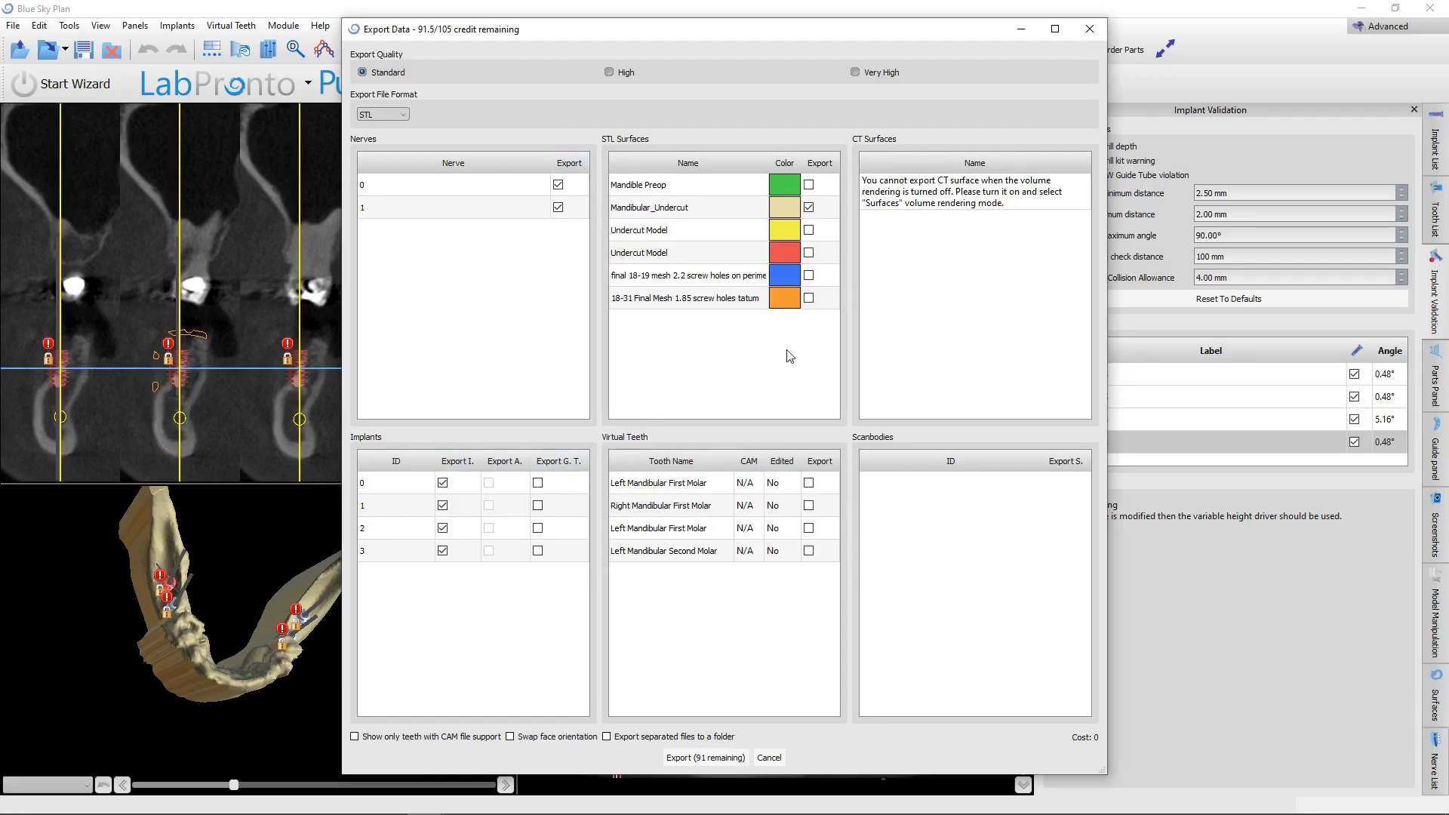
click(707, 758)
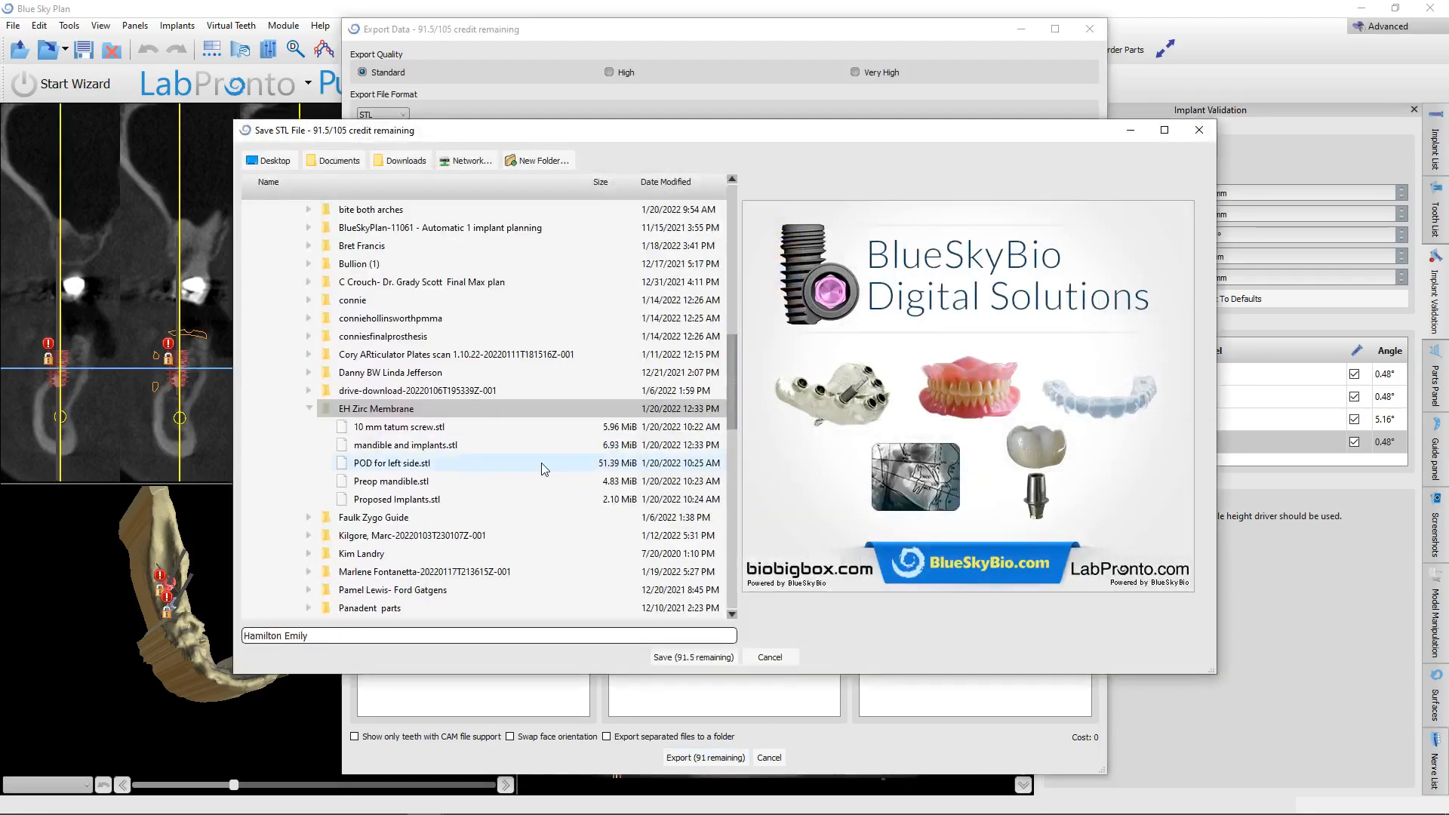
click(428, 447)
click(693, 658)
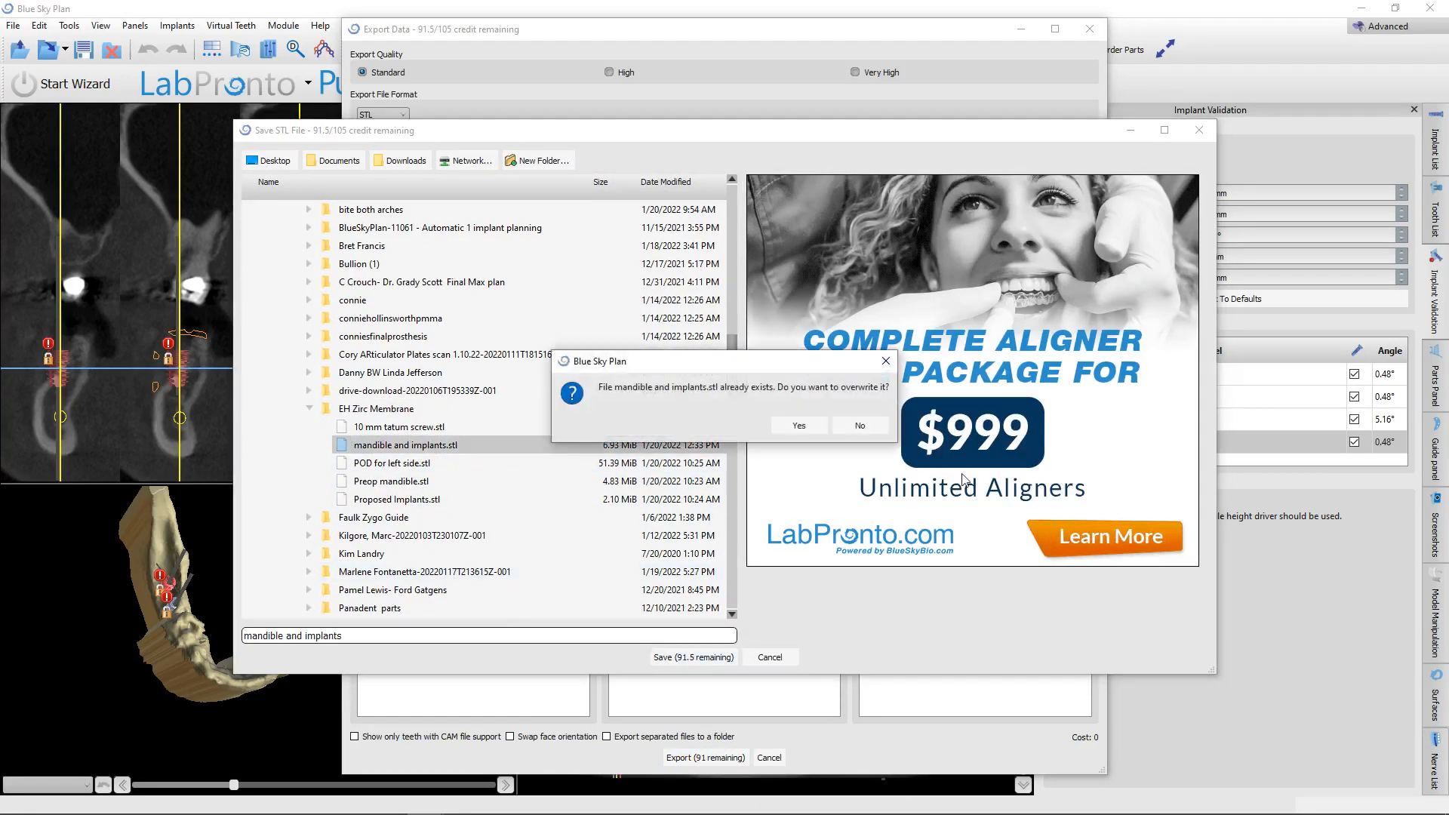
click(797, 427)
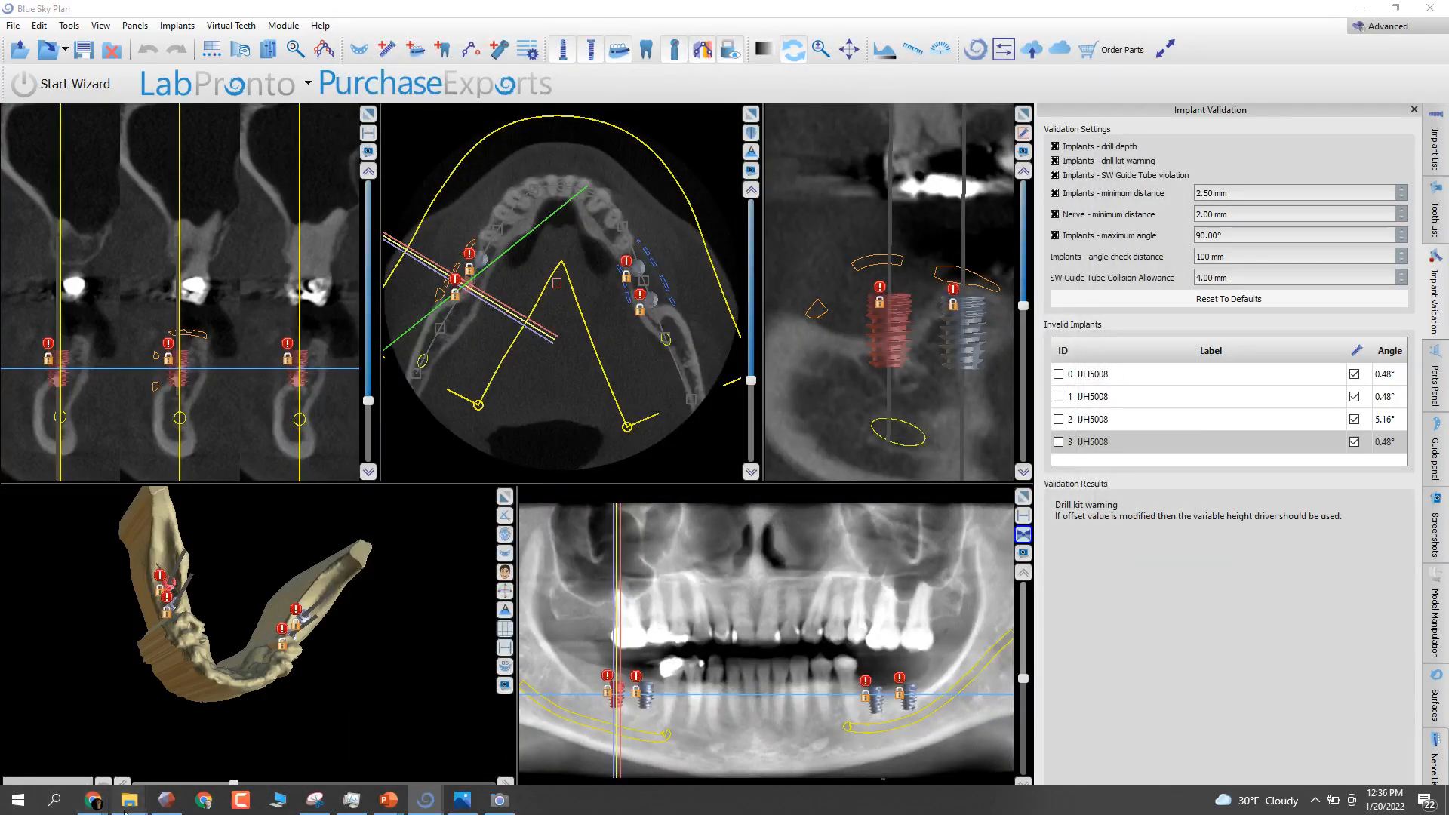
Open mandible and implants.stl from the EH Zirc Membrane folder in Autodesk Meshmixer and maximize its window.
mouse_move(126, 802)
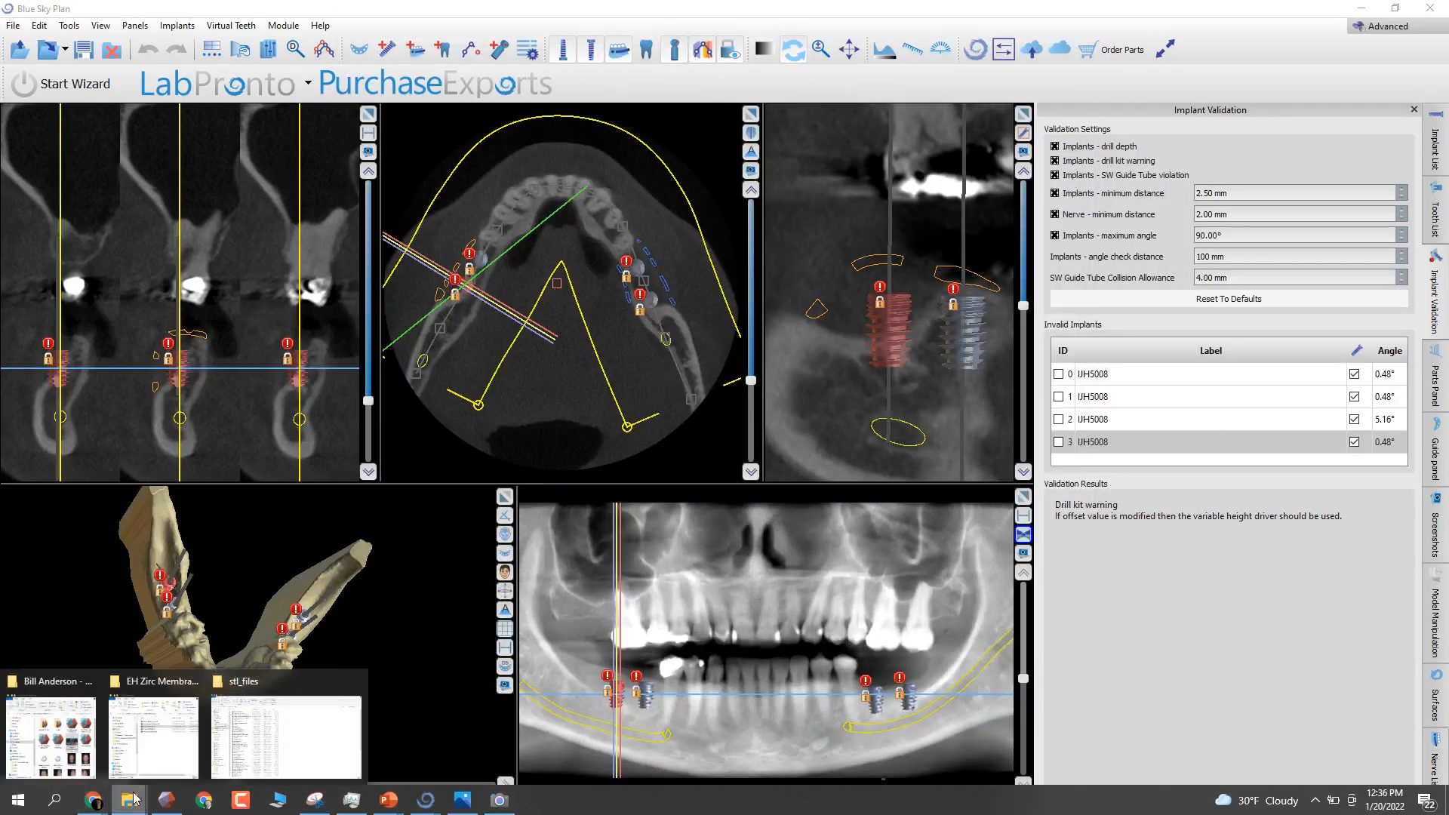
click(145, 697)
click(825, 492)
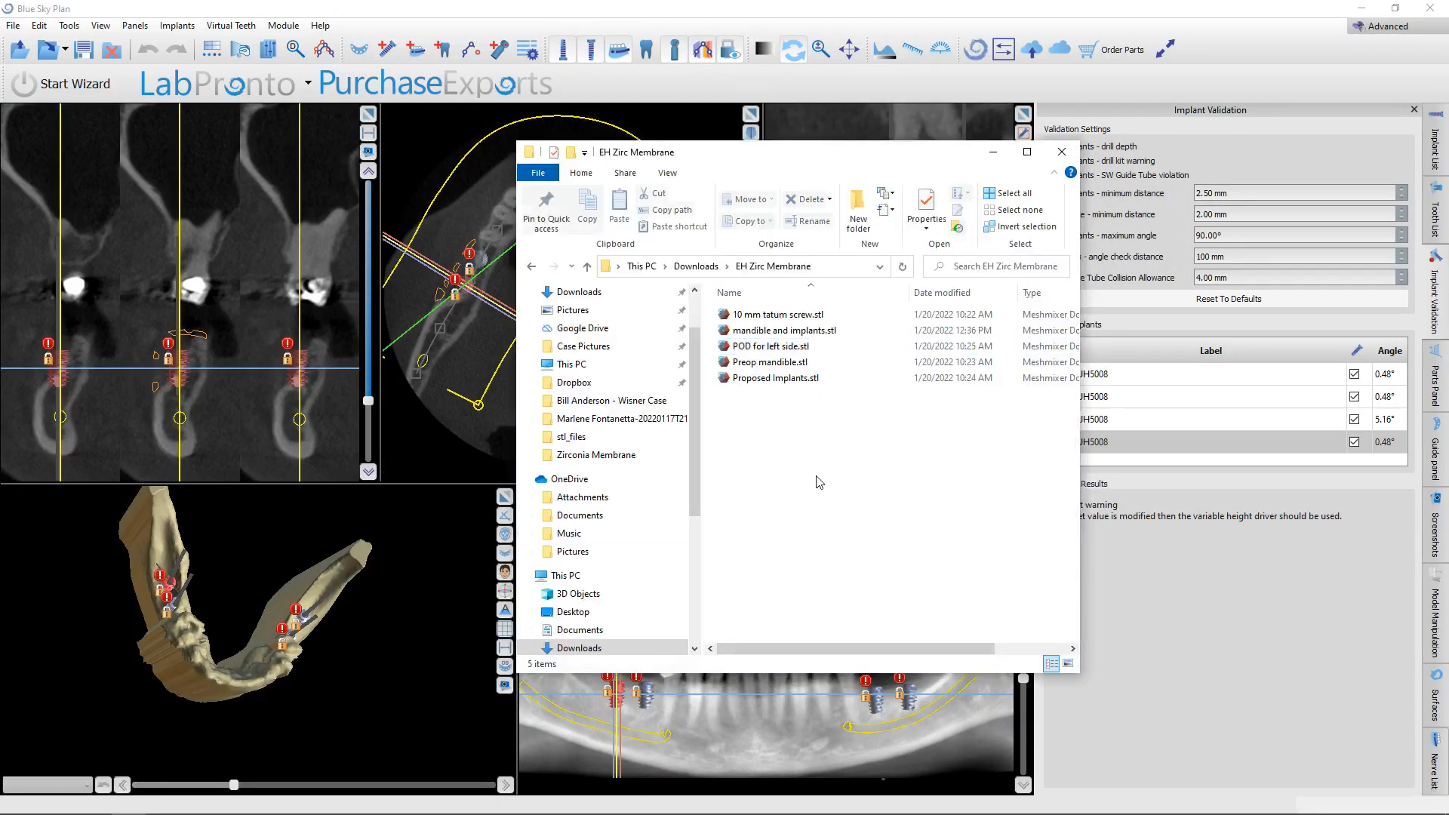
click(805, 332)
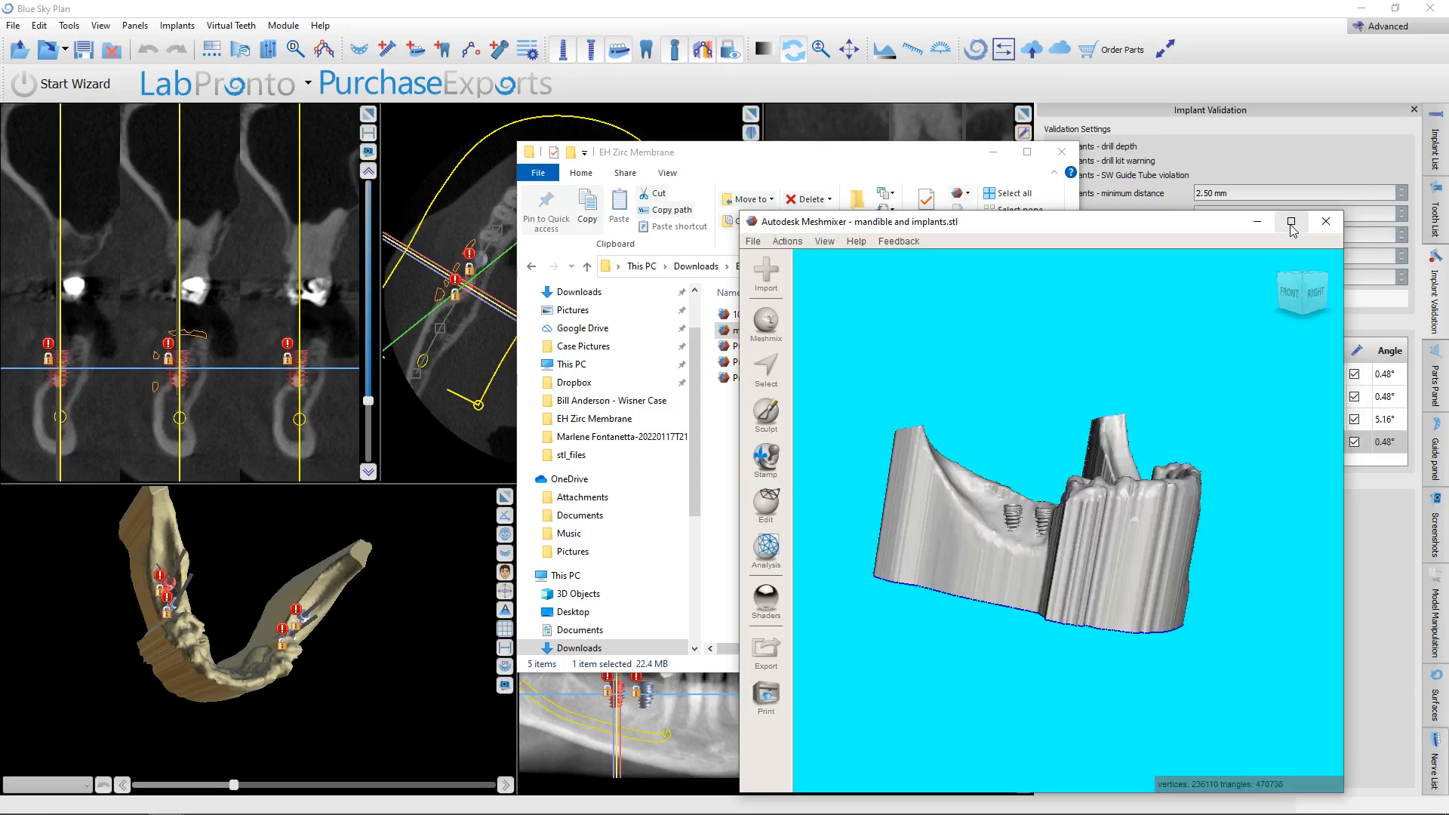
click(1291, 223)
right_drag(1123, 463, 947, 457)
Select the entire mandible shell without the implants and nerves, and separate it into its own object.
click(26, 173)
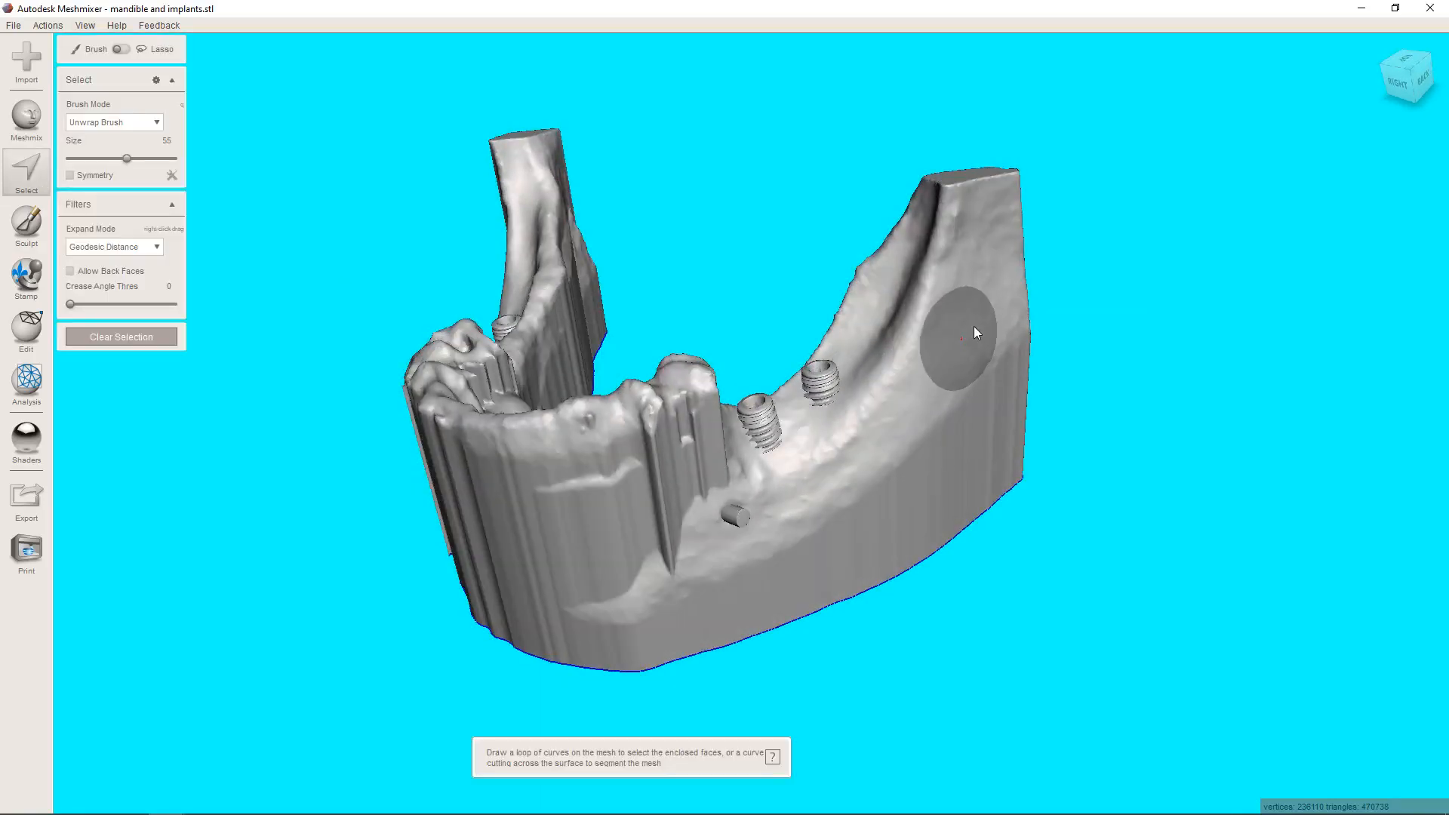
drag(949, 254, 981, 308)
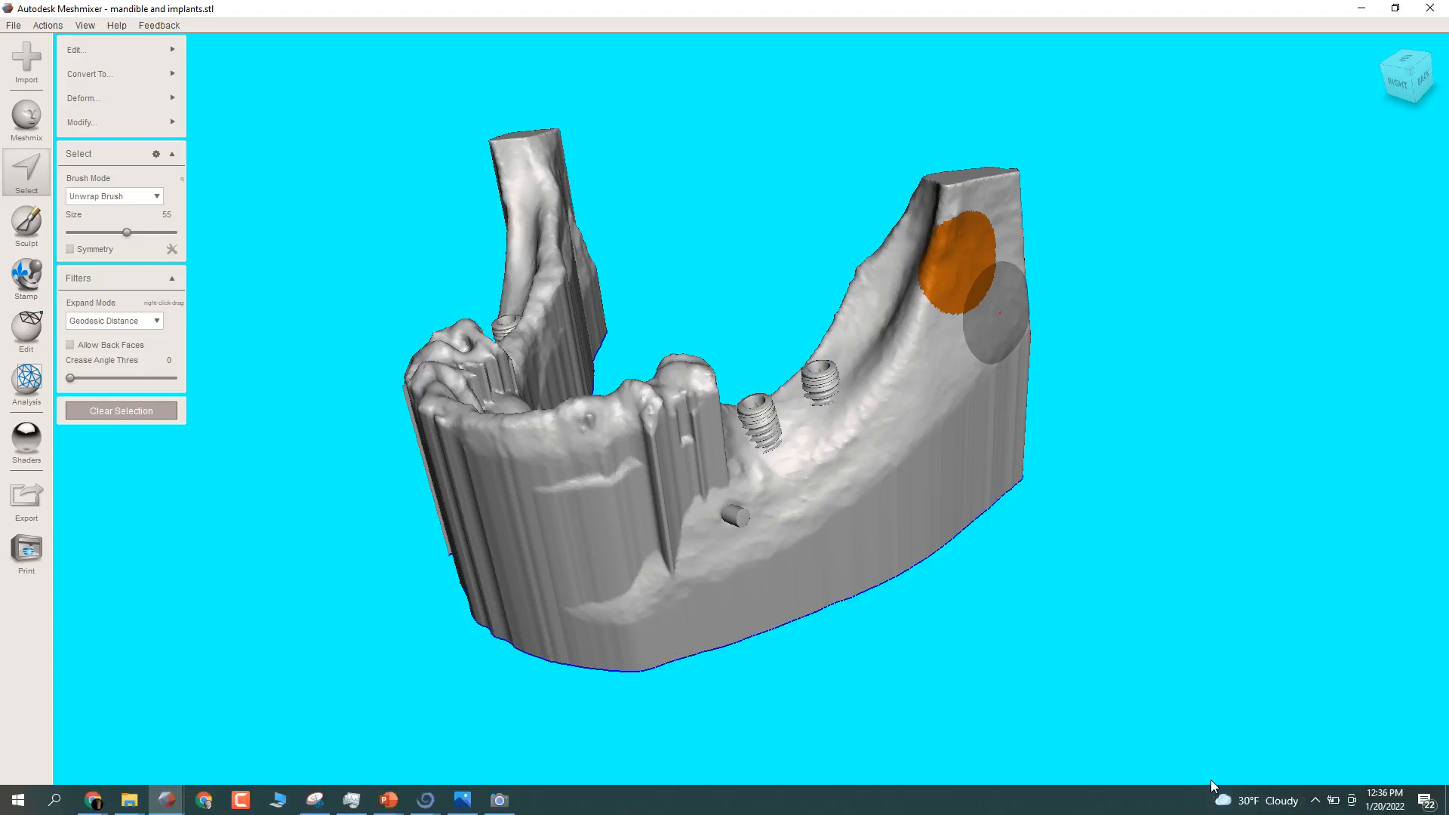
key(ctrl+a)
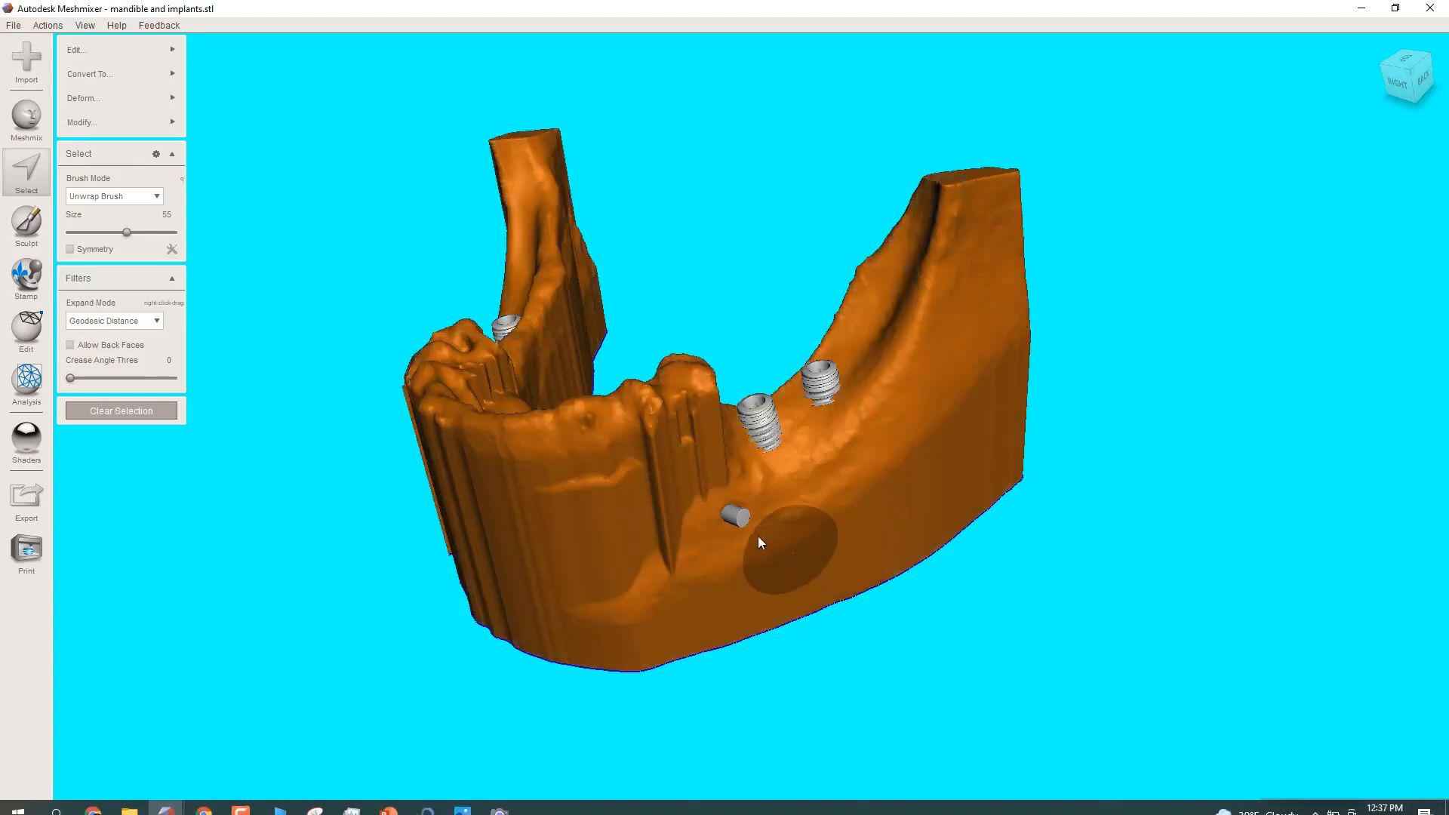
right_drag(760, 542, 803, 446)
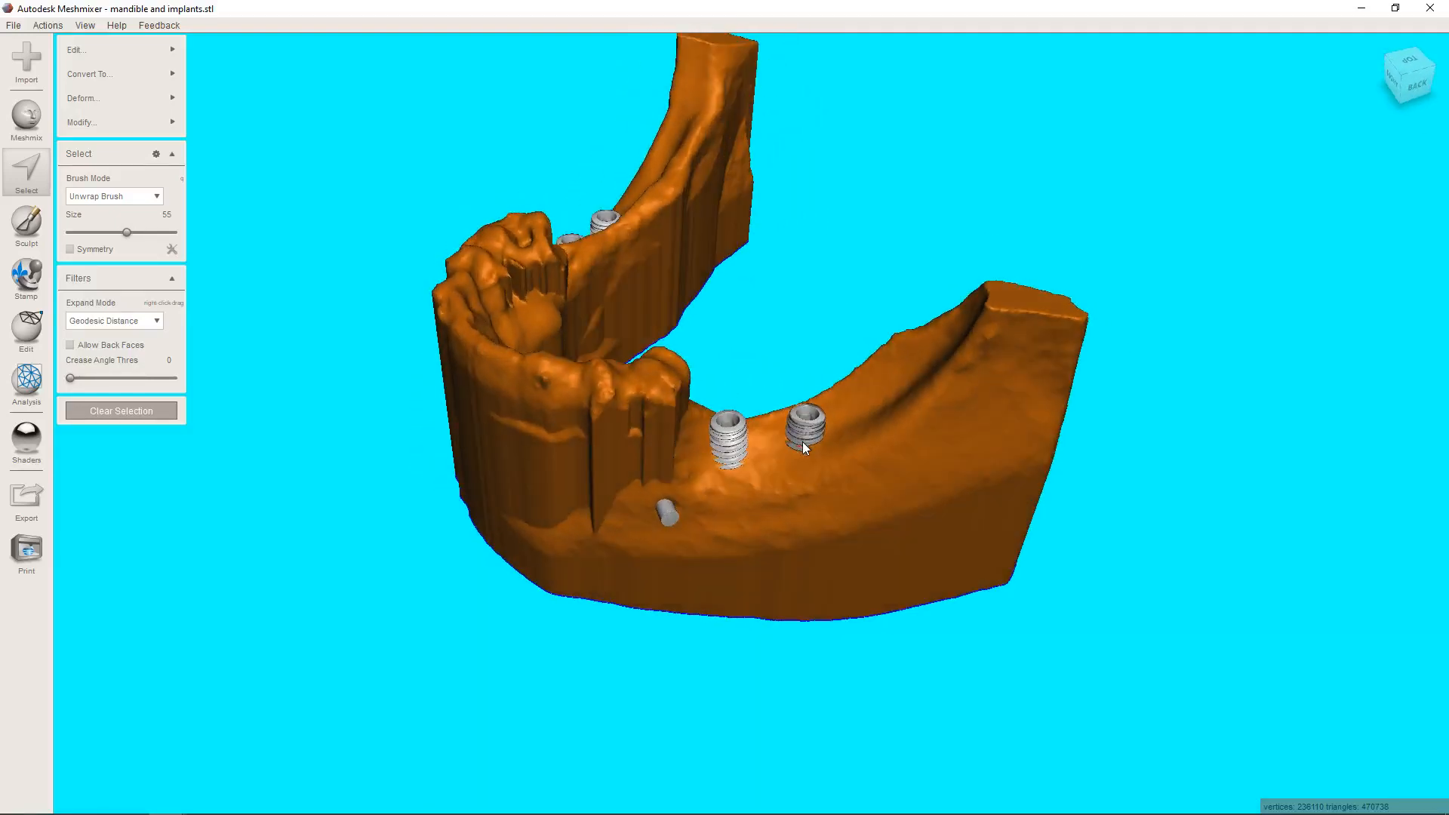
right_drag(814, 632, 850, 564)
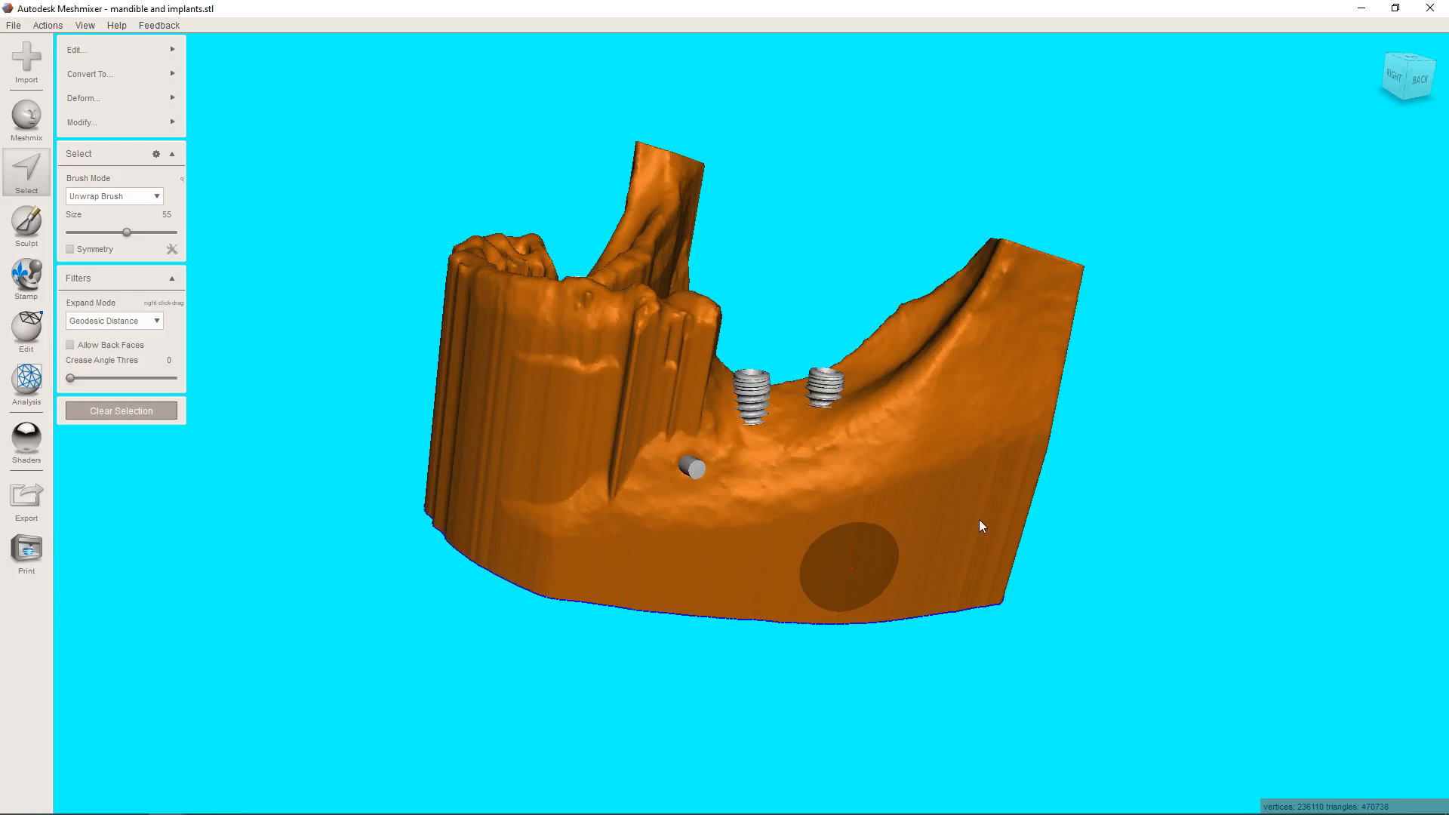
key(y)
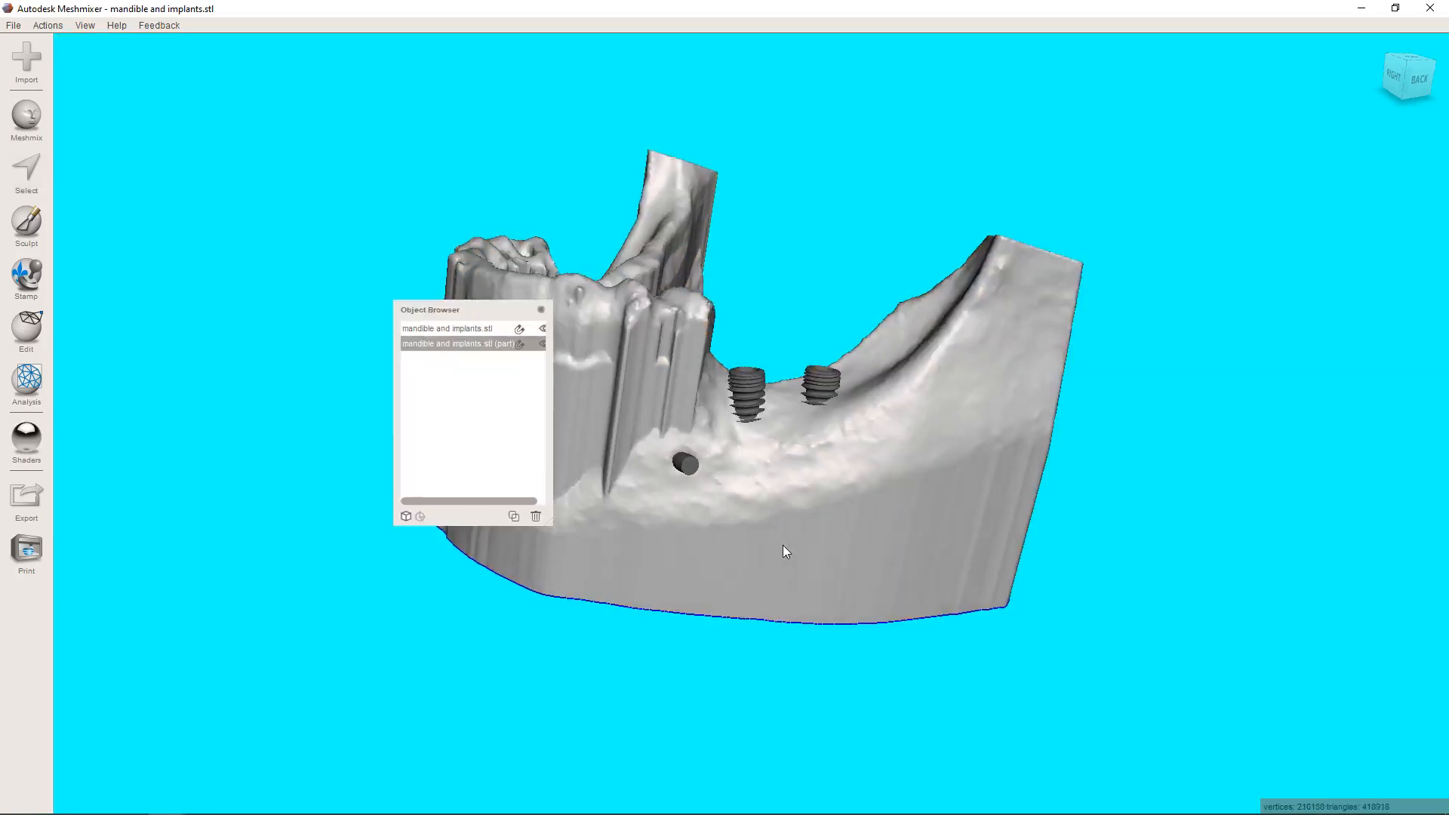
Move the Object Browser clear of the model and examine the ridge around the left implants and the nearby nerve end.
mouse_move(781, 545)
right_down()
mouse_move(731, 582)
mouse_move(784, 558)
right_up()
scroll(785, 558, up, 3)
middle_drag(849, 554, 976, 530)
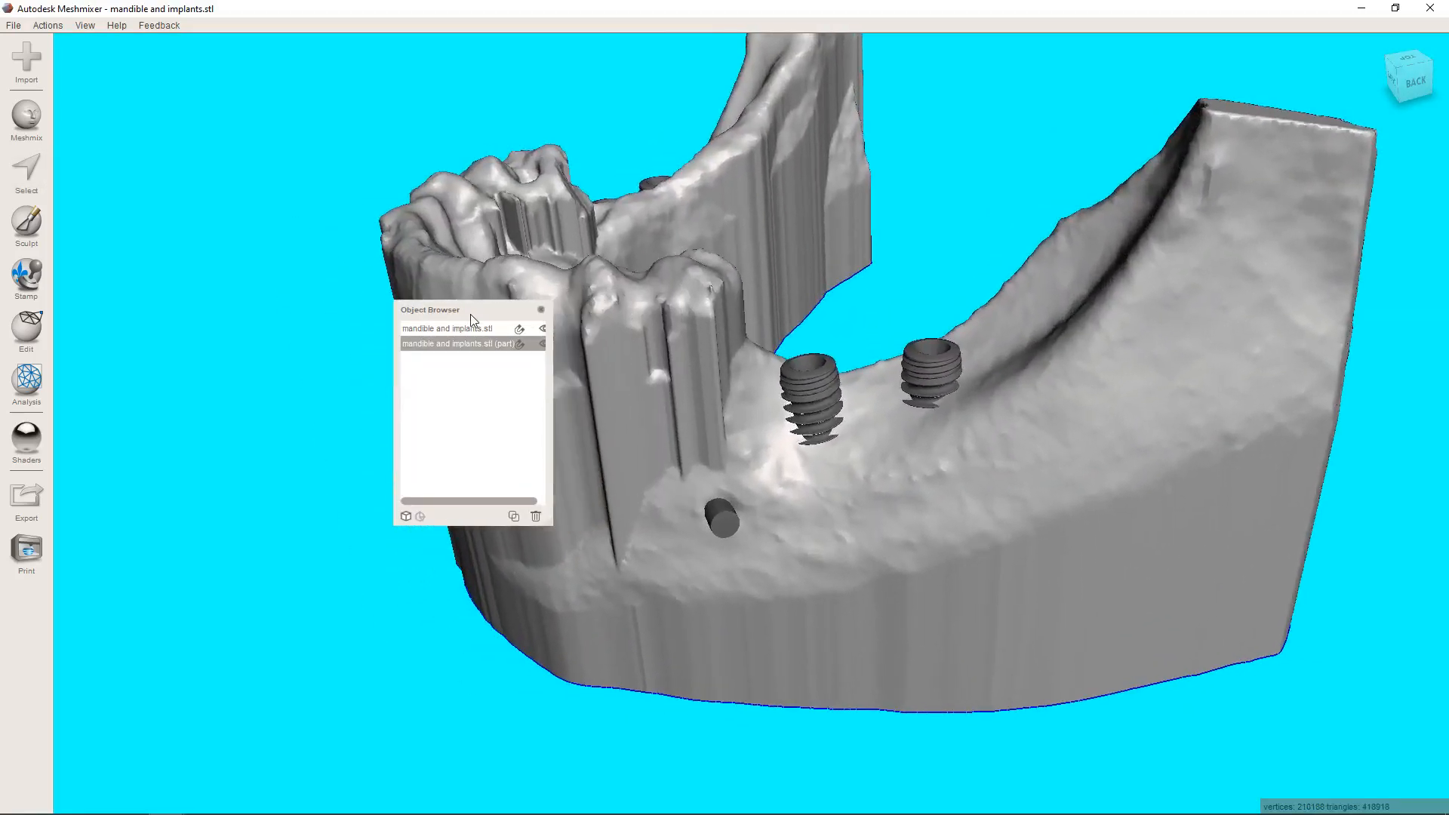
drag(469, 314, 1363, 48)
middle_drag(765, 471, 712, 513)
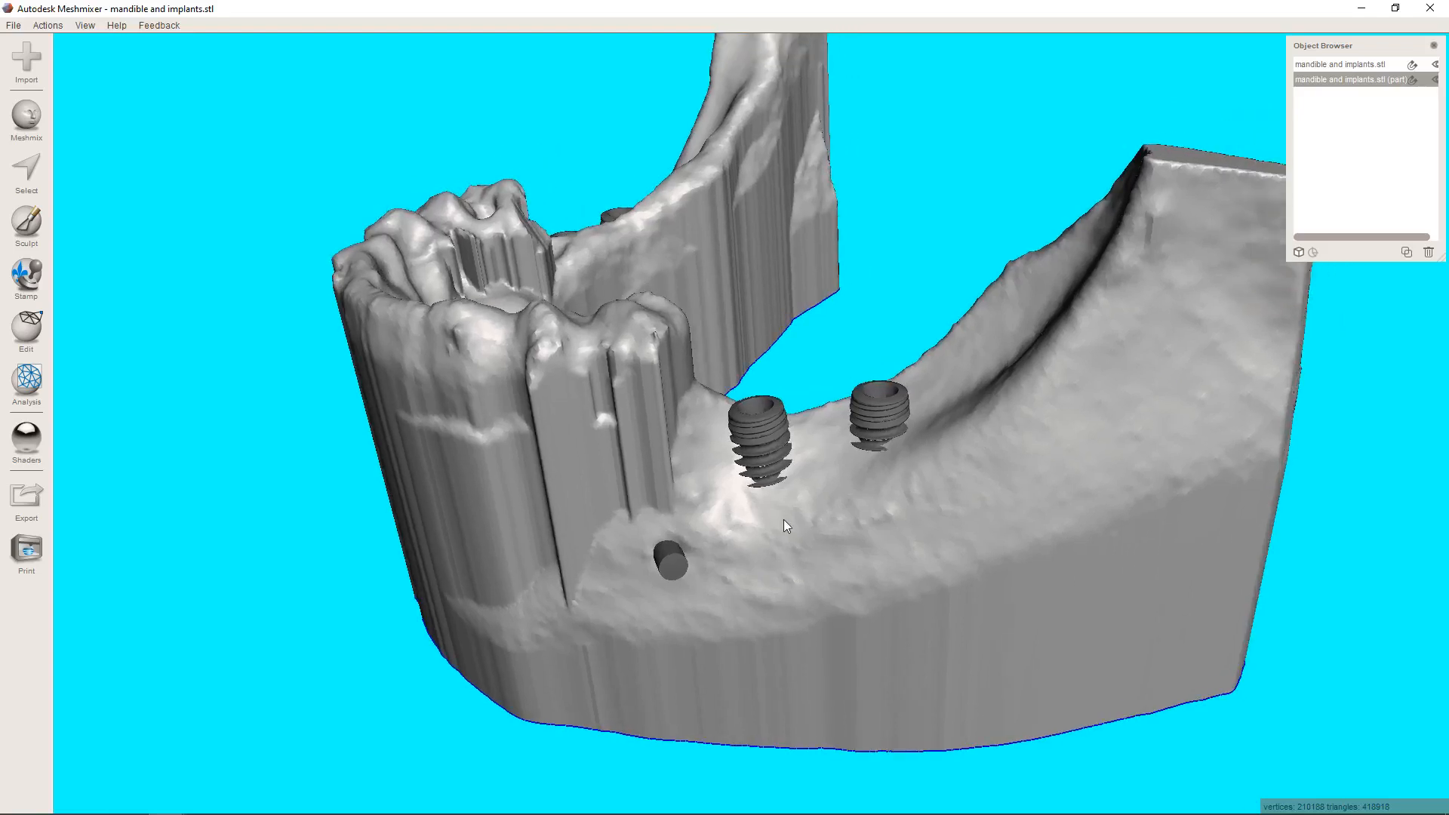
right_drag(790, 689, 837, 621)
scroll(840, 586, up, 3)
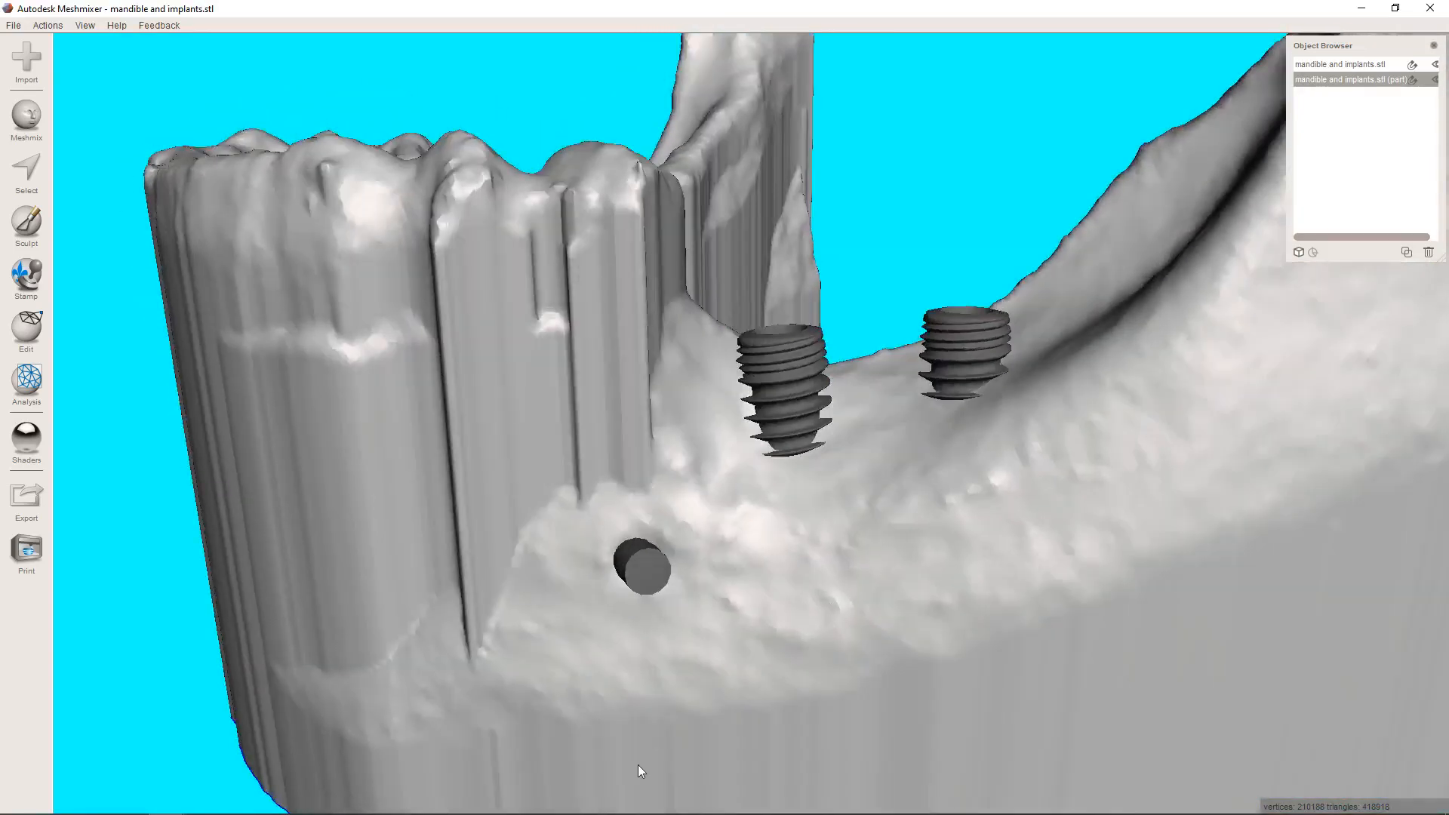
right_drag(1089, 542, 528, 443)
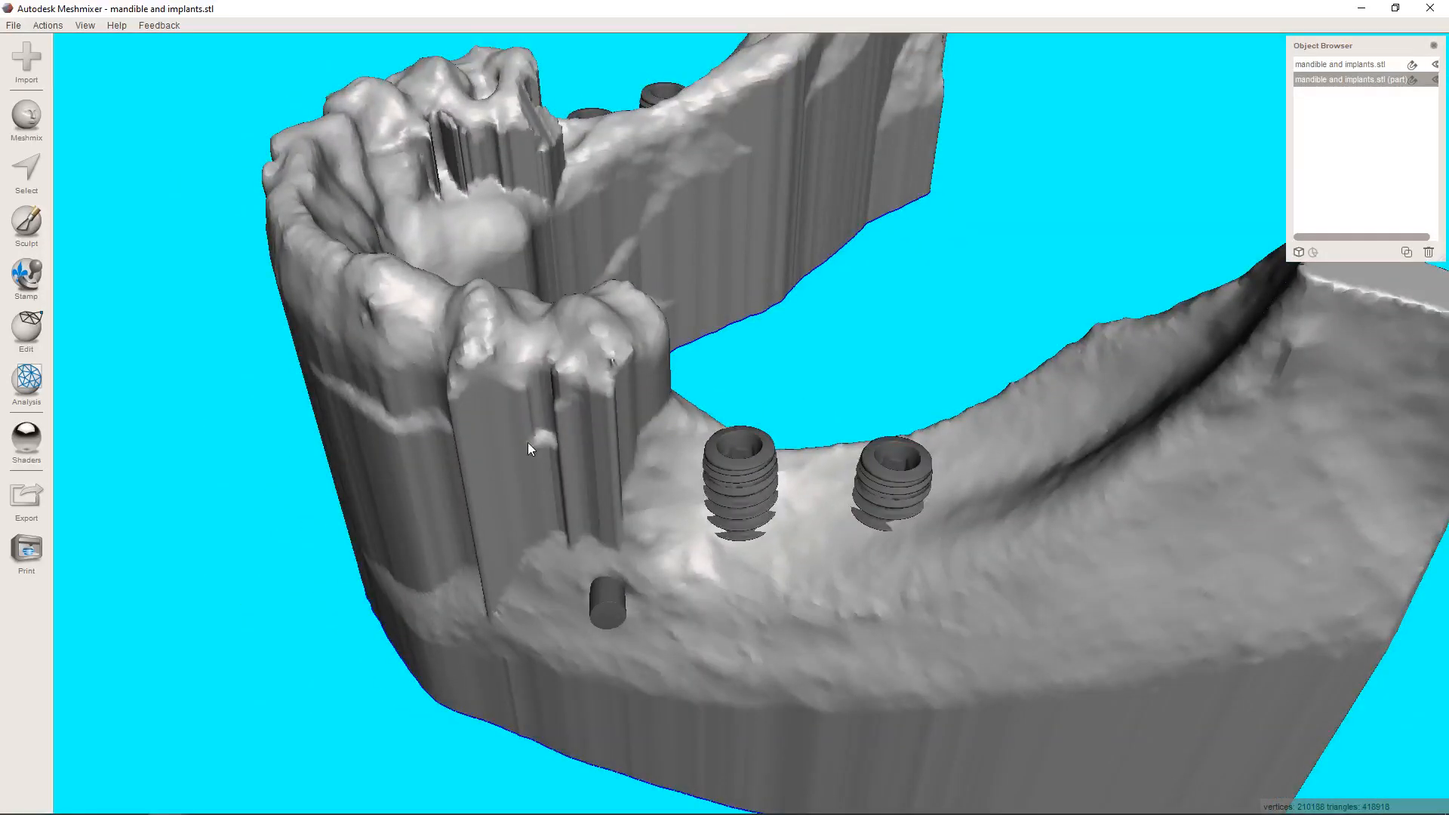
Paint a selection outline with the Unwrap Brush at size 23 along the cheek side of the left implants and up over the ridge behind them.
click(16, 174)
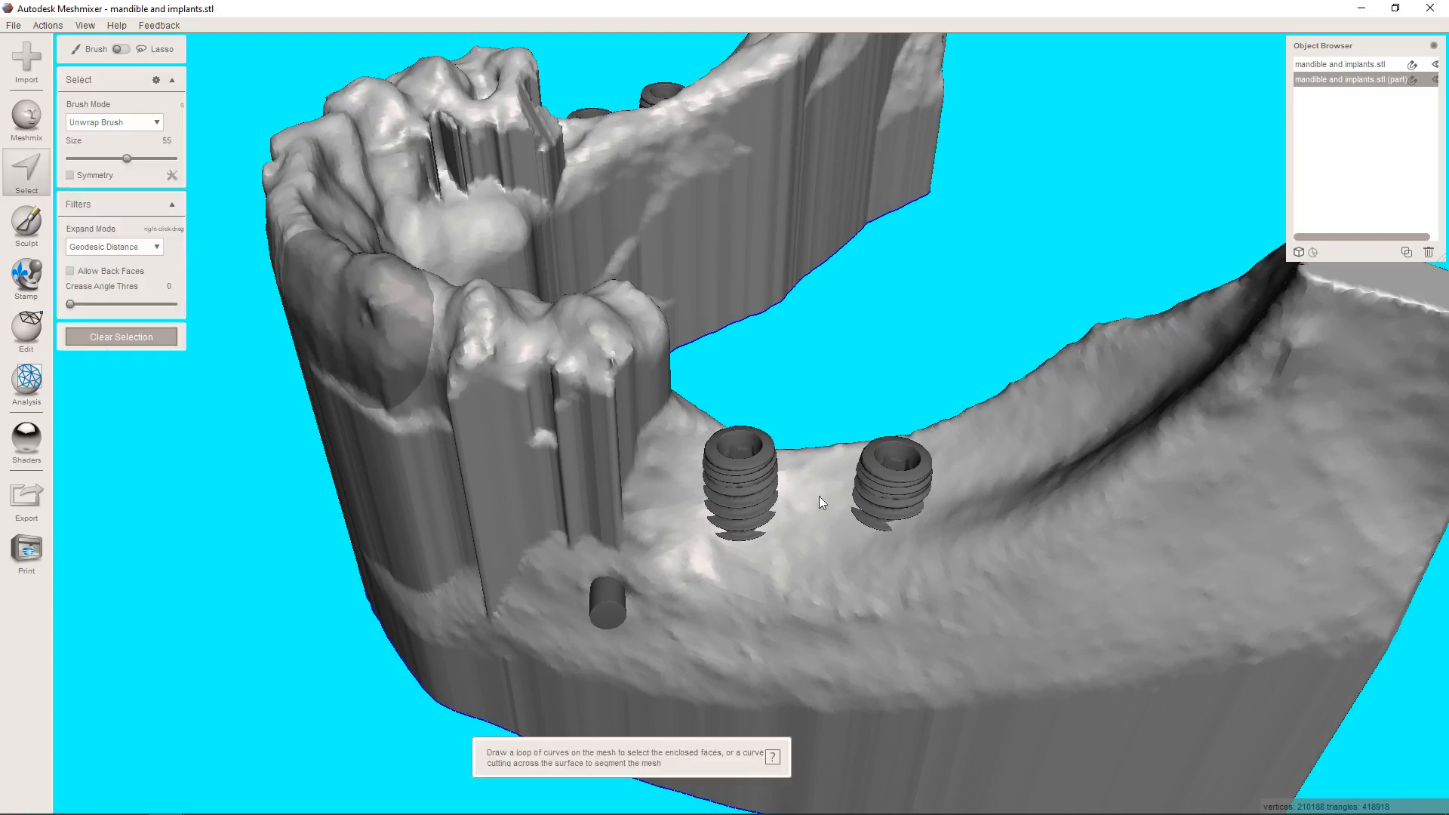
scroll(188, 189, up, 3)
drag(98, 163, 94, 163)
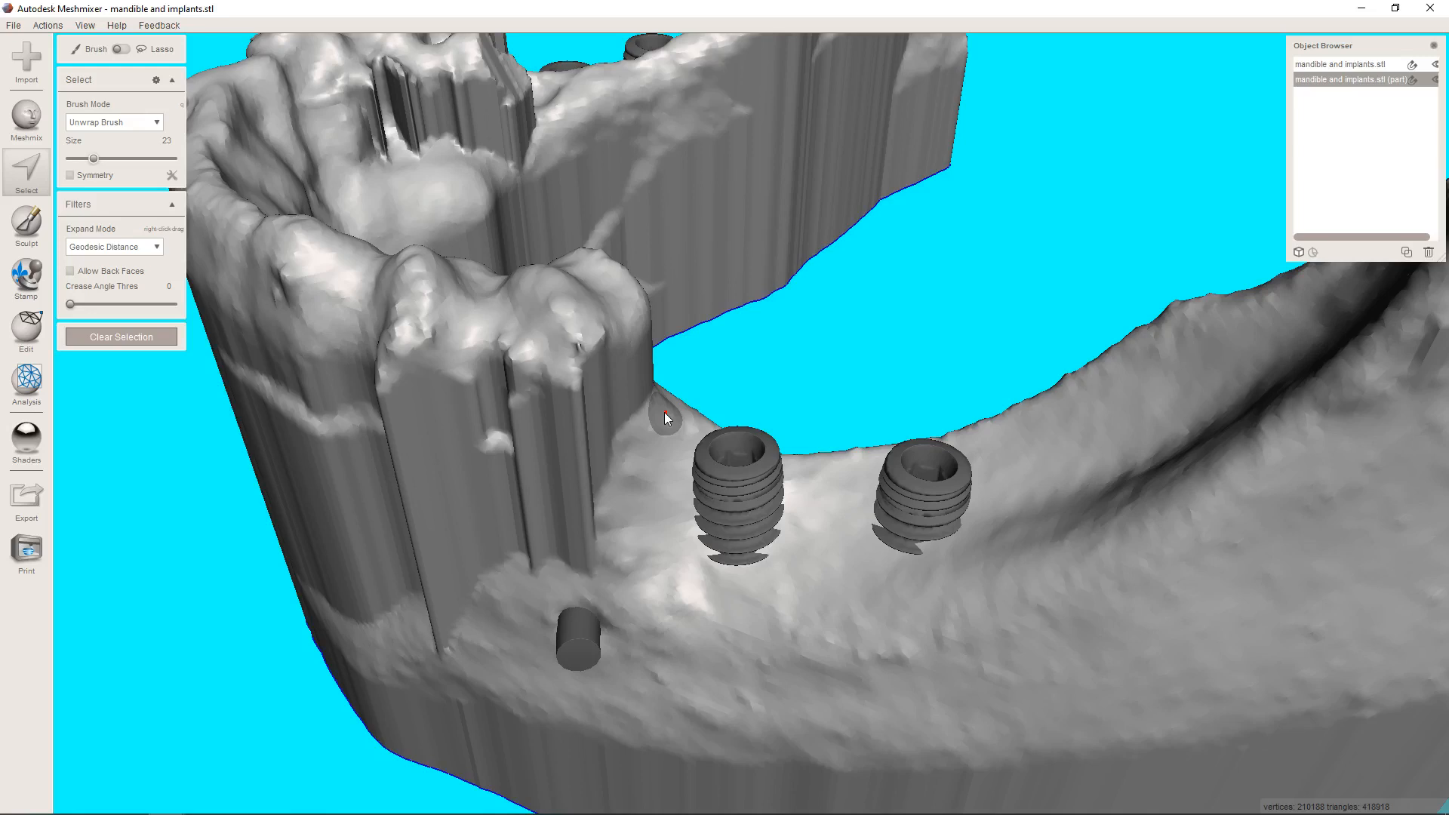
mouse_move(665, 412)
right_down()
mouse_move(667, 377)
mouse_move(665, 396)
right_up()
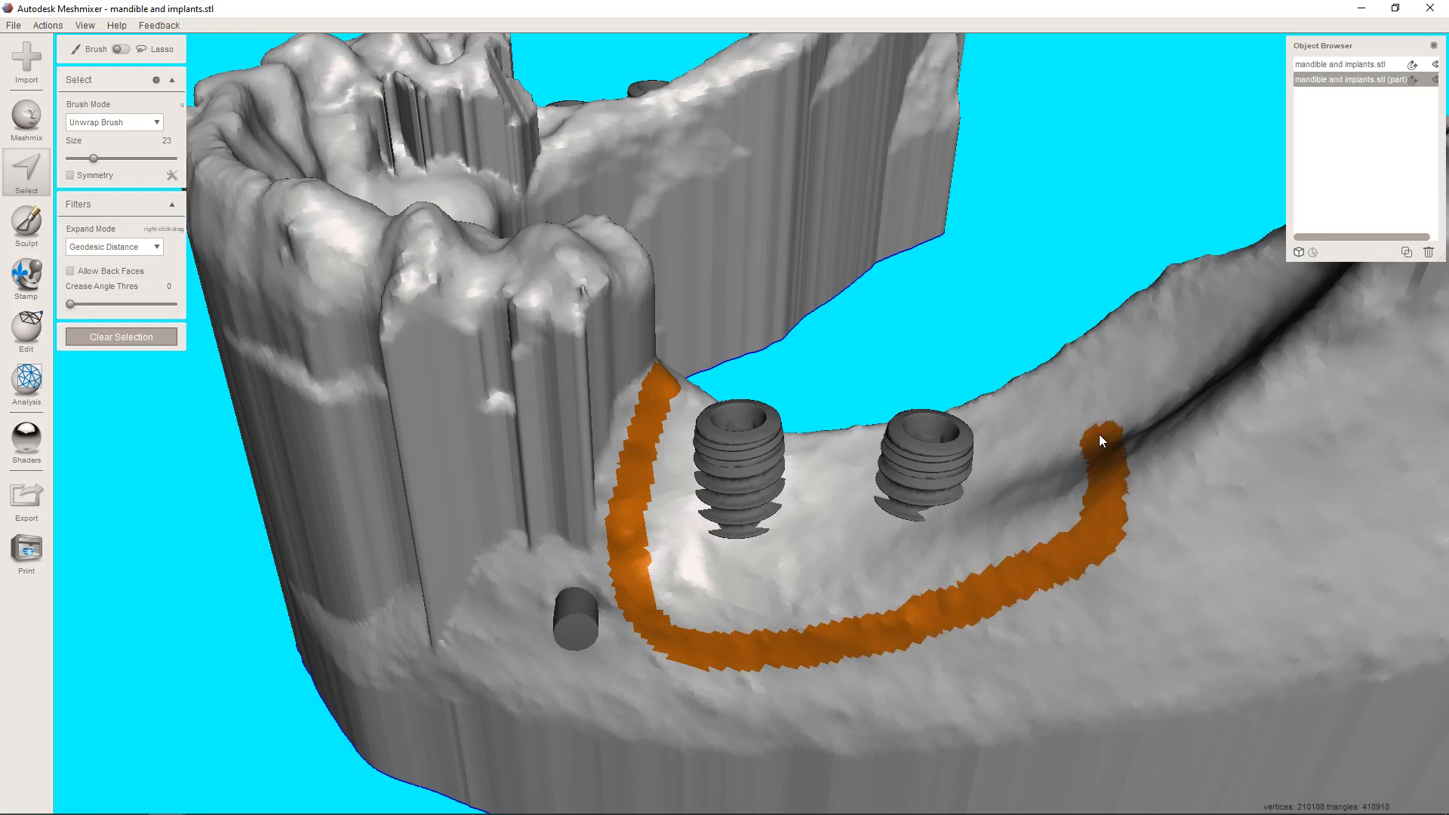
drag(1077, 361, 1076, 360)
Continue the selection outline along the tongue side of the ridge to close the loop around the two left implants.
mouse_move(1094, 332)
right_down()
mouse_move(613, 332)
mouse_move(627, 364)
right_up()
mouse_move(627, 365)
middle_down()
mouse_move(741, 453)
mouse_move(732, 603)
middle_up()
scroll(740, 454, up, 4)
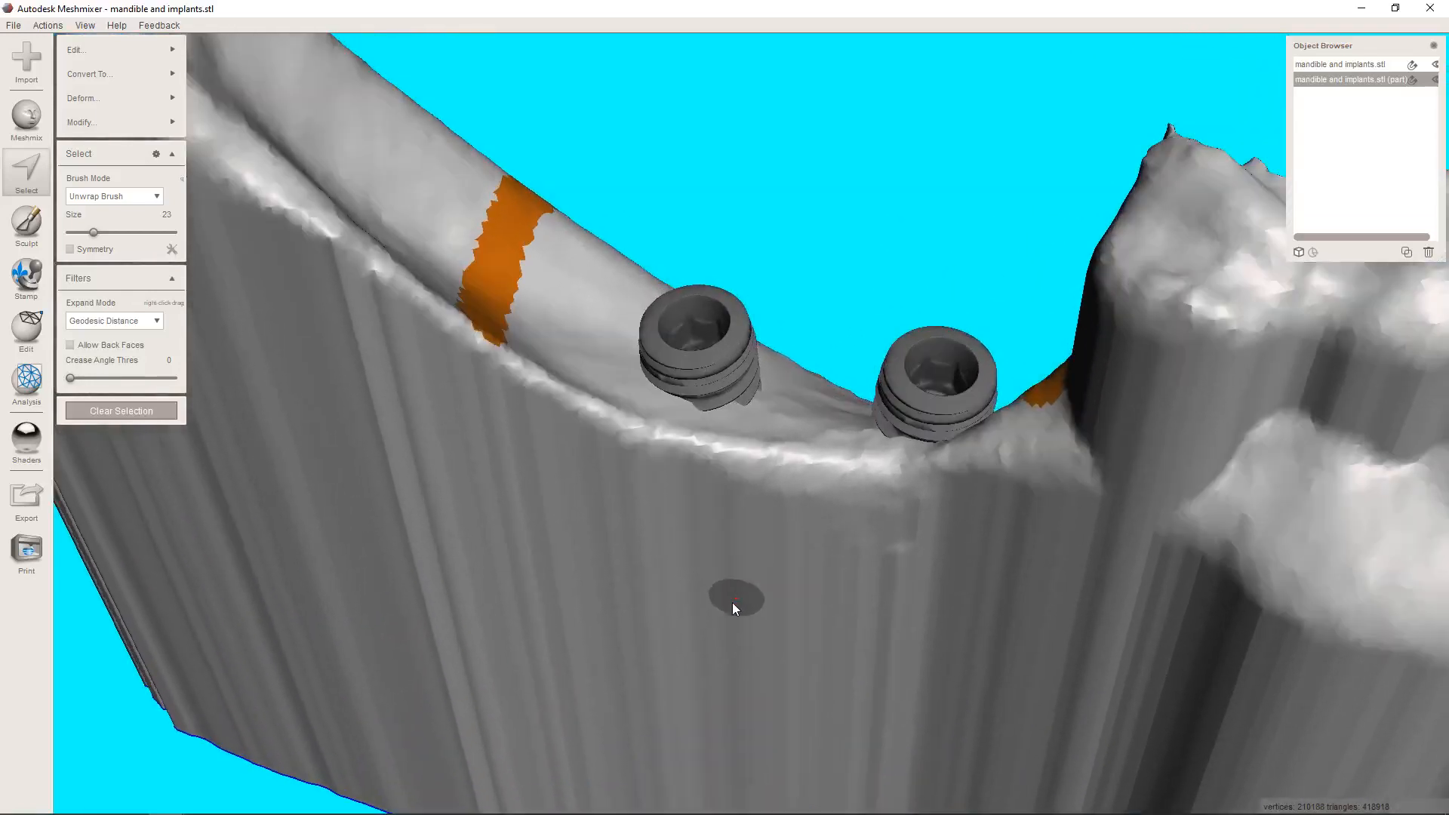
right_drag(733, 602, 763, 590)
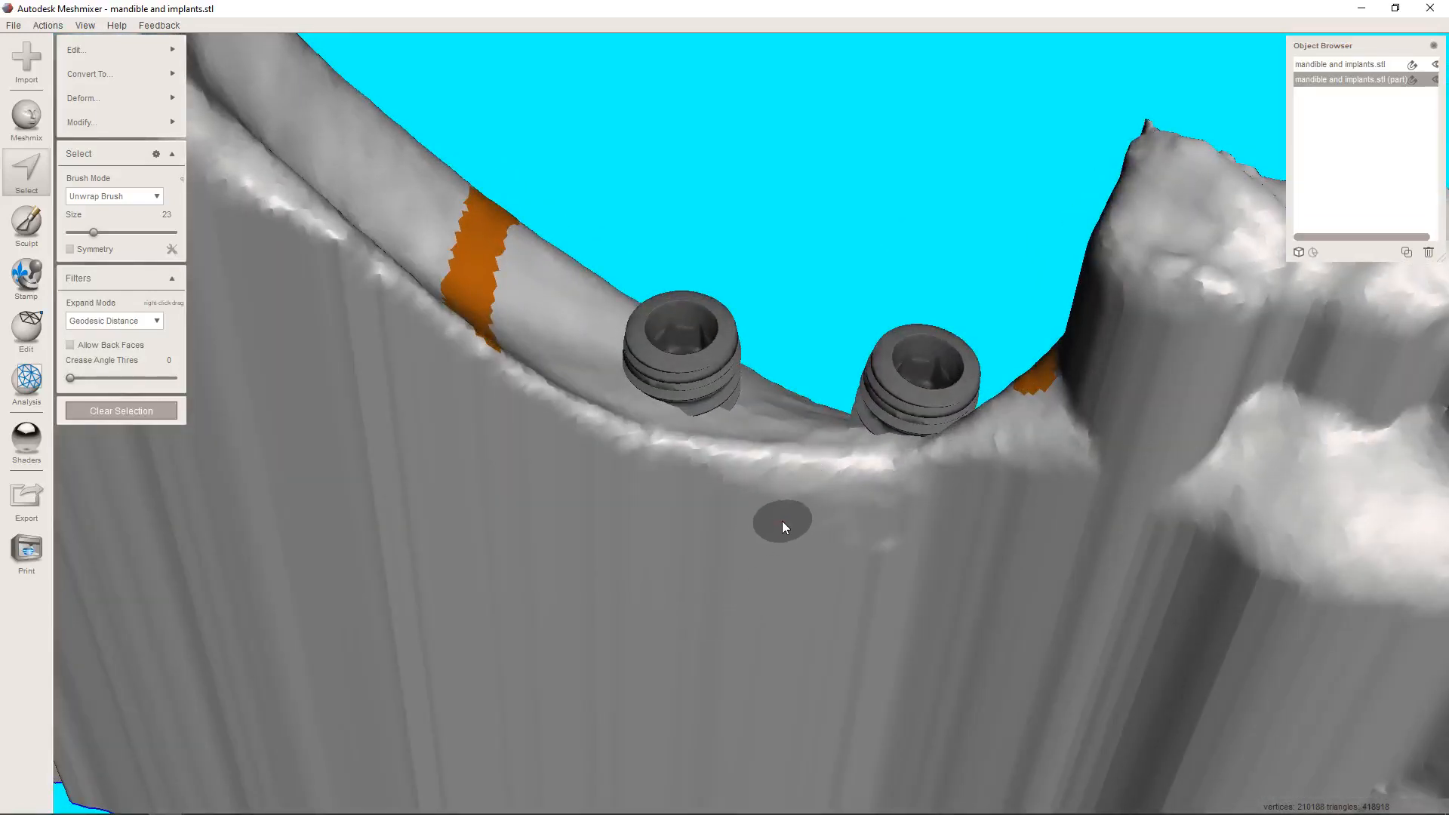
right_drag(783, 522, 714, 560)
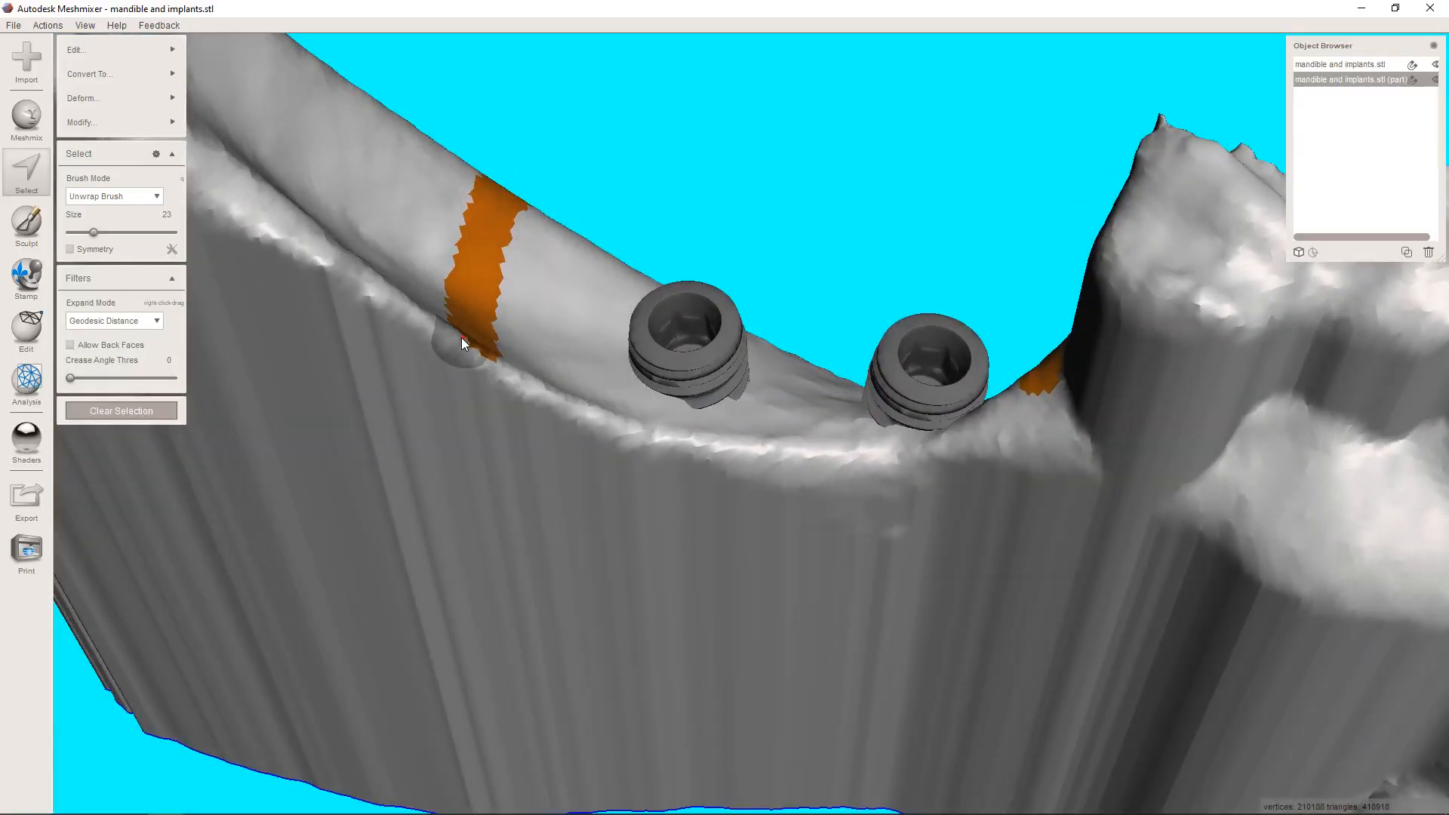
drag(463, 343, 472, 345)
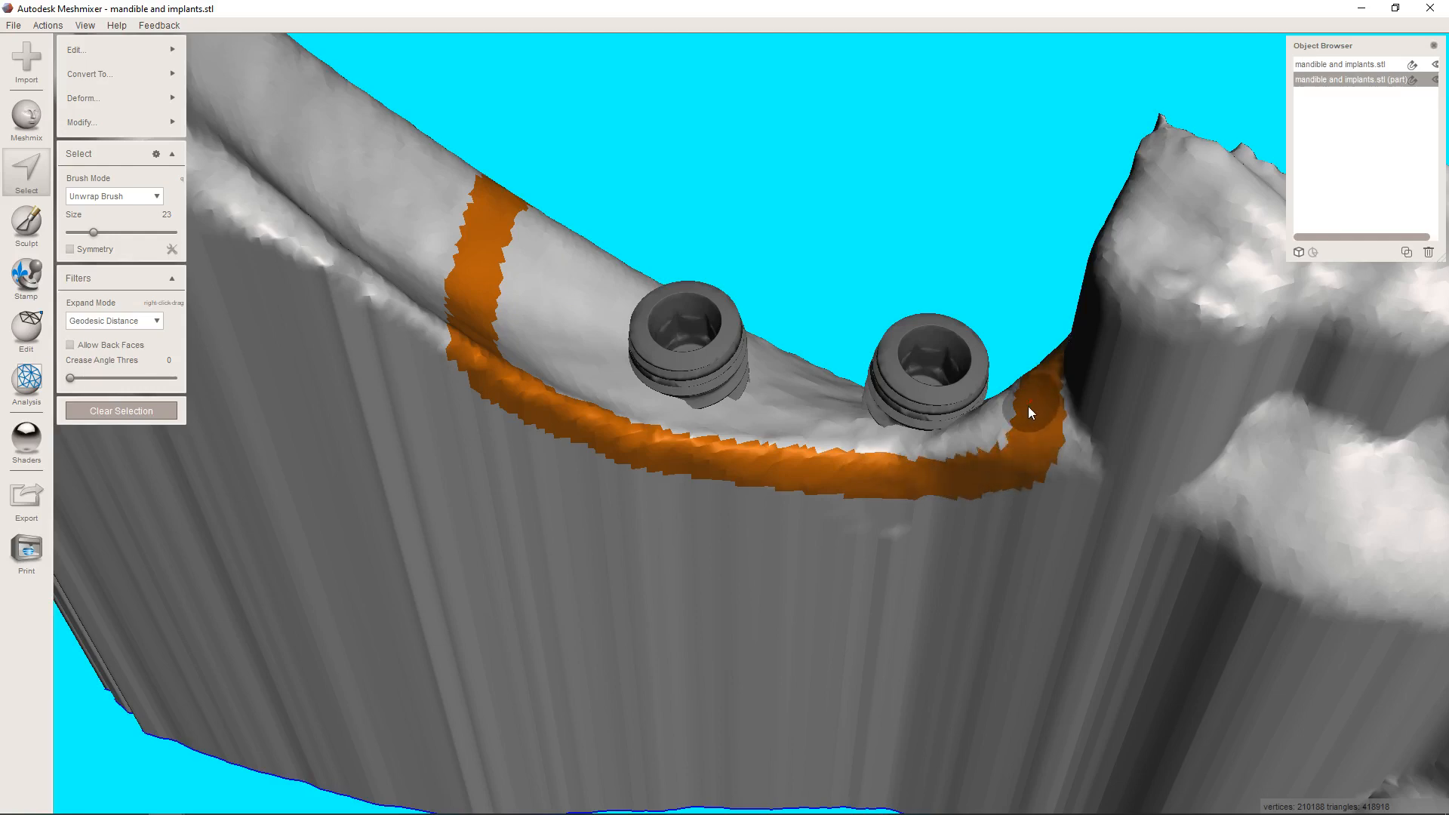
scroll(1028, 406, down, 4)
right_drag(1099, 441, 672, 409)
scroll(672, 409, down, 5)
right_drag(718, 455, 811, 508)
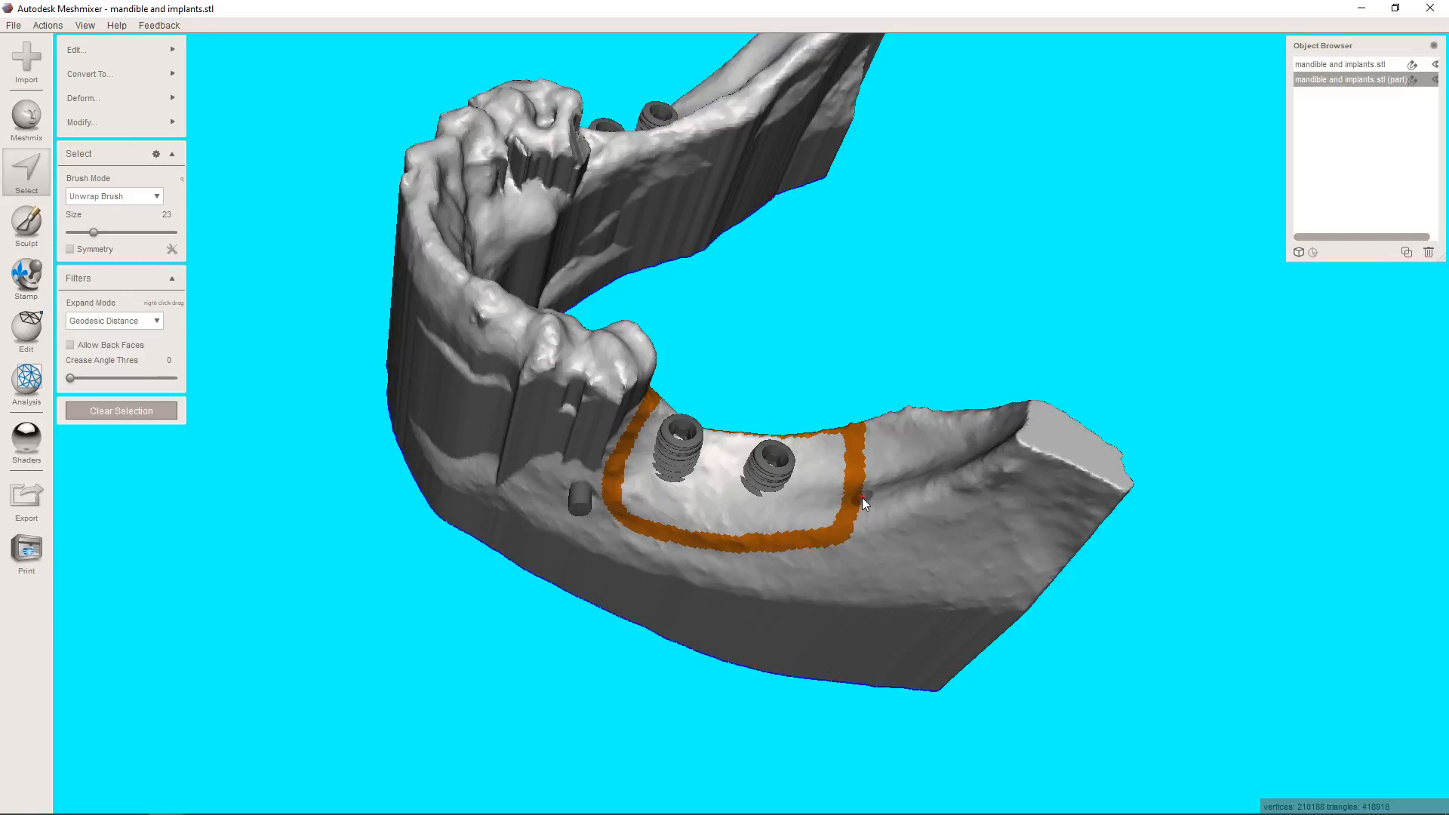
Smooth the boundary of the selected outline with smoothness 50, preserve shape 50 and 30 iterations, creating new face groups.
key(b)
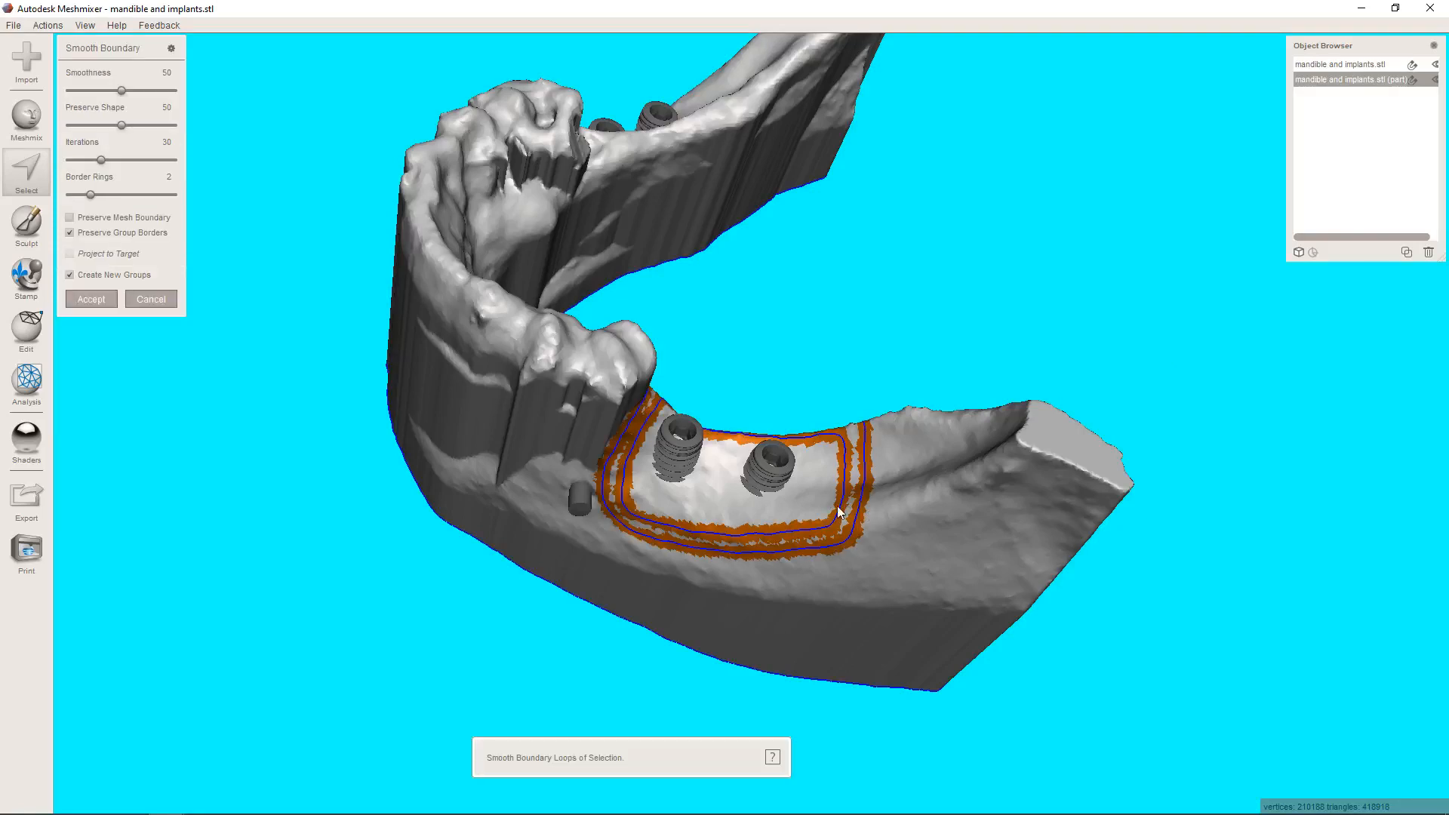
click(92, 299)
right_drag(958, 584, 921, 567)
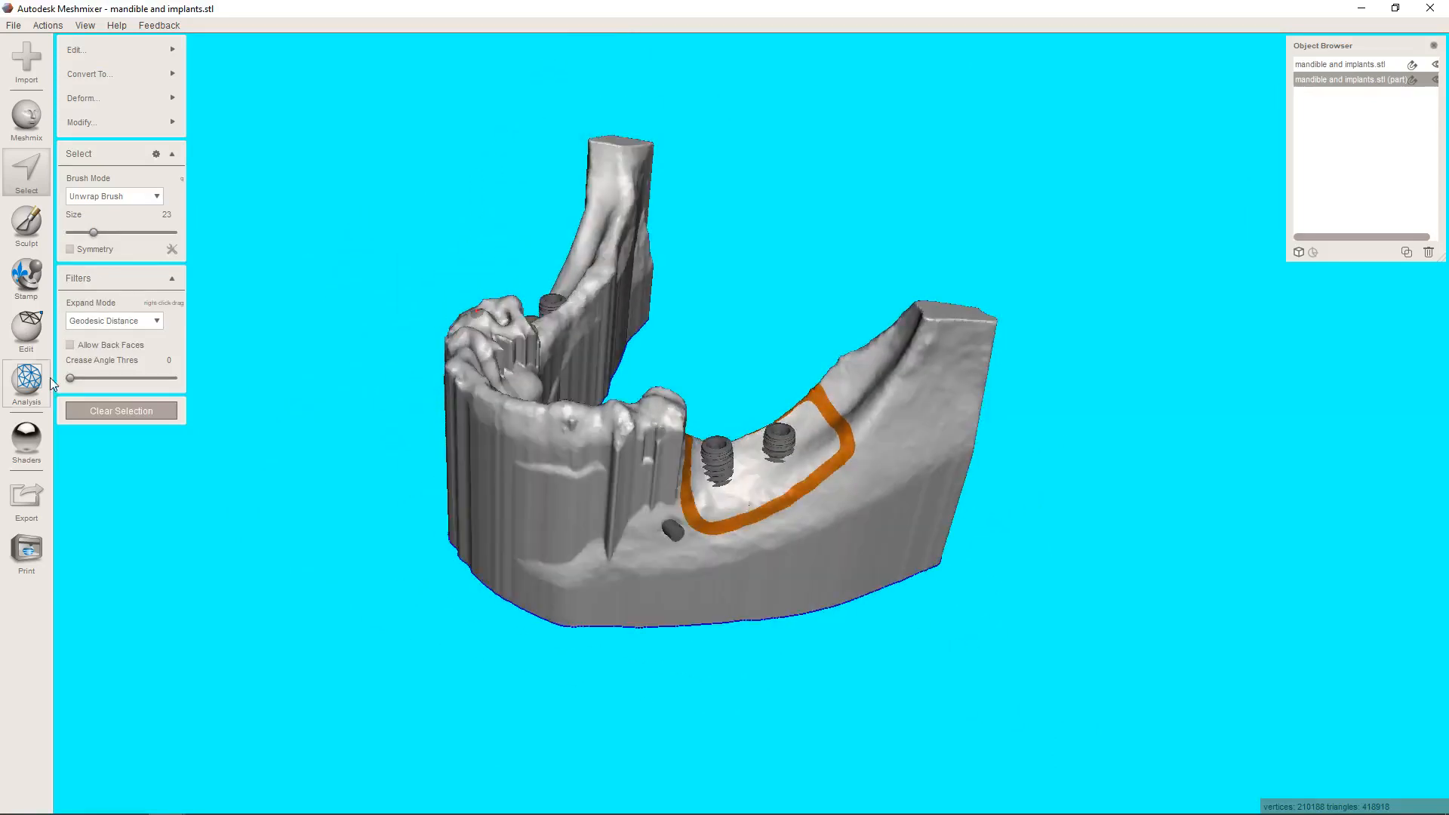
Duplicate the separated mandible with its outline band, and hide the original mandible part.
click(43, 339)
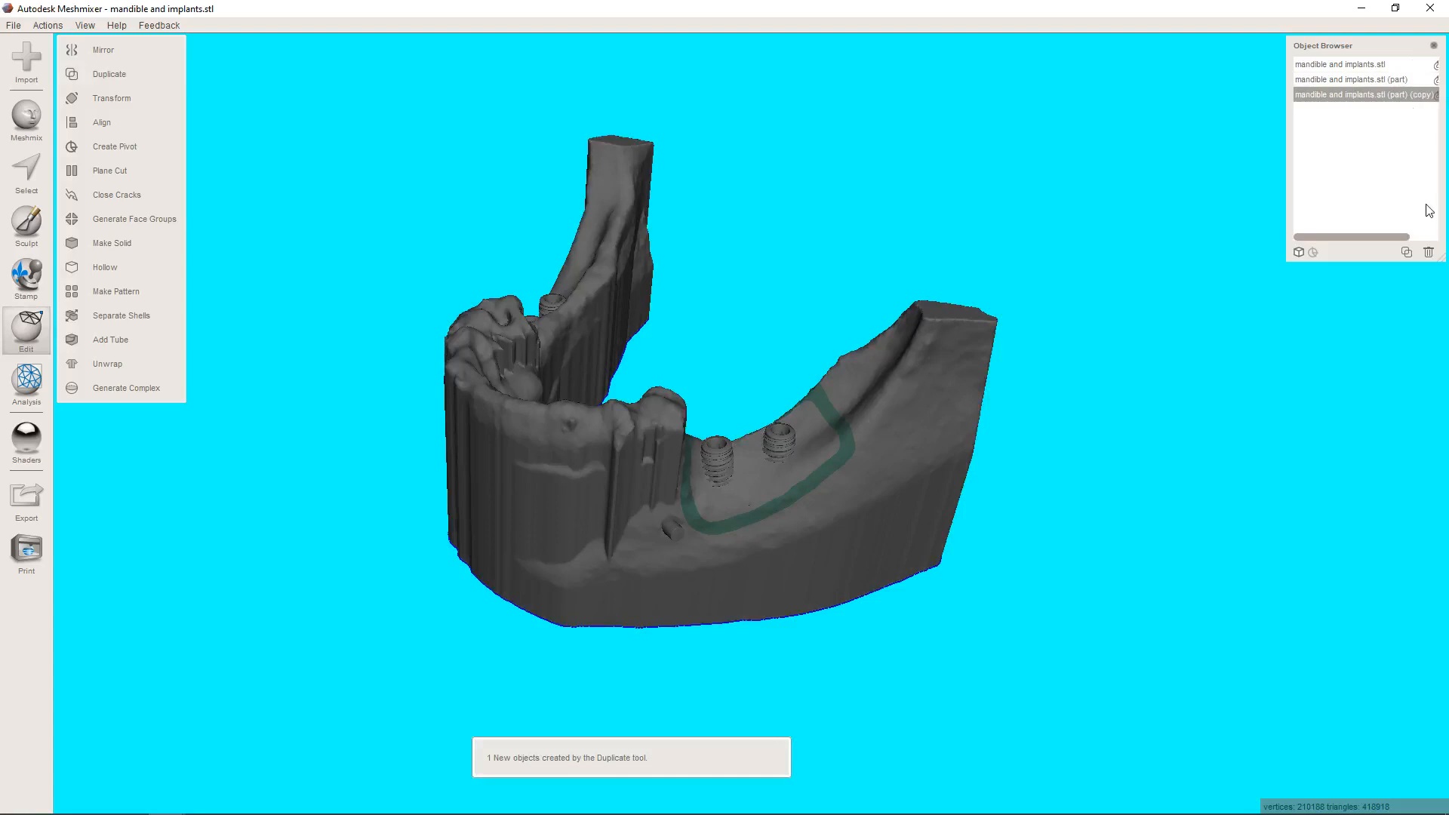
click(1429, 240)
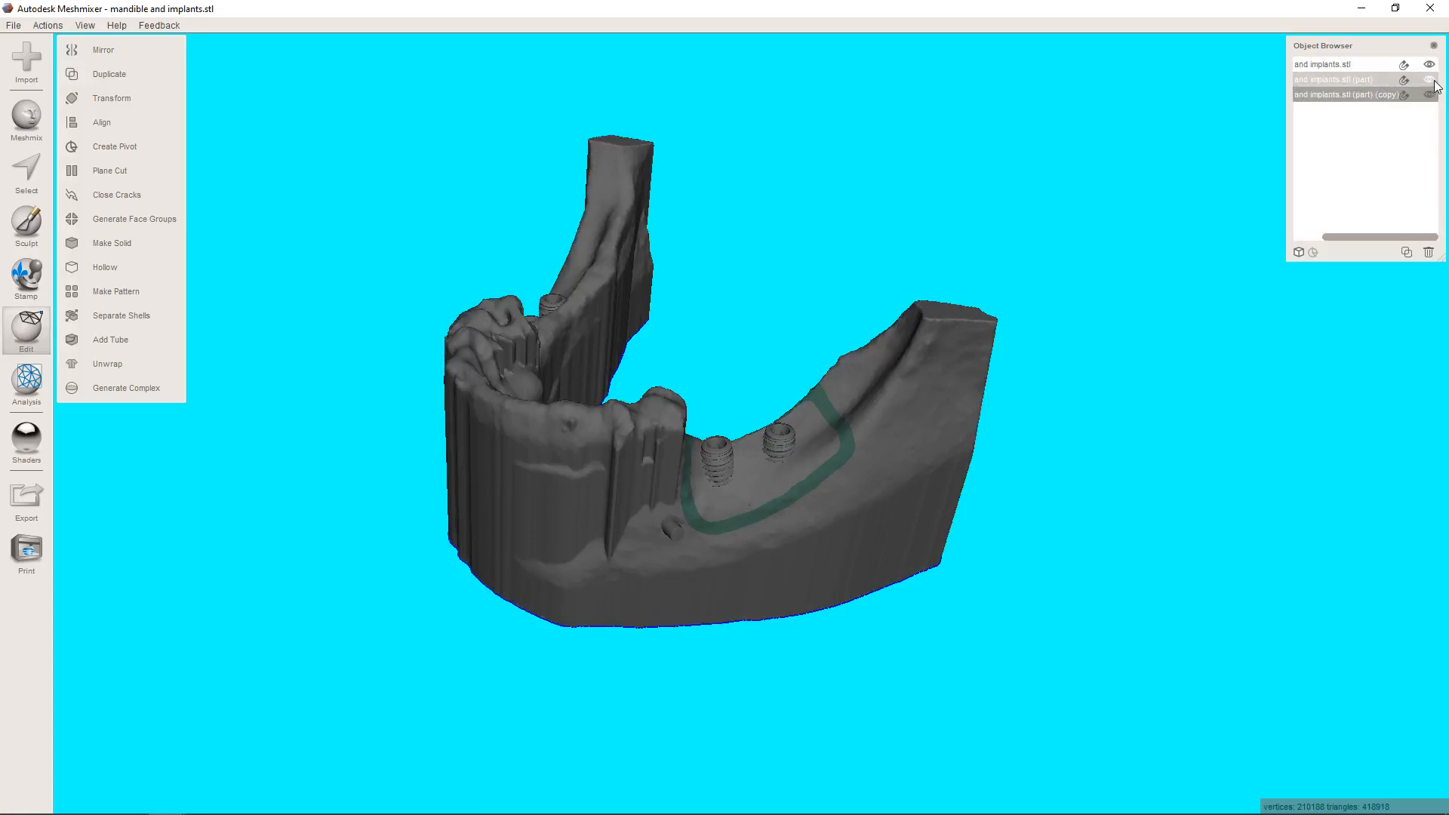
click(1429, 80)
scroll(807, 492, up, 5)
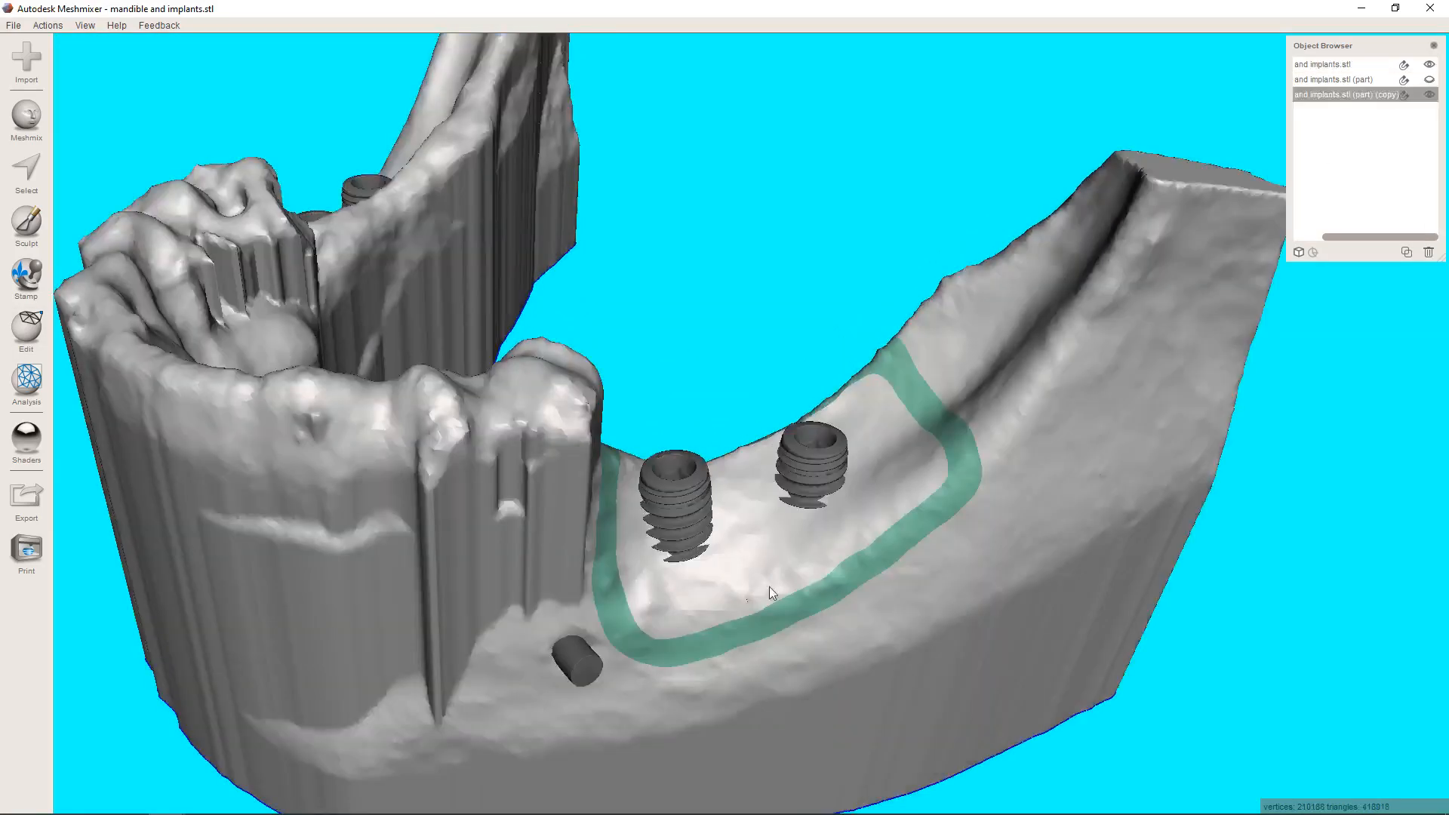
Select the whole ridge surface enclosed by the green outline band around the two left implants, and separate it into its own object.
right_drag(769, 587, 732, 523)
scroll(729, 513, up, 5)
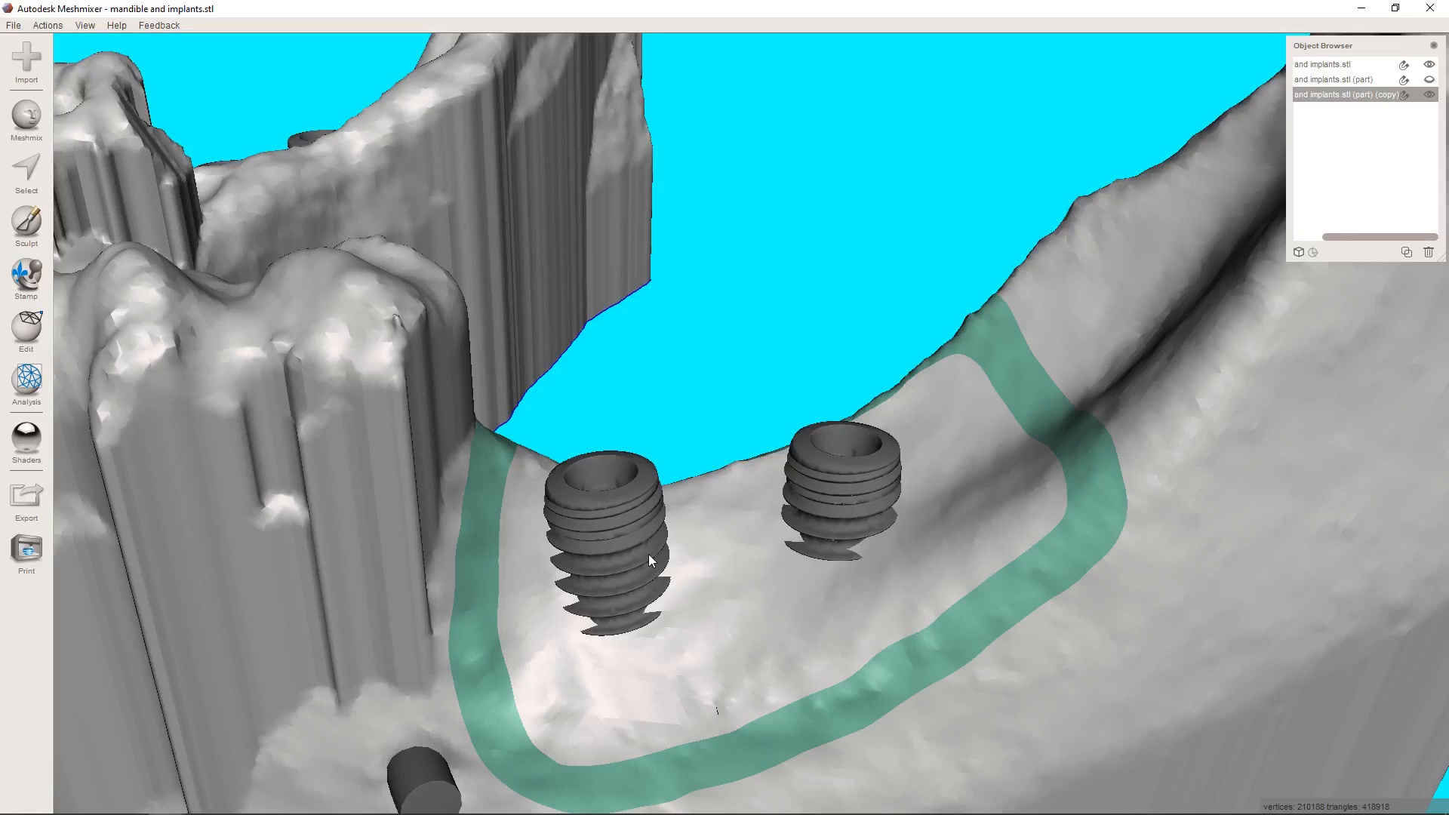
click(27, 174)
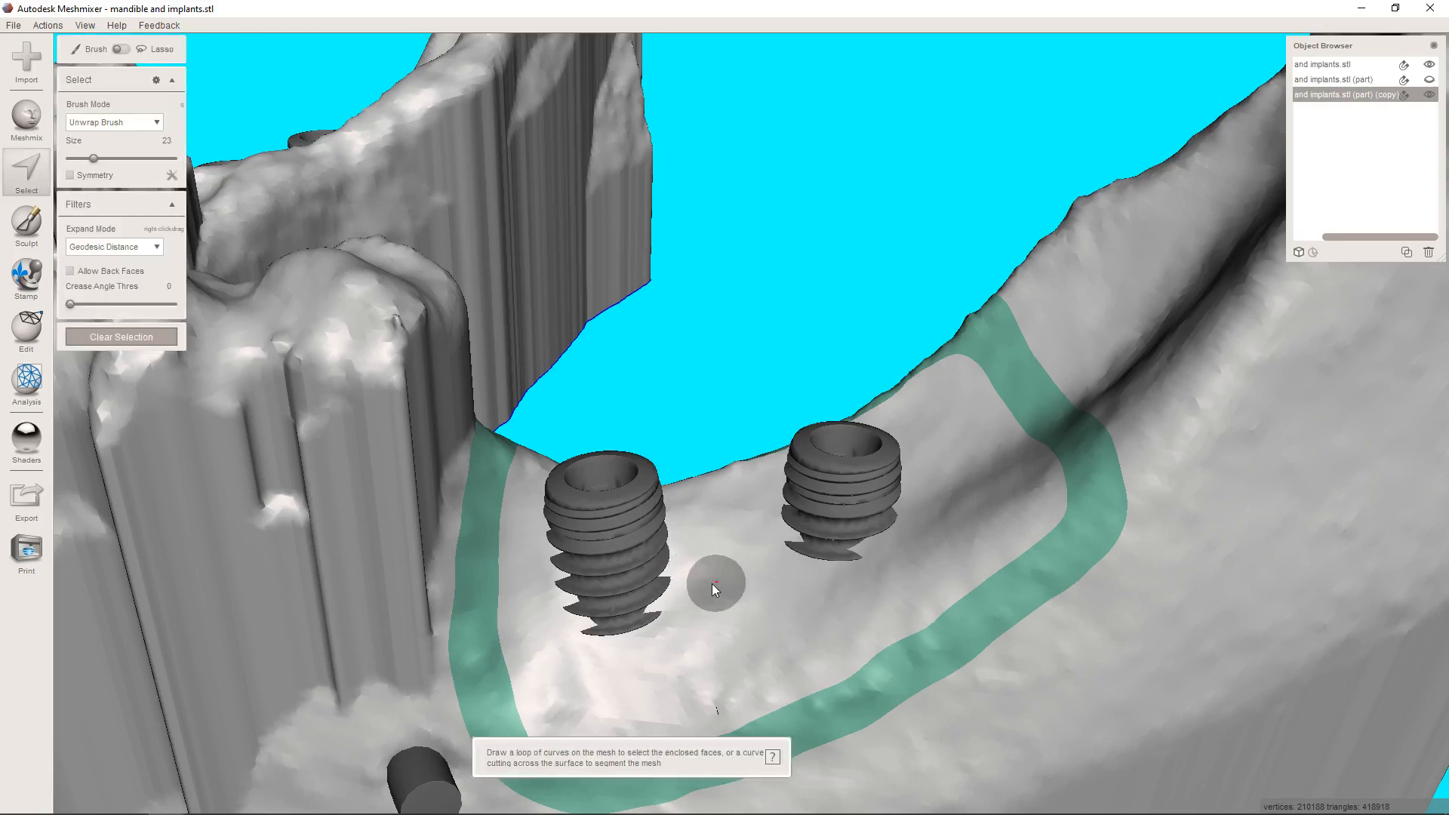
scroll(712, 584, down, 1)
middle_drag(694, 574, 718, 494)
right_drag(718, 494, 782, 500)
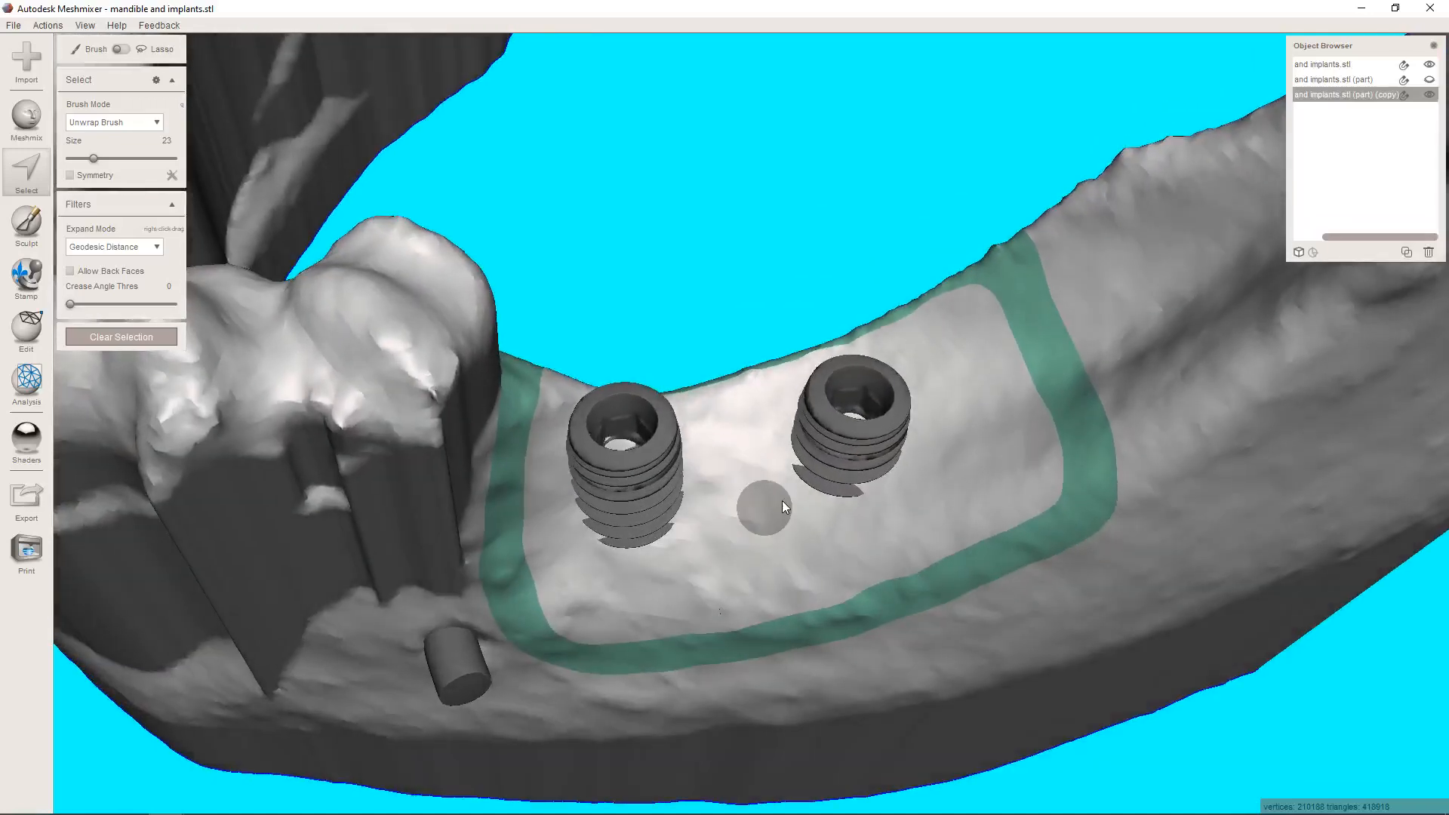
click(978, 421)
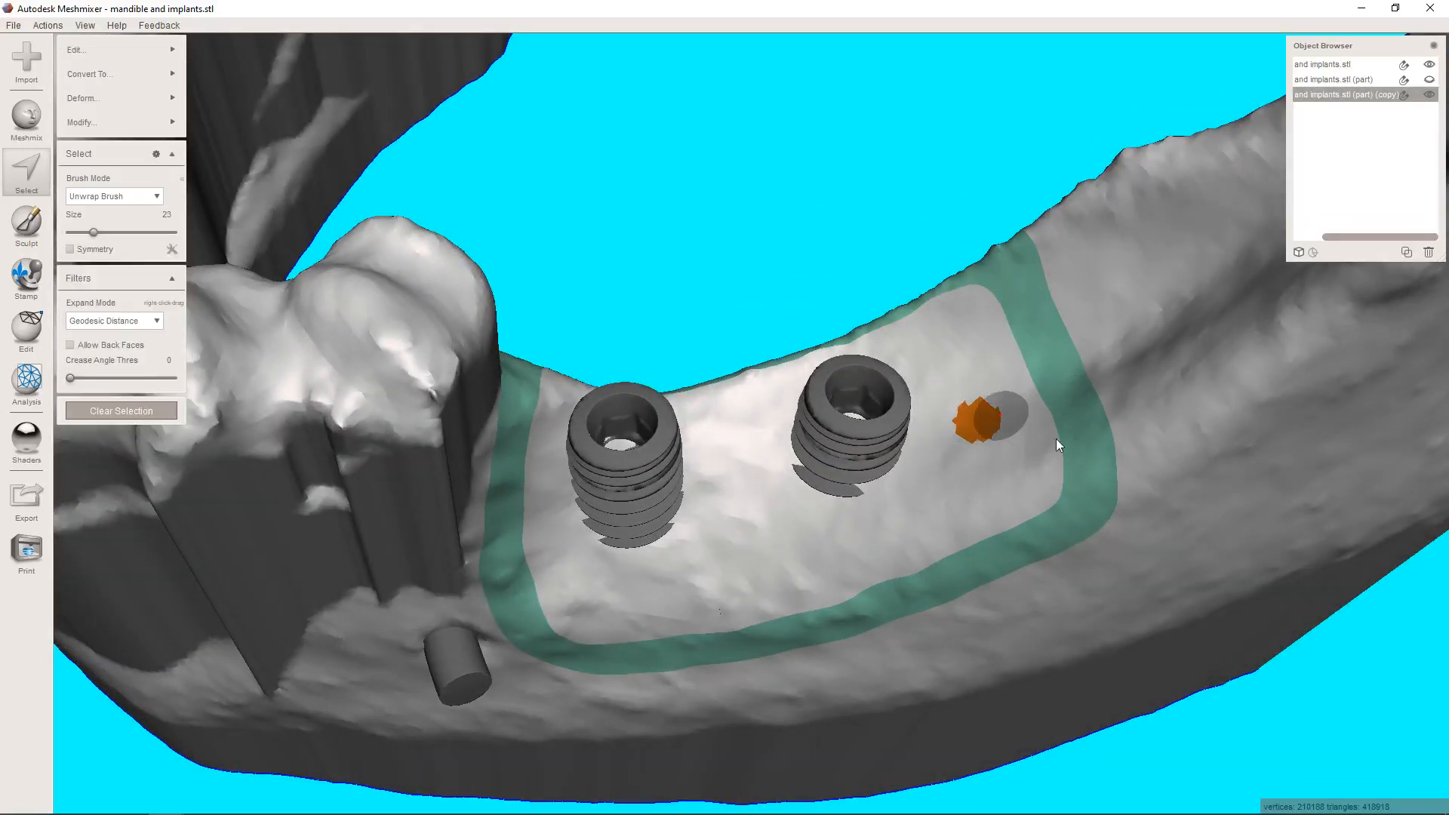
double_click(767, 513)
right_drag(746, 540, 1073, 289)
key(y)
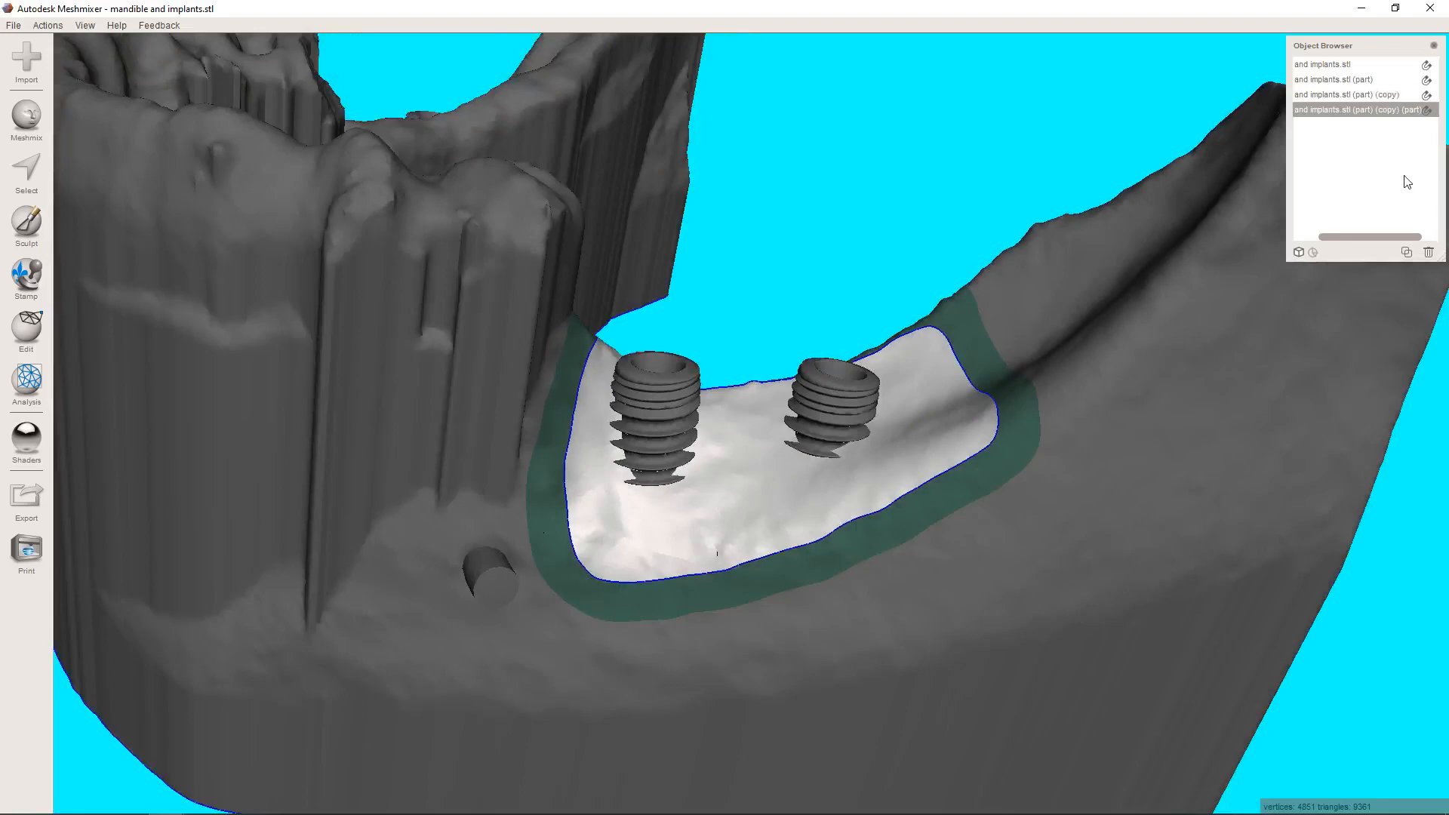
Hide the mandible copy to inspect the separated ridge patch with the implants and nerve, and show the copy again.
click(1430, 238)
click(1430, 94)
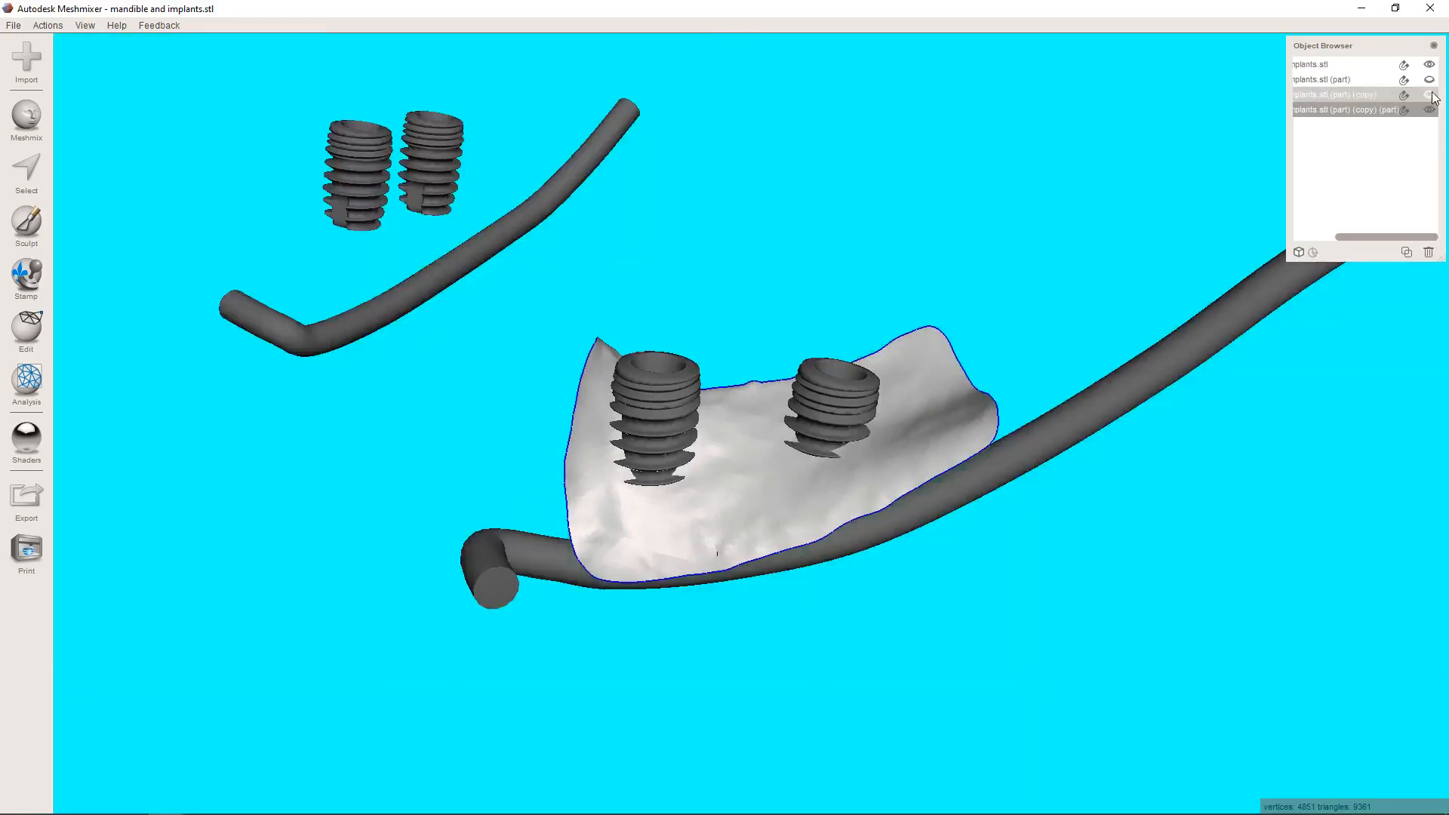
click(1431, 94)
right_drag(910, 389, 617, 369)
scroll(901, 451, up, 3)
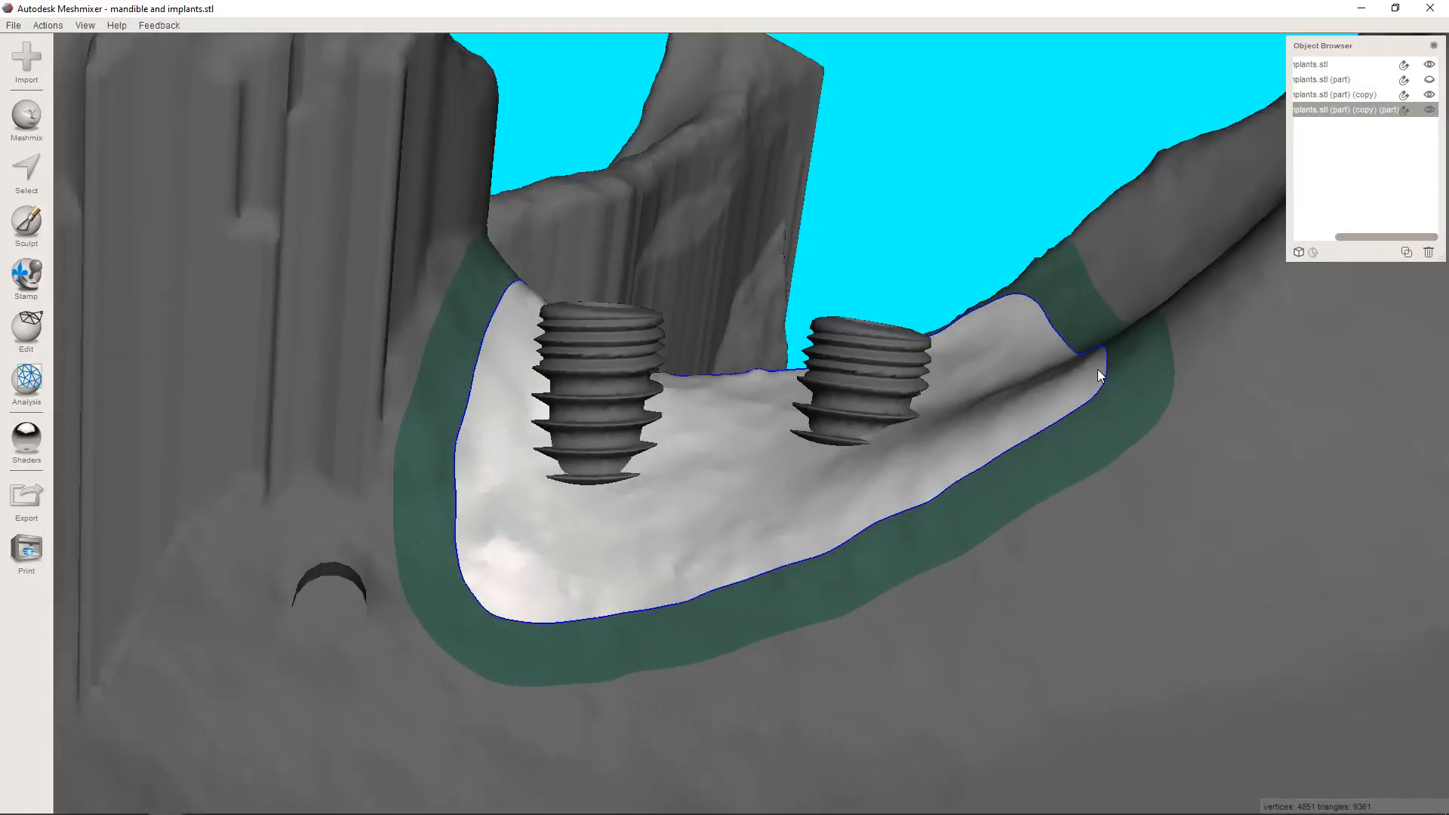
Build up the ridge patch over and between the two left implants with the Inflate brush at strength 53 and size 35.
click(32, 230)
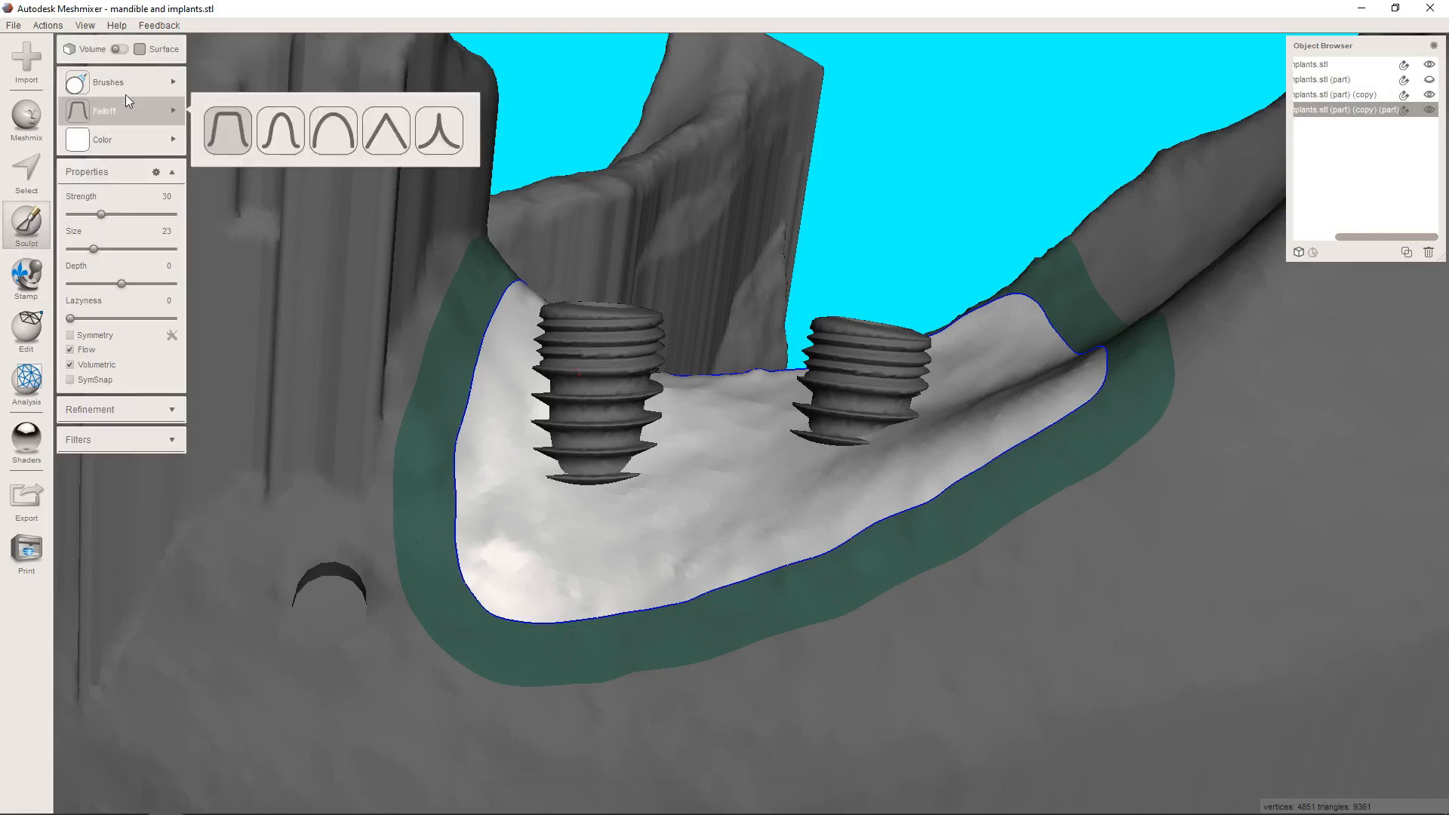
mouse_move(98, 82)
click(216, 225)
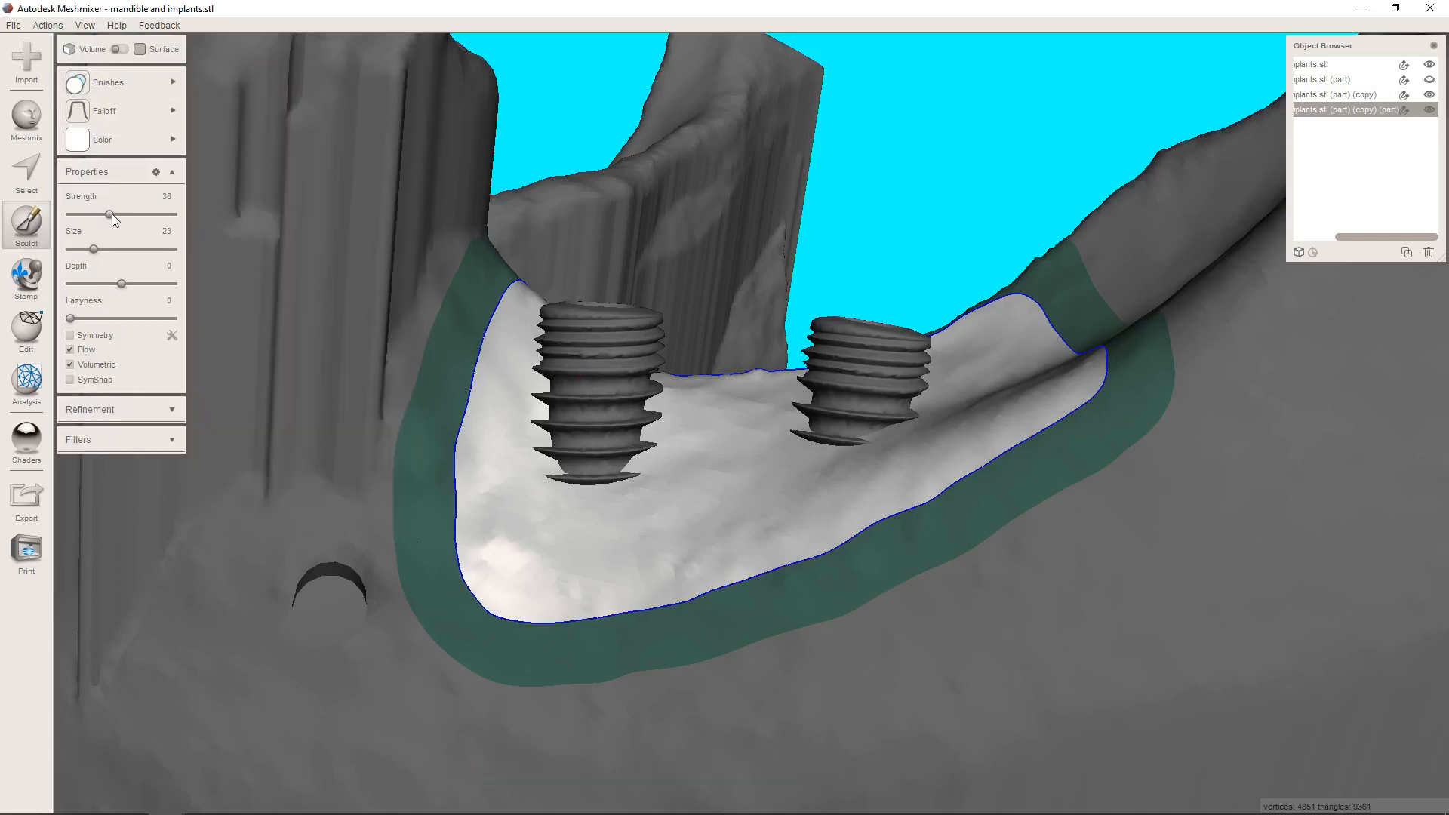
click(106, 247)
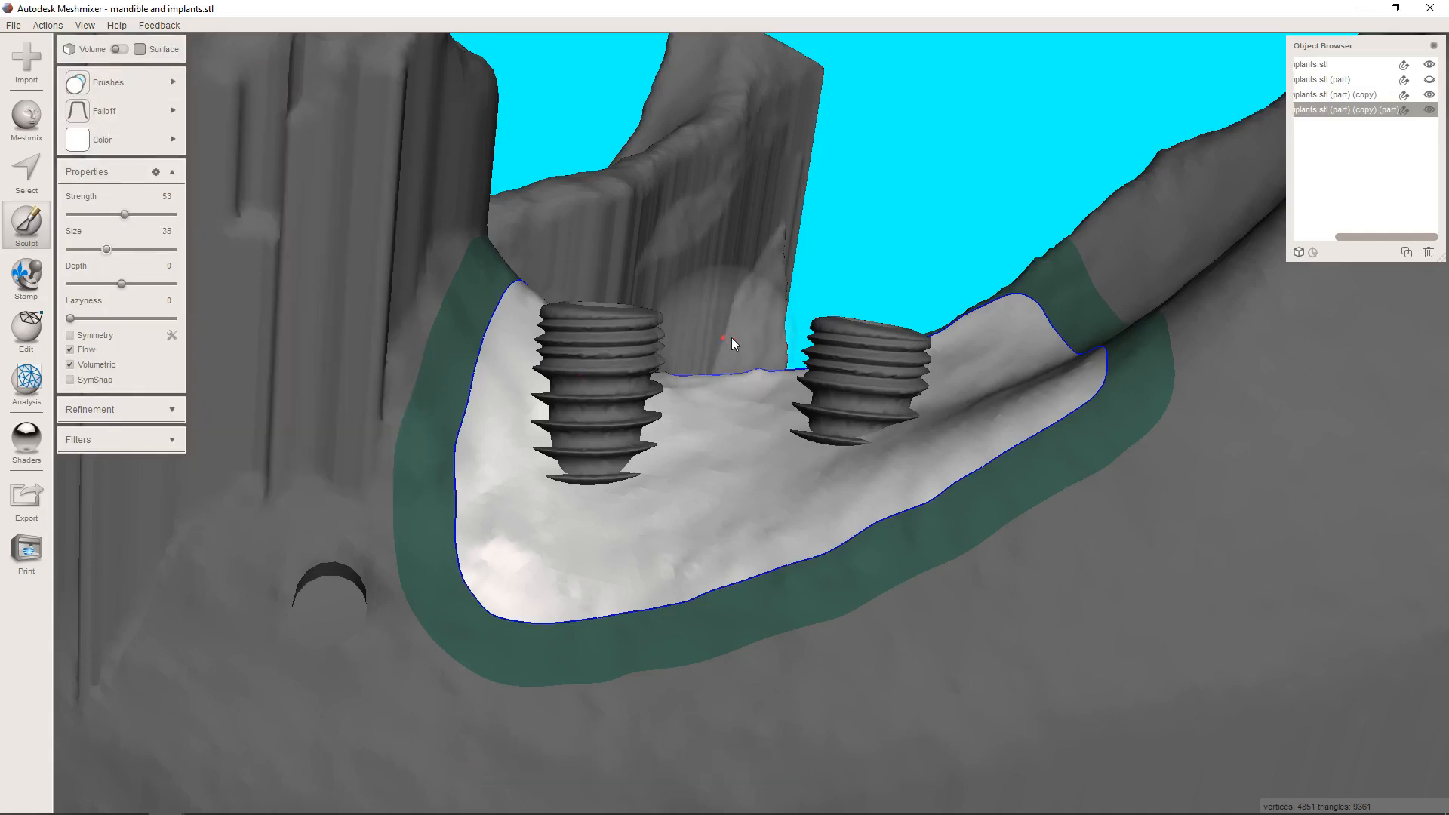
right_drag(735, 343, 702, 537)
mouse_move(711, 454)
mouse_down()
mouse_move(641, 449)
mouse_move(594, 416)
mouse_move(745, 435)
mouse_move(726, 433)
mouse_move(649, 508)
mouse_move(560, 461)
mouse_move(551, 473)
mouse_move(611, 542)
mouse_move(613, 527)
mouse_move(830, 548)
mouse_move(834, 574)
mouse_move(907, 564)
mouse_move(985, 505)
mouse_move(958, 427)
mouse_move(653, 402)
mouse_move(521, 446)
mouse_move(545, 506)
mouse_move(558, 465)
mouse_move(496, 495)
mouse_move(546, 541)
mouse_move(532, 540)
mouse_up()
right_drag(532, 541, 575, 441)
mouse_move(575, 441)
mouse_down()
mouse_move(669, 467)
mouse_move(895, 474)
mouse_move(855, 461)
mouse_move(795, 470)
mouse_move(761, 515)
mouse_move(664, 521)
mouse_move(619, 446)
mouse_move(553, 437)
mouse_move(621, 428)
mouse_move(610, 495)
mouse_move(683, 449)
mouse_move(677, 412)
mouse_move(744, 465)
mouse_move(658, 464)
mouse_move(974, 453)
mouse_move(755, 455)
mouse_up()
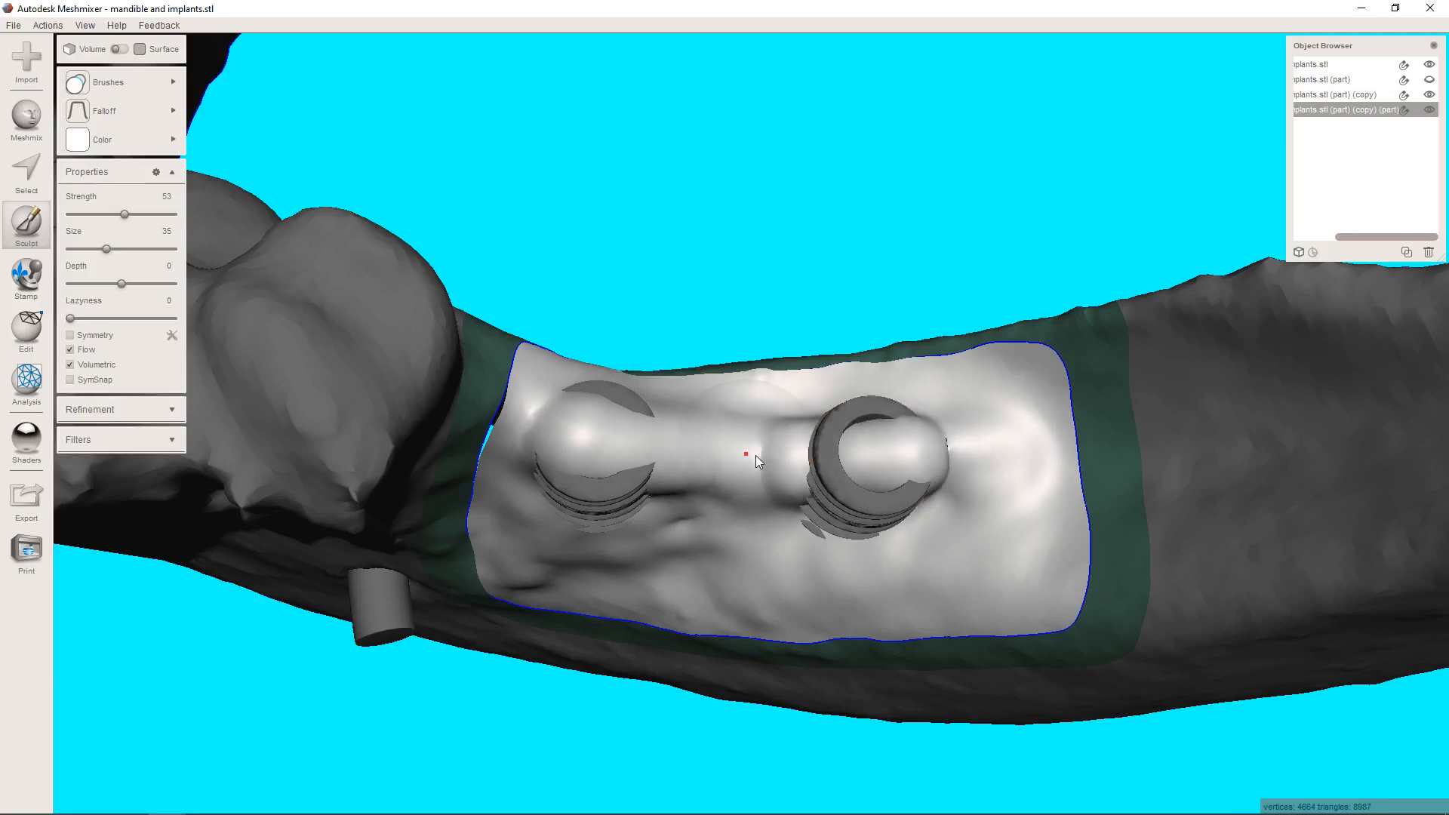
mouse_move(813, 536)
right_down()
mouse_move(776, 446)
mouse_move(808, 376)
mouse_move(787, 429)
right_up()
mouse_move(772, 361)
mouse_down()
mouse_move(803, 383)
mouse_move(726, 369)
mouse_up()
right_drag(781, 382, 782, 409)
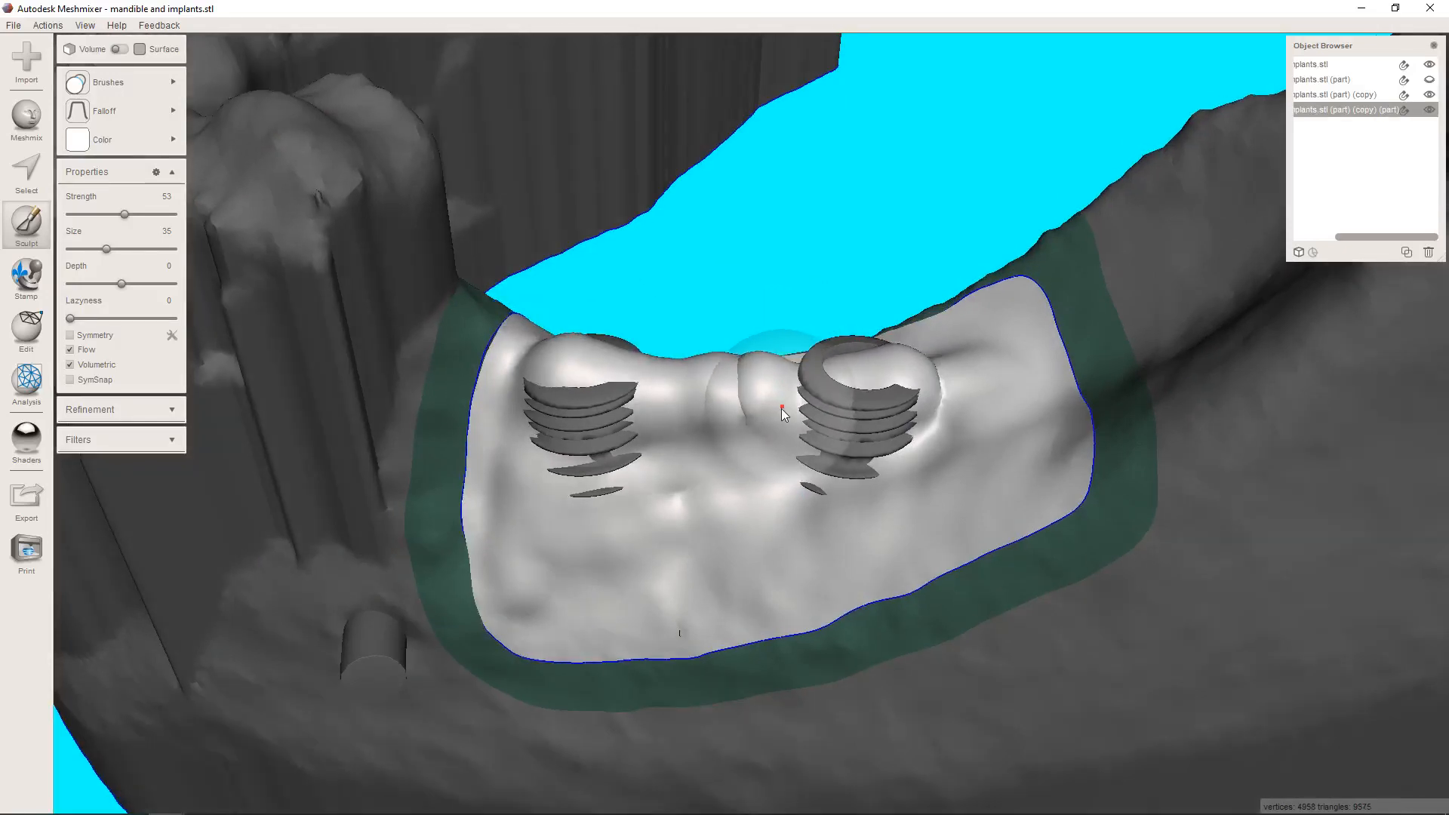
Smooth the crease in the patch between the two implants with the RobustSmooth brush at strength 12 and size 35.
mouse_move(150, 76)
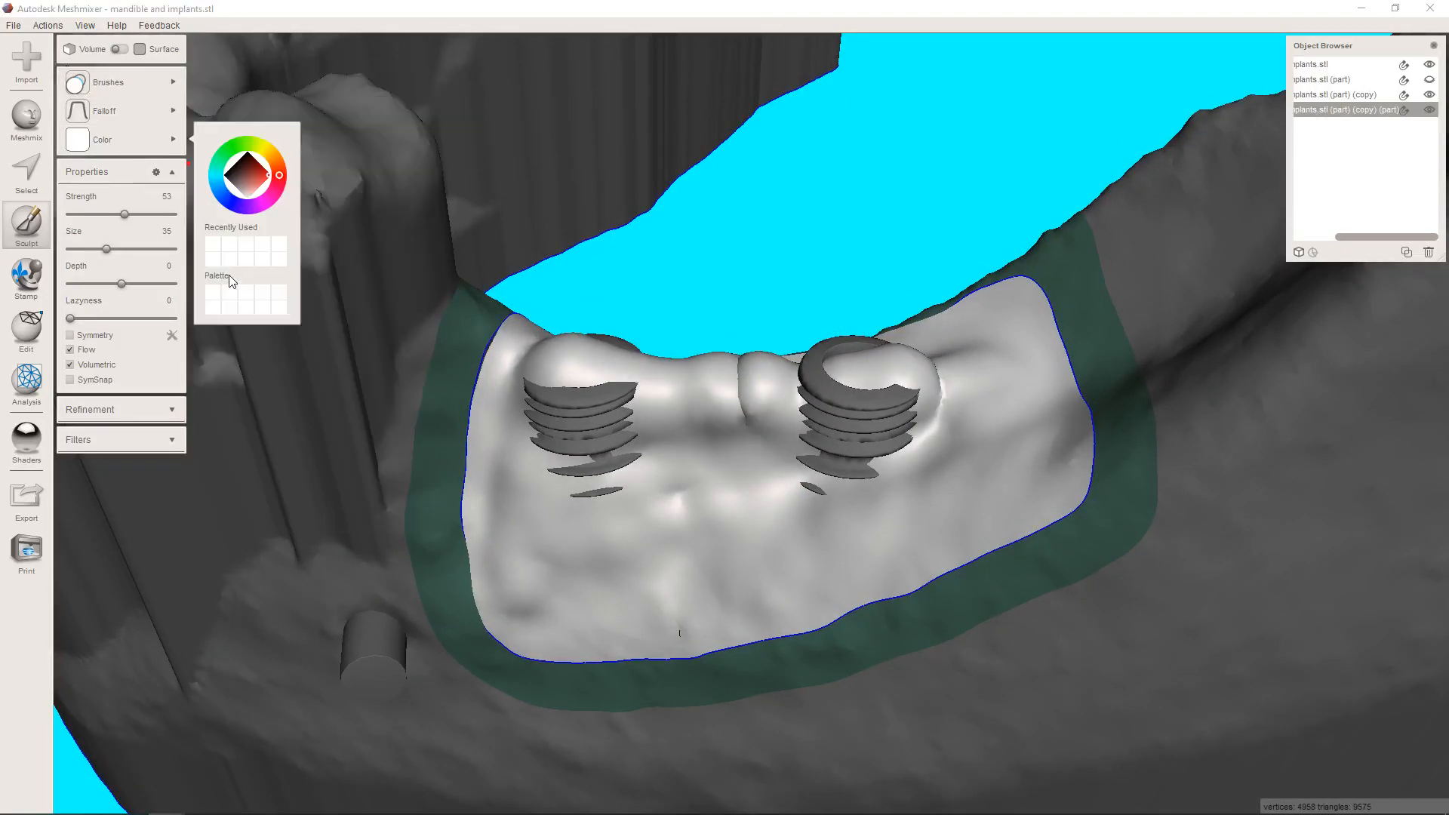
click(236, 314)
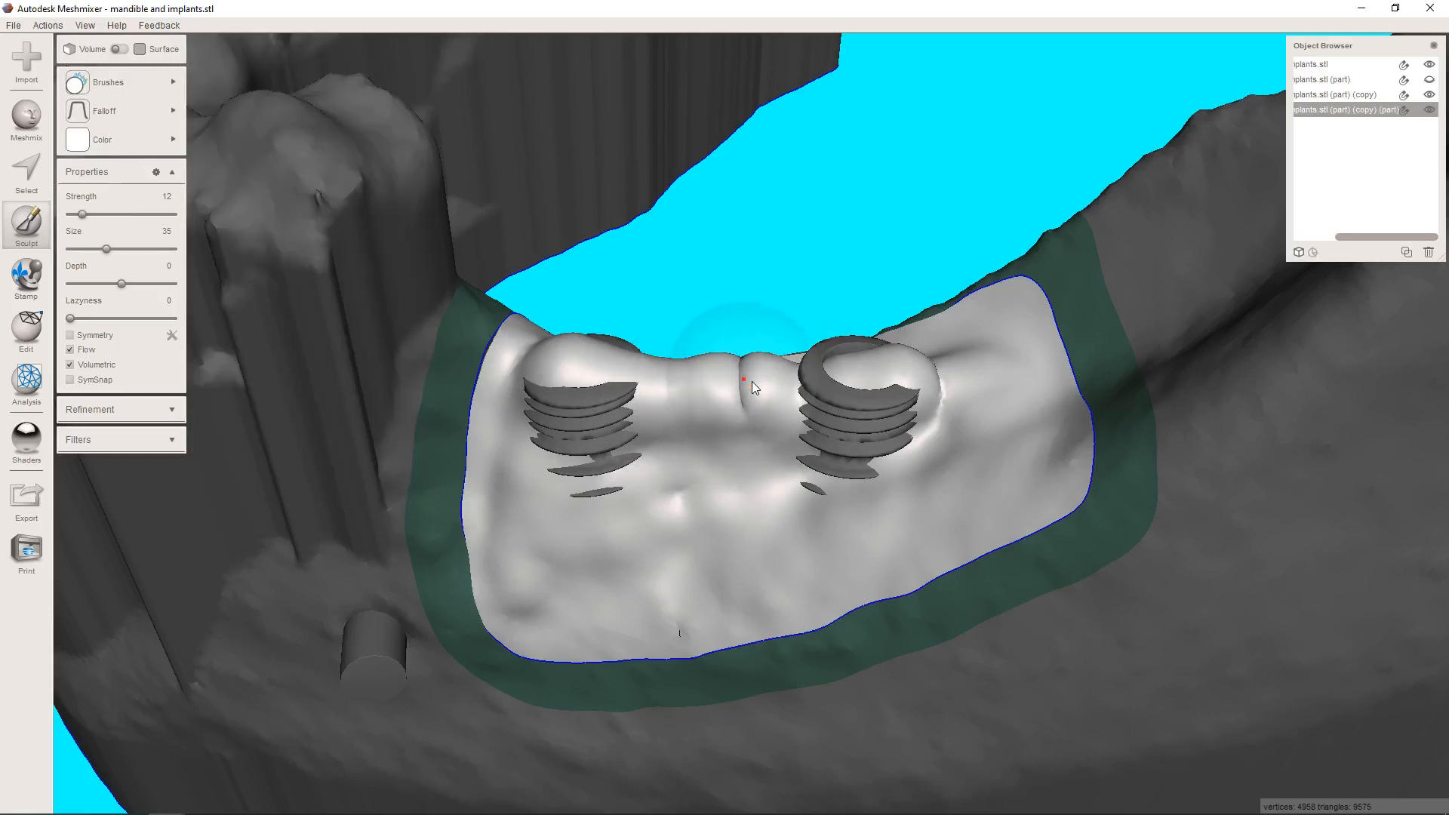
drag(745, 382, 741, 391)
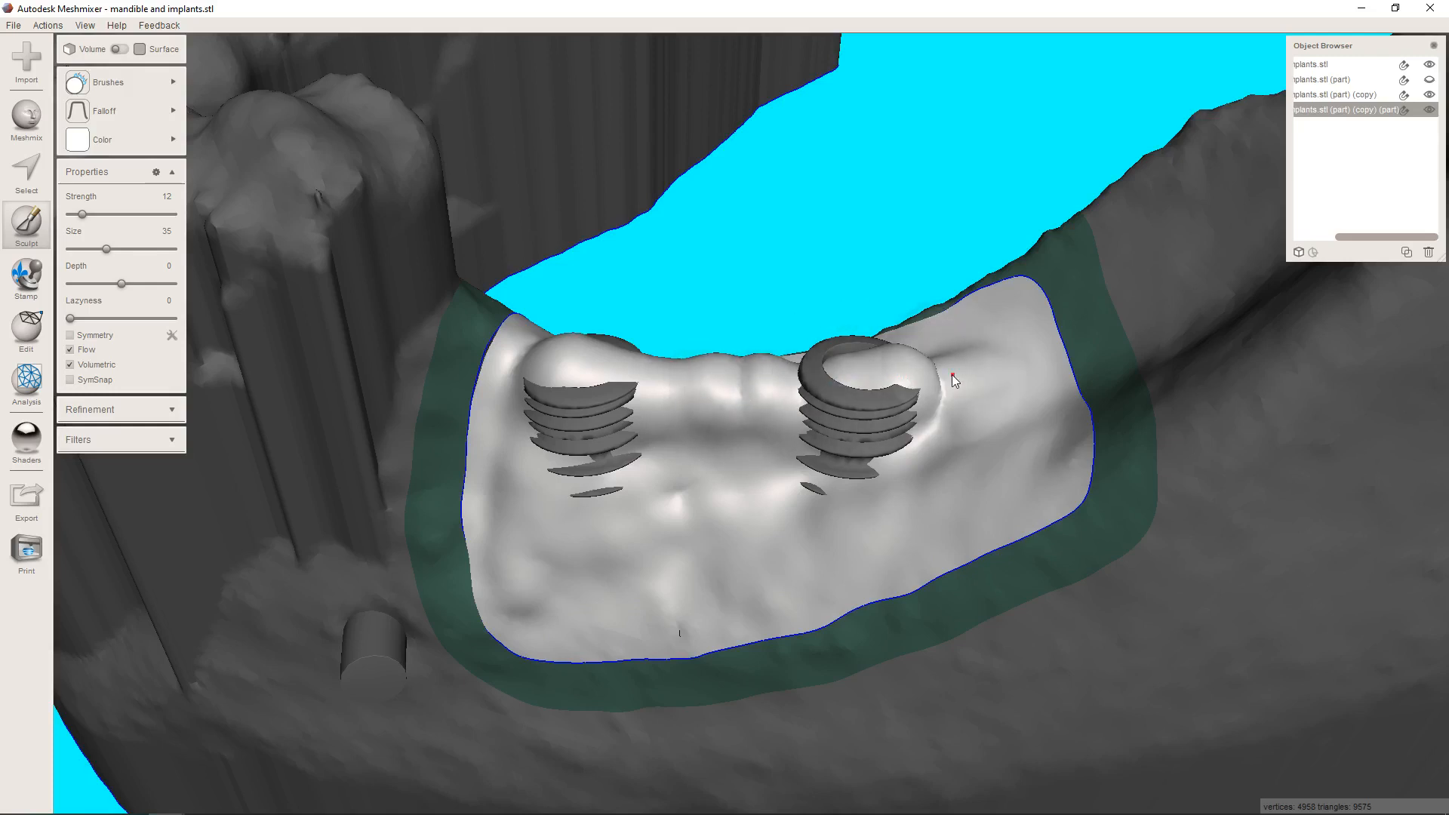
right_drag(753, 372, 753, 491)
Inflate the tongue side of the patch, the area around the rear implant and the cheek side at strength 53.
click(115, 88)
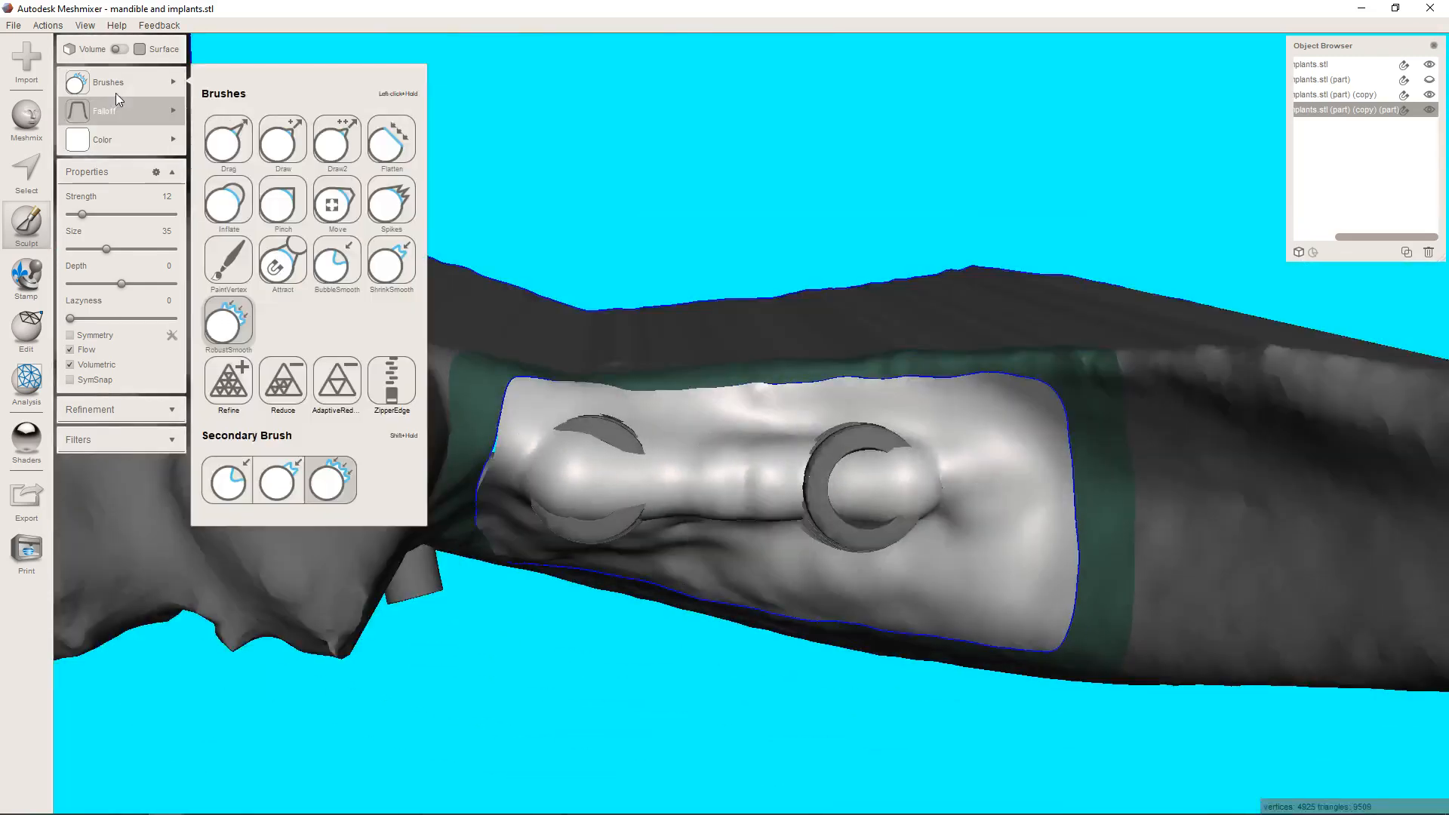
click(228, 201)
right_drag(581, 329, 984, 450)
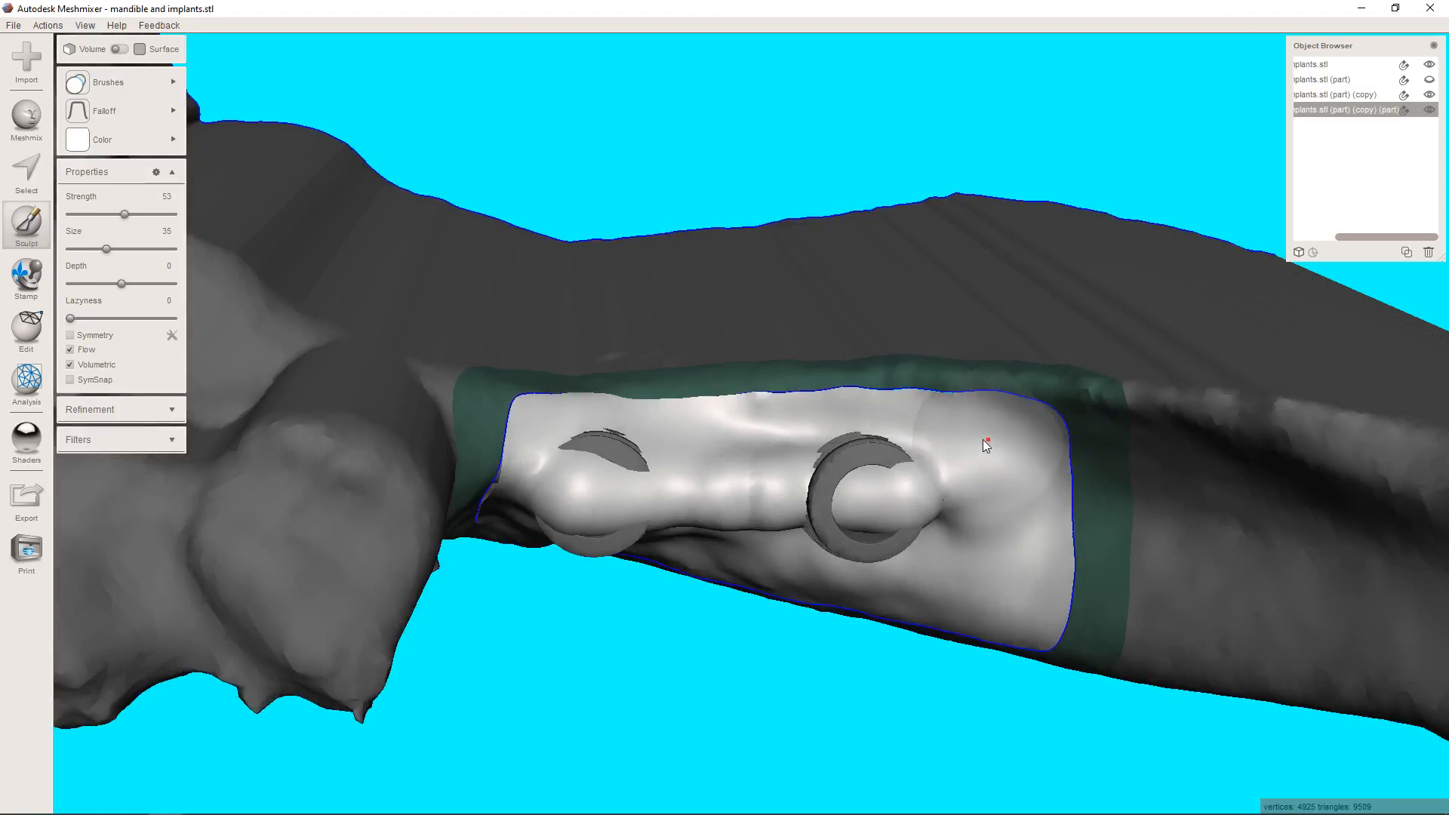
mouse_move(839, 439)
mouse_down()
mouse_move(551, 427)
mouse_move(963, 420)
mouse_move(764, 424)
mouse_move(988, 457)
mouse_up()
mouse_move(1001, 450)
mouse_down()
mouse_move(1002, 584)
mouse_move(1010, 542)
mouse_up()
right_drag(1010, 542, 967, 370)
mouse_move(968, 370)
mouse_down()
mouse_move(1002, 298)
mouse_move(1011, 411)
mouse_move(822, 406)
mouse_move(849, 428)
mouse_move(777, 382)
mouse_move(793, 377)
mouse_move(631, 383)
mouse_move(506, 434)
mouse_move(500, 373)
mouse_move(478, 440)
mouse_move(509, 544)
mouse_move(608, 622)
mouse_move(885, 502)
mouse_move(863, 433)
mouse_move(789, 500)
mouse_move(638, 487)
mouse_move(531, 518)
mouse_move(758, 454)
mouse_move(721, 482)
mouse_move(626, 486)
mouse_move(545, 551)
mouse_move(641, 568)
mouse_move(584, 619)
mouse_move(731, 558)
mouse_move(848, 459)
mouse_move(892, 448)
mouse_move(872, 451)
mouse_up()
Smooth the lumps over both implants and along the crest with the RobustSmooth brush at strength 100 and size 35.
mouse_move(104, 114)
mouse_move(110, 85)
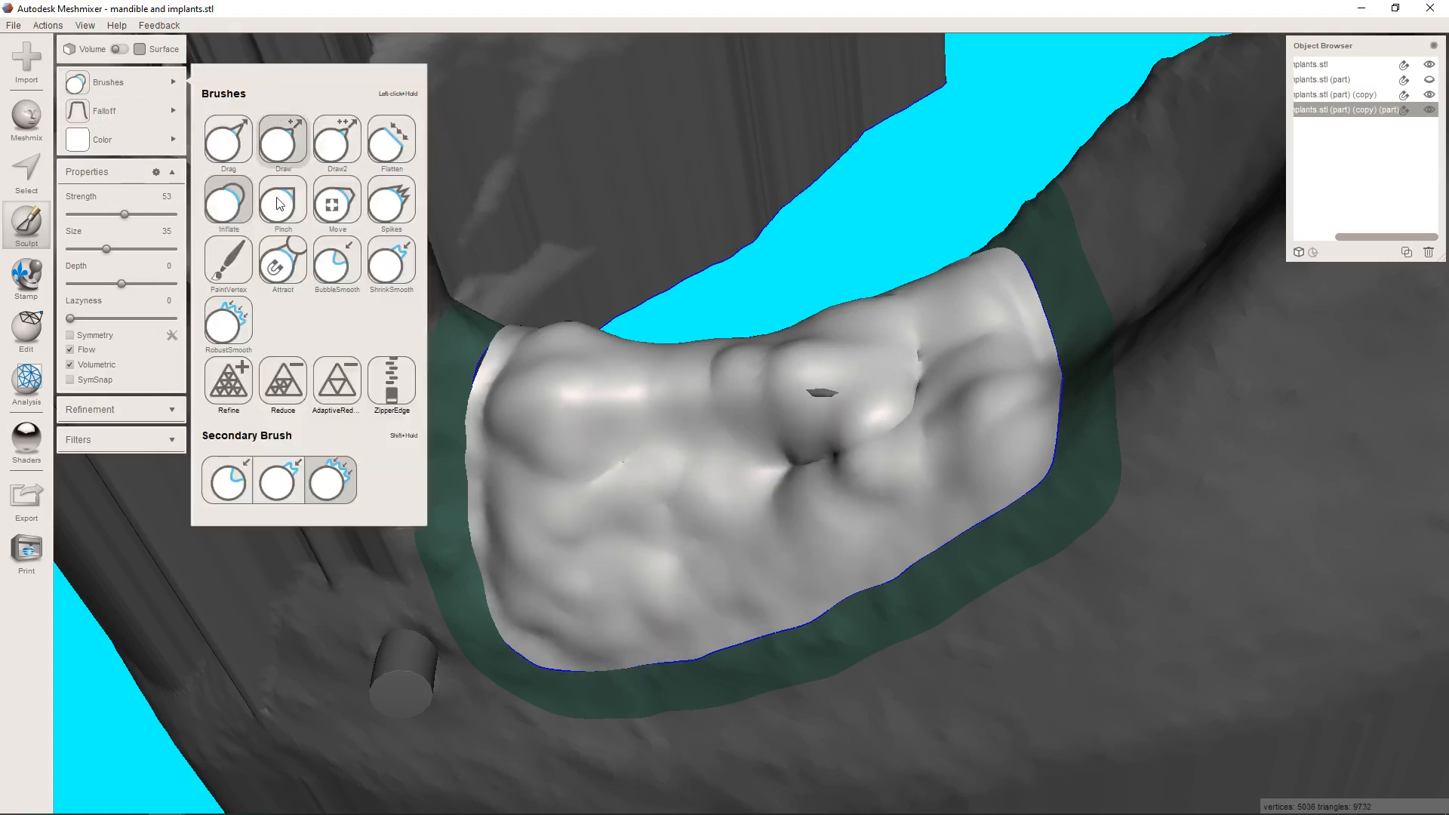
click(228, 323)
mouse_move(945, 397)
mouse_down()
mouse_move(899, 403)
mouse_move(867, 453)
mouse_move(848, 437)
mouse_move(861, 422)
mouse_up()
drag(160, 219, 178, 214)
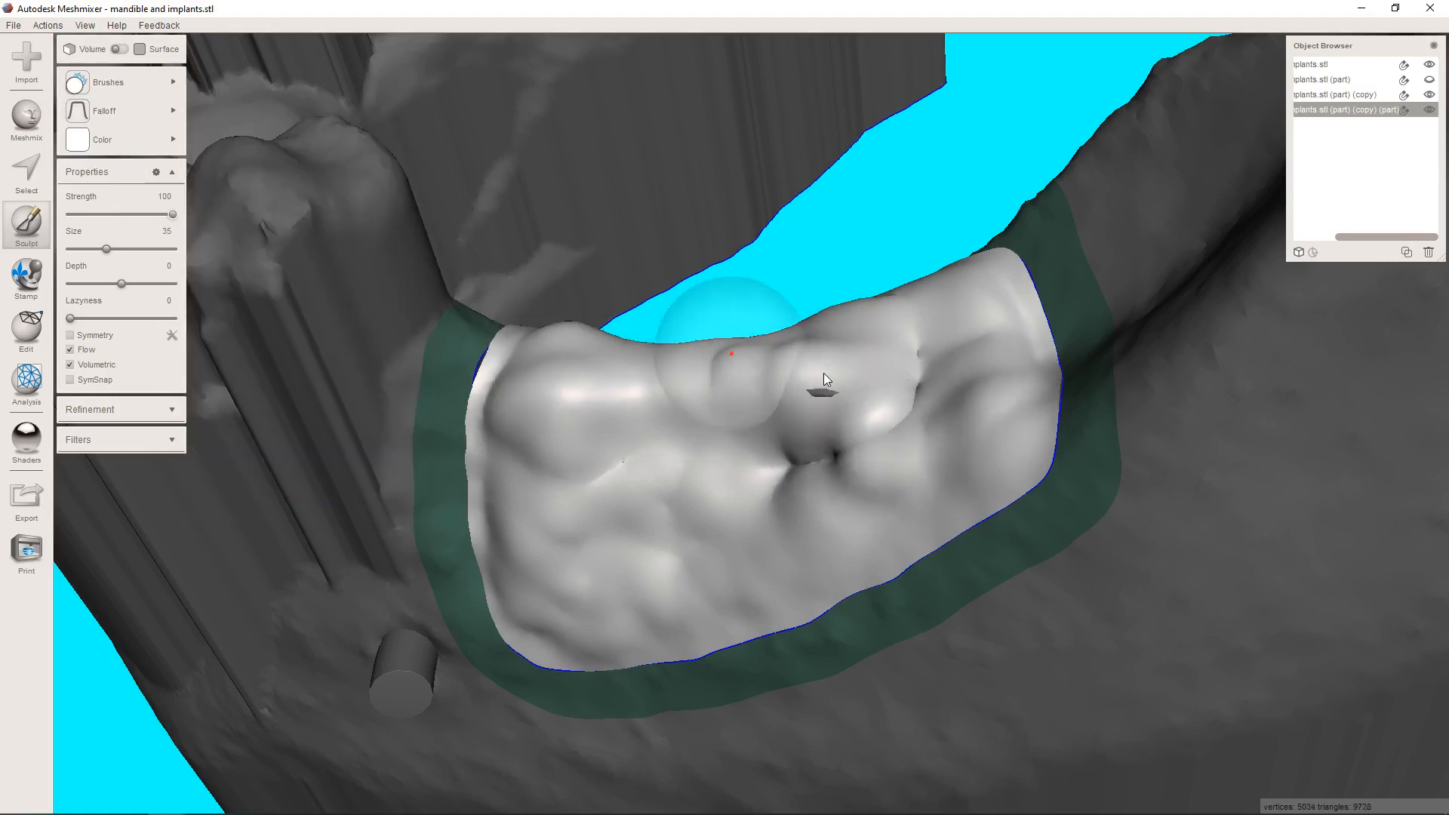
mouse_move(823, 373)
mouse_down()
mouse_move(917, 378)
mouse_move(809, 474)
mouse_move(818, 402)
mouse_move(549, 414)
mouse_move(604, 474)
mouse_move(550, 581)
mouse_move(584, 606)
mouse_move(785, 559)
mouse_move(972, 353)
mouse_move(852, 458)
mouse_up()
right_drag(853, 458, 871, 507)
mouse_move(871, 507)
mouse_down()
mouse_move(971, 533)
mouse_move(899, 585)
mouse_move(518, 612)
mouse_move(522, 502)
mouse_move(501, 516)
mouse_move(500, 414)
mouse_move(560, 338)
mouse_move(601, 347)
mouse_up()
right_drag(600, 347, 600, 527)
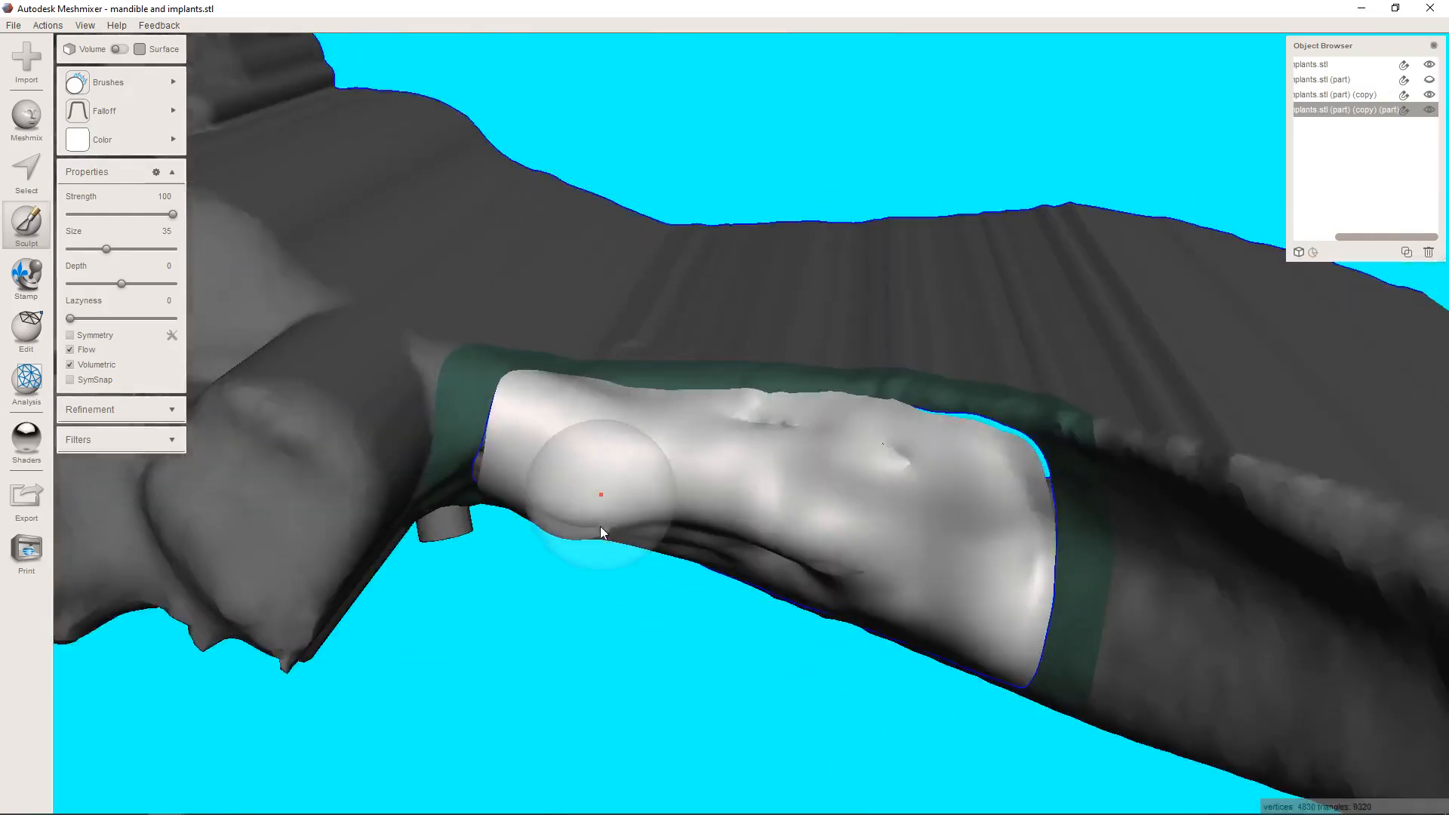
Continue smoothing the patch's tongue side, rear end and the dent on its cheek side at strength 100.
mouse_move(708, 431)
mouse_down()
mouse_move(981, 474)
mouse_move(995, 498)
mouse_up()
right_drag(922, 549, 957, 447)
mouse_move(960, 449)
mouse_down()
mouse_move(1019, 534)
mouse_move(1003, 556)
mouse_up()
mouse_move(1003, 556)
right_down()
mouse_move(944, 382)
mouse_move(912, 409)
mouse_move(940, 385)
right_up()
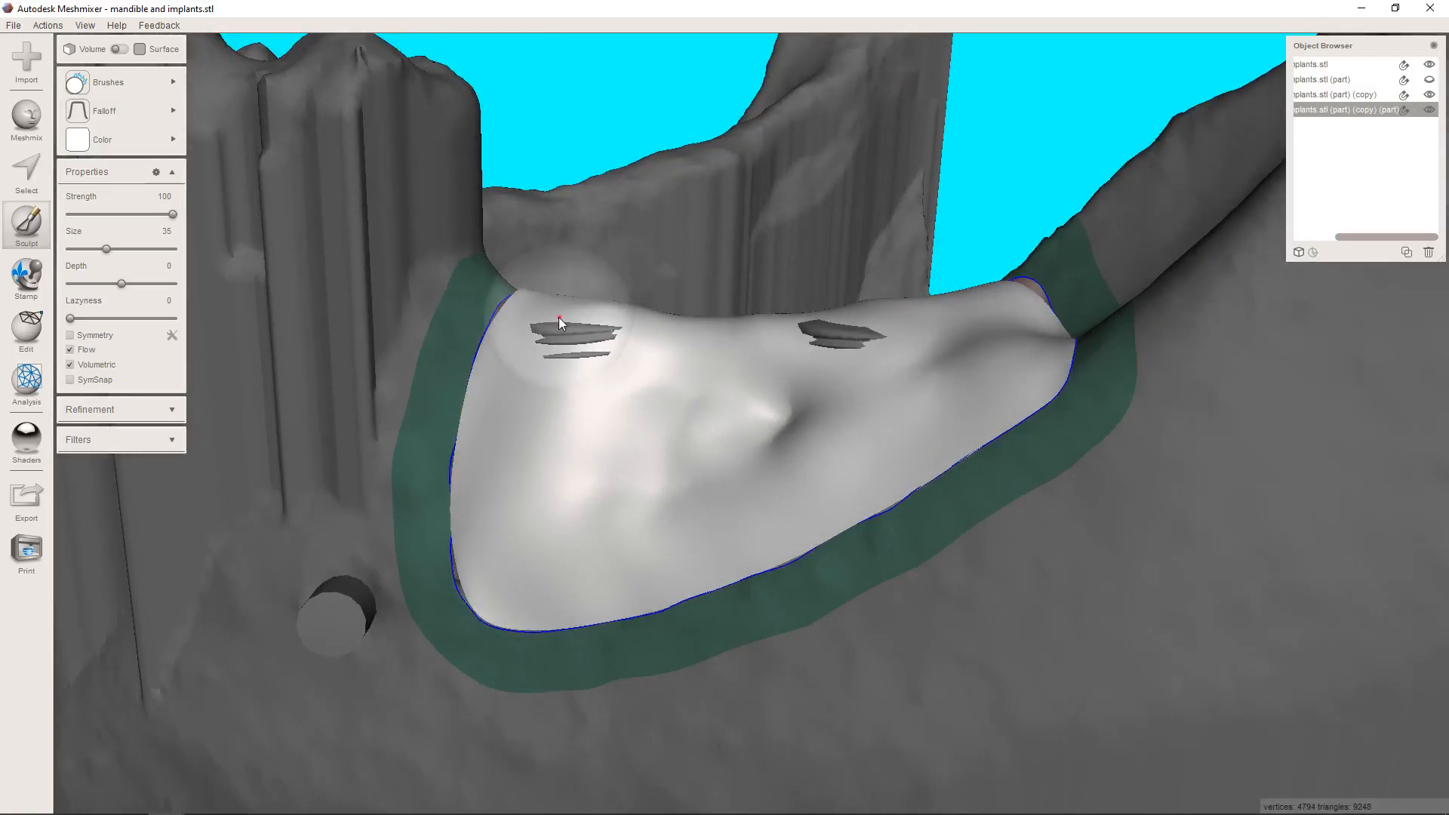
drag(645, 312, 664, 320)
mouse_move(741, 435)
mouse_down()
mouse_move(761, 407)
mouse_move(696, 449)
mouse_move(608, 453)
mouse_up()
Add volume to the cheek side and crest of the patch over both implants with the Inflate brush at strength 53.
mouse_move(151, 87)
click(229, 202)
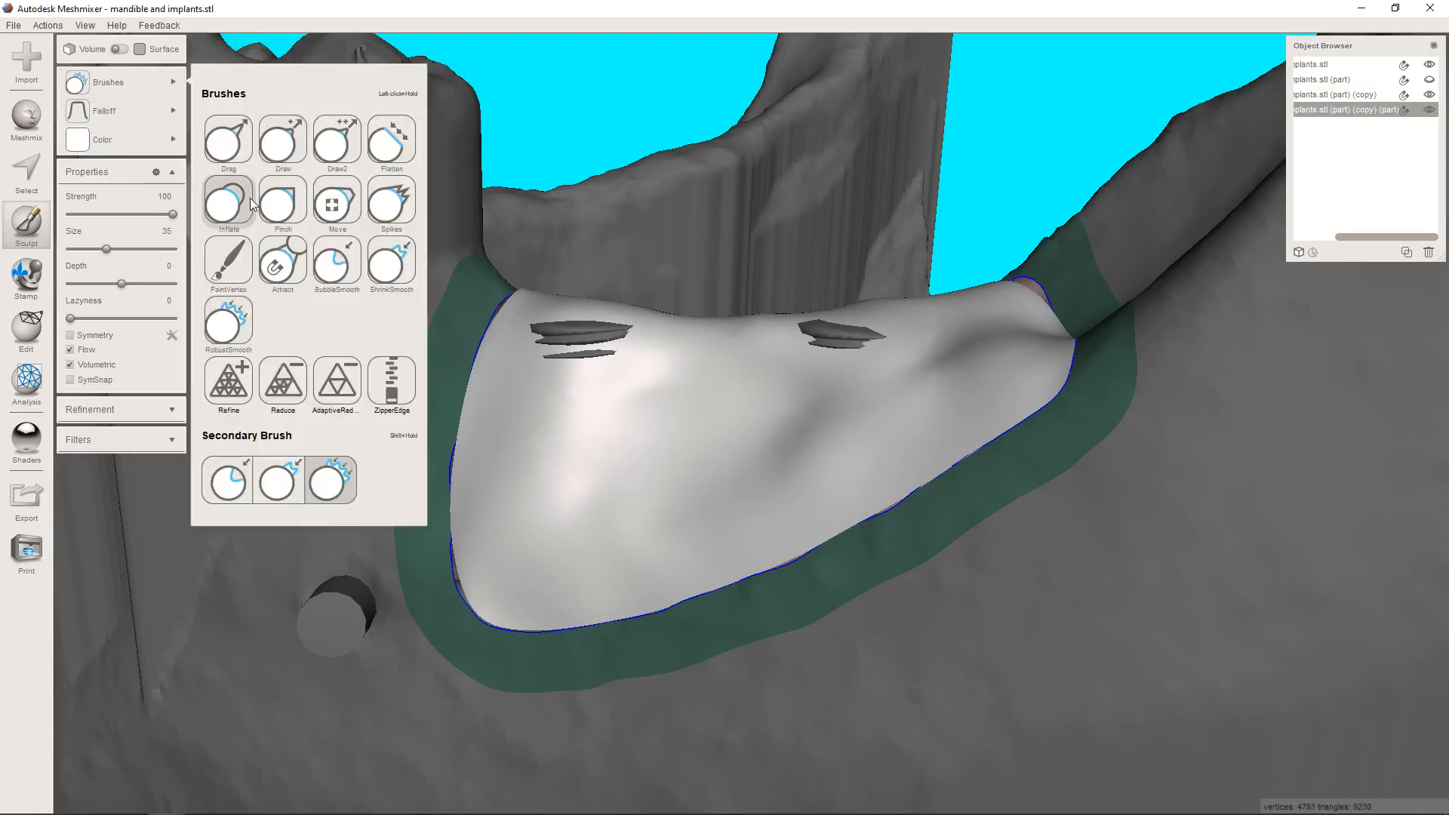
right_drag(536, 258, 559, 464)
mouse_move(610, 465)
mouse_down()
mouse_move(940, 482)
mouse_move(977, 522)
mouse_move(908, 488)
mouse_move(615, 474)
mouse_move(604, 517)
mouse_up()
right_drag(603, 517, 935, 321)
drag(935, 317, 668, 307)
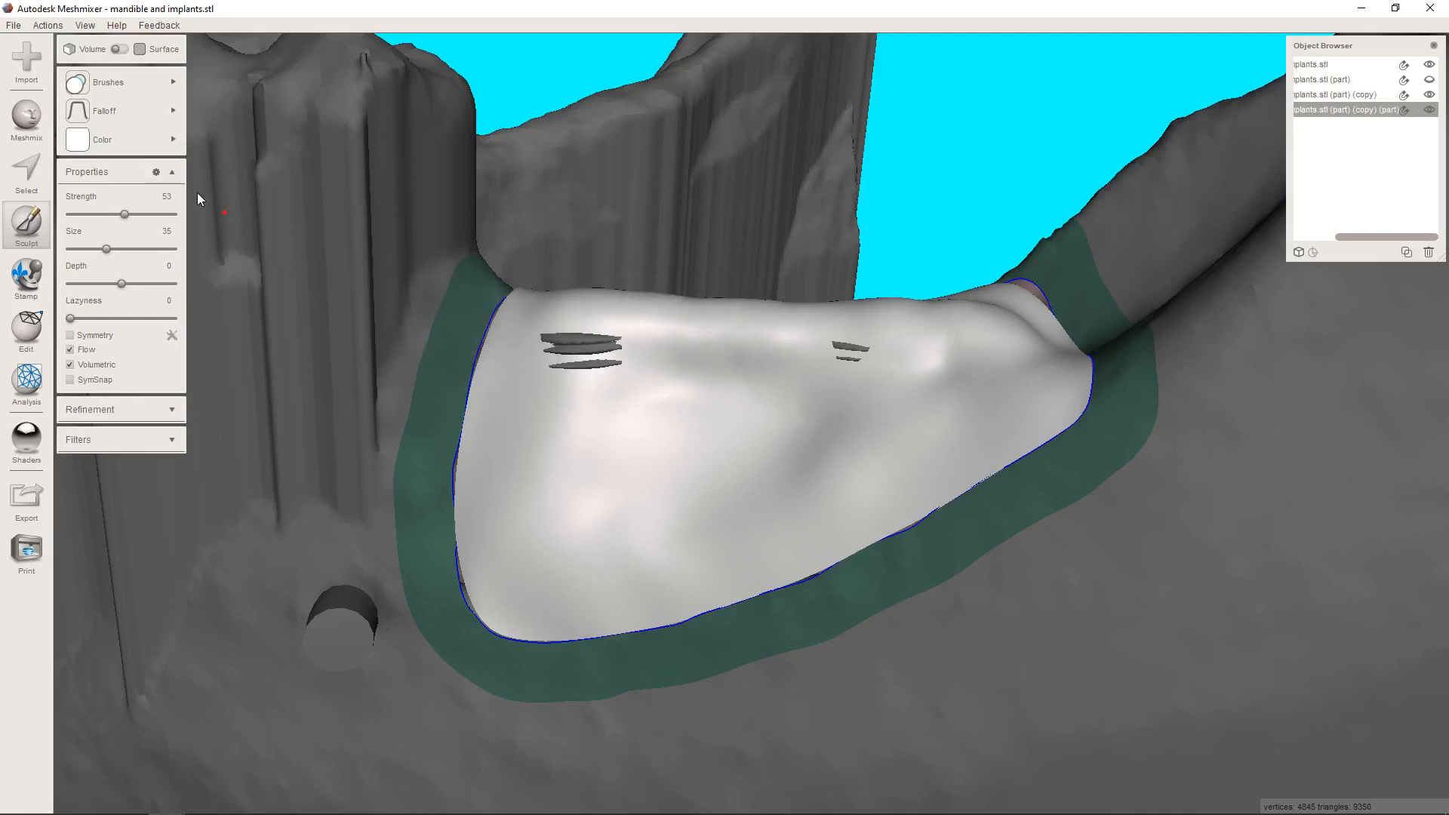
Smooth the newly inflated crest and tongue side of the patch with the RobustSmooth brush at strength 100.
mouse_move(170, 84)
click(228, 323)
mouse_move(653, 332)
right_down()
mouse_move(645, 397)
mouse_move(960, 475)
right_up()
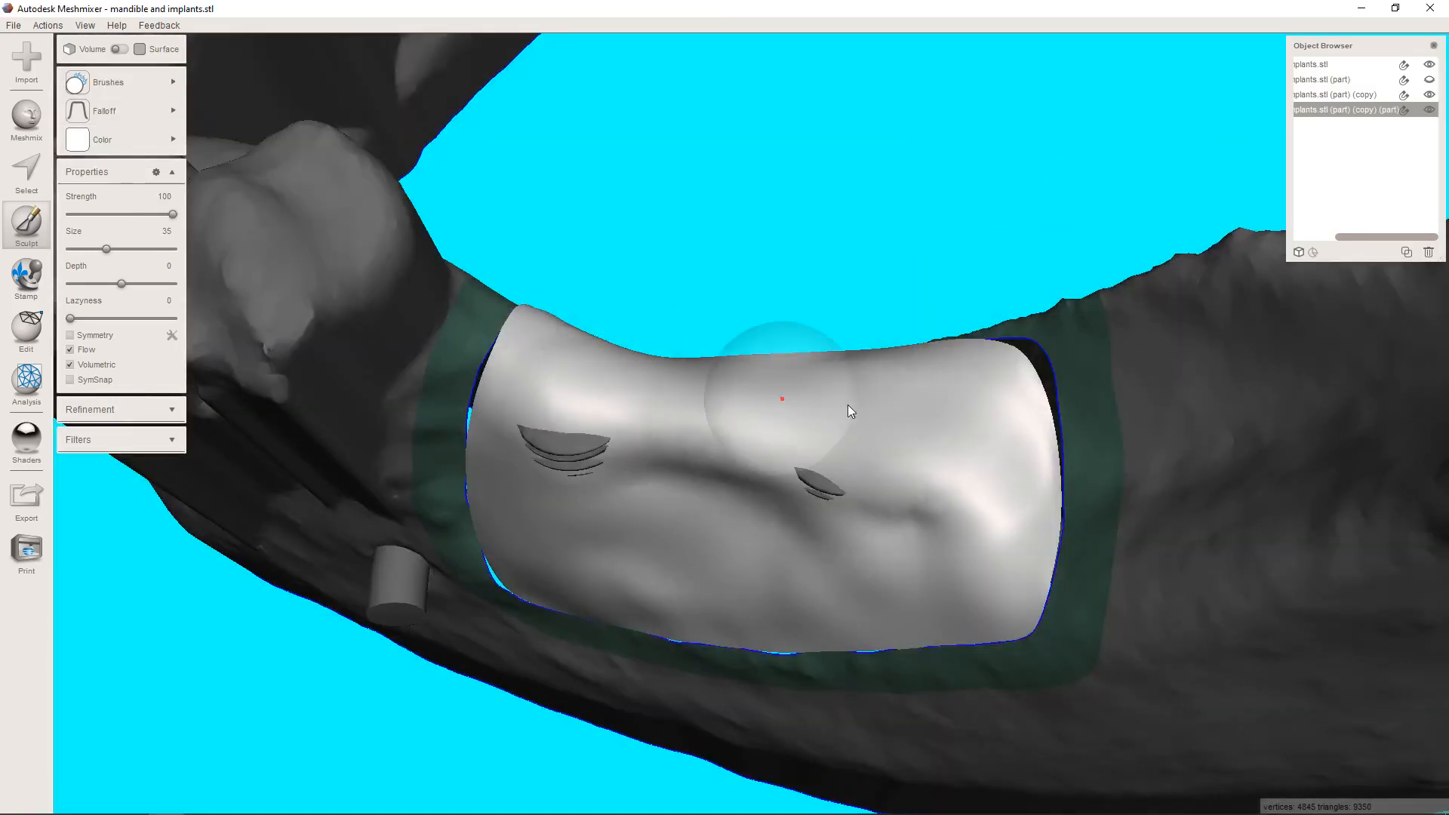
right_drag(850, 406, 857, 492)
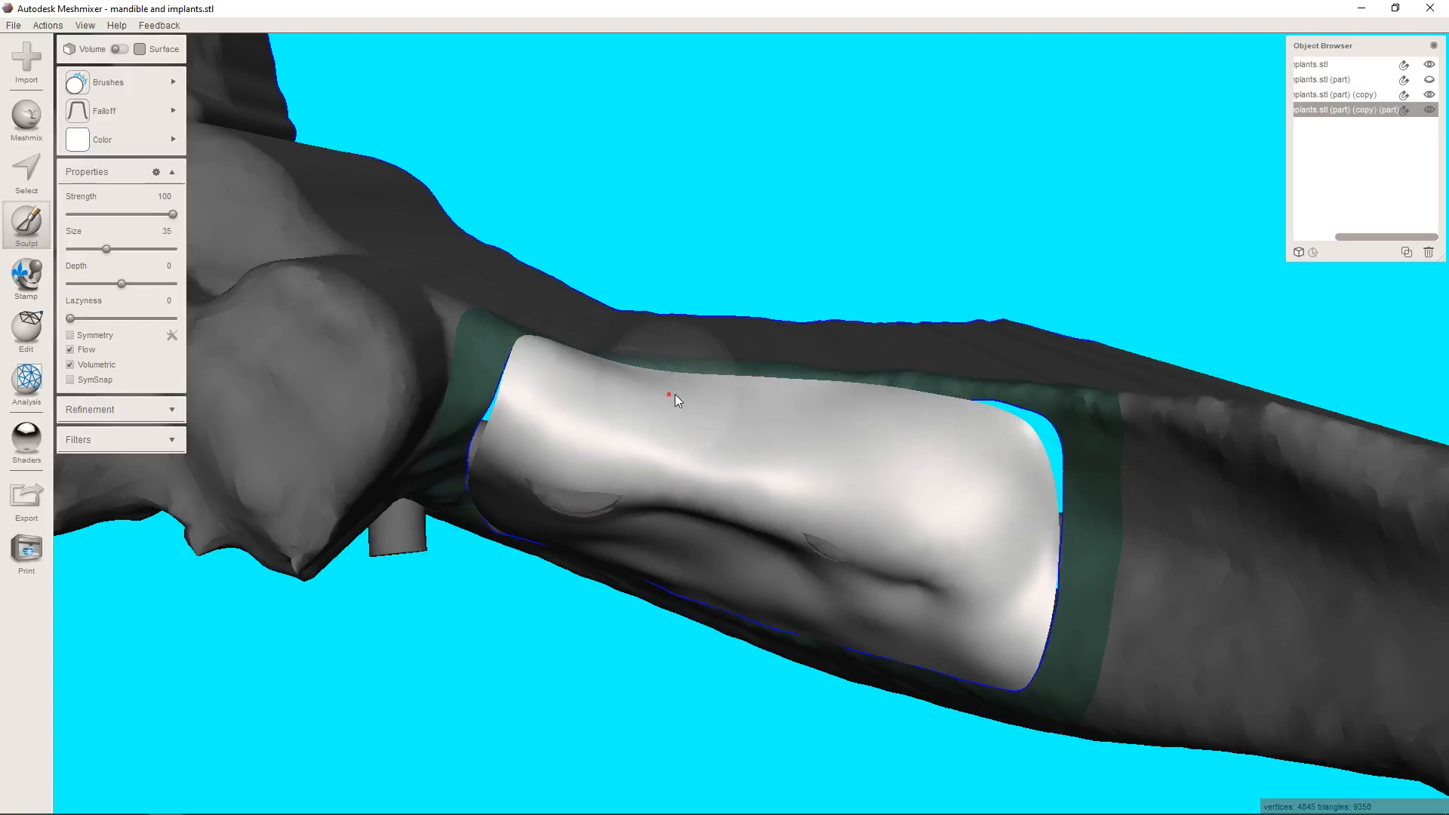
right_drag(677, 394, 614, 395)
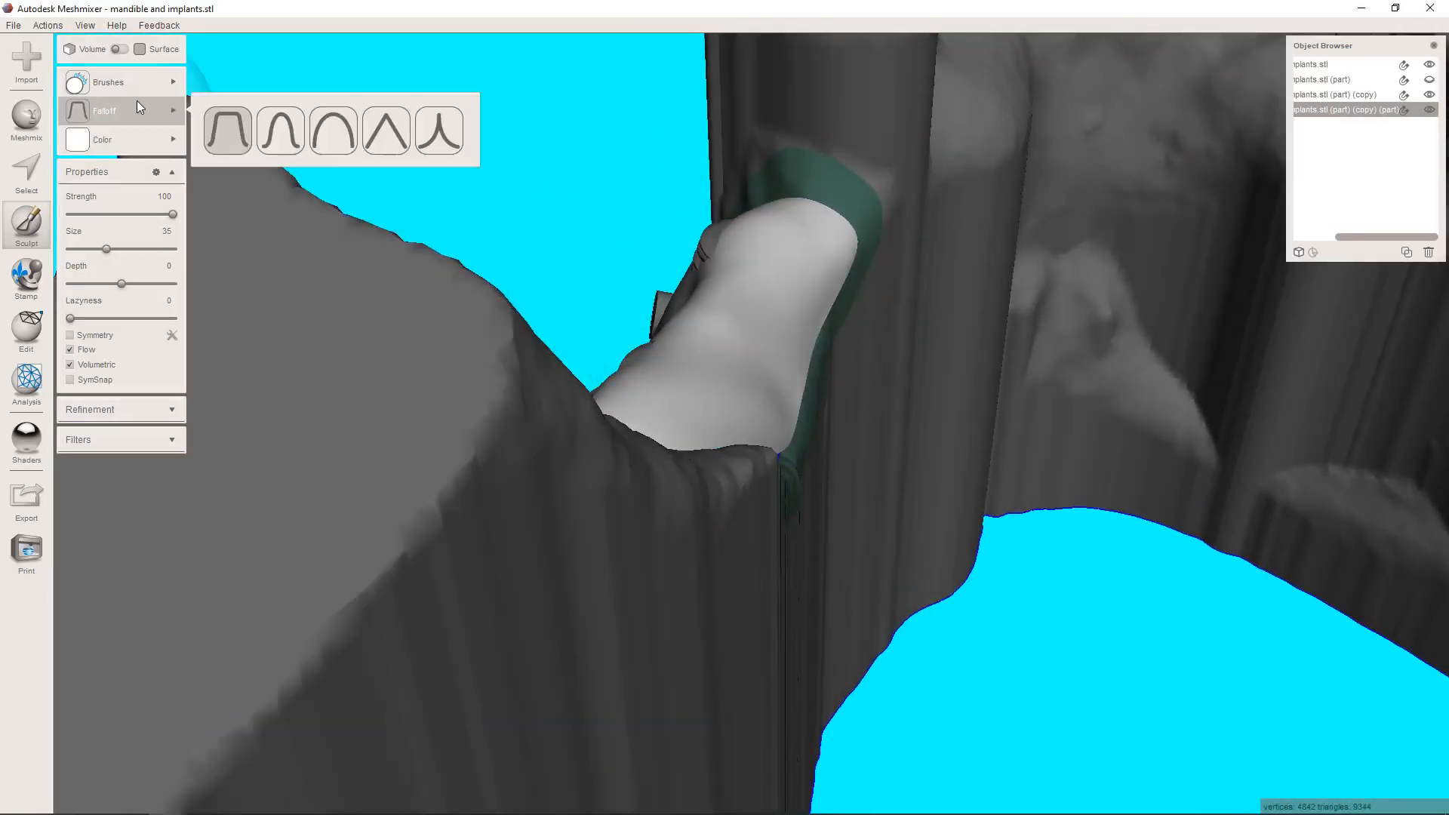
Thicken the tongue-side edge of the patch with the Inflate brush at strength 53 and size 35.
mouse_move(128, 81)
click(229, 201)
mouse_move(801, 266)
mouse_down()
mouse_move(835, 224)
mouse_move(723, 421)
mouse_move(786, 306)
mouse_up()
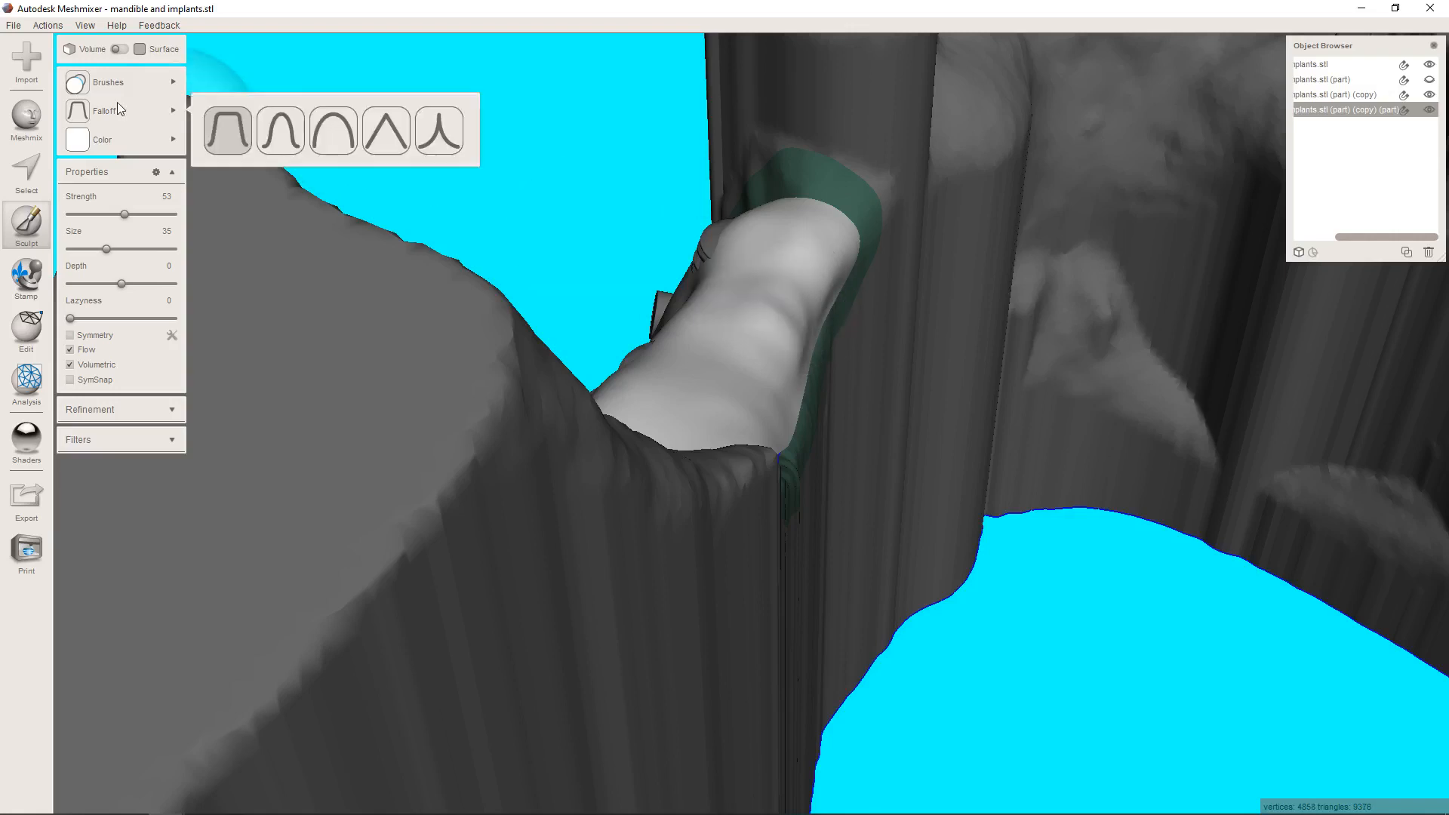
Even out the thickened tongue-side edge and the patch's cheek side with the RobustSmooth brush at strength 100.
mouse_move(124, 83)
click(225, 322)
mouse_move(680, 427)
mouse_down()
mouse_move(771, 366)
mouse_move(816, 272)
mouse_move(776, 327)
mouse_move(830, 281)
mouse_up()
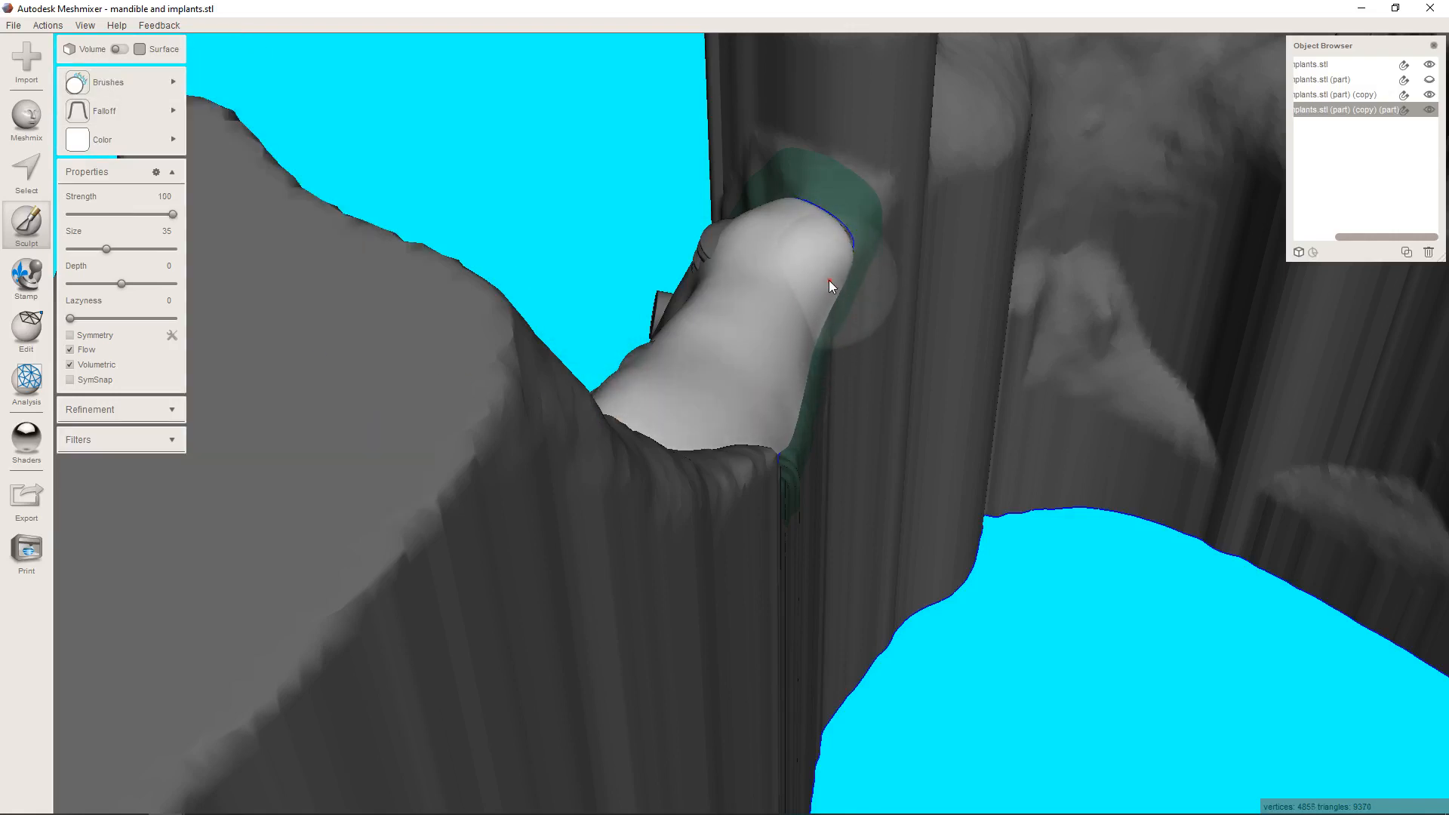
mouse_move(833, 279)
right_down()
mouse_move(761, 375)
mouse_move(1082, 398)
mouse_move(1068, 453)
right_up()
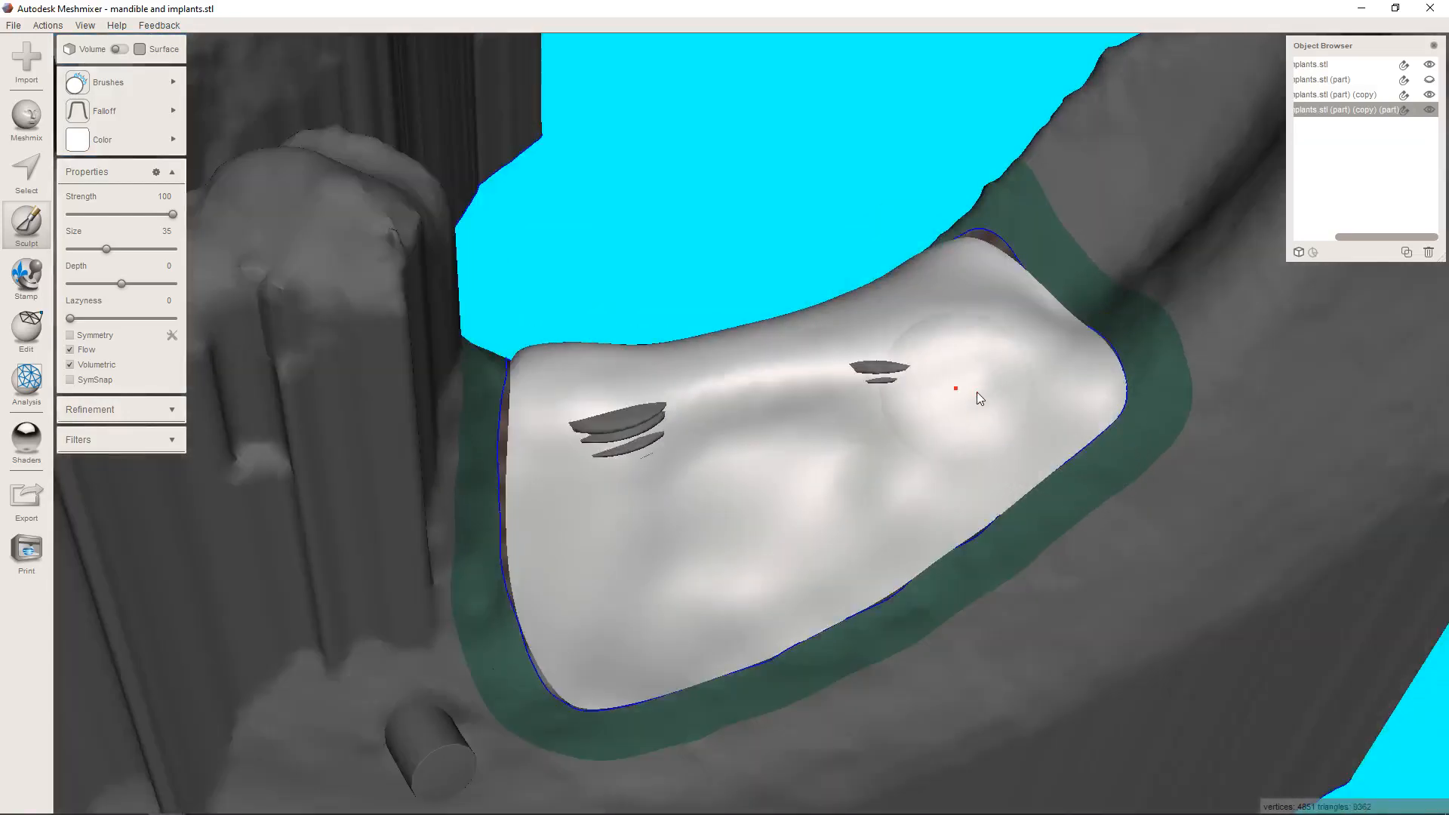
Build up the patch over the spots where both implants poke through, using the Inflate brush at strength 53.
mouse_move(153, 133)
mouse_move(151, 83)
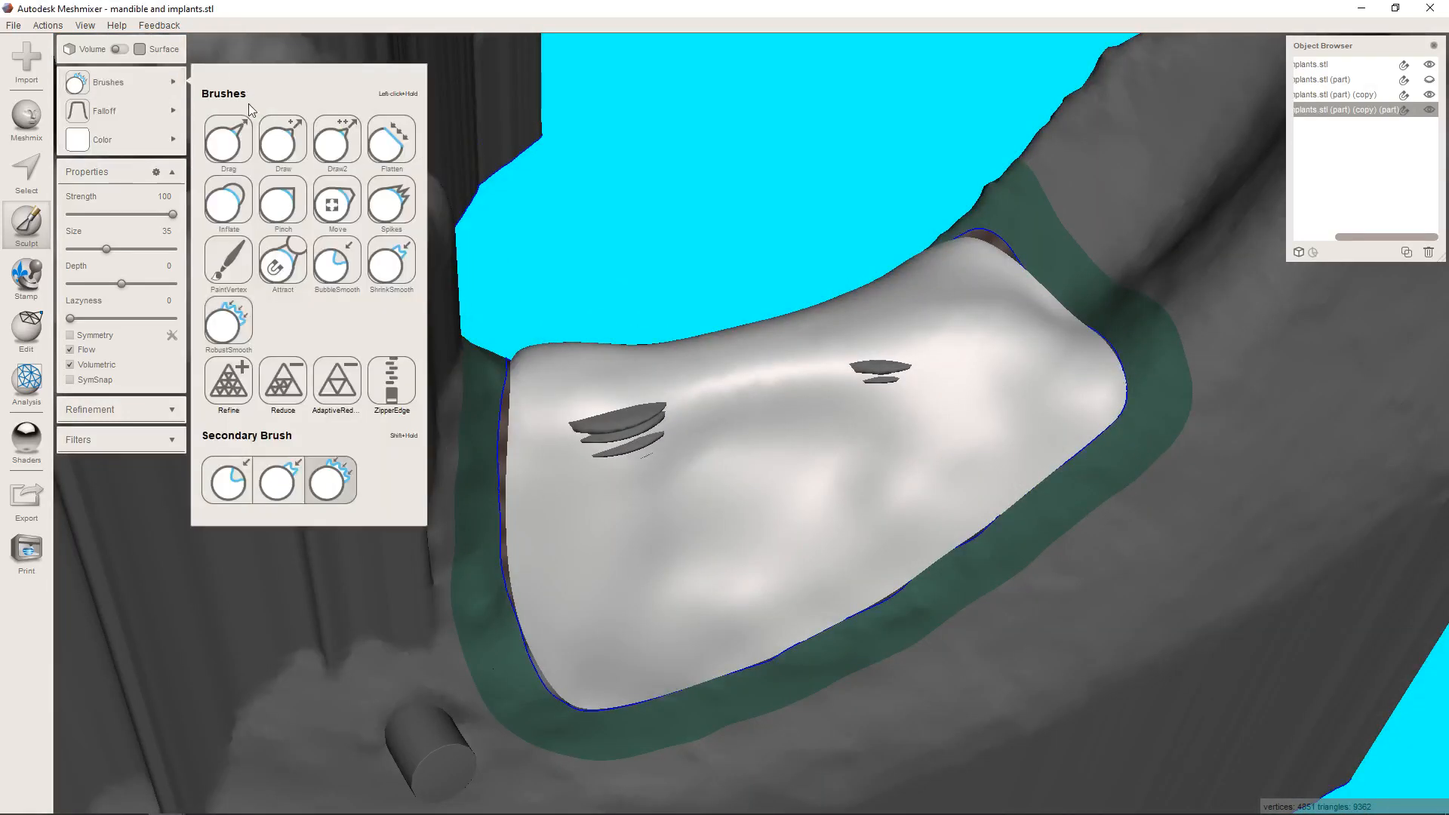
click(238, 228)
mouse_move(729, 439)
mouse_down()
mouse_move(857, 430)
mouse_move(641, 465)
mouse_move(639, 445)
mouse_move(1043, 365)
mouse_move(581, 472)
mouse_move(930, 383)
mouse_move(600, 455)
mouse_move(873, 409)
mouse_move(780, 423)
mouse_move(822, 453)
mouse_up()
mouse_move(822, 452)
right_down()
mouse_move(1003, 501)
mouse_move(885, 594)
mouse_move(902, 591)
mouse_move(812, 524)
right_up()
mouse_move(870, 314)
mouse_down()
mouse_move(800, 498)
mouse_move(741, 582)
mouse_move(812, 672)
mouse_move(903, 350)
mouse_move(932, 171)
mouse_move(893, 530)
mouse_move(785, 649)
mouse_move(804, 491)
mouse_move(886, 241)
mouse_move(822, 519)
mouse_move(845, 420)
mouse_move(883, 430)
mouse_move(793, 637)
mouse_move(876, 693)
mouse_move(669, 603)
mouse_move(641, 508)
mouse_move(672, 485)
mouse_move(656, 435)
mouse_move(811, 199)
mouse_move(922, 227)
mouse_move(844, 474)
mouse_move(373, 214)
mouse_up()
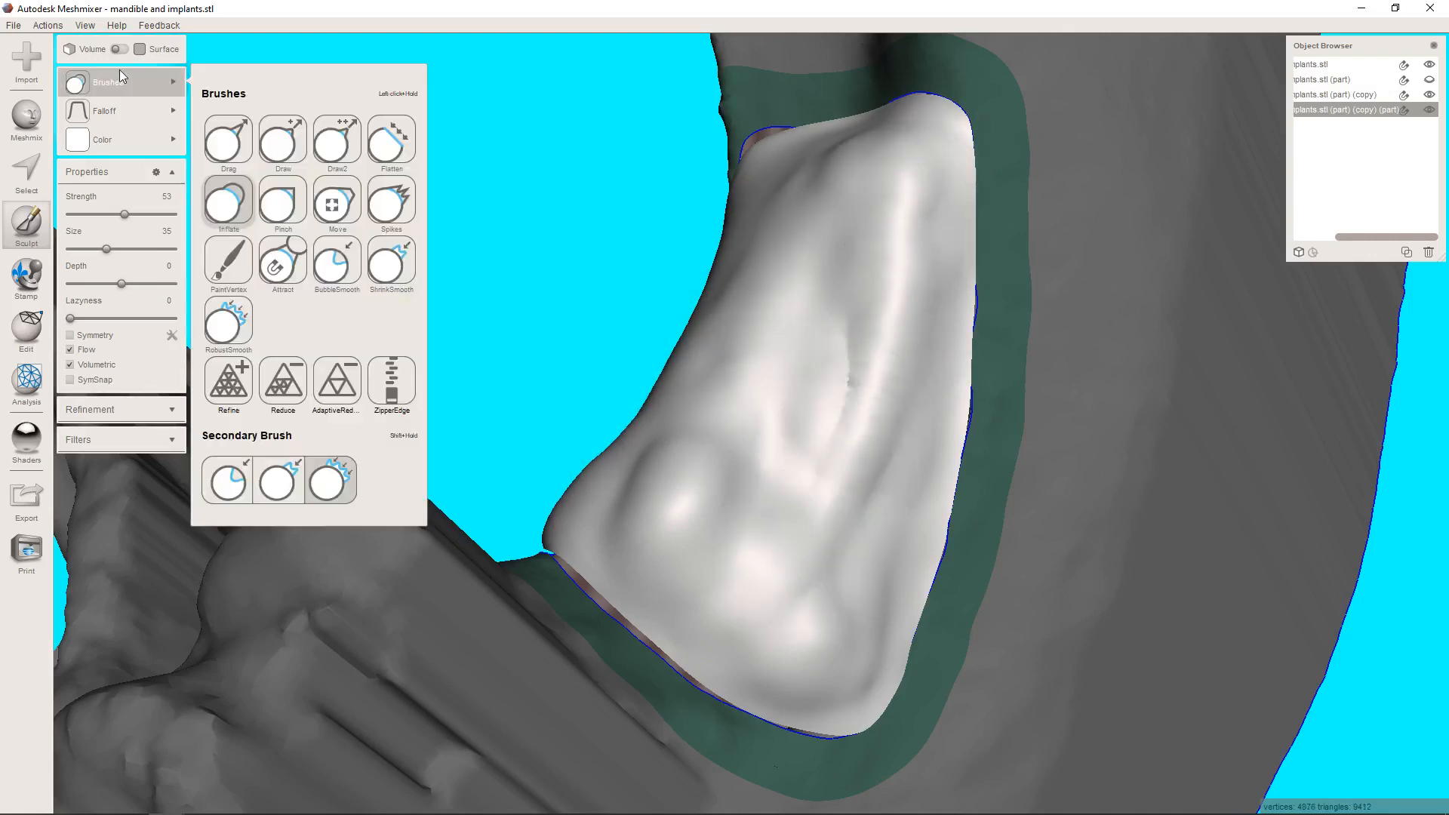
Smooth the freshly inflated bumps along the patch's crest and sides with the RobustSmooth brush at strength 100.
mouse_move(179, 88)
click(206, 340)
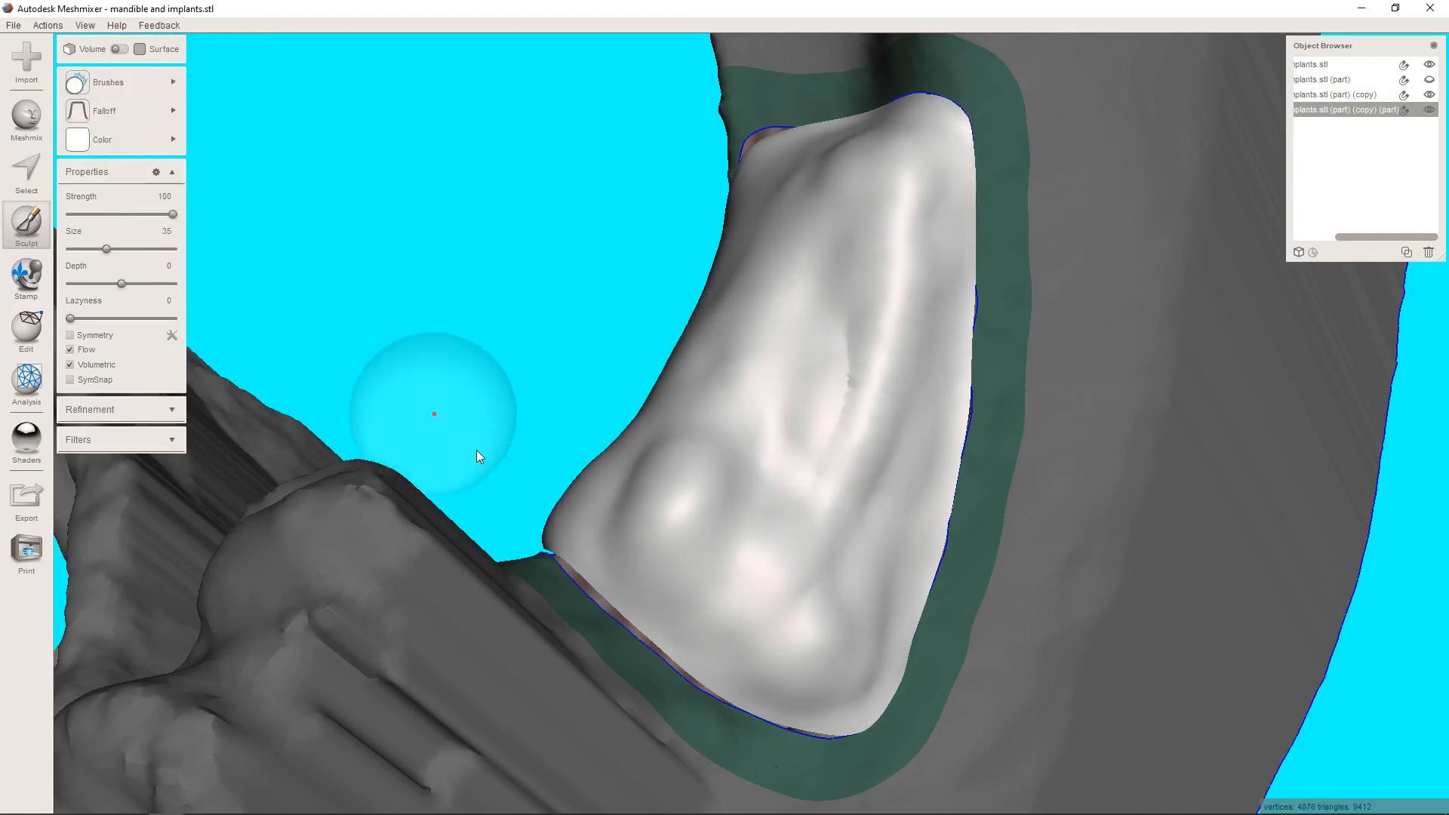
mouse_move(477, 450)
mouse_down()
mouse_move(705, 506)
mouse_move(619, 476)
mouse_move(755, 650)
mouse_move(821, 625)
mouse_move(832, 489)
mouse_move(898, 347)
mouse_move(886, 138)
mouse_move(824, 152)
mouse_move(846, 151)
mouse_up()
right_drag(806, 240, 874, 306)
mouse_move(875, 307)
mouse_down()
mouse_move(926, 227)
mouse_move(851, 301)
mouse_move(845, 349)
mouse_move(919, 373)
mouse_move(908, 444)
mouse_move(771, 559)
mouse_move(649, 590)
mouse_up()
right_drag(650, 590, 726, 575)
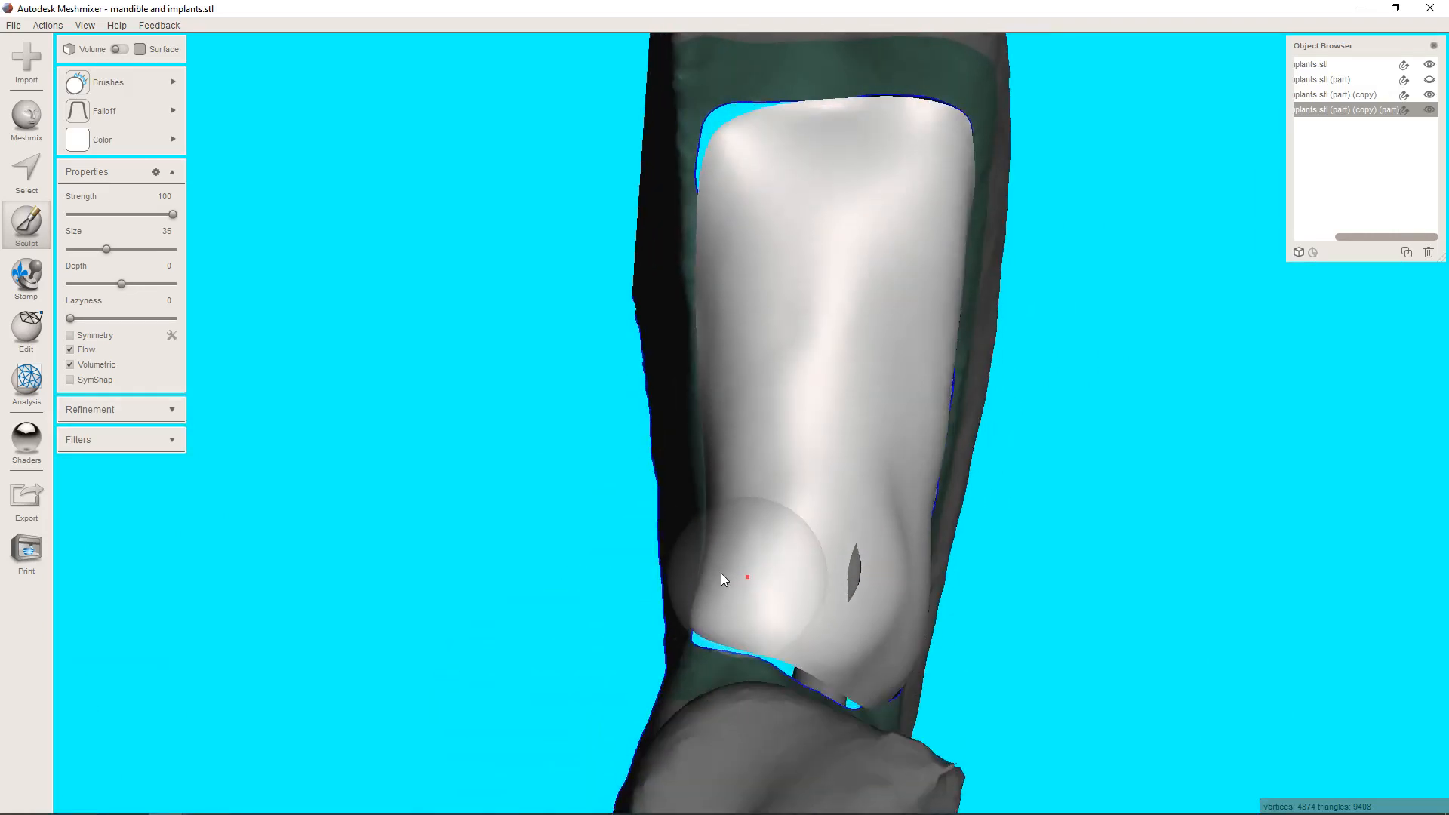
mouse_move(742, 637)
right_down()
mouse_move(786, 569)
mouse_move(754, 507)
mouse_move(809, 517)
mouse_move(749, 447)
mouse_move(623, 504)
right_up()
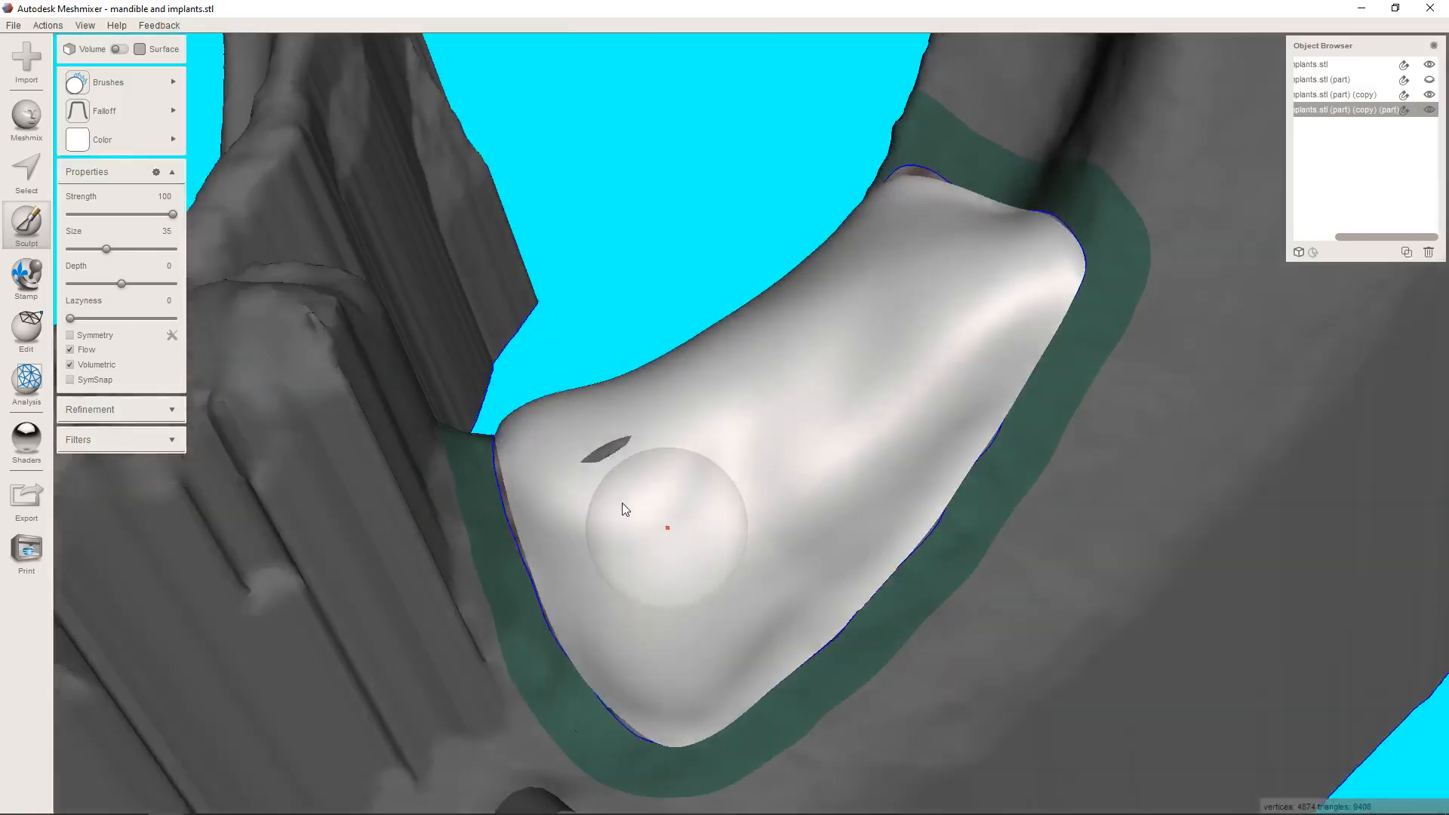
Cover the implant still exposed near the teeth and thicken the patch's cheek side and crest with the Inflate brush at strength 53.
mouse_move(143, 82)
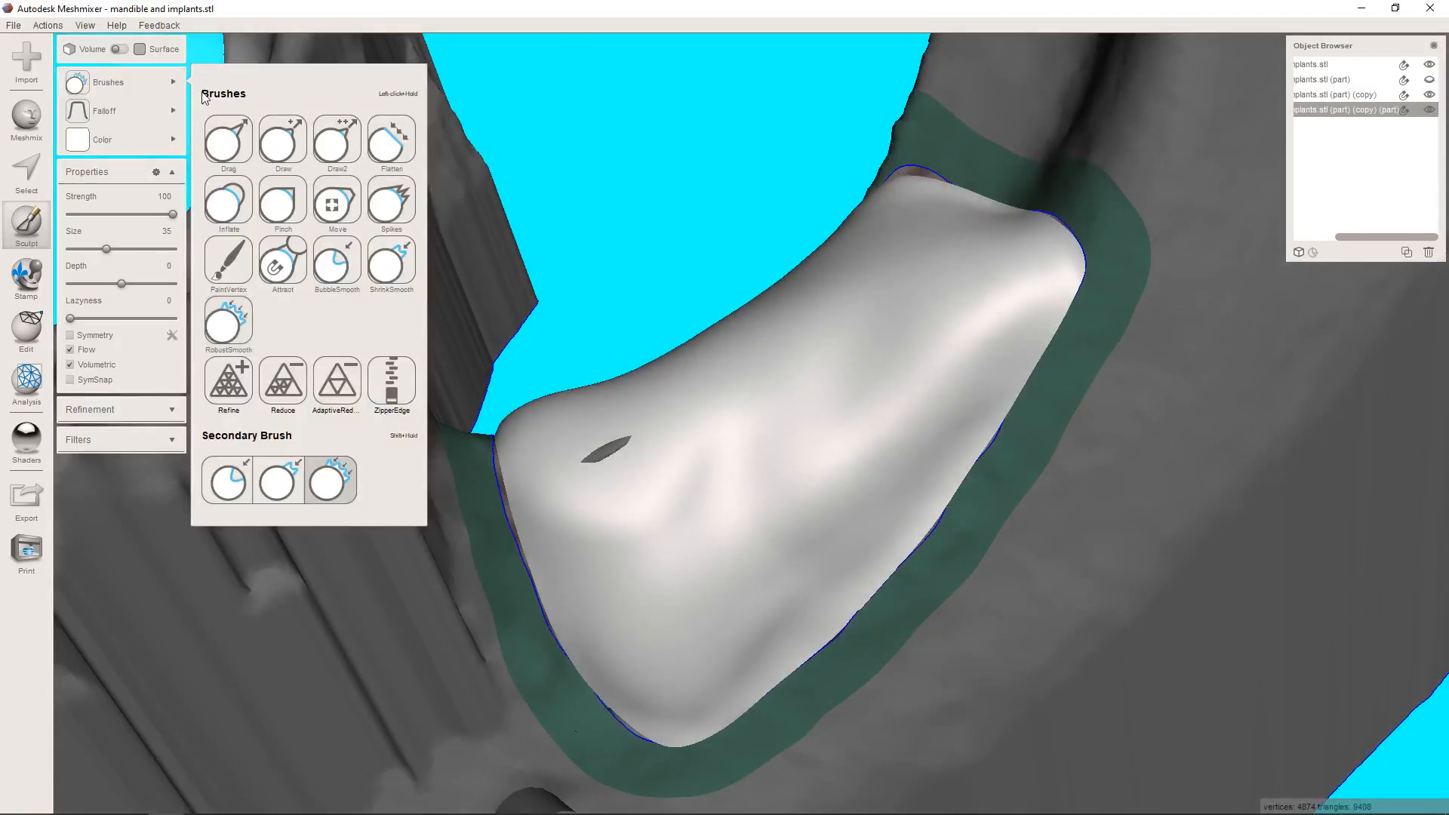
click(246, 212)
drag(786, 439, 665, 520)
mouse_move(822, 517)
right_down()
mouse_move(916, 494)
mouse_move(910, 537)
right_up()
mouse_move(930, 318)
mouse_down()
mouse_move(853, 362)
mouse_move(736, 519)
mouse_move(979, 310)
mouse_move(756, 547)
mouse_move(923, 378)
mouse_move(910, 506)
mouse_move(988, 483)
mouse_move(808, 663)
mouse_move(886, 599)
mouse_move(857, 625)
mouse_move(852, 487)
mouse_move(967, 448)
mouse_move(767, 729)
mouse_move(868, 660)
mouse_up()
mouse_move(868, 660)
right_down()
mouse_move(859, 528)
mouse_move(745, 600)
right_up()
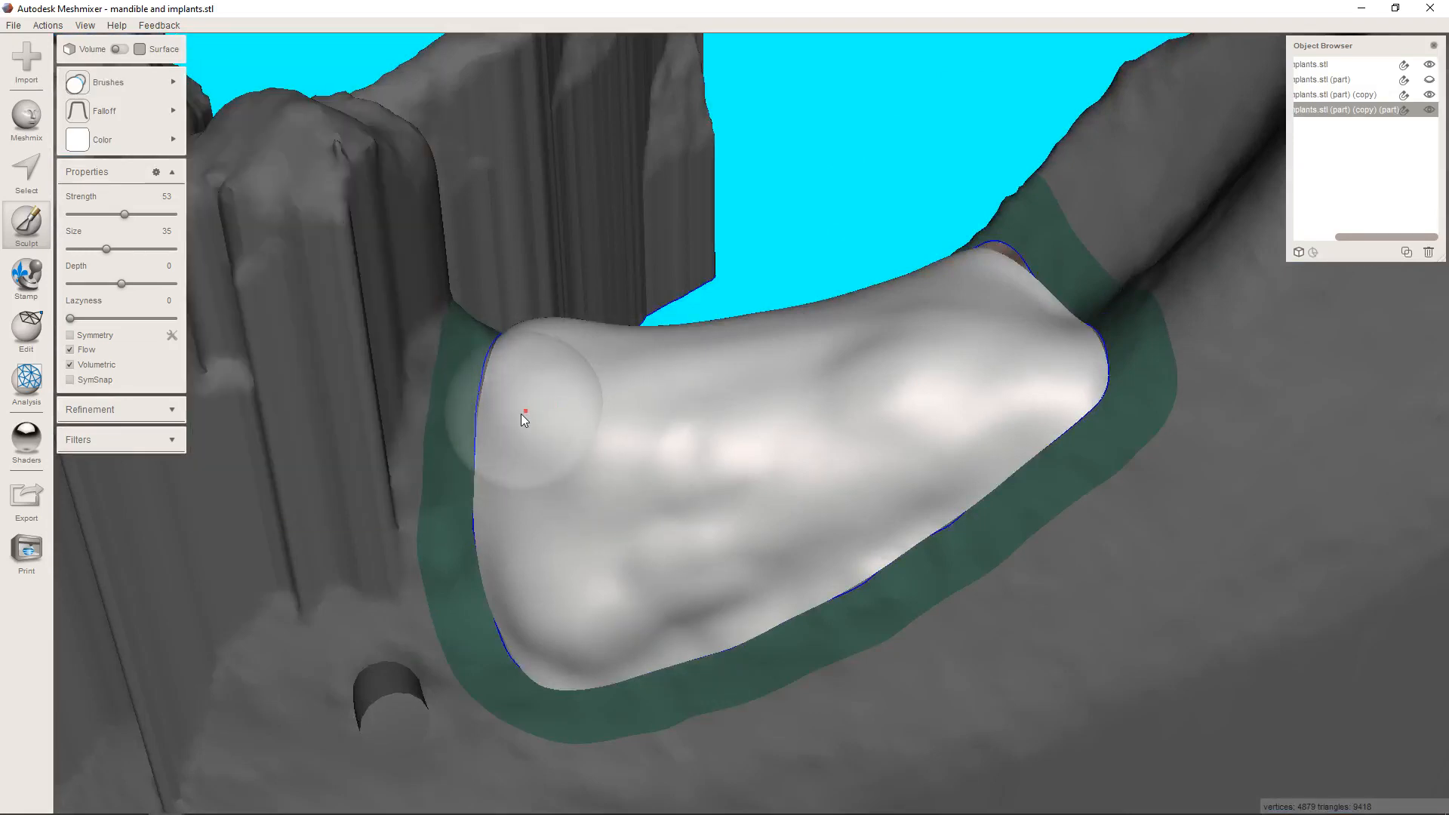
mouse_move(603, 352)
mouse_down()
mouse_move(836, 359)
mouse_move(797, 353)
mouse_up()
right_drag(797, 354, 926, 400)
drag(1000, 316, 876, 345)
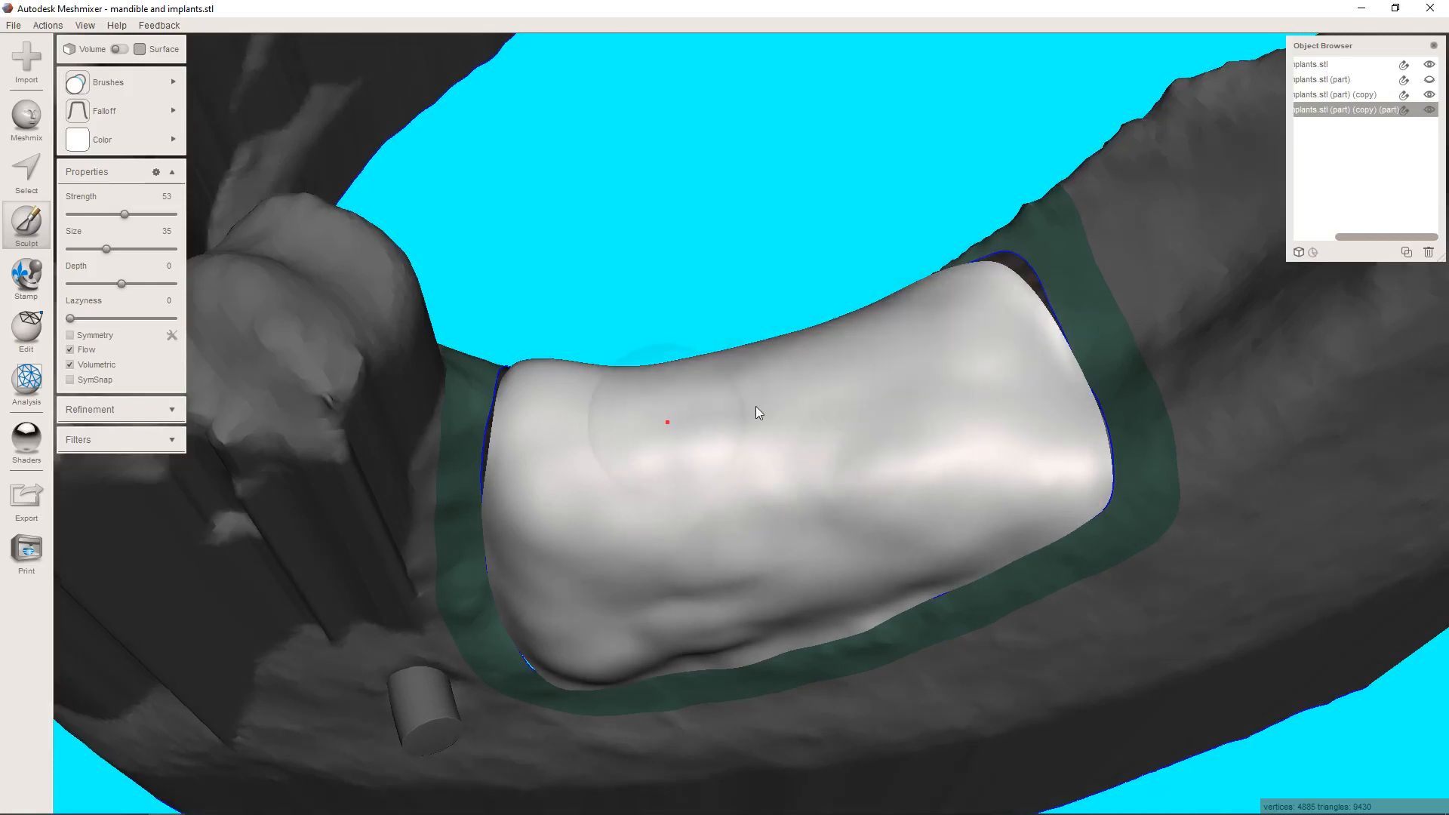
mouse_move(921, 550)
right_down()
mouse_move(916, 463)
mouse_move(943, 400)
right_up()
mouse_move(944, 400)
mouse_down()
mouse_move(806, 494)
mouse_move(649, 552)
mouse_move(567, 511)
mouse_move(768, 509)
mouse_up()
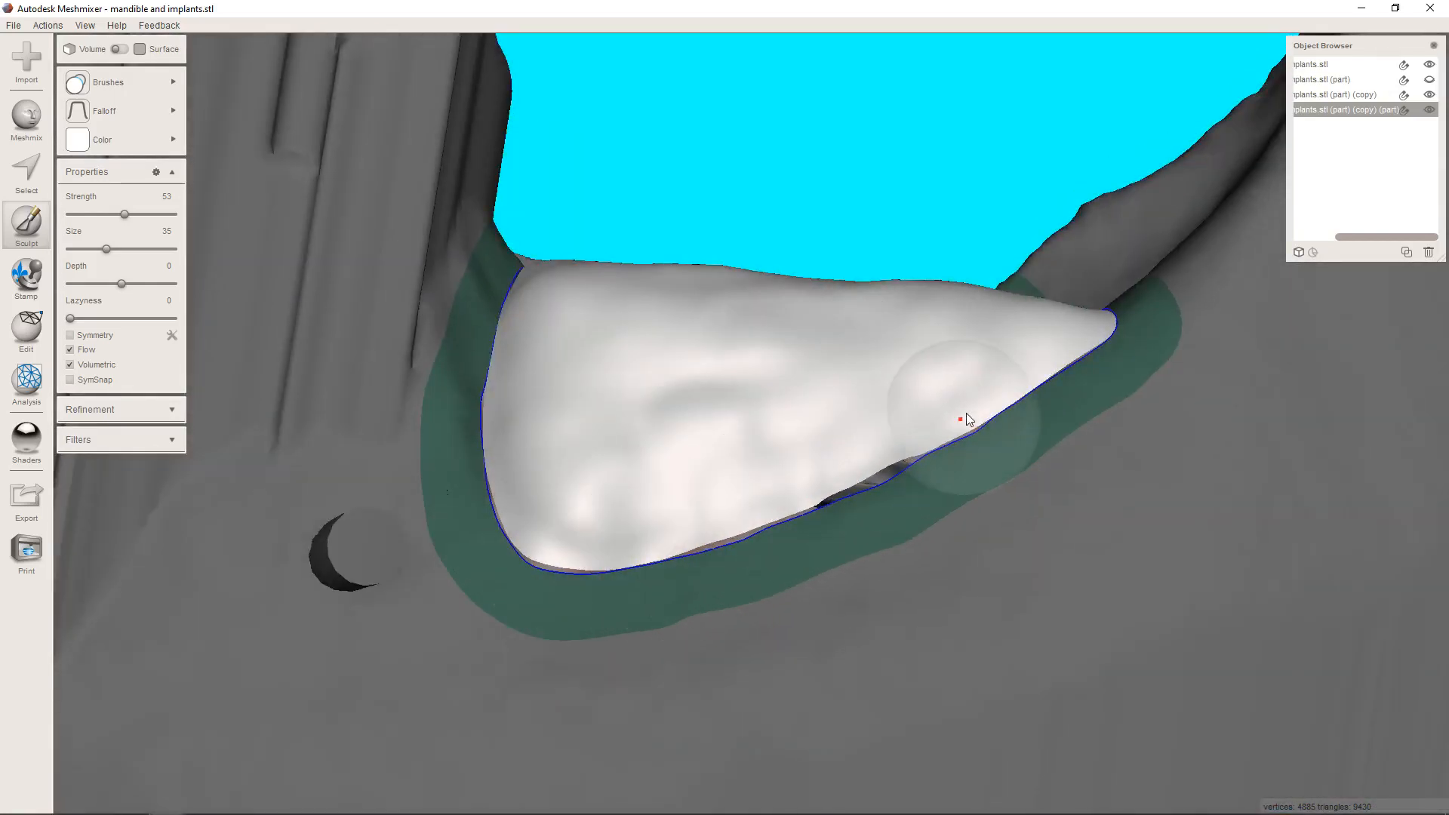
Even out the cheek side, crest and end corners of the patch with the RobustSmooth brush at strength 100 and size 35.
click(108, 81)
click(229, 324)
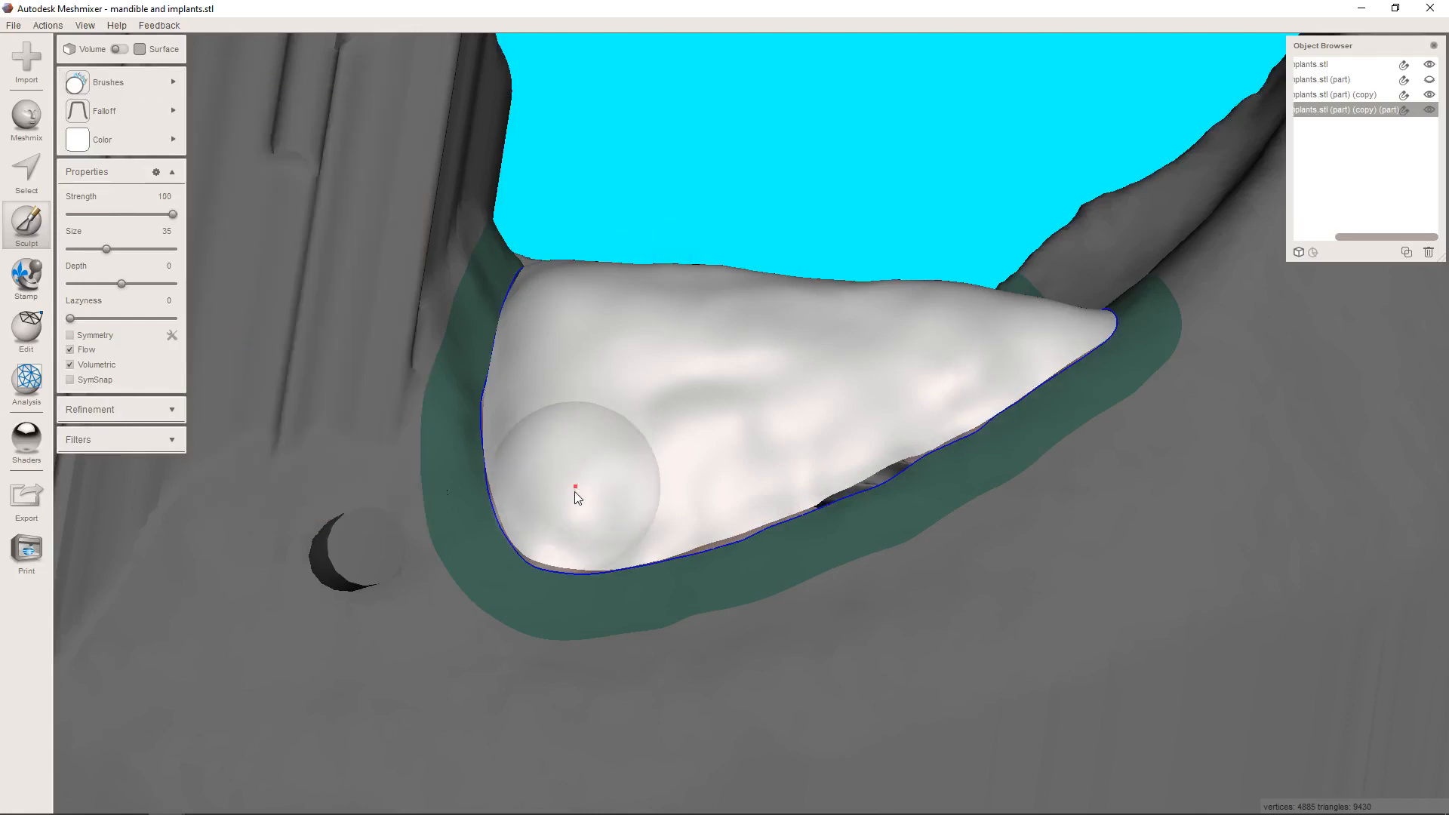
mouse_move(663, 421)
mouse_down()
mouse_move(770, 365)
mouse_move(818, 460)
mouse_move(958, 365)
mouse_move(913, 368)
mouse_move(932, 285)
mouse_up()
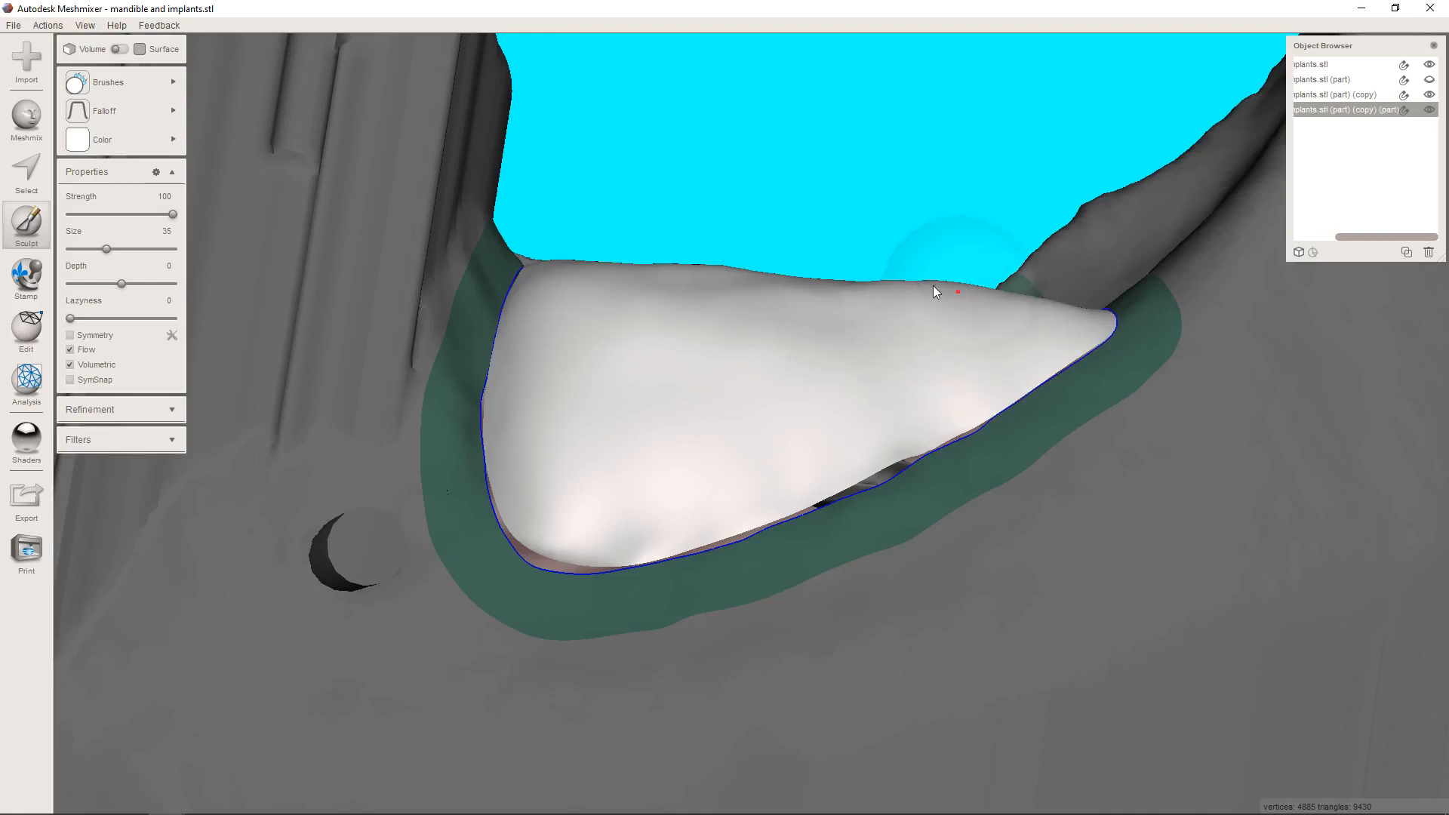
mouse_move(978, 282)
right_down()
mouse_move(971, 367)
mouse_move(994, 412)
right_up()
mouse_move(1027, 406)
mouse_down()
mouse_move(558, 441)
mouse_move(818, 462)
mouse_move(601, 527)
mouse_move(961, 336)
mouse_move(1030, 346)
mouse_move(1075, 430)
mouse_move(1028, 340)
mouse_up()
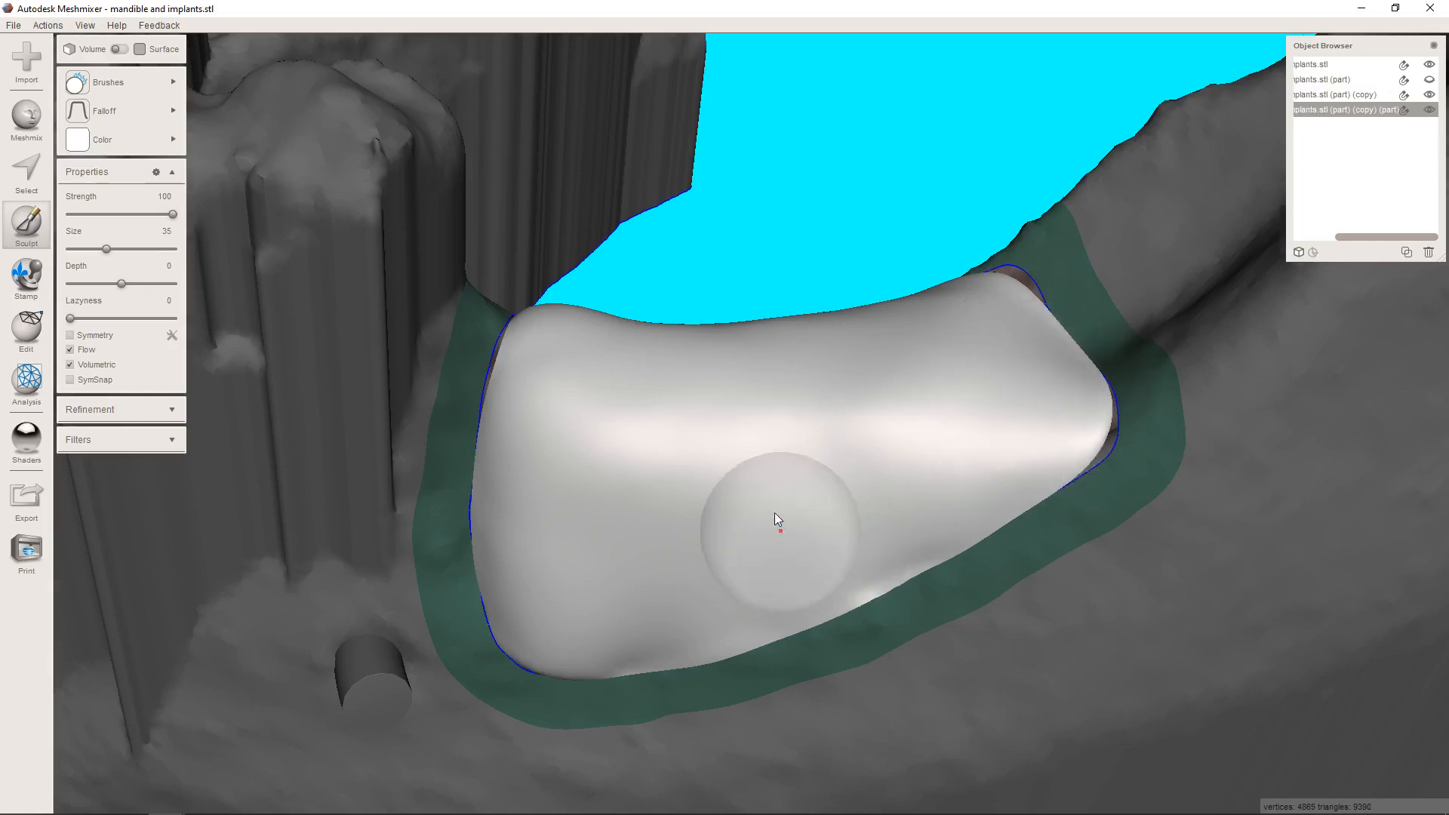
mouse_move(777, 517)
right_down()
mouse_move(847, 398)
mouse_move(769, 483)
mouse_move(810, 659)
mouse_move(817, 589)
mouse_move(577, 387)
right_up()
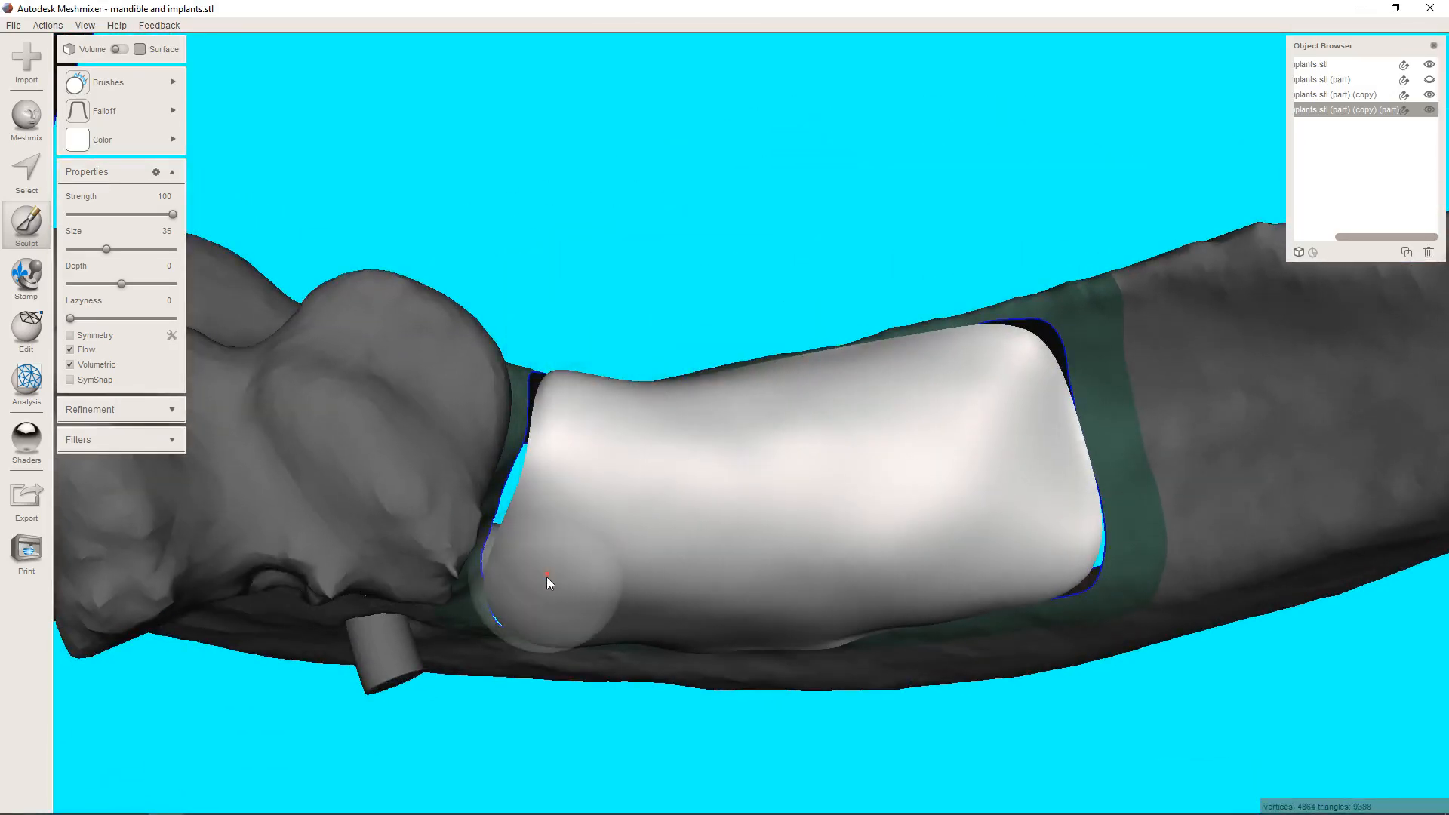
mouse_move(646, 591)
right_down()
mouse_move(645, 420)
mouse_move(967, 532)
right_up()
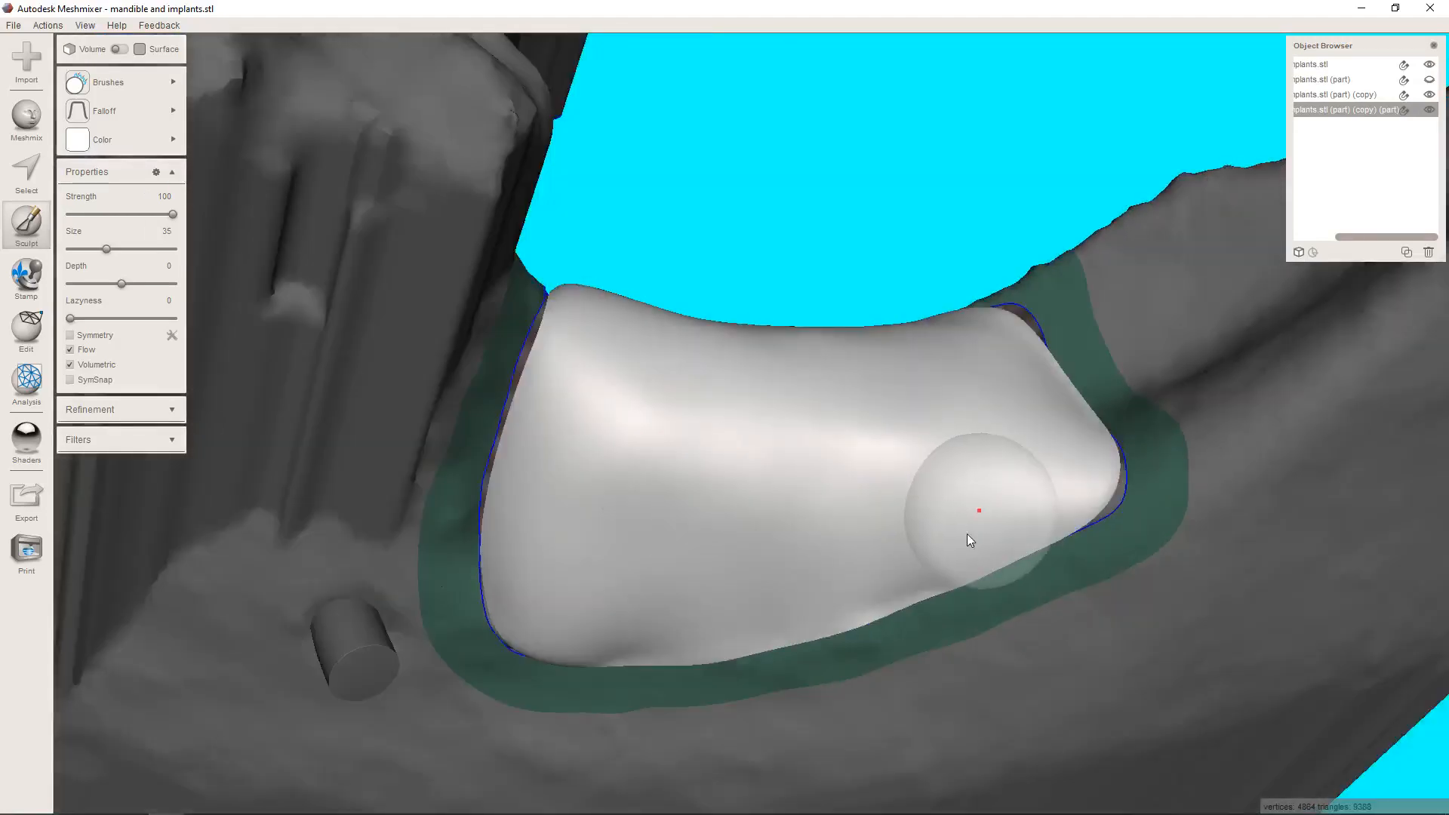
right_drag(634, 522, 595, 566)
Apply a see-through shader to the patch to examine the implants beneath it, and restore the opaque shader.
mouse_move(136, 136)
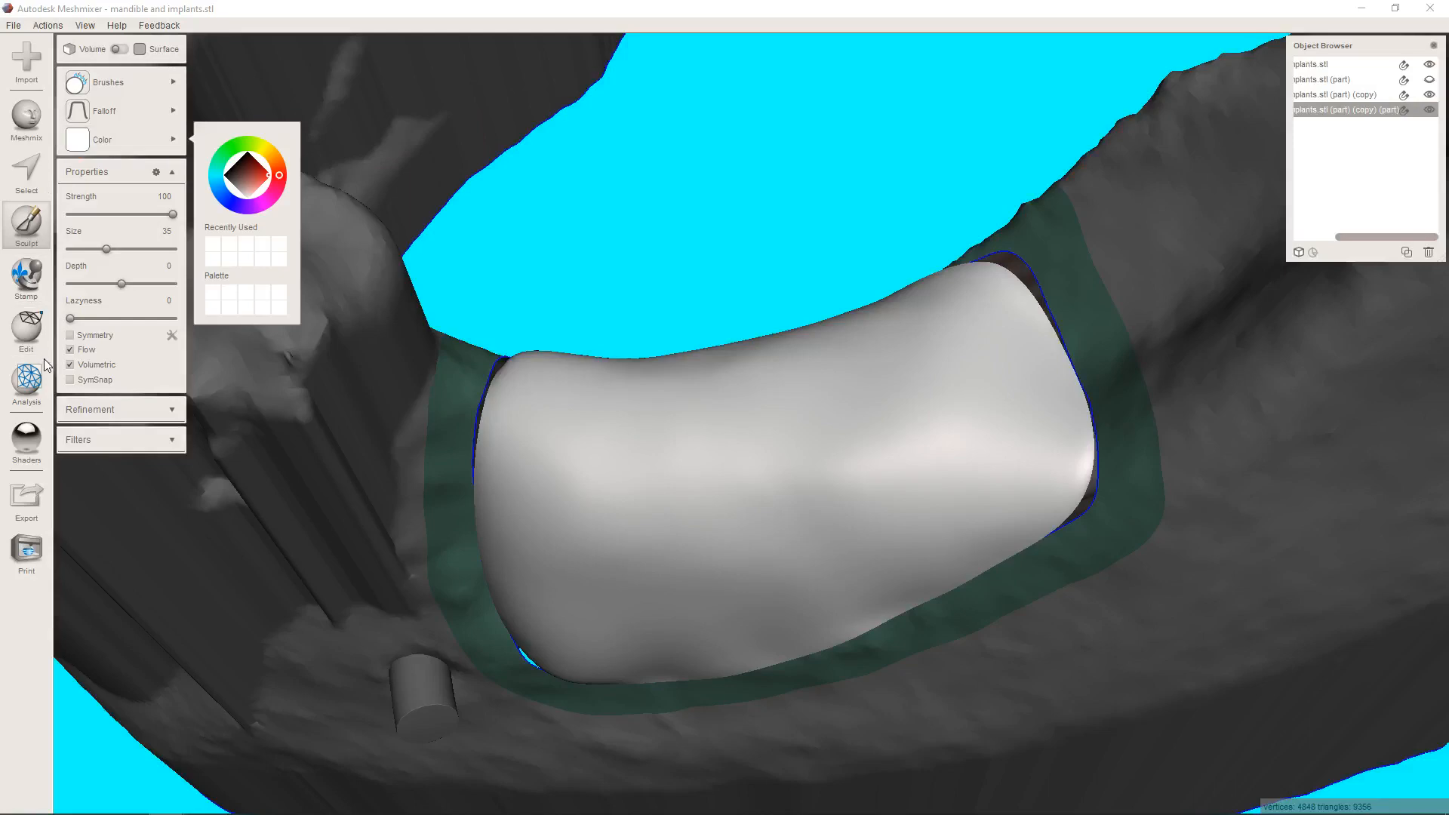
mouse_move(26, 437)
drag(326, 447, 655, 461)
mouse_move(655, 460)
right_down()
mouse_move(727, 528)
mouse_move(735, 434)
mouse_move(826, 418)
mouse_move(909, 440)
mouse_move(728, 421)
mouse_move(747, 460)
mouse_move(680, 473)
mouse_move(745, 447)
mouse_move(709, 446)
mouse_move(682, 512)
mouse_move(515, 526)
mouse_move(502, 676)
mouse_move(590, 702)
mouse_move(546, 752)
mouse_move(475, 765)
mouse_move(564, 757)
mouse_move(532, 566)
mouse_move(558, 545)
mouse_move(738, 566)
right_up()
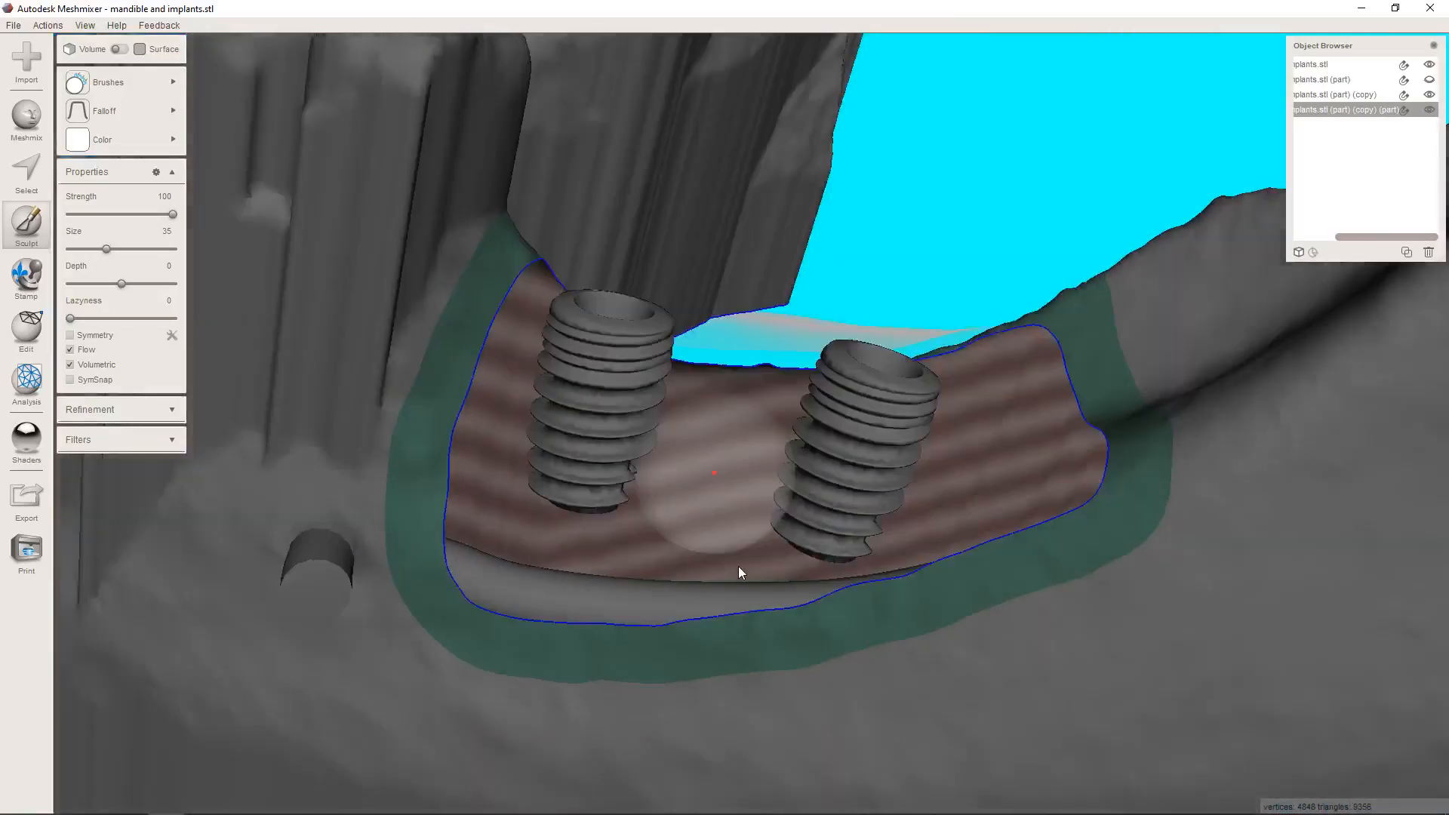
click(34, 444)
right_drag(608, 342, 818, 586)
click(128, 82)
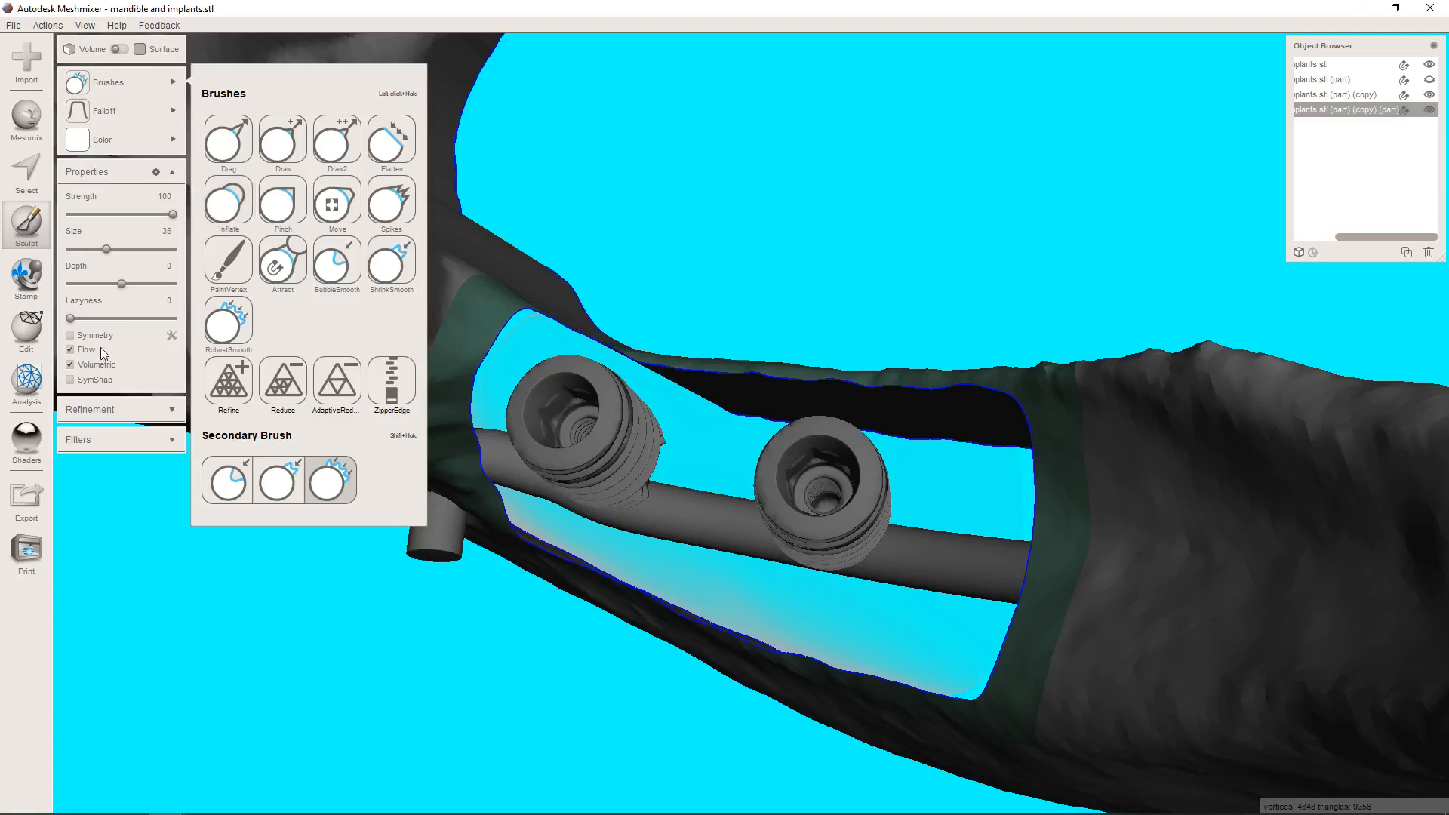
click(27, 440)
drag(140, 438, 754, 529)
Add volume along the patch's crest and both ends with the Inflate brush at strength 53 and size 35.
mouse_move(128, 81)
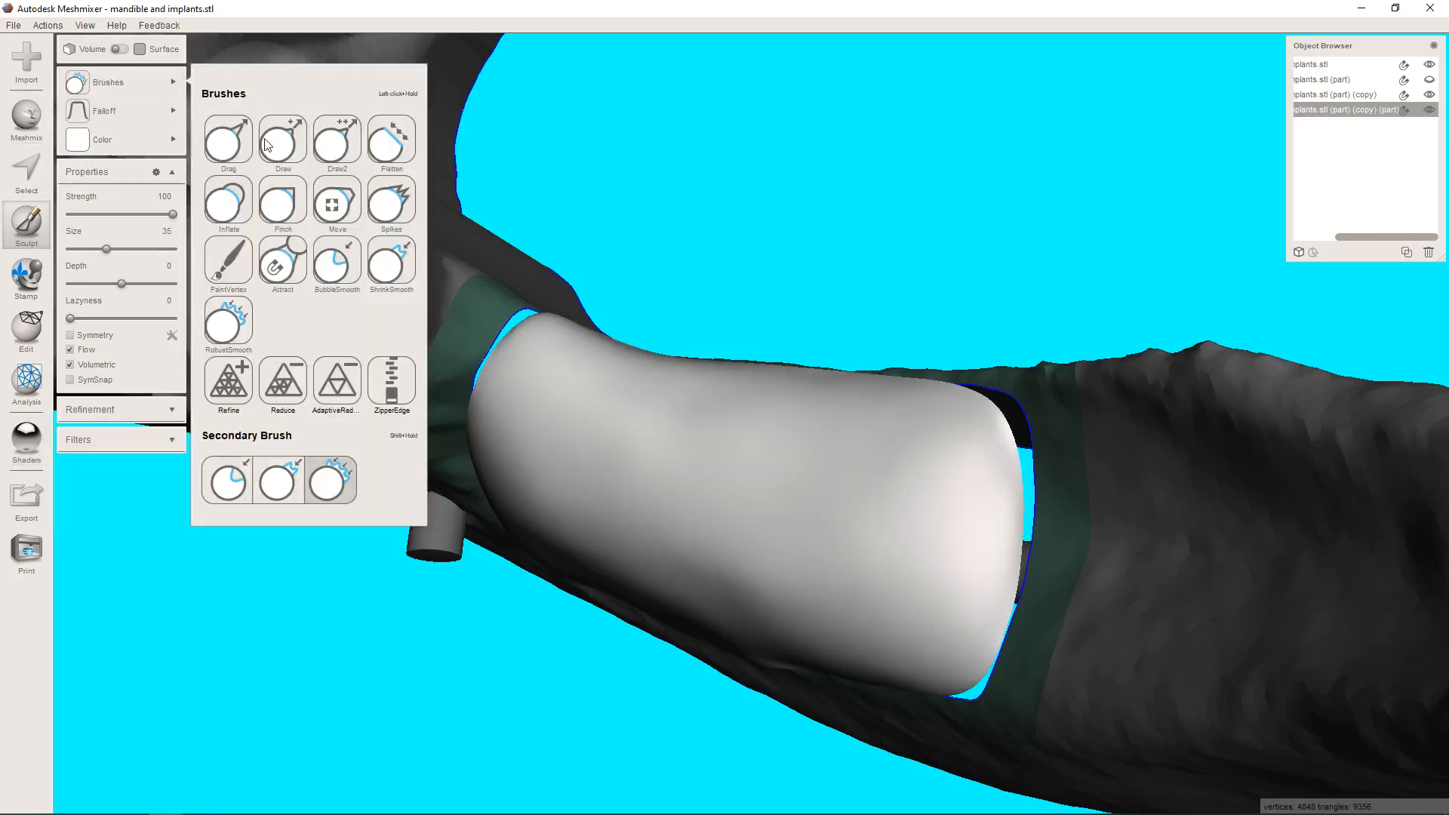
click(246, 208)
mouse_move(762, 415)
right_down()
mouse_move(754, 337)
mouse_move(803, 370)
right_up()
mouse_move(947, 443)
mouse_down()
mouse_move(563, 429)
mouse_move(531, 473)
mouse_move(724, 511)
mouse_move(909, 517)
mouse_move(835, 557)
mouse_up()
drag(539, 515, 532, 501)
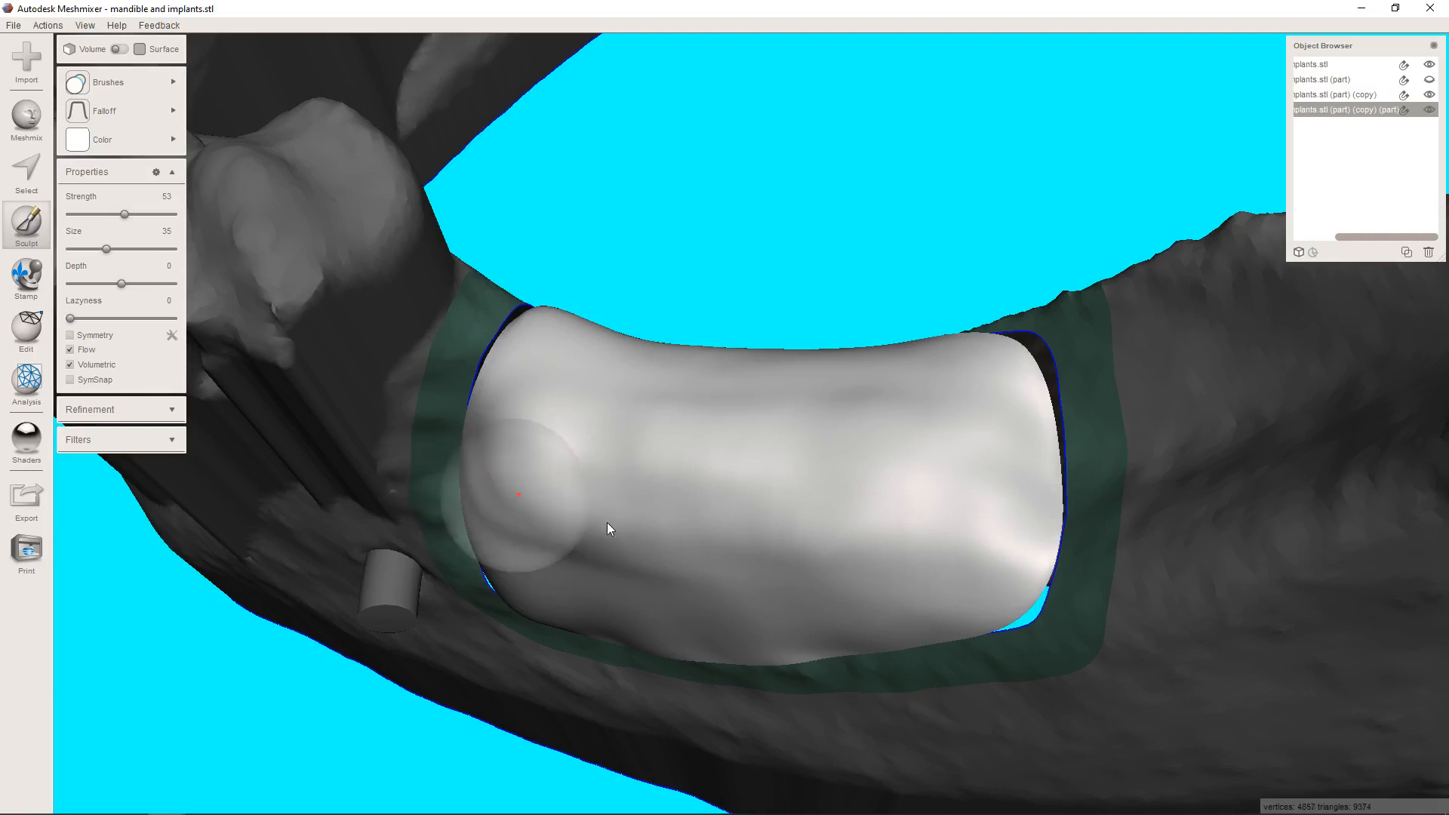
right_drag(606, 522, 690, 449)
Raise the crest and cheek side at the tooth end of the patch with further Inflate strokes at strength 53.
mouse_move(102, 83)
click(272, 151)
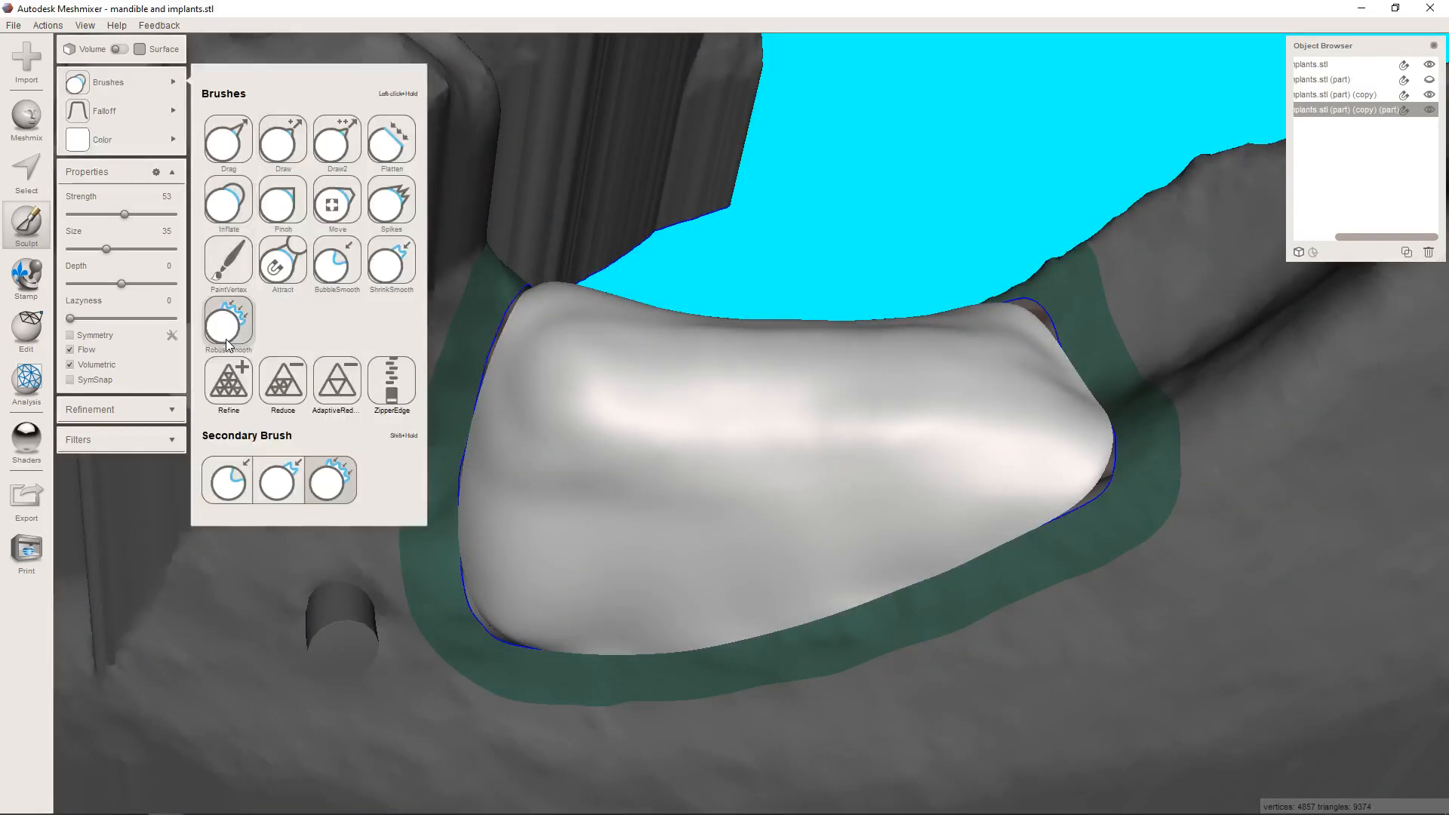
click(580, 560)
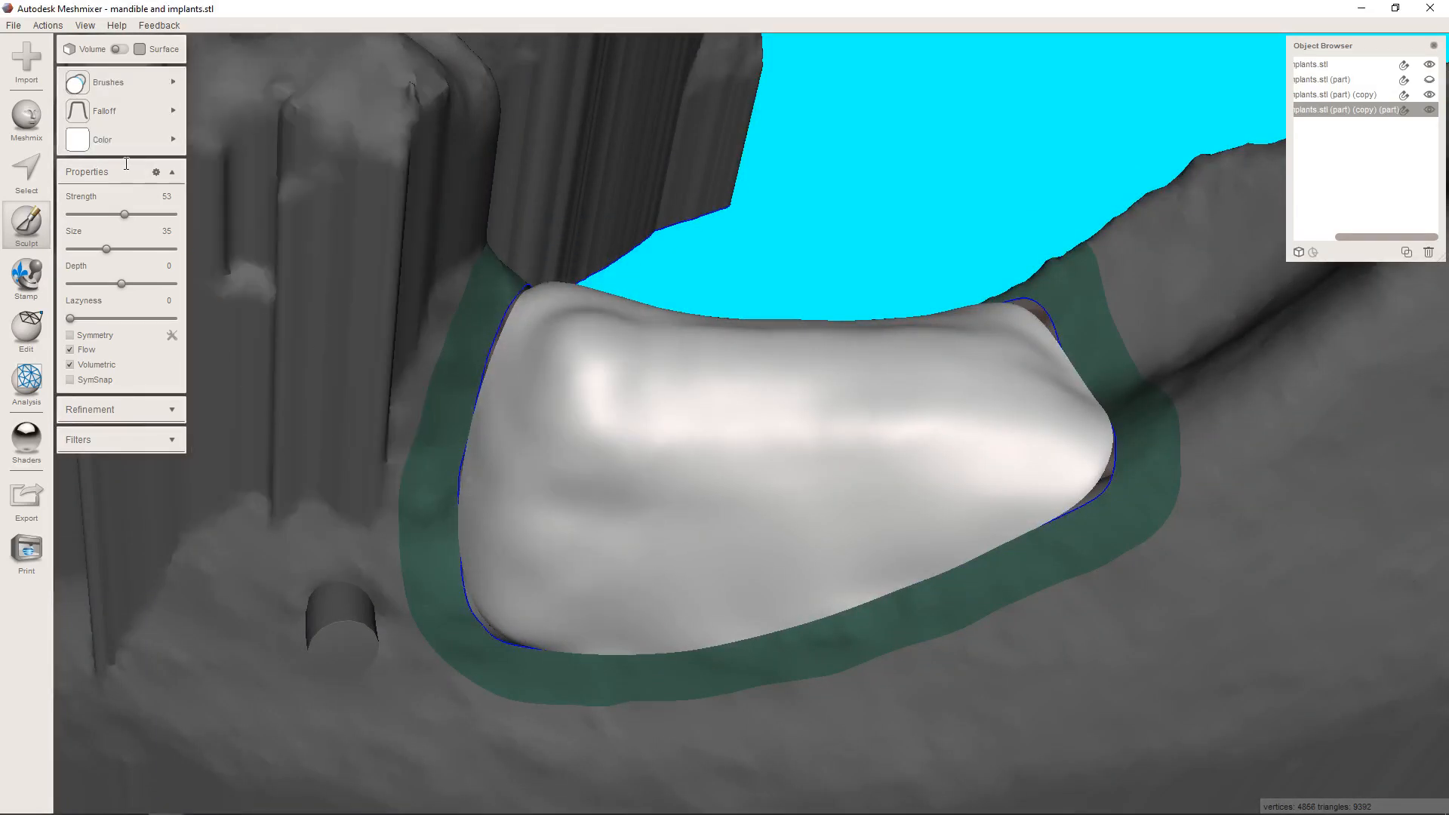
mouse_move(124, 84)
click(247, 338)
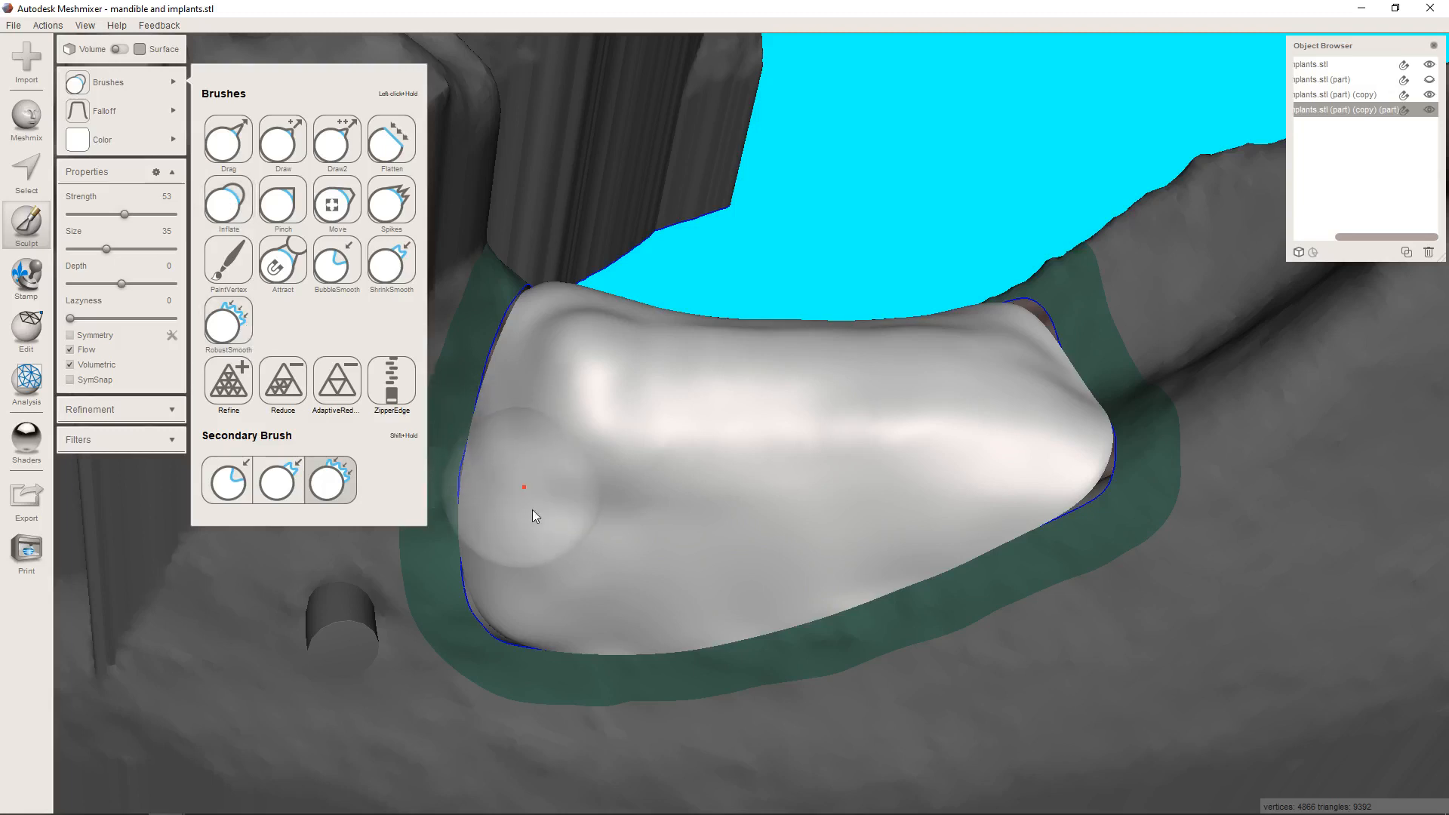
mouse_move(539, 516)
mouse_down()
mouse_move(584, 318)
mouse_move(707, 398)
mouse_up()
right_drag(707, 398, 799, 457)
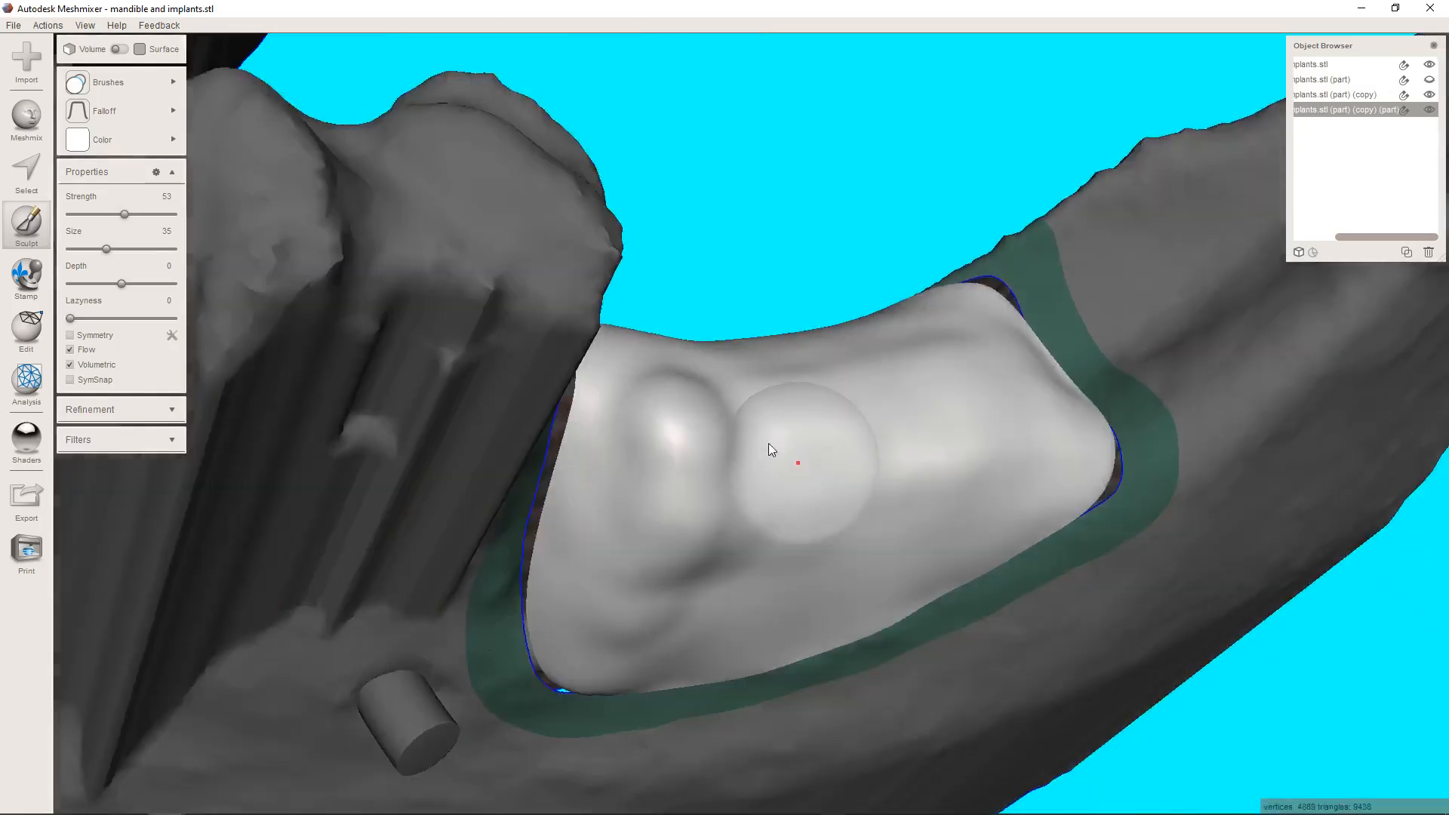
Blend the raised bulges at the tooth end into the rest of the patch with the RobustSmooth brush at strength 100.
mouse_move(151, 83)
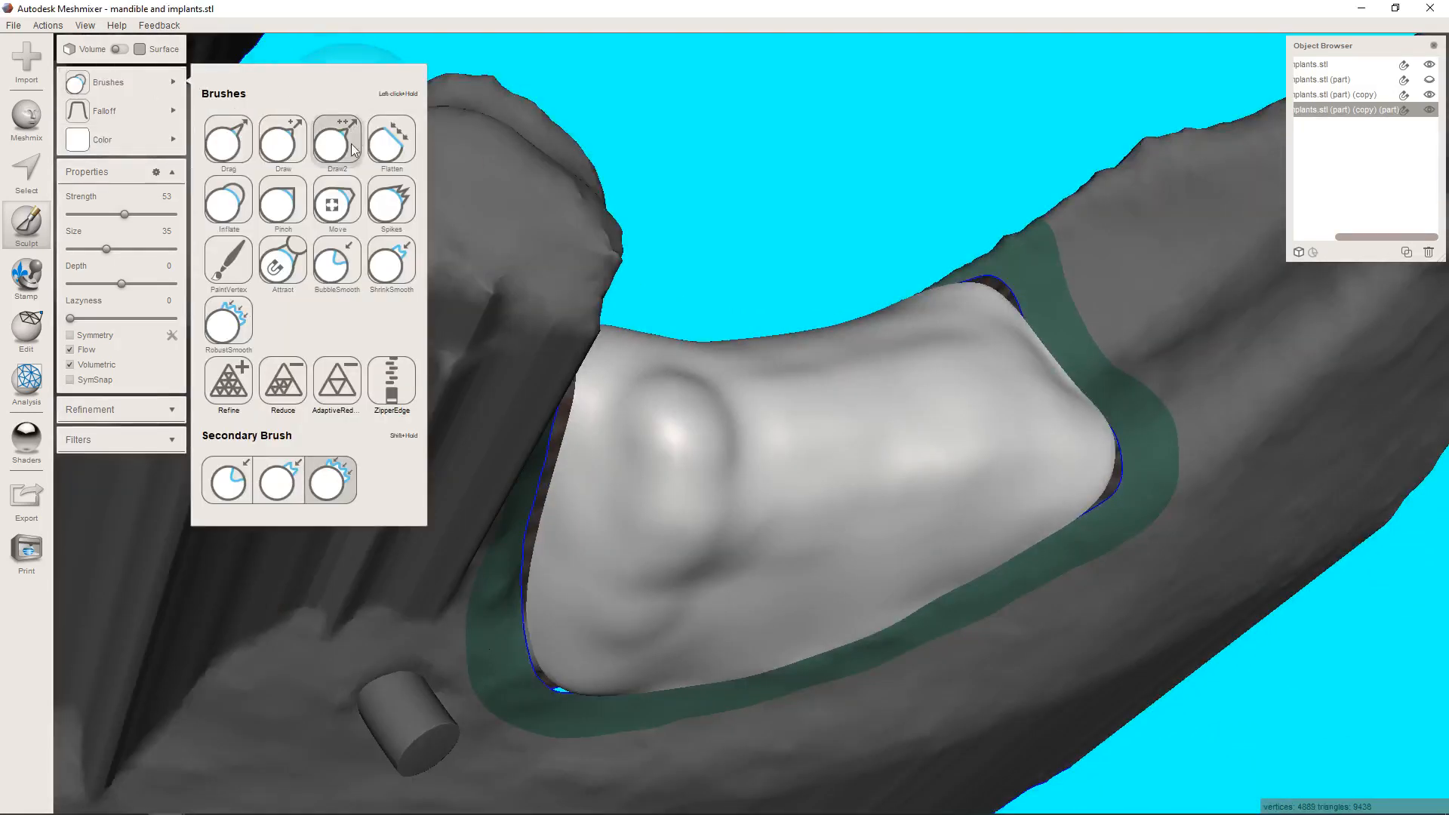
click(229, 321)
mouse_move(685, 492)
mouse_down()
mouse_move(683, 391)
mouse_move(804, 442)
mouse_move(892, 514)
mouse_move(613, 542)
mouse_move(732, 560)
mouse_move(738, 610)
mouse_move(790, 603)
mouse_move(740, 494)
mouse_move(866, 385)
mouse_move(1003, 332)
mouse_move(1035, 395)
mouse_move(1072, 403)
mouse_move(939, 511)
mouse_move(686, 541)
mouse_move(718, 495)
mouse_move(744, 509)
mouse_up()
mouse_move(889, 598)
right_down()
mouse_move(864, 486)
mouse_move(785, 443)
mouse_move(740, 550)
mouse_move(740, 427)
mouse_move(726, 417)
mouse_move(724, 466)
mouse_move(867, 505)
right_up()
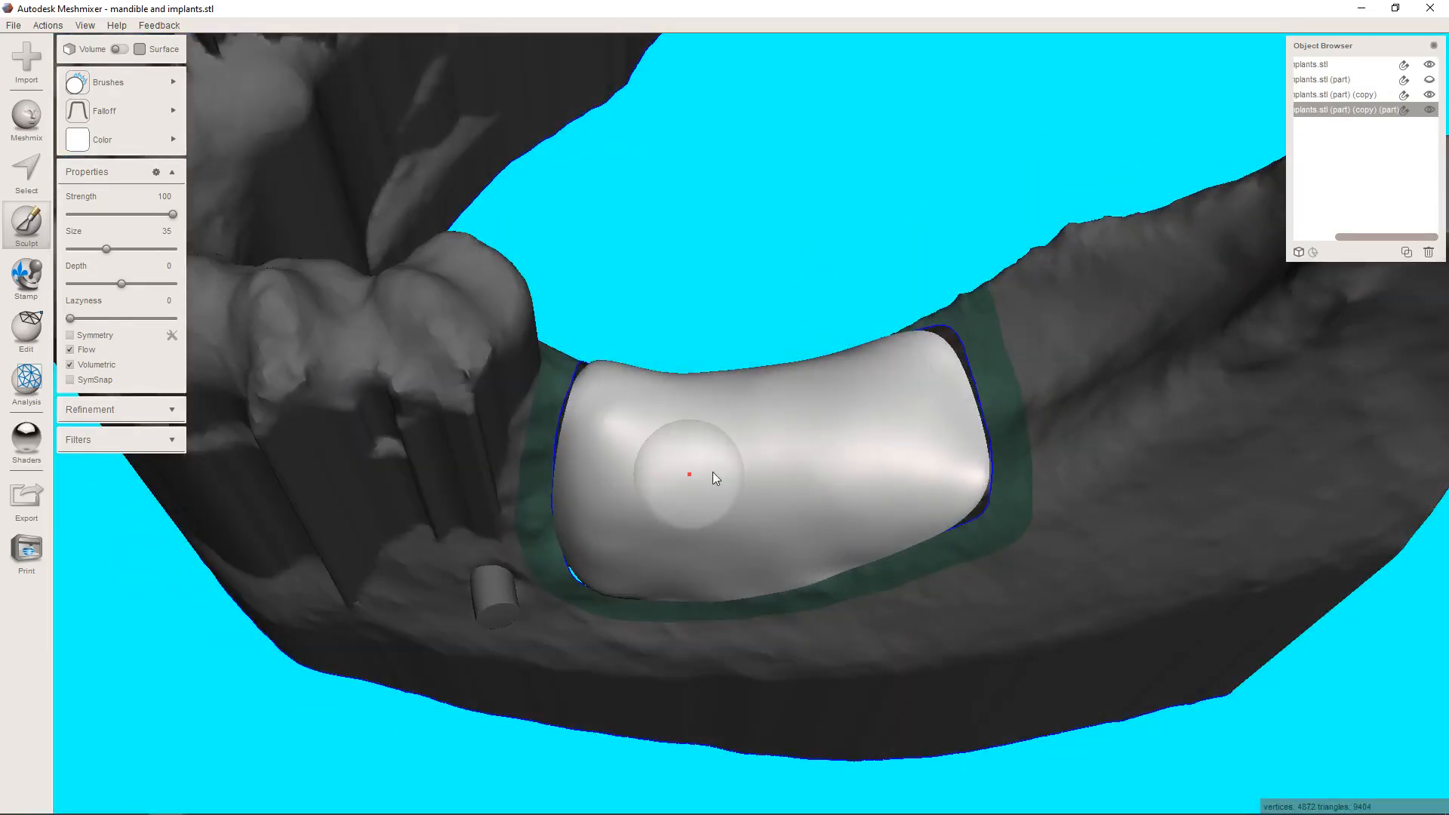
mouse_move(631, 414)
right_down()
mouse_move(766, 472)
mouse_move(806, 348)
mouse_move(812, 409)
mouse_move(816, 385)
right_up()
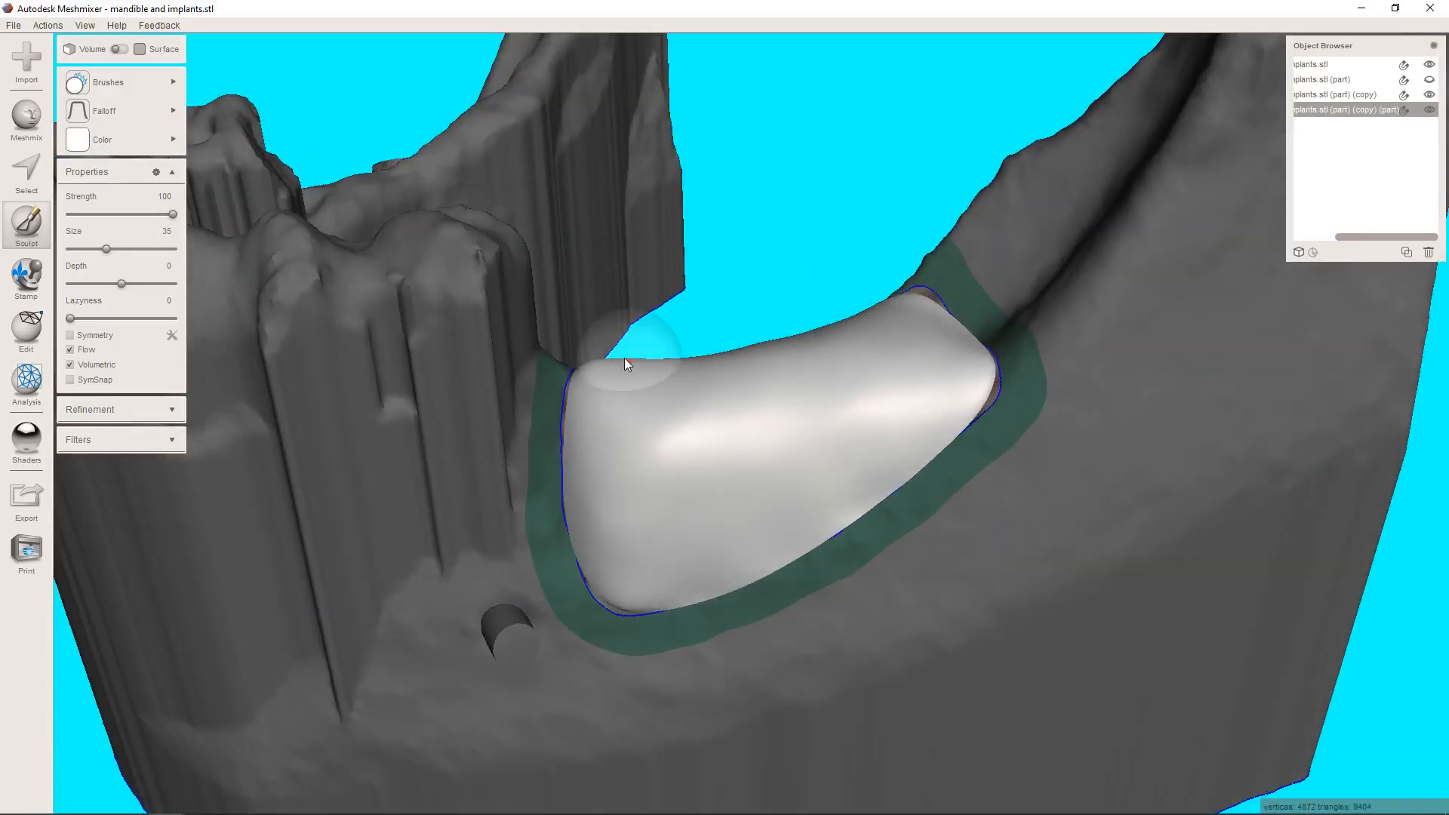
right_drag(688, 394, 657, 374)
scroll(725, 467, up, 10)
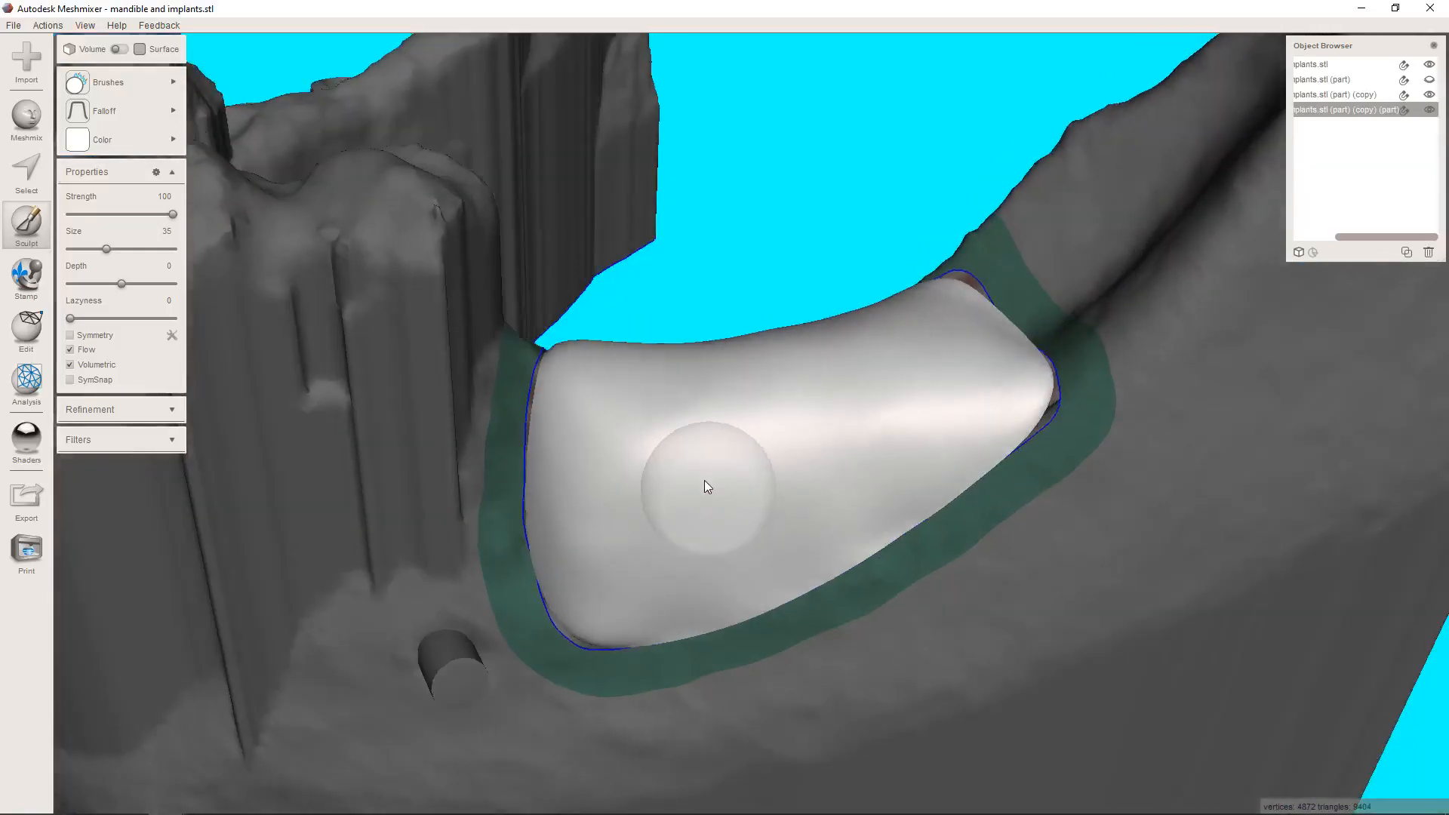
right_drag(704, 479, 731, 557)
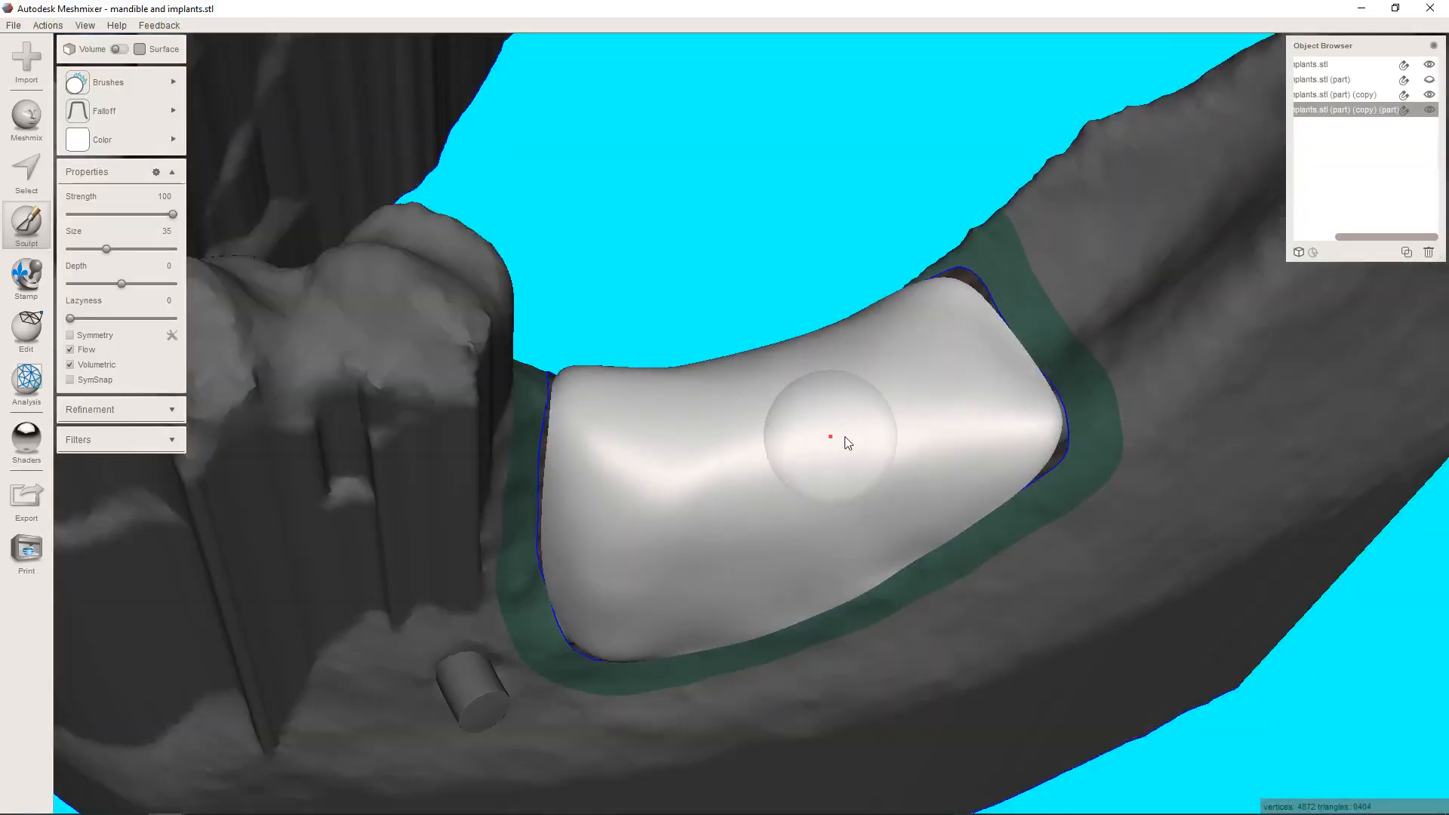
Identify the mandible copy by toggling its visibility, and combine it with the sculpted ridge patch into one object.
click(1429, 95)
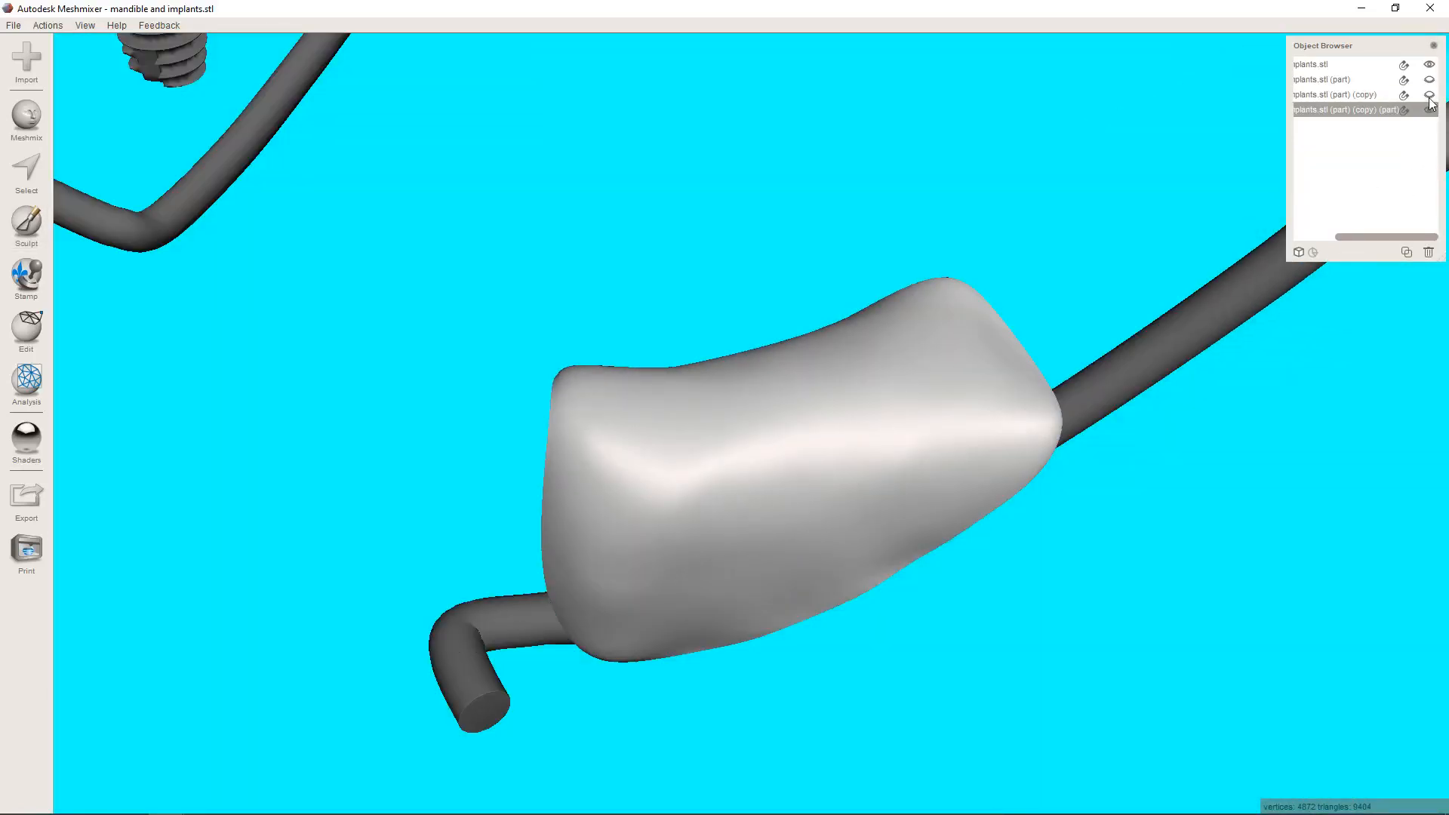
click(1429, 95)
right_drag(910, 368, 818, 383)
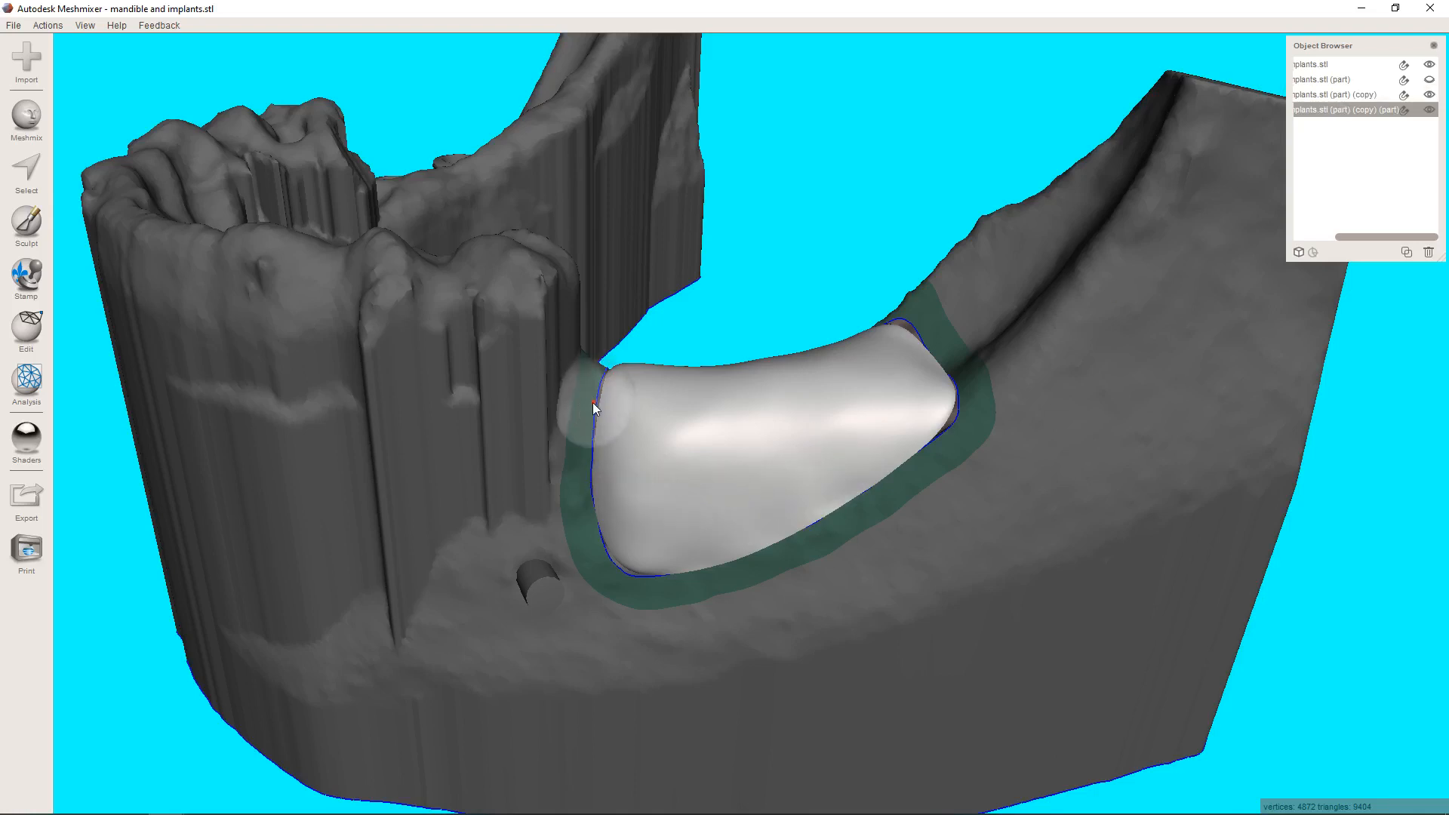
shift+click(1346, 92)
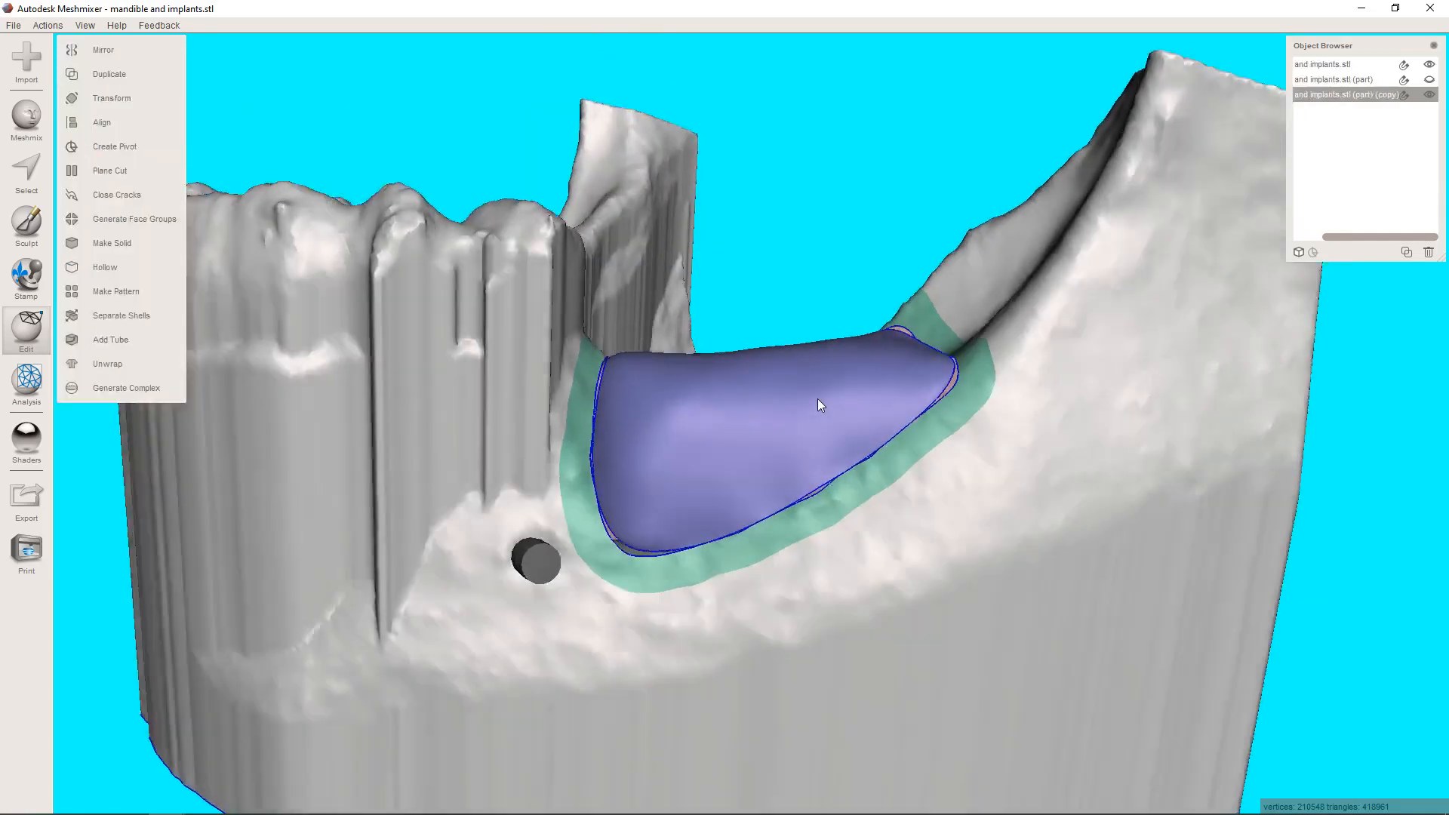
right_drag(817, 398, 586, 369)
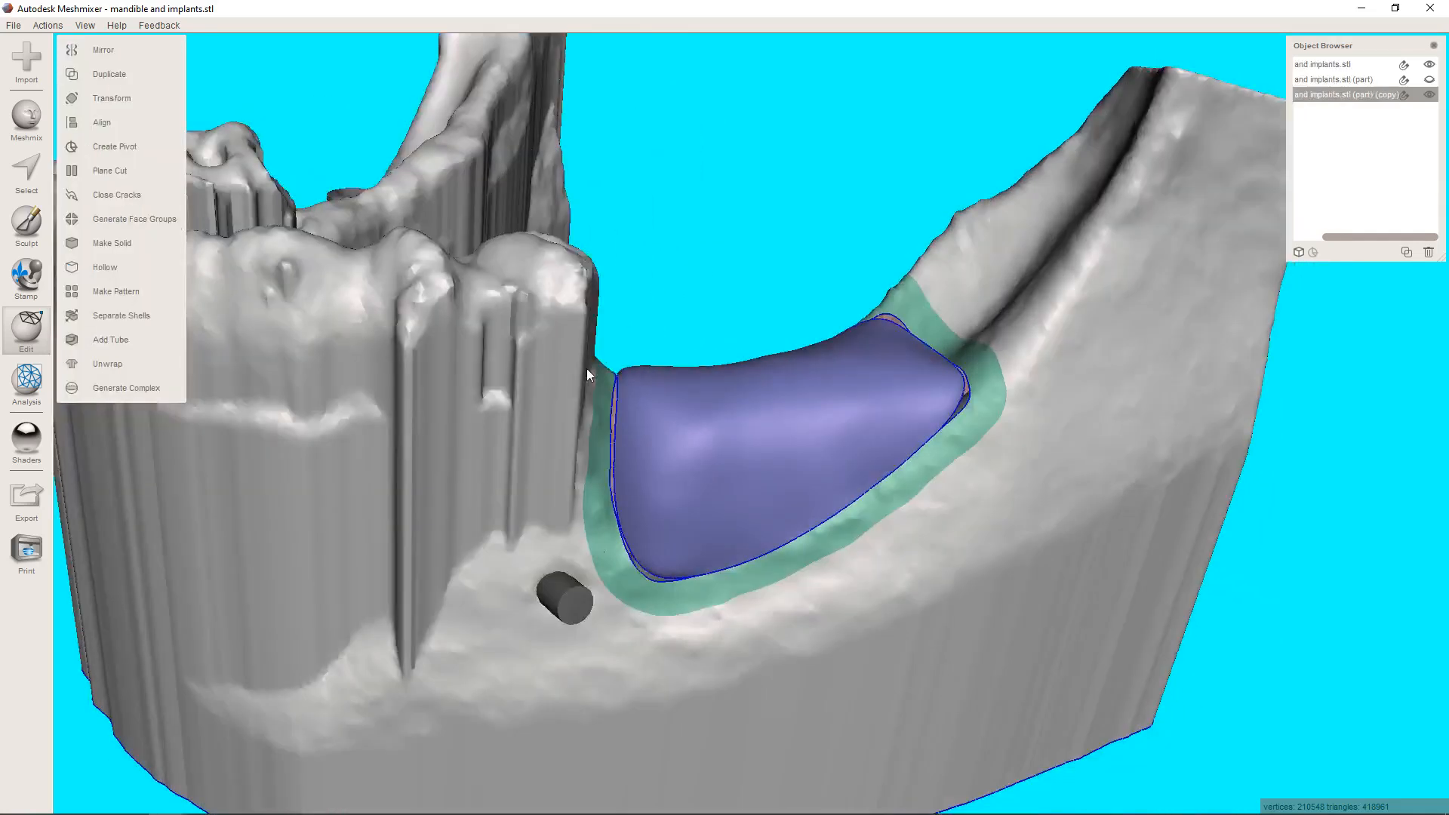
Show the wireframe and select the boundary triangles along the gap between ridge patch and mandible, with the Unwrap Brush at size 6.
click(30, 174)
drag(106, 158, 75, 157)
scroll(665, 411, up, 10)
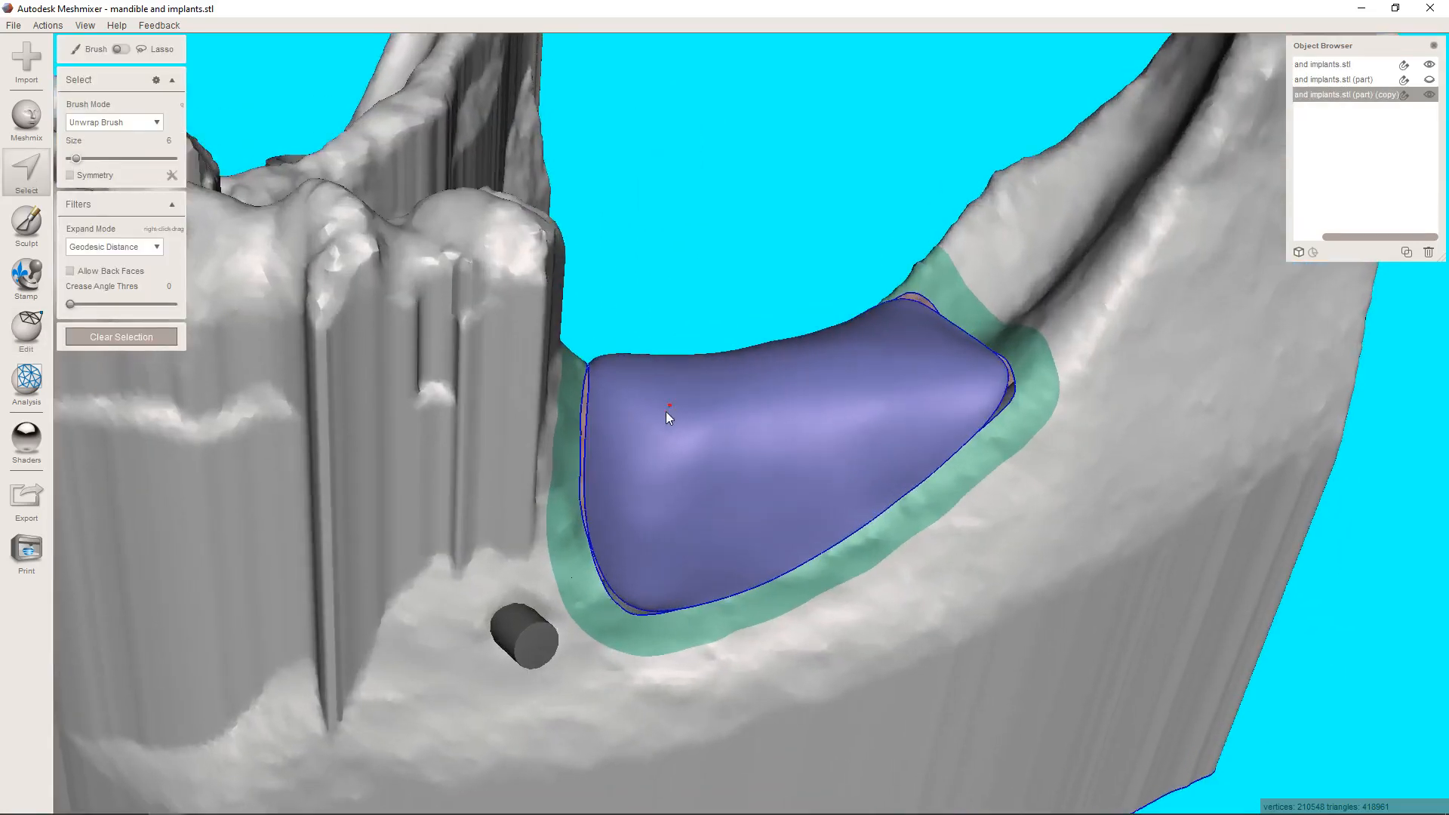
scroll(583, 374, up, 5)
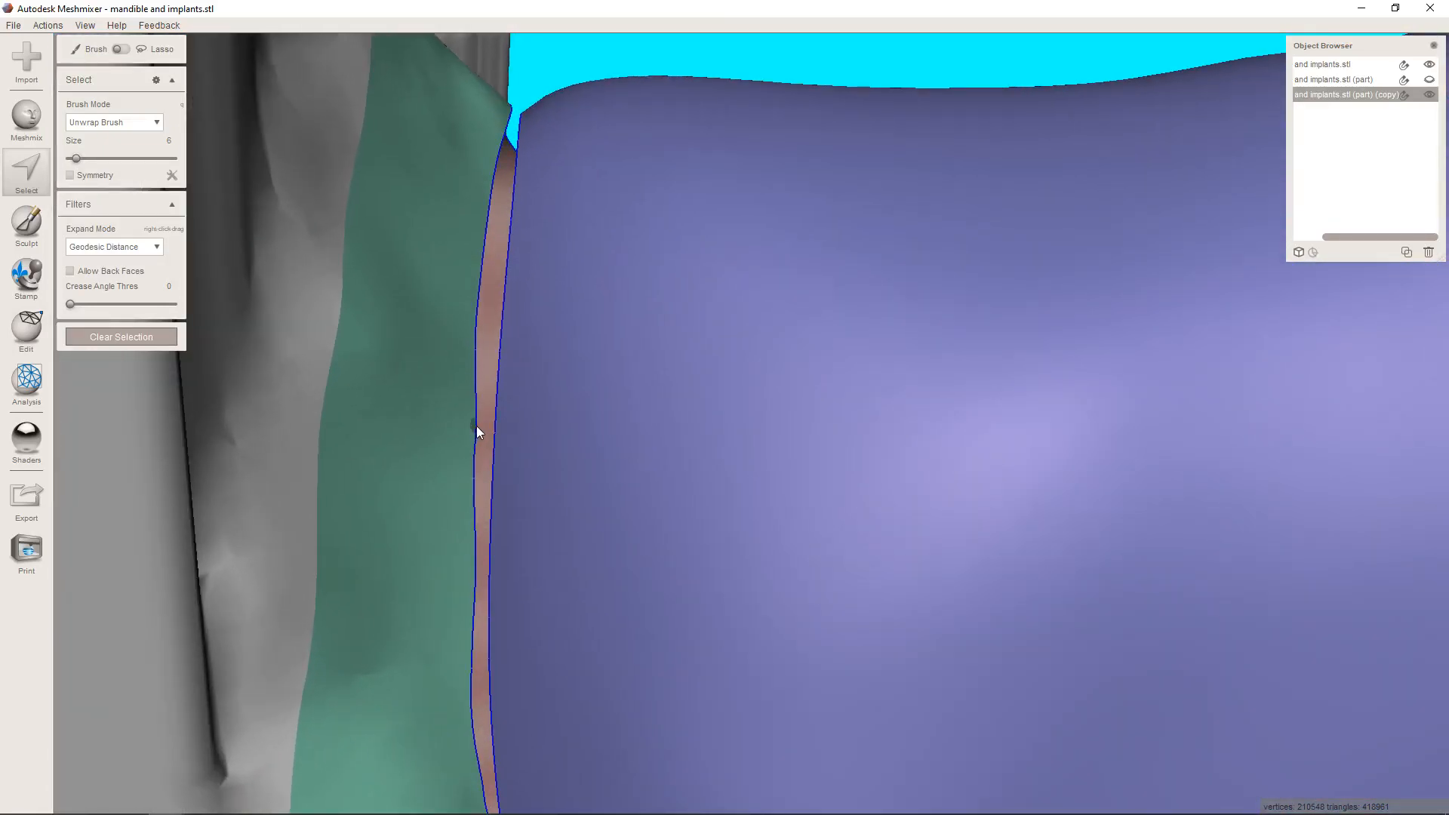
key(w)
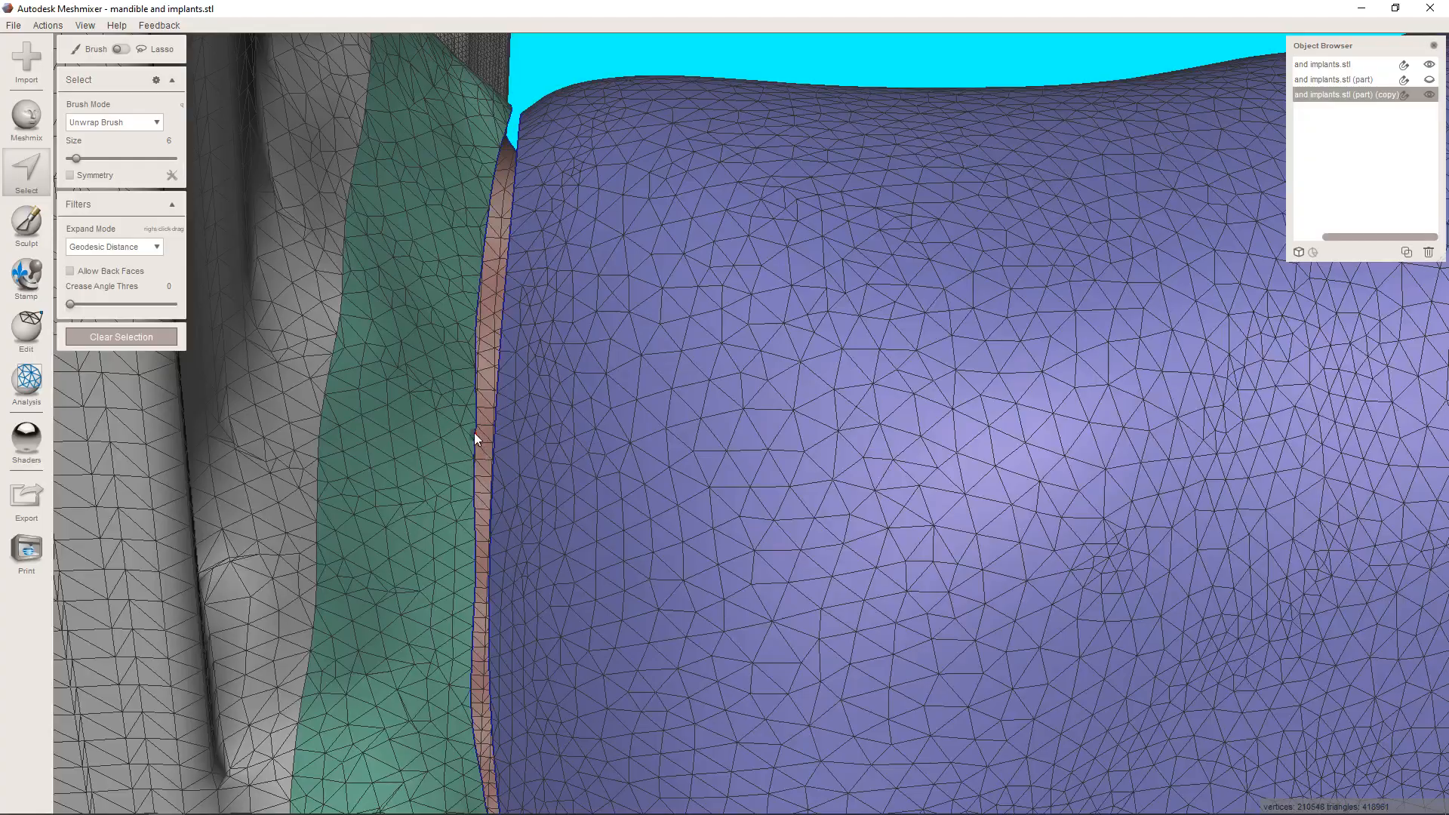
double_click(474, 429)
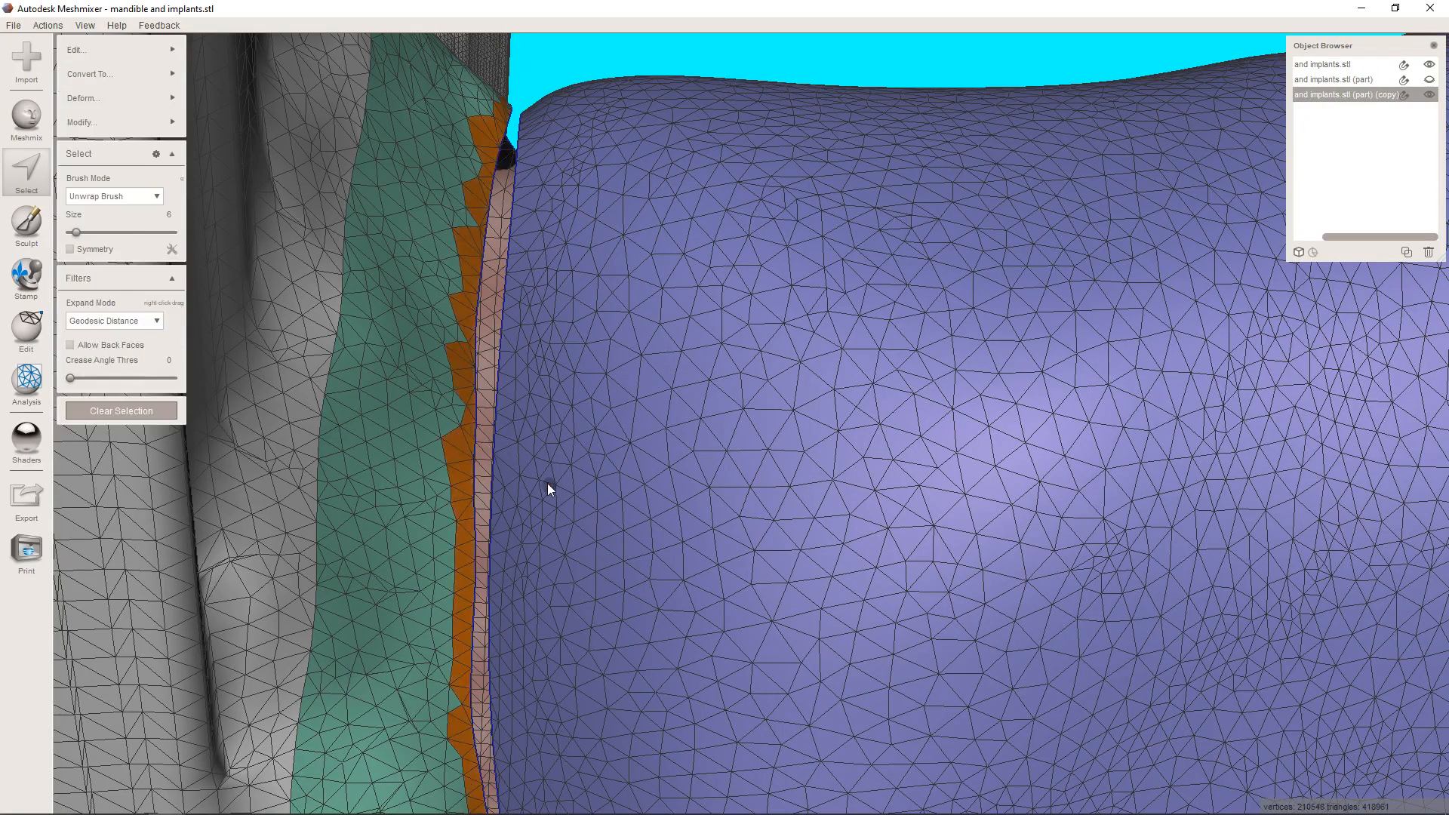
right_drag(546, 483, 1091, 276)
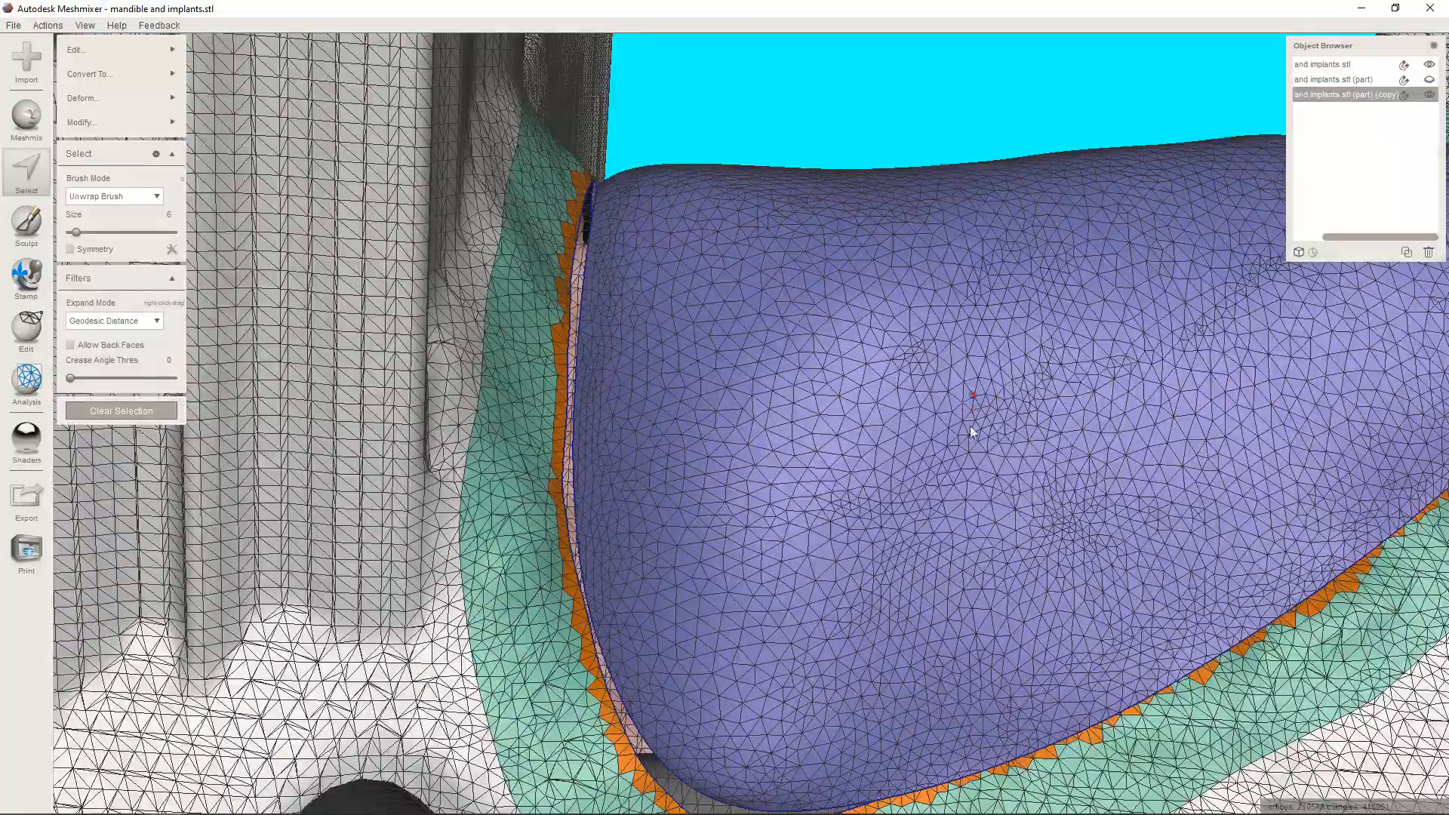
right_drag(1030, 375, 912, 426)
right_drag(574, 293, 663, 455)
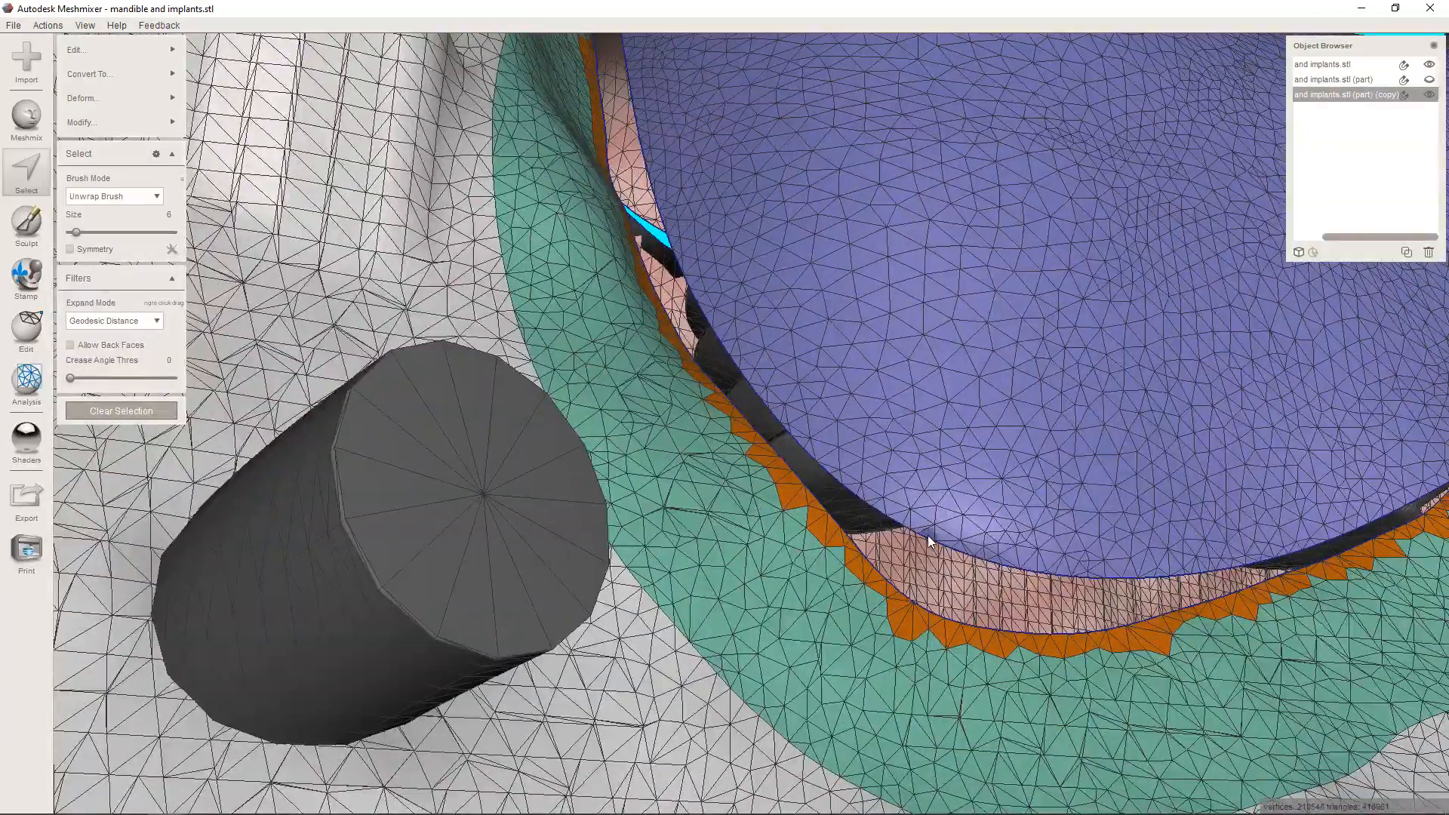
scroll(926, 535, down, 5)
right_drag(922, 517, 924, 311)
scroll(929, 534, down, 2)
scroll(862, 580, down, 3)
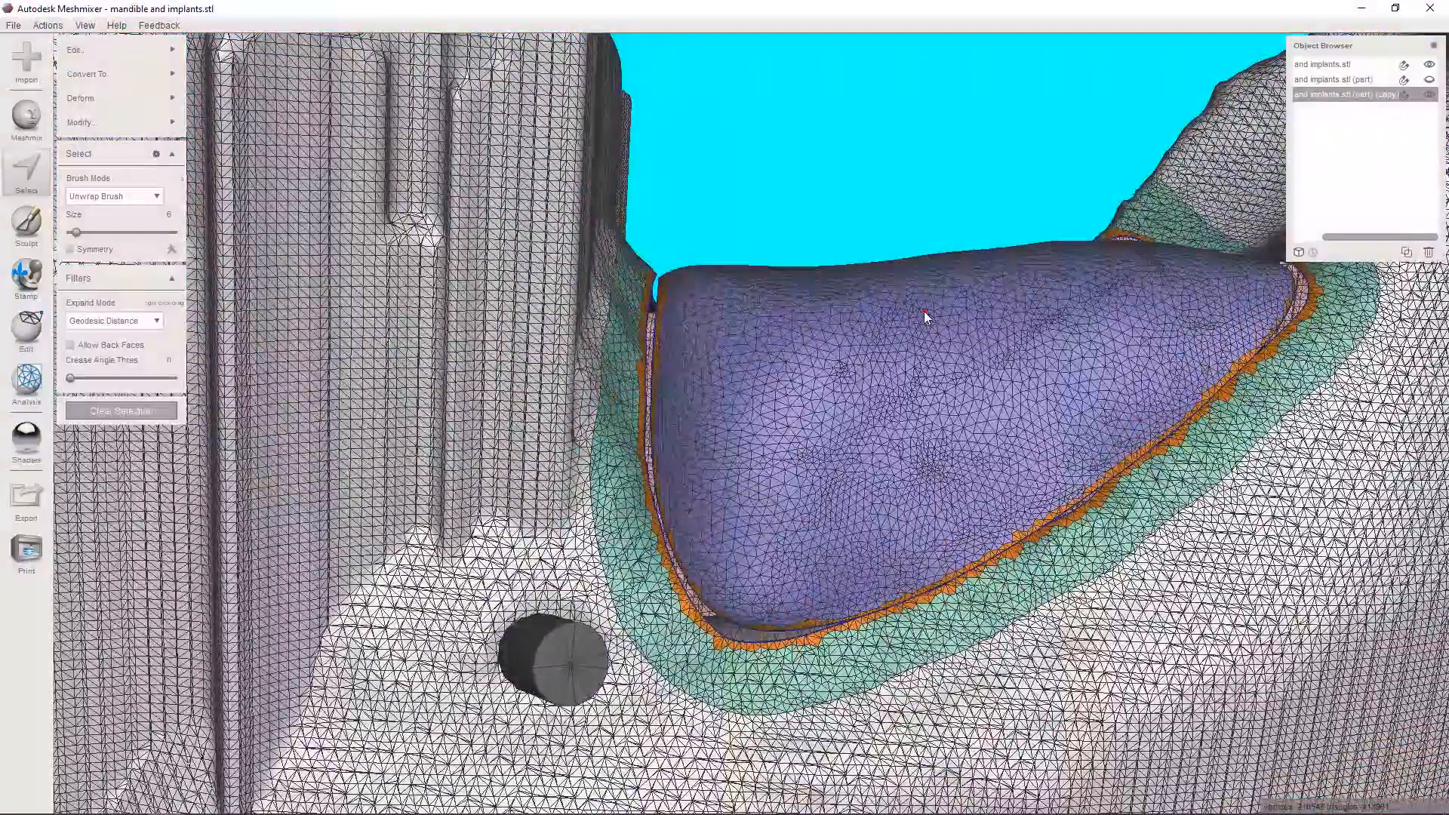
Smooth the selected boundary loops with smoothness 50, 30 iterations and 2 border rings, and join the patch's edge to the mandible's.
key(b)
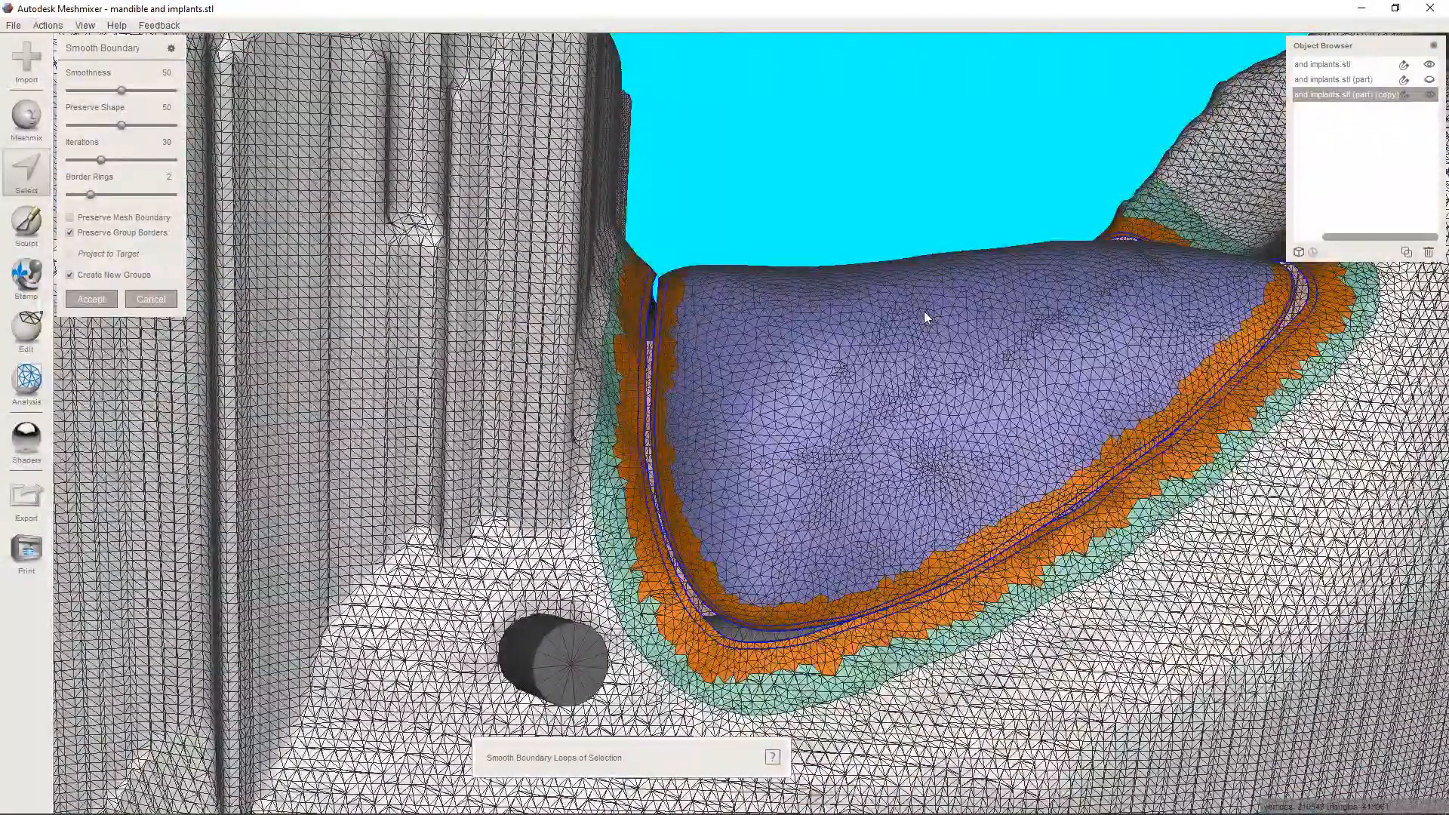
key(Return)
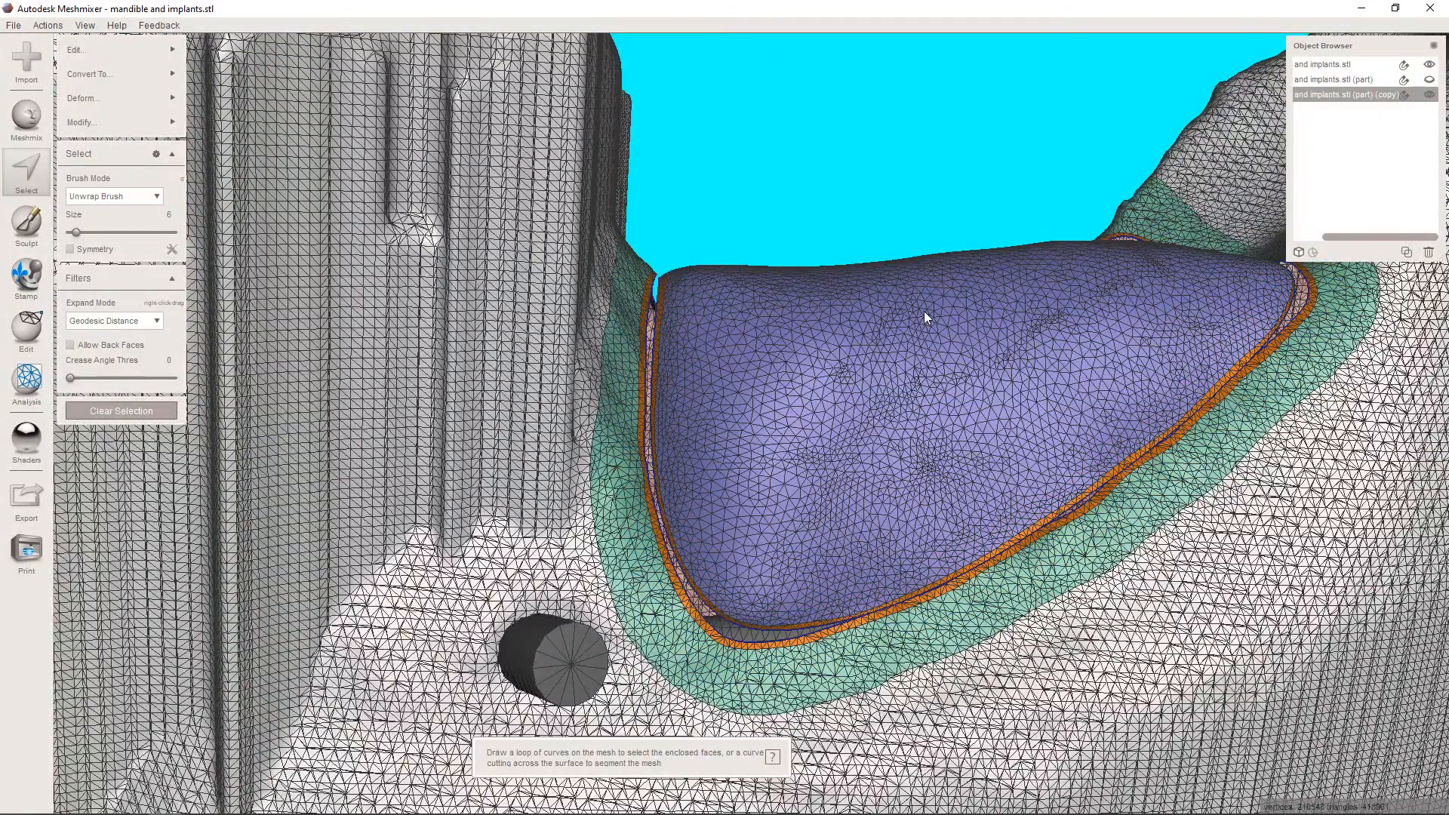
key(j)
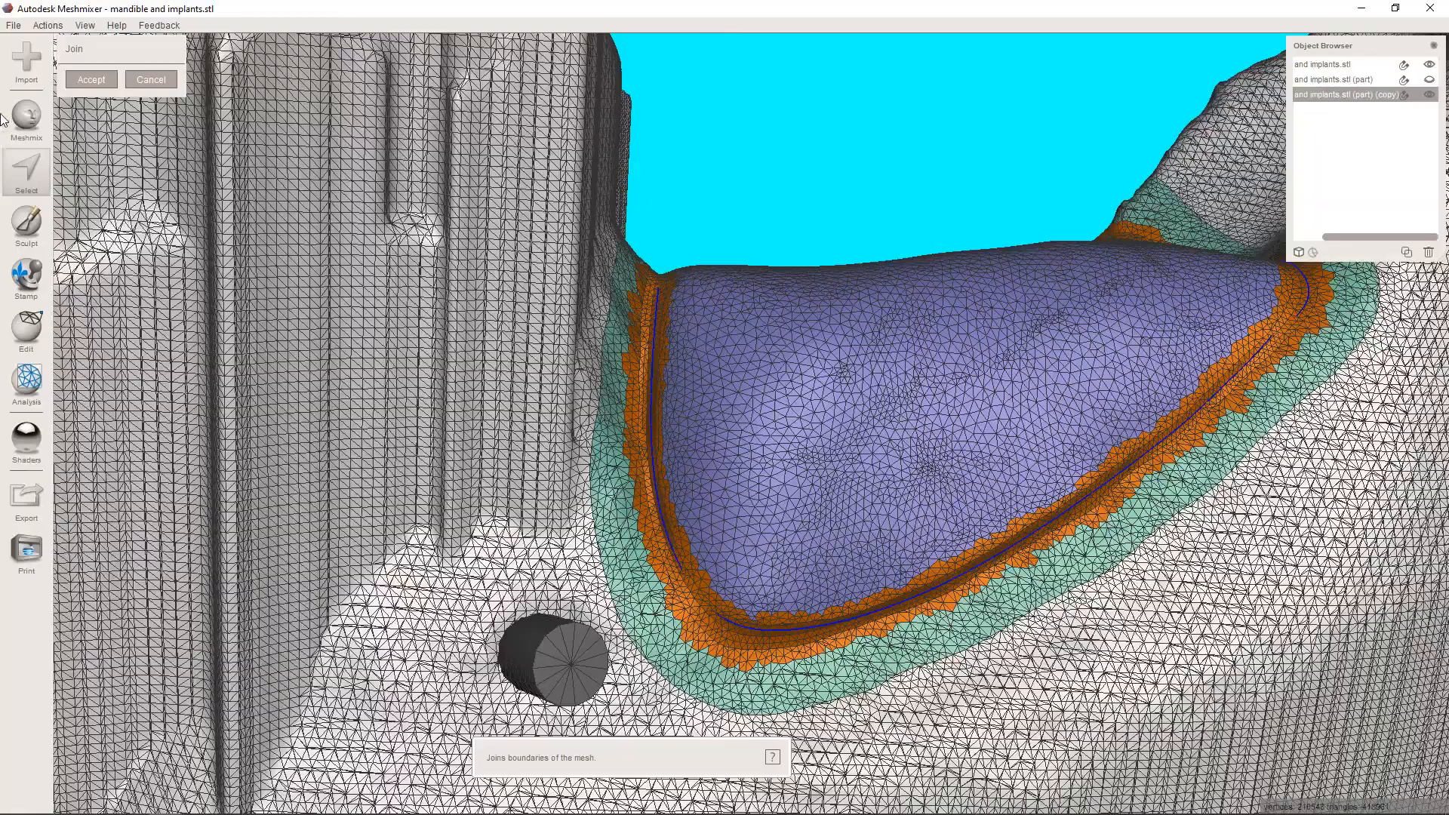
click(101, 84)
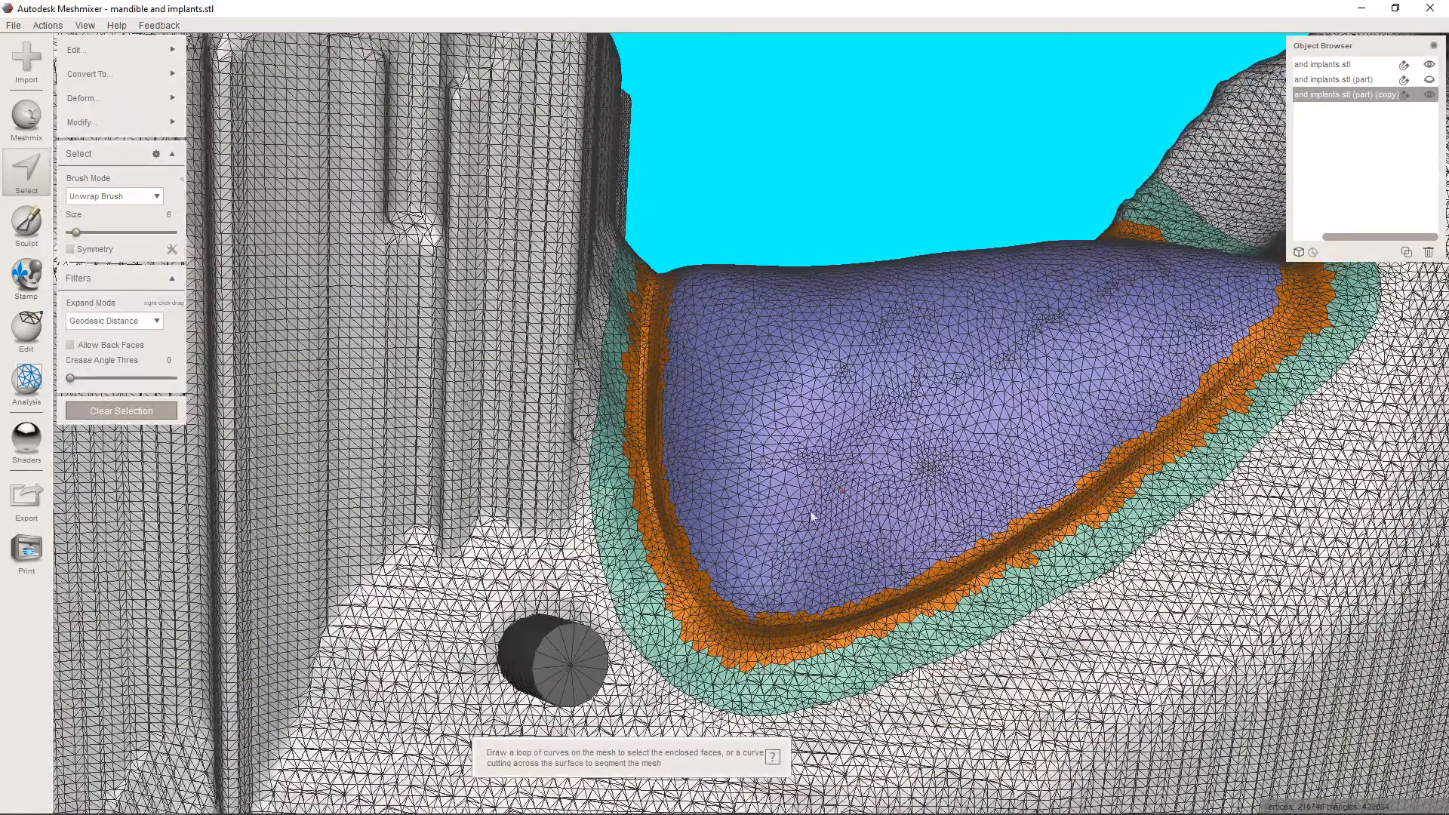
Expand the selection around the joined seam and smooth it with Shape Preserving, smoothing 1, smoothing scale 36.15 and 3 constraint rings.
mouse_move(989, 584)
right_down()
mouse_move(990, 477)
mouse_move(949, 442)
mouse_move(836, 577)
right_up()
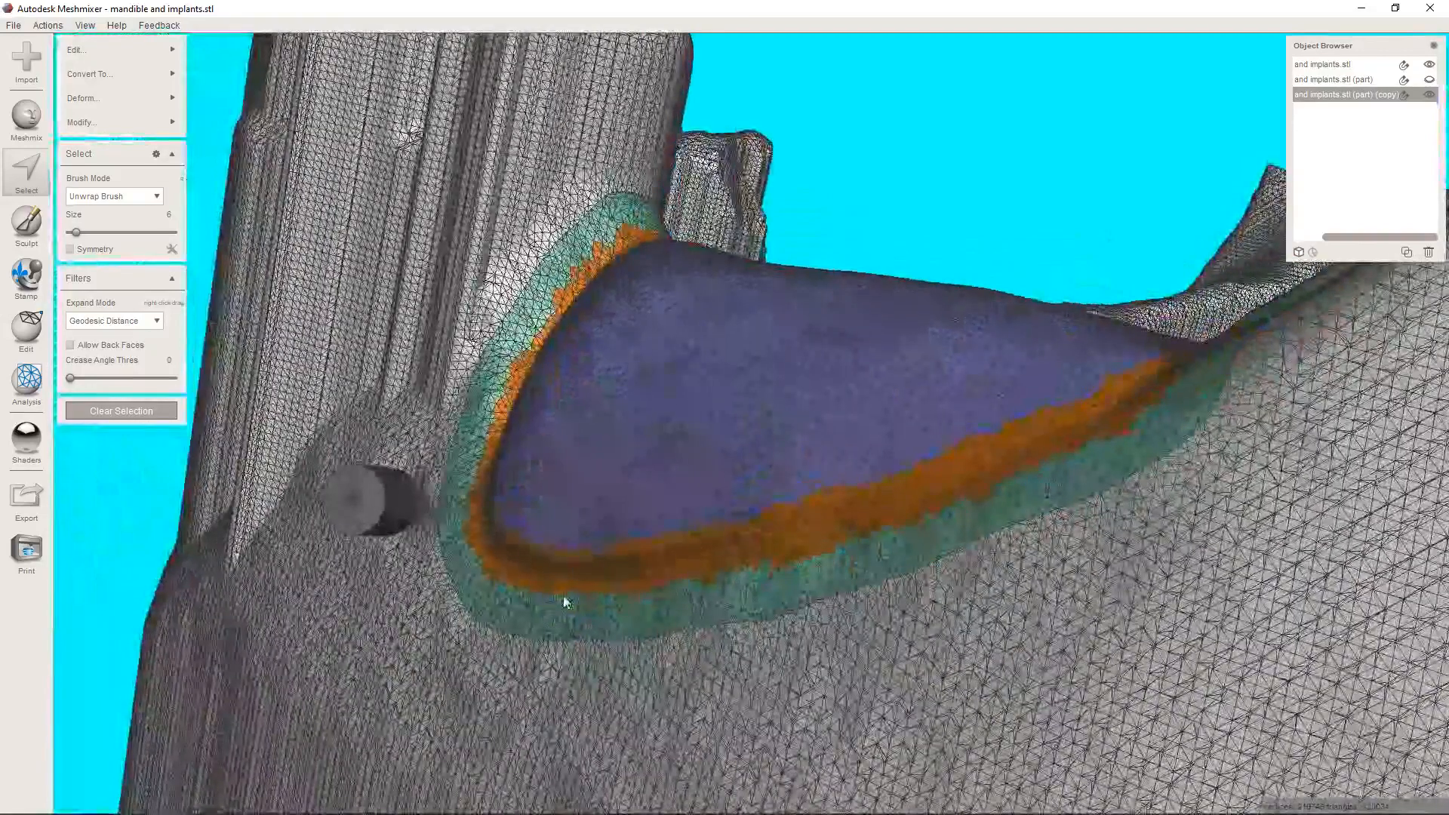
mouse_move(165, 52)
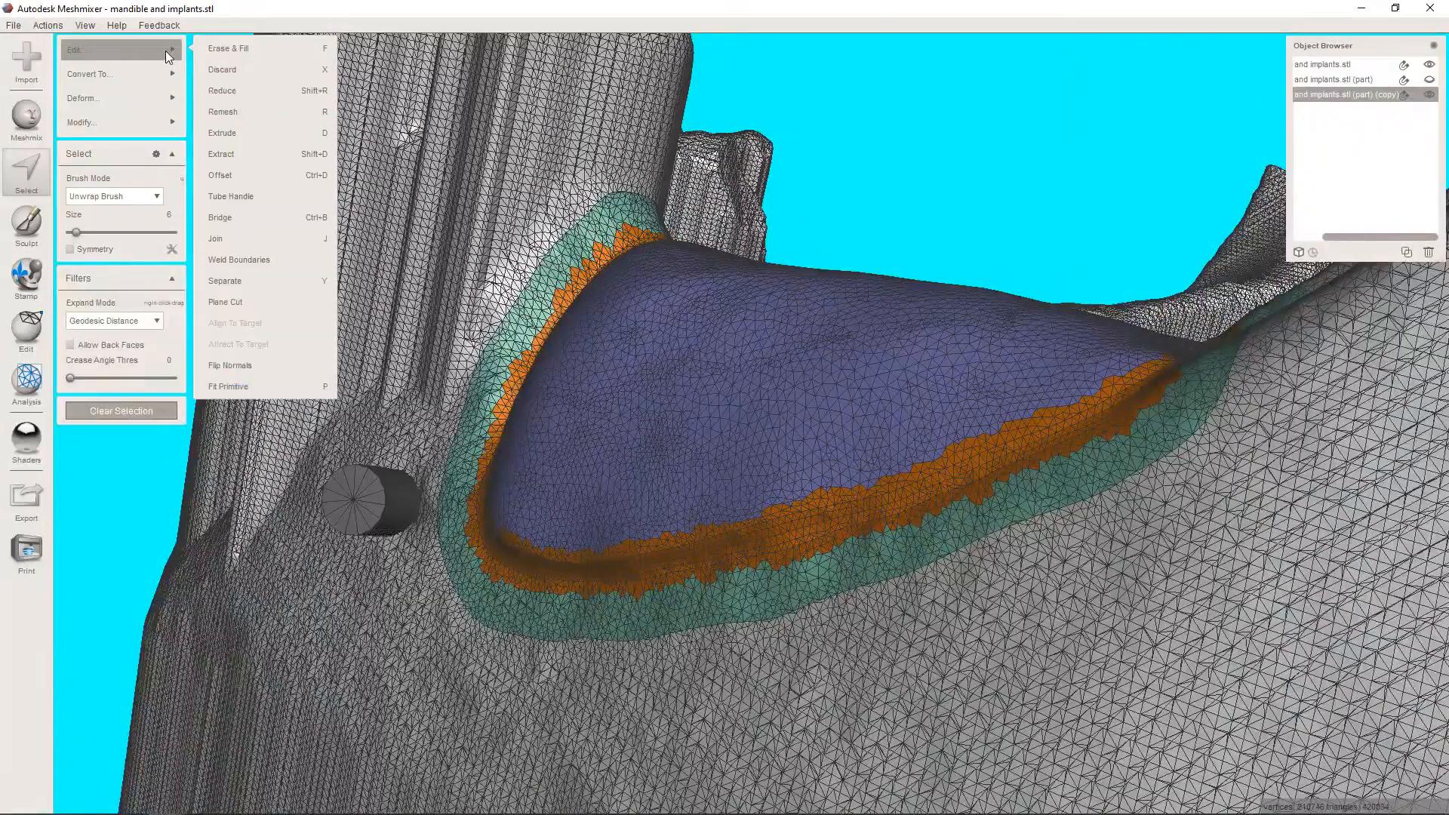
mouse_move(154, 98)
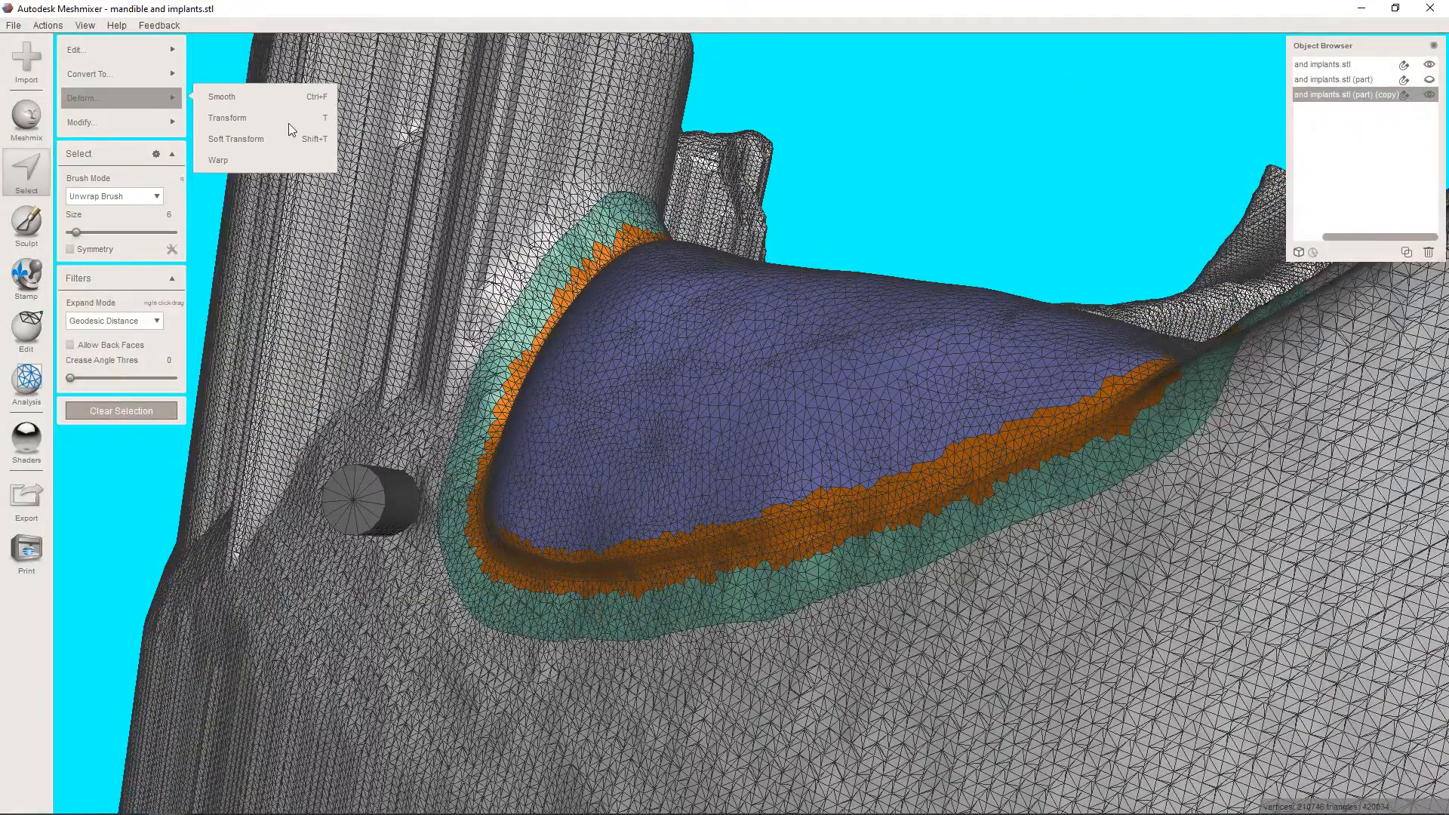
click(314, 117)
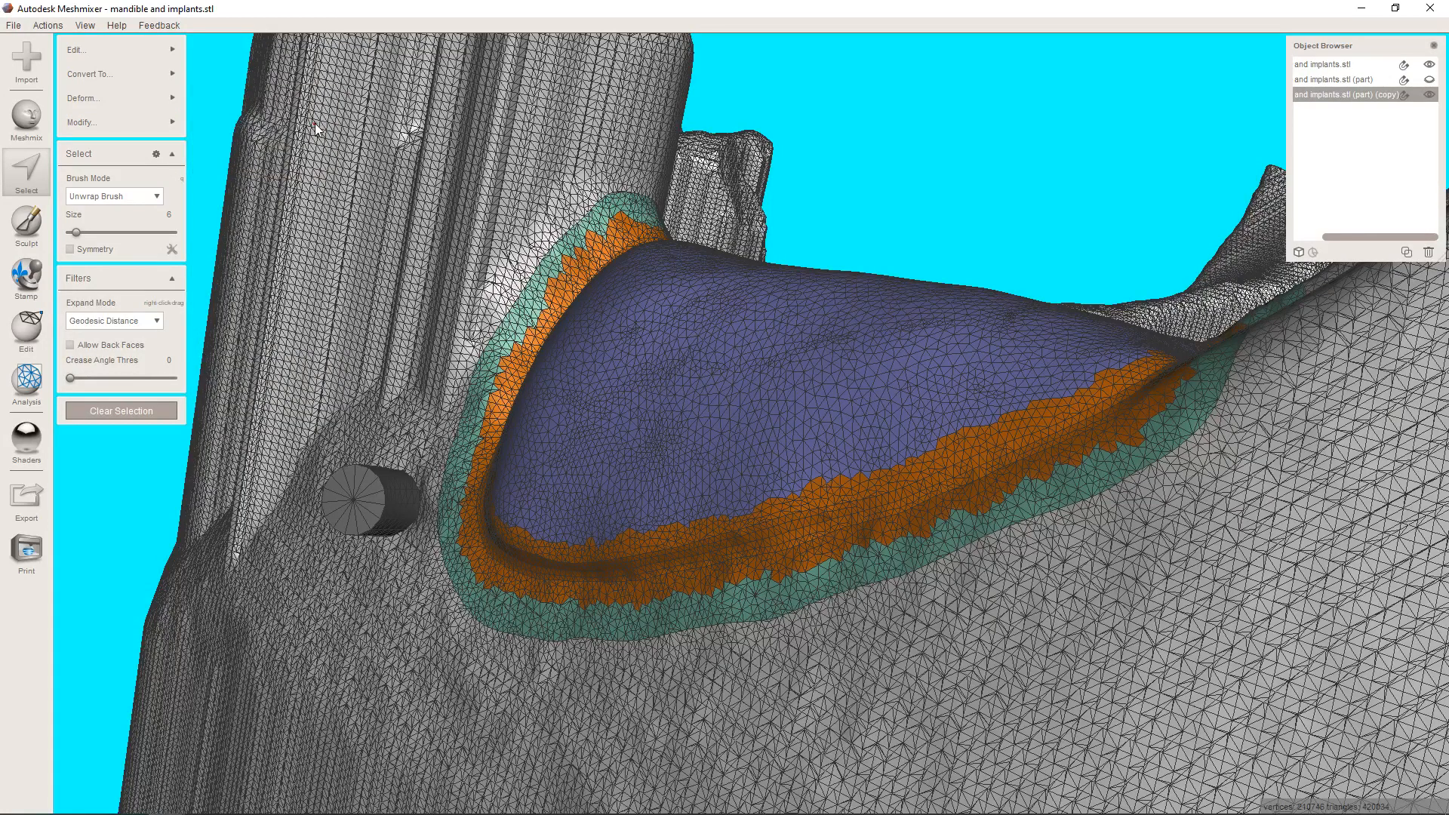
mouse_move(122, 91)
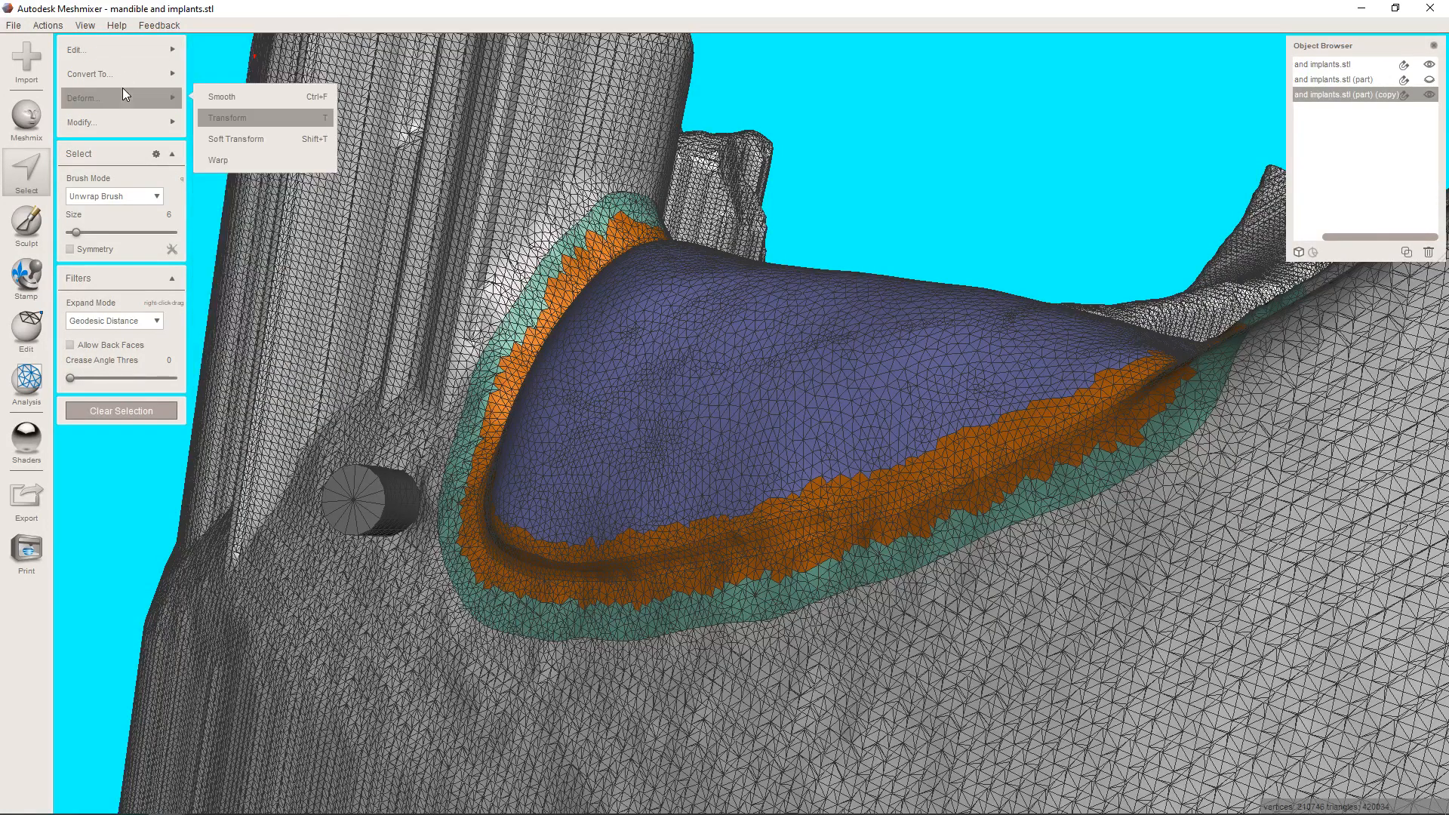
click(273, 92)
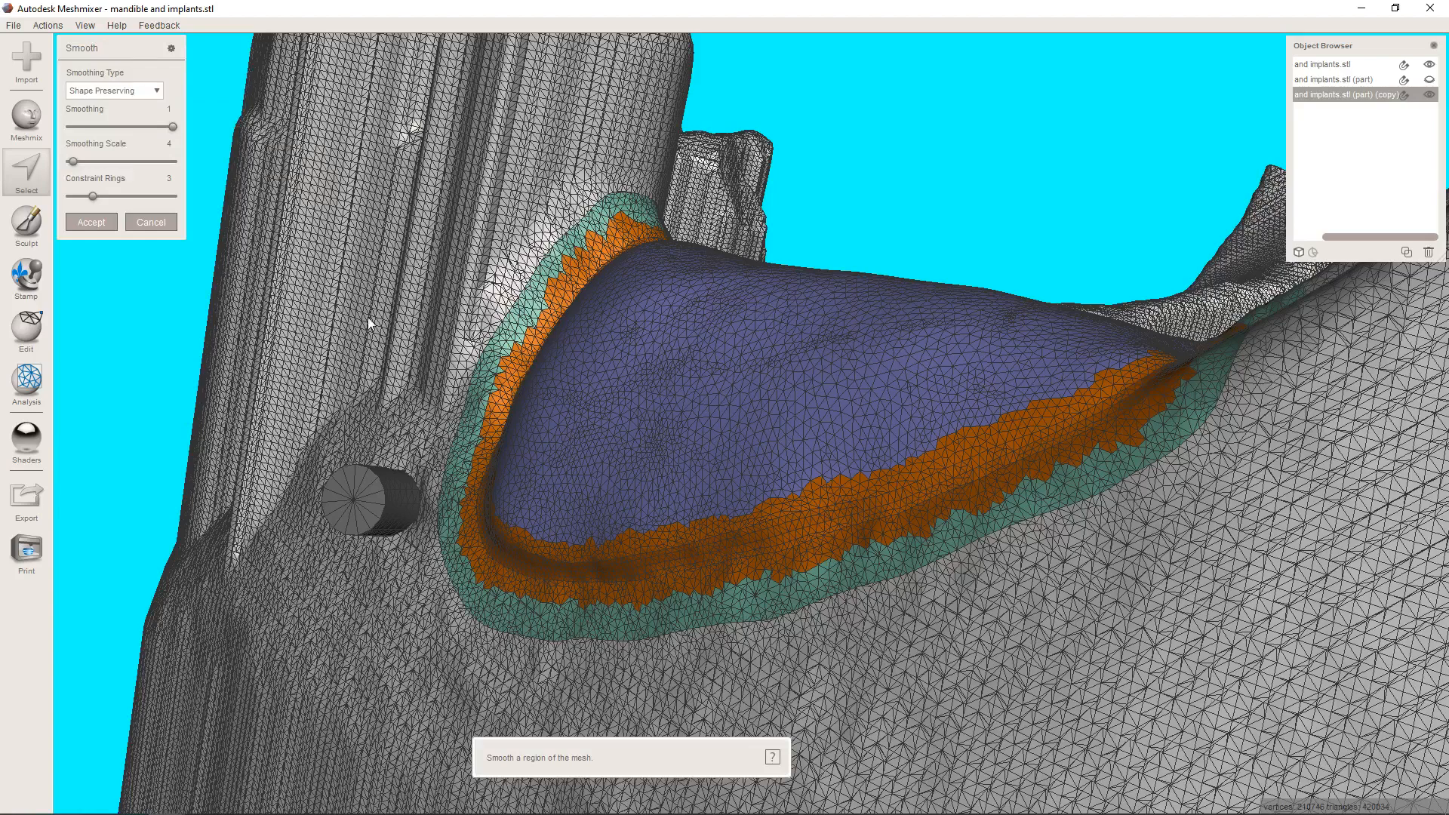
click(107, 163)
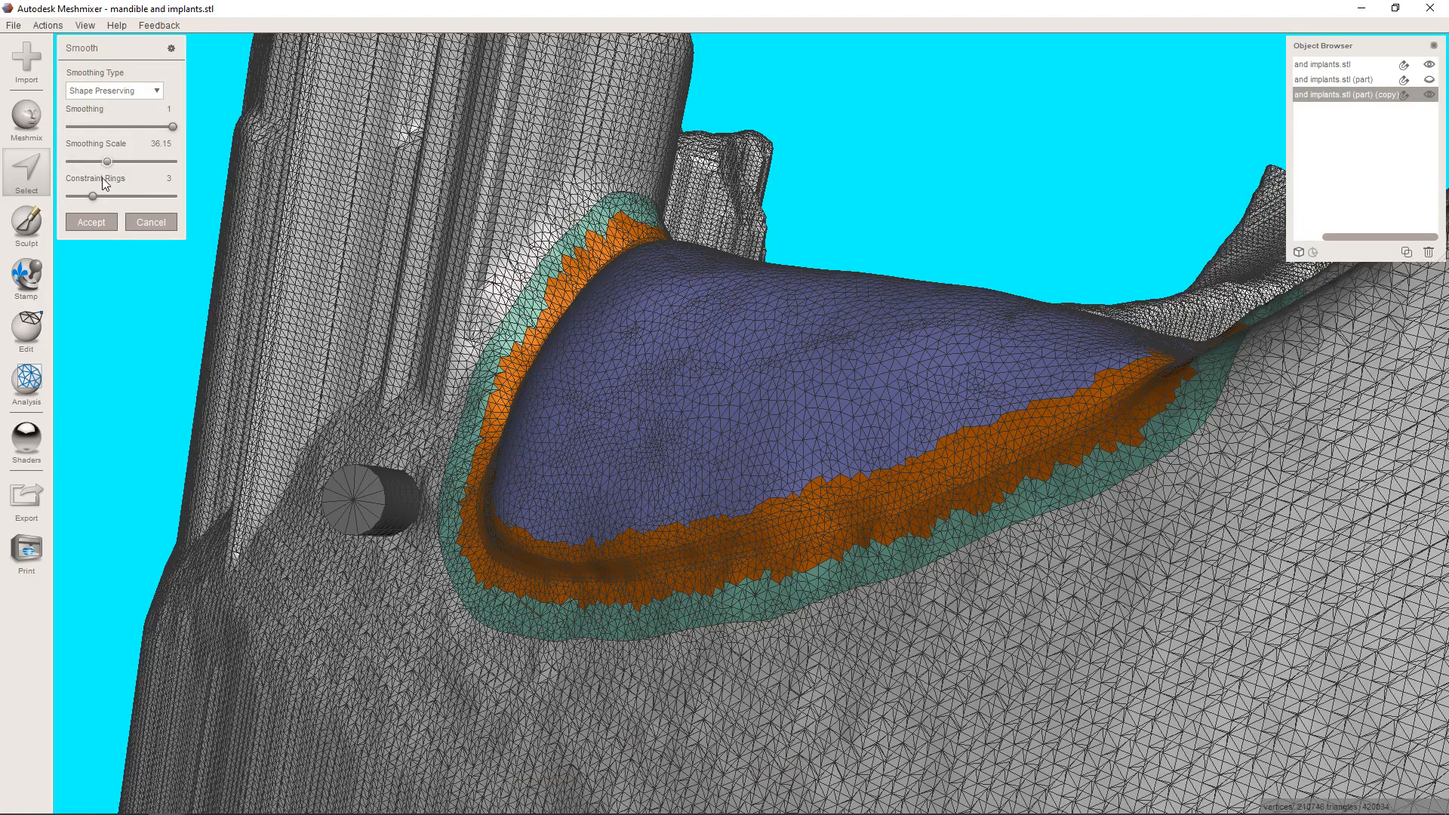
click(92, 221)
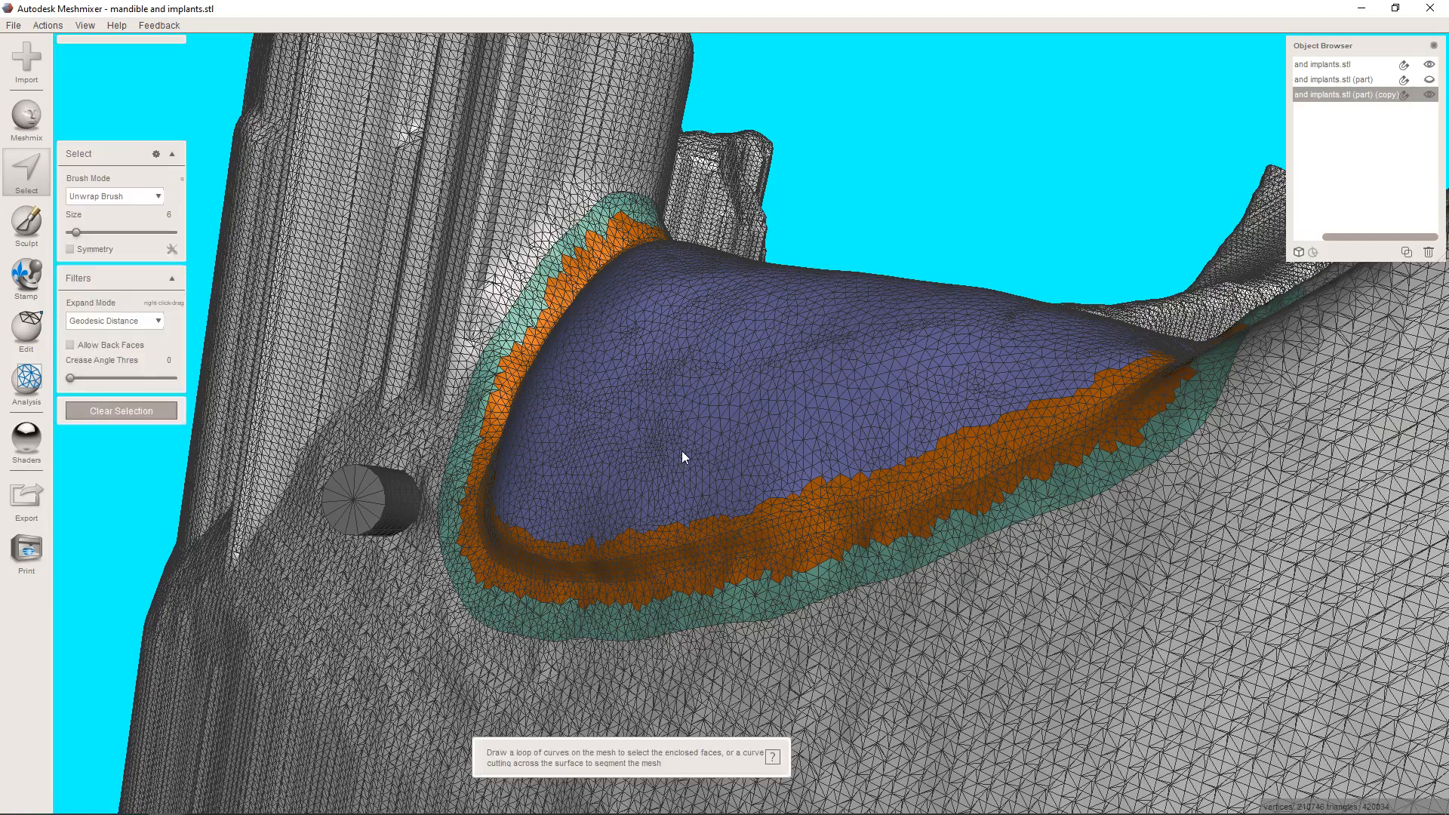
Clear the seam selection and turn off the wireframe display.
scroll(678, 432, down, 3)
right_drag(678, 432, 747, 538)
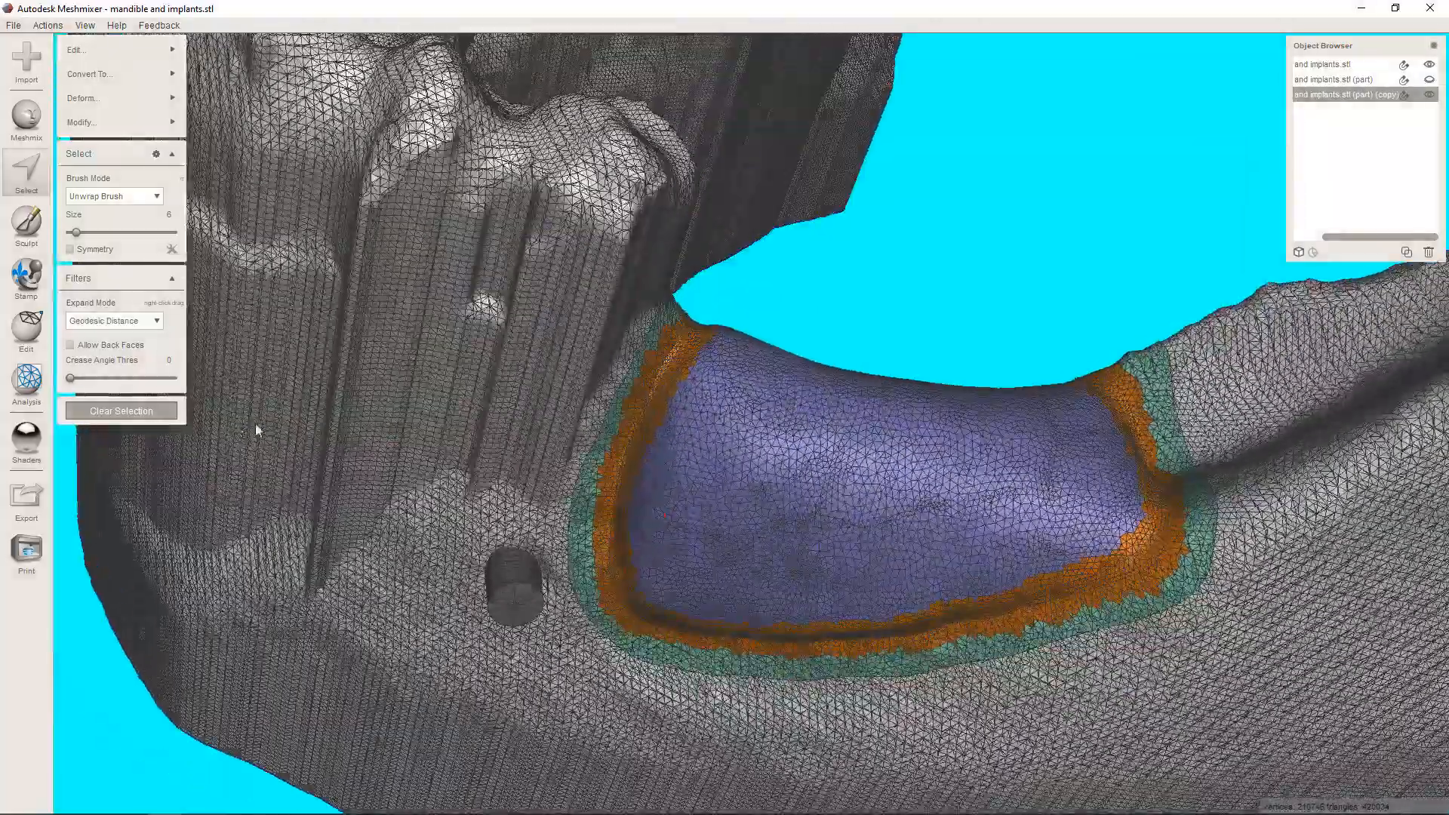
click(121, 411)
mouse_move(648, 510)
right_down()
mouse_move(822, 511)
mouse_move(890, 573)
mouse_move(841, 508)
mouse_move(800, 533)
mouse_move(832, 470)
mouse_move(825, 535)
mouse_move(674, 540)
right_up()
key(w)
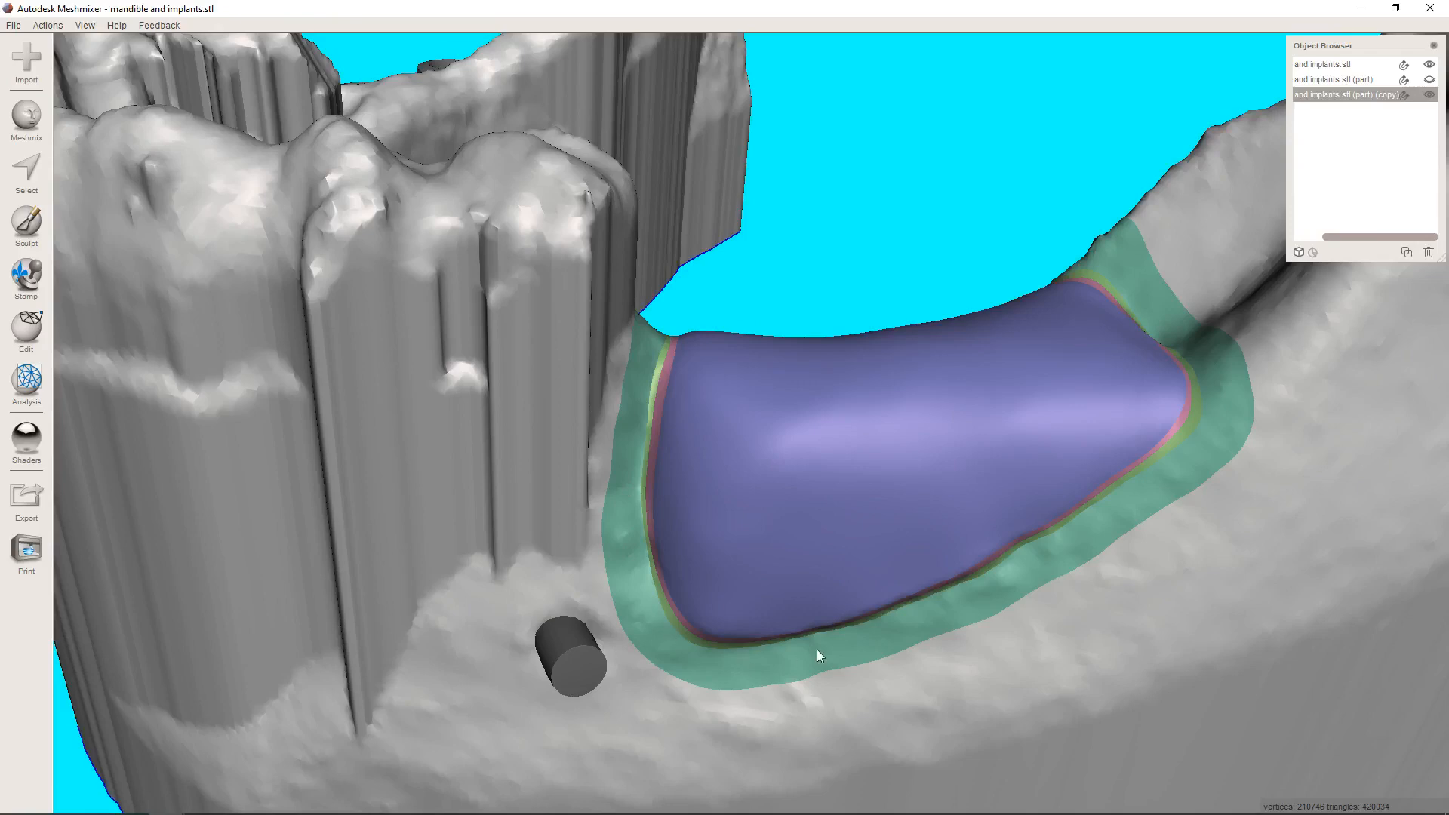
Hide the implants object and show the original mandible part together with the augmented copy.
right_drag(1162, 324, 1057, 314)
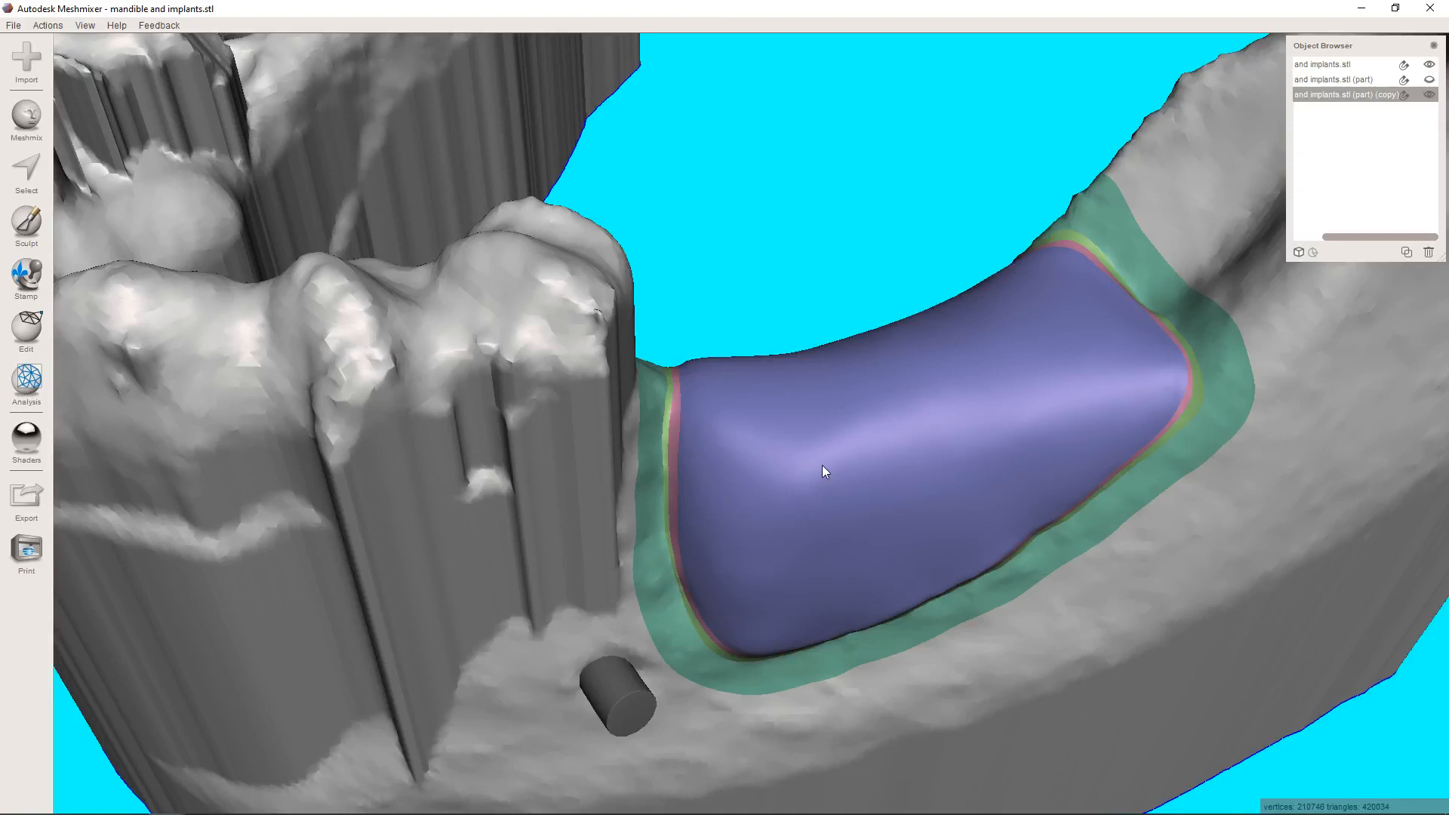
right_drag(822, 465, 1177, 354)
click(1428, 80)
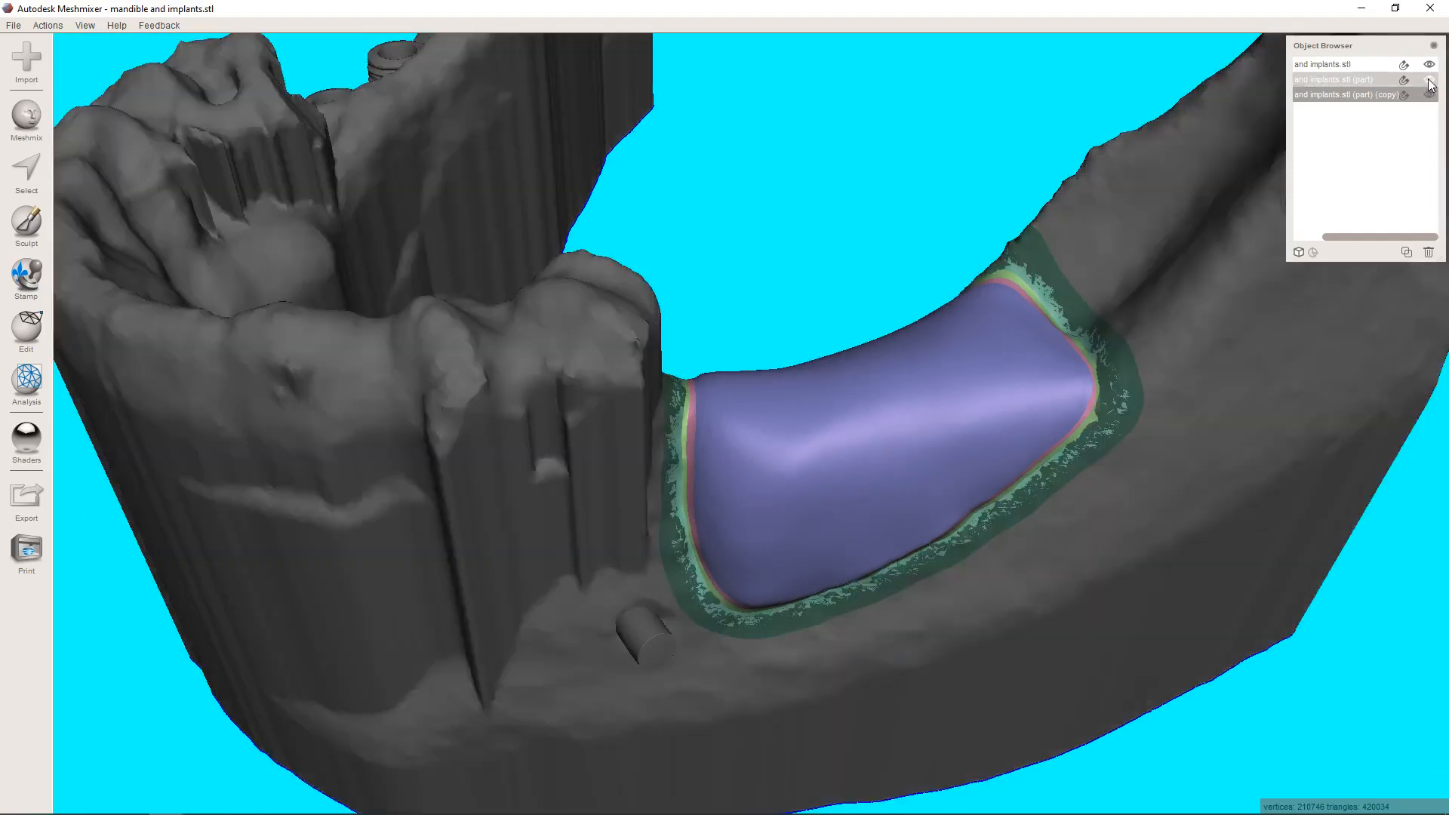
click(1429, 80)
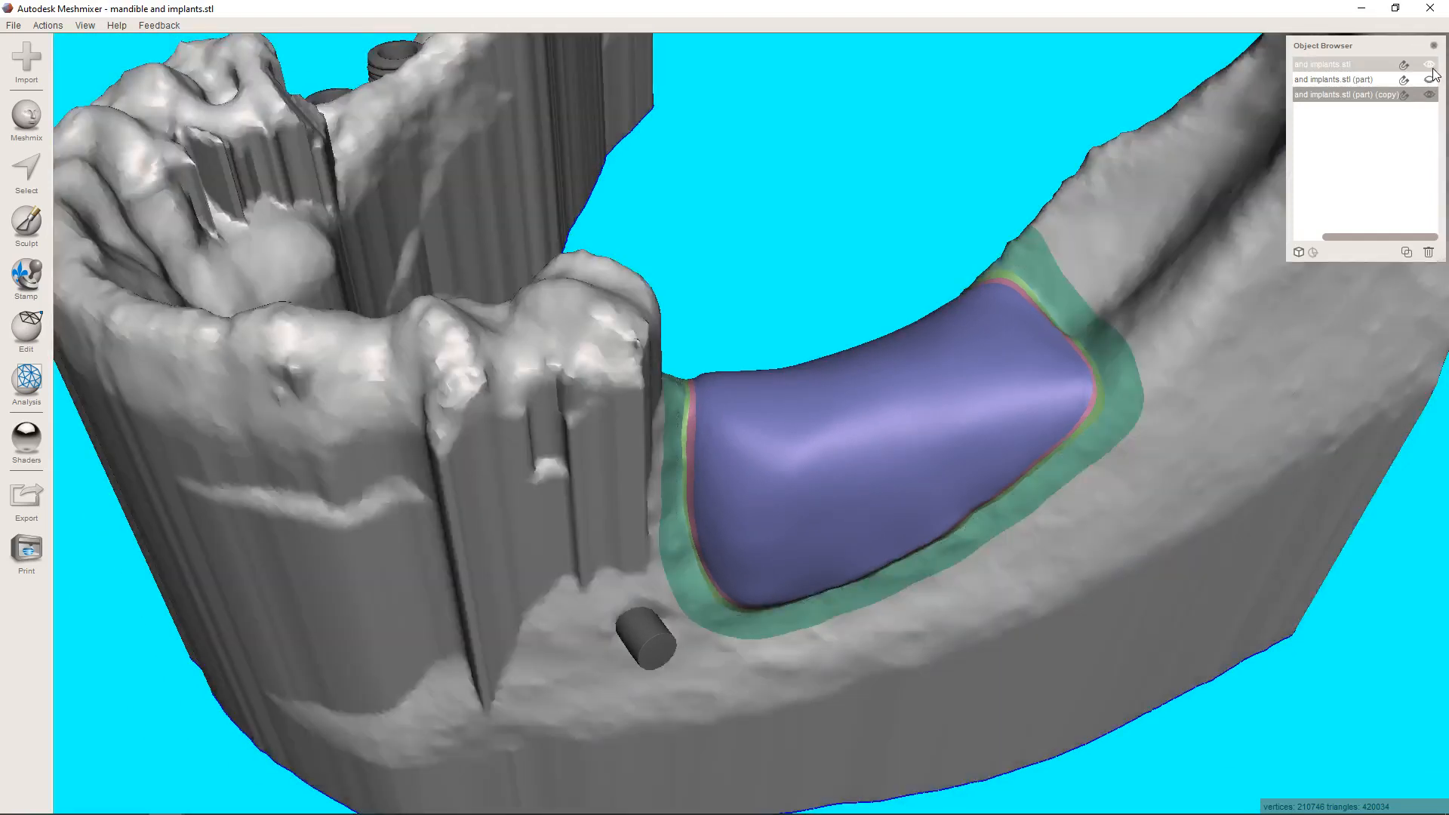
click(1434, 71)
click(1429, 79)
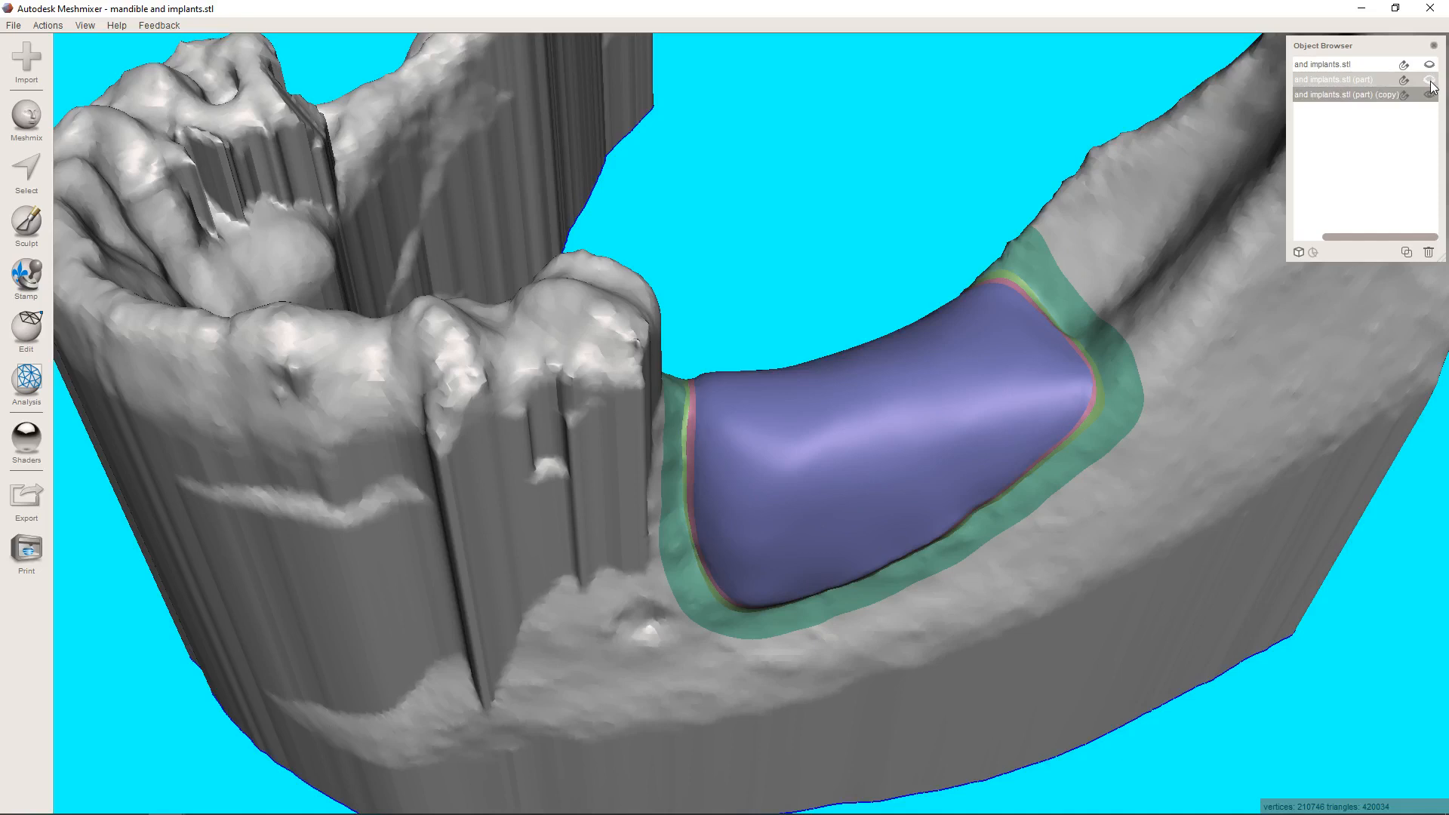
Examine the space under the ridge patch with a temporary Plane Cut across it, cancel the cut and hide the original mandible part.
right_drag(967, 424, 825, 525)
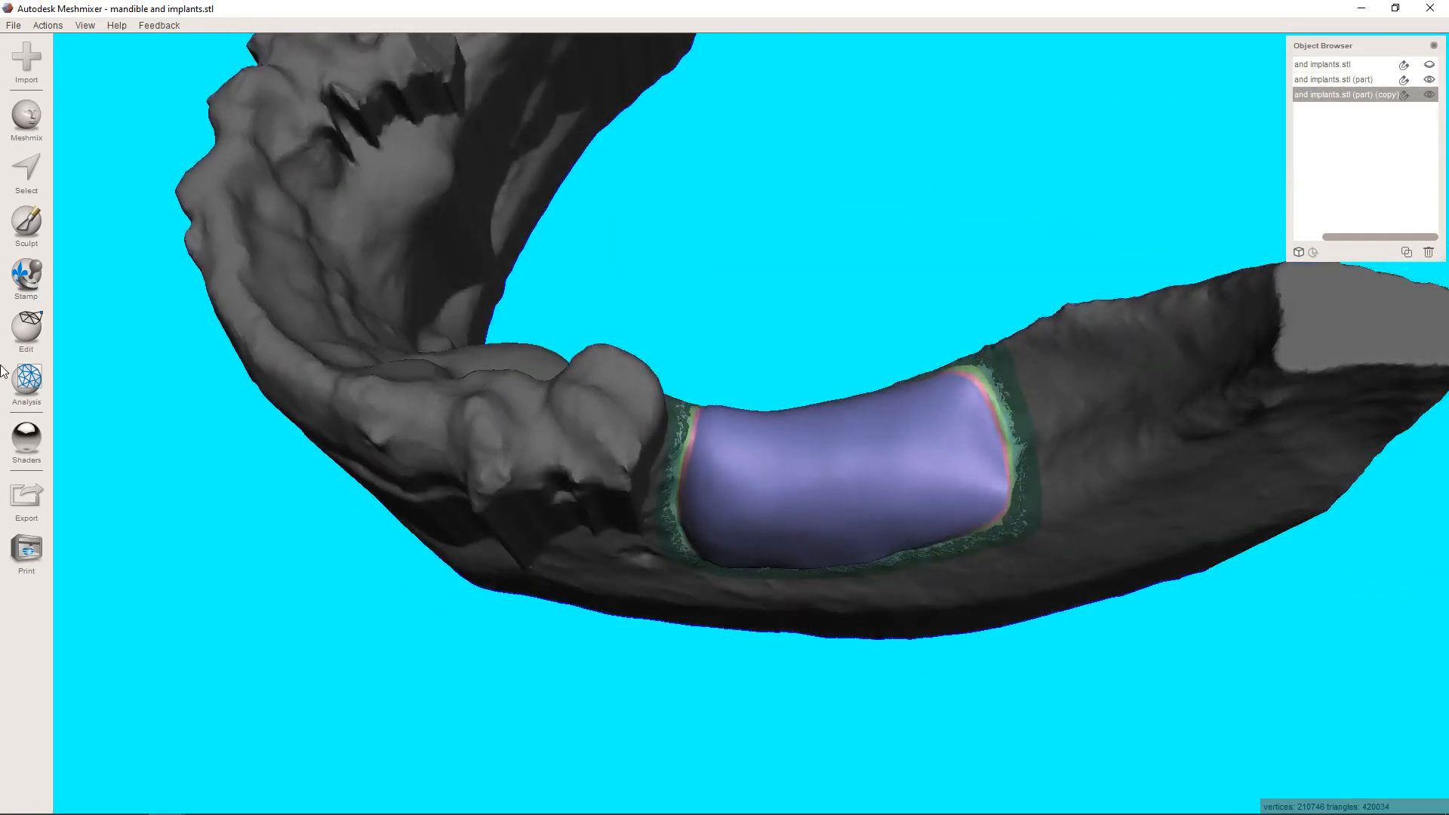
click(14, 330)
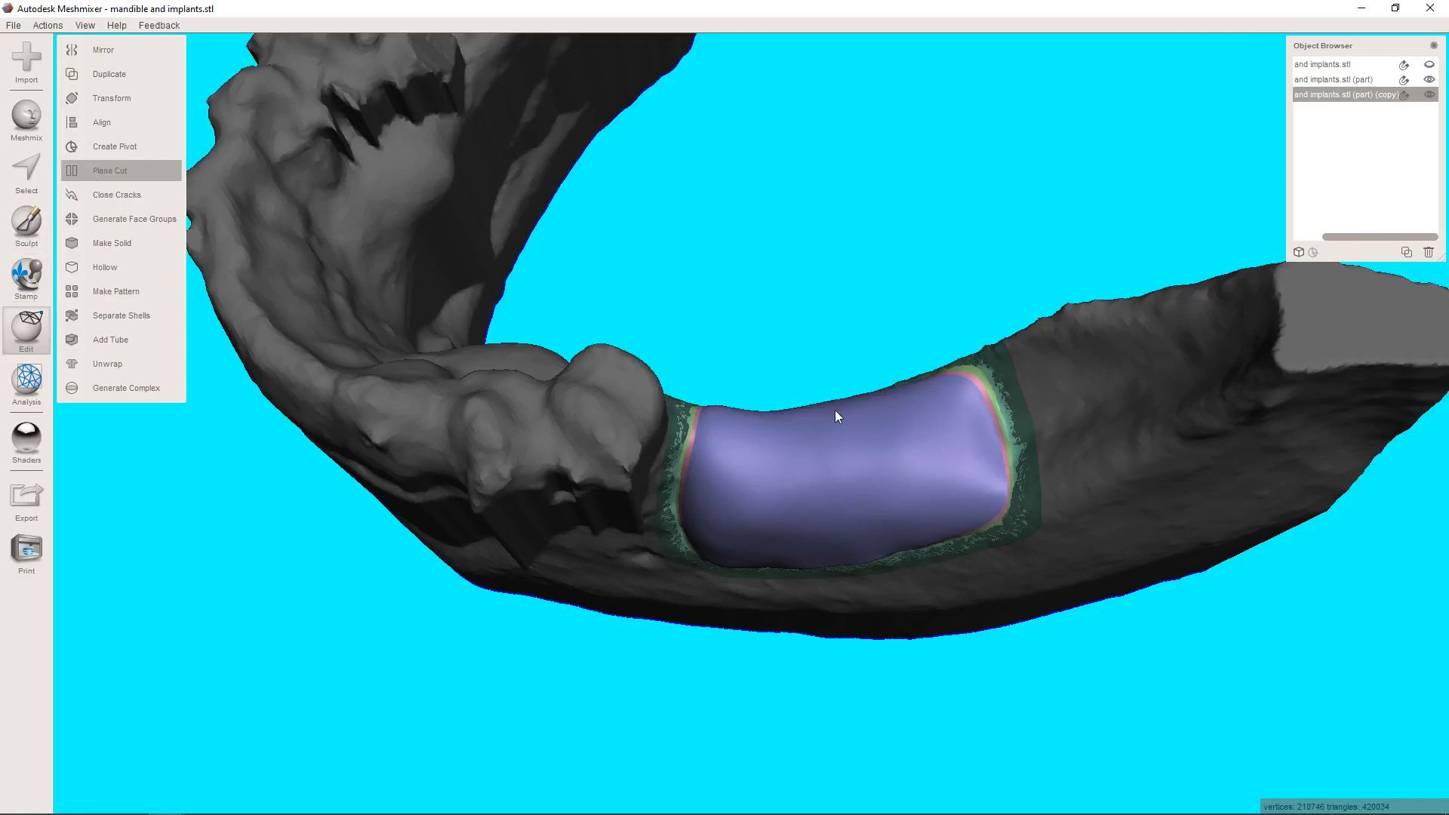
drag(768, 338, 740, 755)
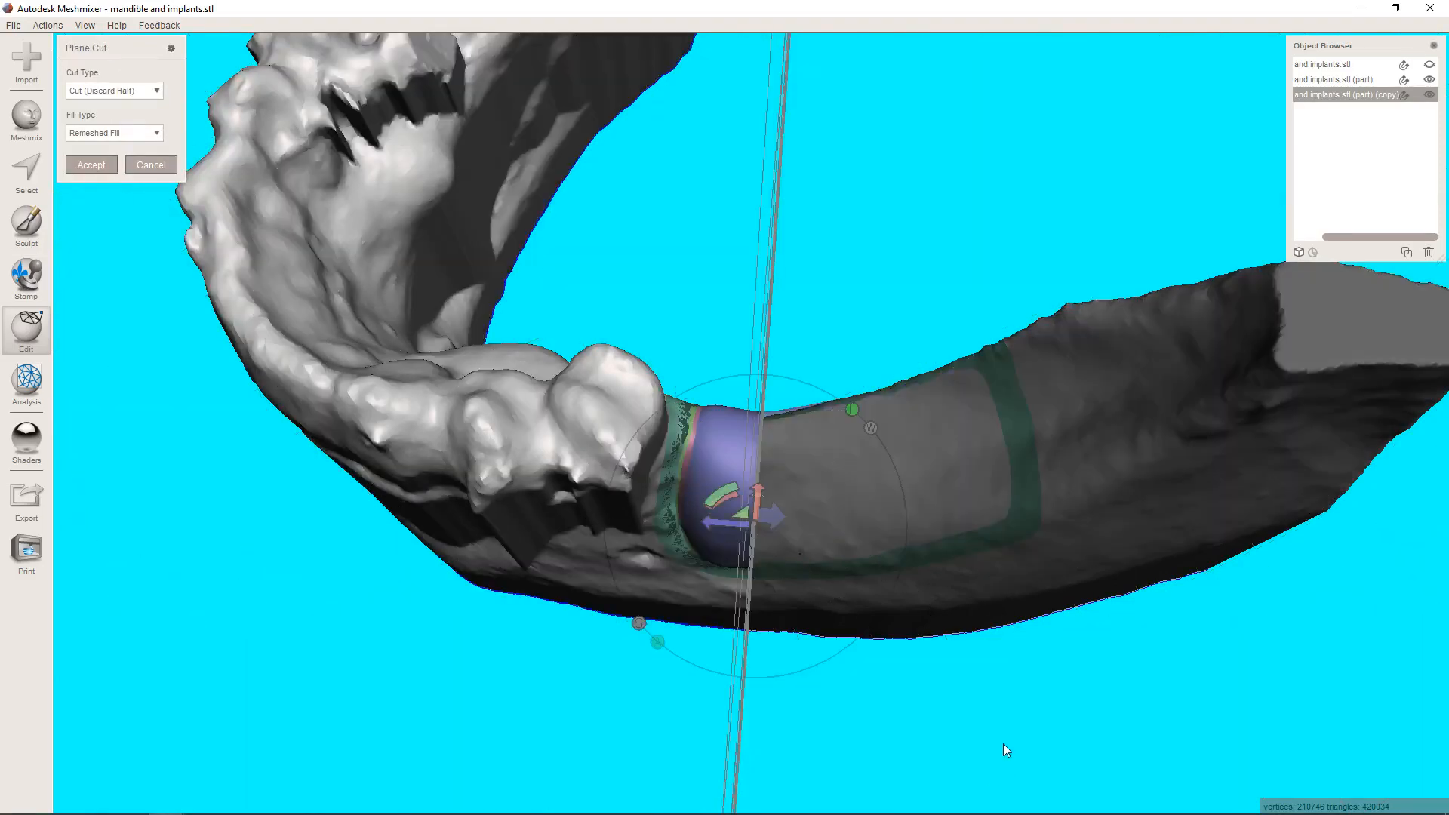
mouse_move(1003, 744)
right_down()
mouse_move(867, 494)
mouse_move(786, 598)
mouse_move(808, 699)
mouse_move(803, 593)
mouse_move(818, 554)
mouse_move(835, 566)
mouse_move(705, 575)
mouse_move(695, 591)
mouse_move(714, 594)
right_up()
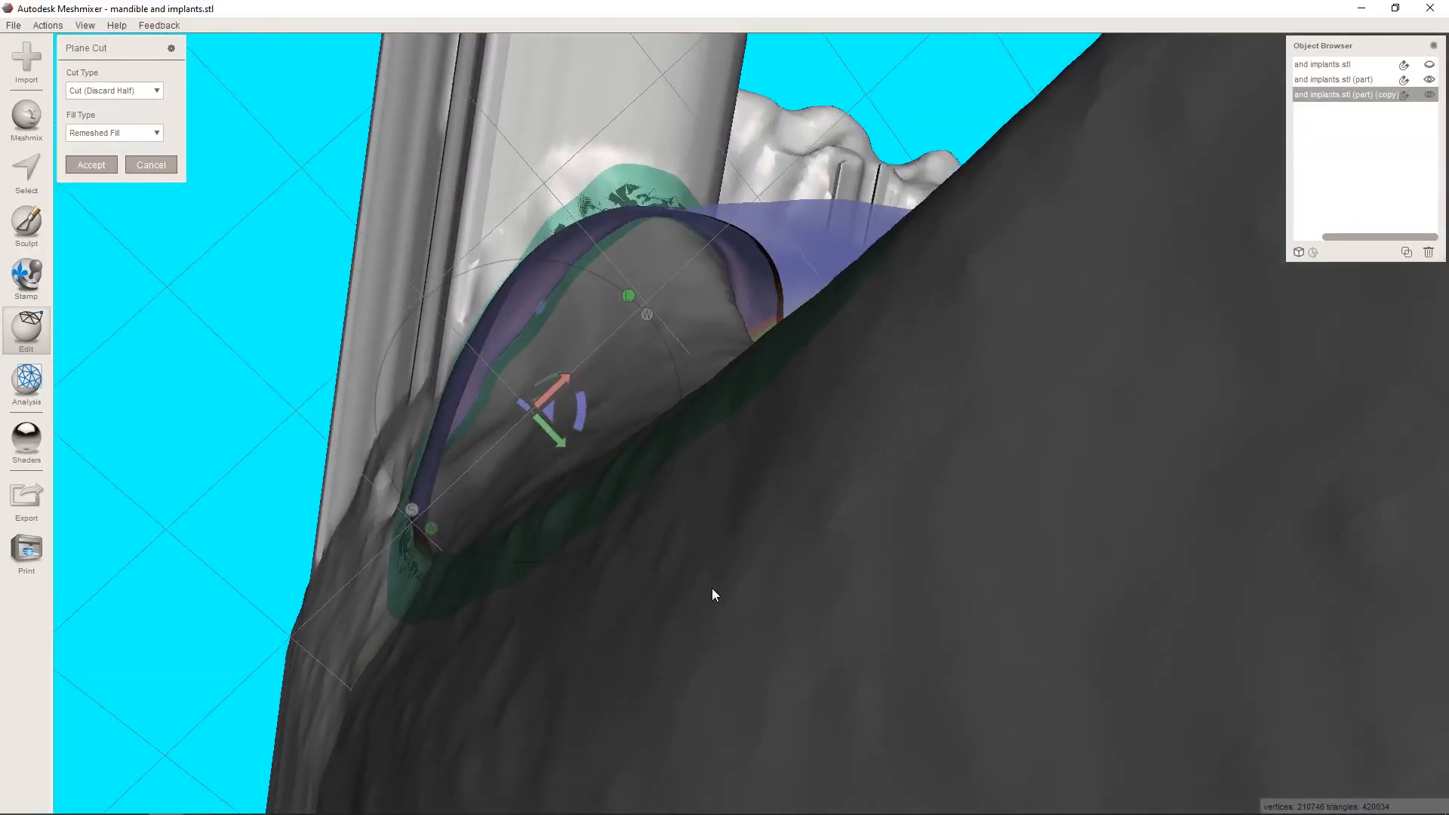
right_drag(825, 542, 531, 489)
click(136, 166)
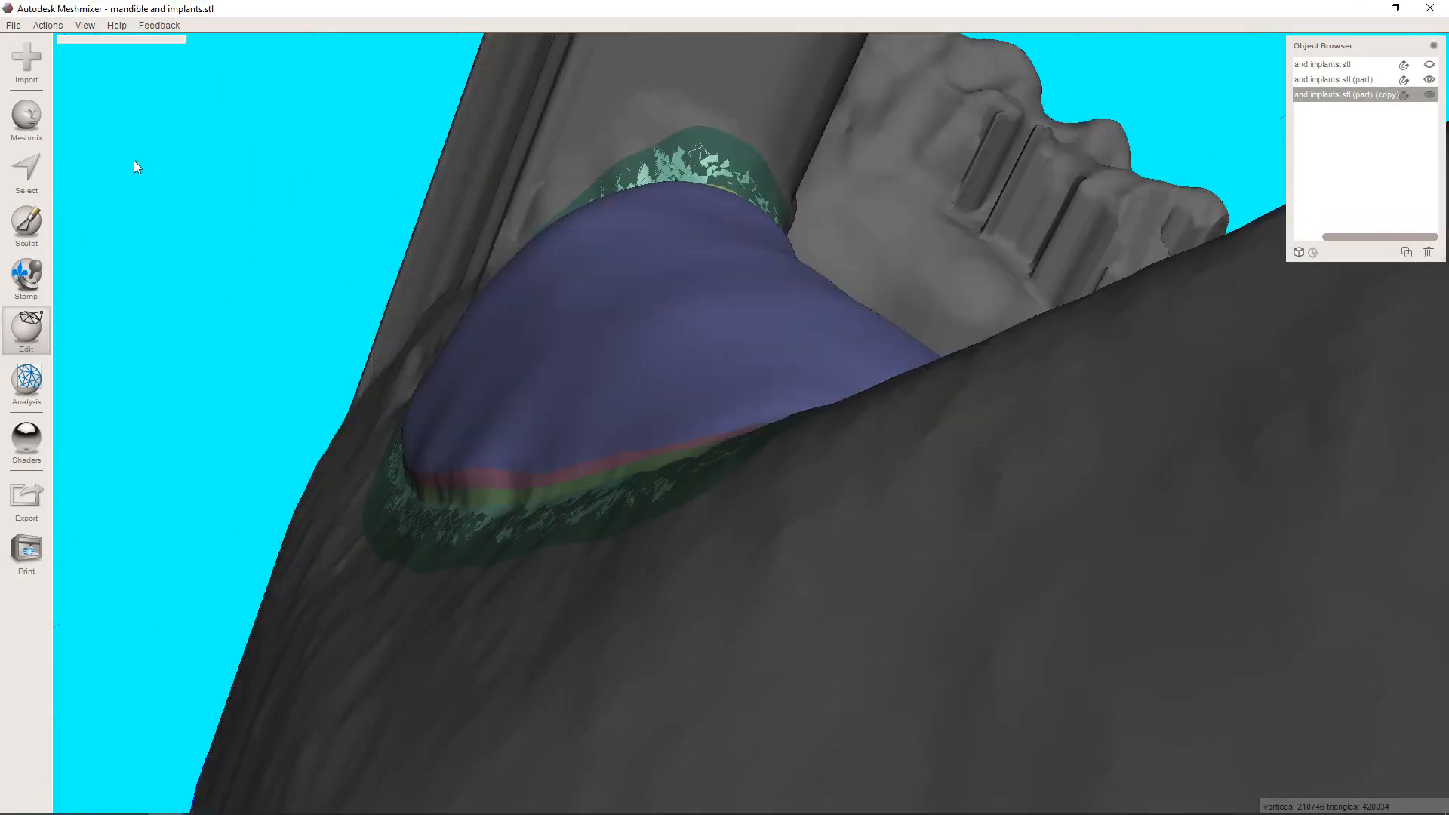
click(26, 328)
click(1429, 79)
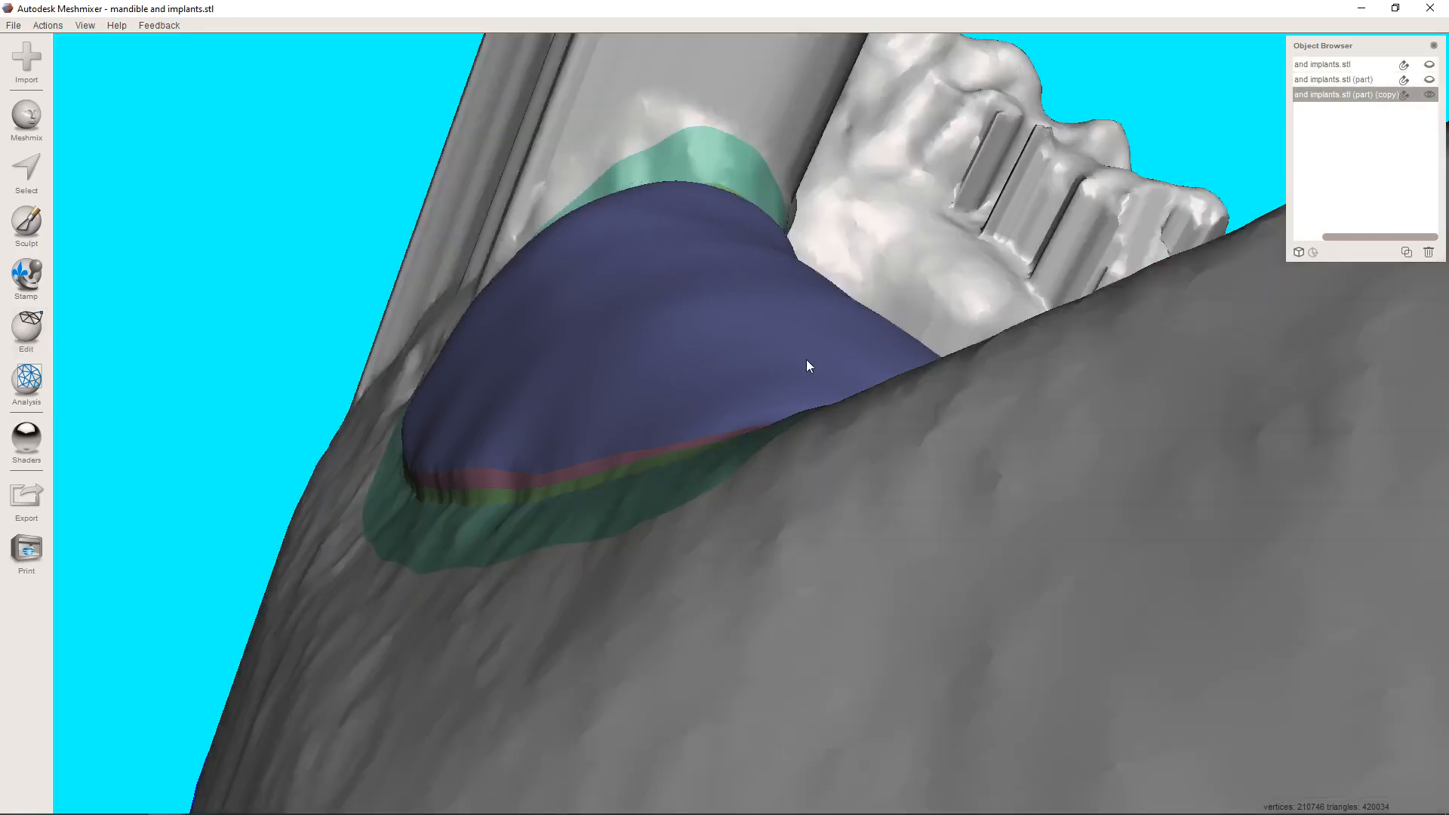
Select the mandible's surrounding bone face group and invert the selection so the ridge patch and its margin are selected.
right_drag(806, 359, 820, 498)
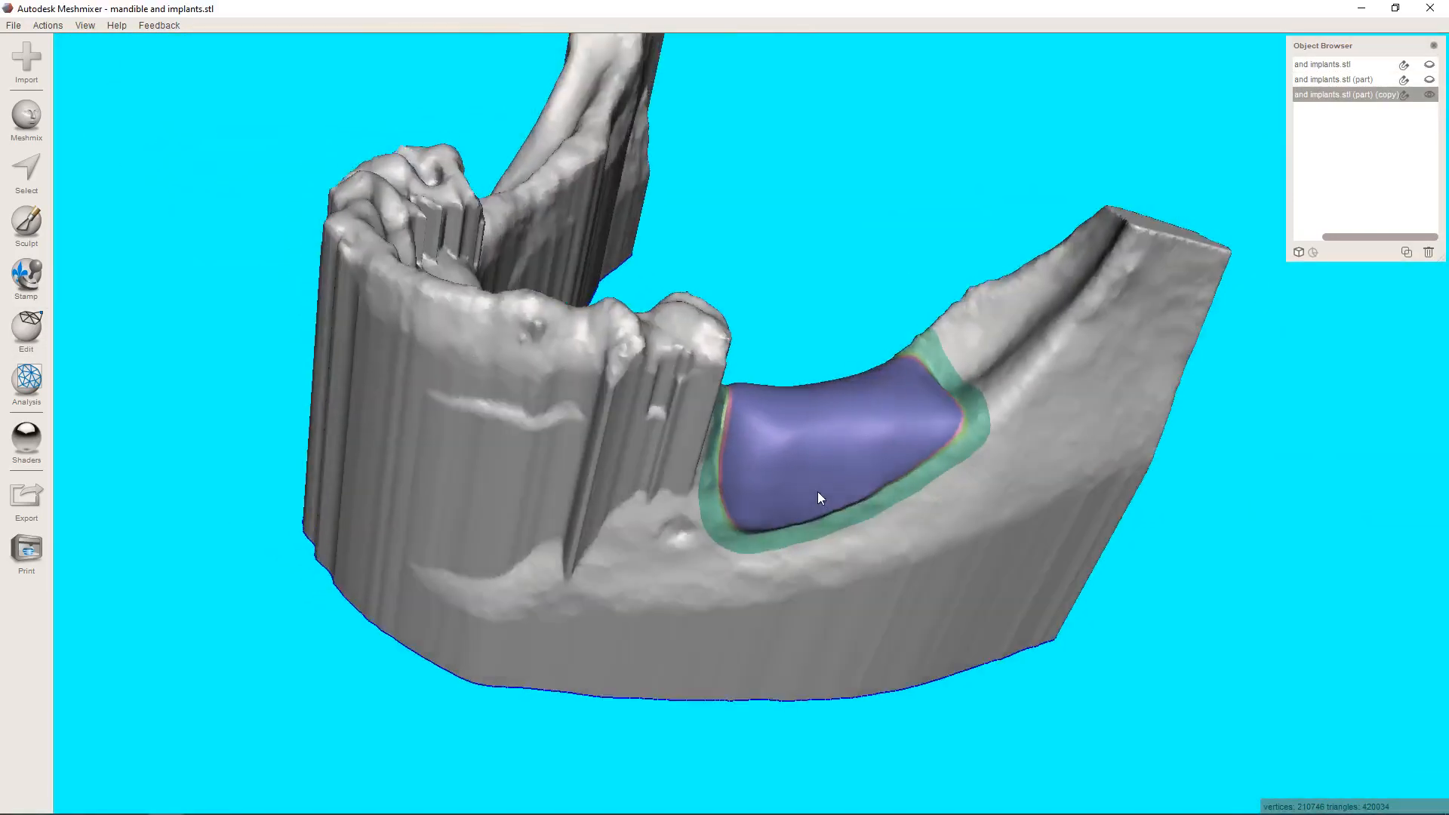
click(25, 169)
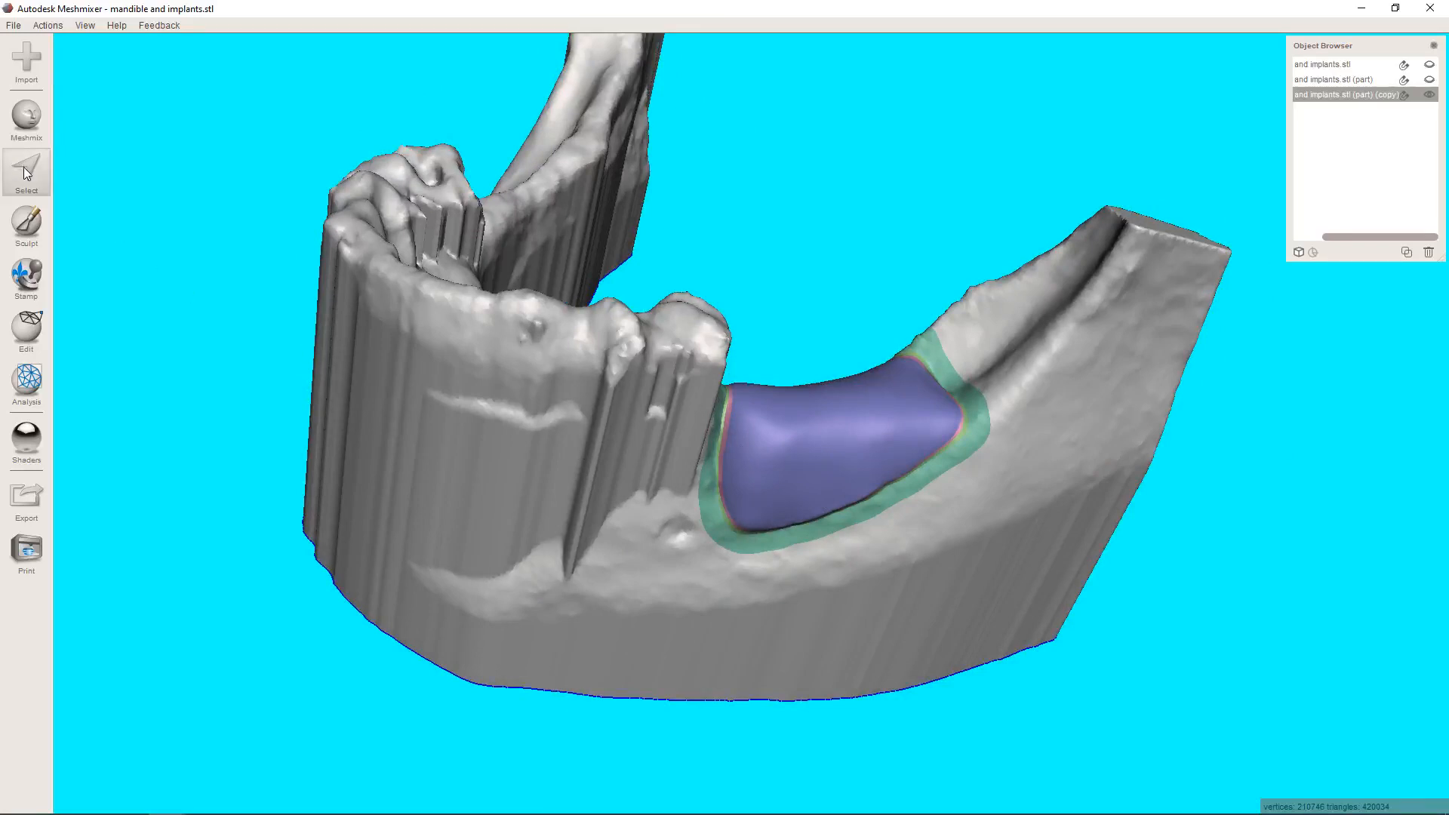
click(664, 586)
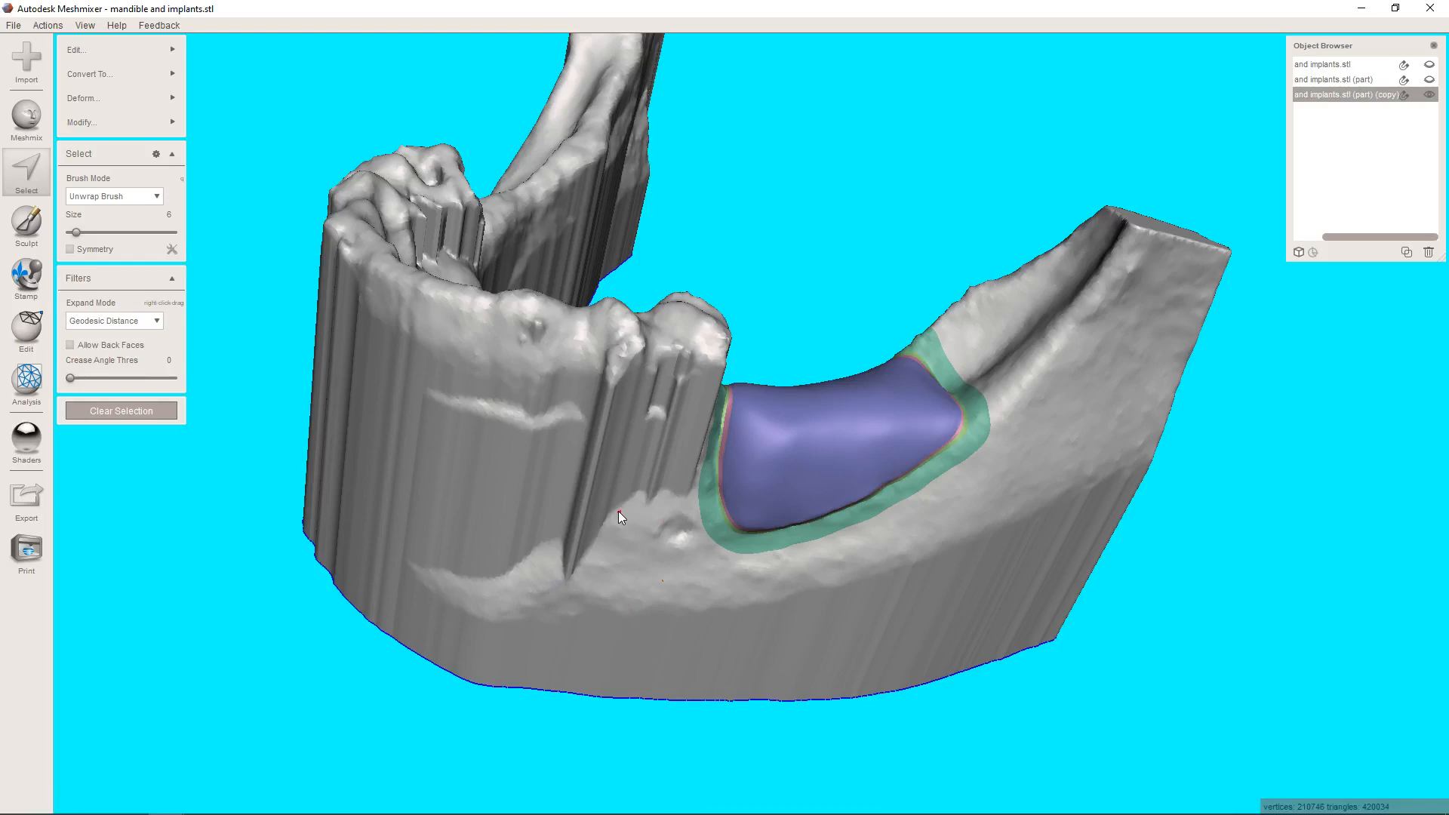
double_click(566, 528)
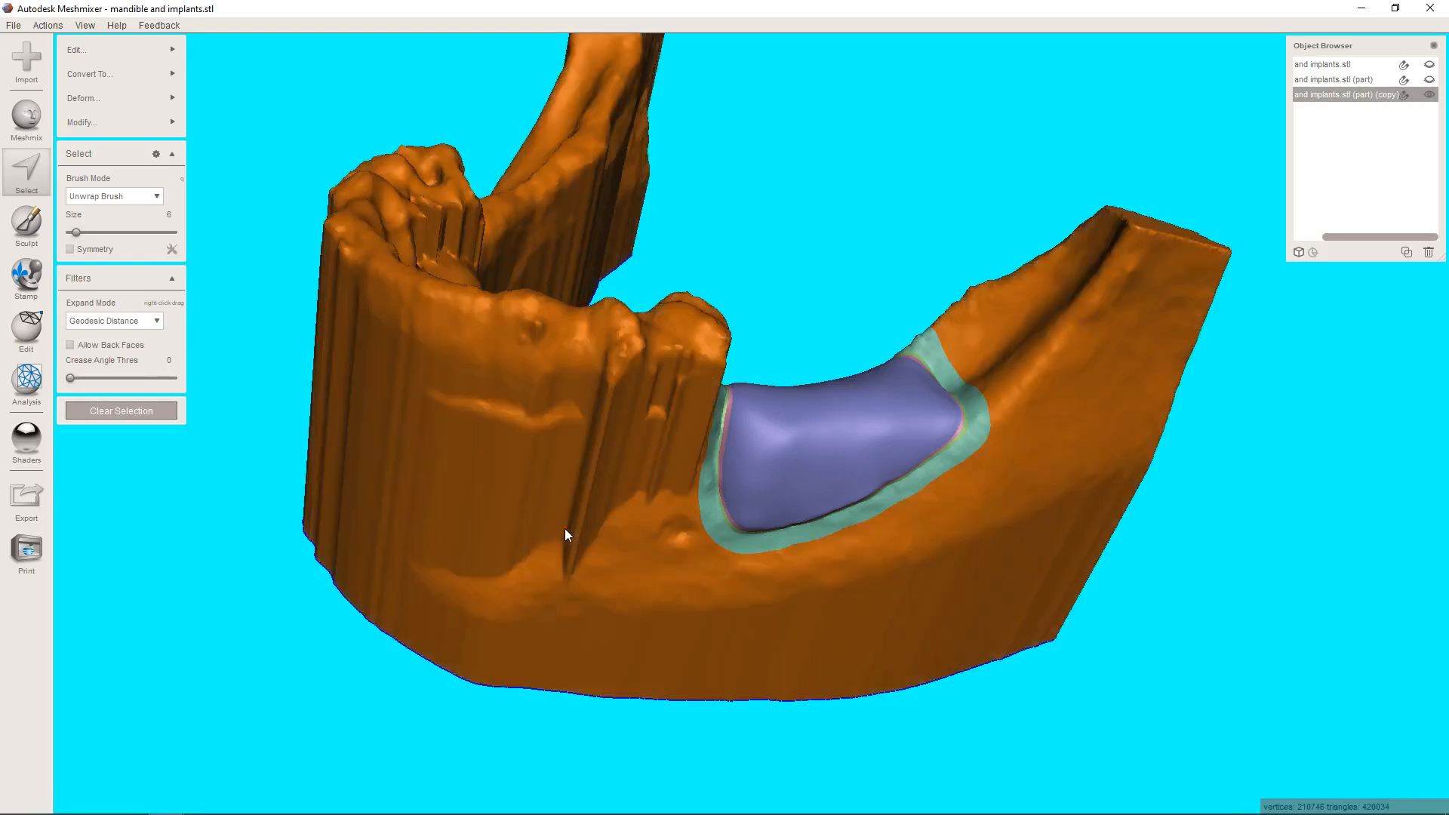
right_drag(549, 531, 795, 510)
key(i)
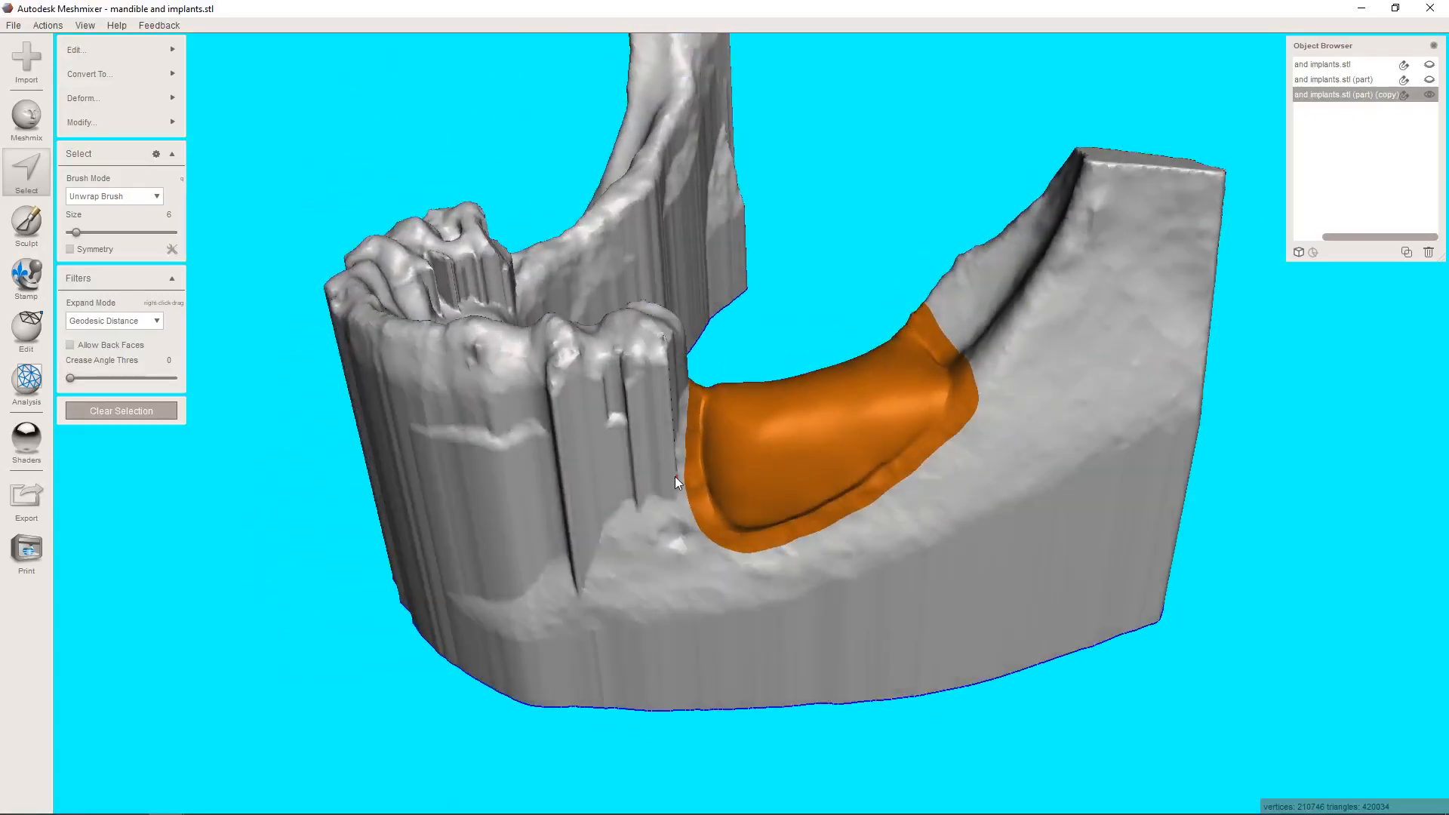
Offset the selected ridge patch and margin by 0.3 mm, leaving Connected off, and accept the result.
scroll(640, 539, up, 4)
right_drag(641, 539, 604, 528)
mouse_move(119, 53)
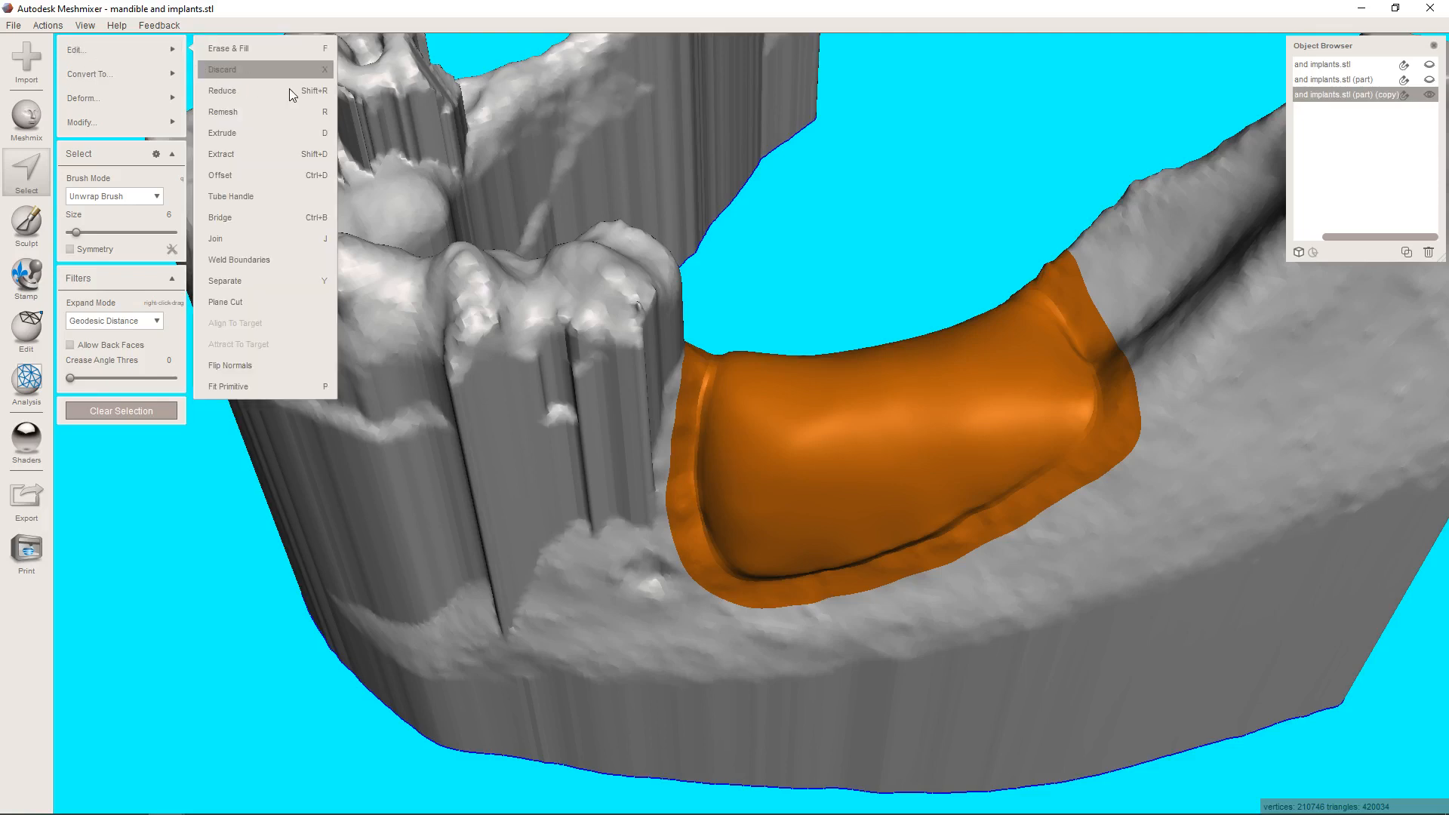
click(243, 175)
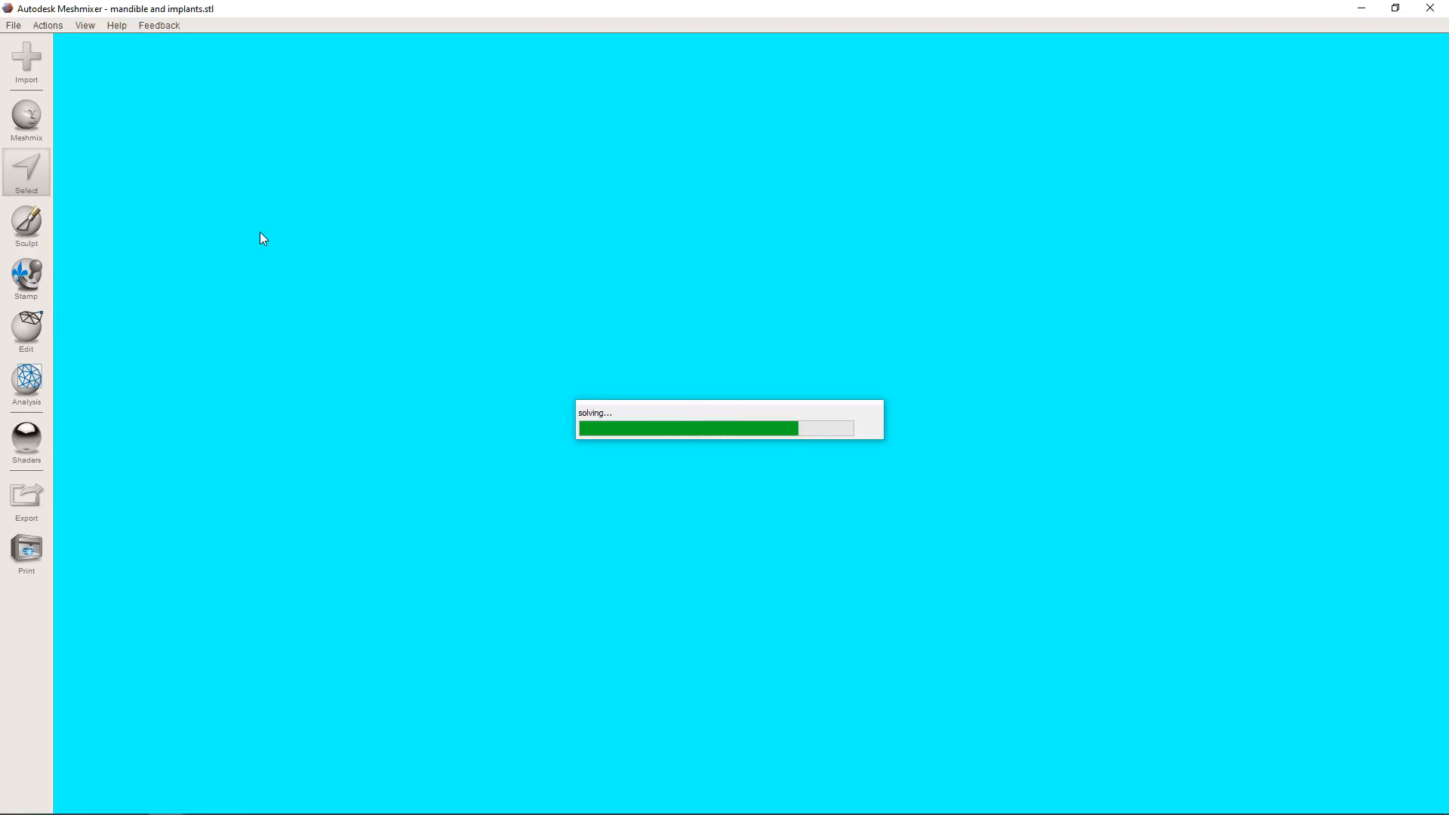
drag(137, 72, 388, 66)
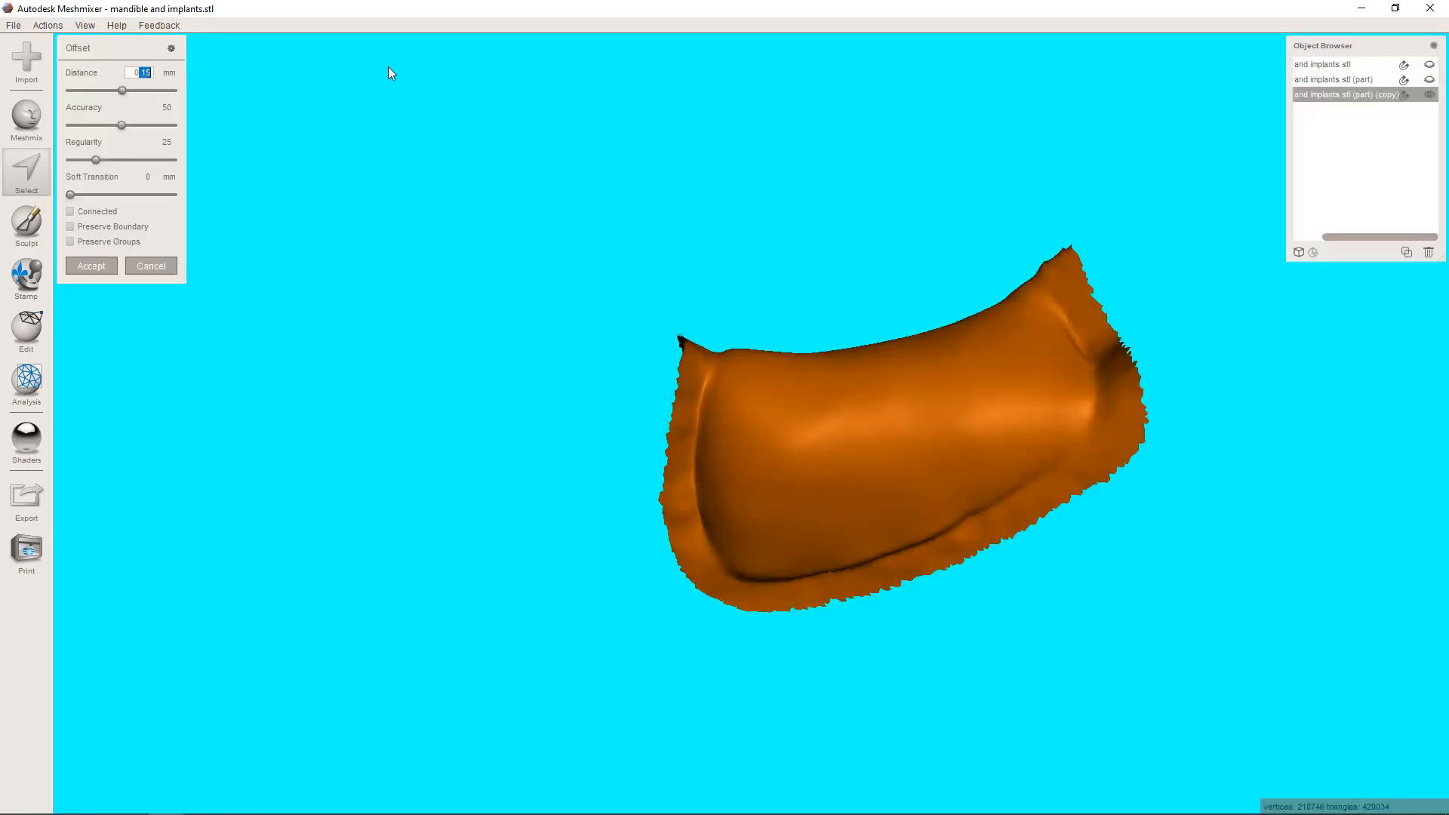
text(.3)
key(Return)
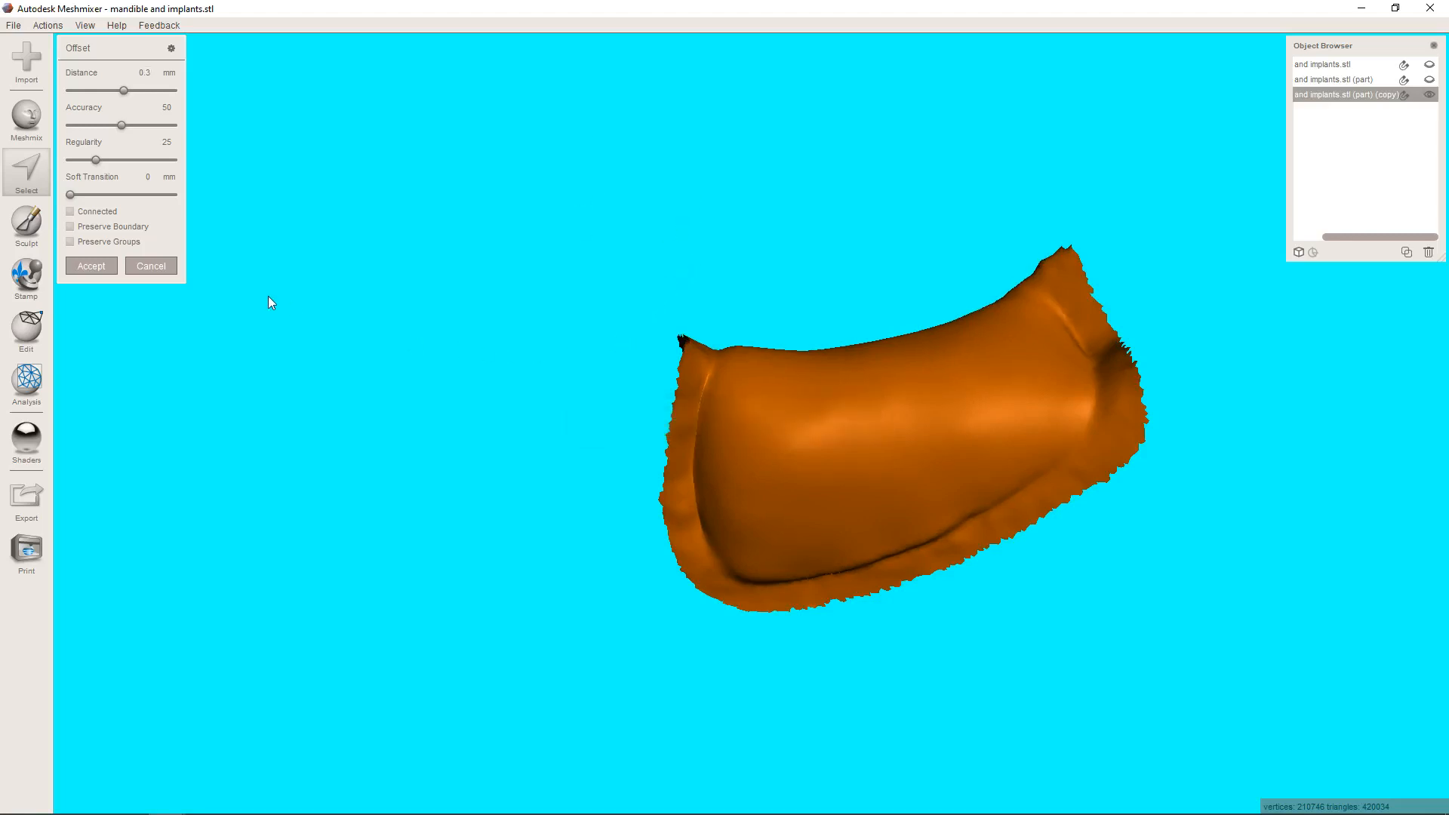
click(97, 267)
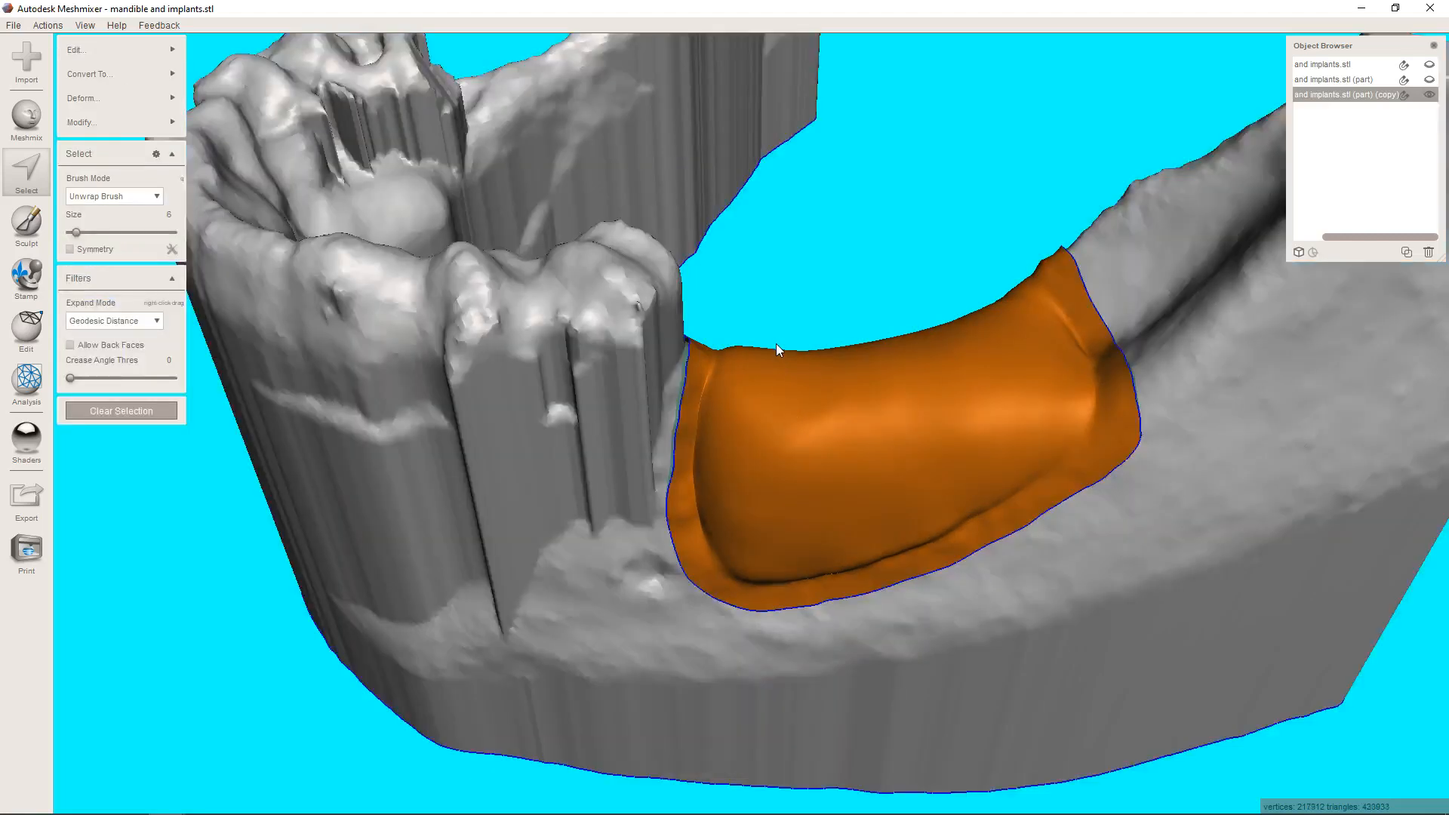
Separate the selected offset surface from the mandible copy into its own object.
right_drag(854, 326, 945, 269)
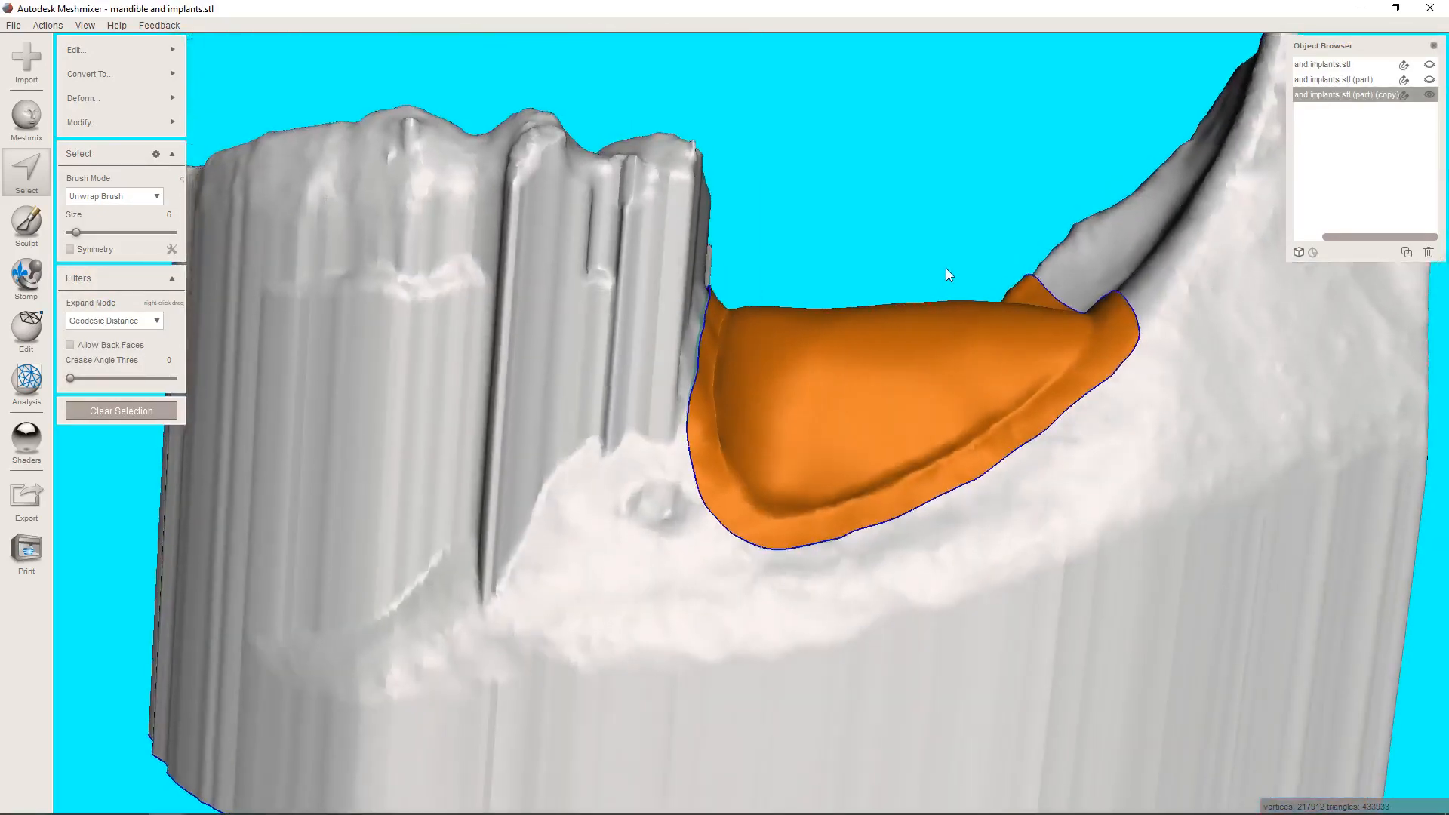
right_drag(798, 353, 828, 353)
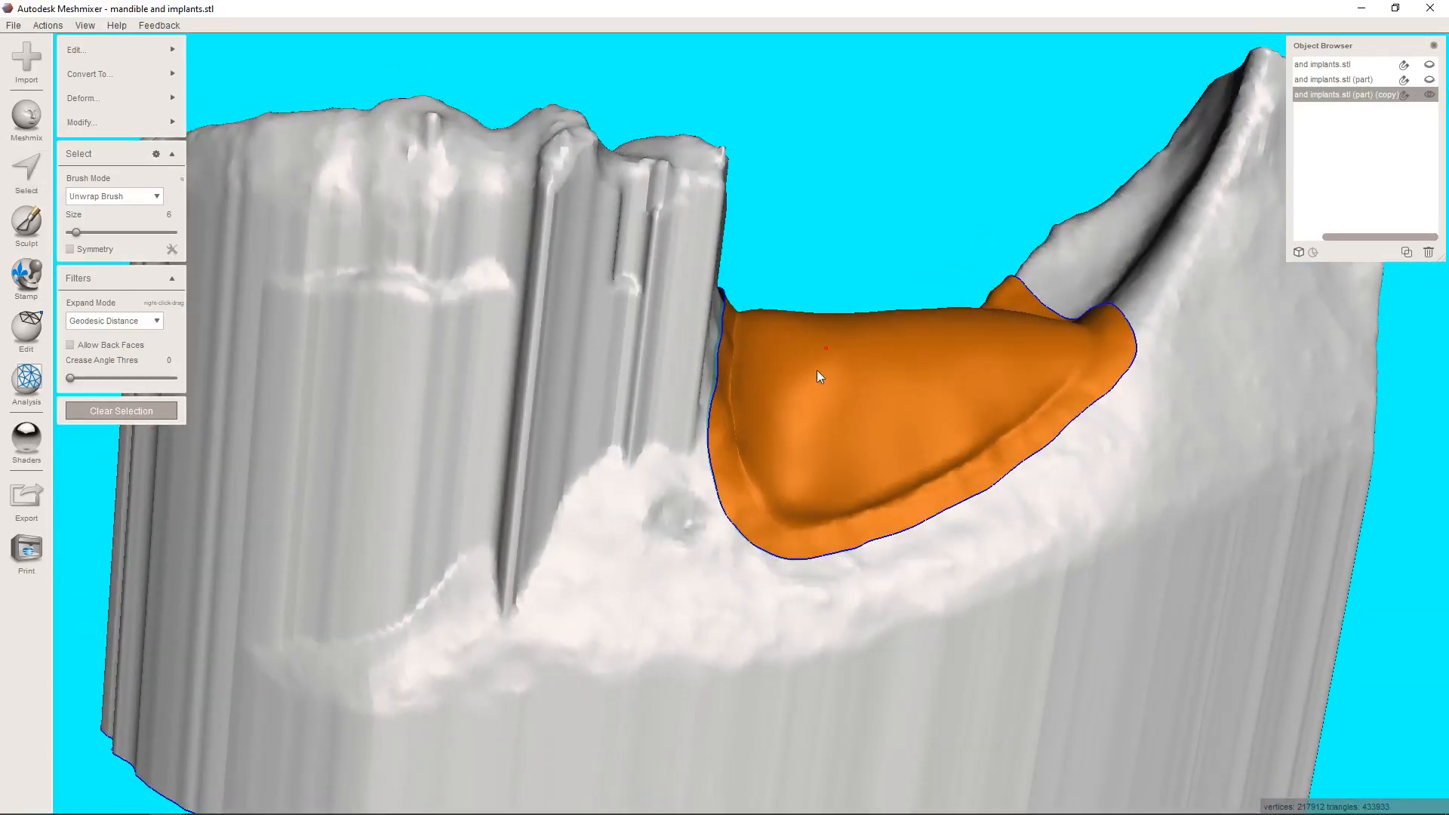
key(y)
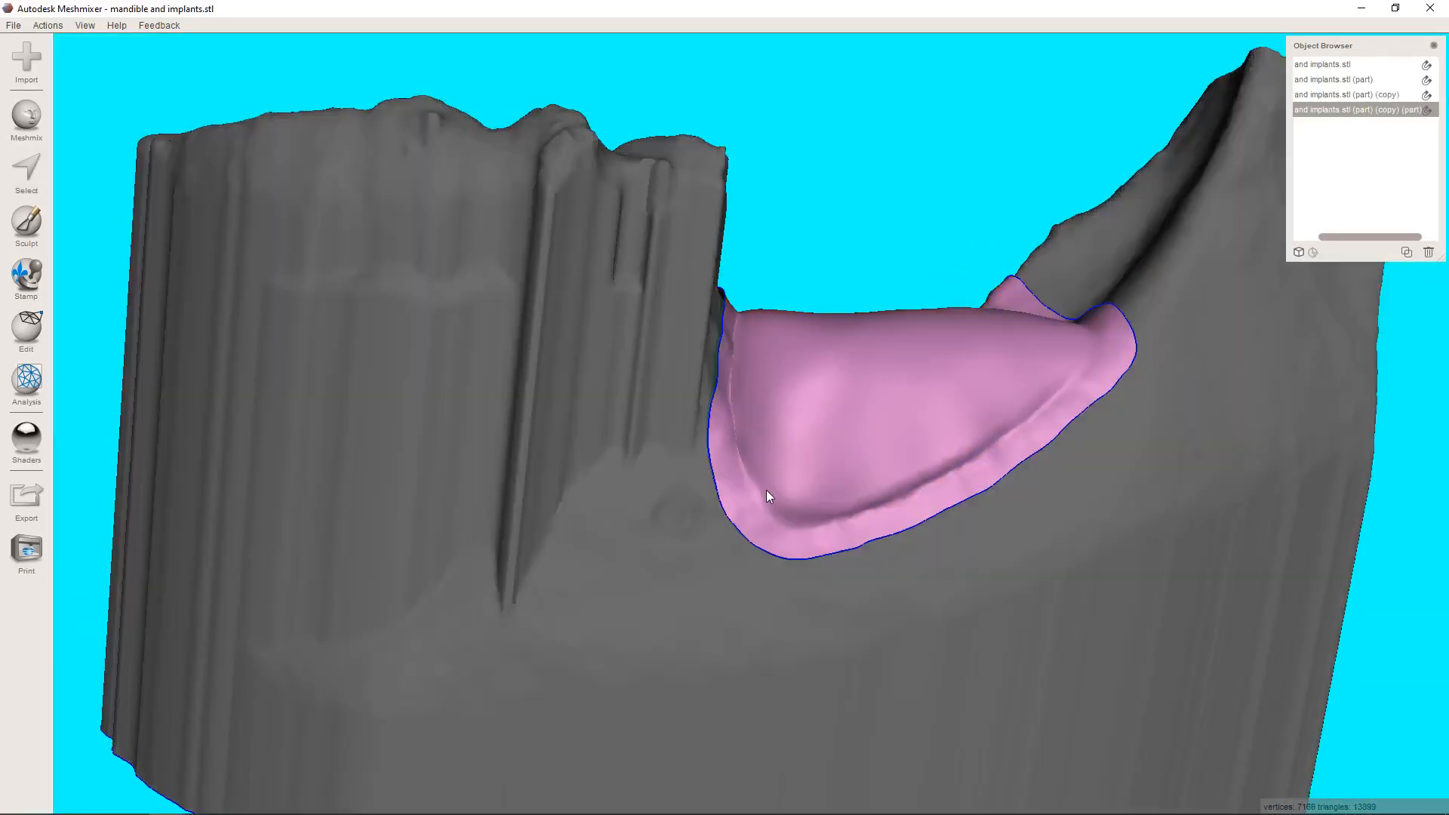
Smooth the creases around the edge of the separated surface with the sculpting smooth brush at strength 100 and size 24.
click(25, 226)
scroll(634, 389, up, 3)
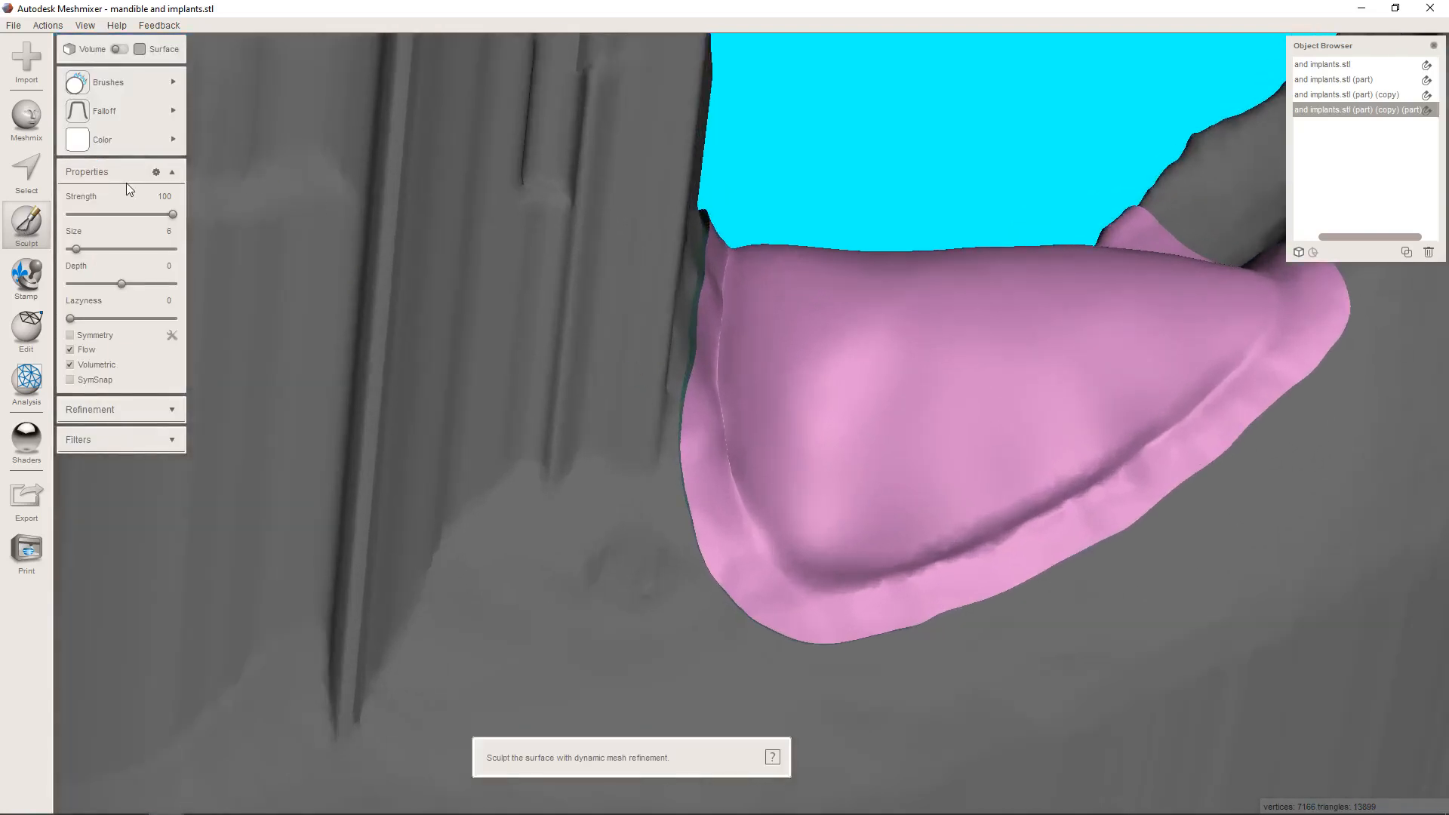
click(95, 250)
right_drag(817, 343, 787, 368)
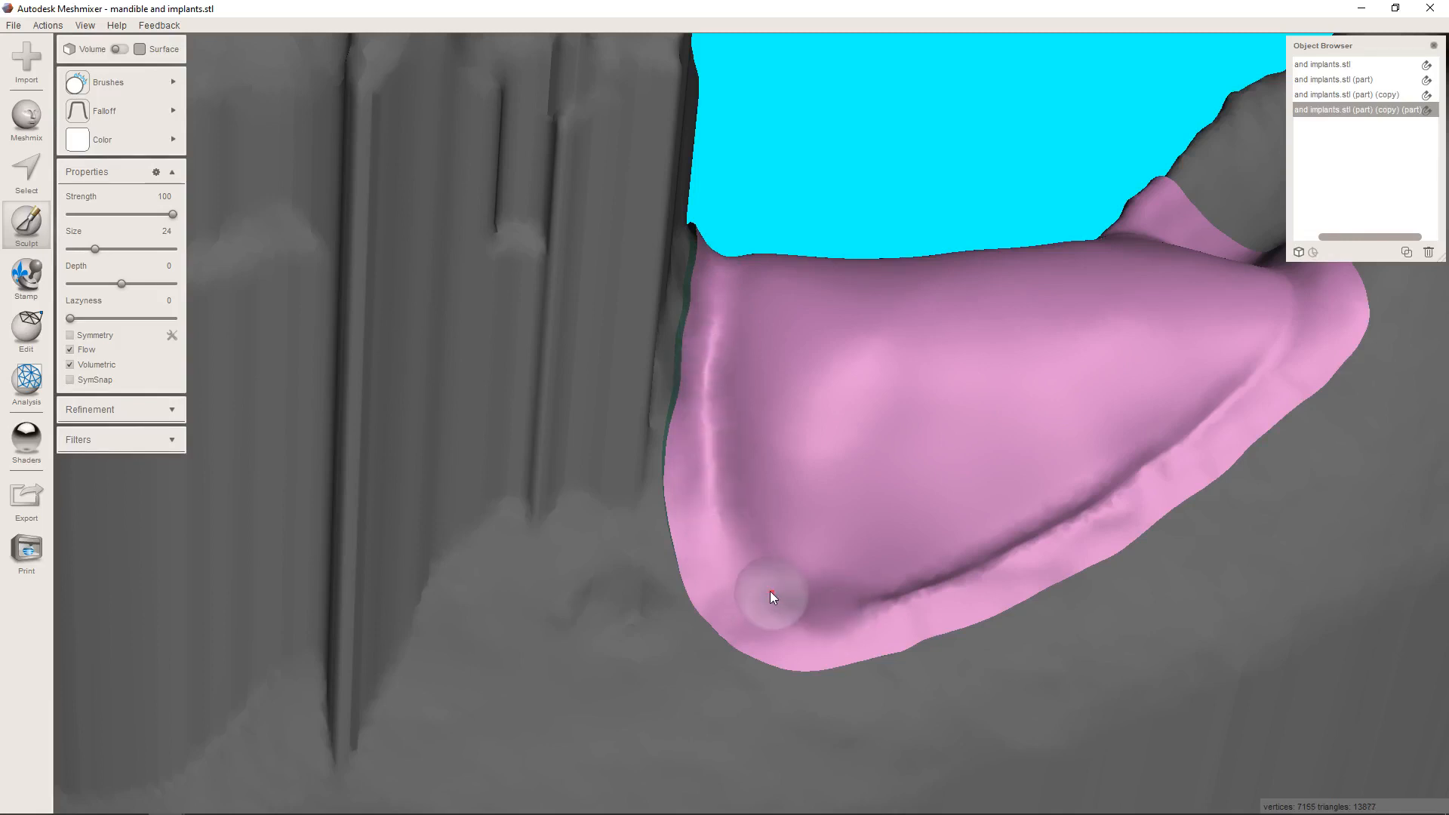
mouse_move(827, 594)
mouse_down()
mouse_move(930, 583)
mouse_move(966, 559)
mouse_up()
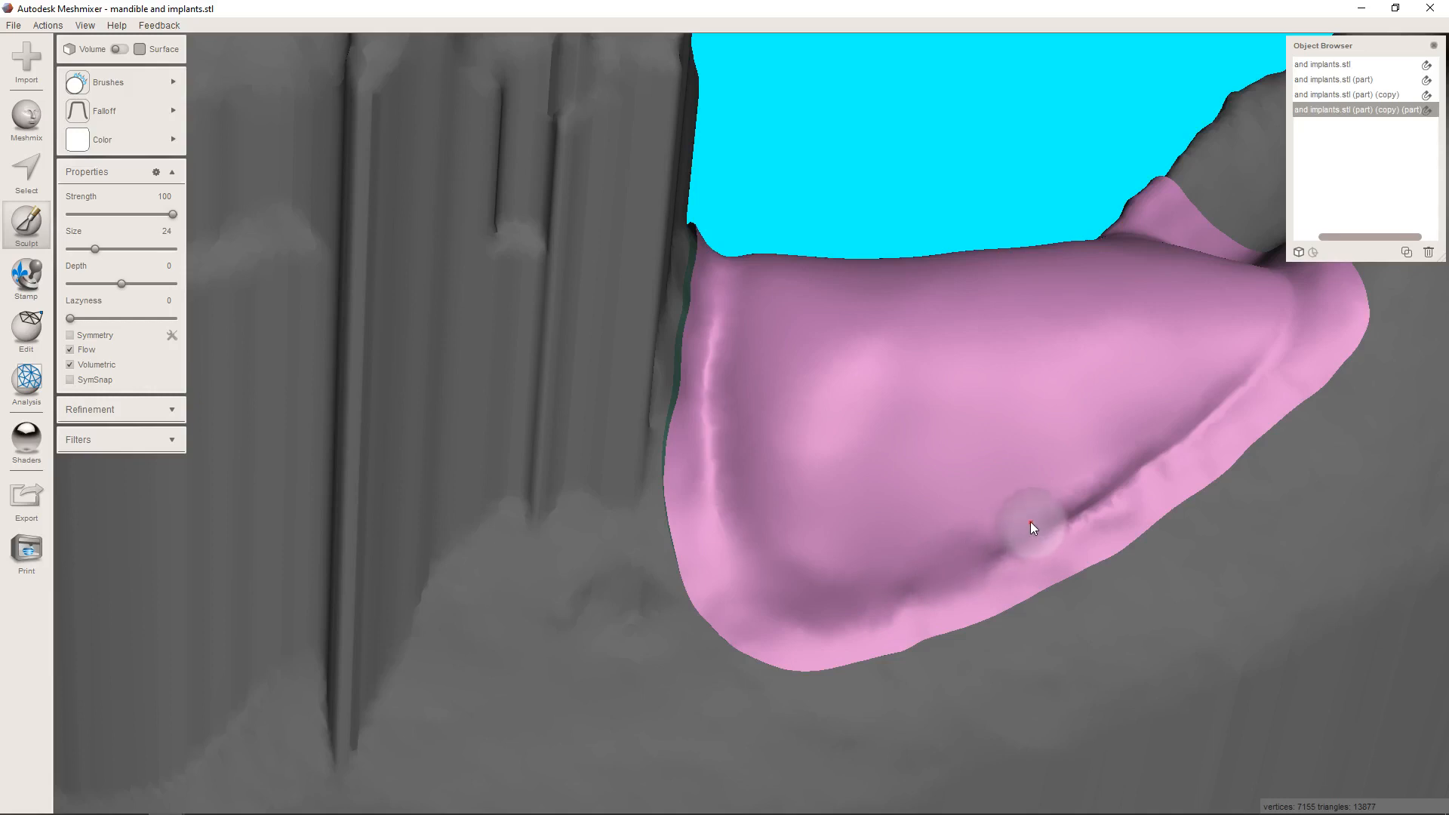
shift+drag(1132, 481, 1012, 554)
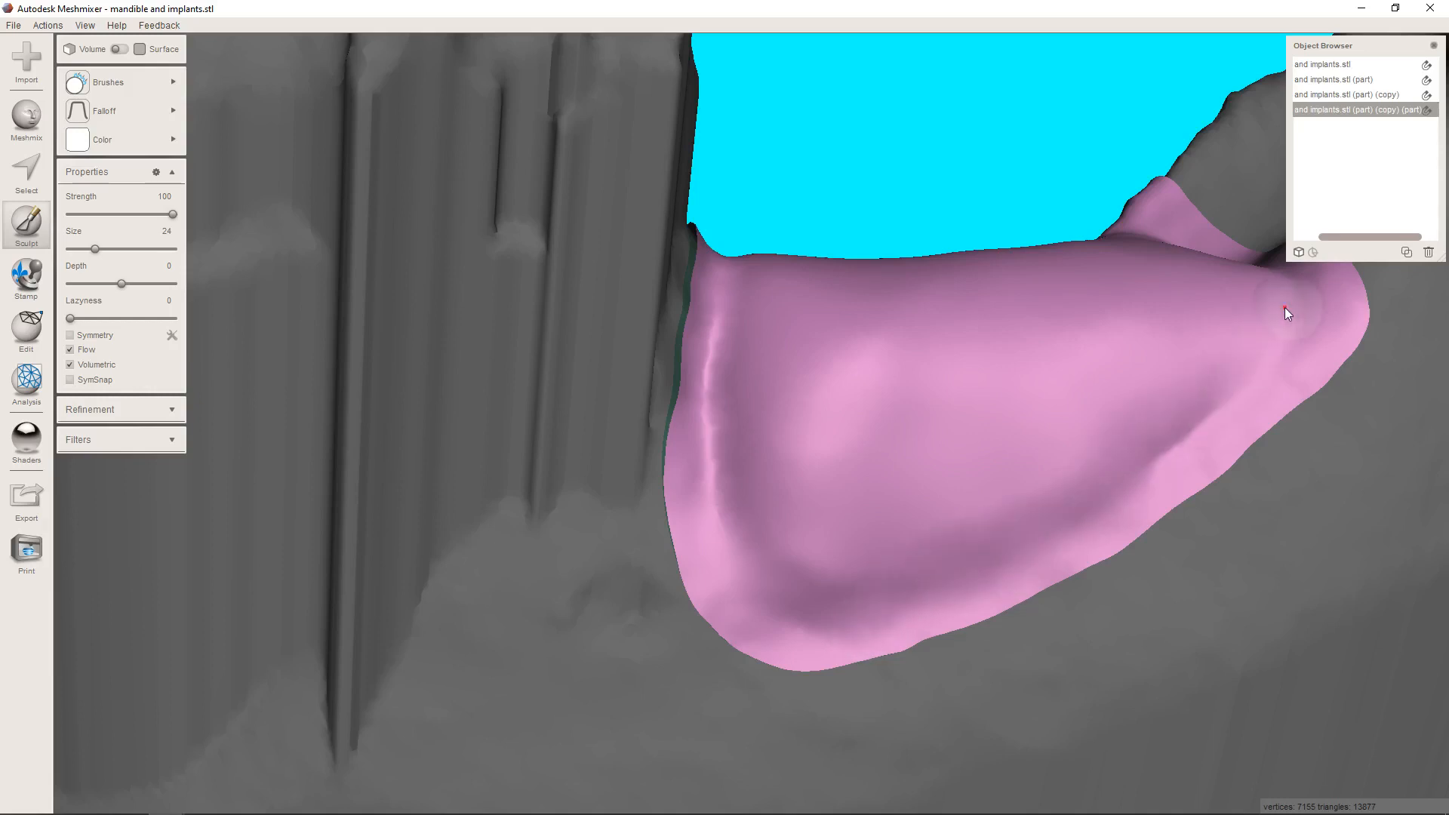
right_drag(1187, 441, 1203, 469)
middle_drag(1202, 469, 1092, 595)
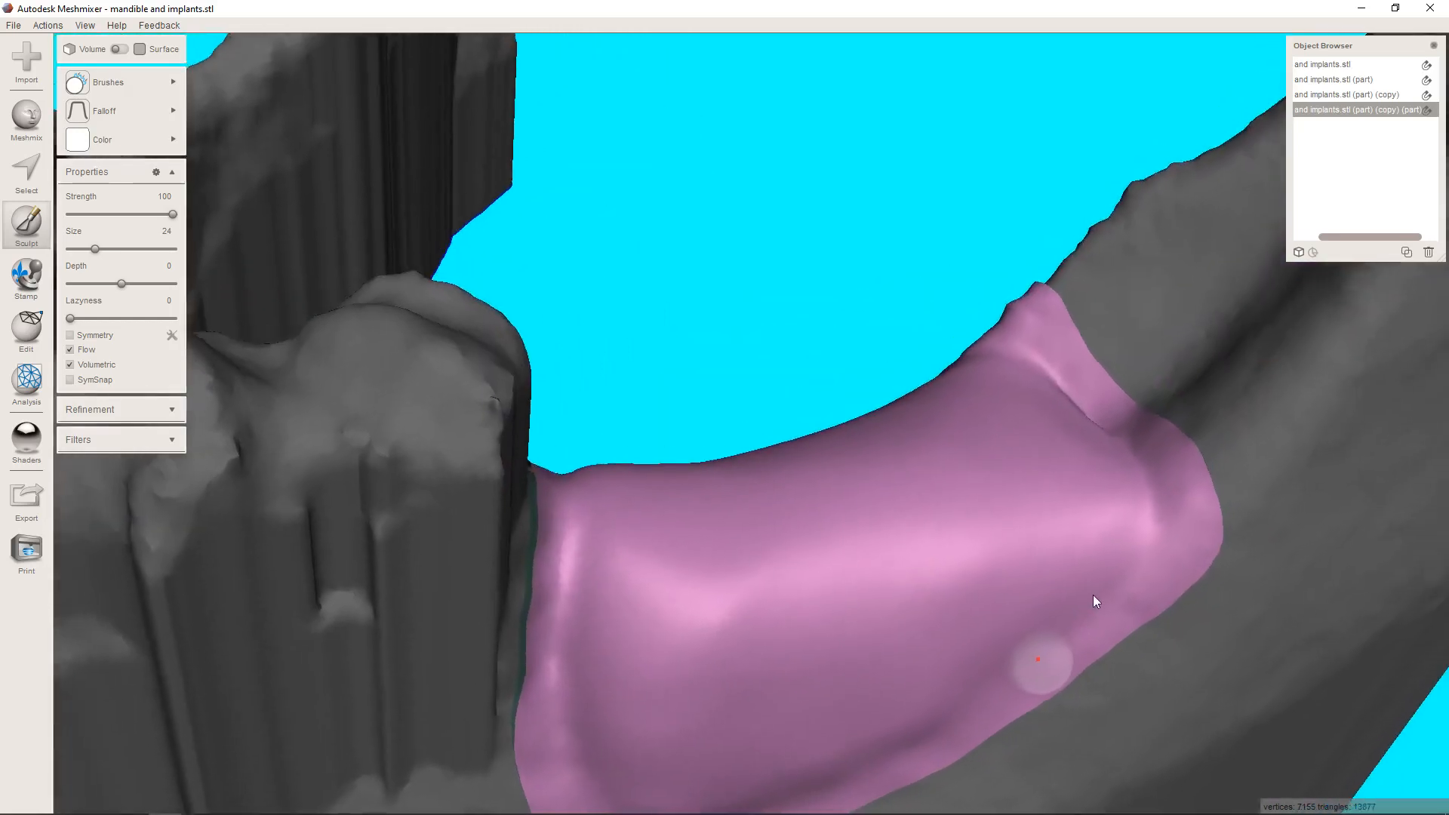
right_drag(1093, 594, 1102, 618)
right_drag(1037, 351, 1061, 553)
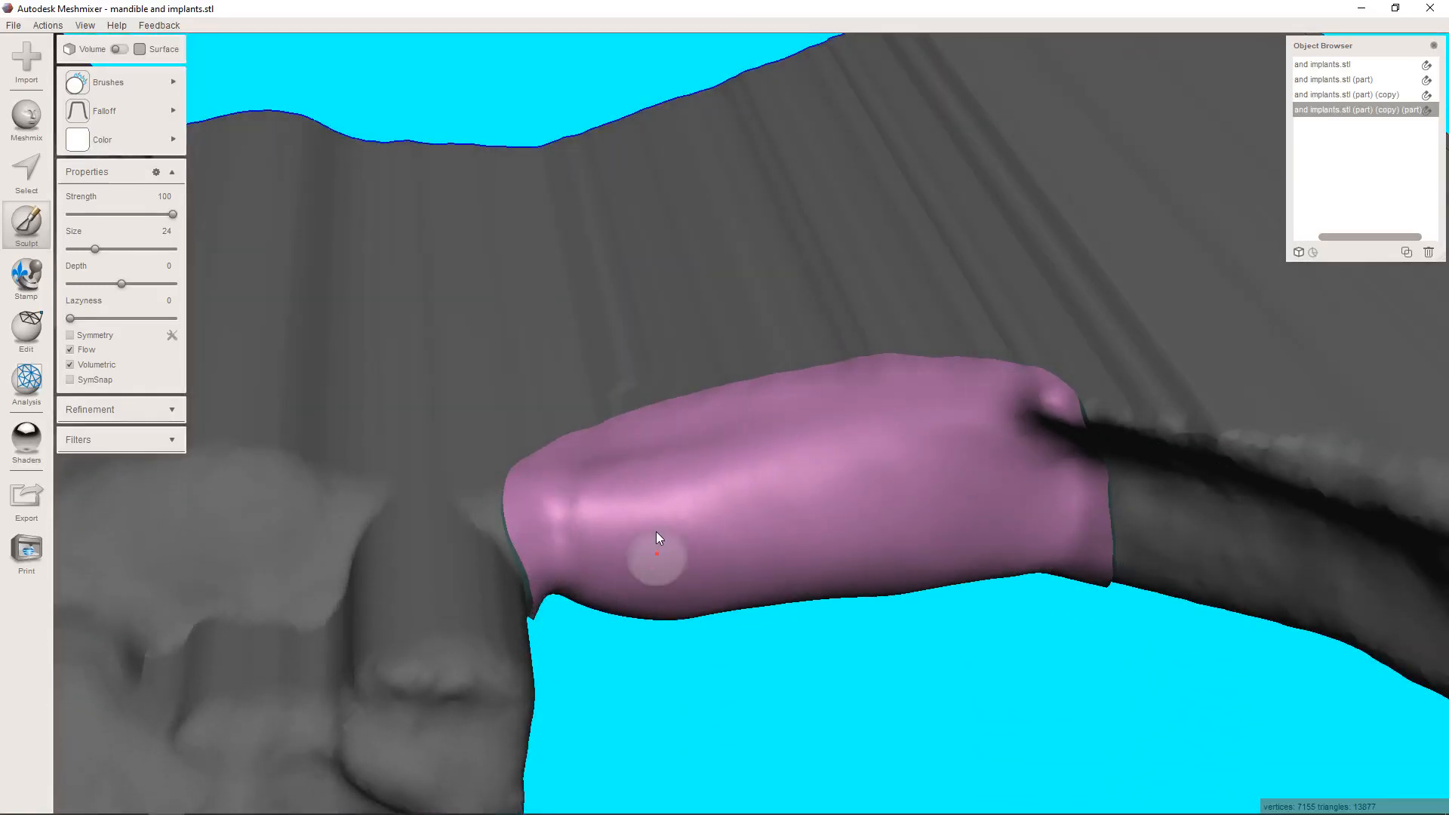
right_drag(656, 543, 602, 451)
mouse_move(729, 590)
right_down()
mouse_move(717, 391)
mouse_move(658, 504)
mouse_move(623, 446)
mouse_move(581, 481)
mouse_move(602, 440)
mouse_move(582, 411)
right_up()
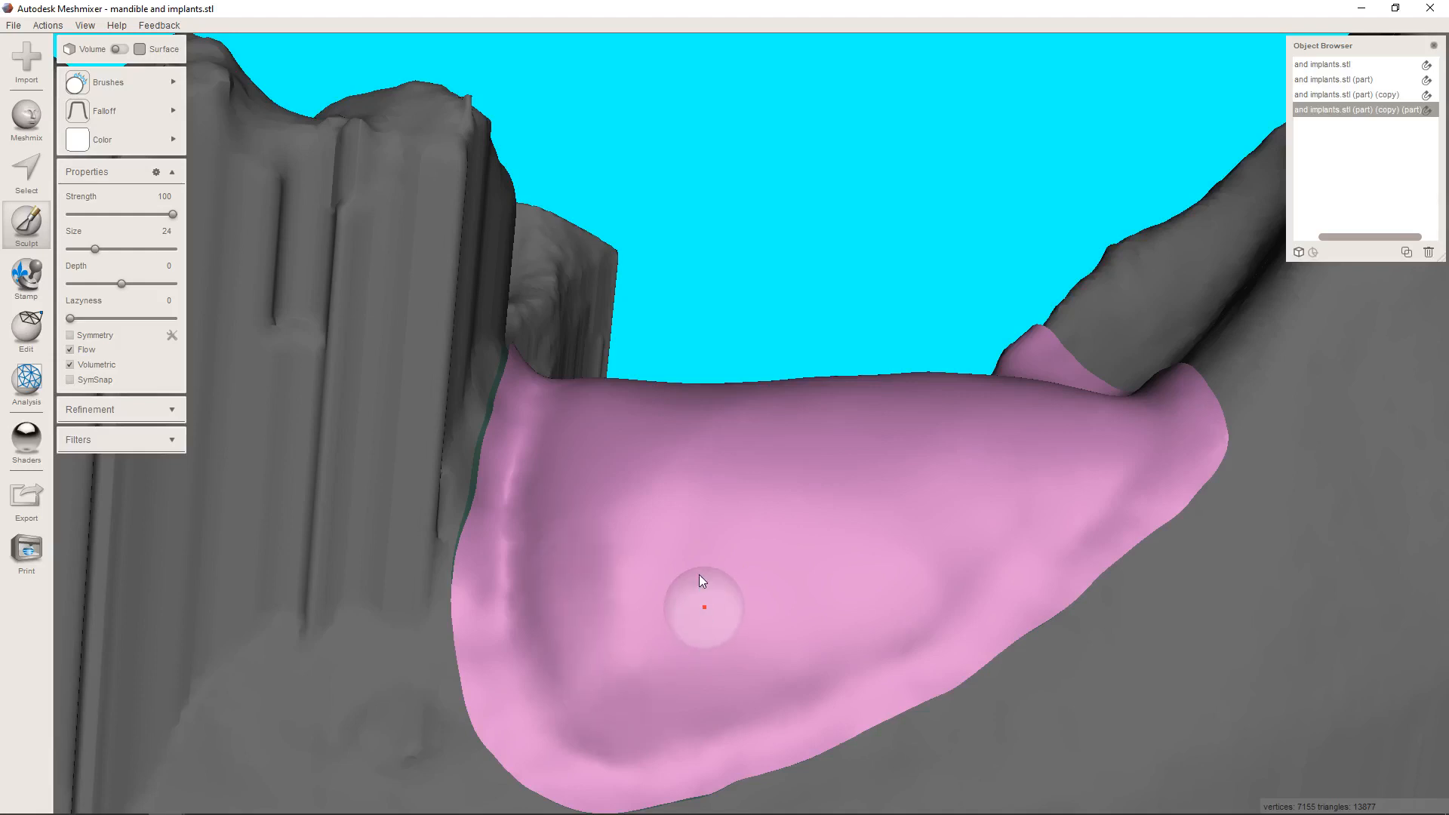
Hide the mandible copy so that only the separated ridge surface is displayed.
scroll(699, 536, down, 5)
mouse_move(690, 482)
right_down()
mouse_move(704, 631)
mouse_move(727, 404)
mouse_move(734, 587)
mouse_move(683, 483)
right_up()
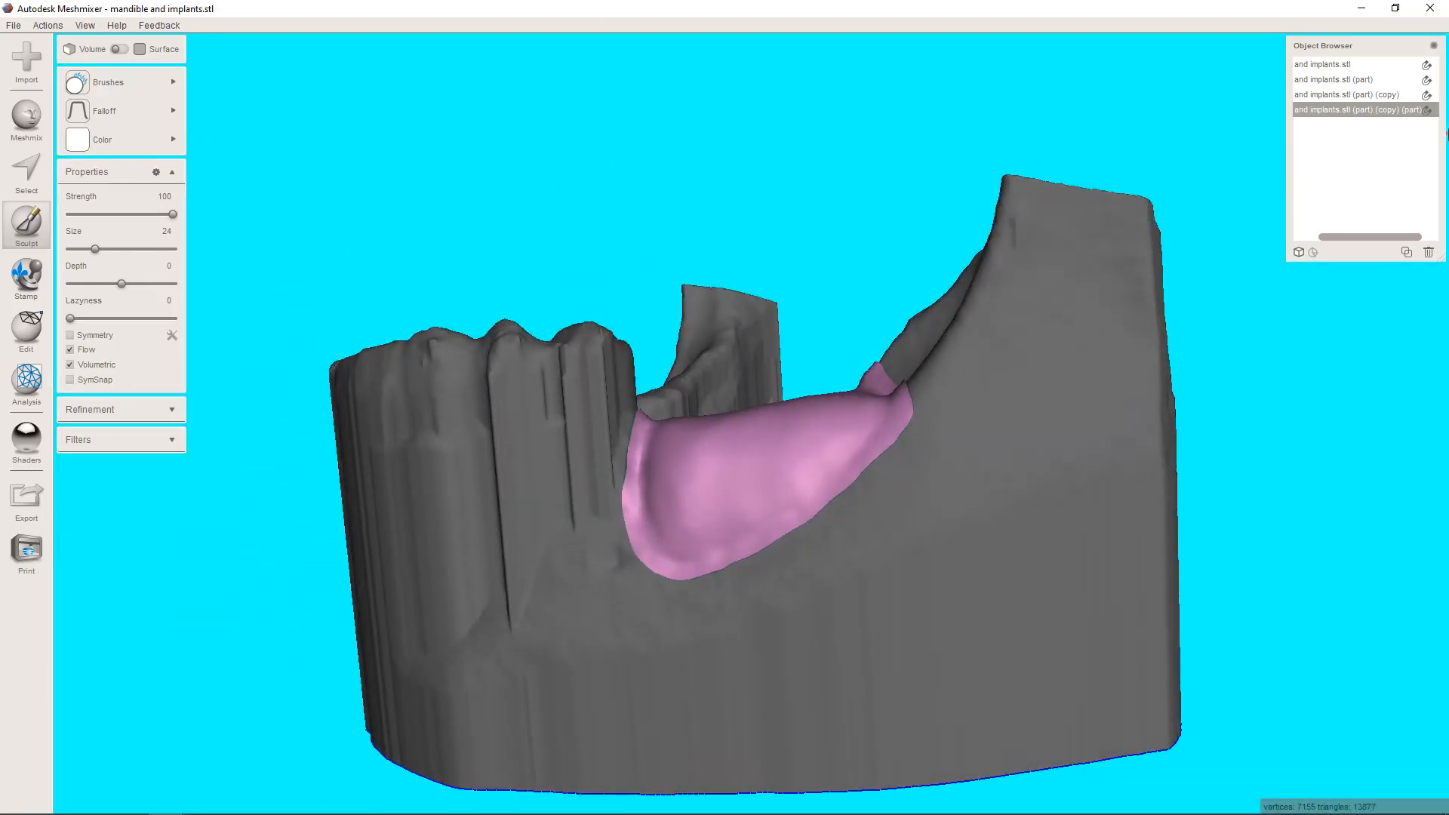
click(1432, 237)
click(1429, 96)
Examine the underside, edges and outer face of the isolated ridge surface.
right_drag(868, 515, 719, 458)
scroll(711, 436, up, 3)
scroll(711, 436, up, 3)
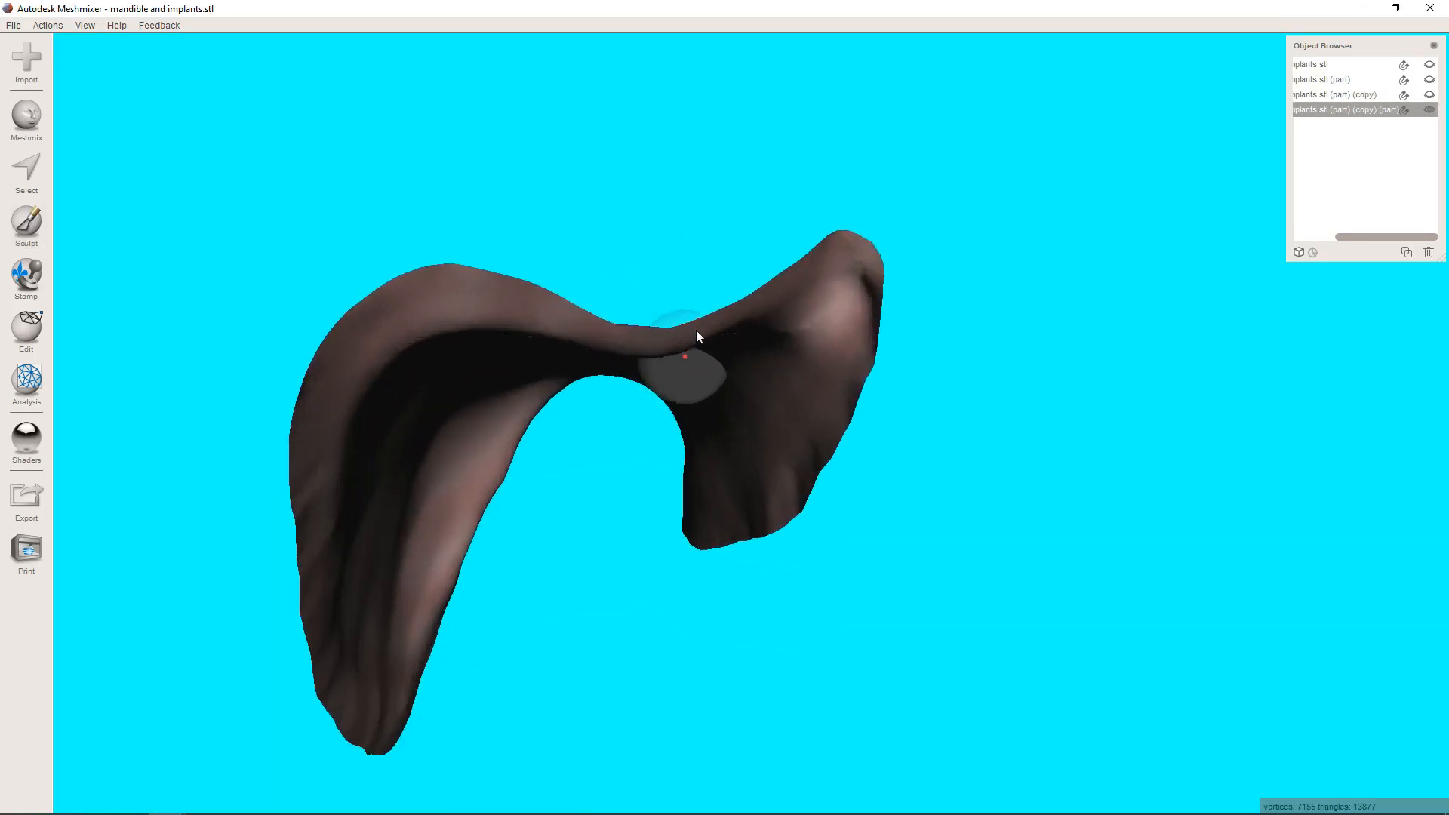
scroll(695, 329, up, 5)
right_drag(696, 329, 727, 345)
scroll(727, 345, down, 10)
right_drag(809, 305, 944, 365)
scroll(880, 430, up, 6)
right_drag(849, 447, 873, 406)
Select the entire ridge surface and start an Offset with the distance set to 1 mm.
key(s)
key(ctrl+a)
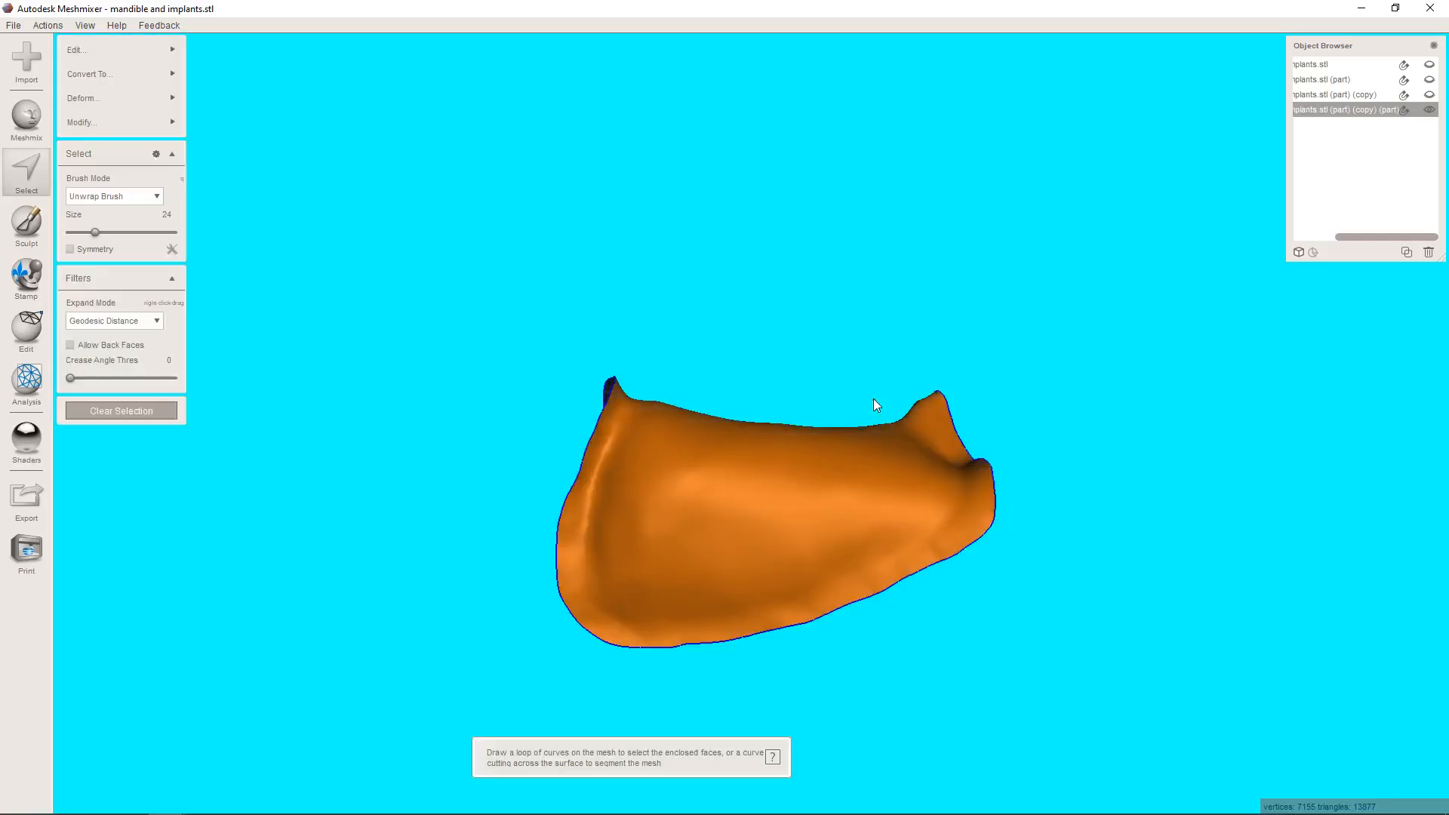
click(116, 52)
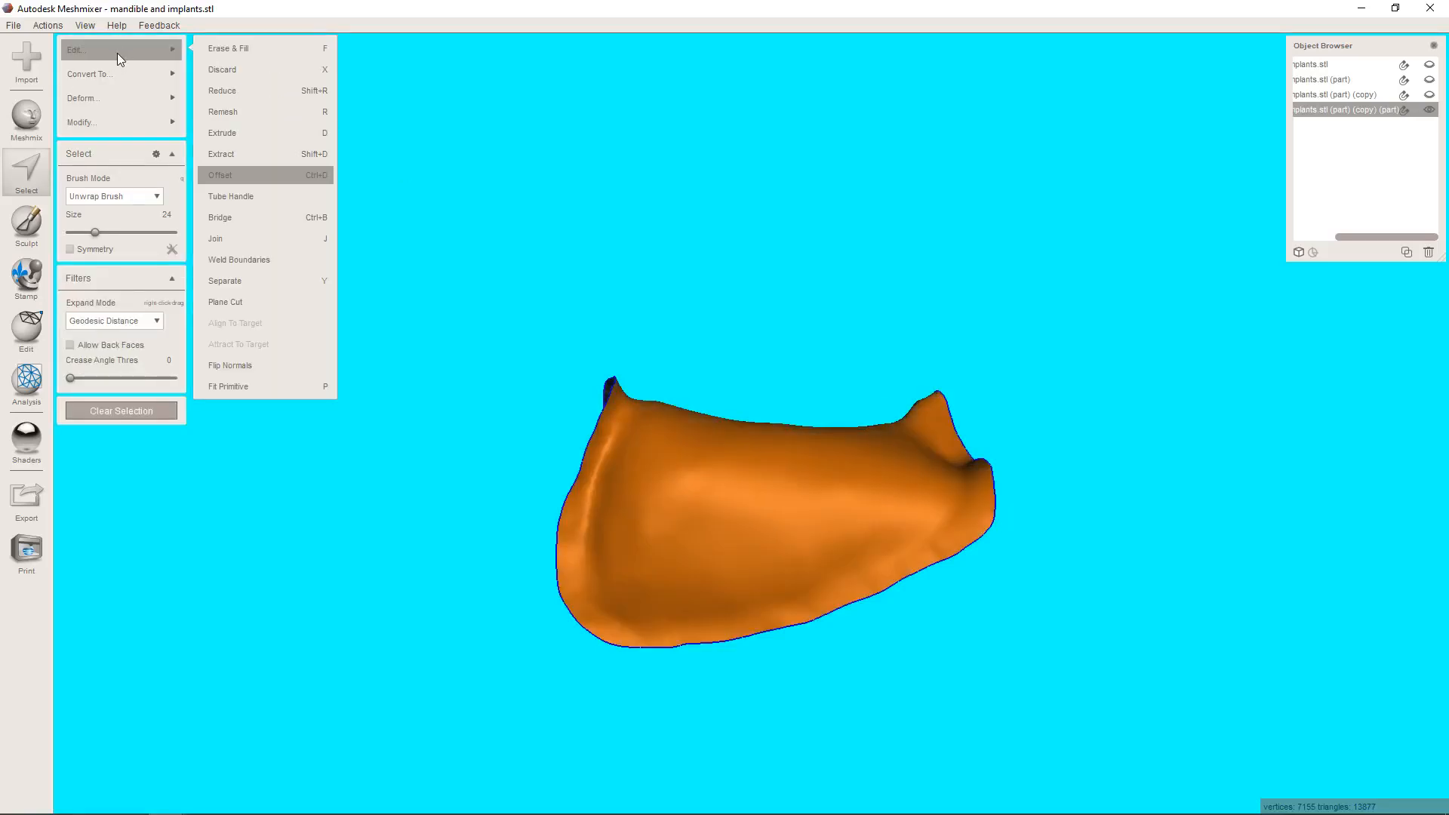
click(255, 172)
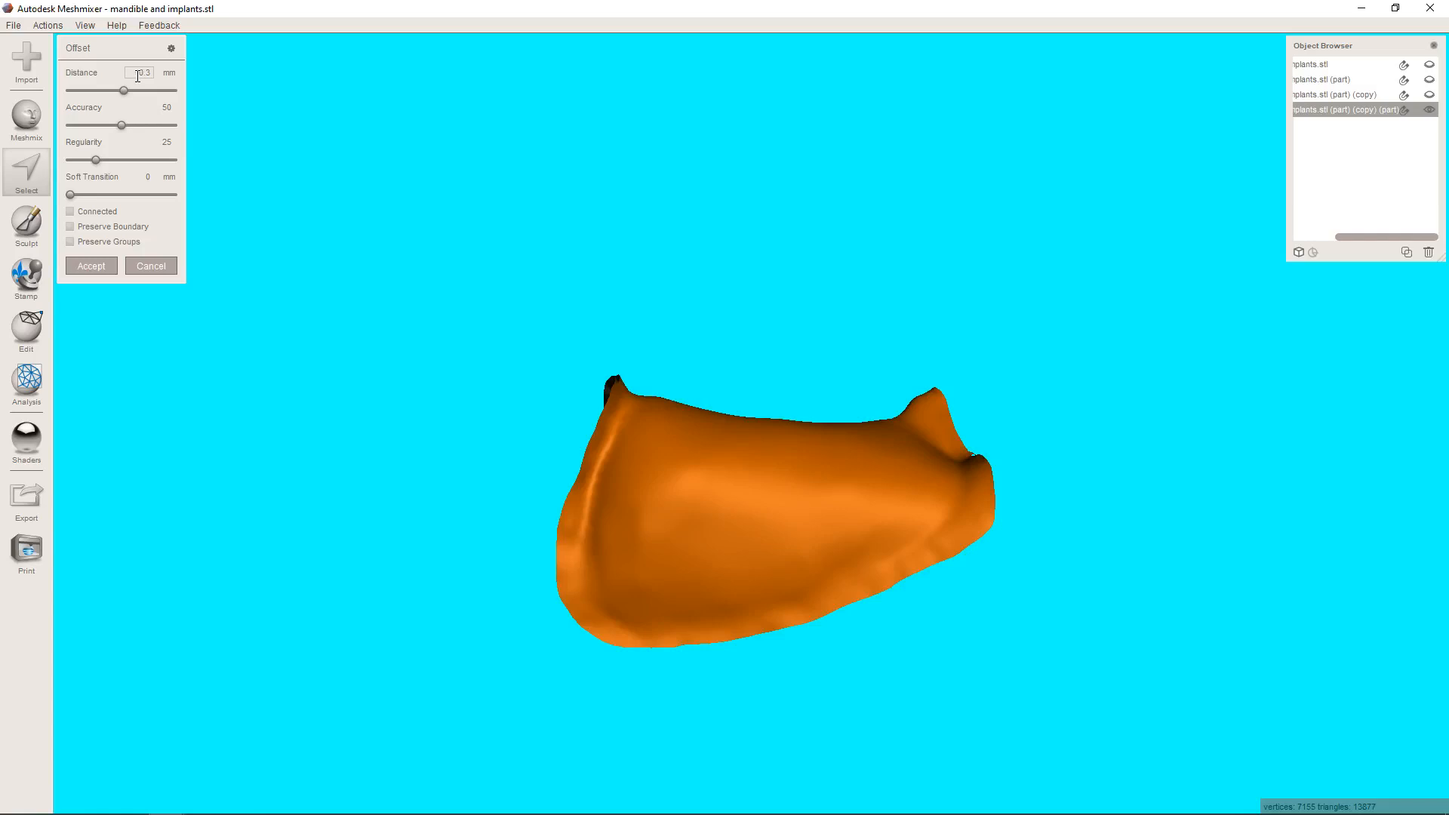
click(139, 72)
text(1)
key(Return)
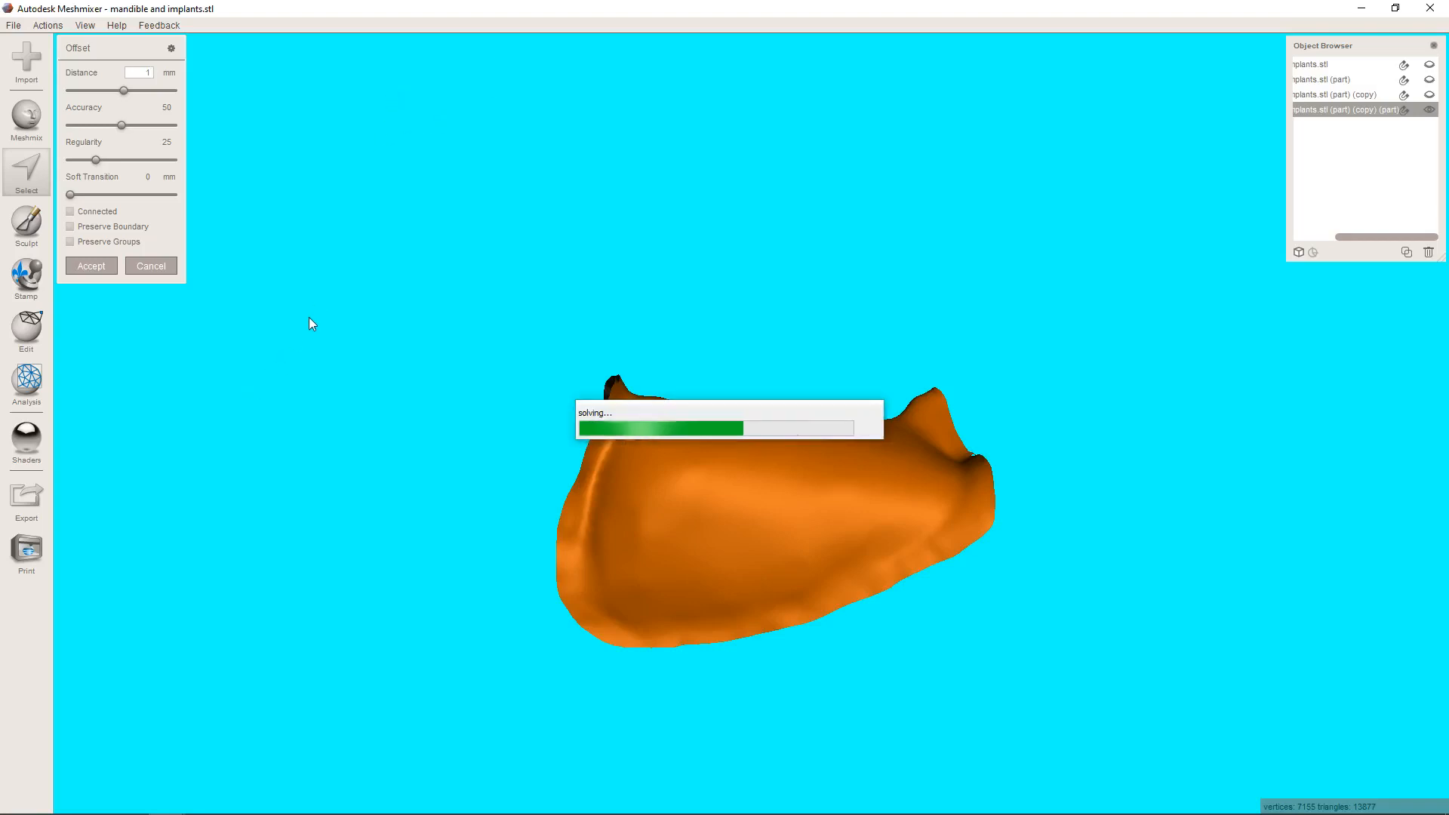
Compare the offset with Connected turned on, turn Connected back off and accept the offset.
right_drag(338, 243, 554, 217)
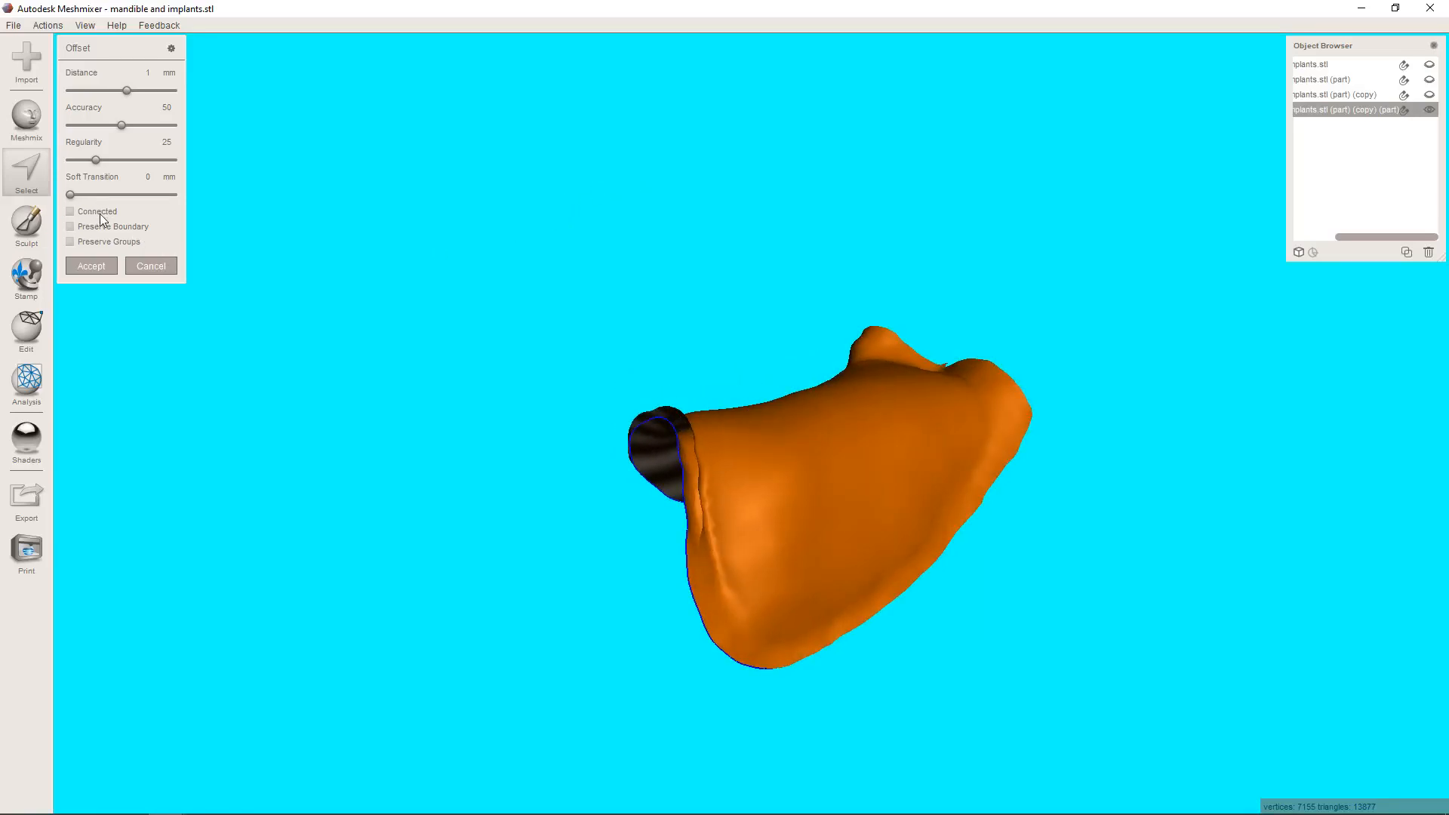
click(96, 212)
right_drag(779, 472, 300, 333)
click(75, 212)
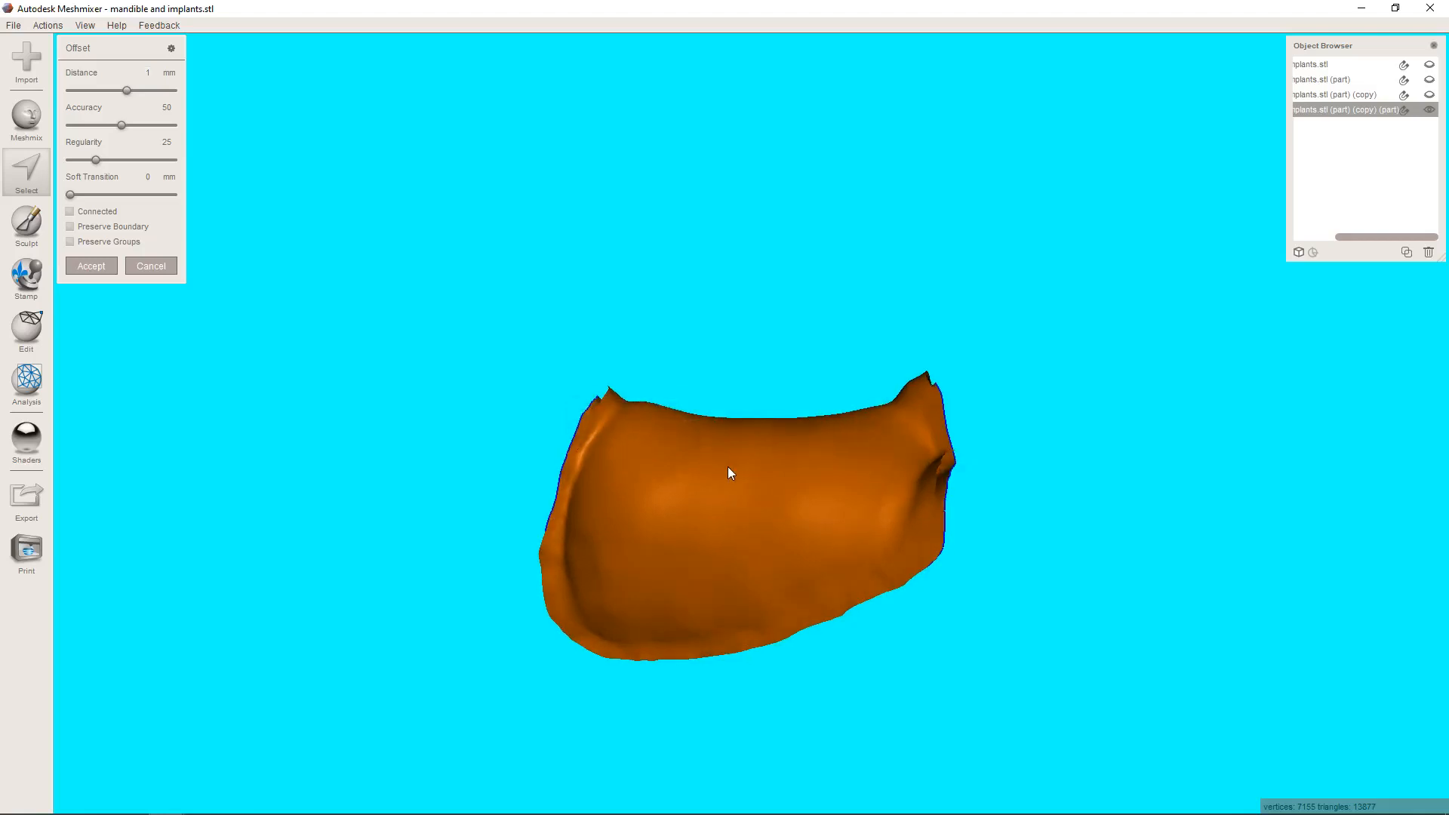
right_drag(727, 468, 787, 353)
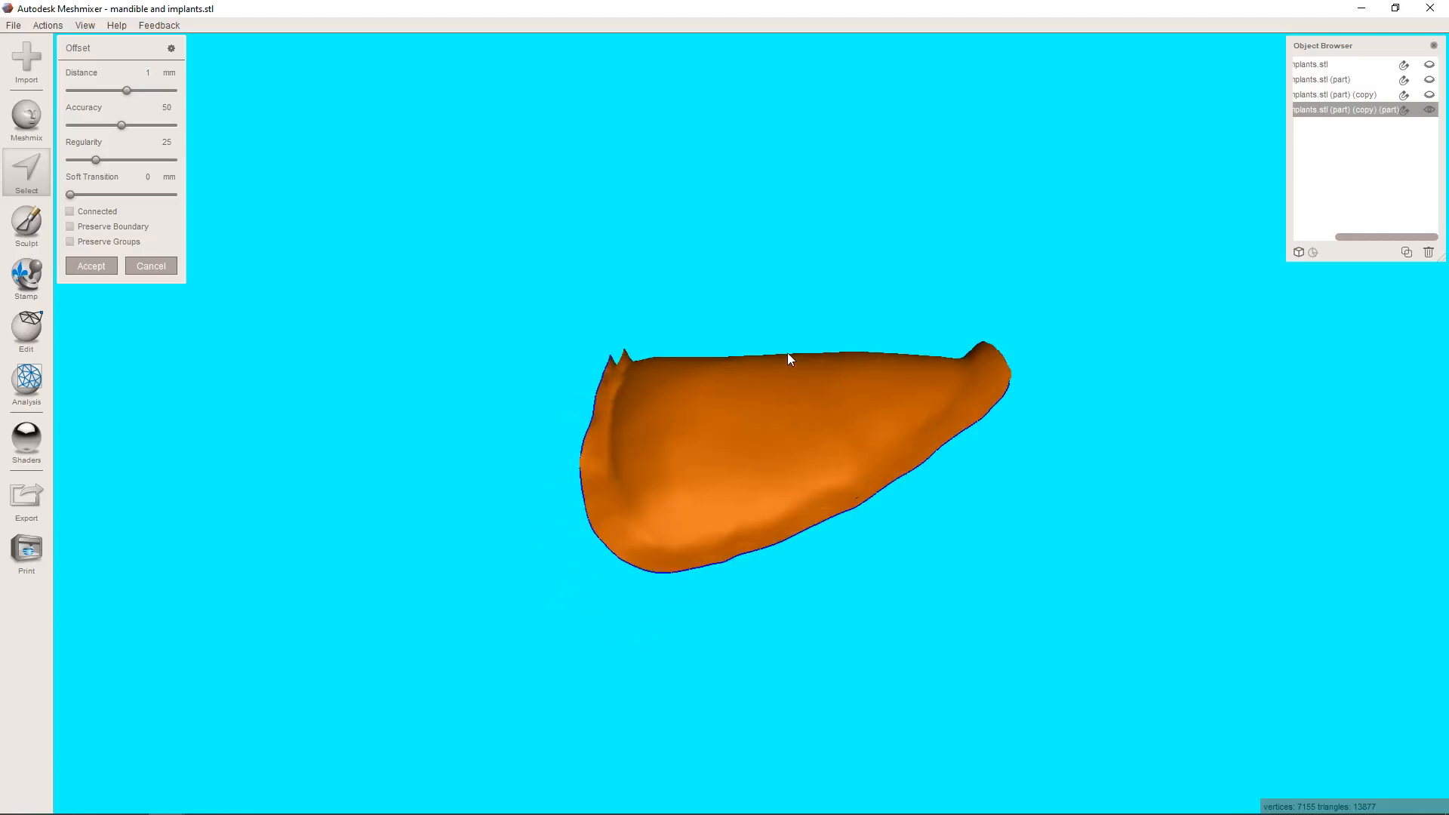
click(91, 266)
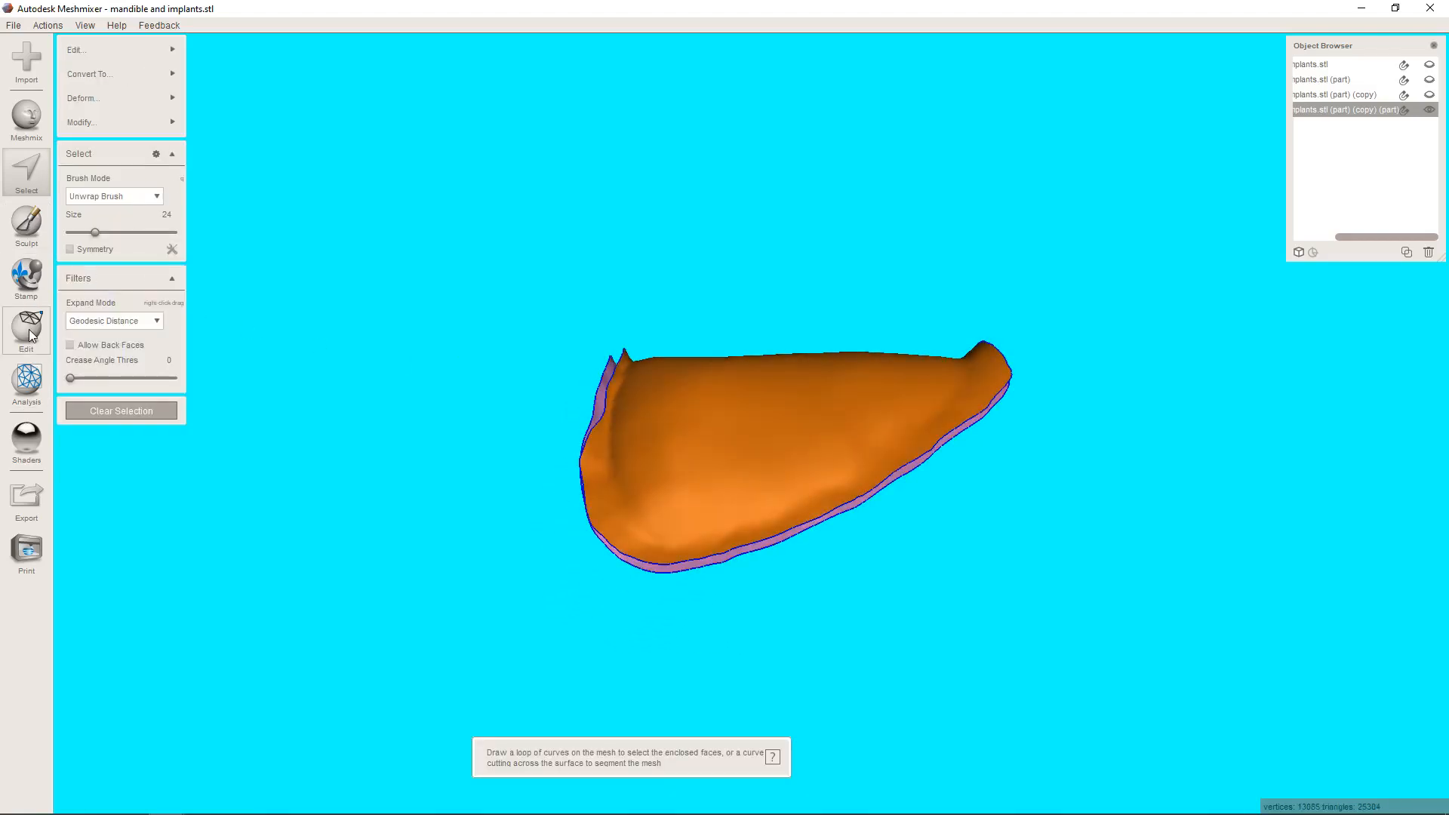
Smooth the new offset layer with Shape Preserving, smoothing 1, smoothing scale 4 and 3 constraint rings.
right_drag(683, 474, 829, 474)
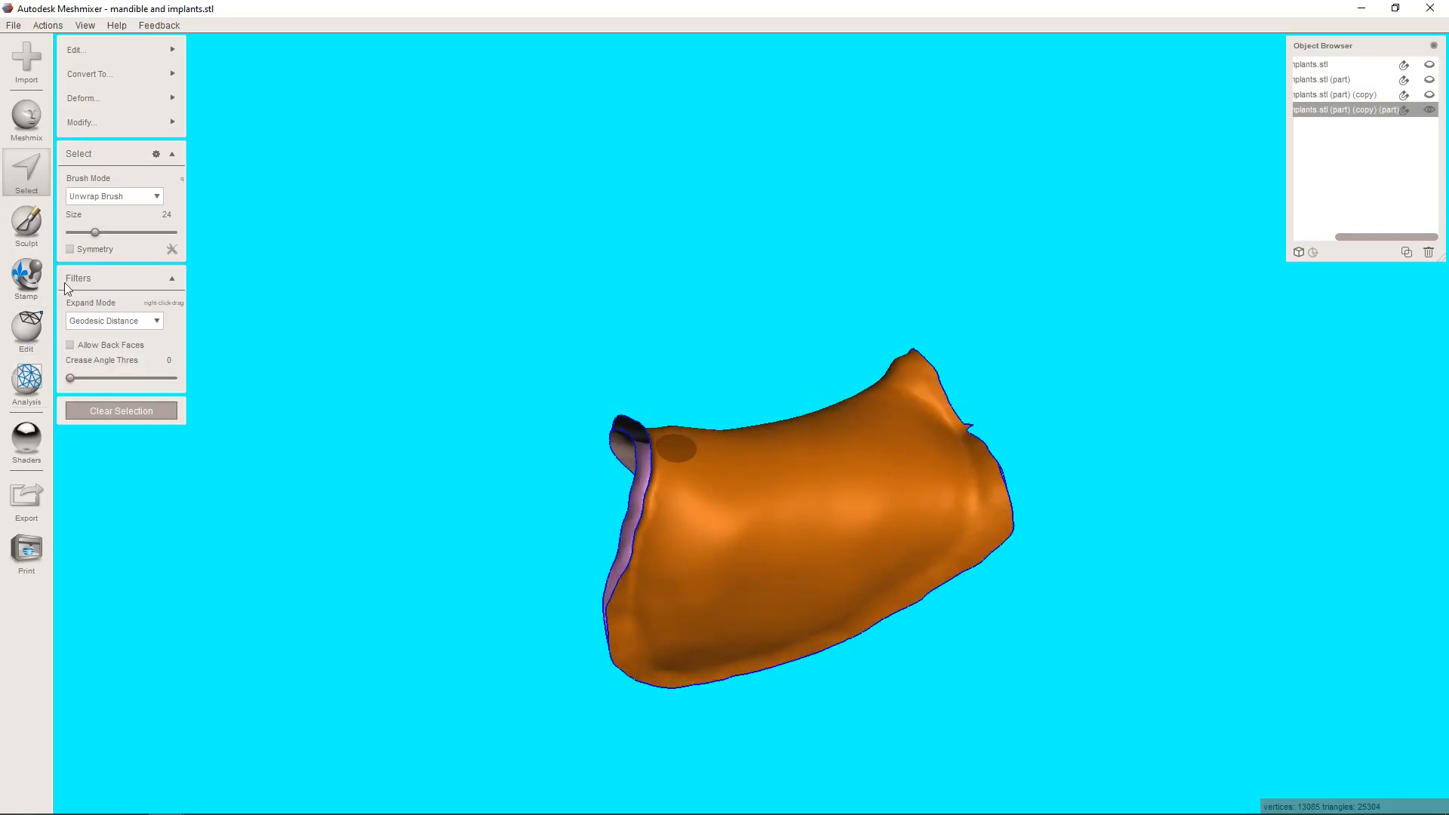
mouse_move(139, 99)
click(220, 92)
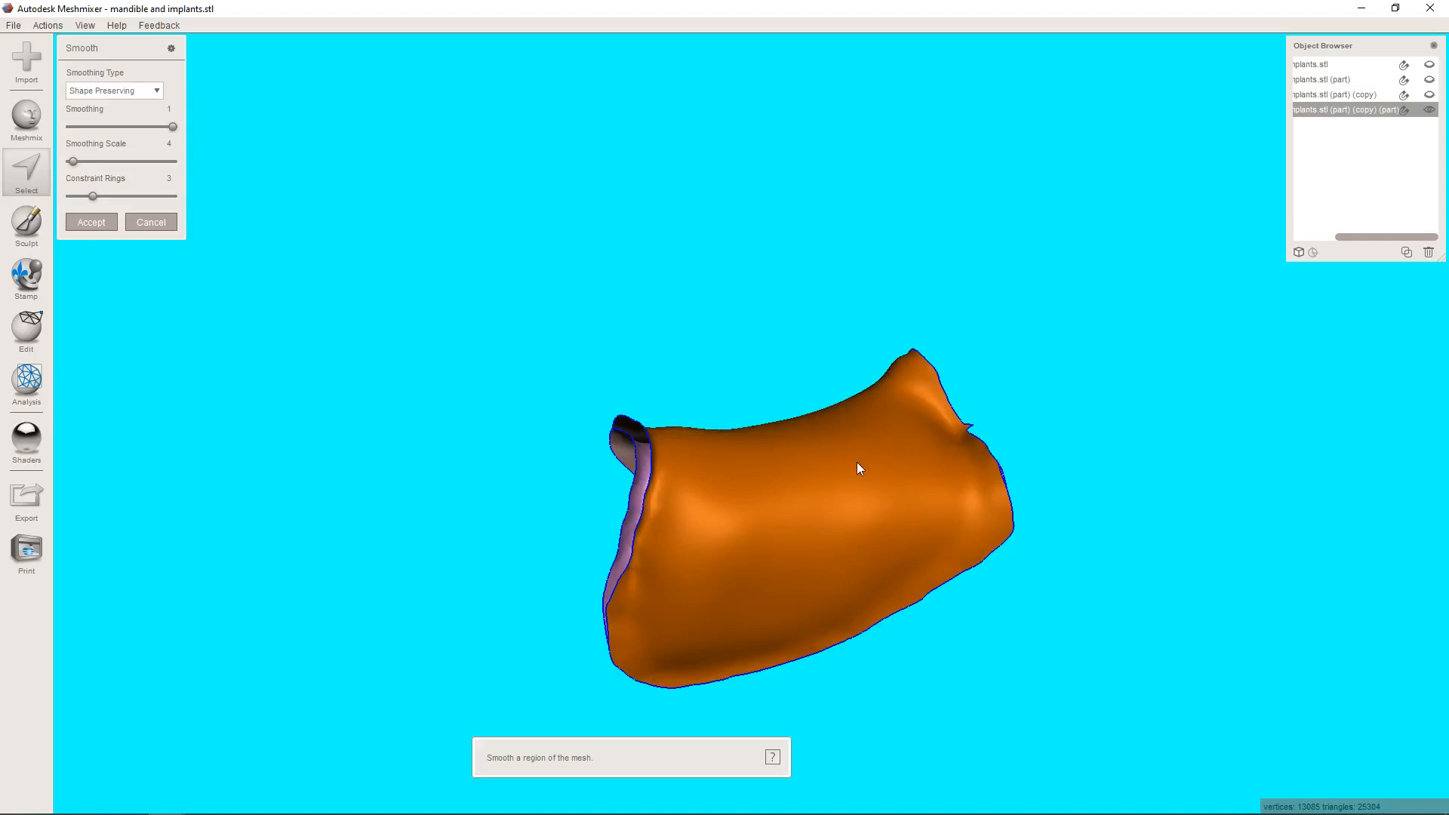
right_drag(858, 463, 607, 442)
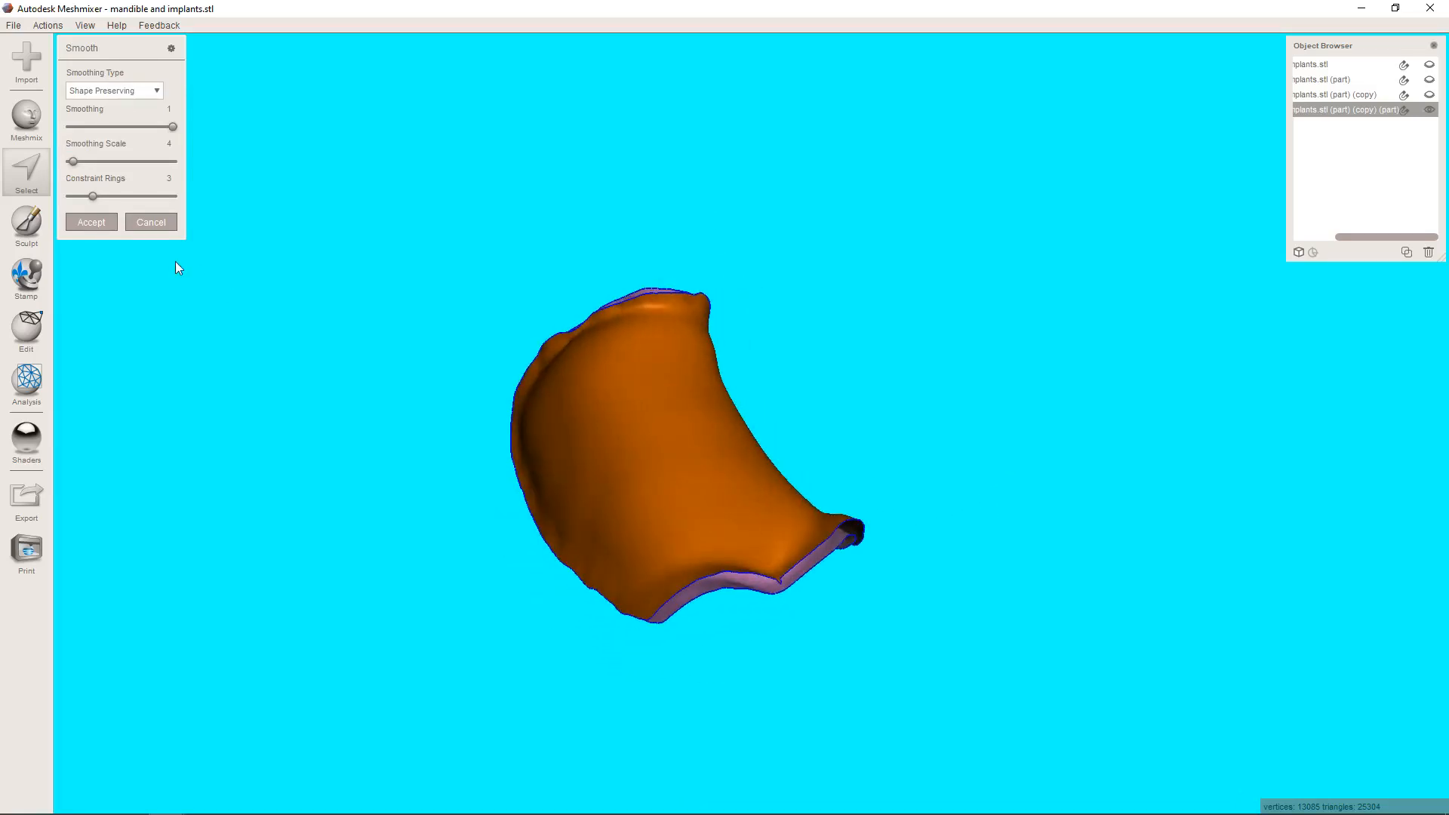
click(91, 222)
Set up the RobustSmooth sculpting brush with its size set to 42.
click(30, 225)
mouse_move(108, 82)
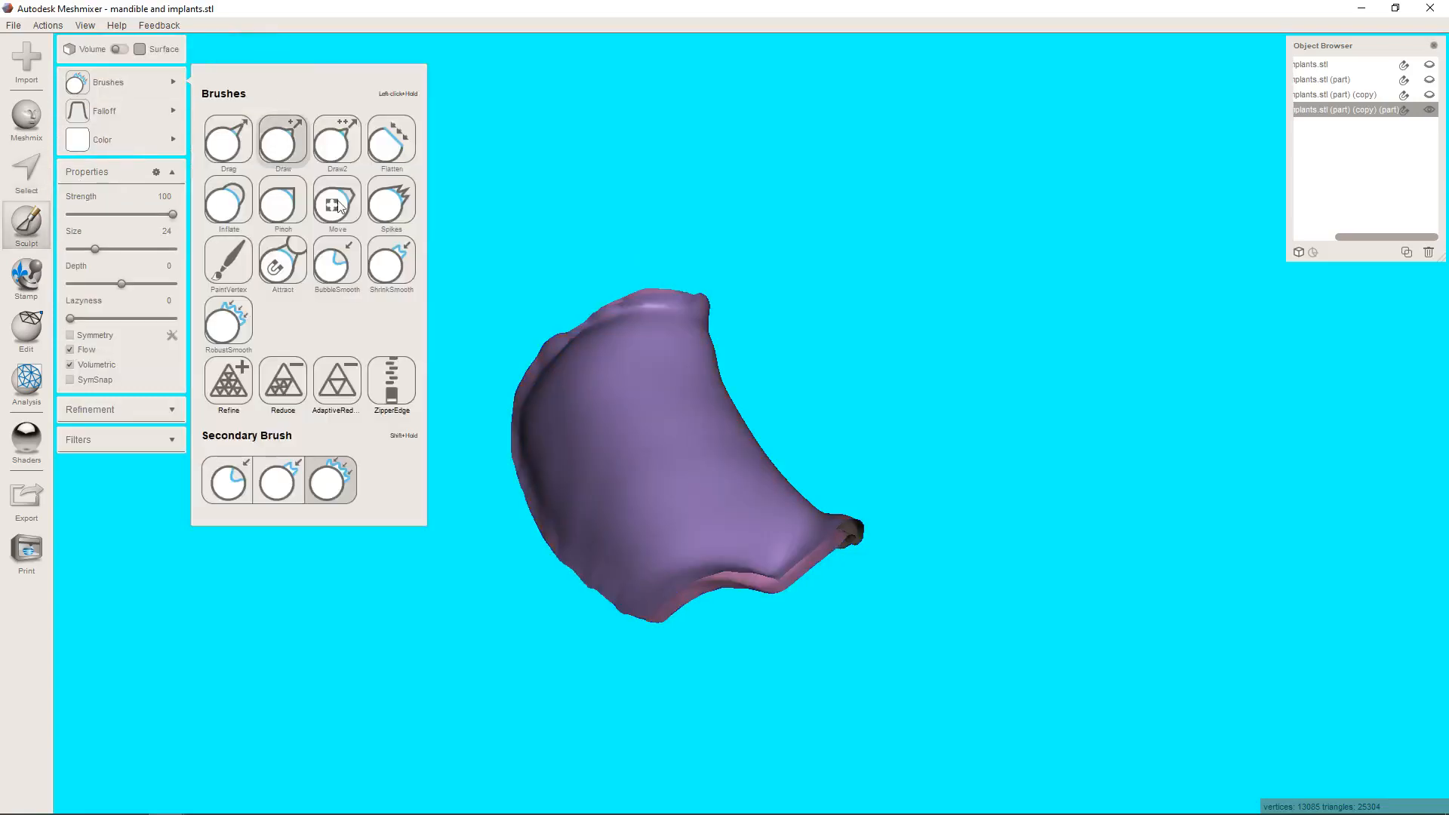
click(228, 323)
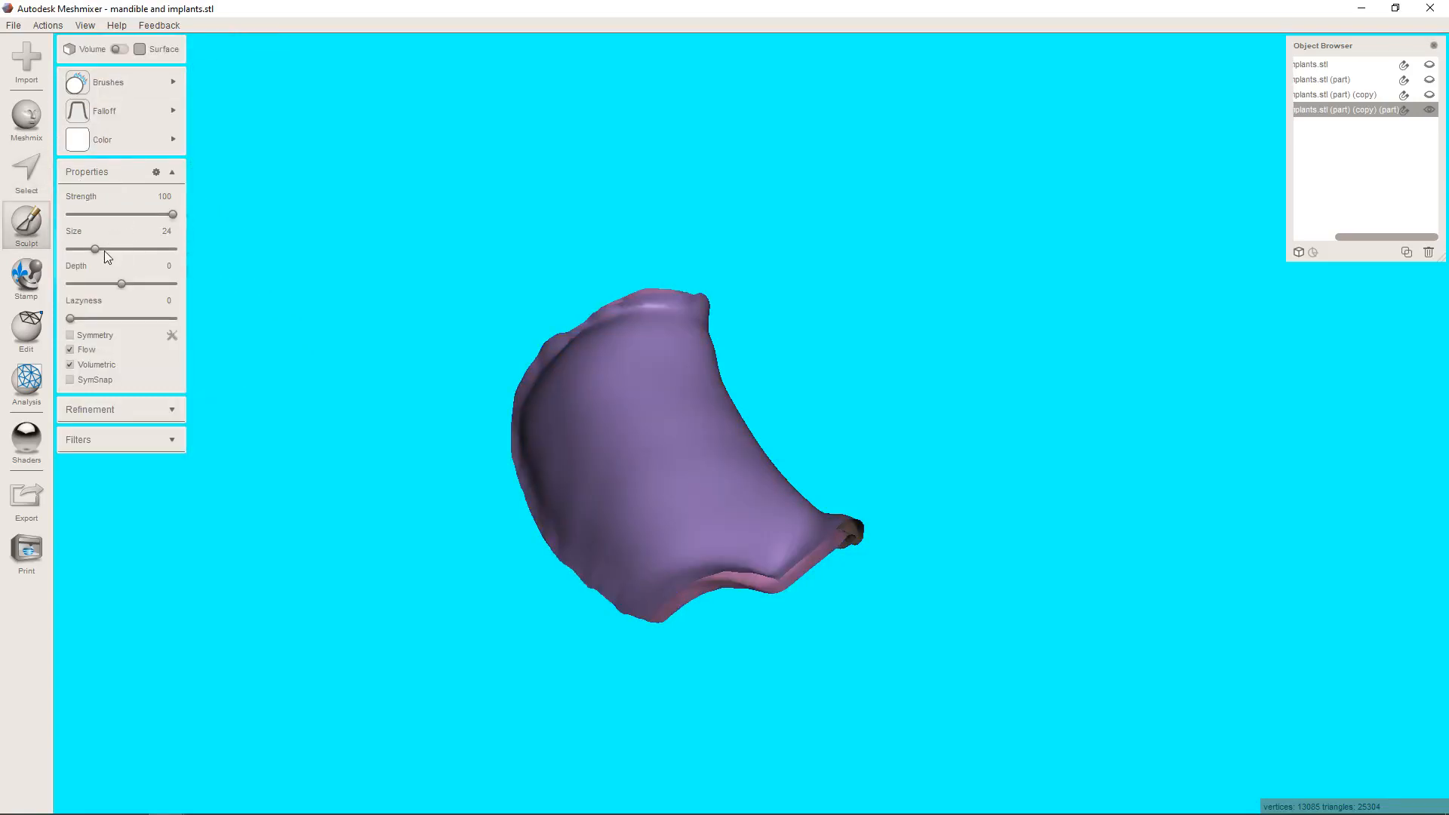
scroll(530, 444, up, 5)
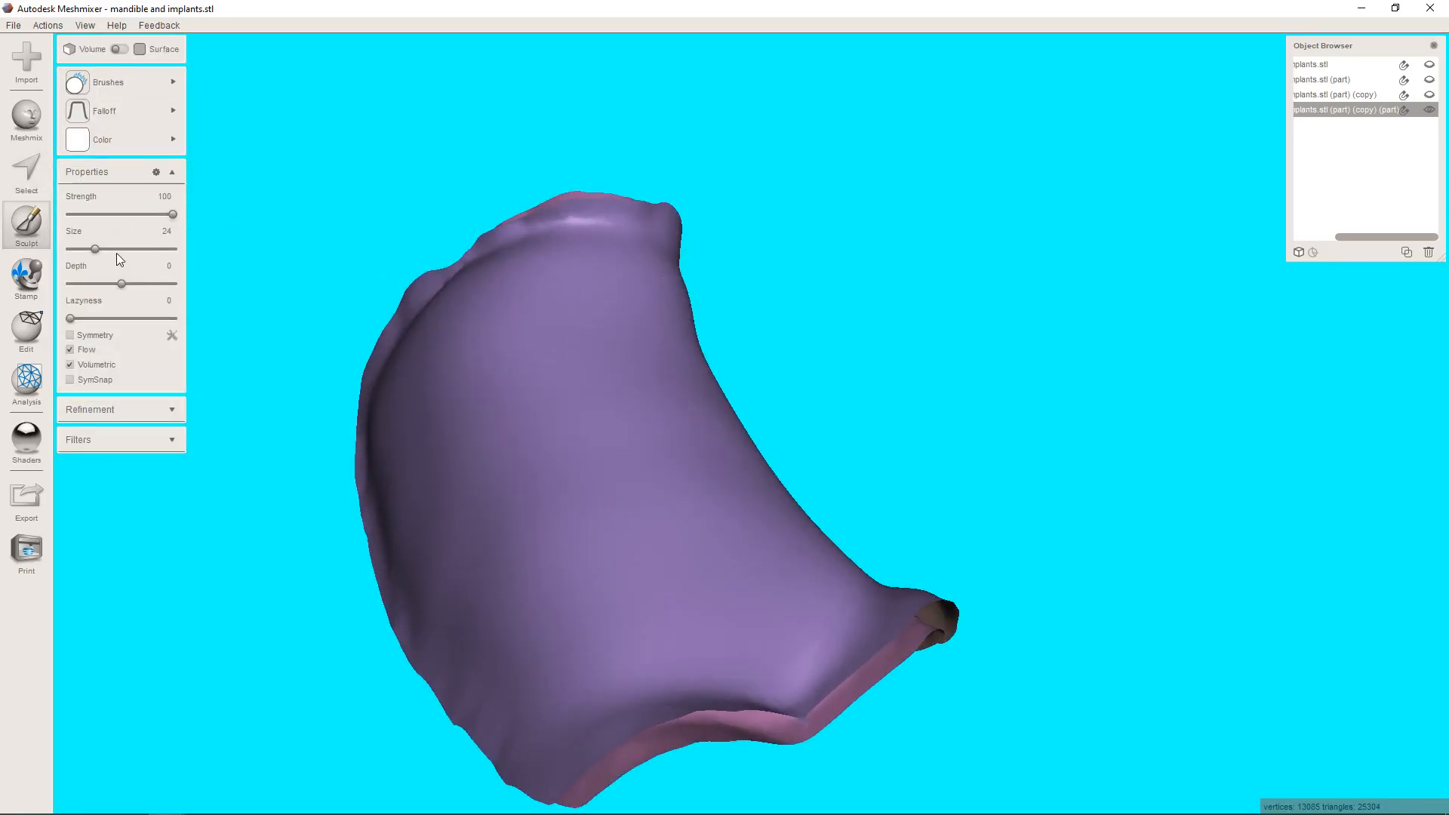
click(113, 249)
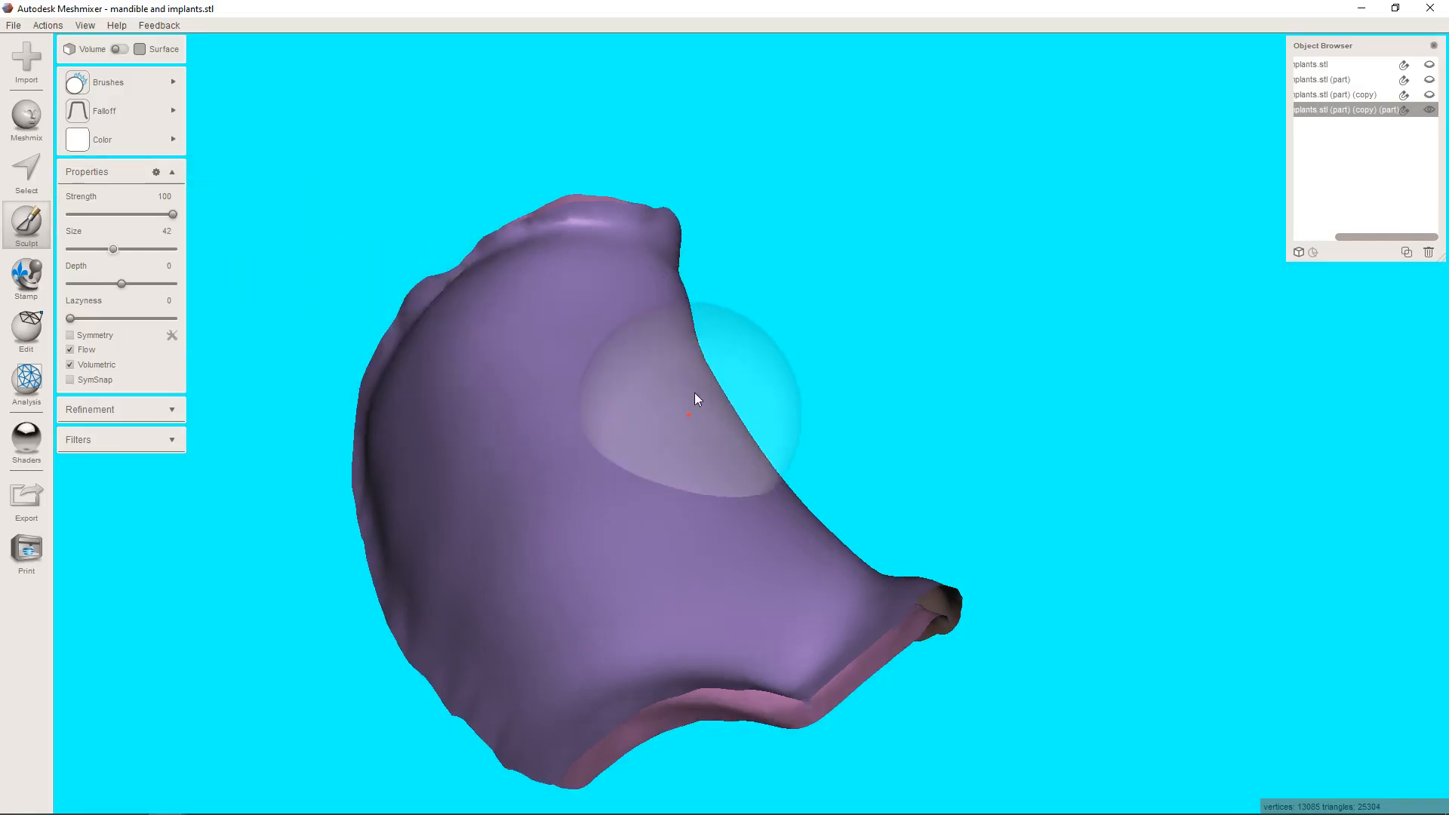
mouse_move(696, 398)
right_down()
mouse_move(851, 123)
mouse_move(847, 242)
mouse_move(657, 278)
mouse_move(657, 397)
right_up()
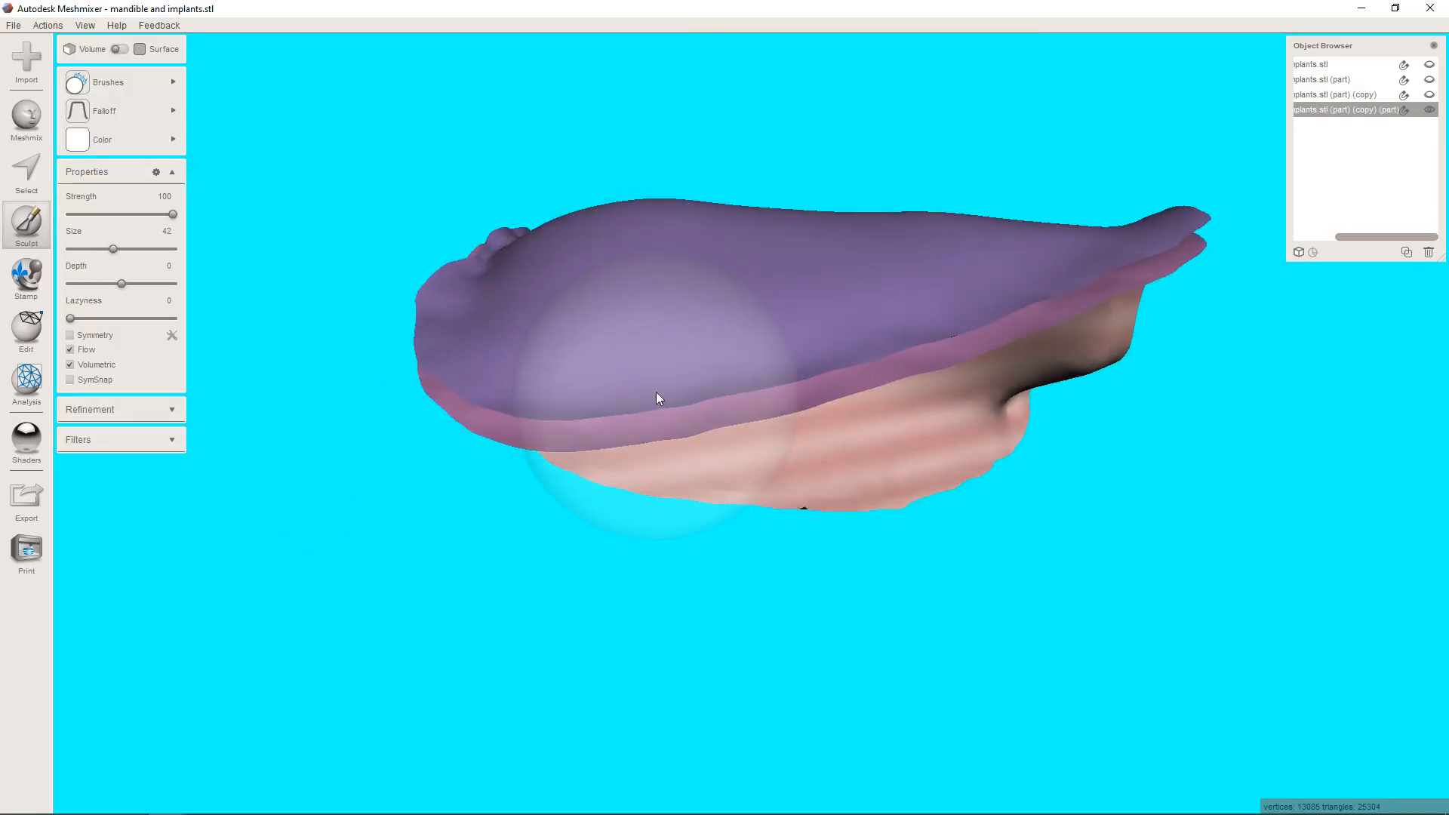
Select the whole outer offset layer and separate it into its own object.
key(s)
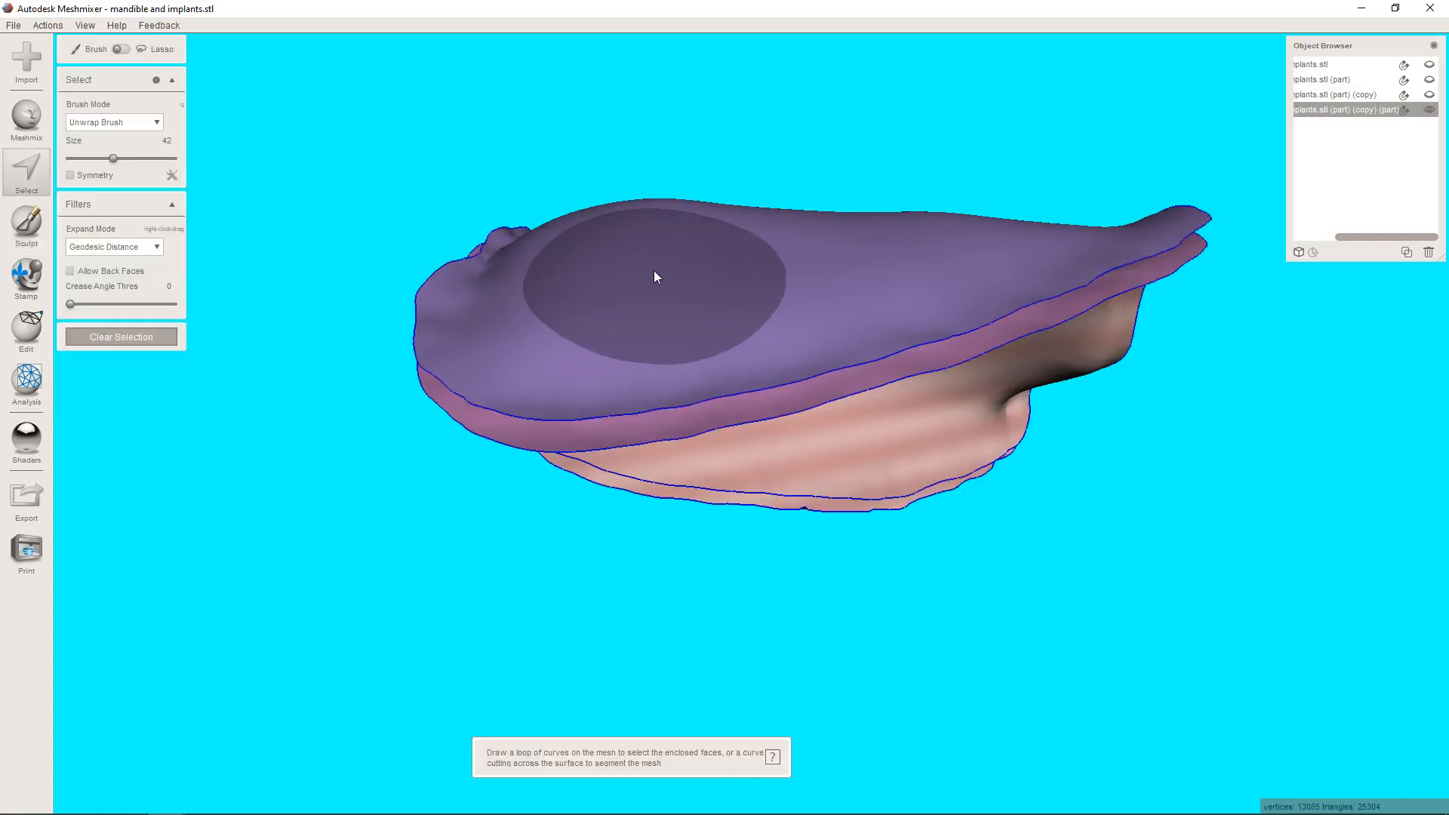
click(655, 275)
key(e)
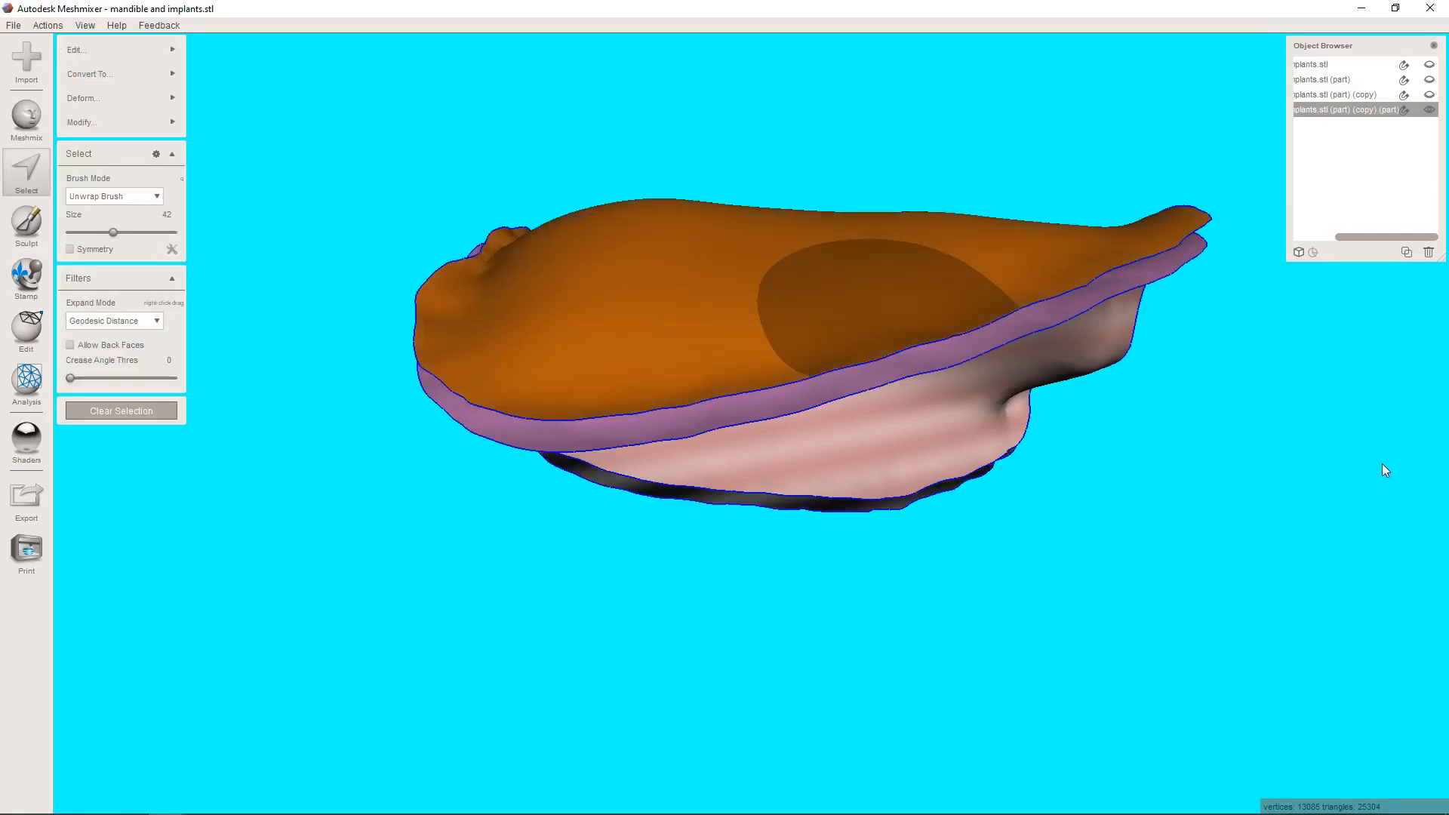
key(y)
right_drag(1212, 450, 1079, 572)
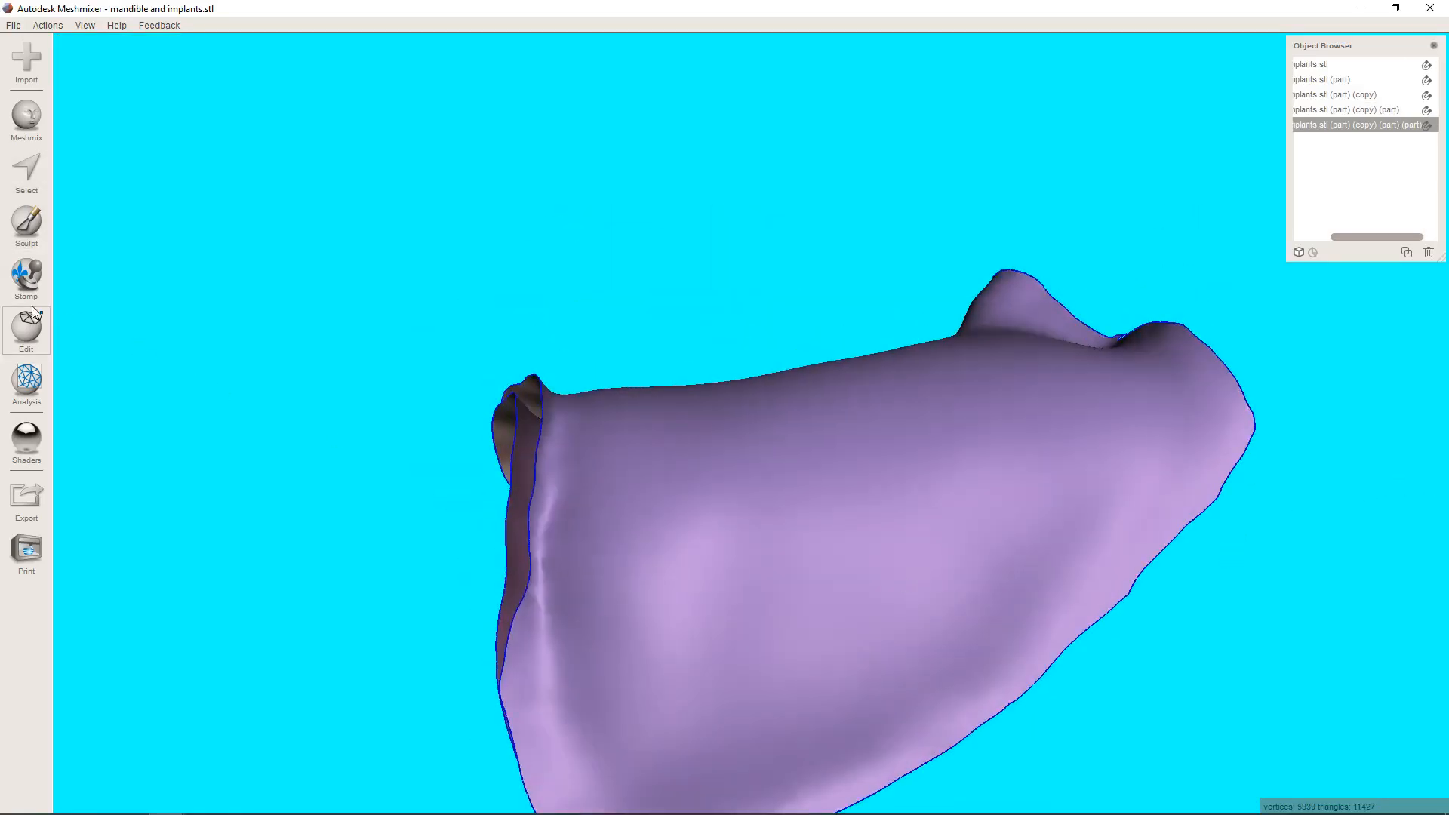
Smooth the faces, ends and wavy edges of the separated outer layer with the RobustSmooth brush.
click(42, 210)
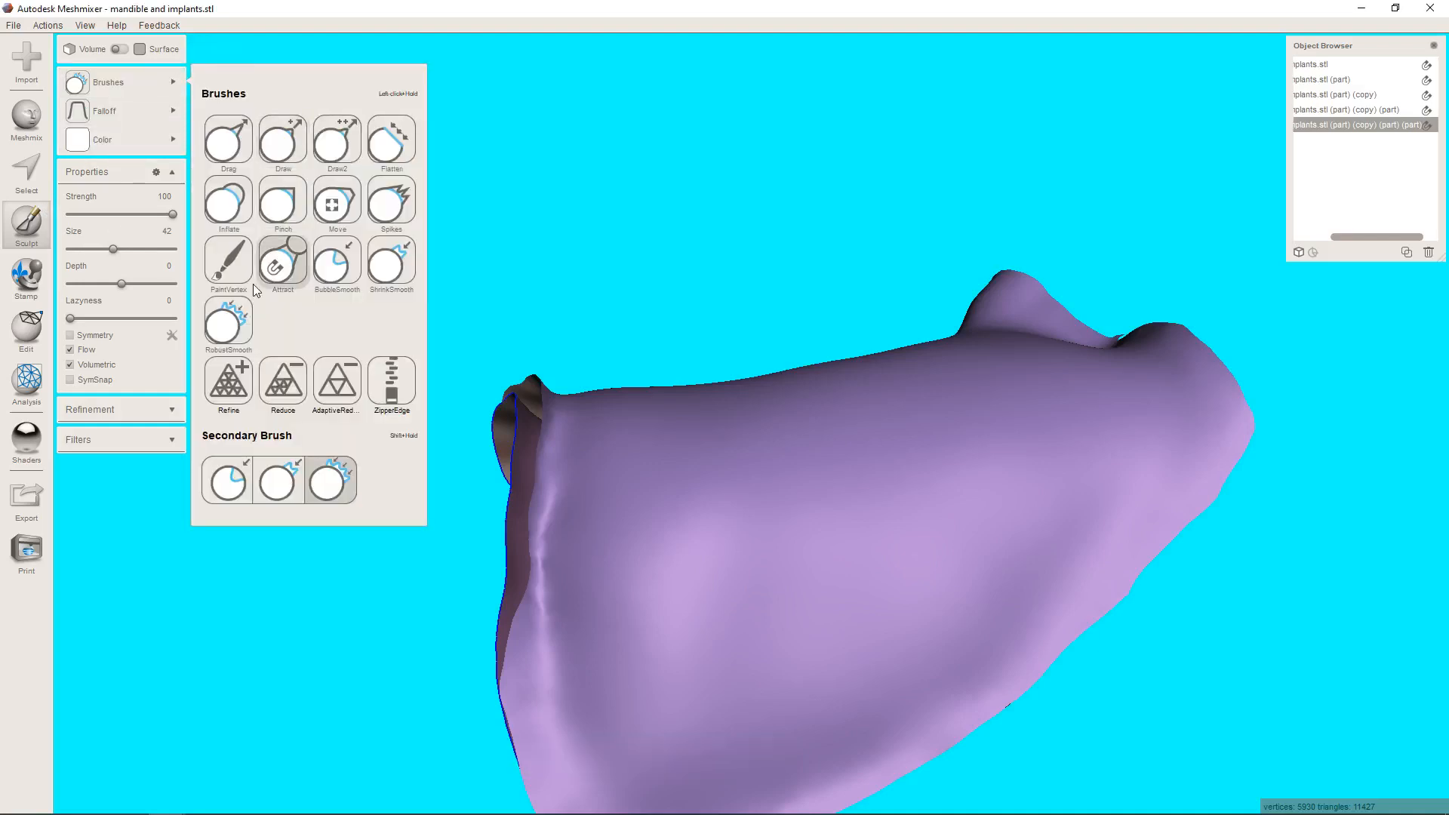
mouse_move(585, 668)
mouse_down()
mouse_move(554, 579)
mouse_move(639, 494)
mouse_move(562, 400)
mouse_up()
mouse_move(1063, 383)
right_down()
mouse_move(1051, 467)
mouse_move(1070, 485)
right_up()
mouse_move(1094, 494)
mouse_down()
mouse_move(1133, 462)
mouse_move(1079, 415)
mouse_move(976, 414)
mouse_move(1077, 424)
mouse_move(1167, 543)
mouse_move(1172, 568)
mouse_move(1089, 662)
mouse_up()
right_drag(1090, 663, 1103, 474)
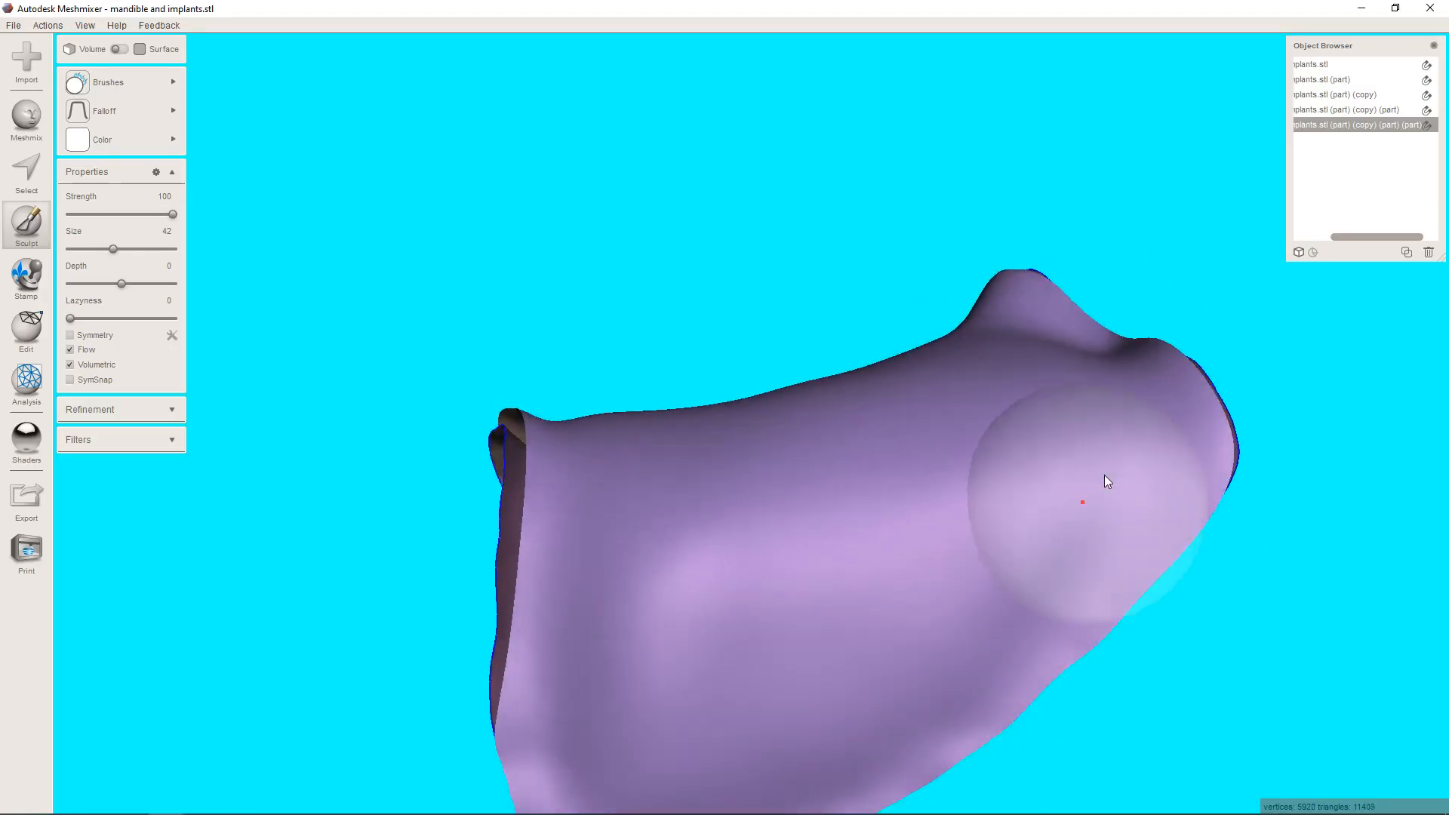
mouse_move(1103, 474)
mouse_down()
mouse_move(1007, 677)
mouse_move(1021, 522)
mouse_up()
mouse_move(1023, 528)
right_down()
mouse_move(1035, 431)
mouse_move(722, 680)
right_up()
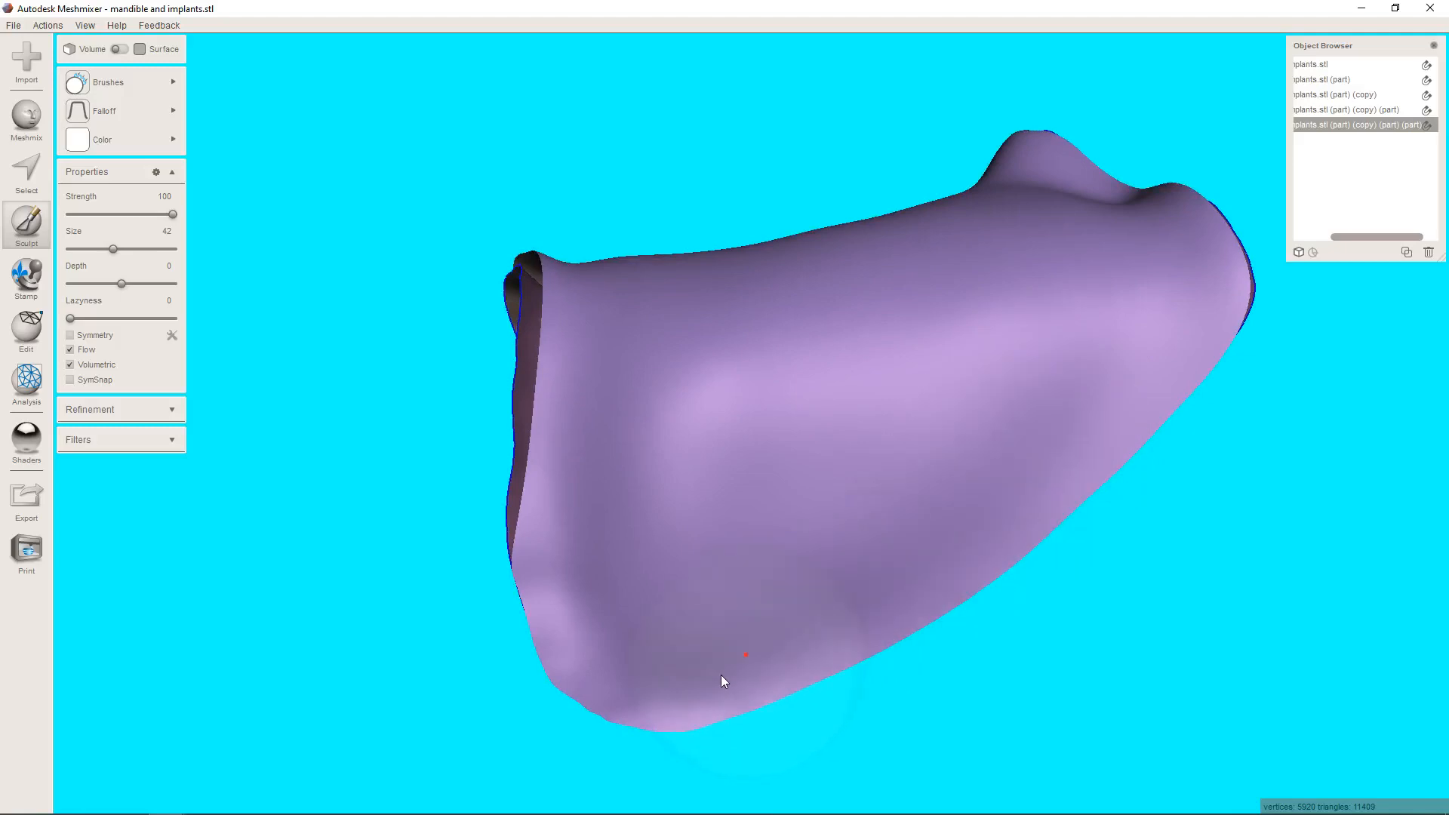
mouse_move(647, 617)
right_down()
mouse_move(660, 669)
mouse_move(592, 388)
mouse_move(948, 453)
mouse_move(1016, 411)
right_up()
mouse_move(1016, 406)
mouse_down()
mouse_move(728, 334)
mouse_move(535, 114)
mouse_move(626, 130)
mouse_move(576, 79)
mouse_up()
right_drag(918, 228, 816, 469)
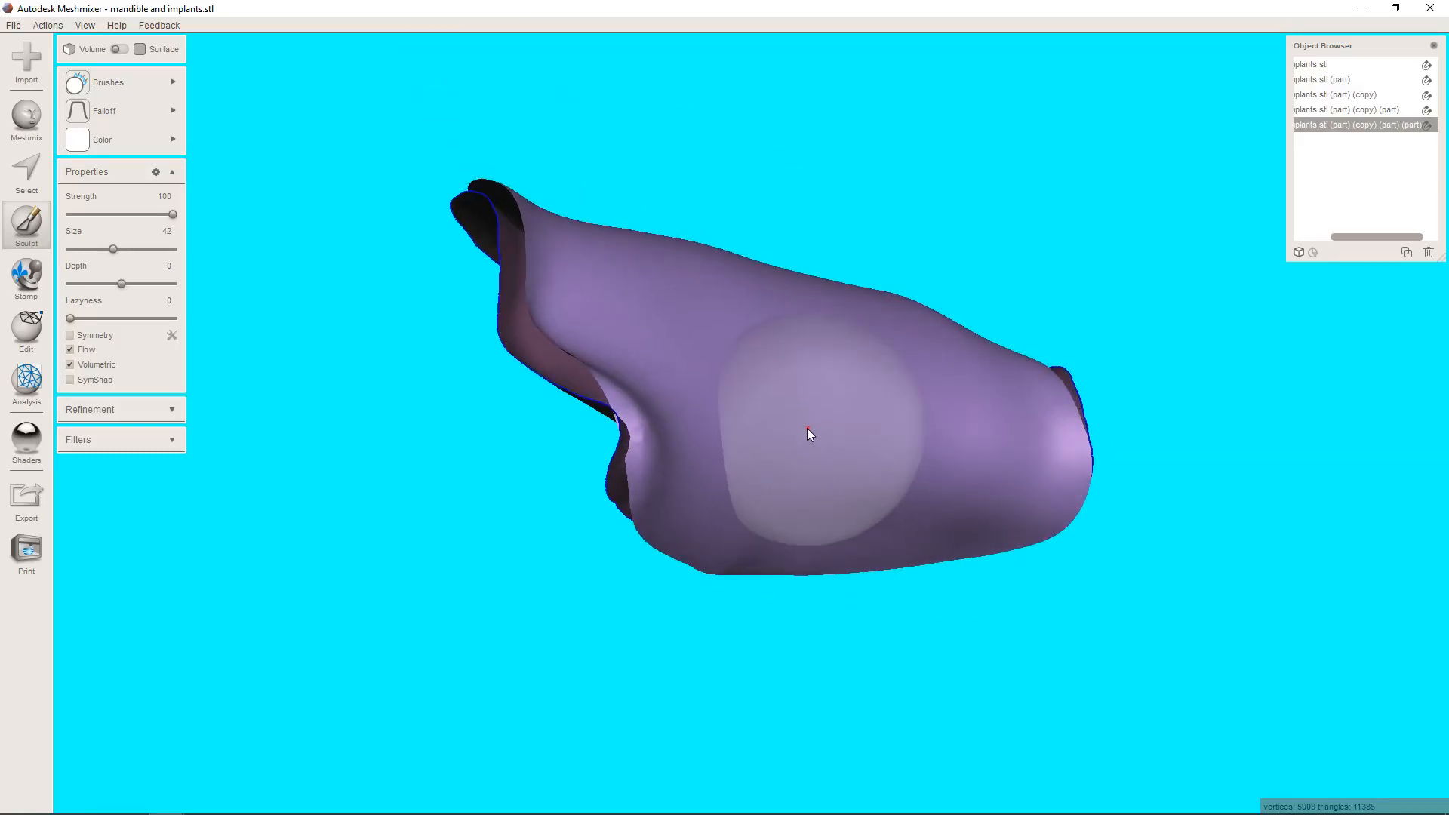
right_drag(734, 501, 640, 382)
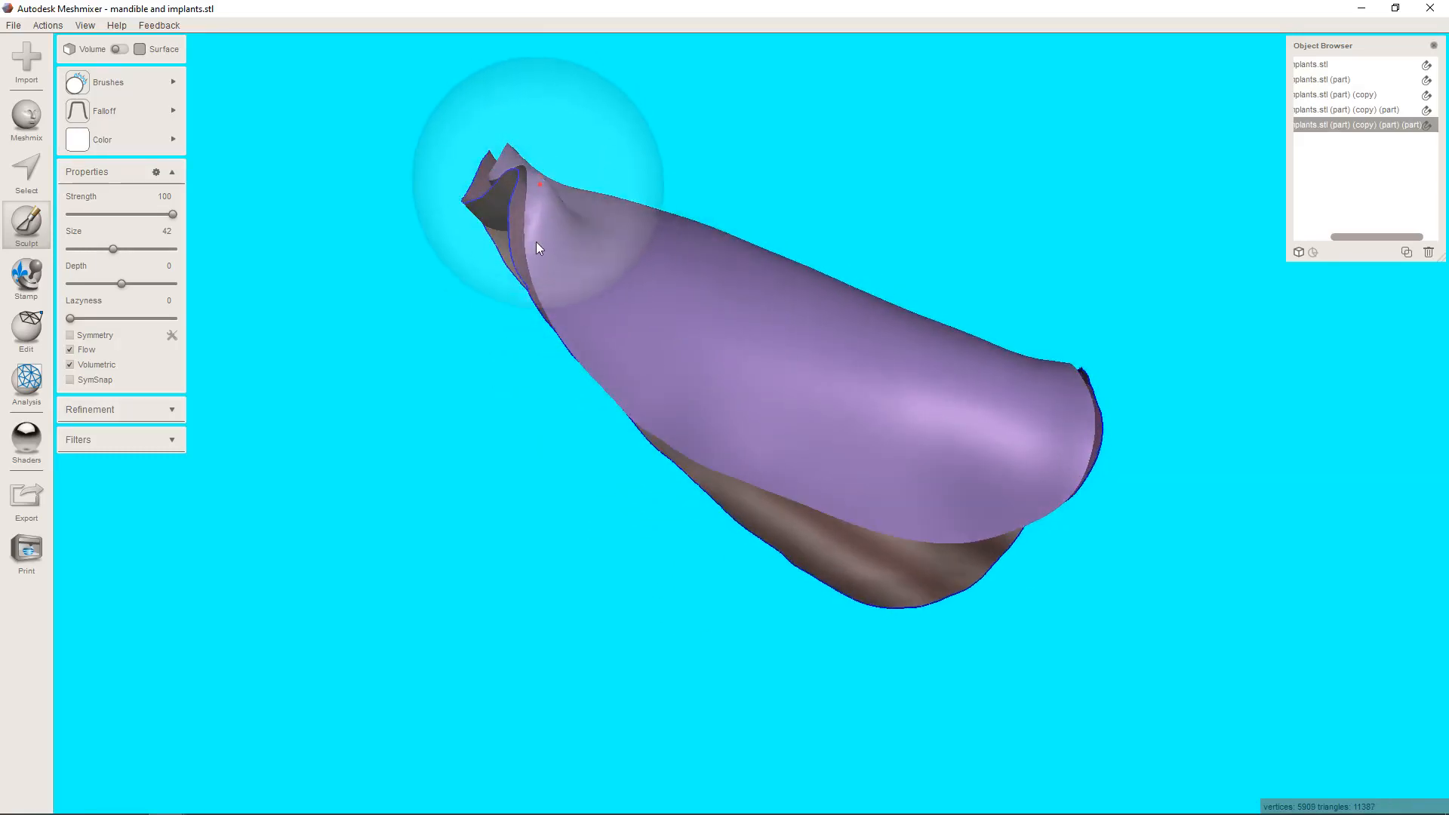
right_drag(536, 241, 695, 273)
Select the outer layer's border ring with brush size 7, expand it inward, smooth its boundary and delete the band.
click(26, 177)
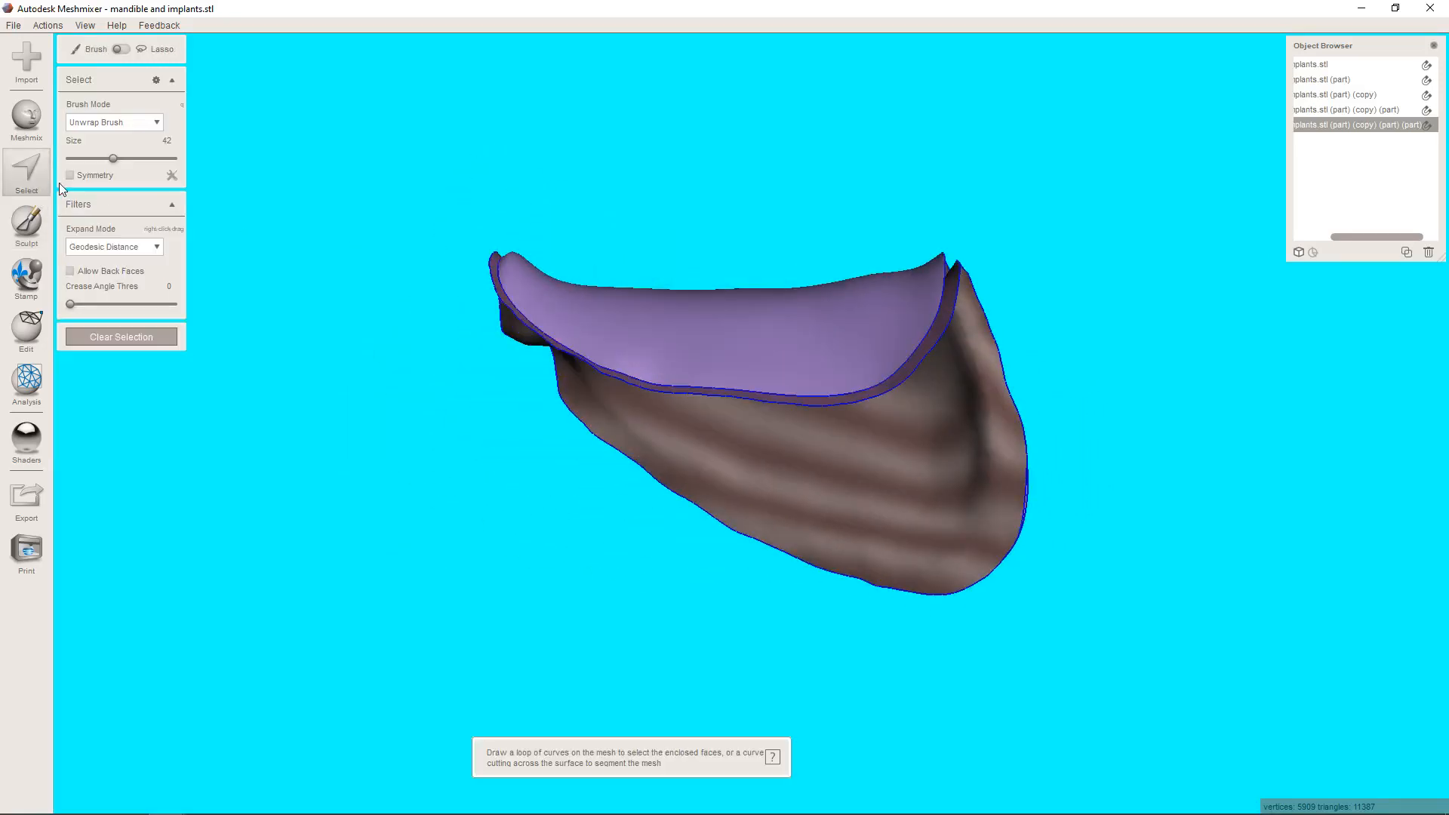
scroll(709, 400, up, 5)
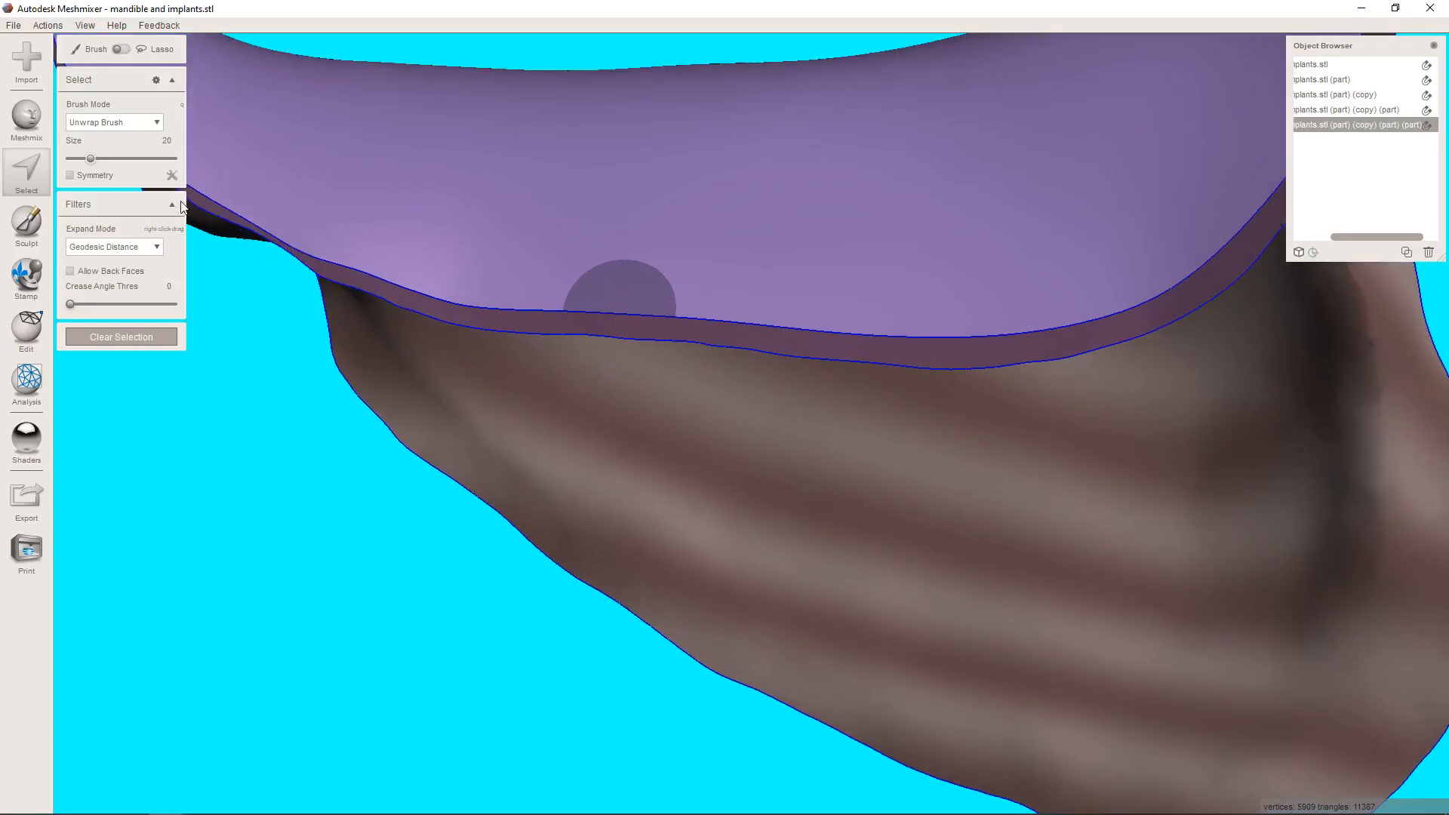
drag(113, 158, 78, 158)
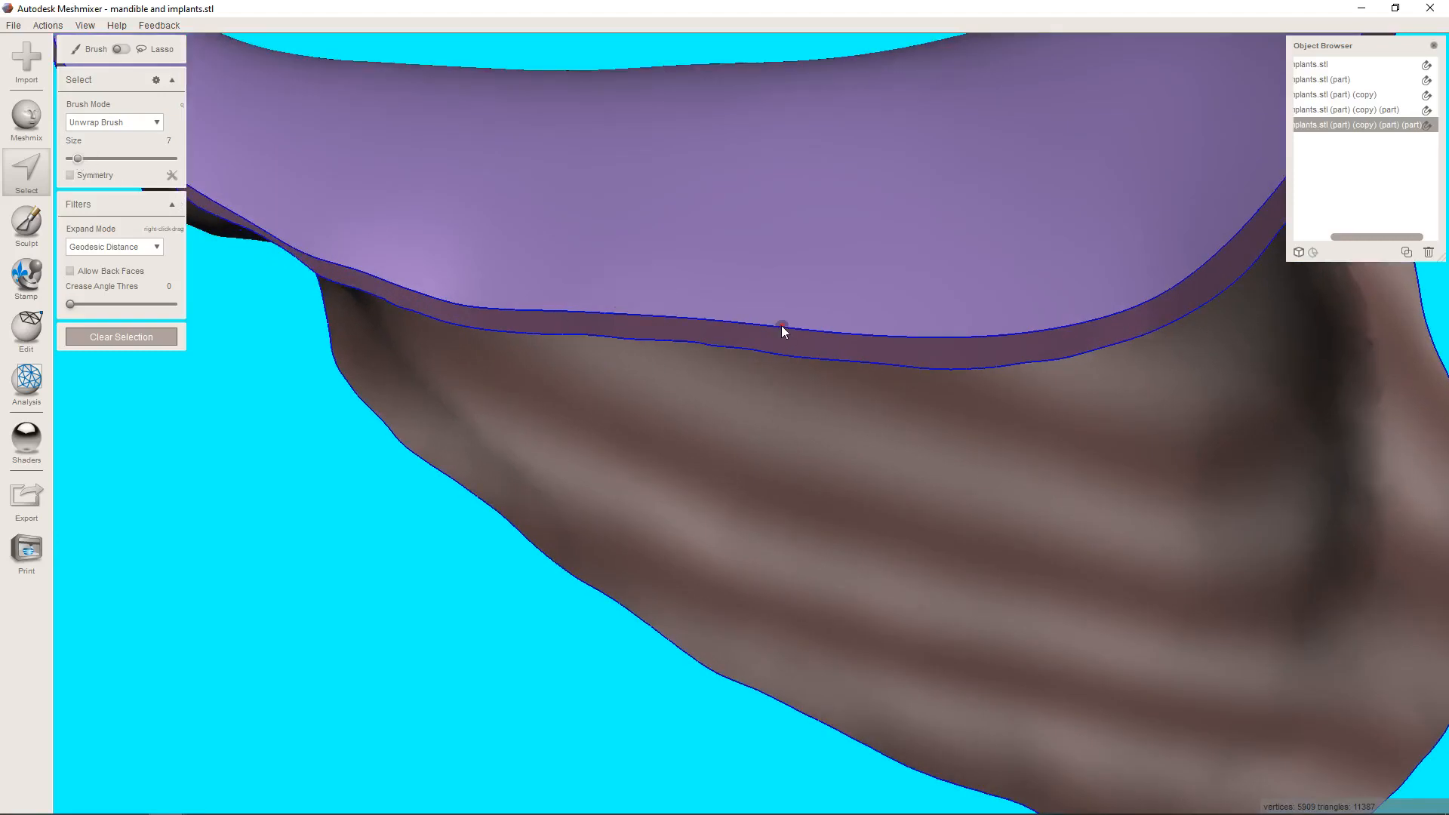
double_click(781, 324)
scroll(800, 336, down, 4)
right_drag(836, 343, 871, 411)
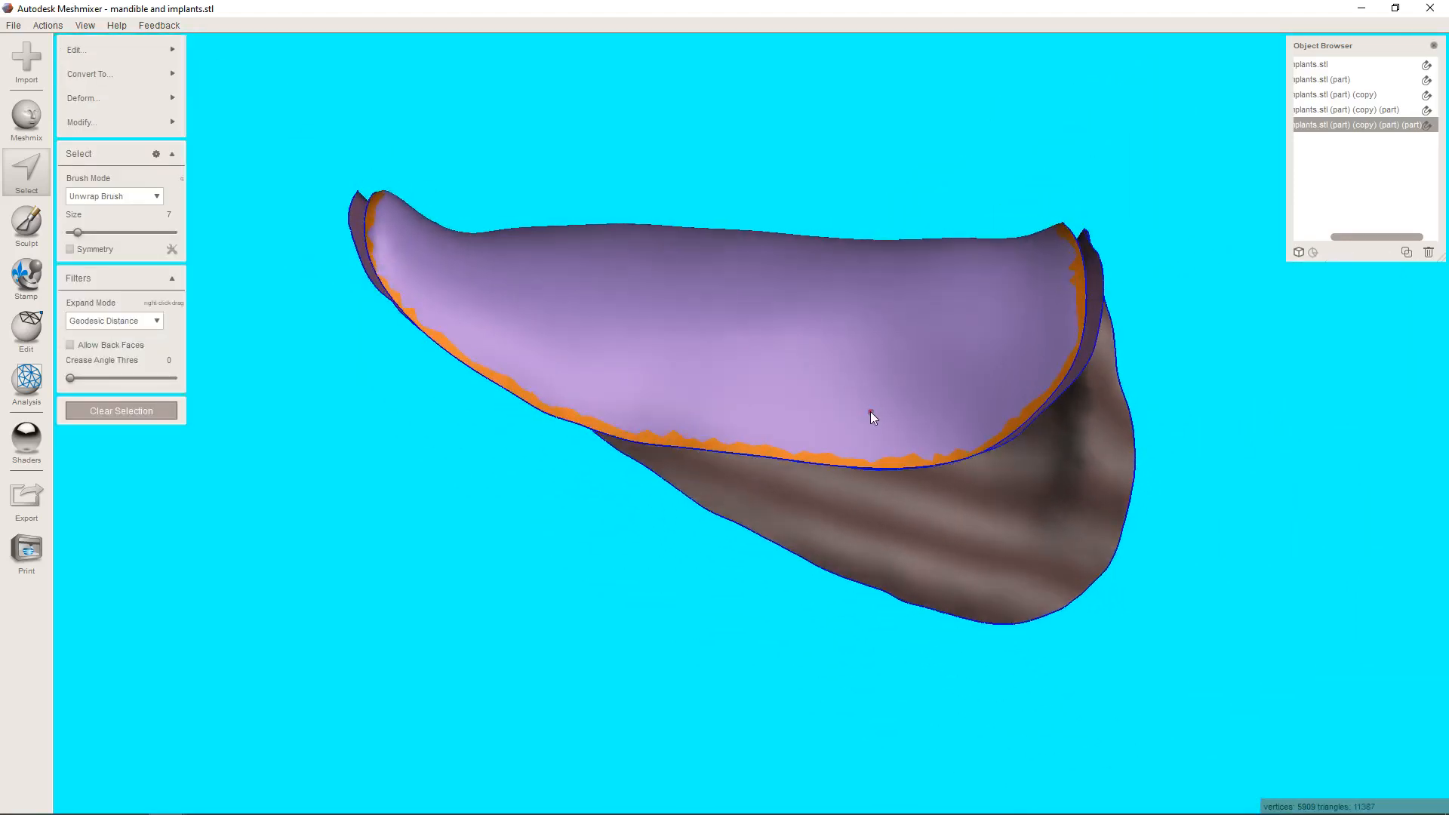
key(shift+period)
key(shift+period)
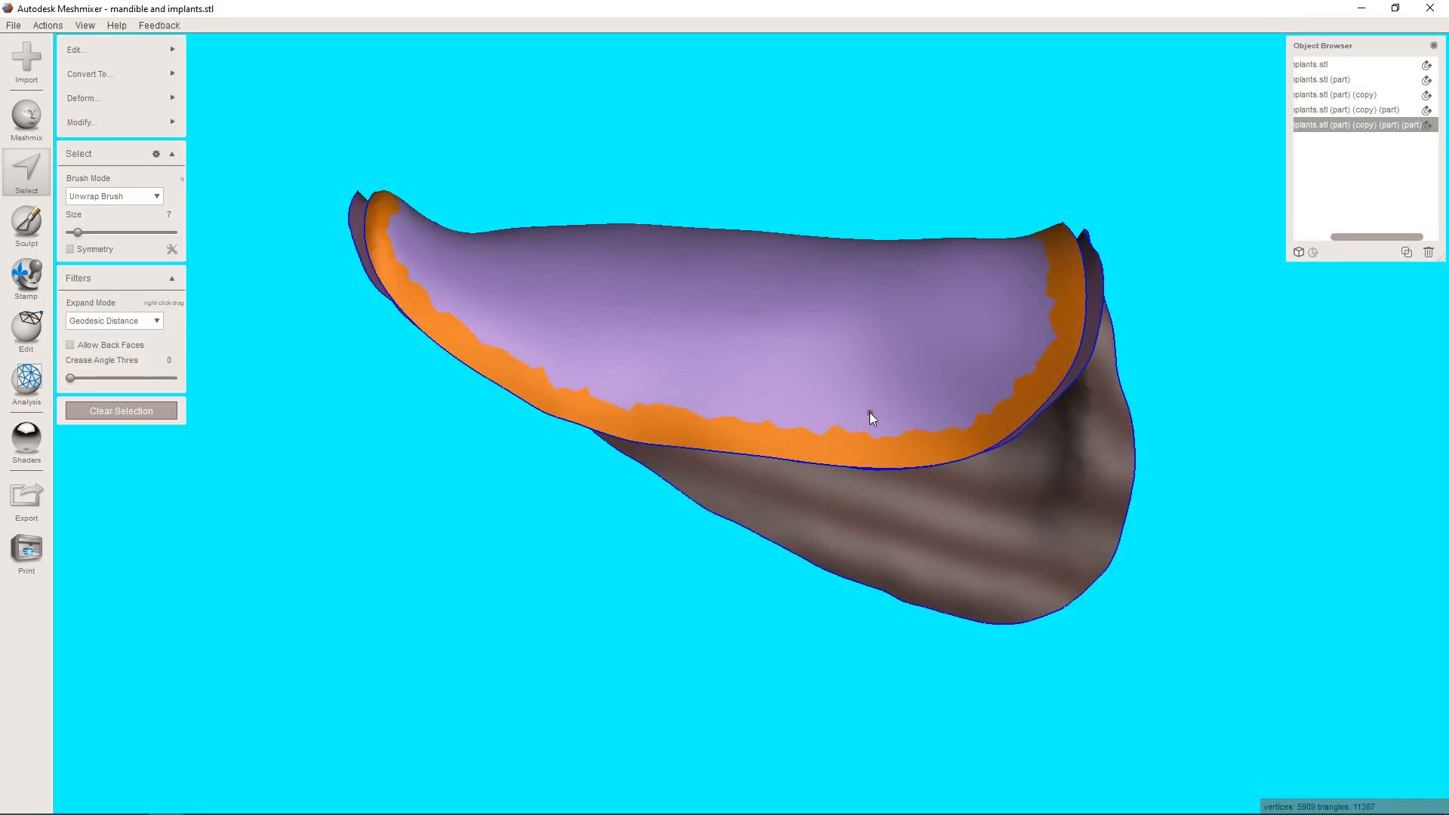
key(b)
key(Return)
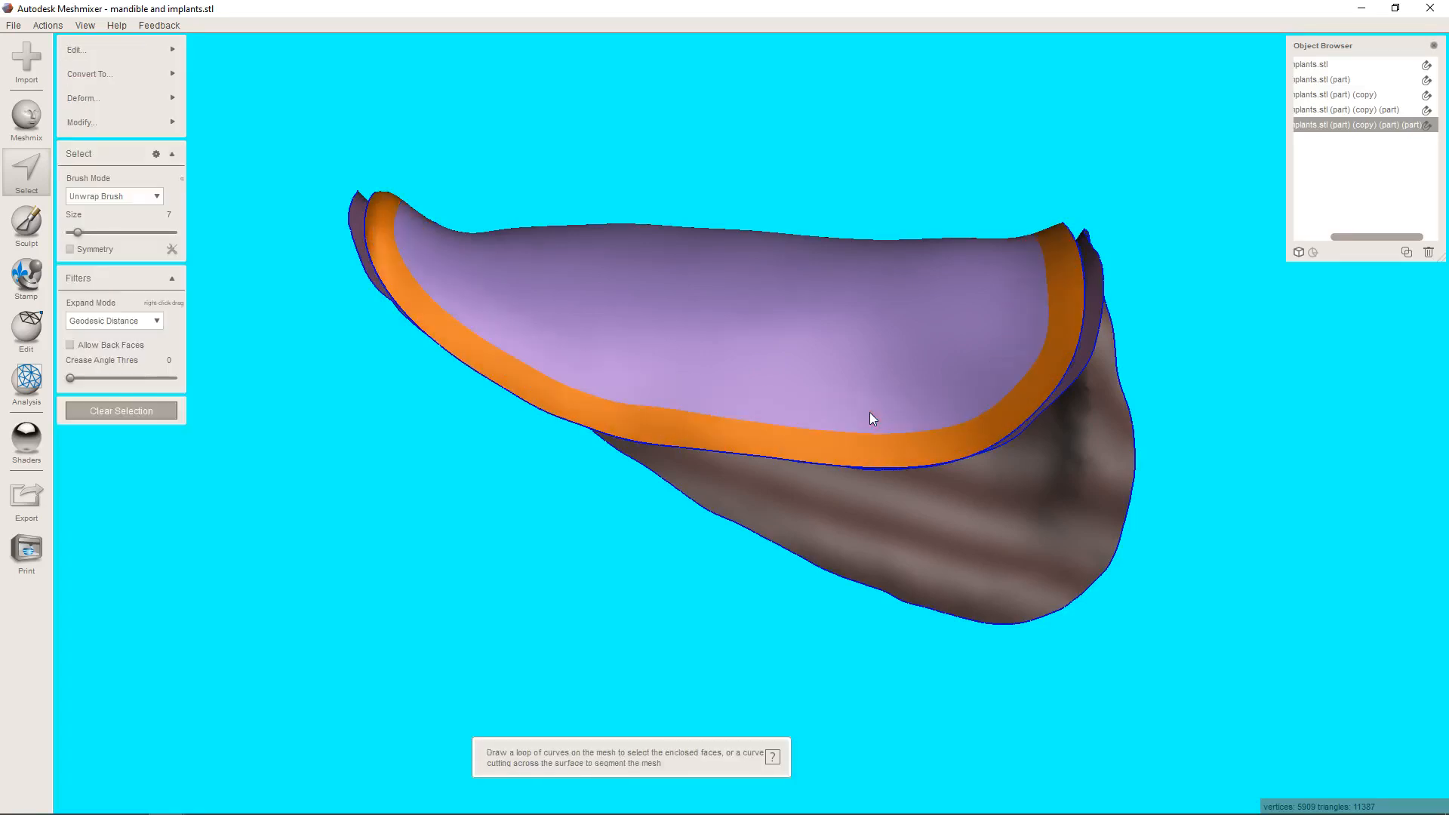
key(Delete)
right_drag(644, 392, 530, 326)
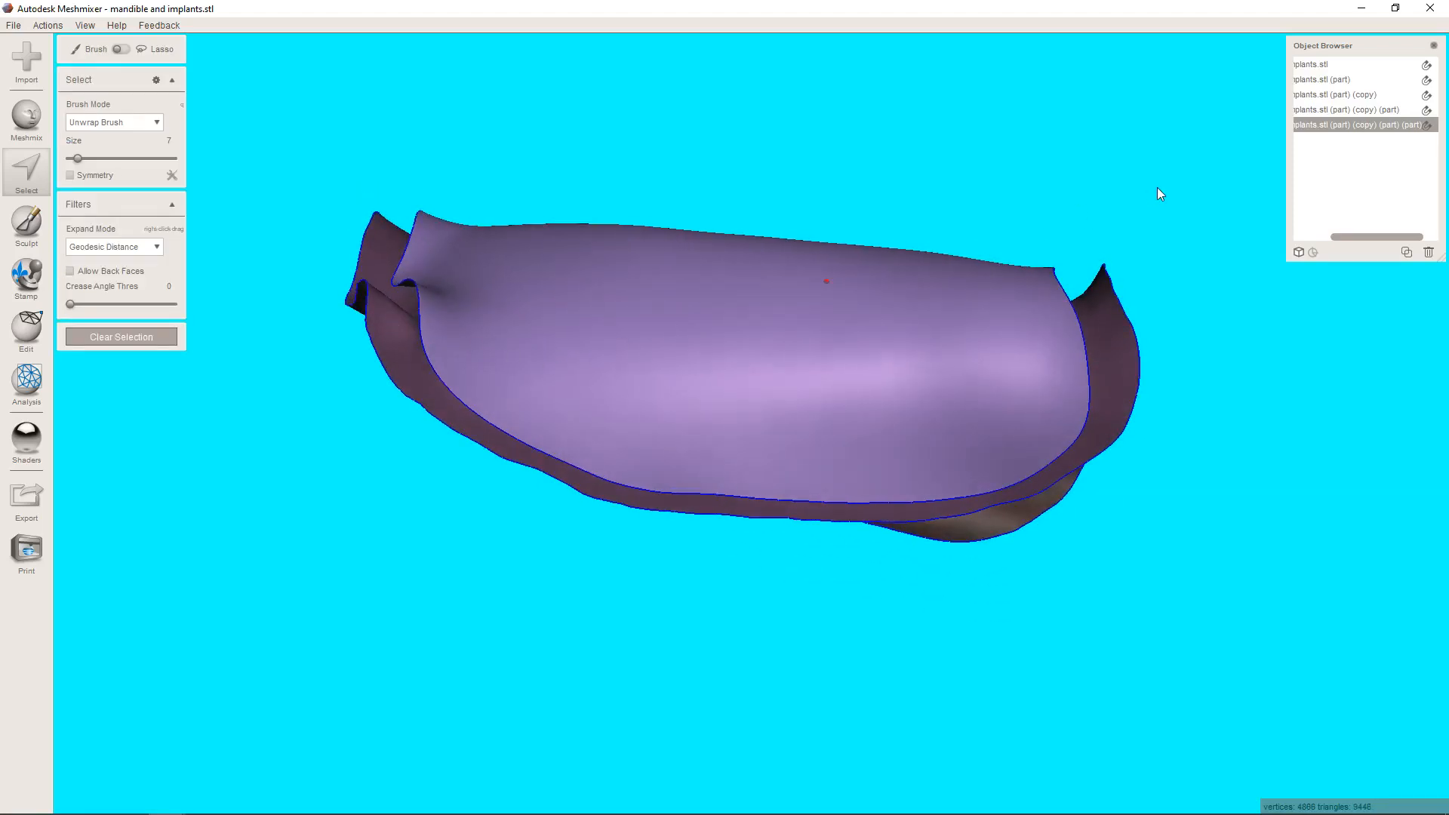
Combine the trimmed outer layer with the inner layer and flip the inner layer's normals.
shift+click(1351, 112)
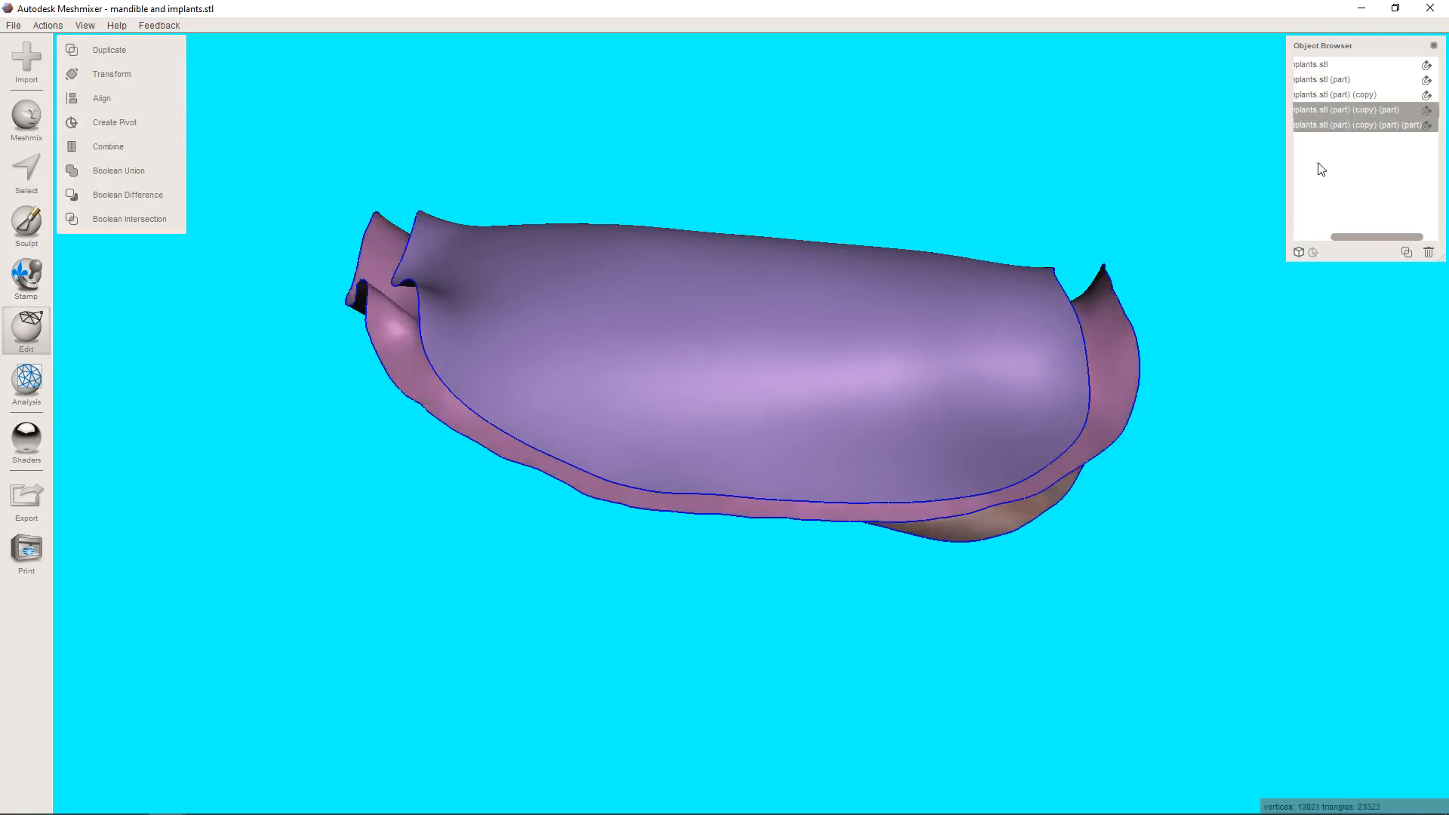
click(178, 154)
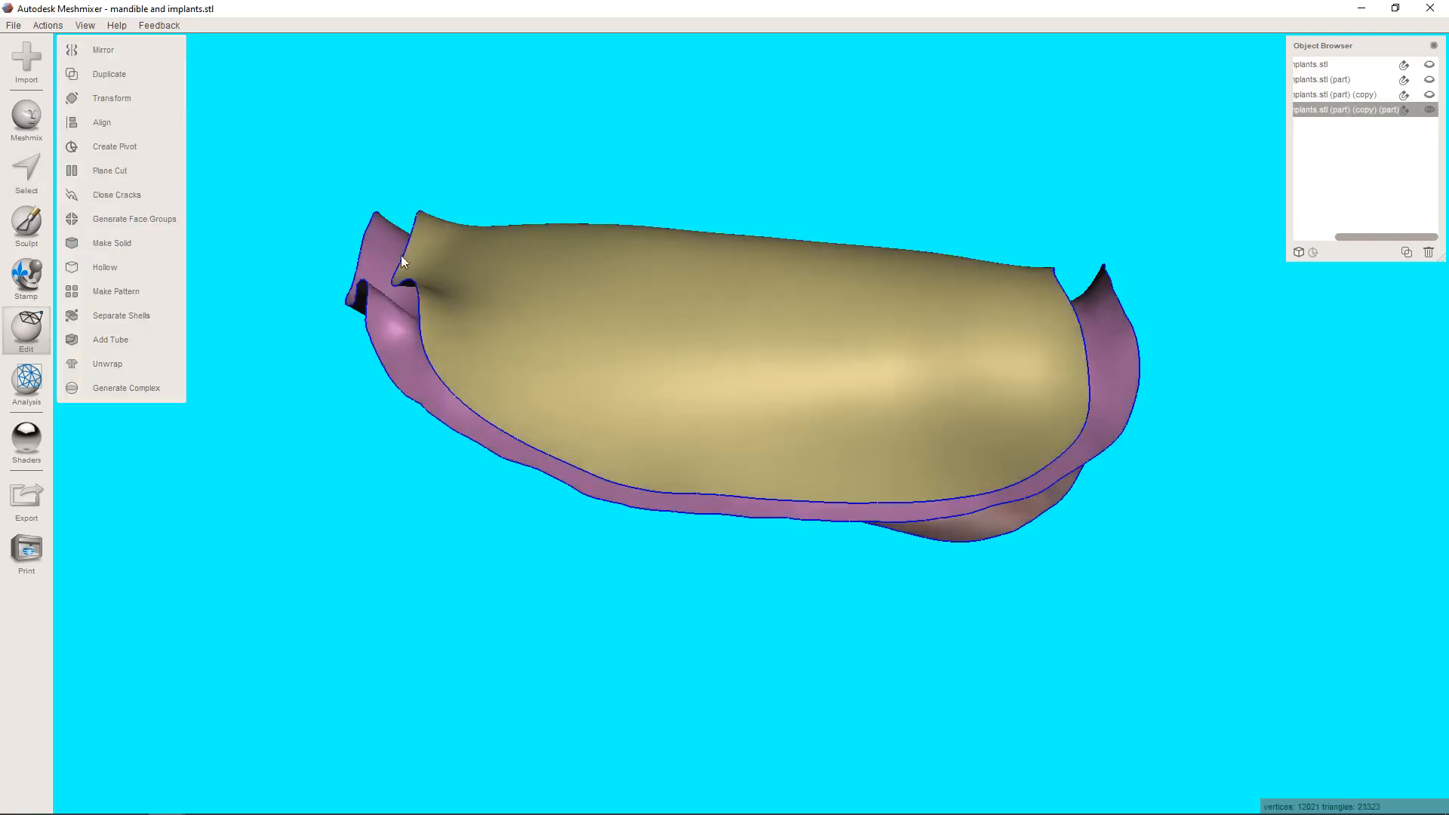
click(33, 179)
right_drag(432, 360, 423, 274)
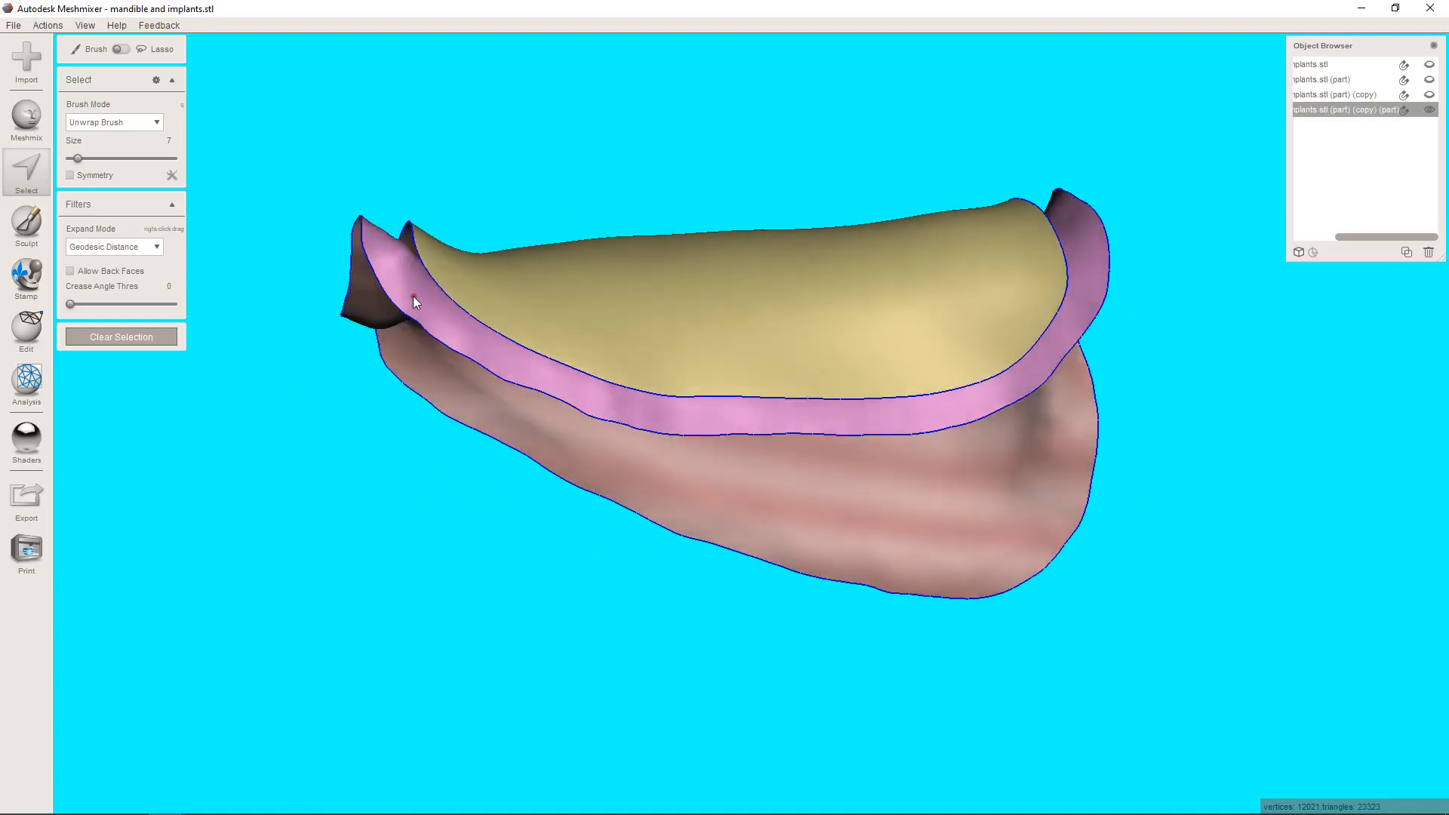
click(414, 296)
key(e)
right_drag(625, 539, 659, 599)
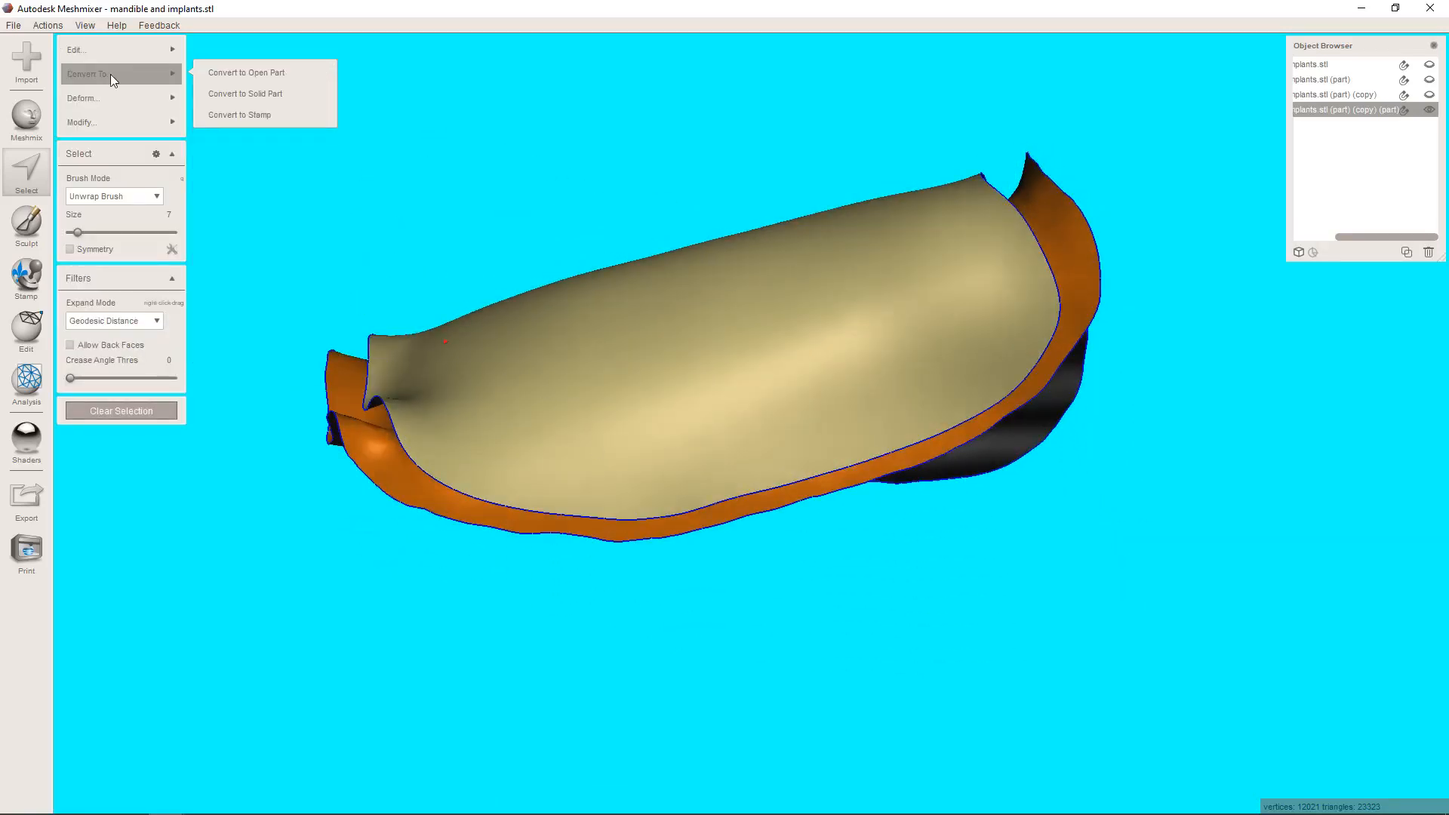
mouse_move(124, 52)
click(284, 366)
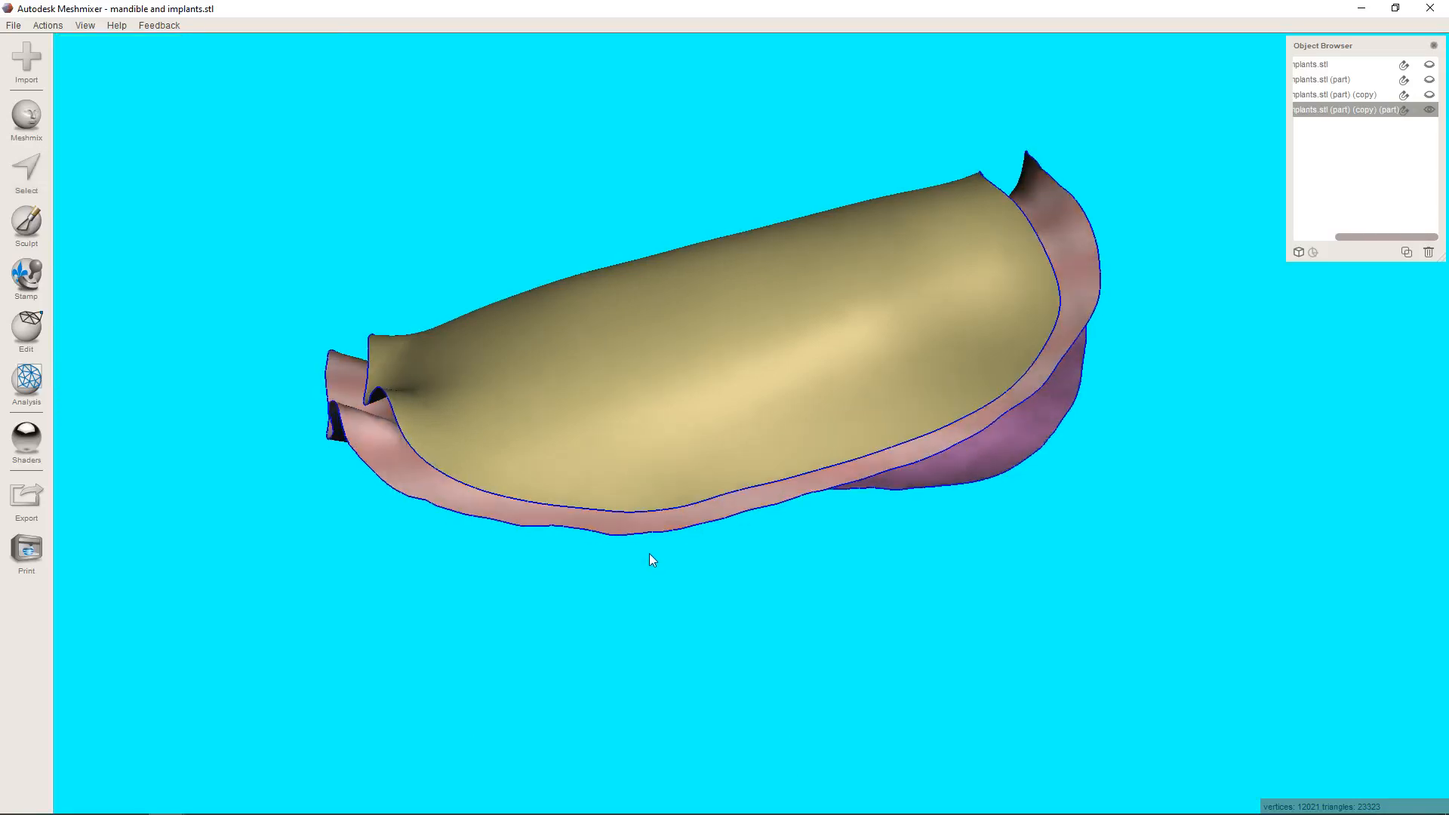
right_drag(649, 554, 141, 357)
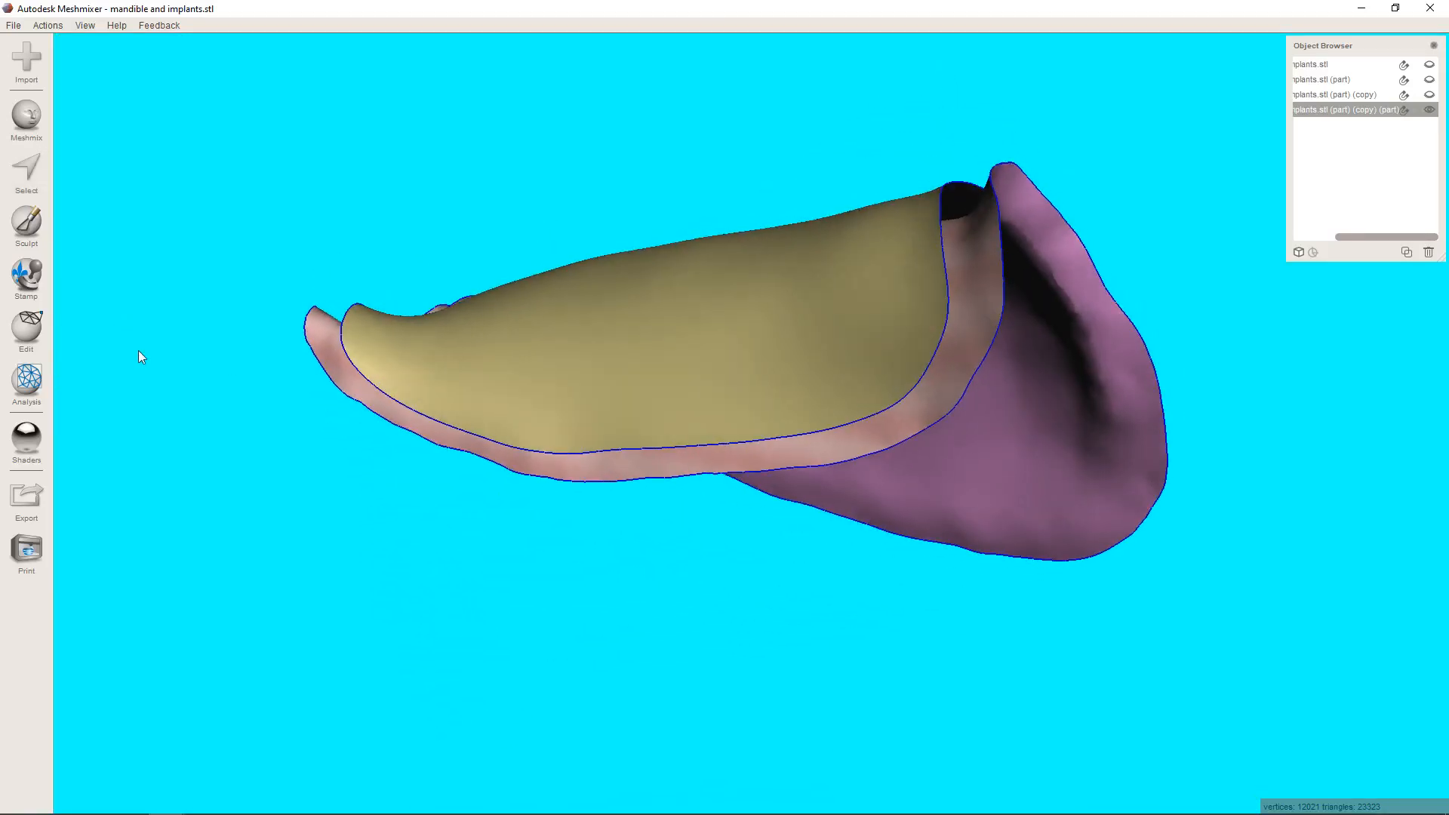
With the wireframe shown, select the open borders of both layers and smooth them using smoothness 50, preserve shape 50, 30 iterations and 2 border rings.
click(27, 170)
right_drag(453, 264, 633, 286)
scroll(664, 323, up, 6)
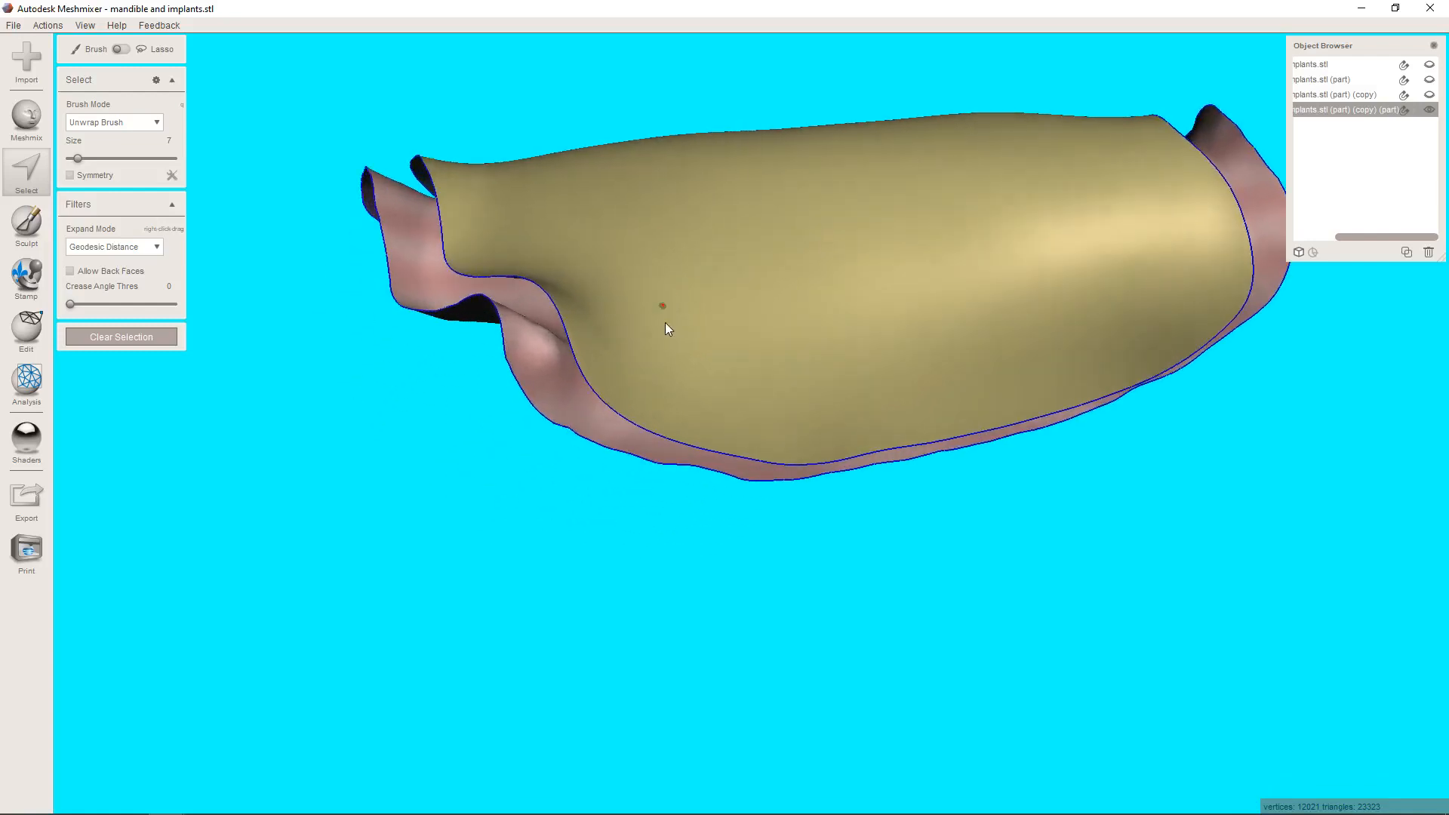
key(w)
scroll(646, 459, up, 2)
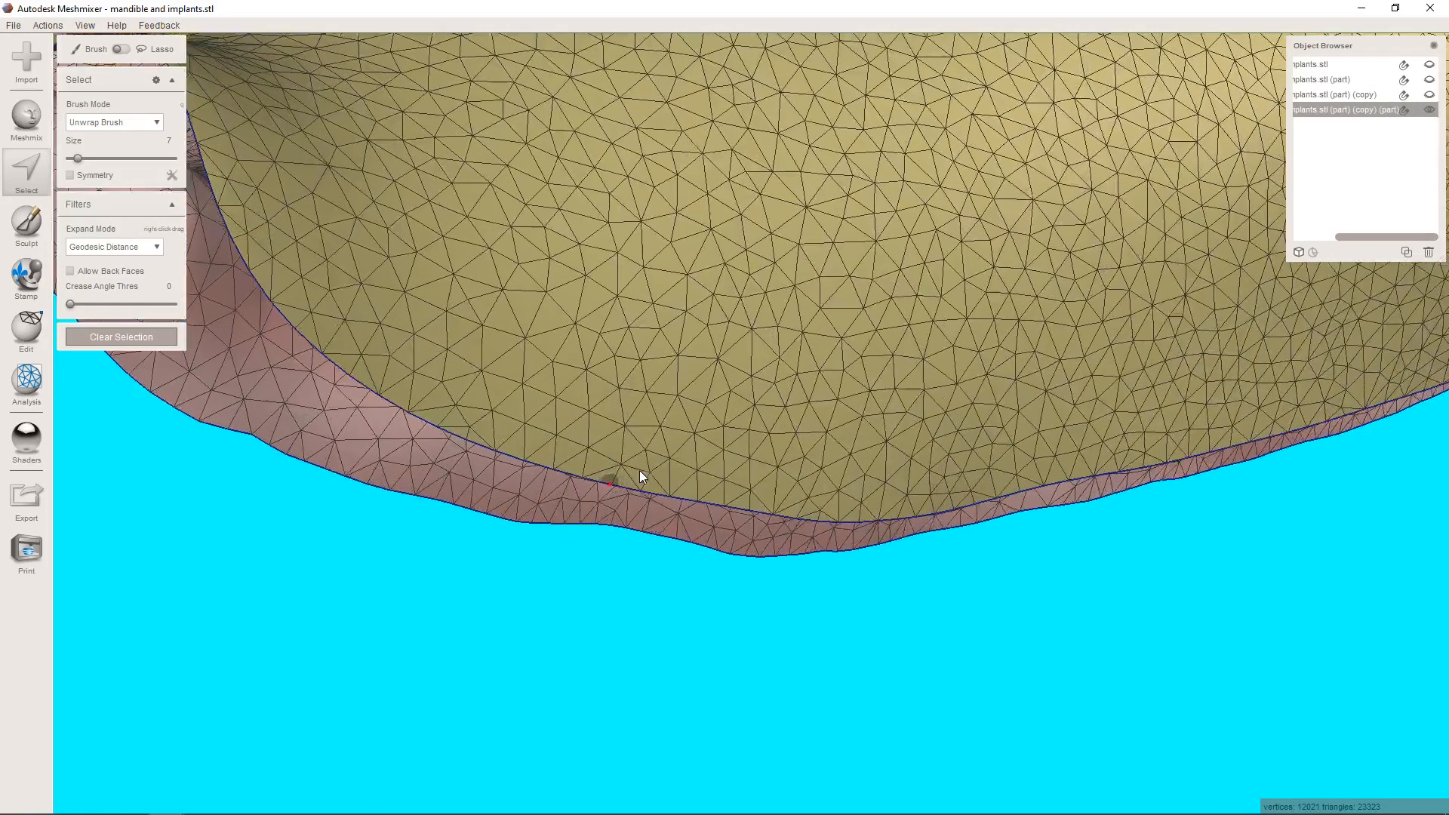
double_click(614, 493)
scroll(641, 563, down, 3)
right_drag(642, 563, 821, 108)
scroll(618, 327, up, 3)
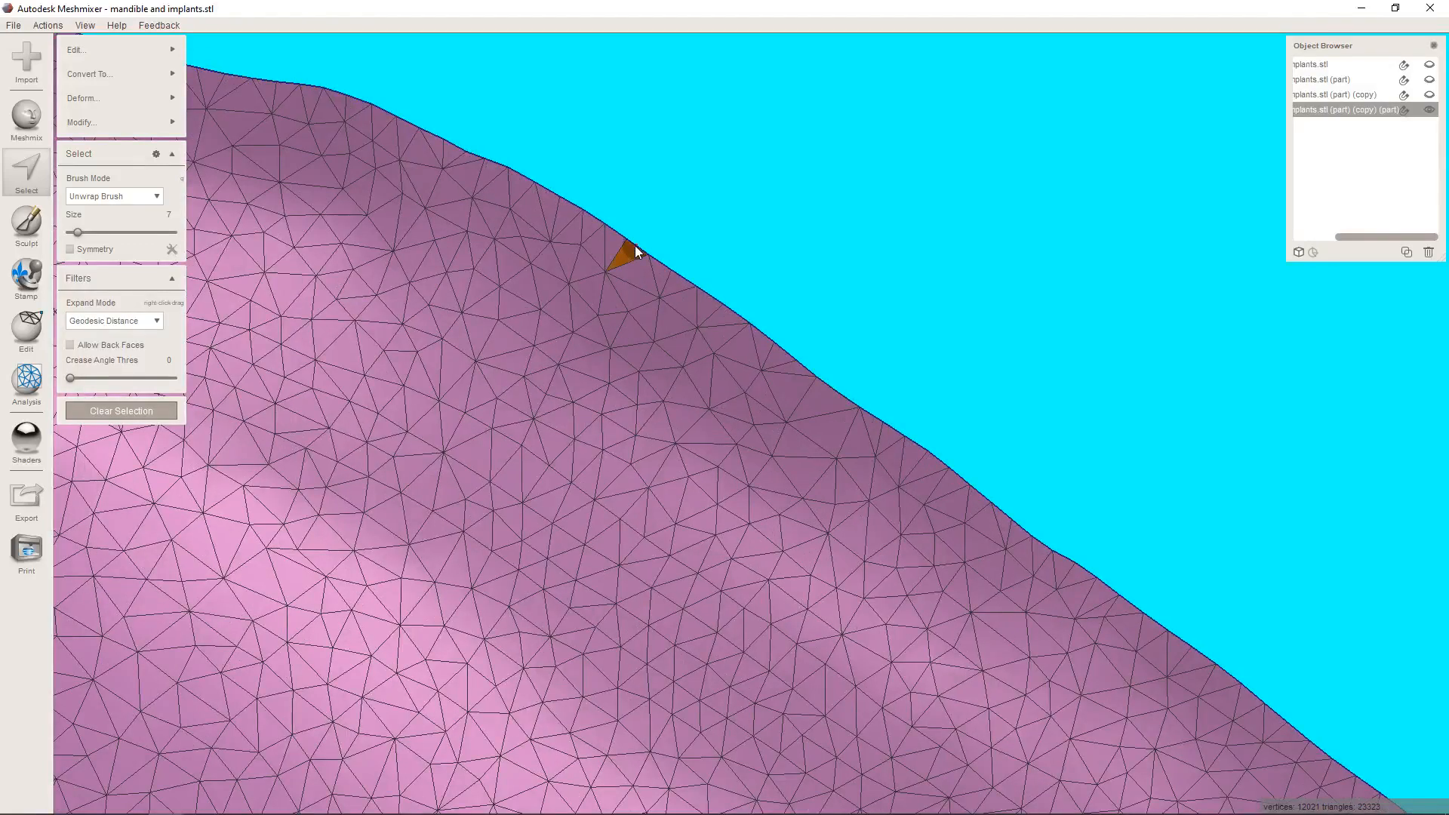
scroll(636, 246, down, 5)
right_drag(641, 289, 812, 525)
key(b)
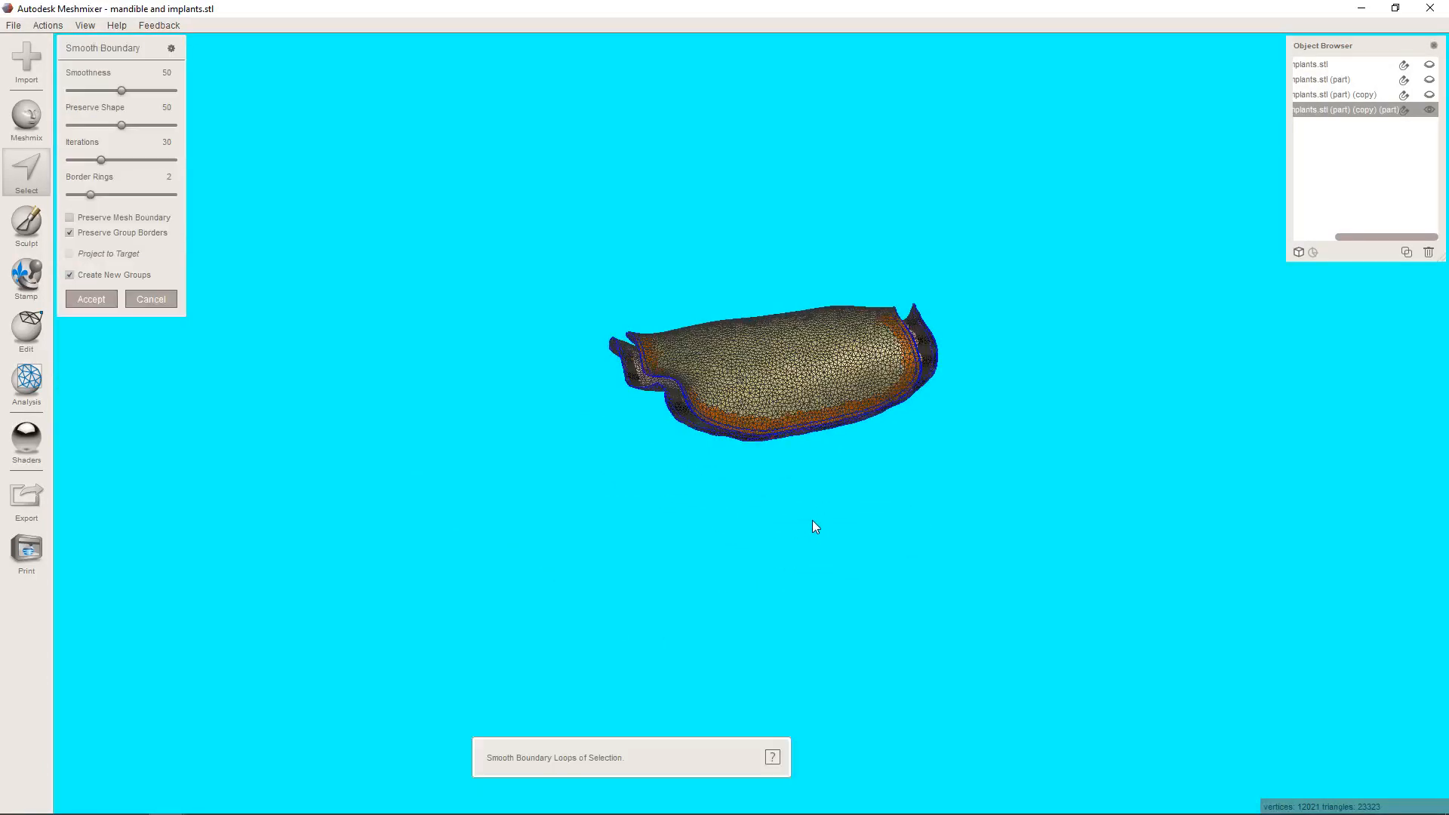
key(Return)
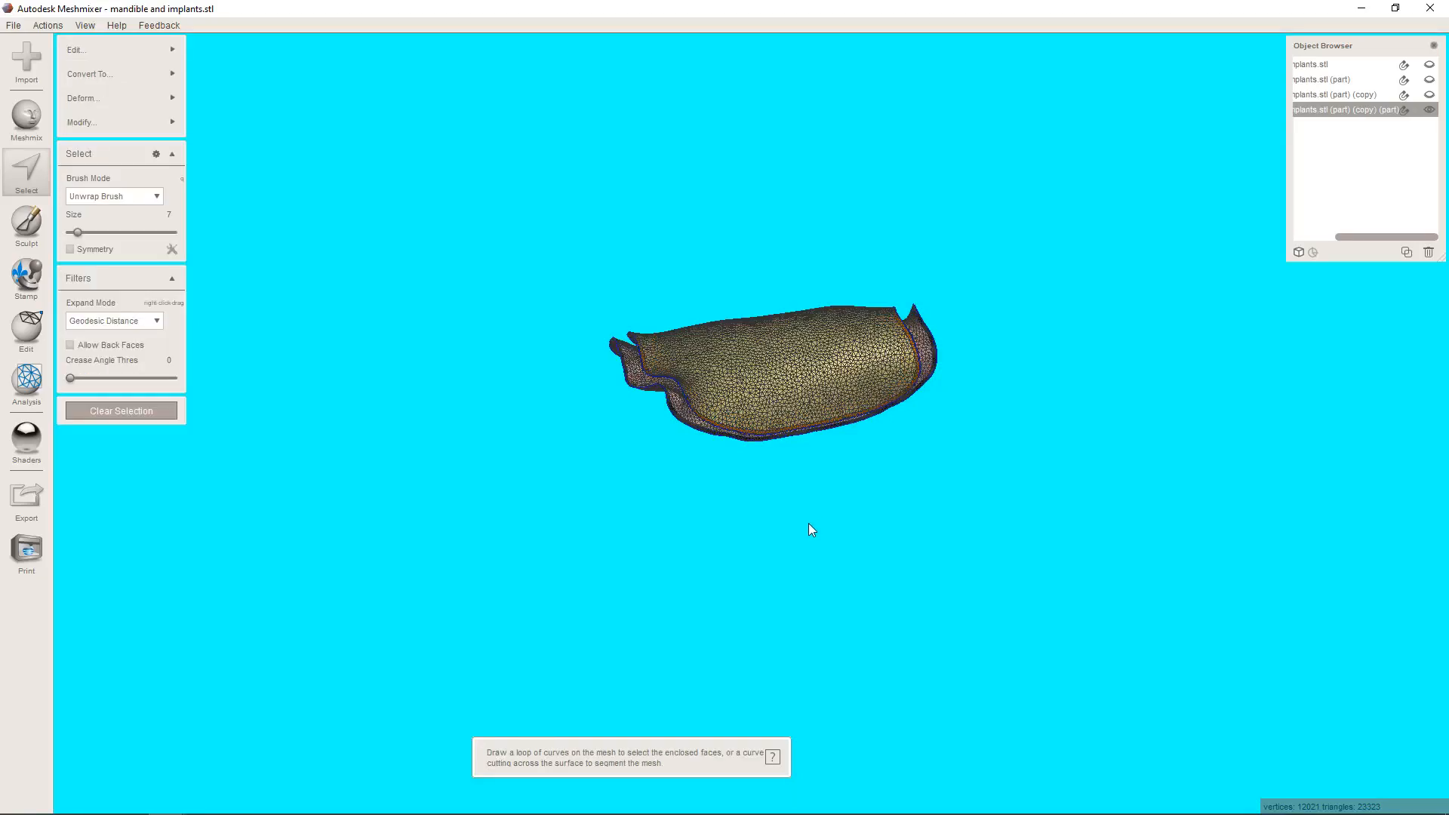
Join the open boundaries of the outer and inner layers into one closed mesh.
key(j)
scroll(739, 513, up, 10)
scroll(717, 528, down, 7)
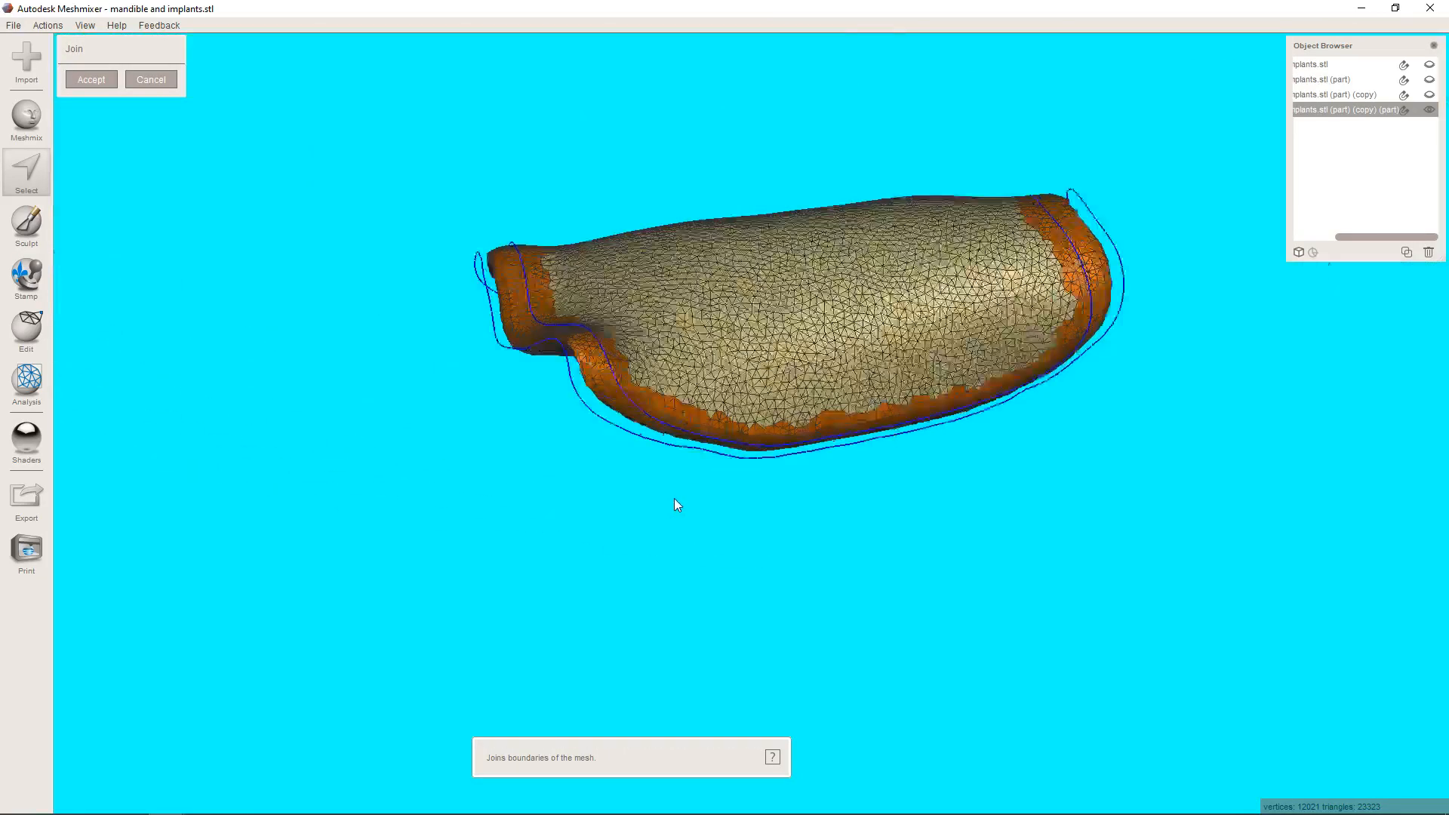
right_drag(724, 492, 766, 324)
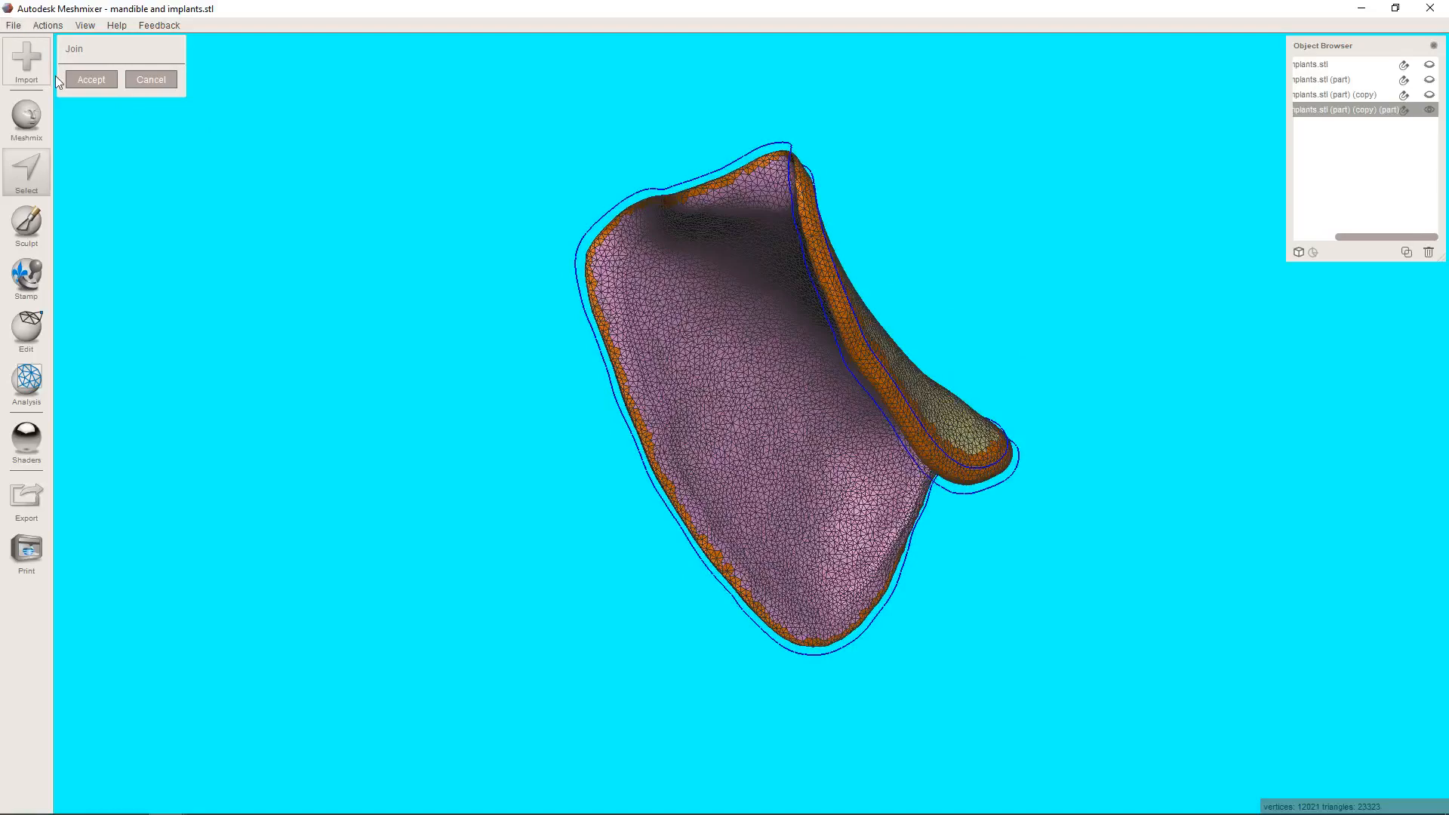
click(91, 79)
right_drag(655, 277, 572, 610)
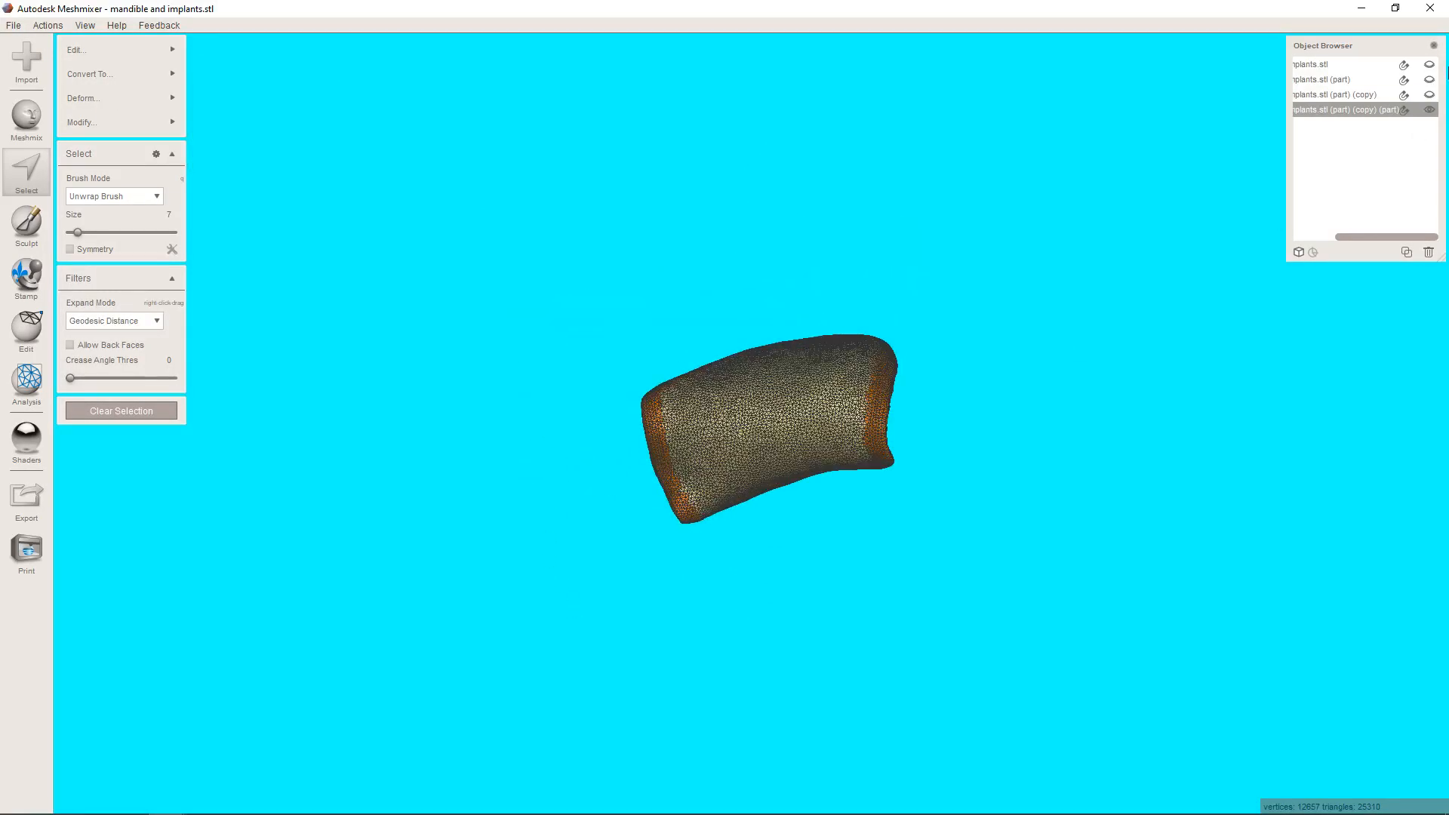
Show the mandible model and examine how the joined mesh fits over the ridge.
click(1429, 95)
mouse_move(1102, 400)
right_down()
mouse_move(1052, 492)
mouse_move(708, 362)
mouse_move(645, 545)
mouse_move(874, 369)
mouse_move(764, 445)
mouse_move(783, 508)
mouse_move(826, 379)
right_up()
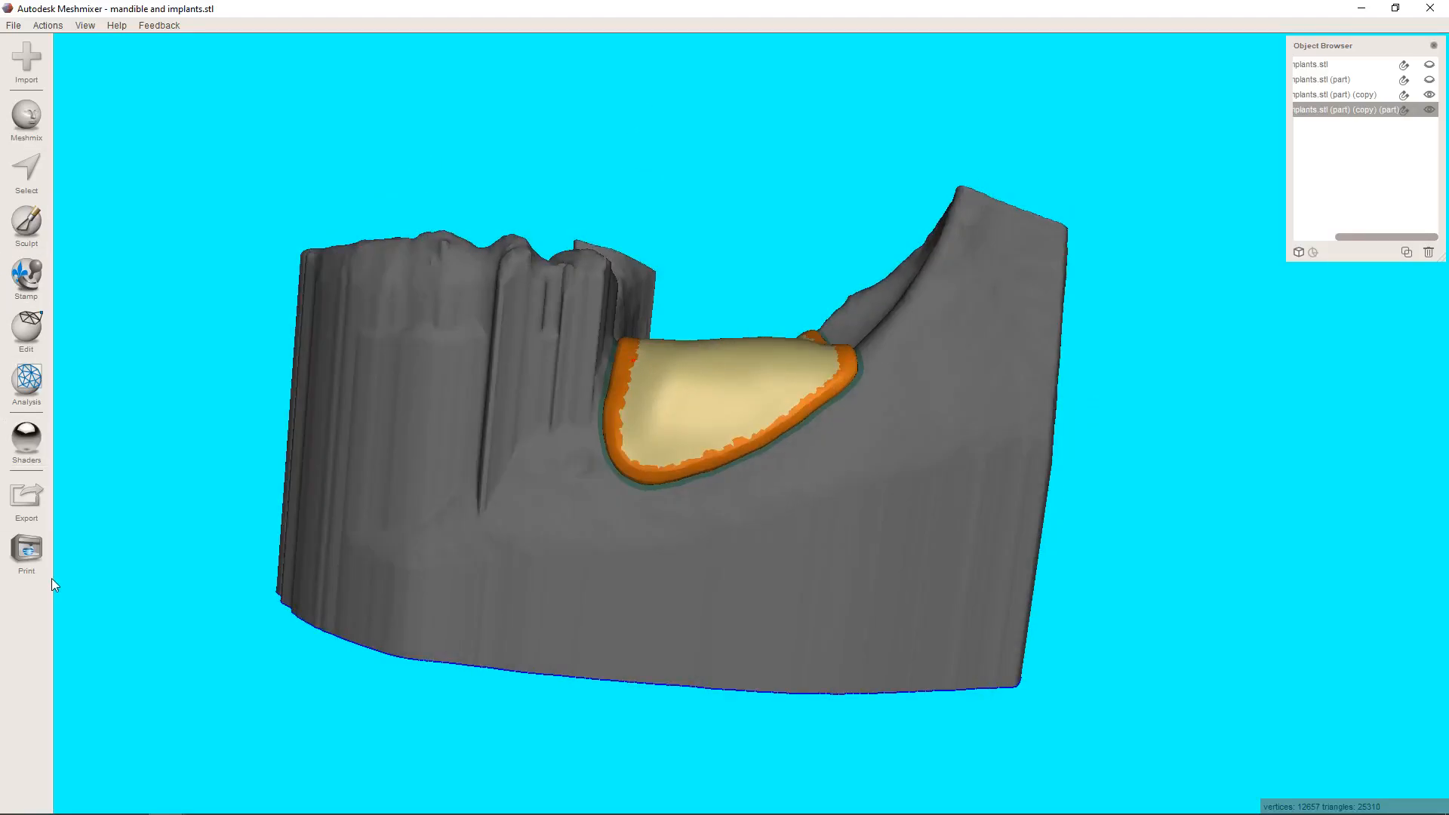
right_drag(425, 501, 708, 456)
scroll(716, 475, down, 3)
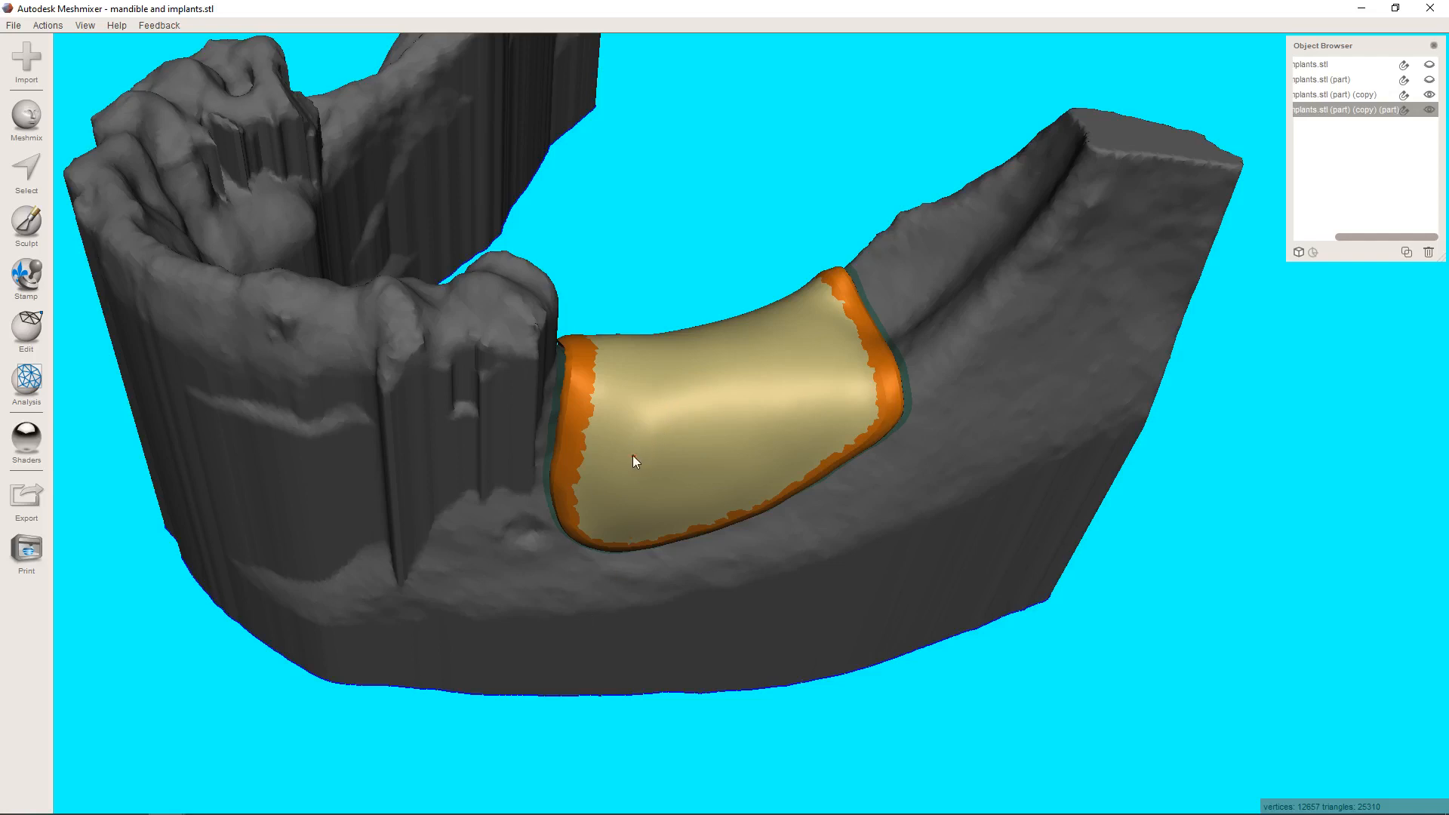
Export the joined mesh as an STL file named "iniital membrane" into the EH Zirc Membrane folder in Downloads.
right_drag(653, 492, 596, 498)
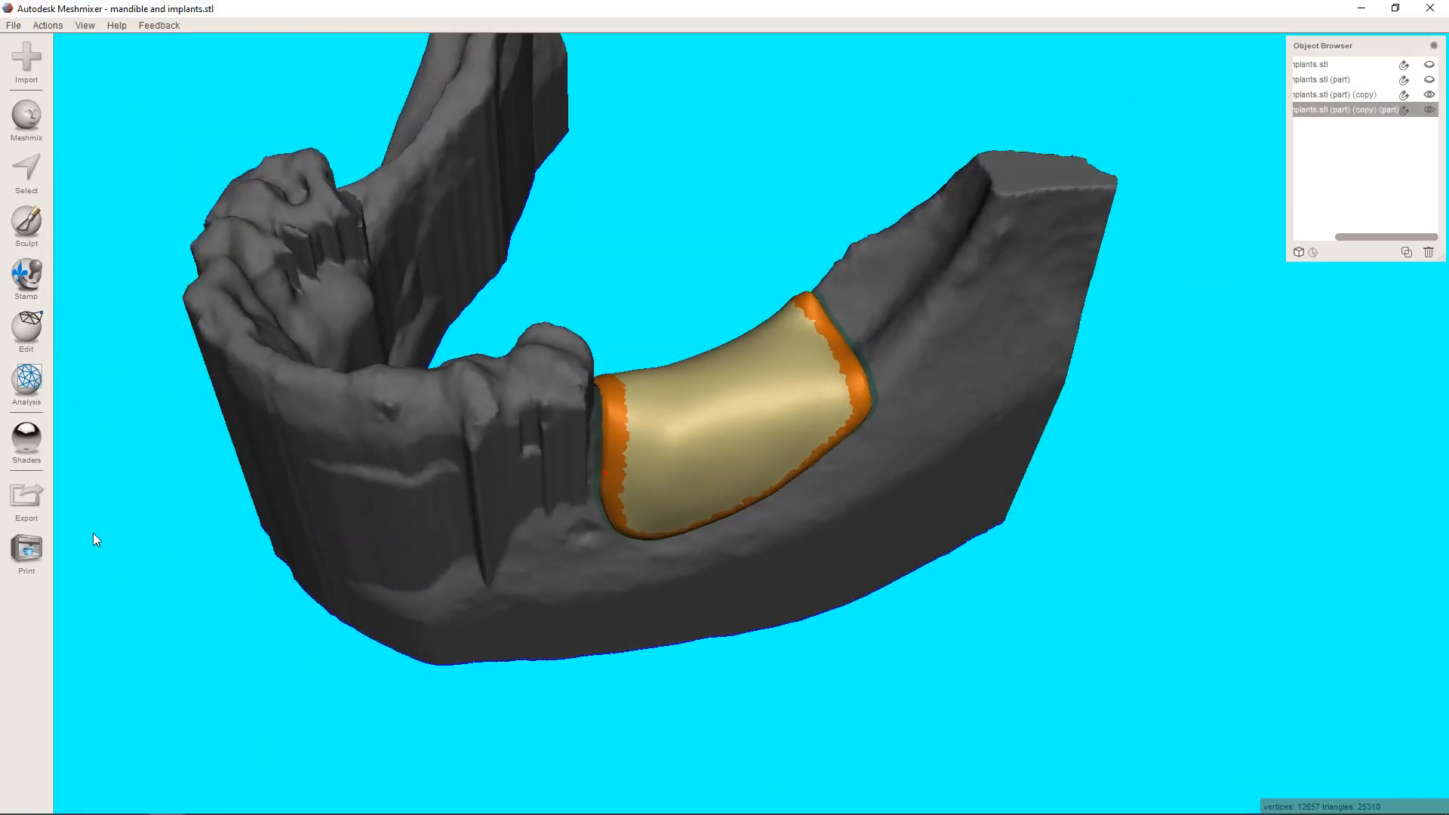
click(34, 500)
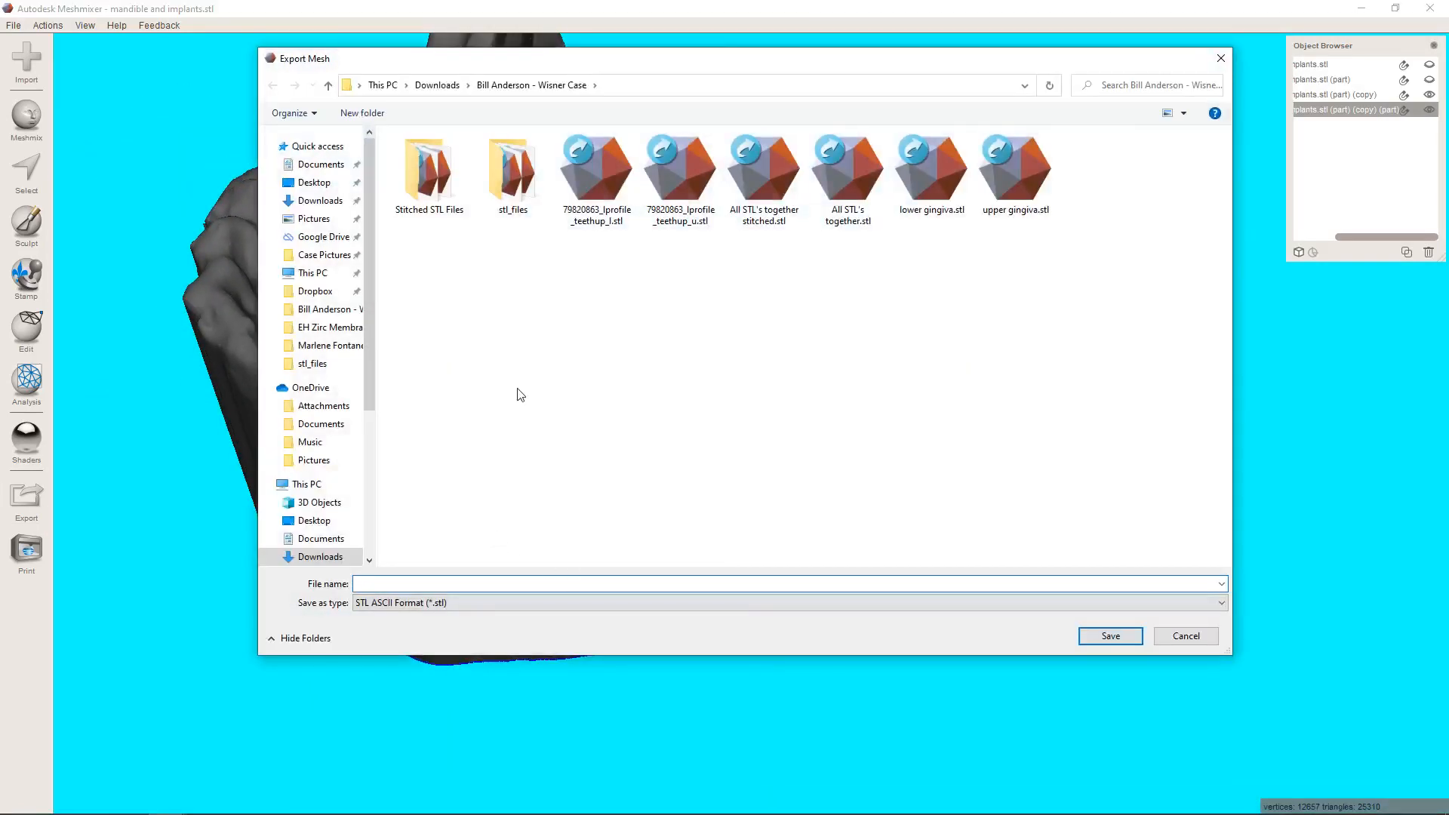
click(446, 86)
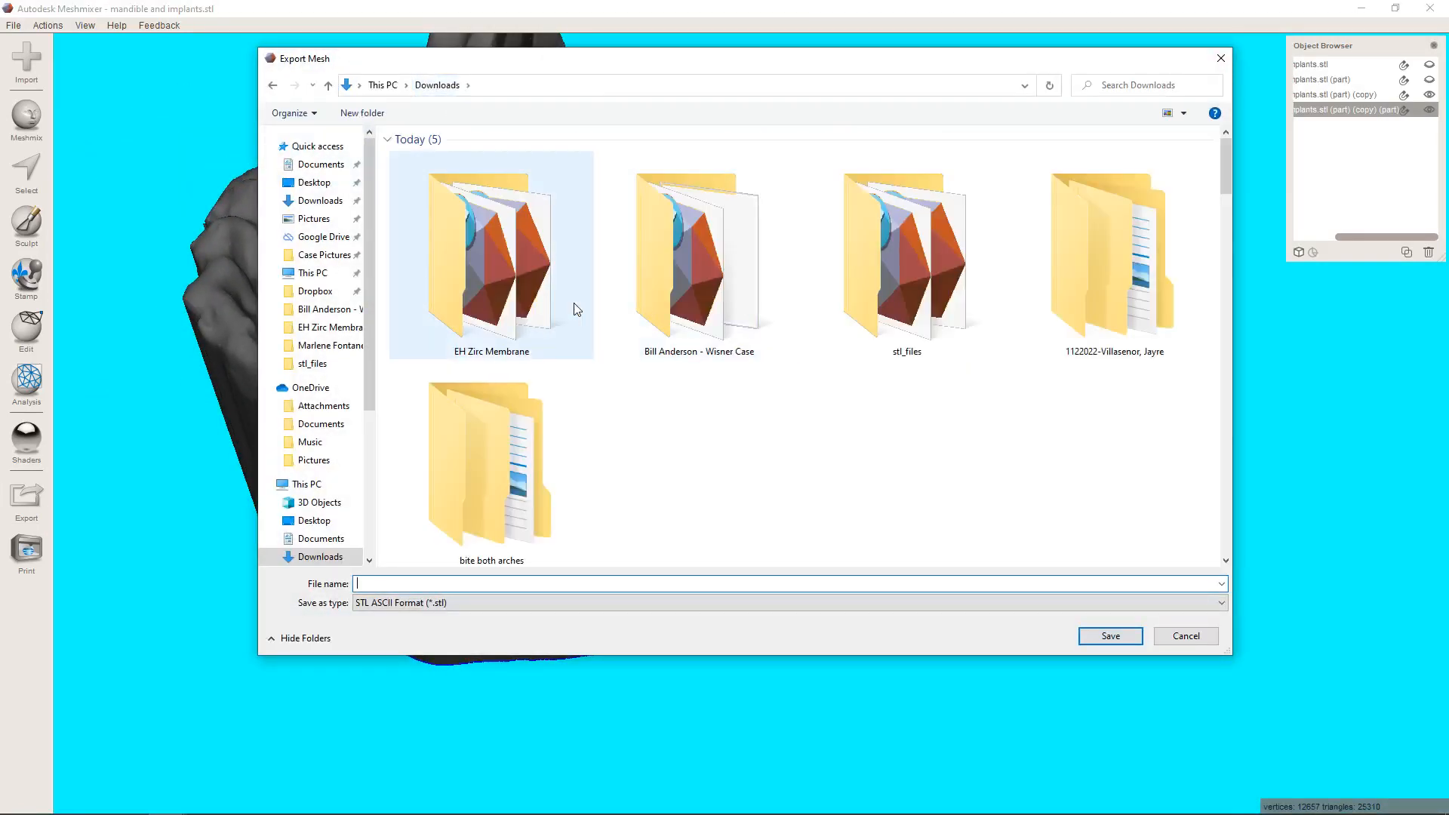
double_click(577, 310)
click(567, 583)
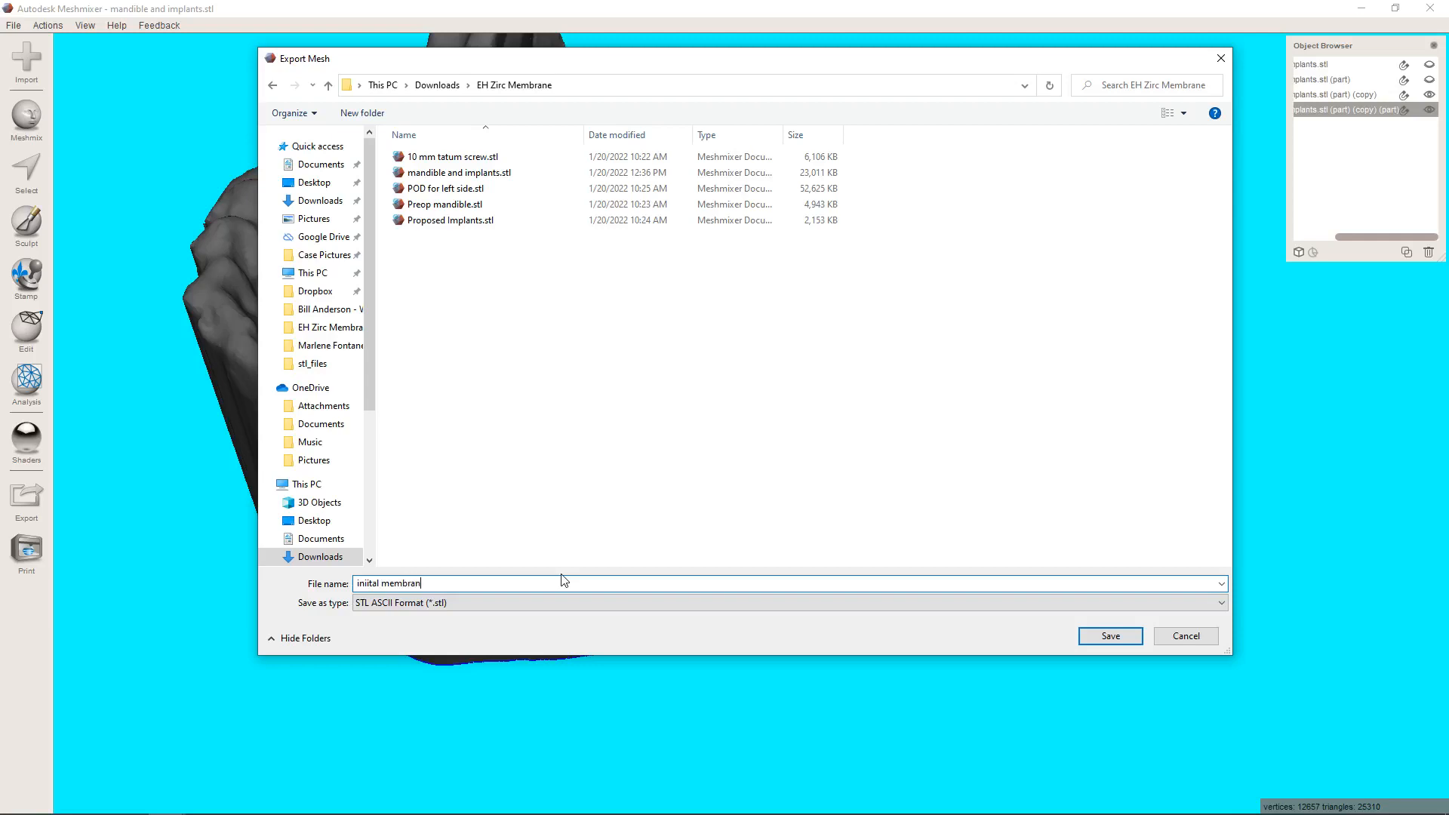
text(iniital membran)
key(Return)
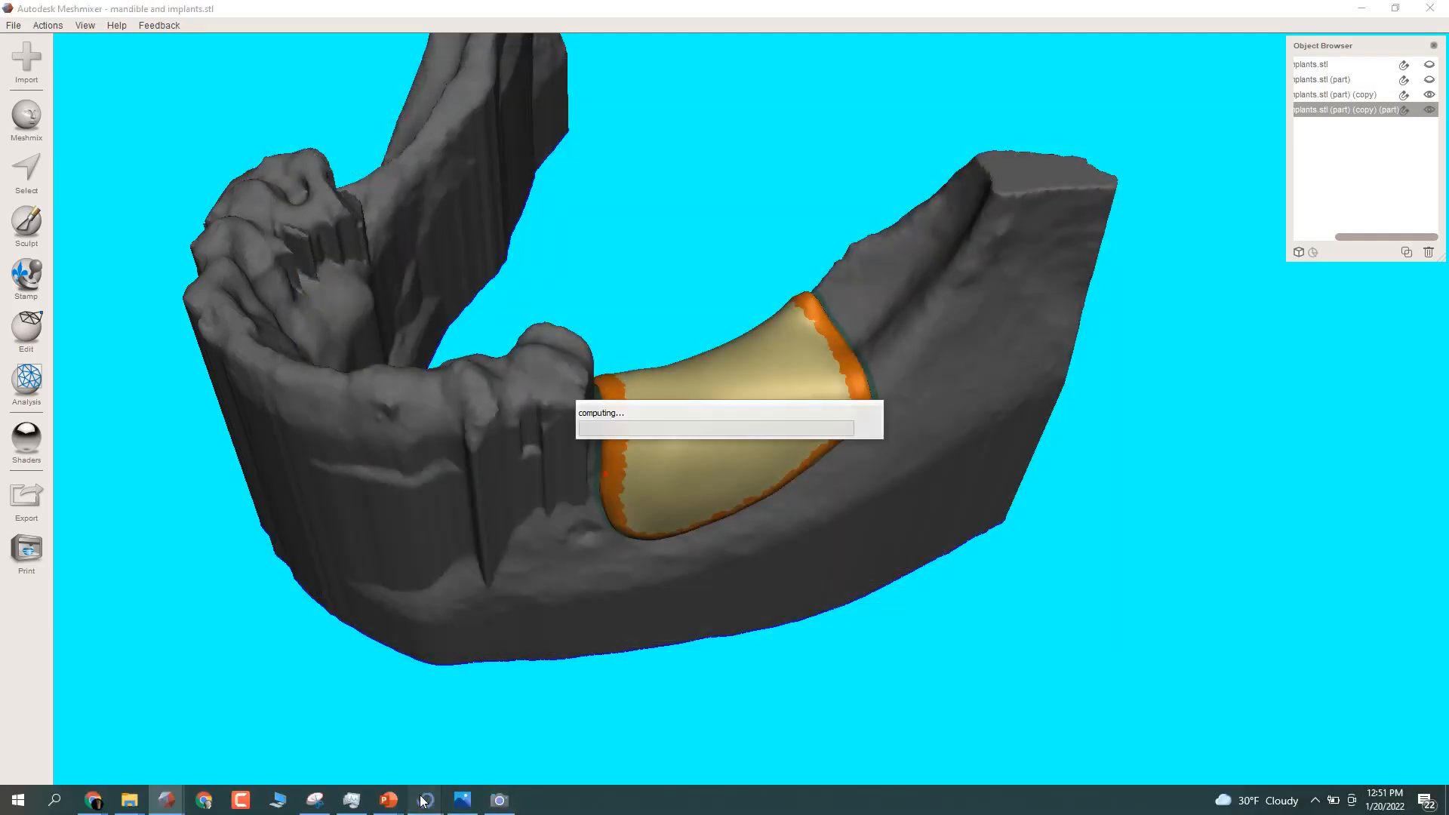
Switch to the Blue Sky Plan project with the planned implants and import iniital membrane.stl as a mandible model.
mouse_move(423, 800)
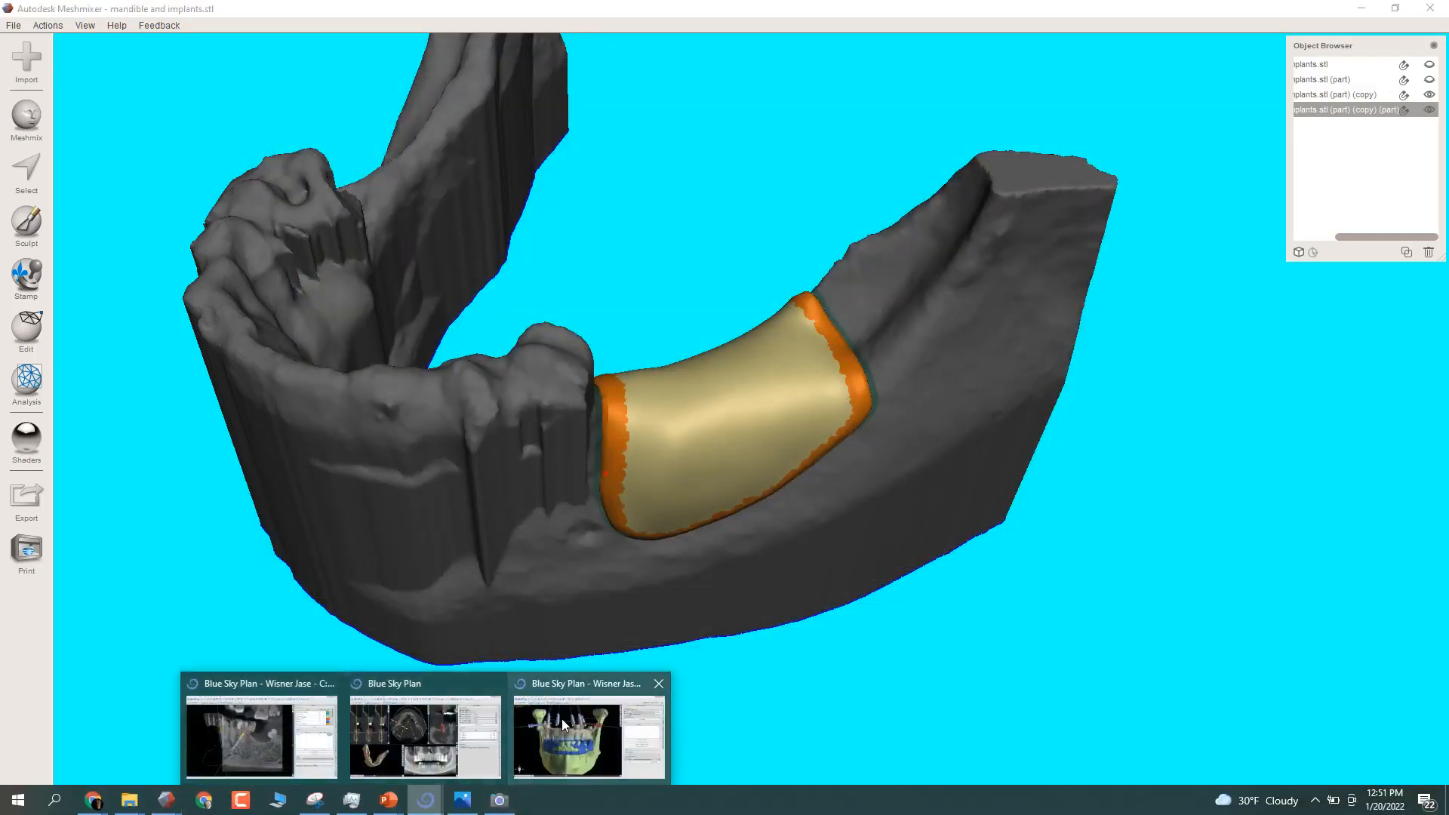
click(430, 685)
click(12, 14)
click(6, 198)
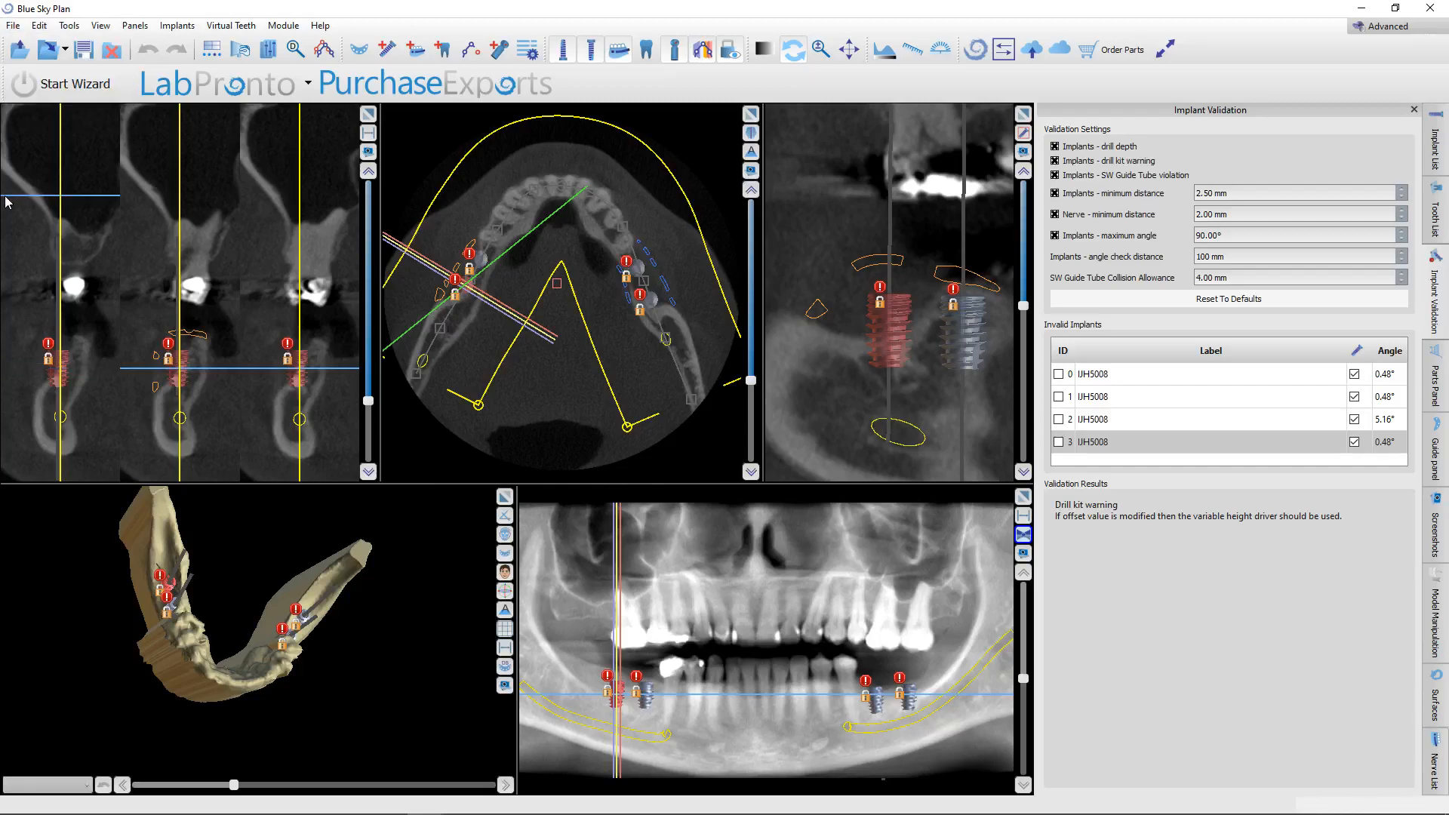
click(13, 24)
click(60, 219)
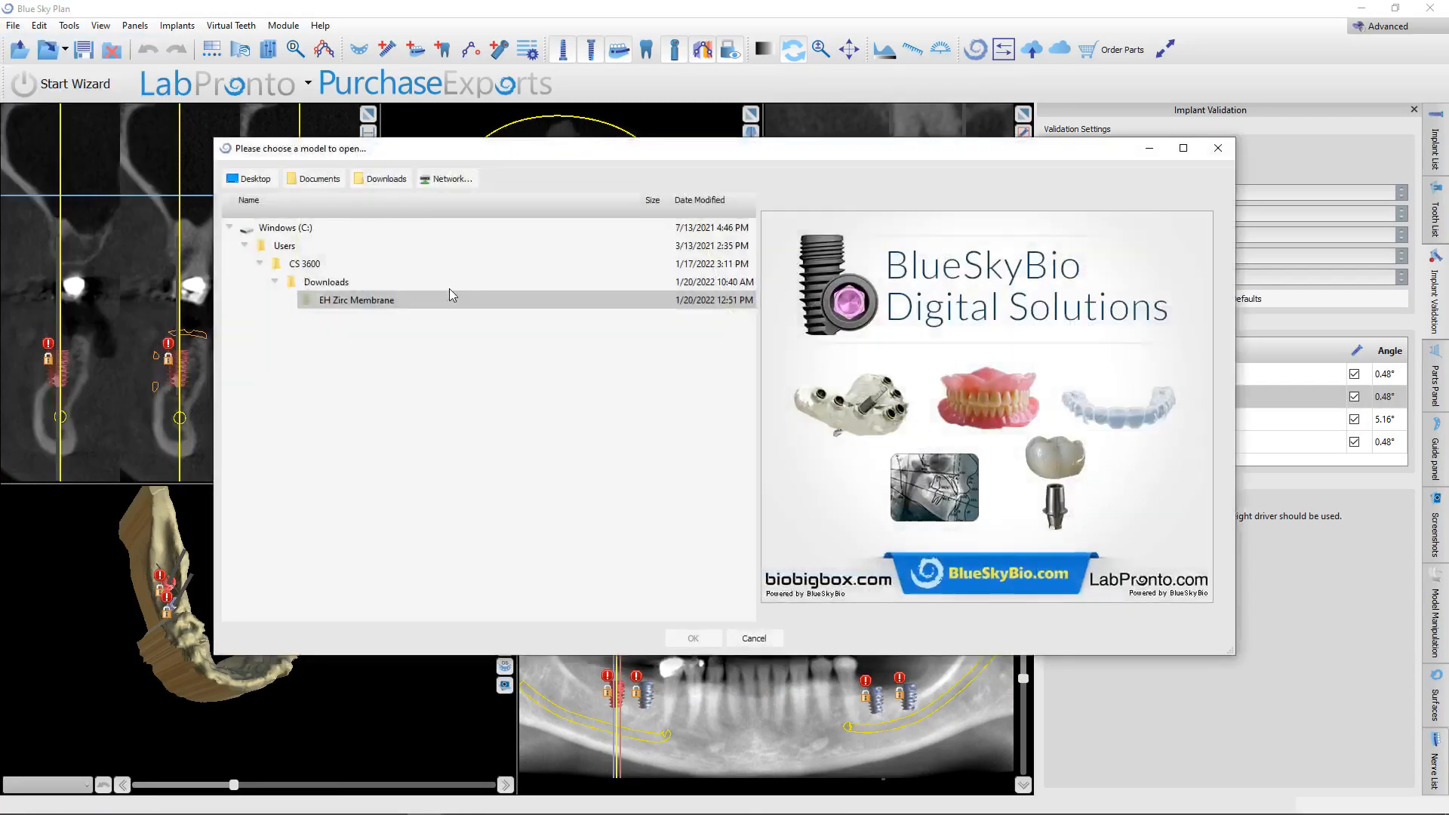
click(403, 464)
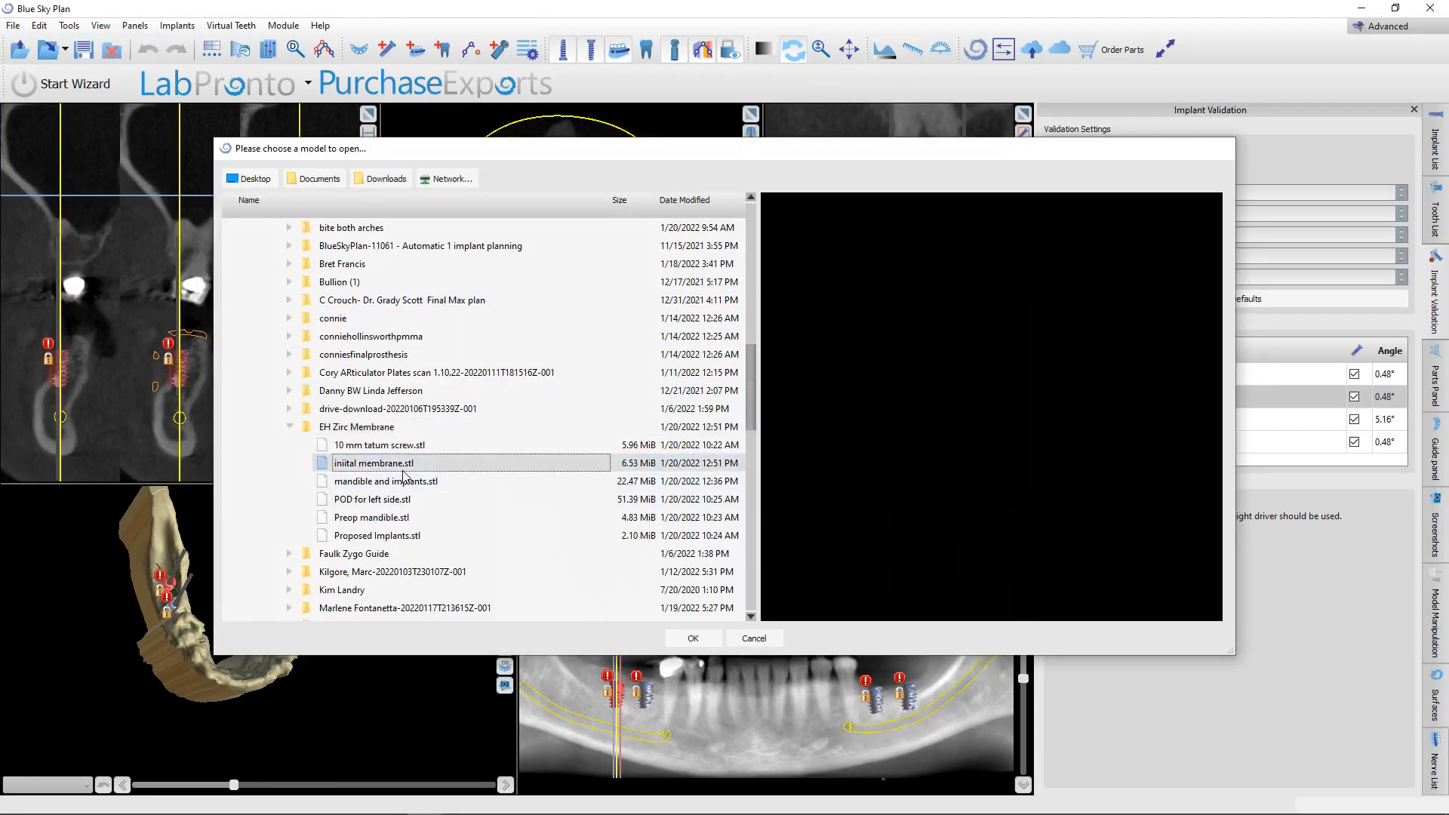
double_click(403, 467)
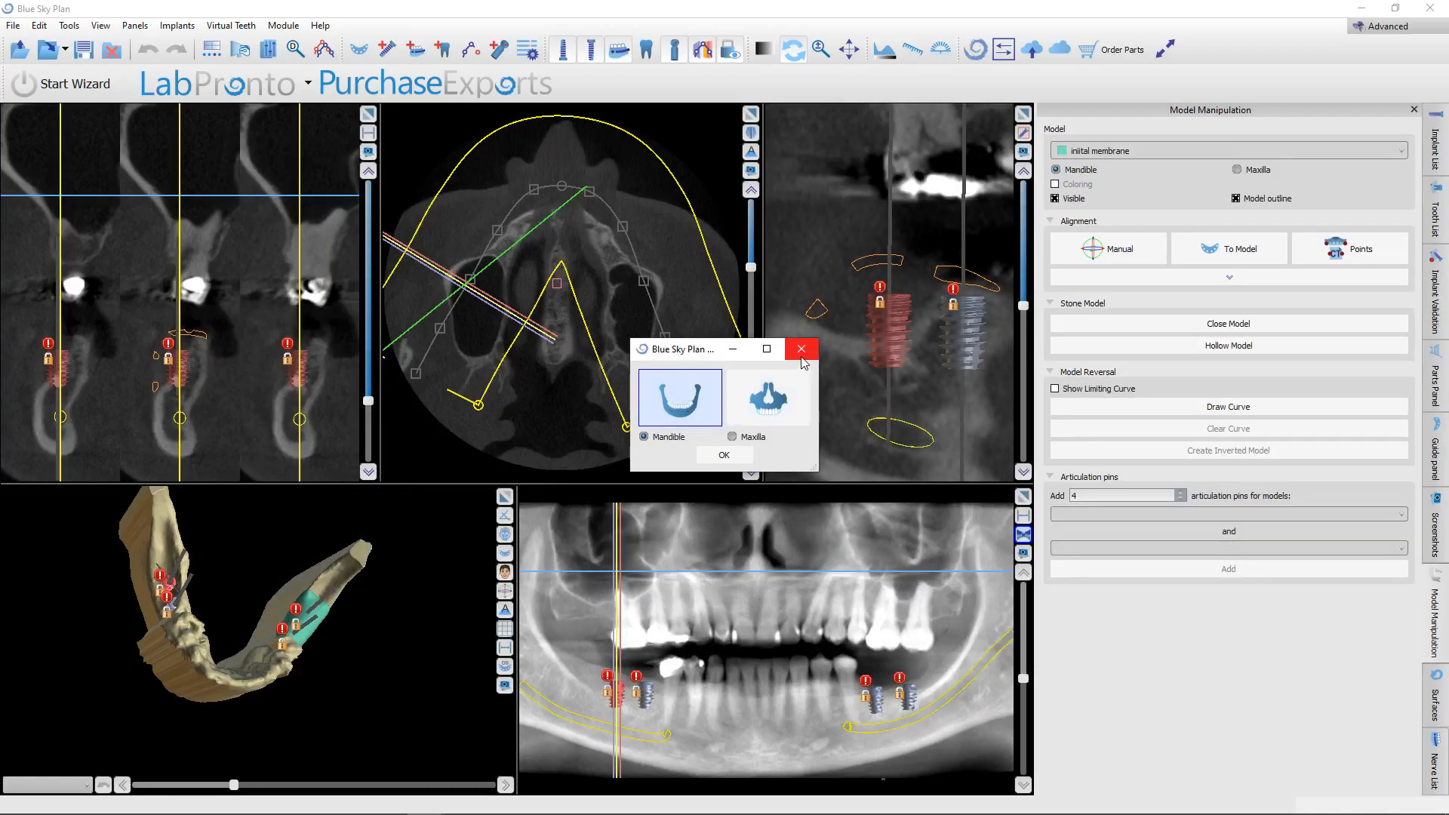
click(806, 363)
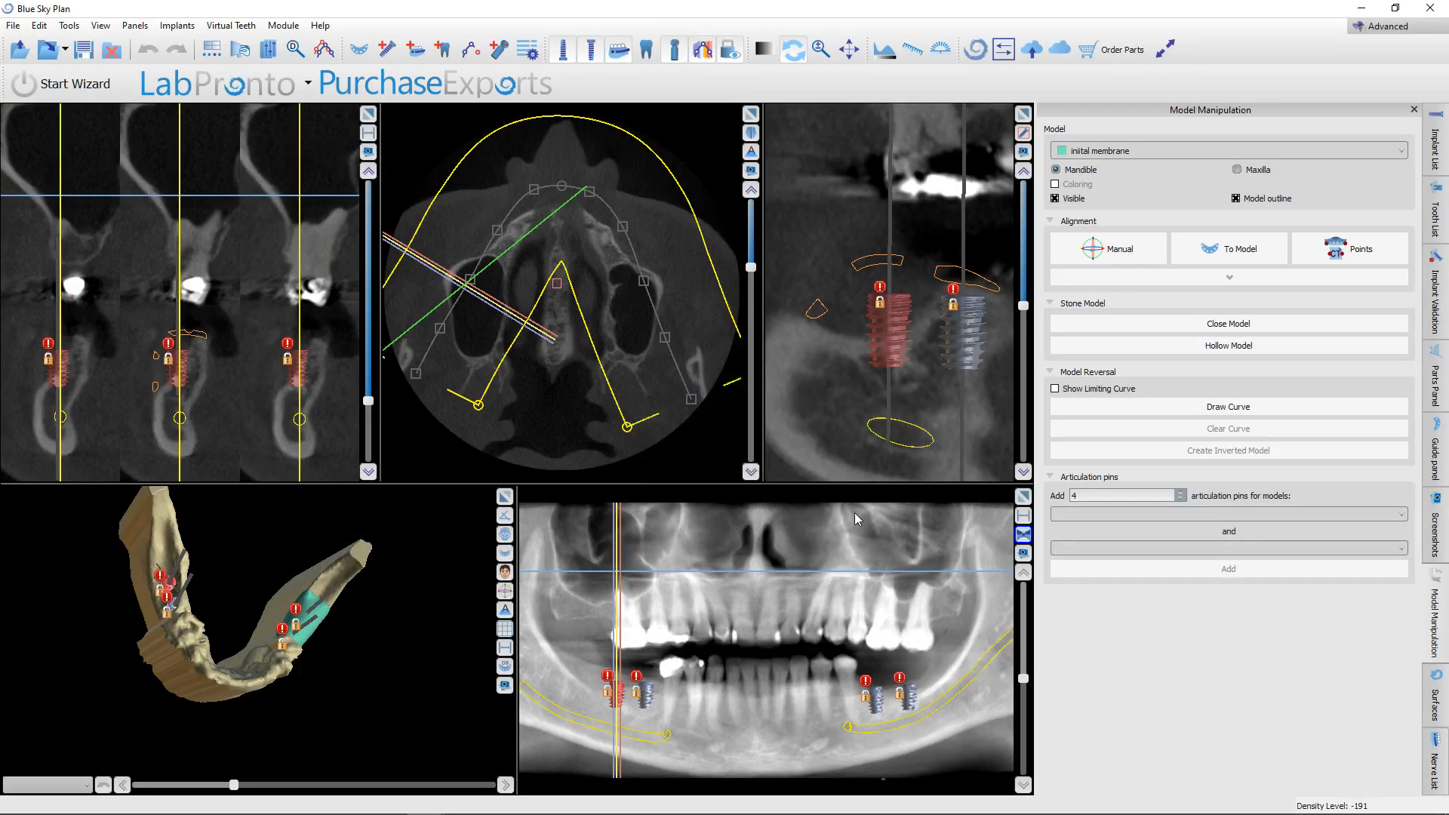
Hide Mandibular_Undercut, show Mandible Preop, turn off the outline hints of both final mesh surfaces, and select the imported membrane surface.
click(1436, 702)
click(1324, 272)
click(1323, 299)
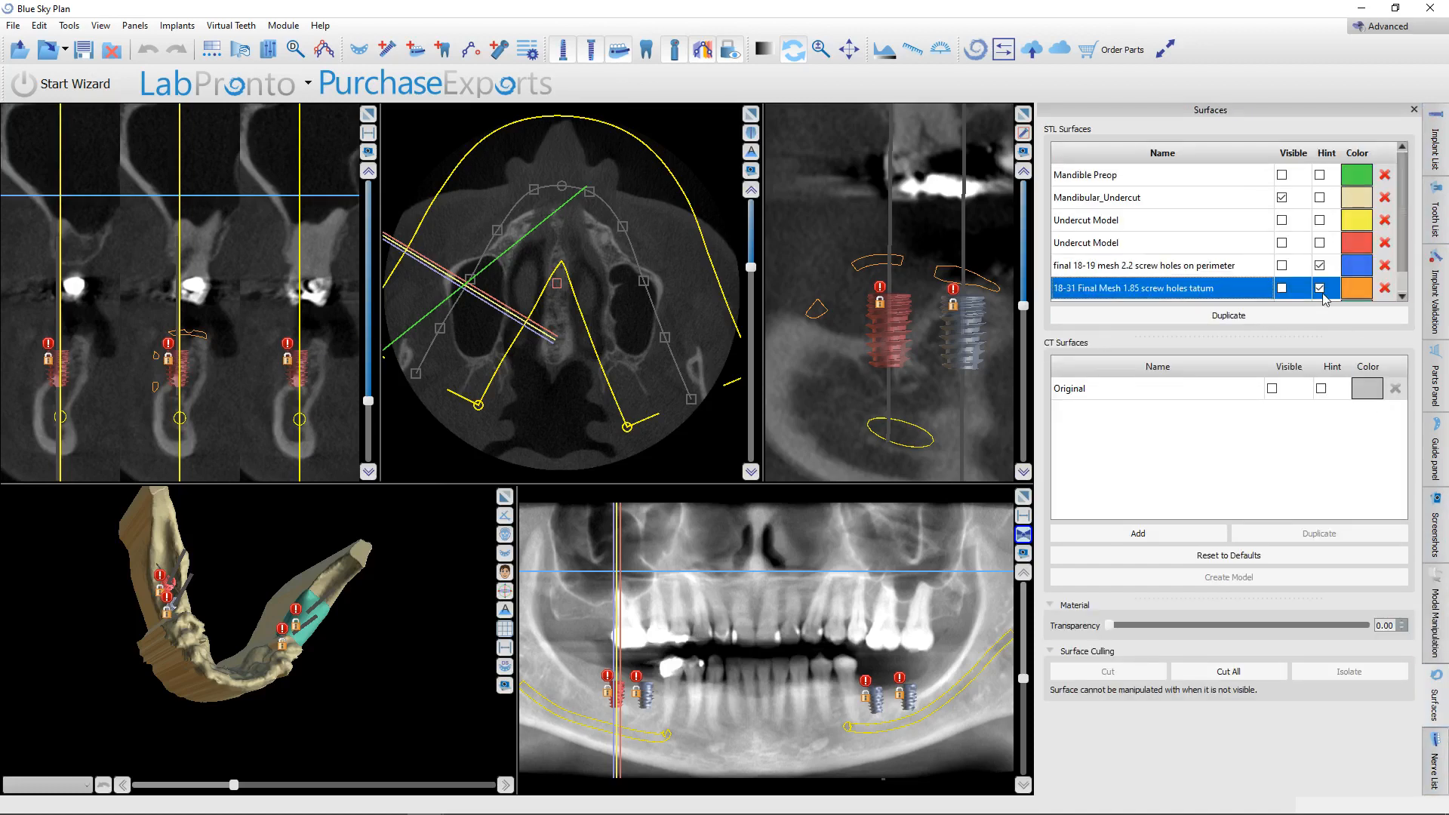
click(1282, 197)
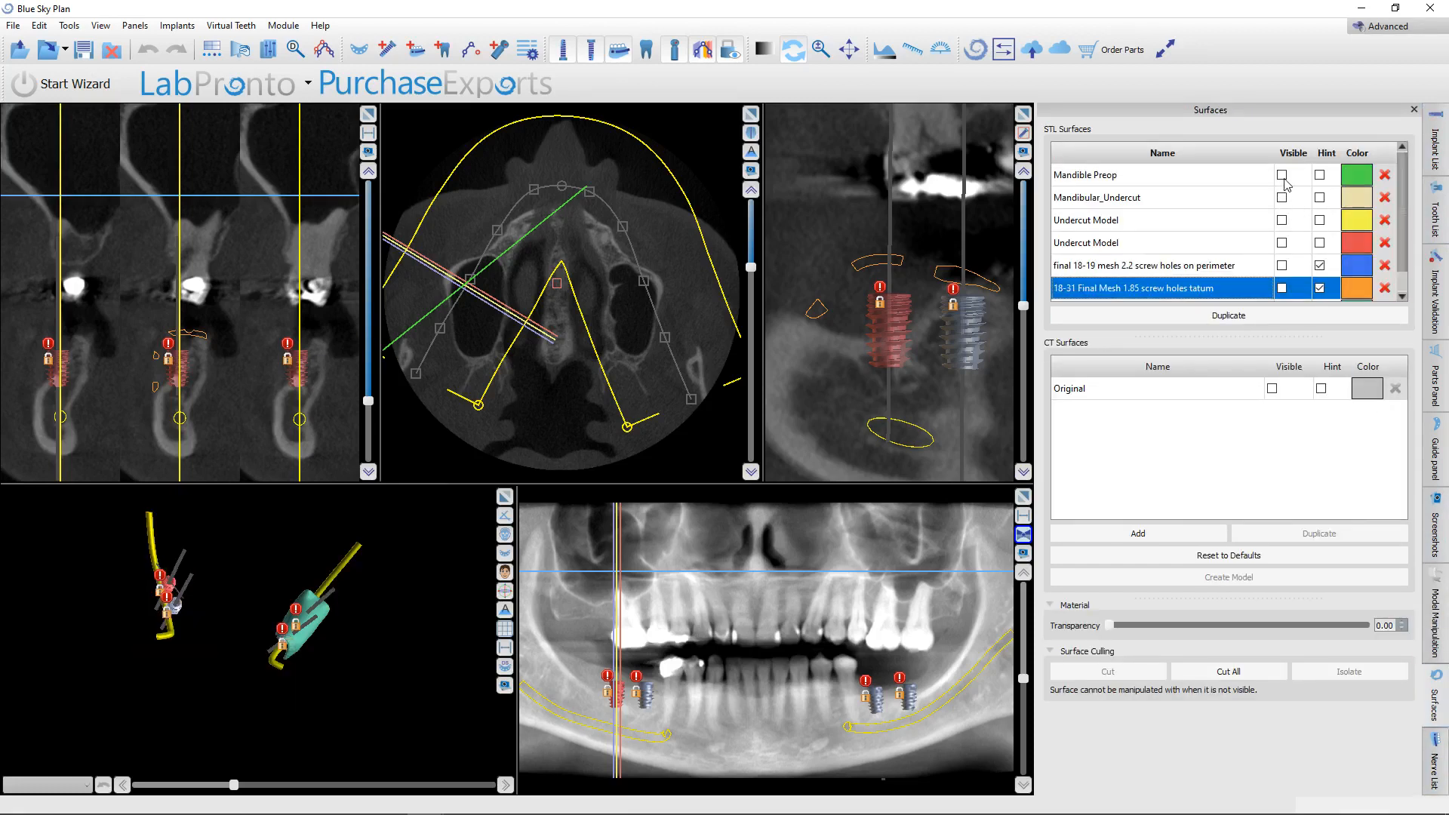
click(1283, 177)
scroll(1305, 273, down, 1)
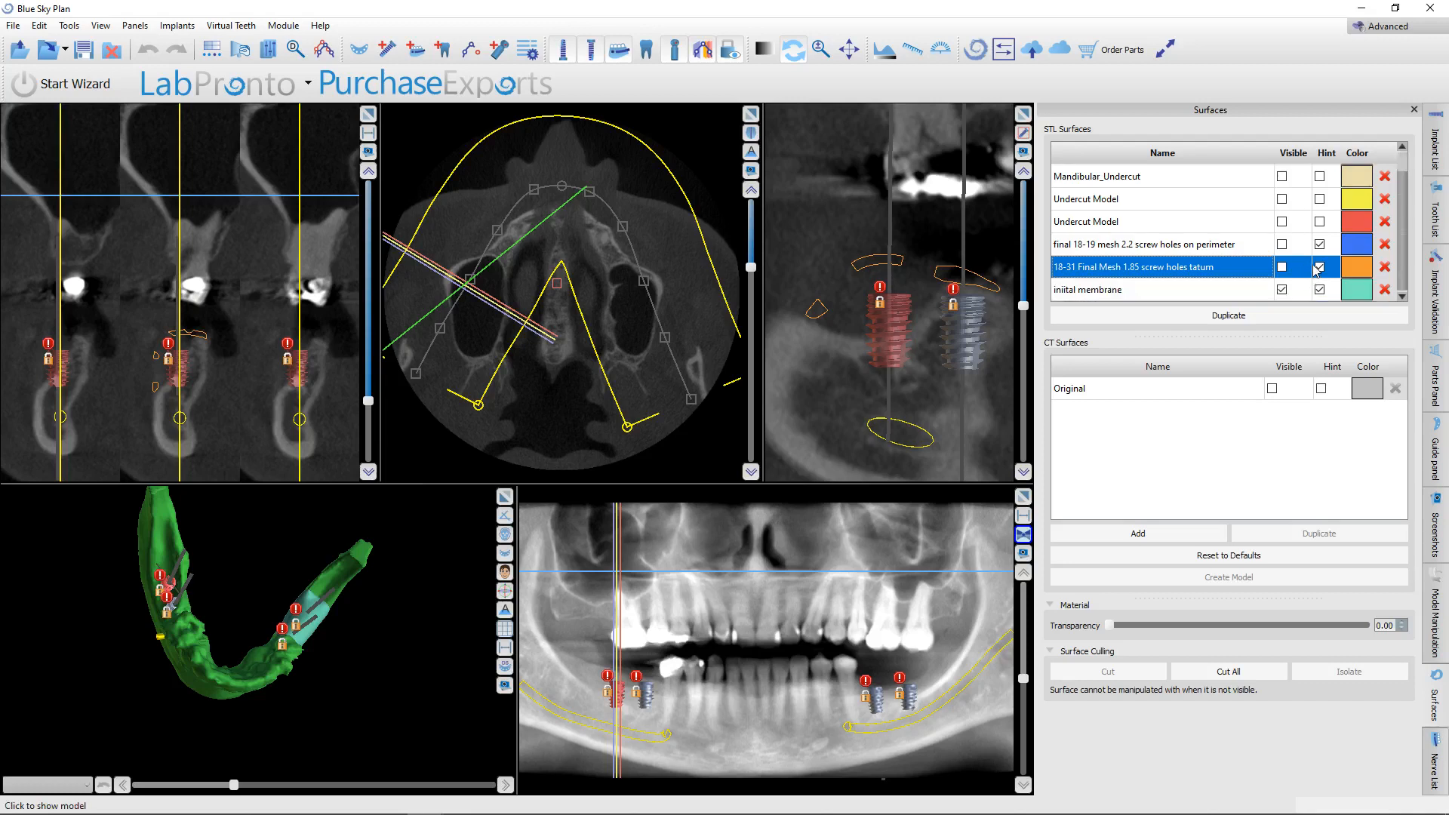
click(1319, 267)
click(1319, 245)
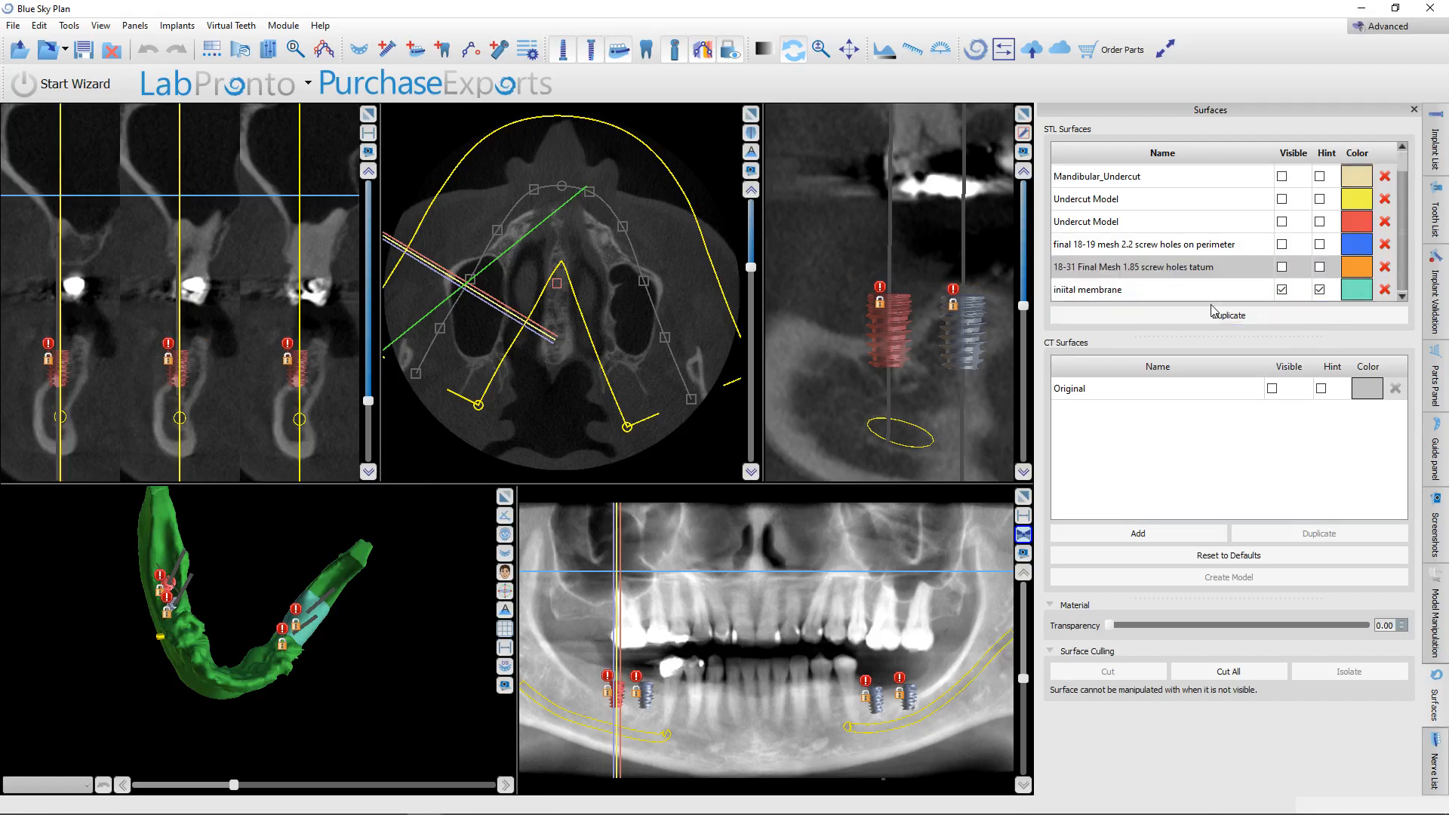
click(1143, 294)
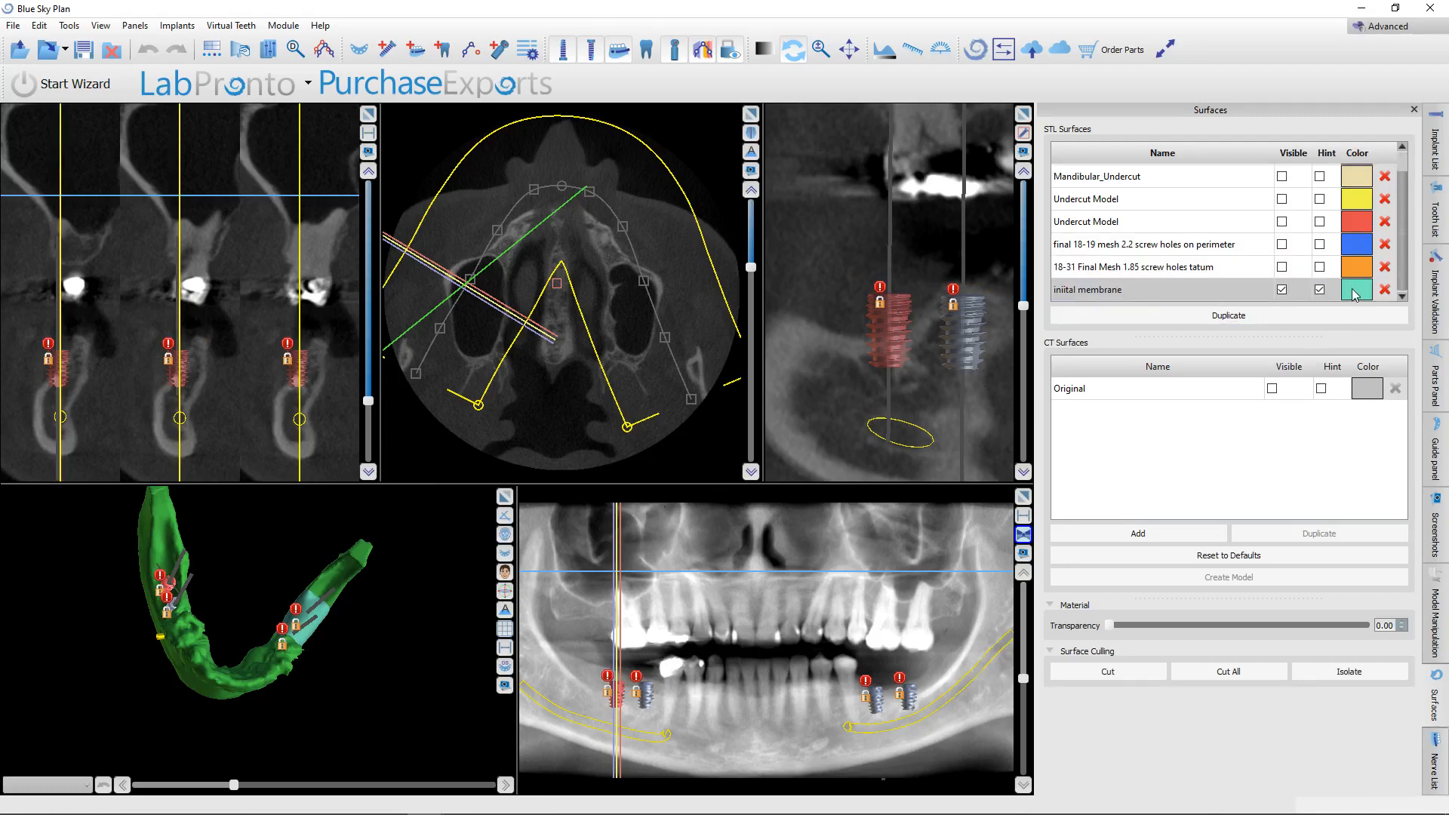
Maximize the slice view at the posterior implant and examine the membrane outline over the ridge and implants from several angles.
click(898, 677)
click(1024, 113)
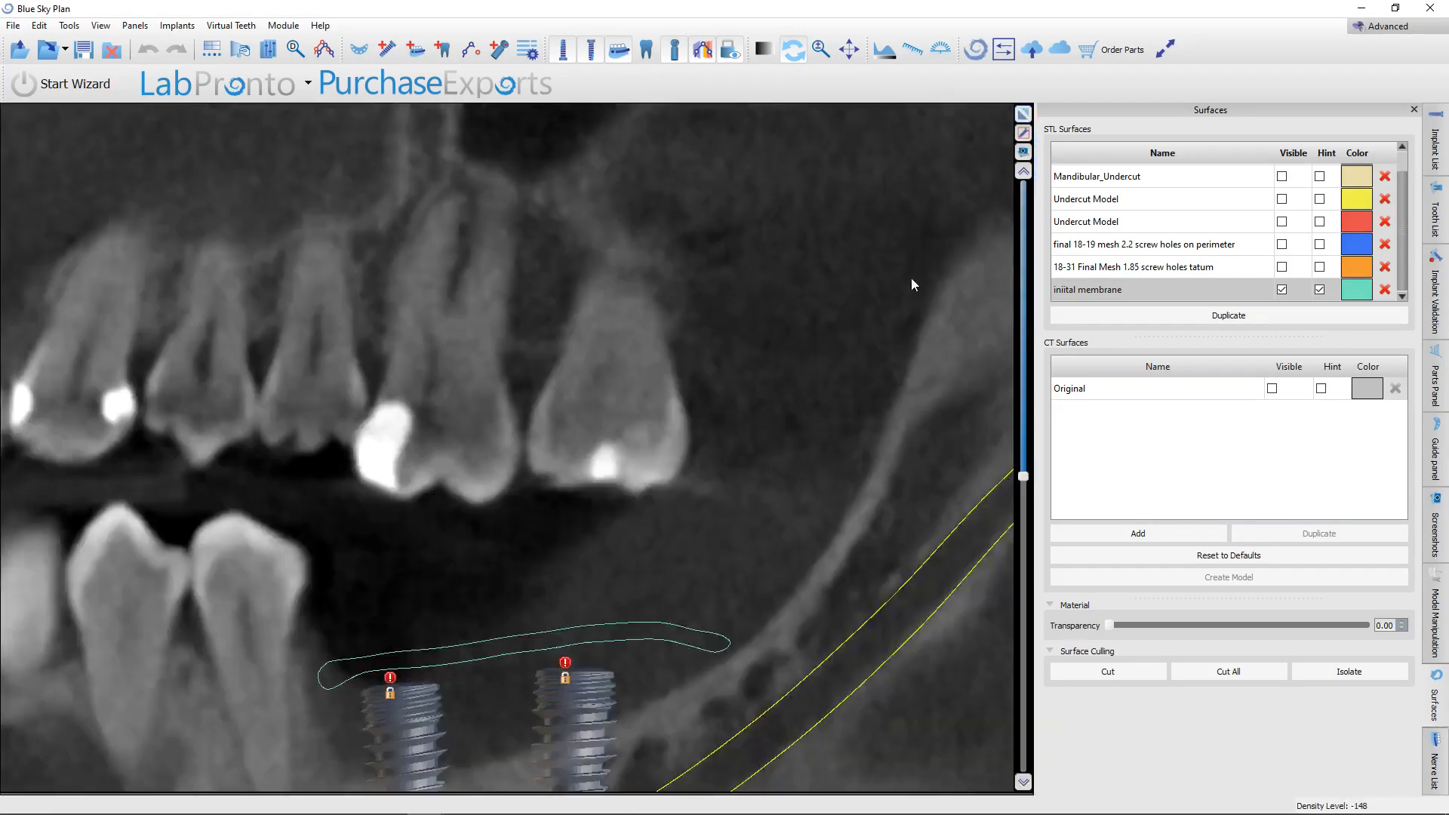
scroll(858, 359, down, 5)
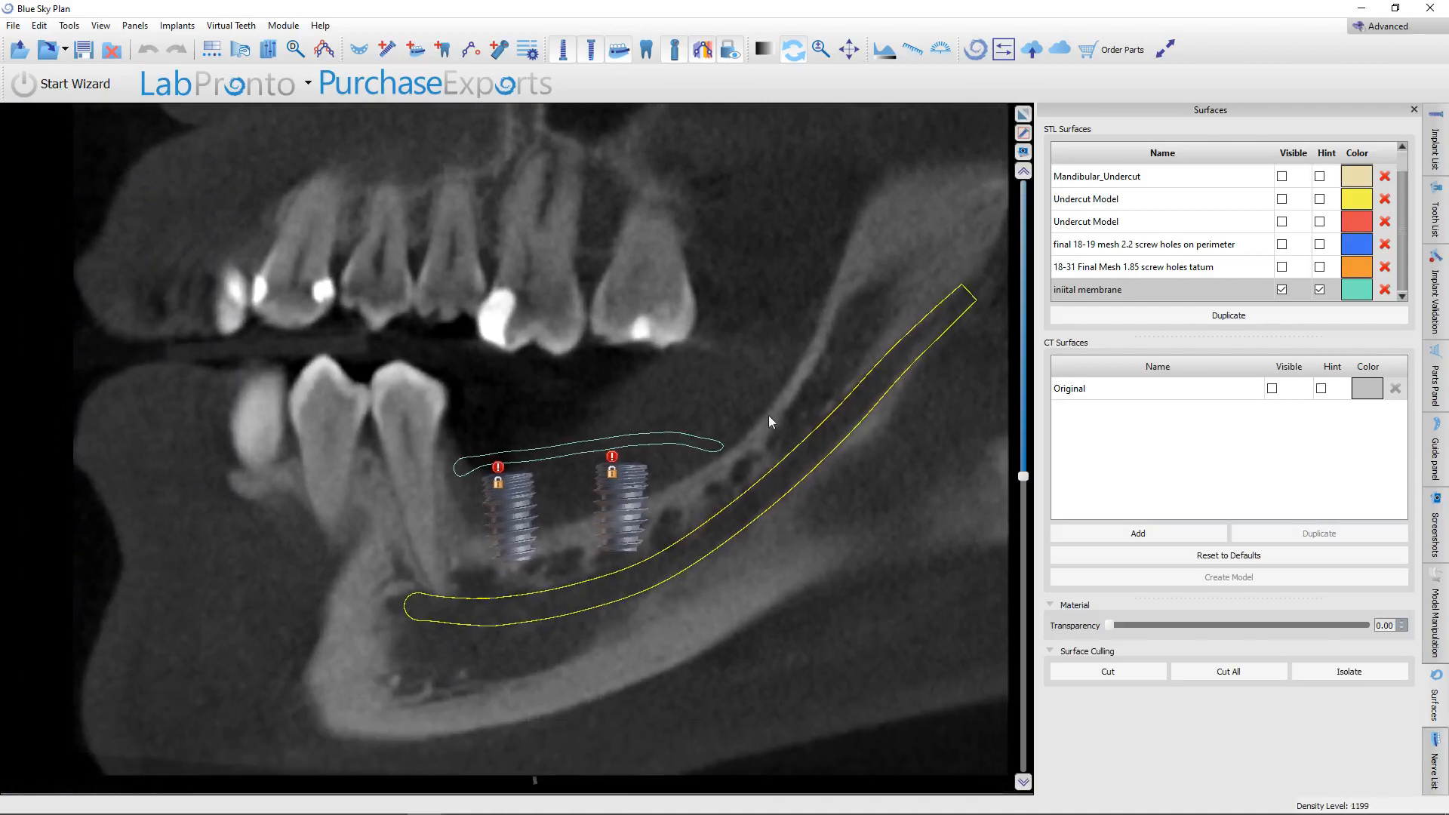
scroll(763, 426, up, 15)
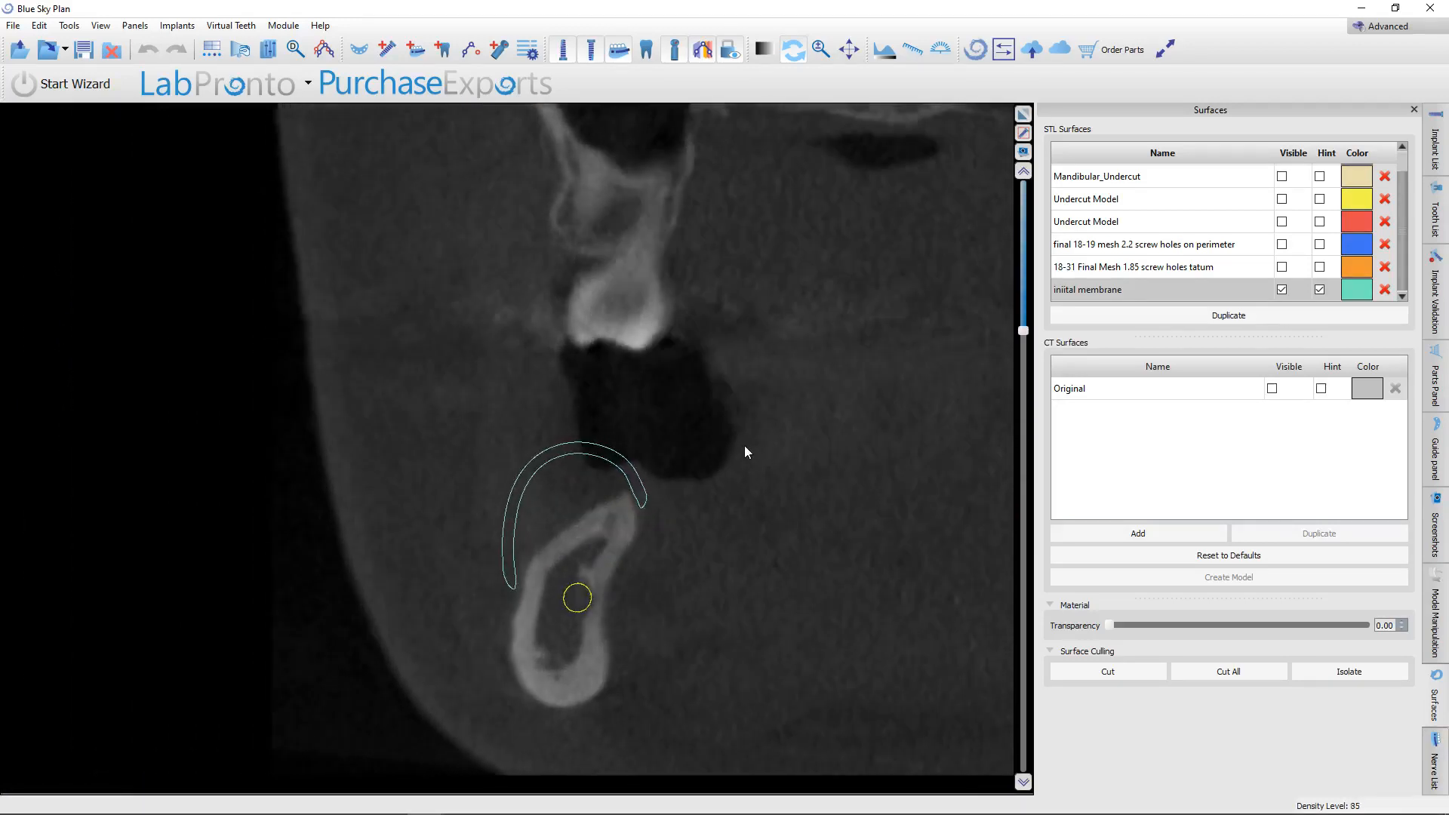
scroll(745, 447, down, 3)
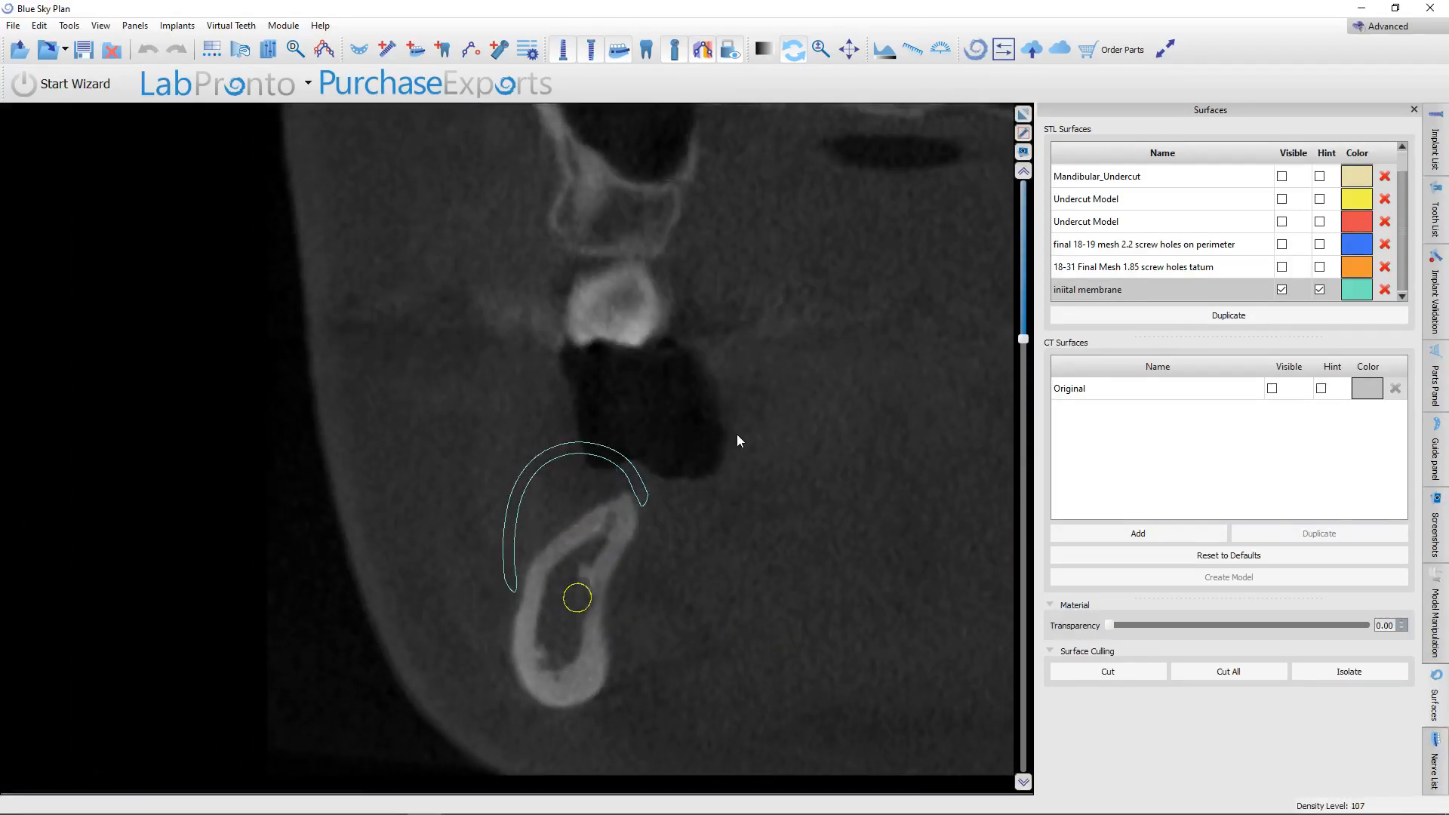
scroll(735, 436, down, 2)
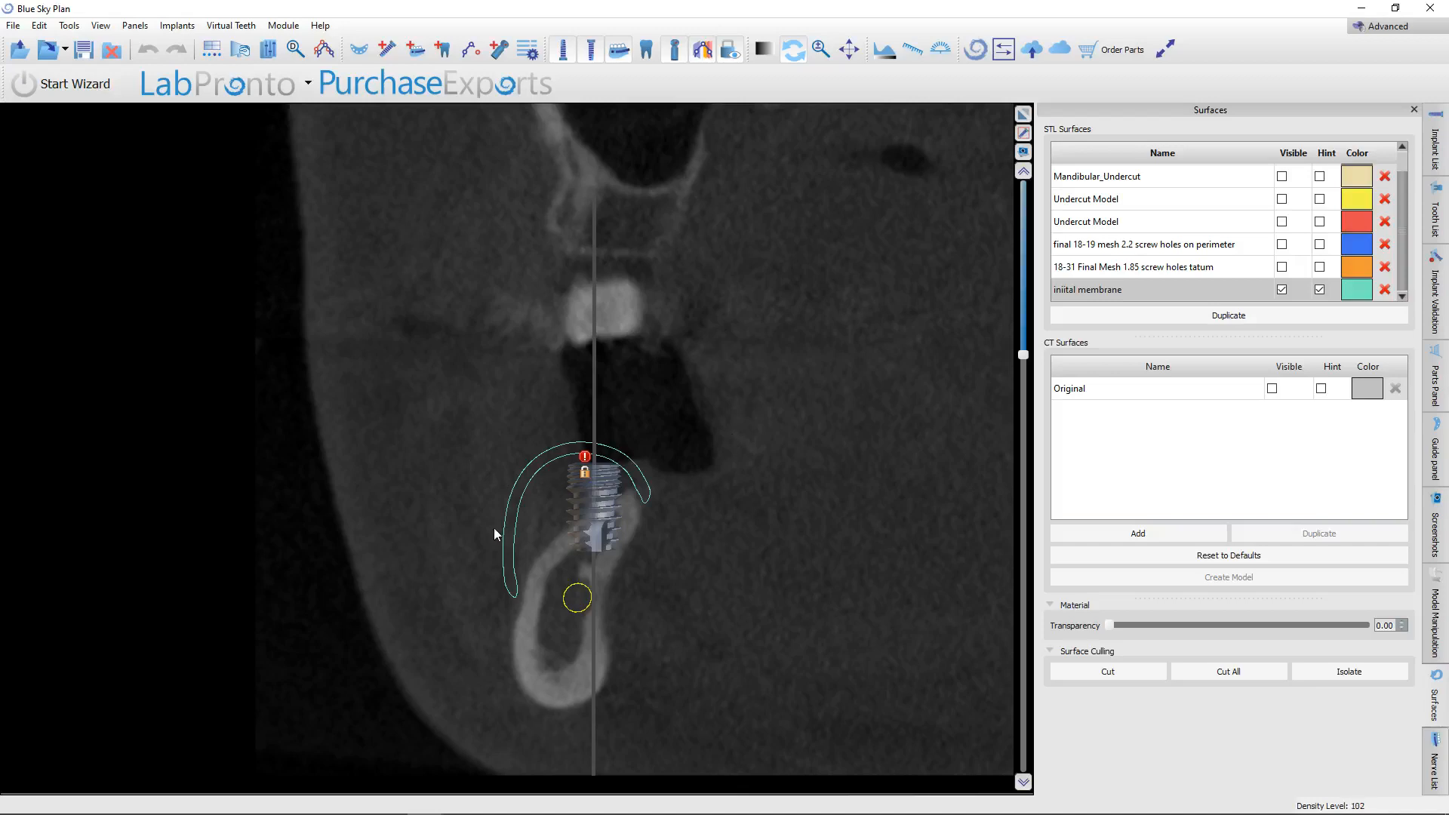
scroll(831, 400, up, 14)
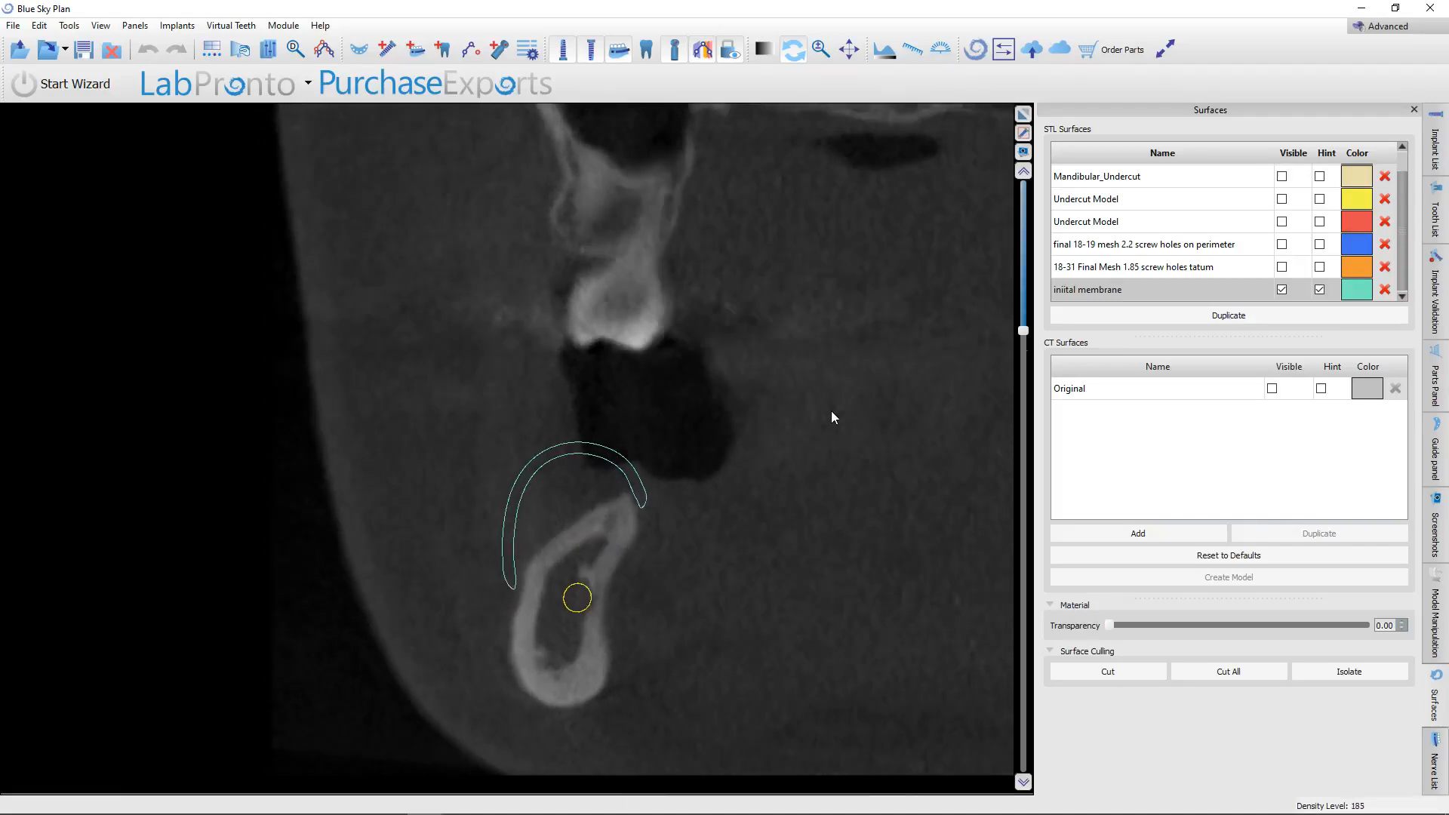
scroll(808, 395, up, 4)
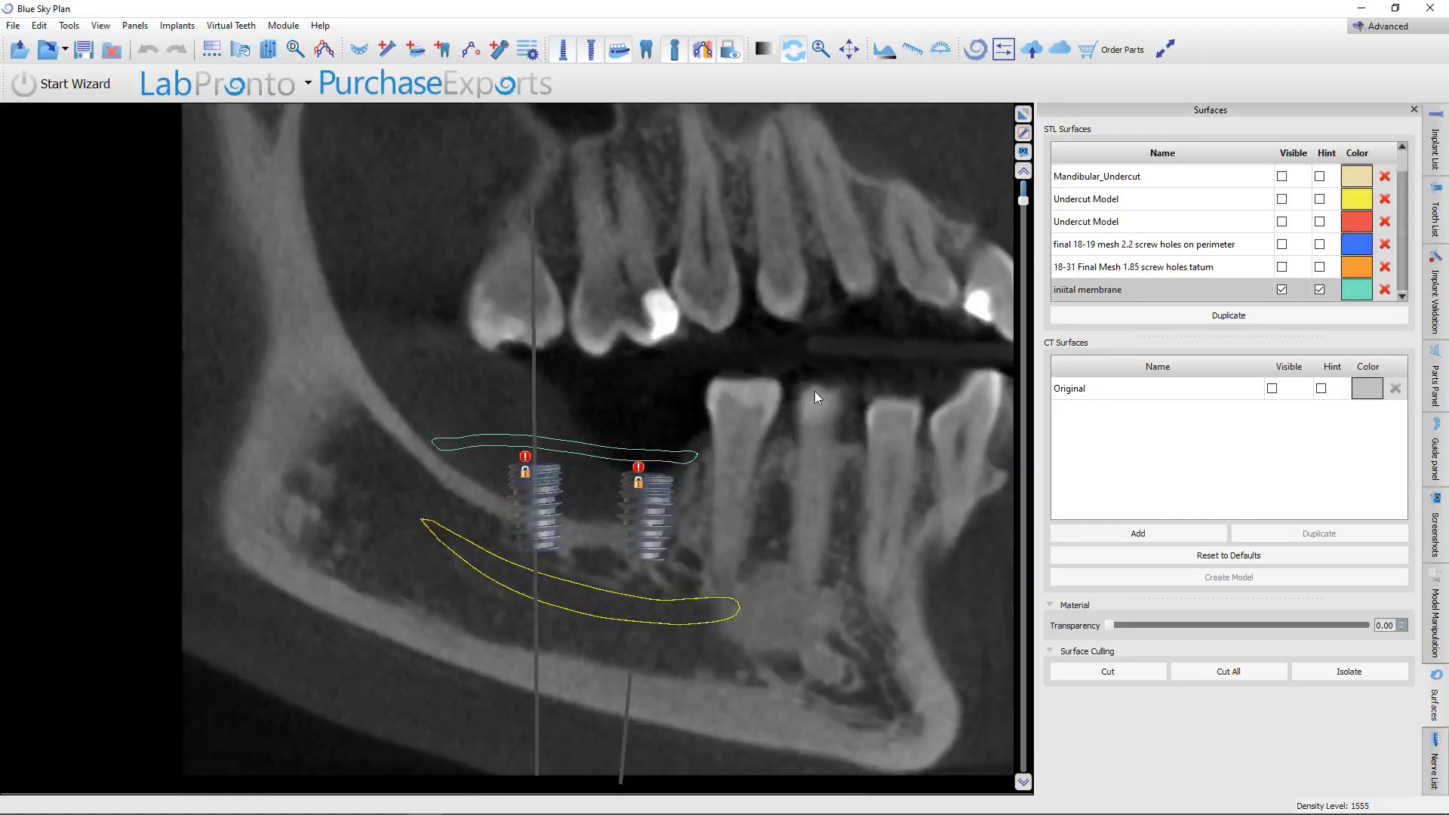
scroll(814, 392, down, 3)
scroll(821, 363, up, 3)
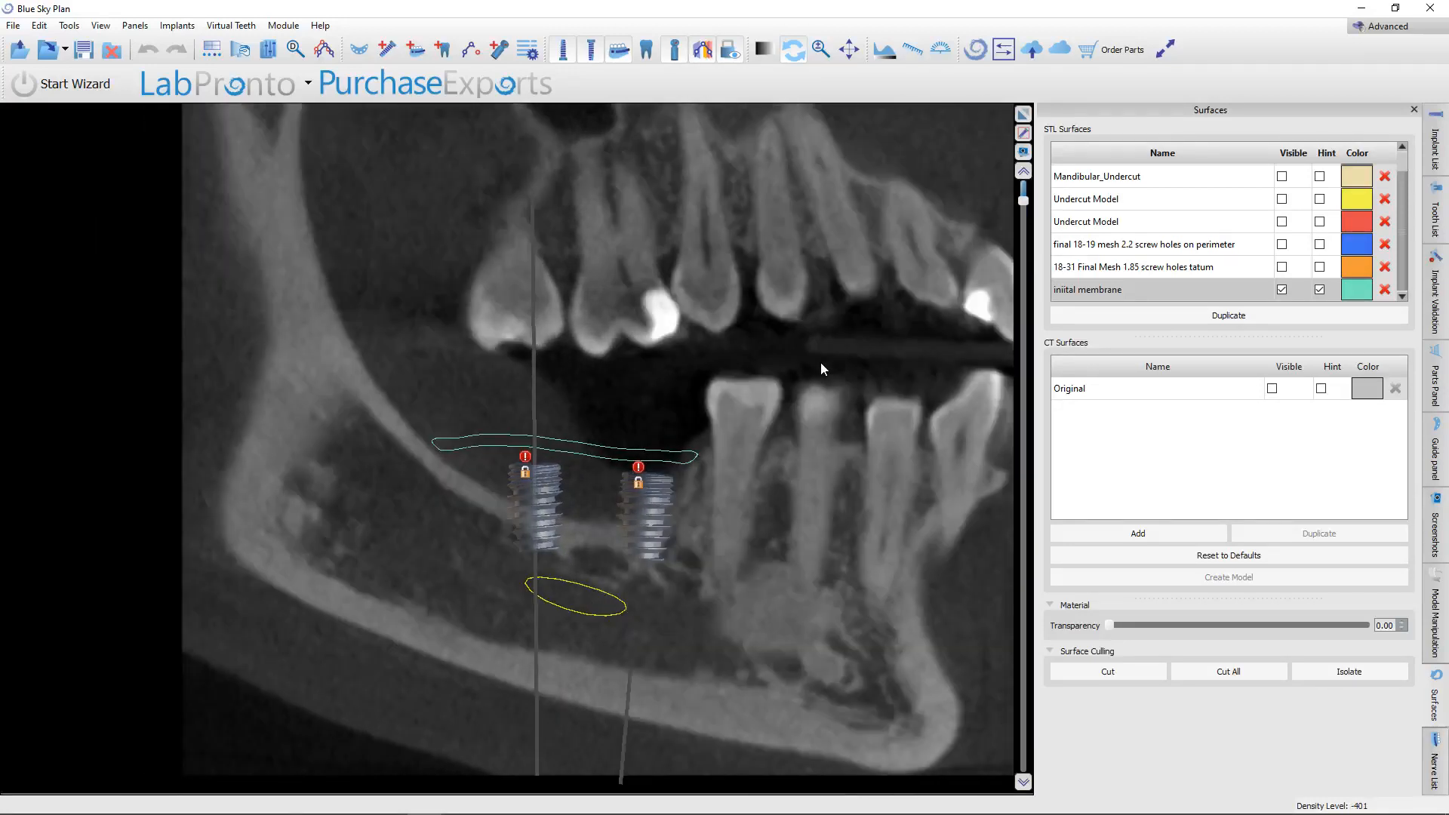
scroll(821, 366, up, 2)
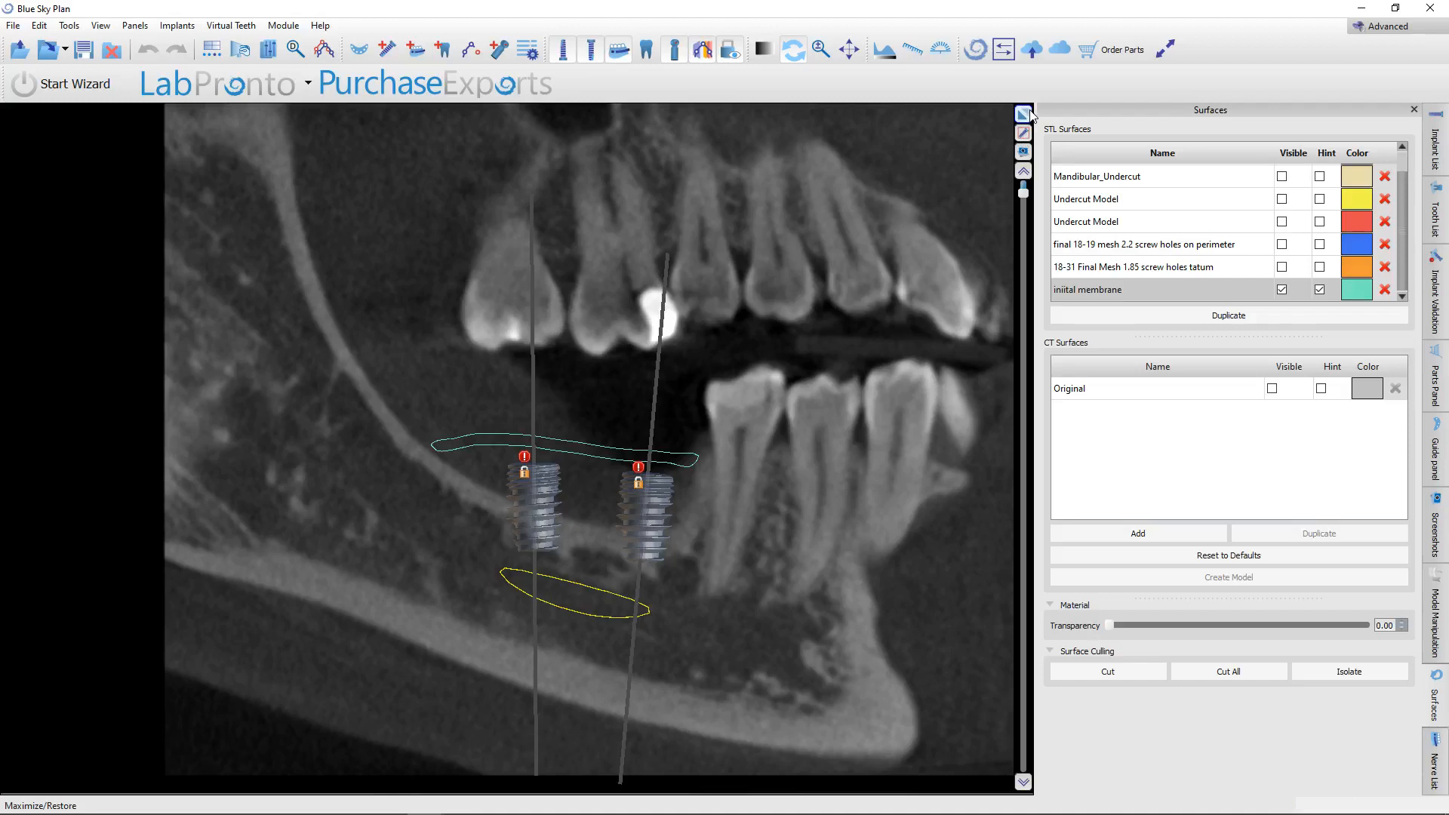
Switch to the EH Zirconia Membrane presentation in PowerPoint, check the screw dimensions on slide 33, and return to Blue Sky Plan.
mouse_move(389, 808)
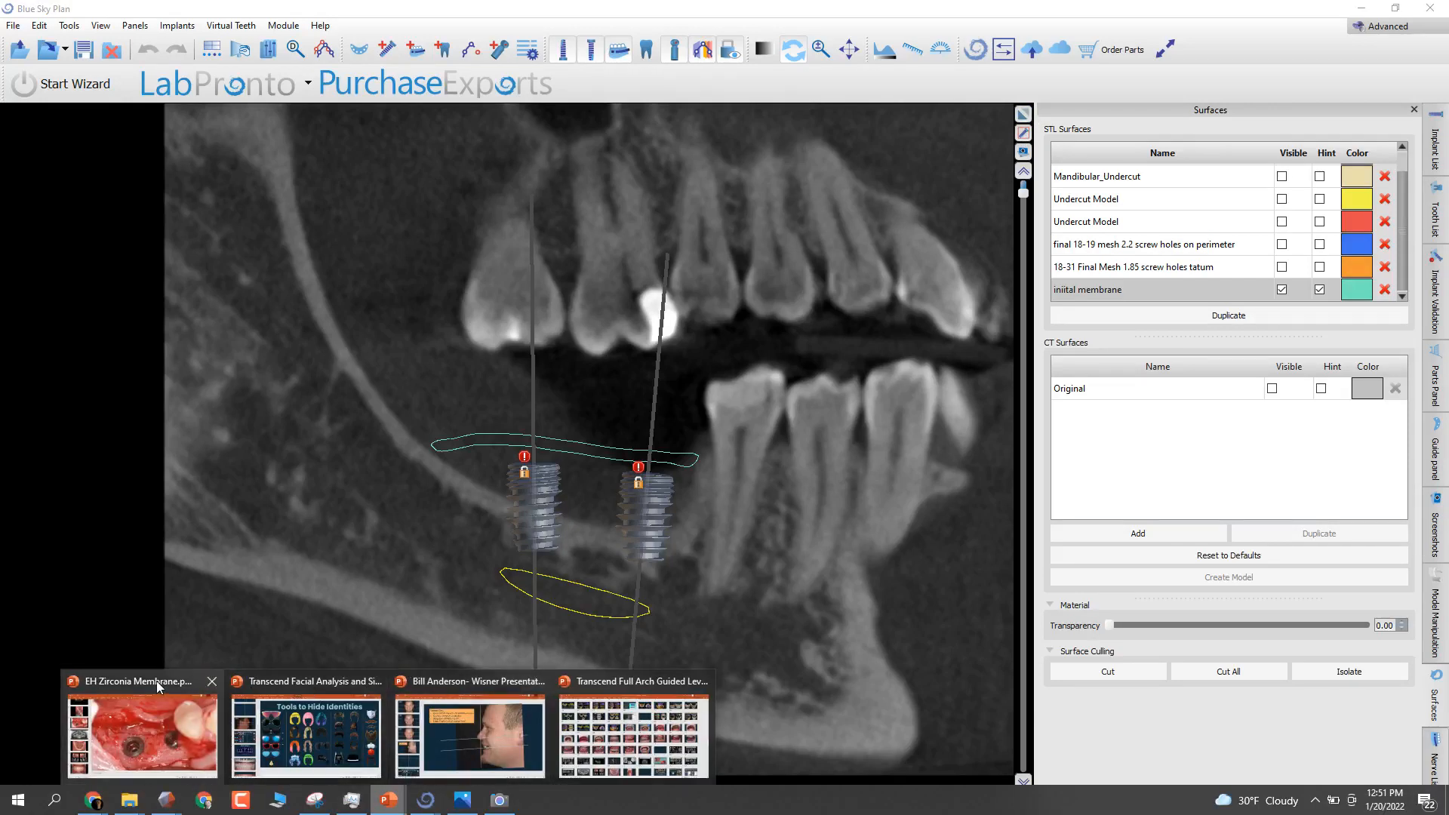
click(157, 681)
scroll(90, 431, up, 5)
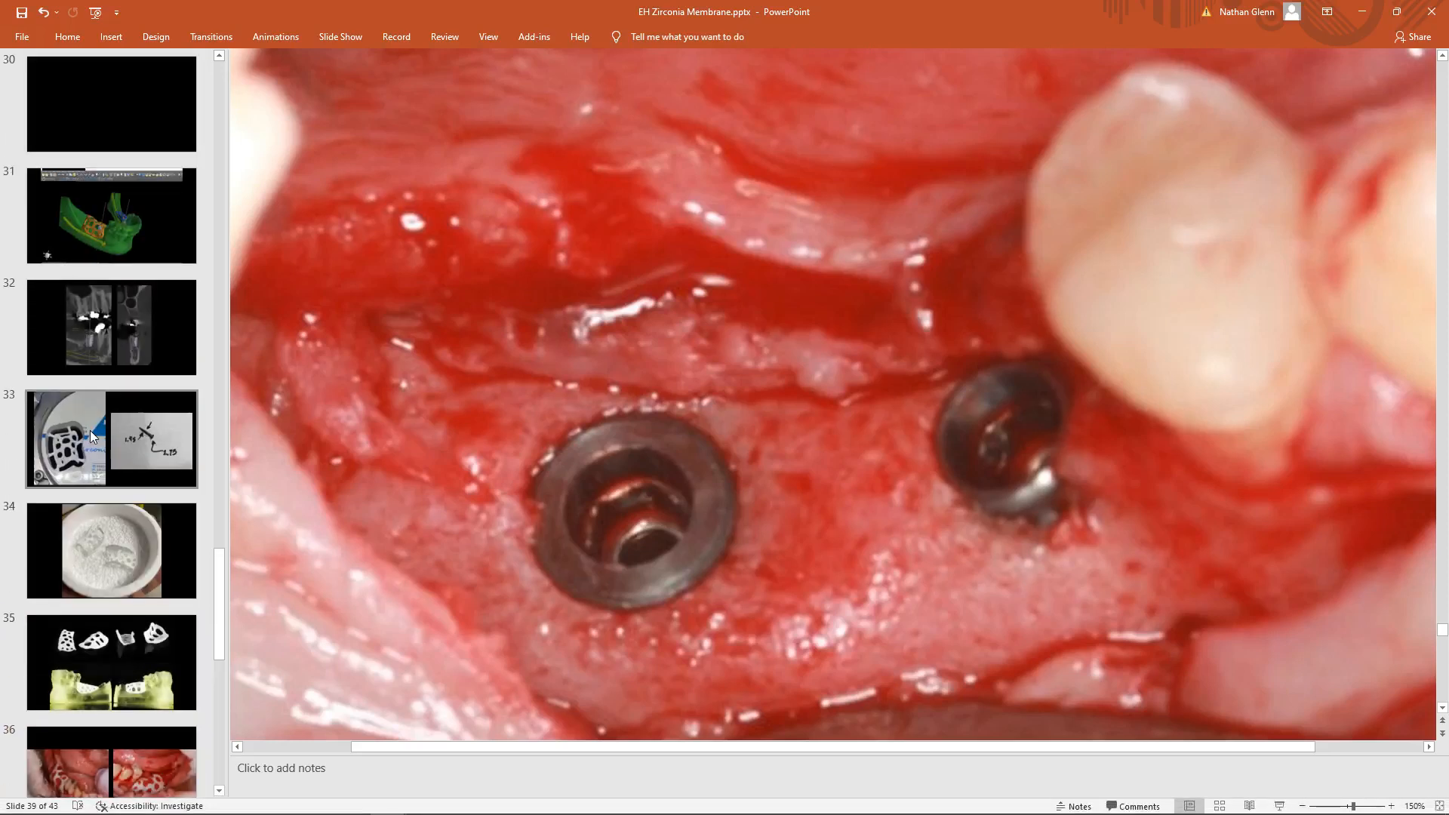
click(89, 430)
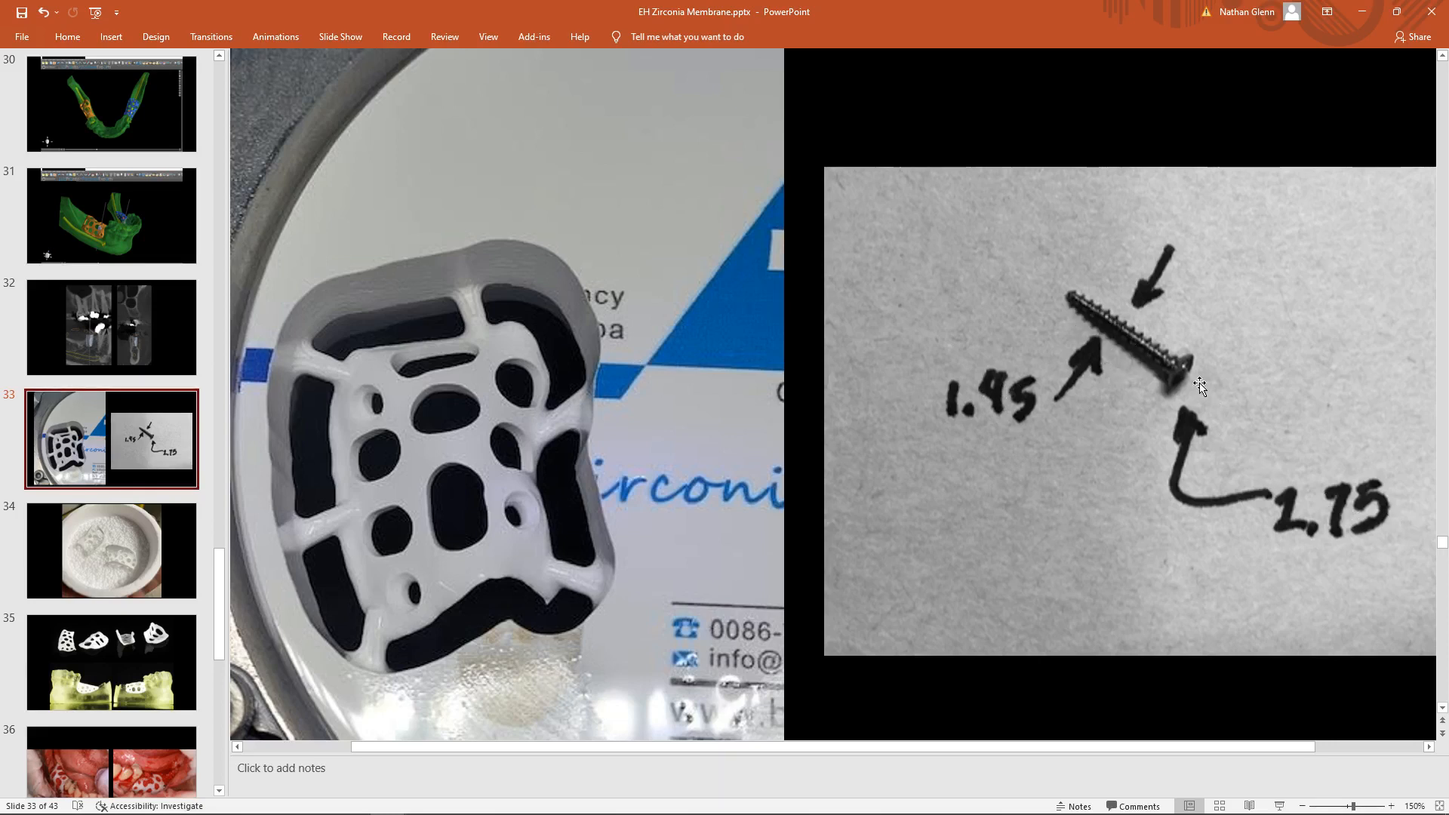
click(1367, 13)
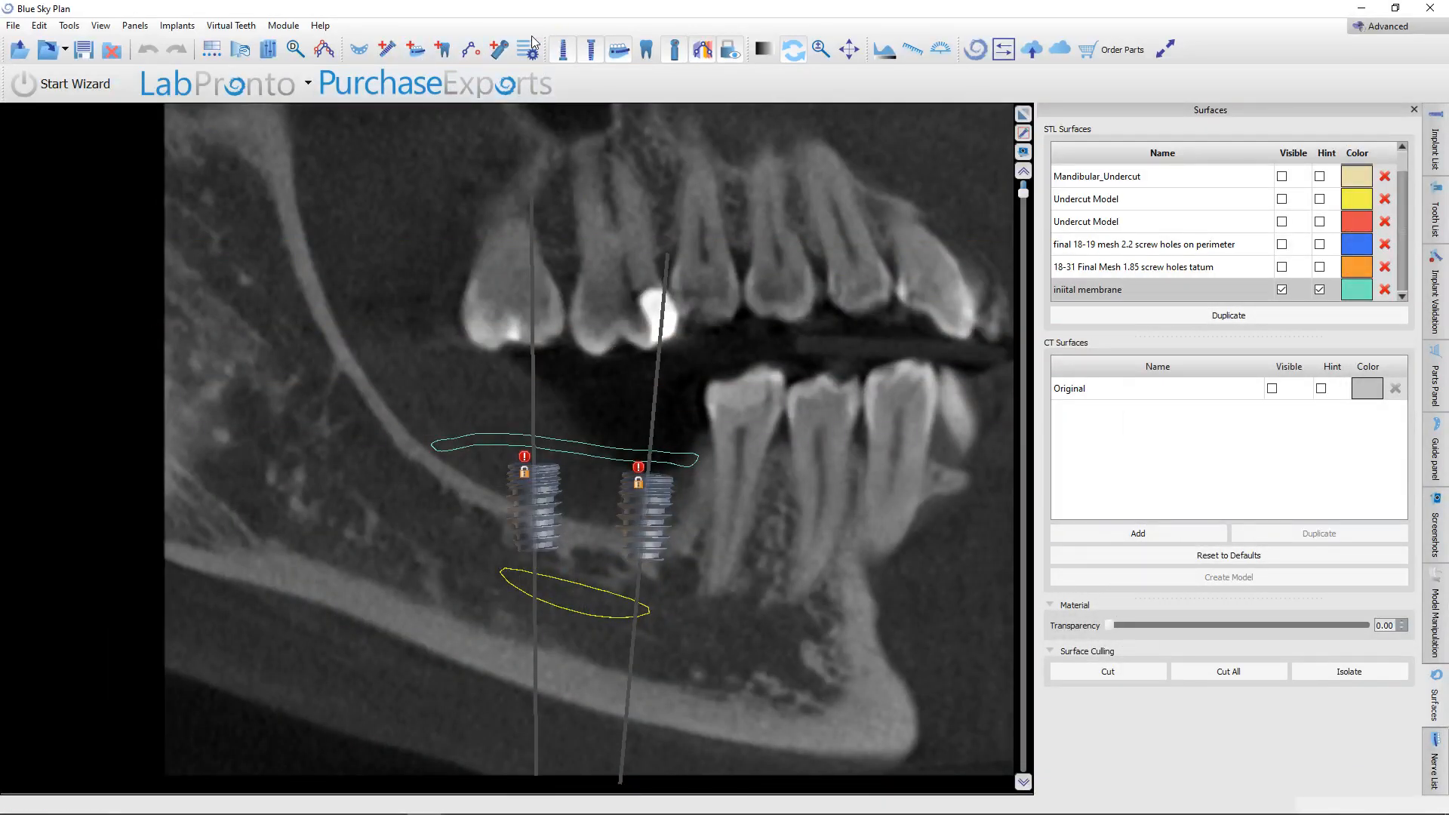
Define a new custom pin with a 1.60 mm diameter, Length 0 of 10.00 mm and Length 1 of 2.00 mm.
click(393, 54)
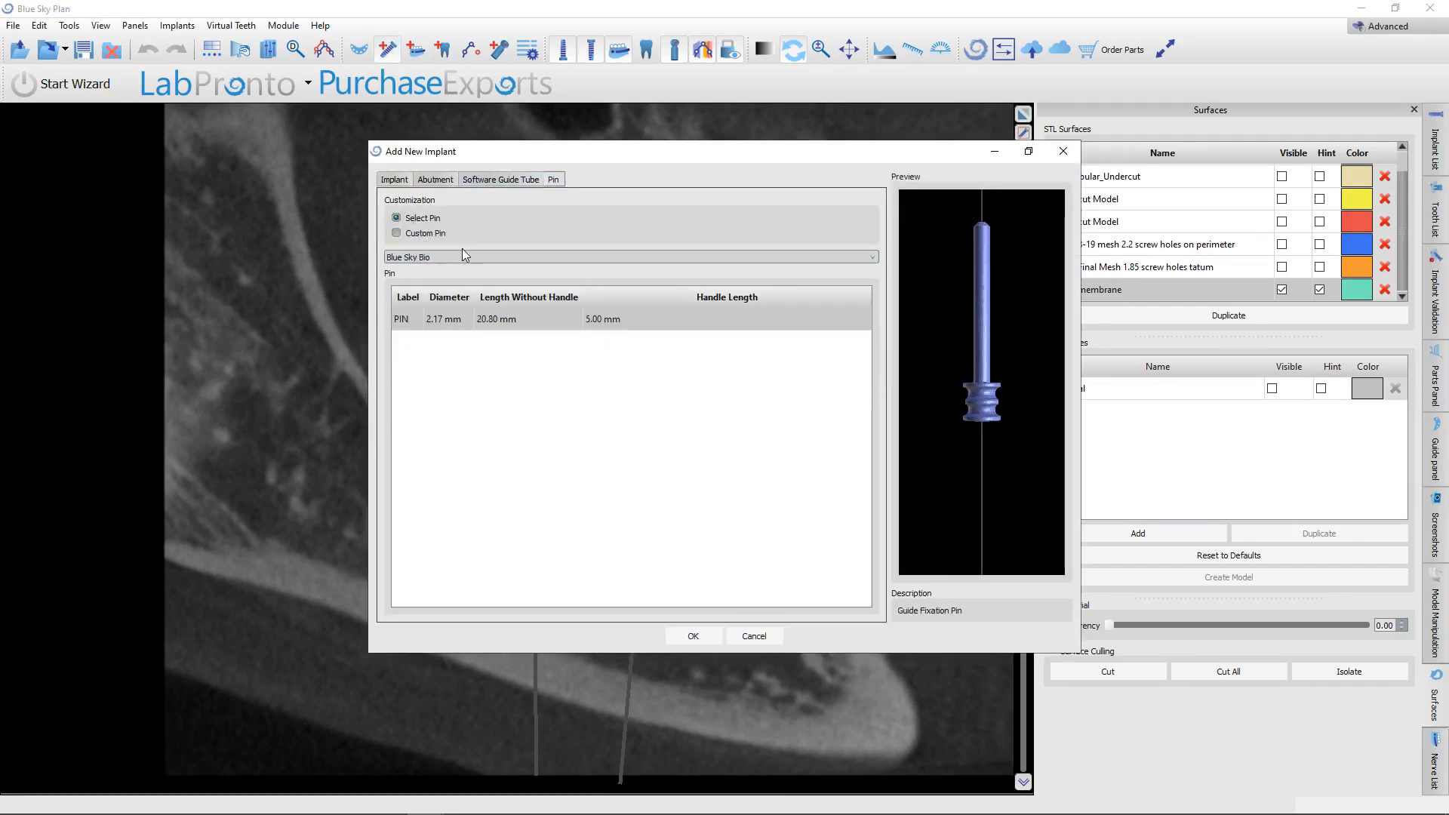
click(434, 234)
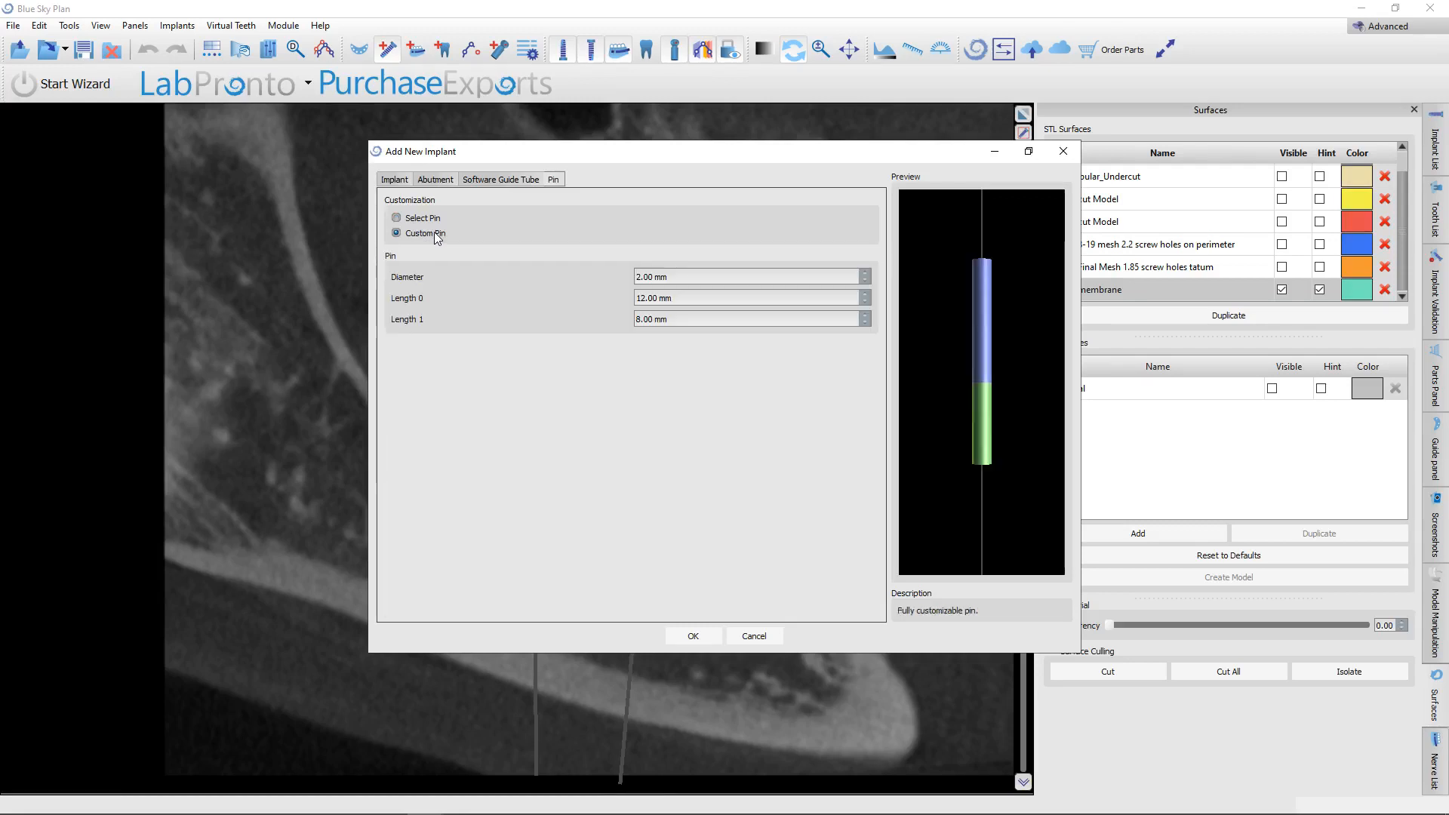
drag(728, 276, 589, 278)
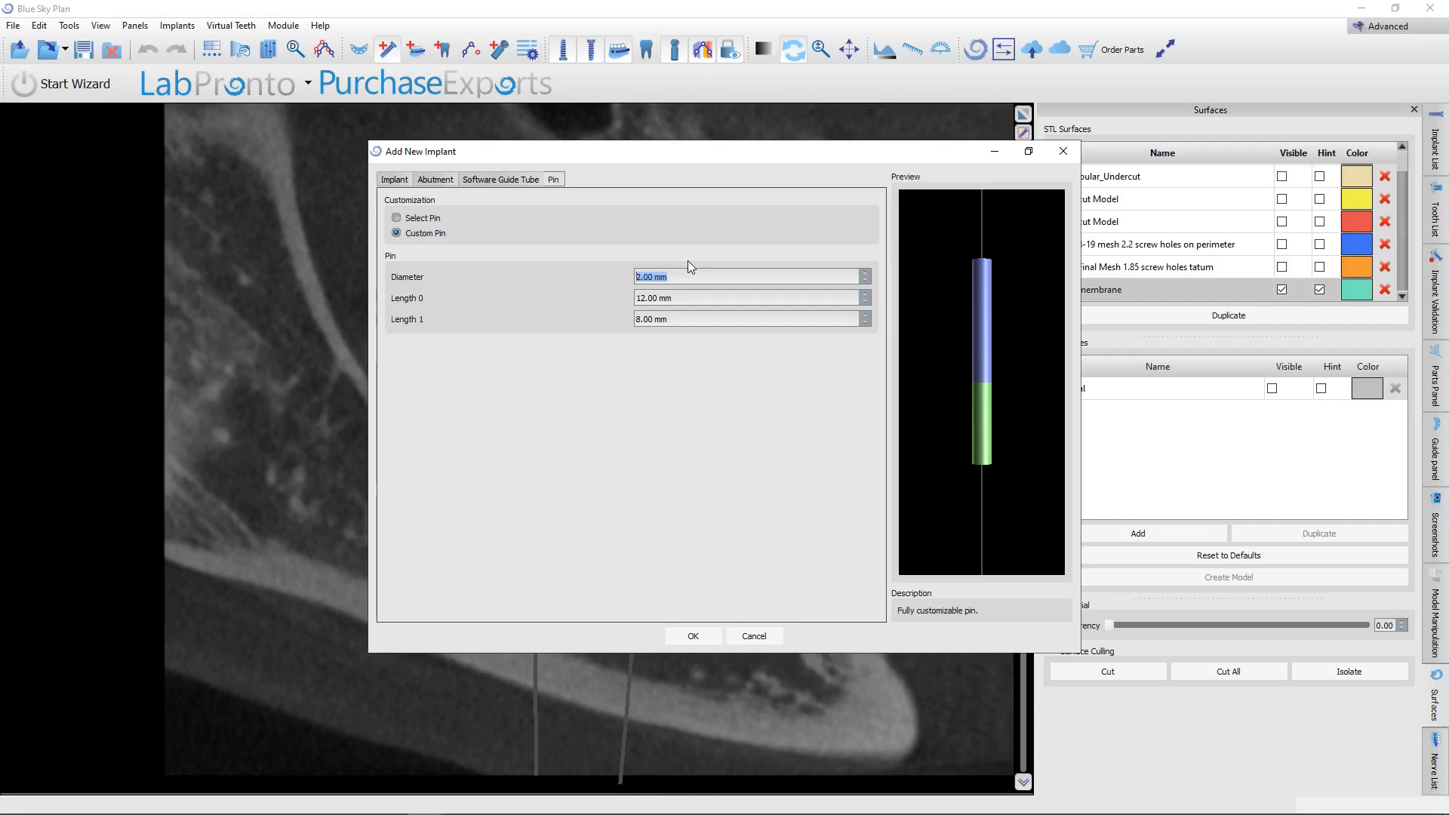
text(1.6)
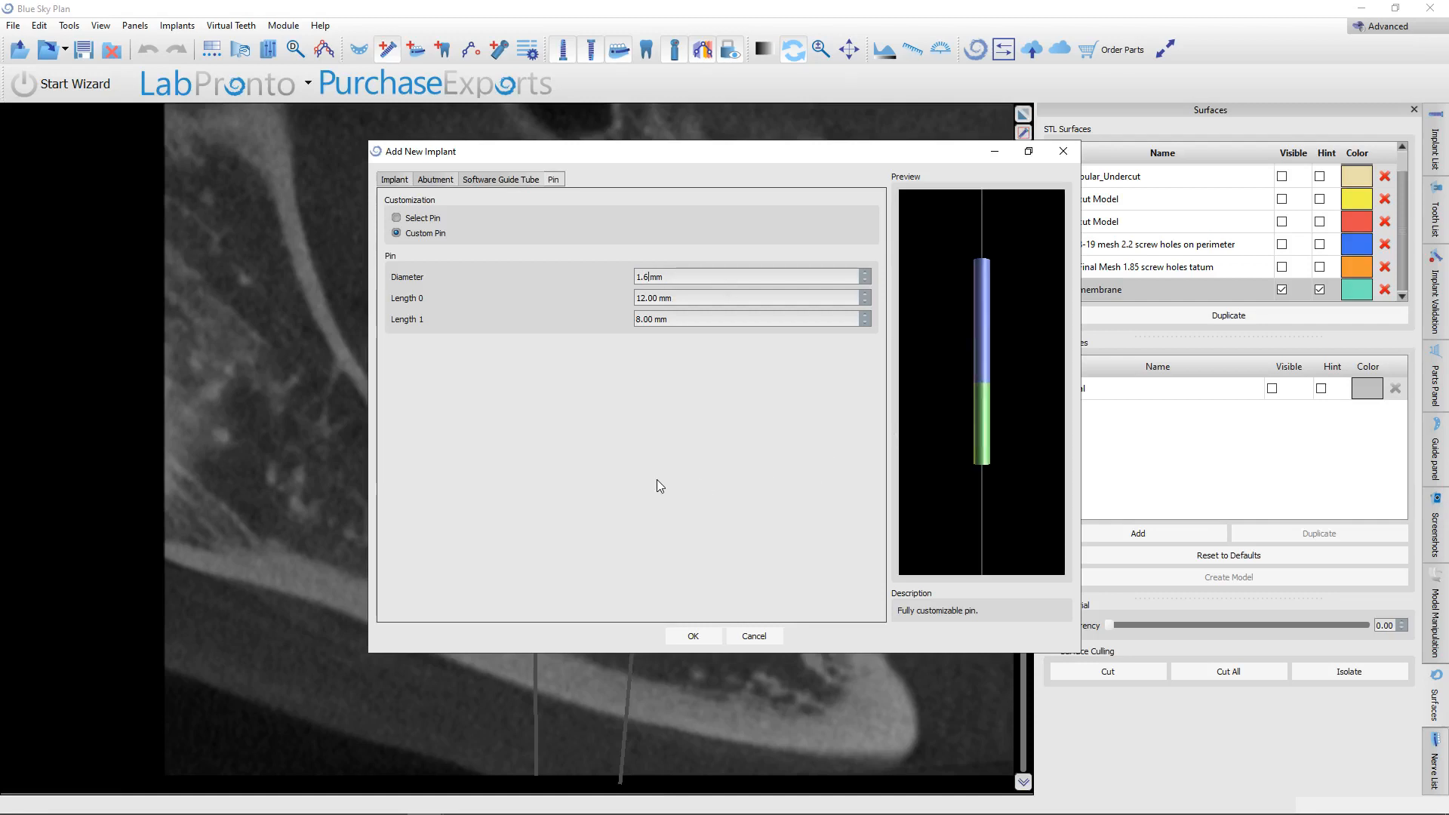
double_click(672, 297)
text(10)
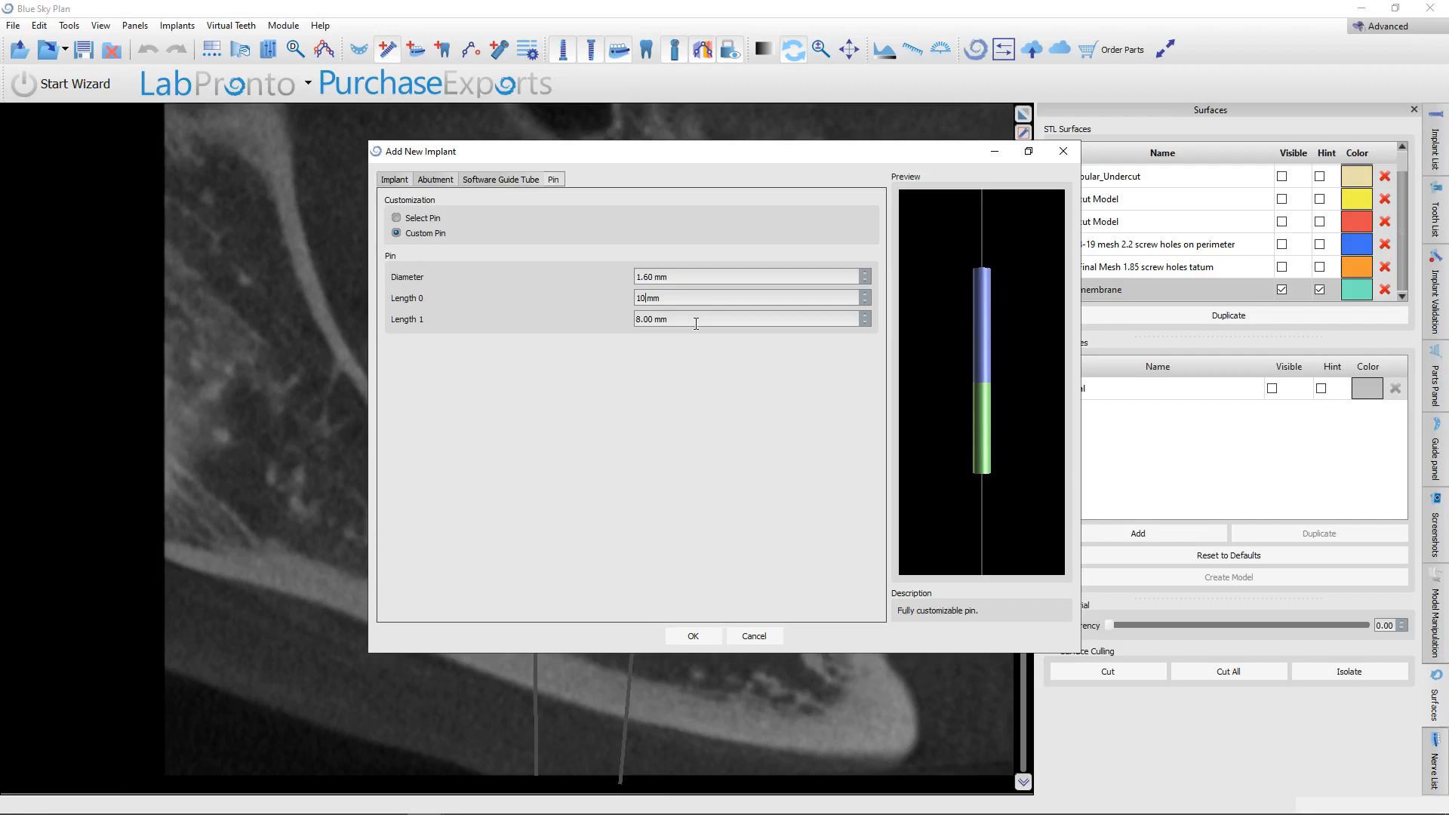
drag(684, 318, 538, 324)
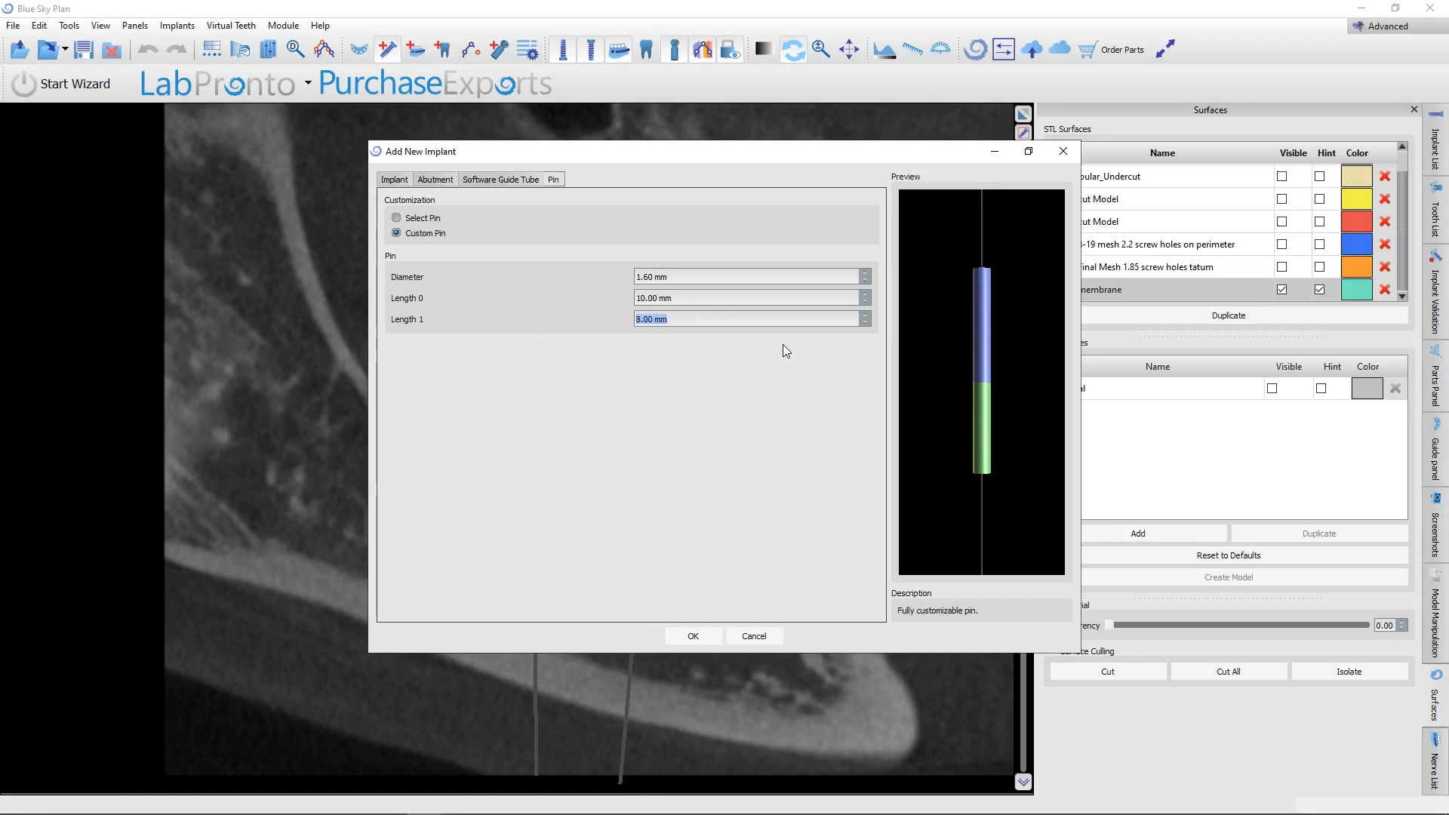
text(2)
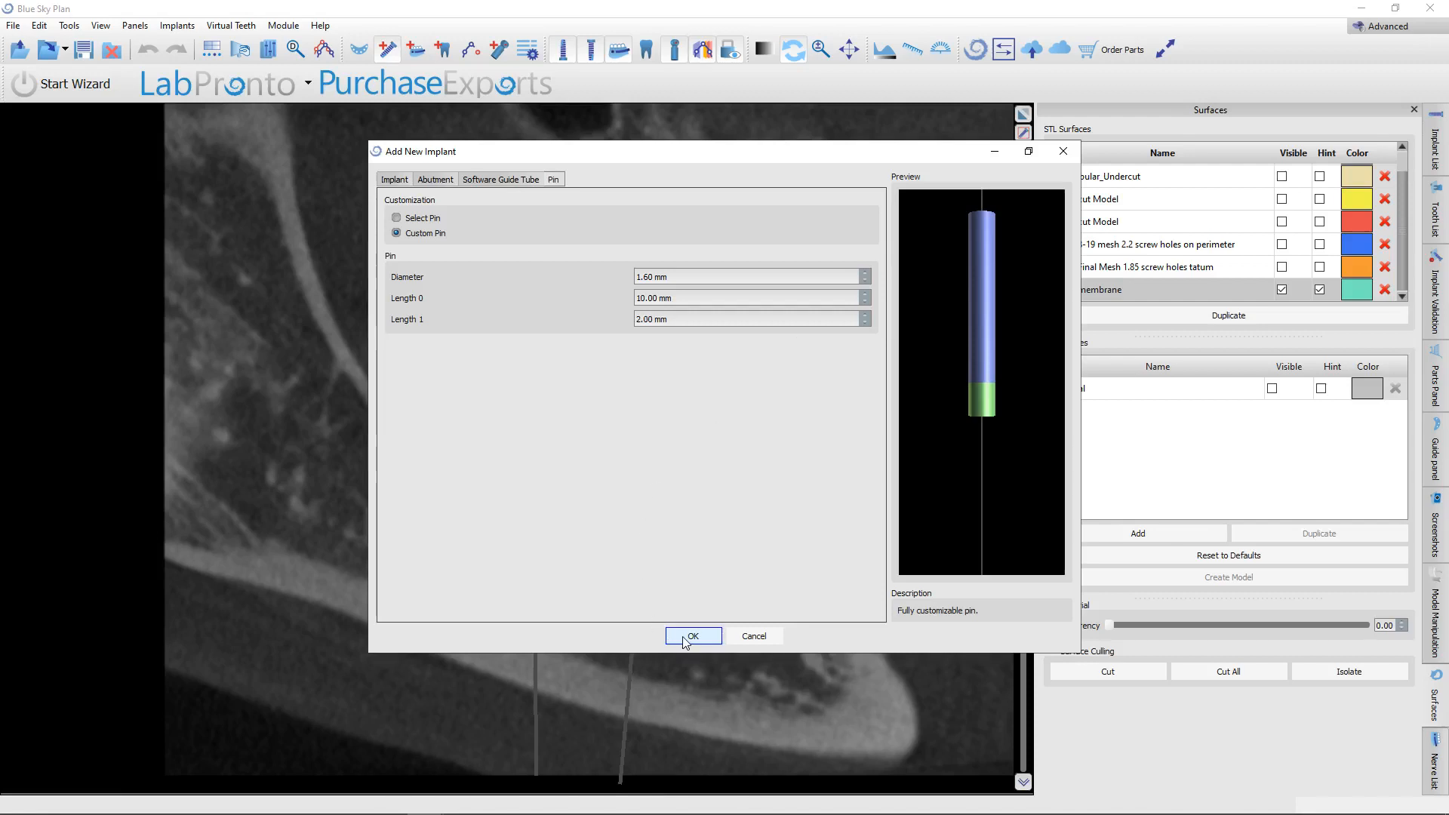
click(687, 639)
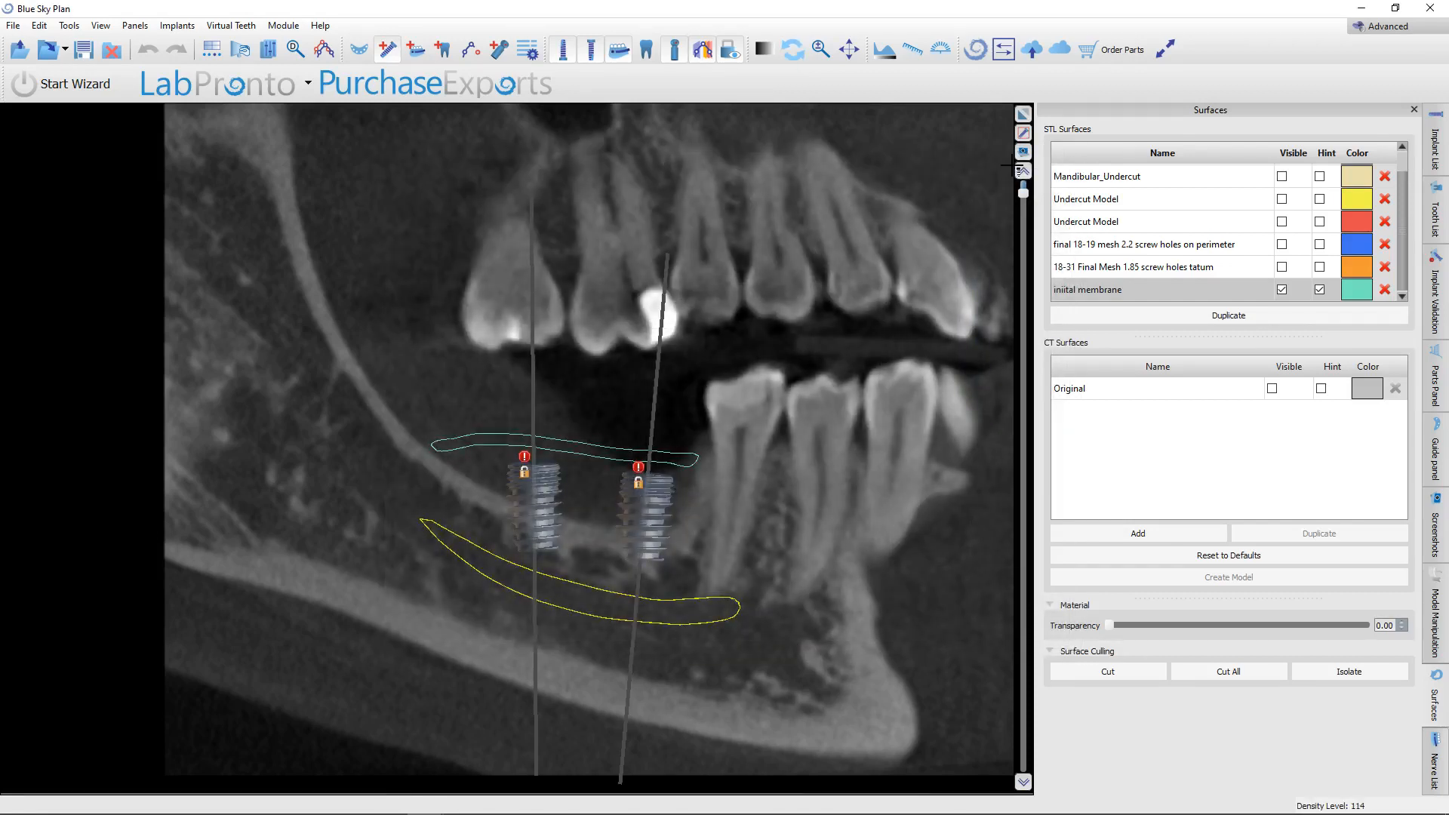
Restore the multi-view layout, place the custom pin beside the patient's front left implant on the panoramic view, and maximize the pin's slice view.
click(1024, 114)
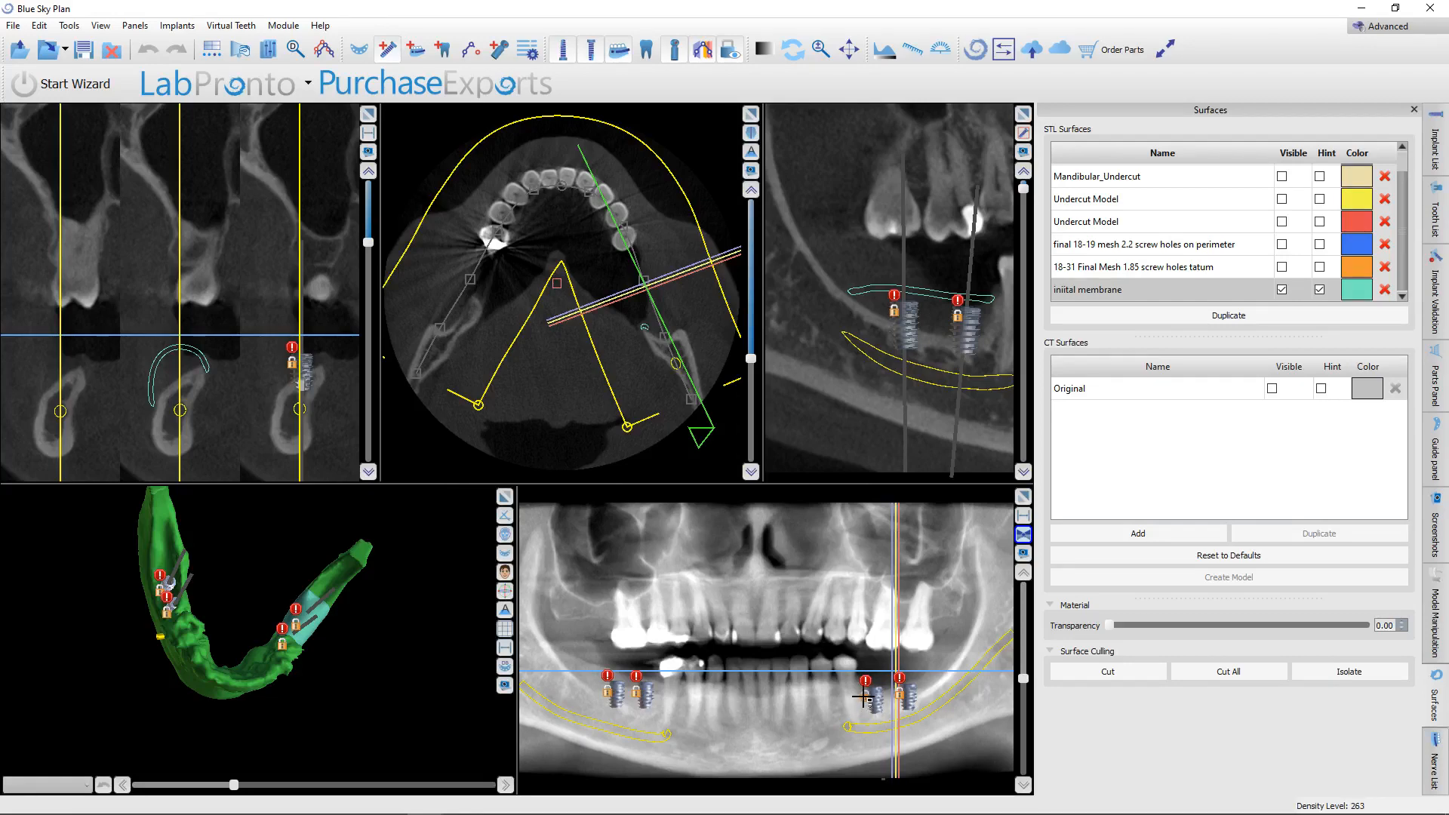
click(862, 699)
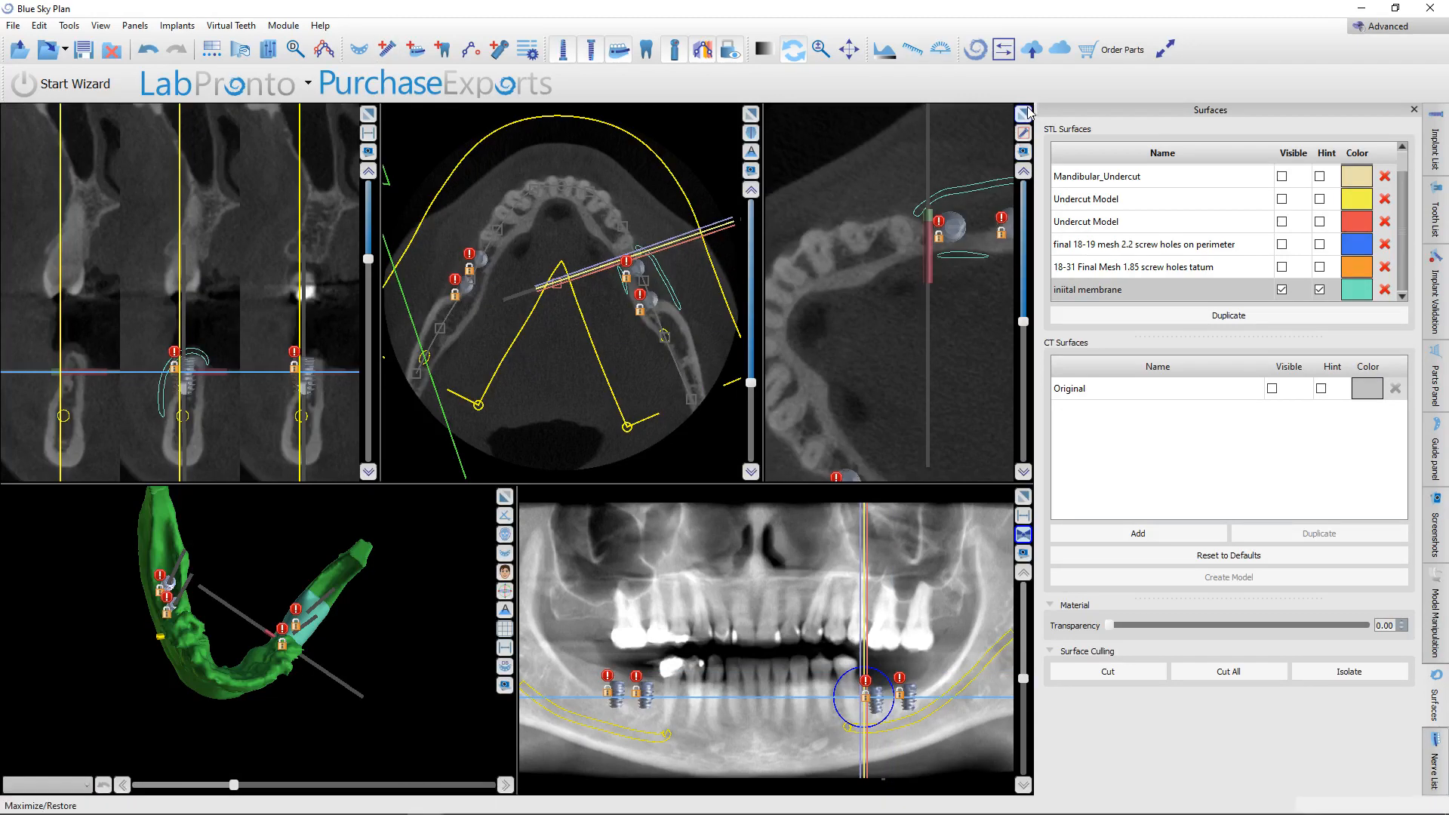
click(1025, 113)
scroll(780, 492, up, 5)
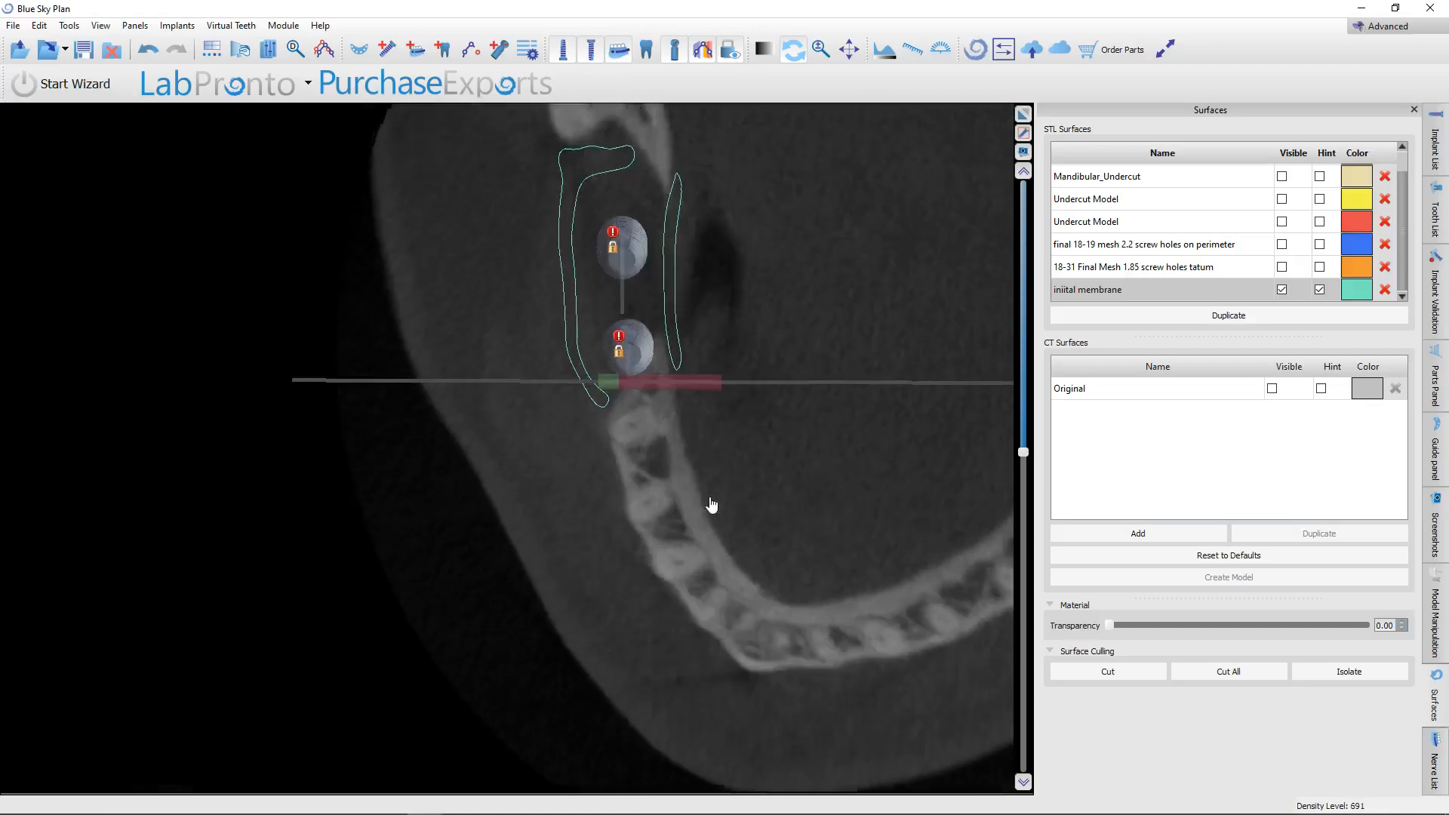
Reposition the custom pin in the axial slice so it crosses the front end of the membrane between the last tooth and the front implant.
scroll(712, 505, up, 1)
scroll(719, 486, down, 3)
scroll(718, 481, up, 3)
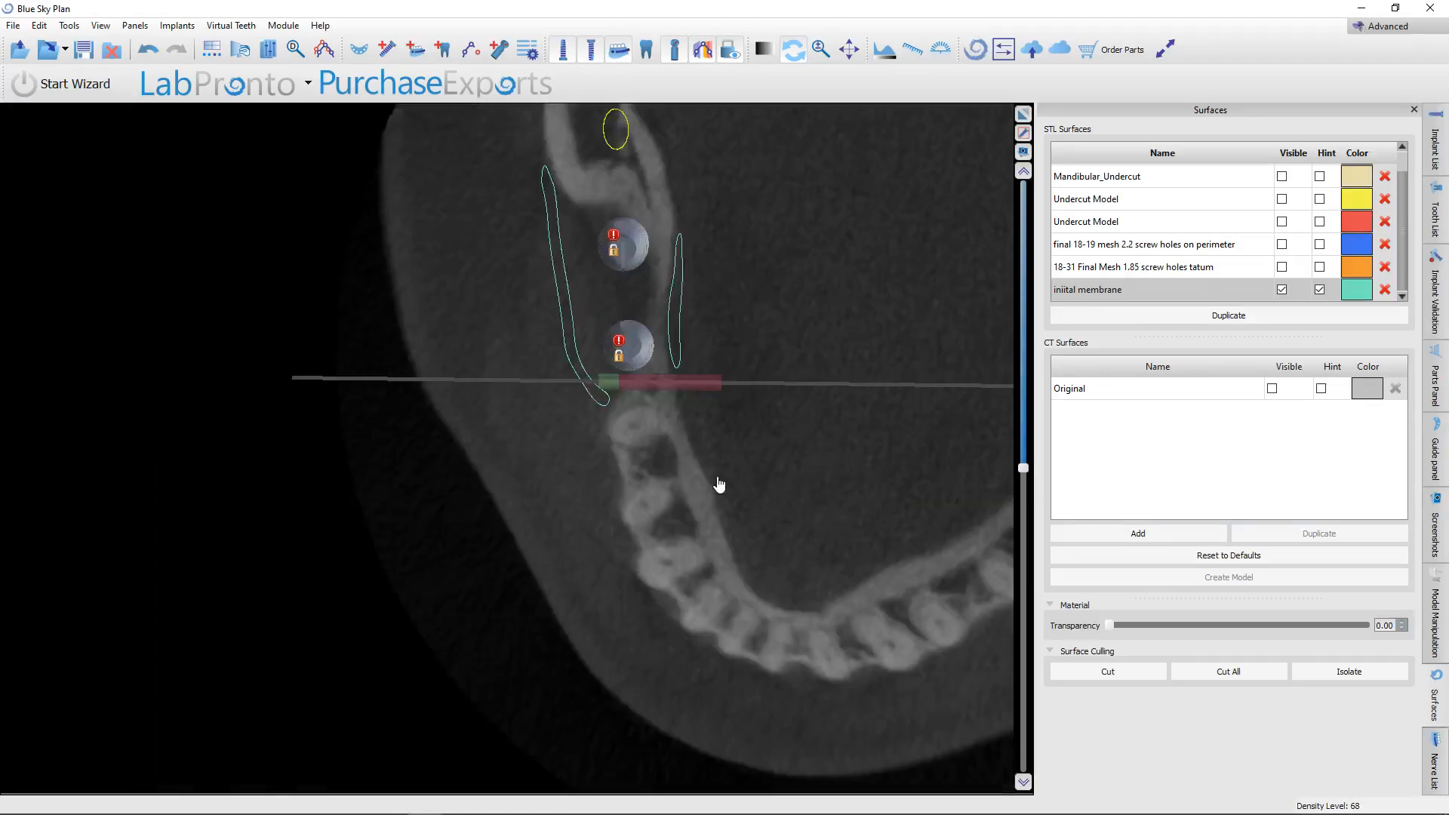
scroll(718, 482, down, 3)
mouse_move(638, 470)
drag(639, 472, 620, 387)
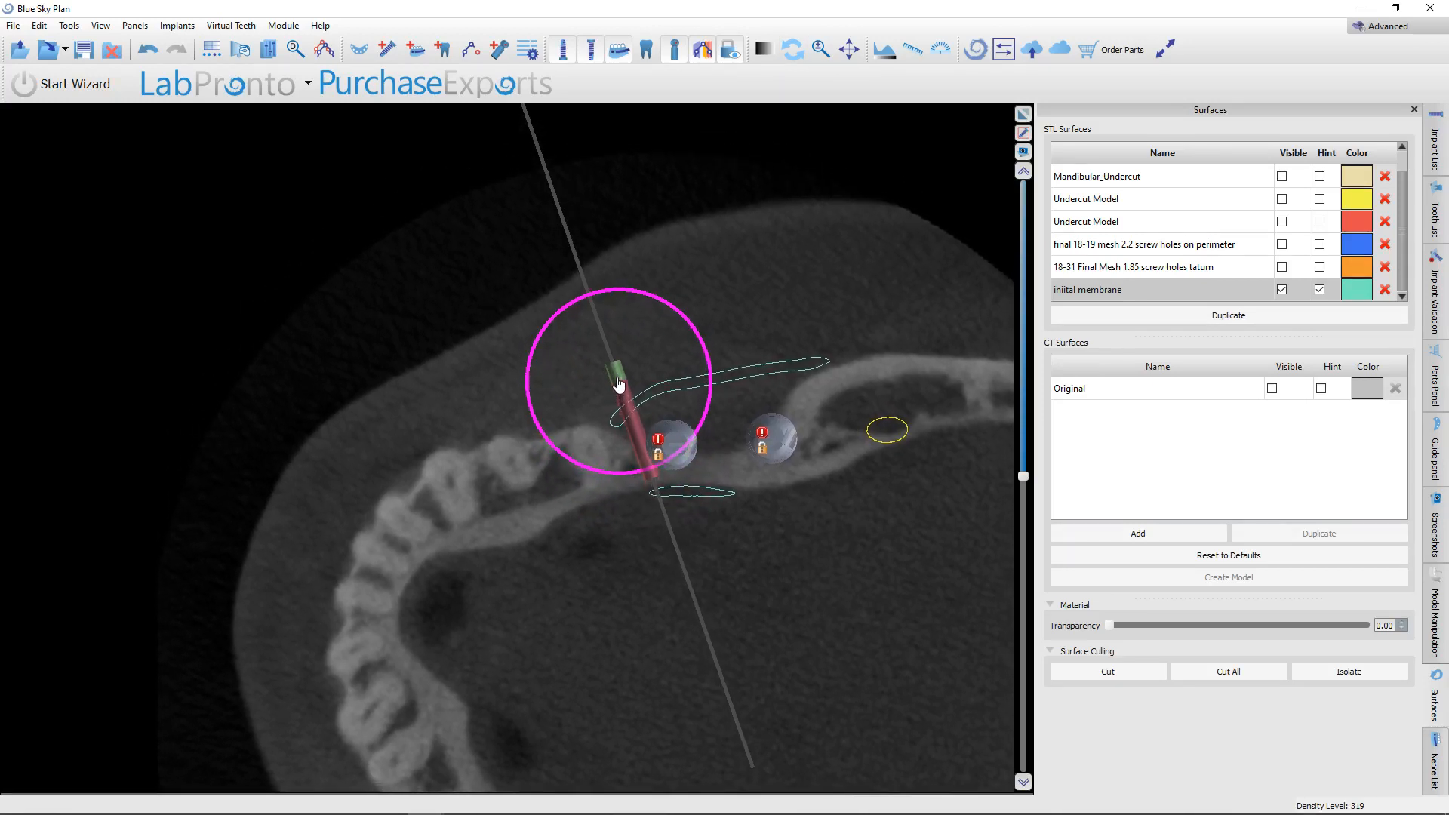
Tilt the pin downward in the cross-sectional slice so it runs obliquely through the membrane towards the ridge.
ctrl+drag(764, 431, 754, 480)
scroll(753, 478, up, 12)
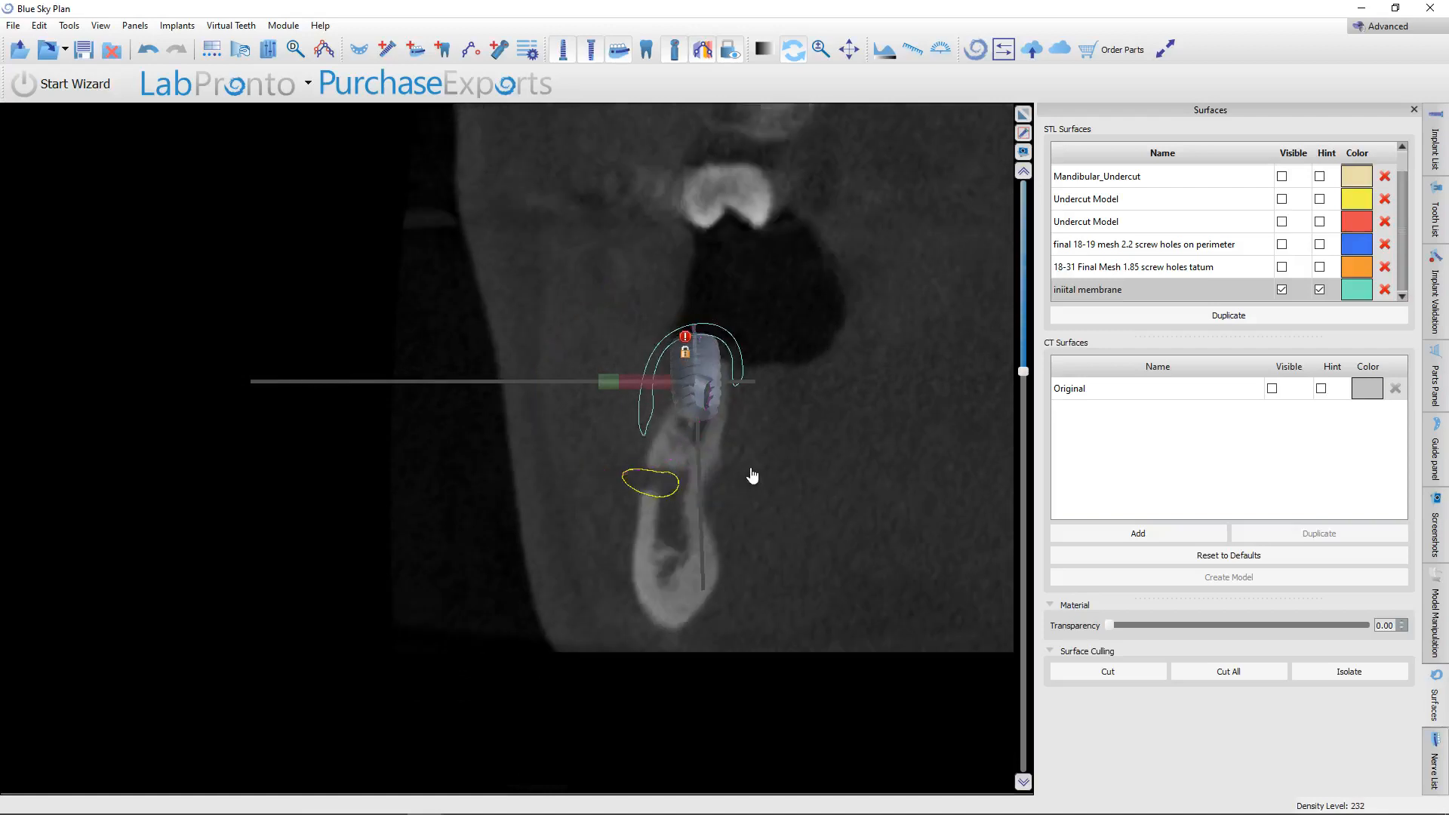
middle_drag(761, 466, 766, 474)
scroll(764, 468, up, 2)
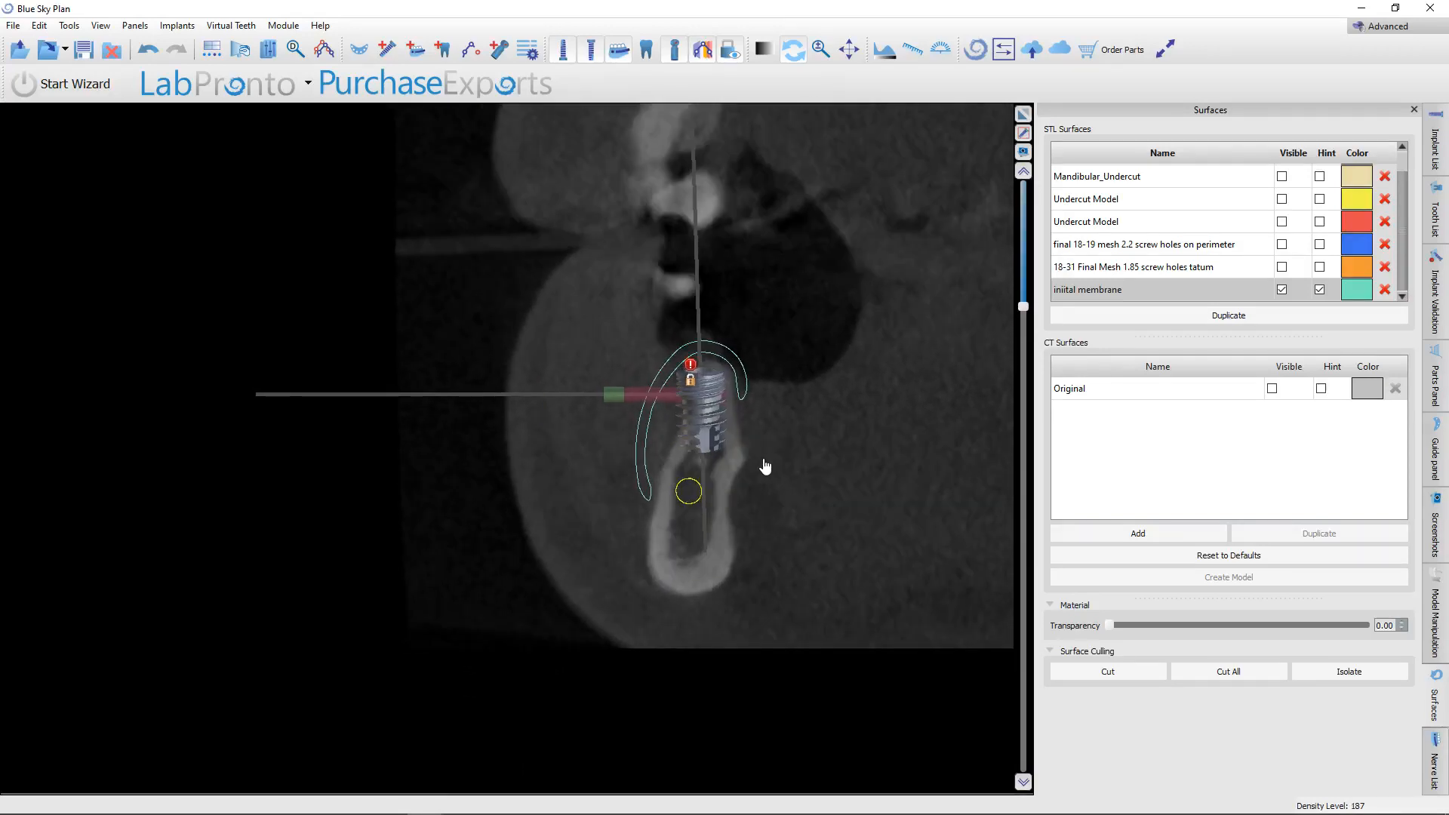
scroll(763, 464, down, 2)
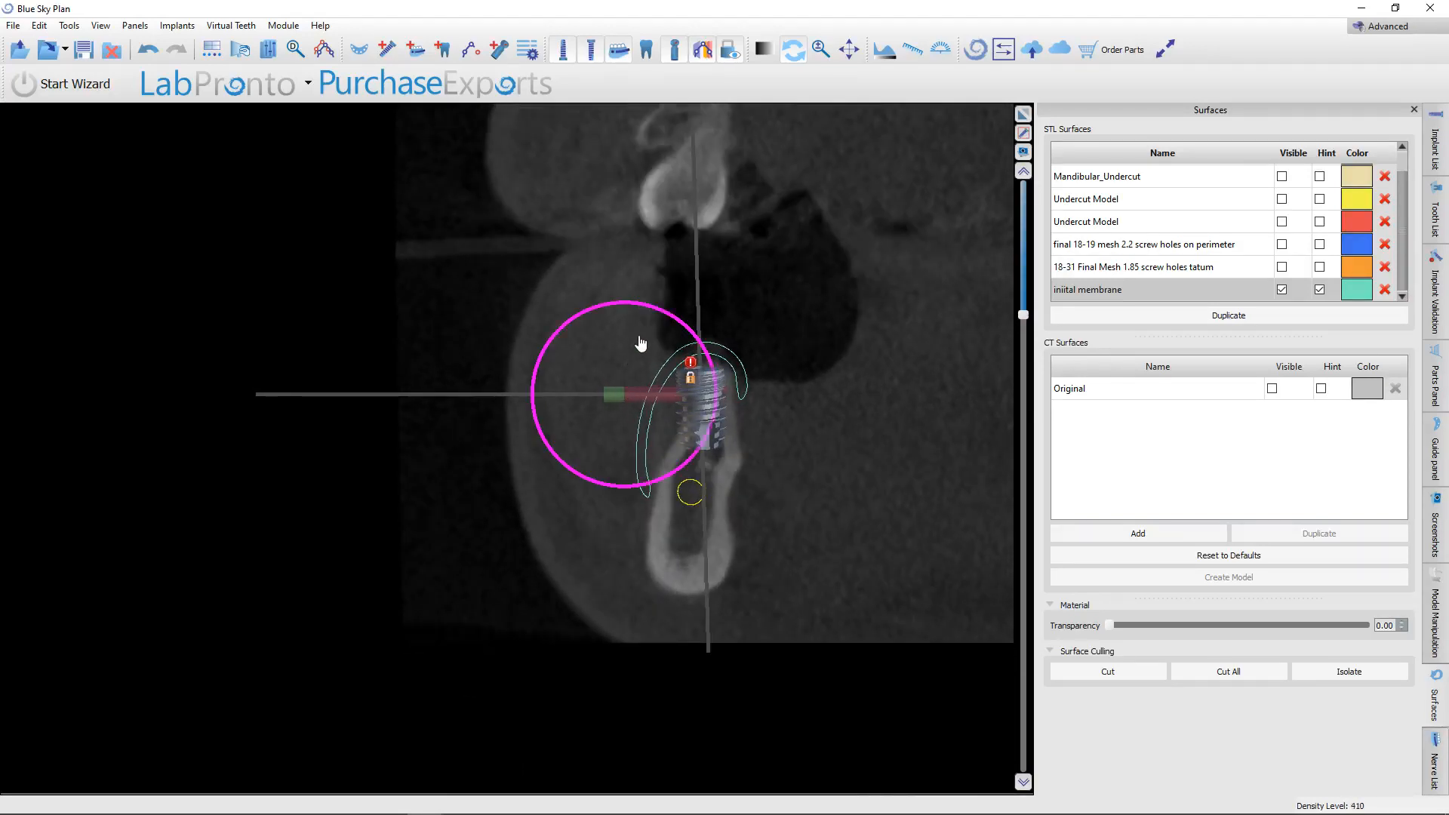
drag(657, 314, 695, 338)
drag(656, 409, 673, 392)
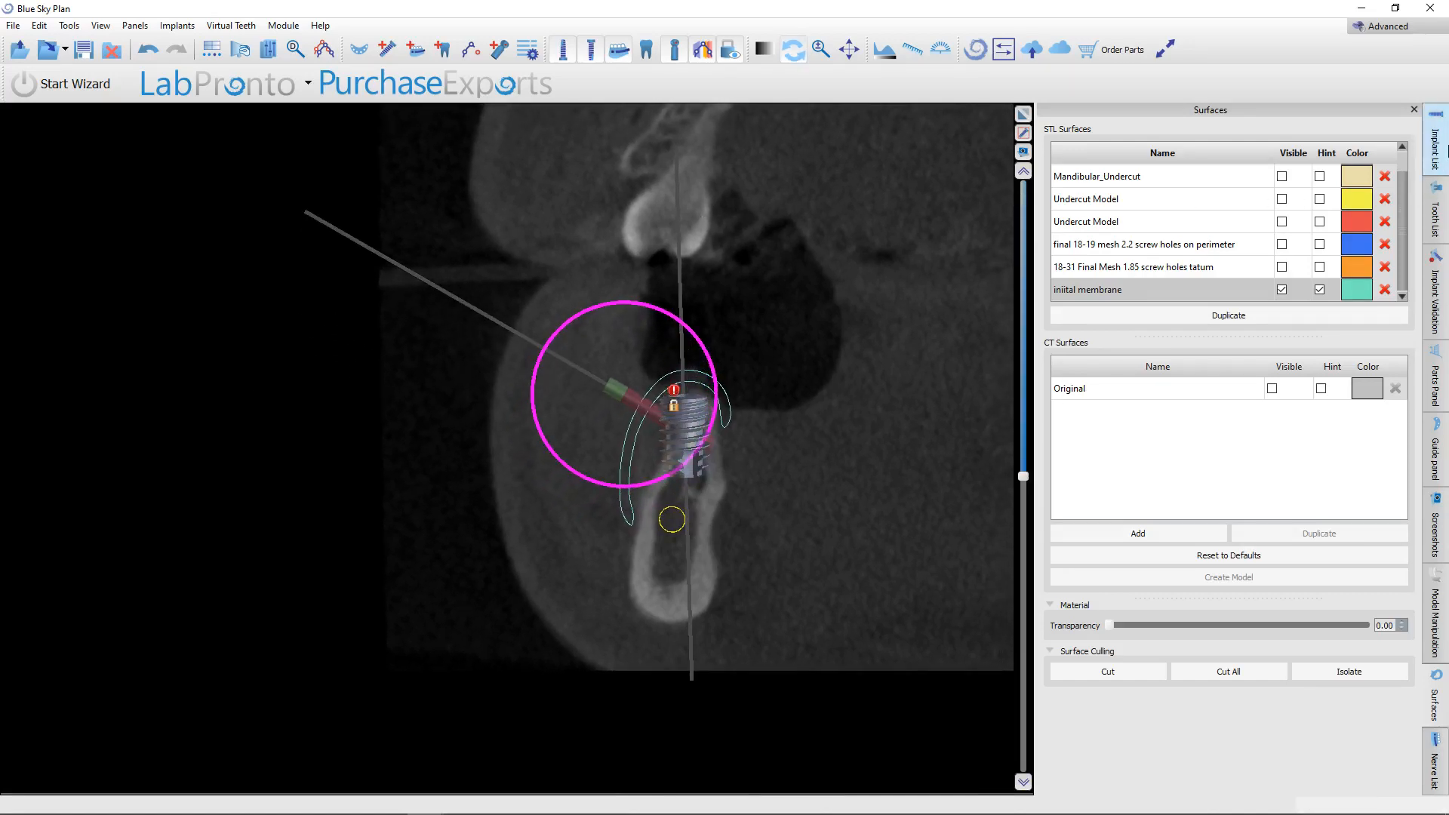
Hide all implants in the implant list and show only the custom pin.
click(1428, 160)
click(1301, 202)
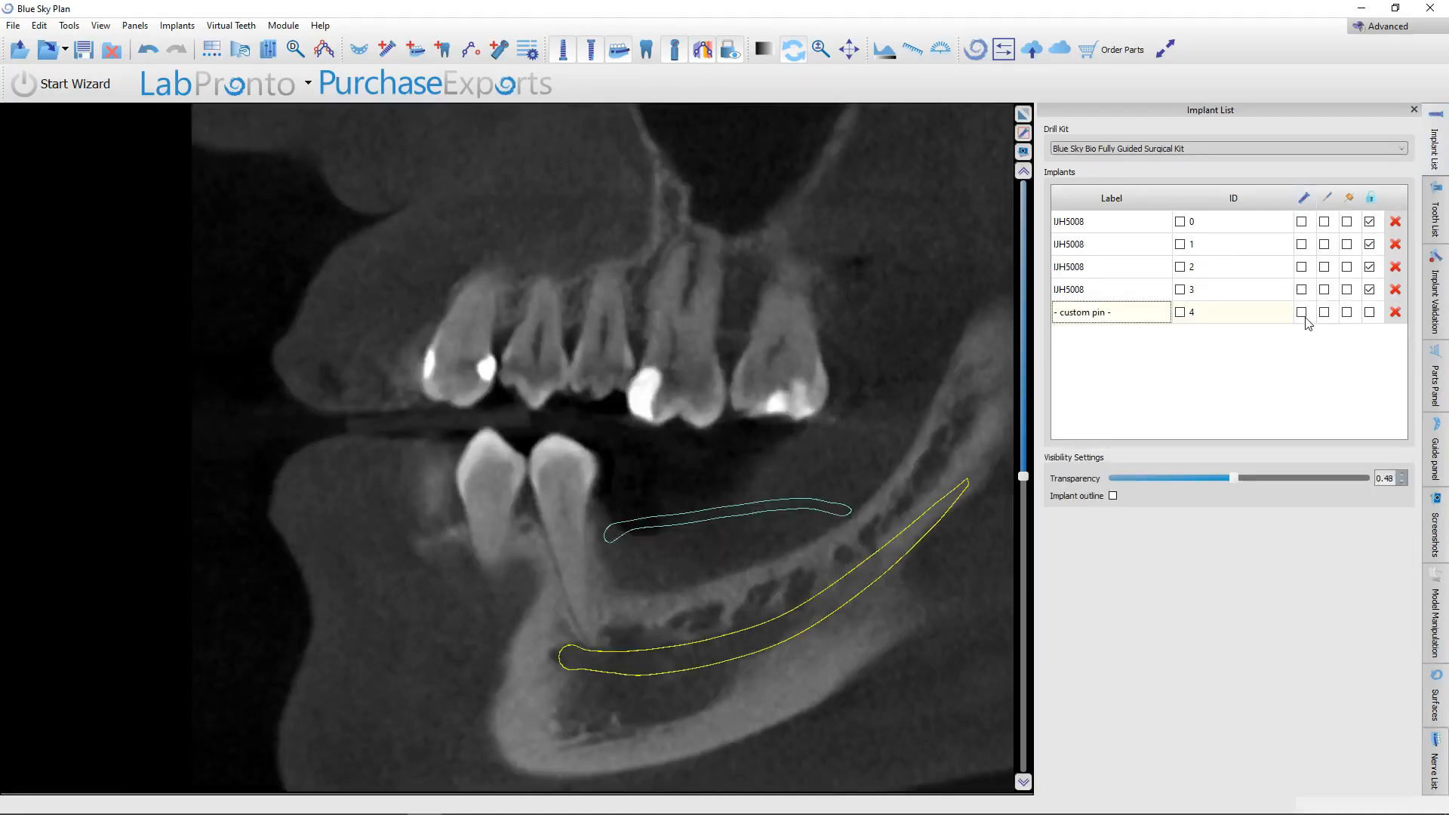
click(1301, 311)
Angle the pin more steeply and shift it over the membrane's crest so it enters the ridge bone in the cross-section.
scroll(867, 462, up, 5)
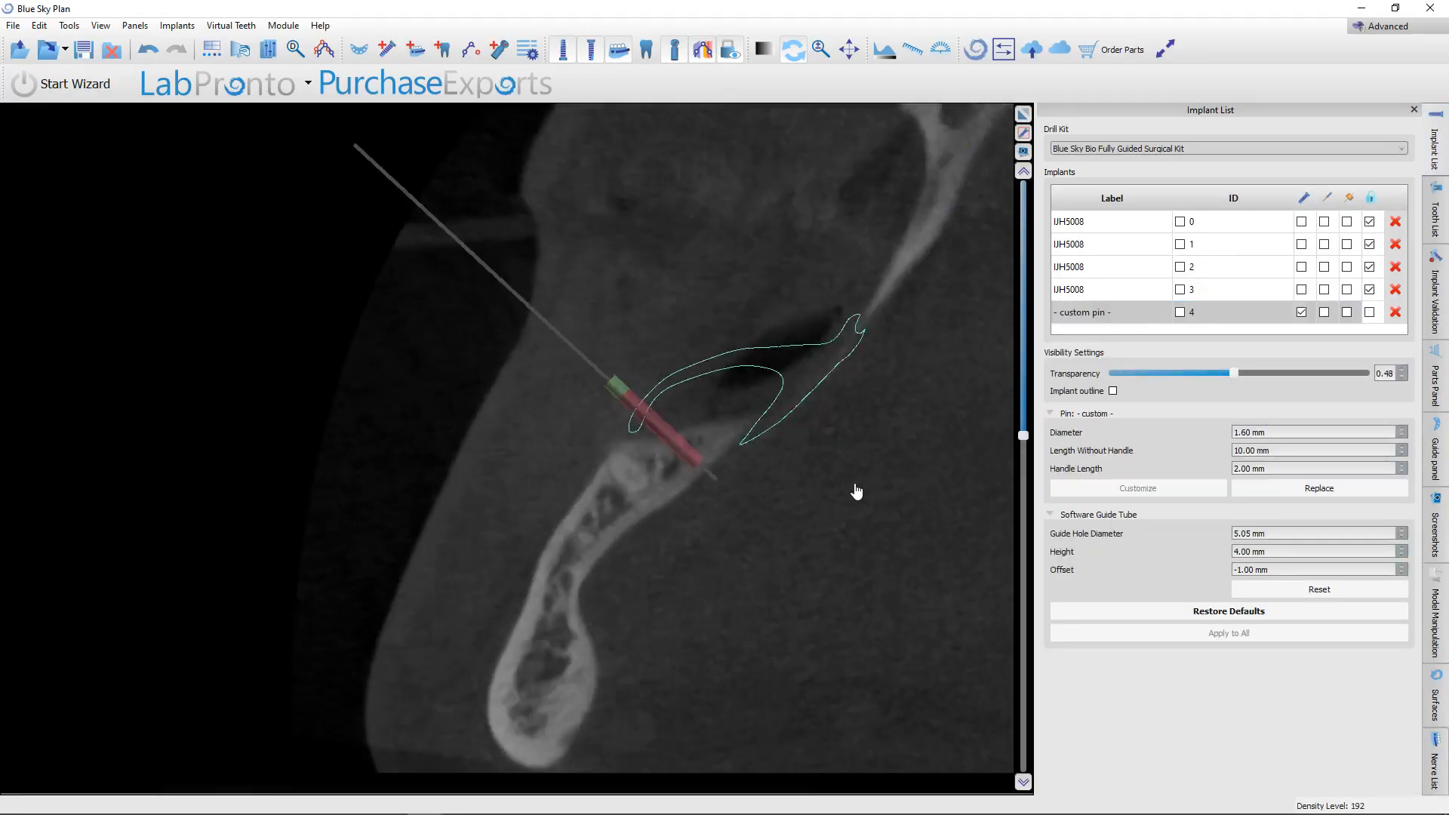
scroll(844, 464, up, 5)
right_drag(843, 462, 858, 296)
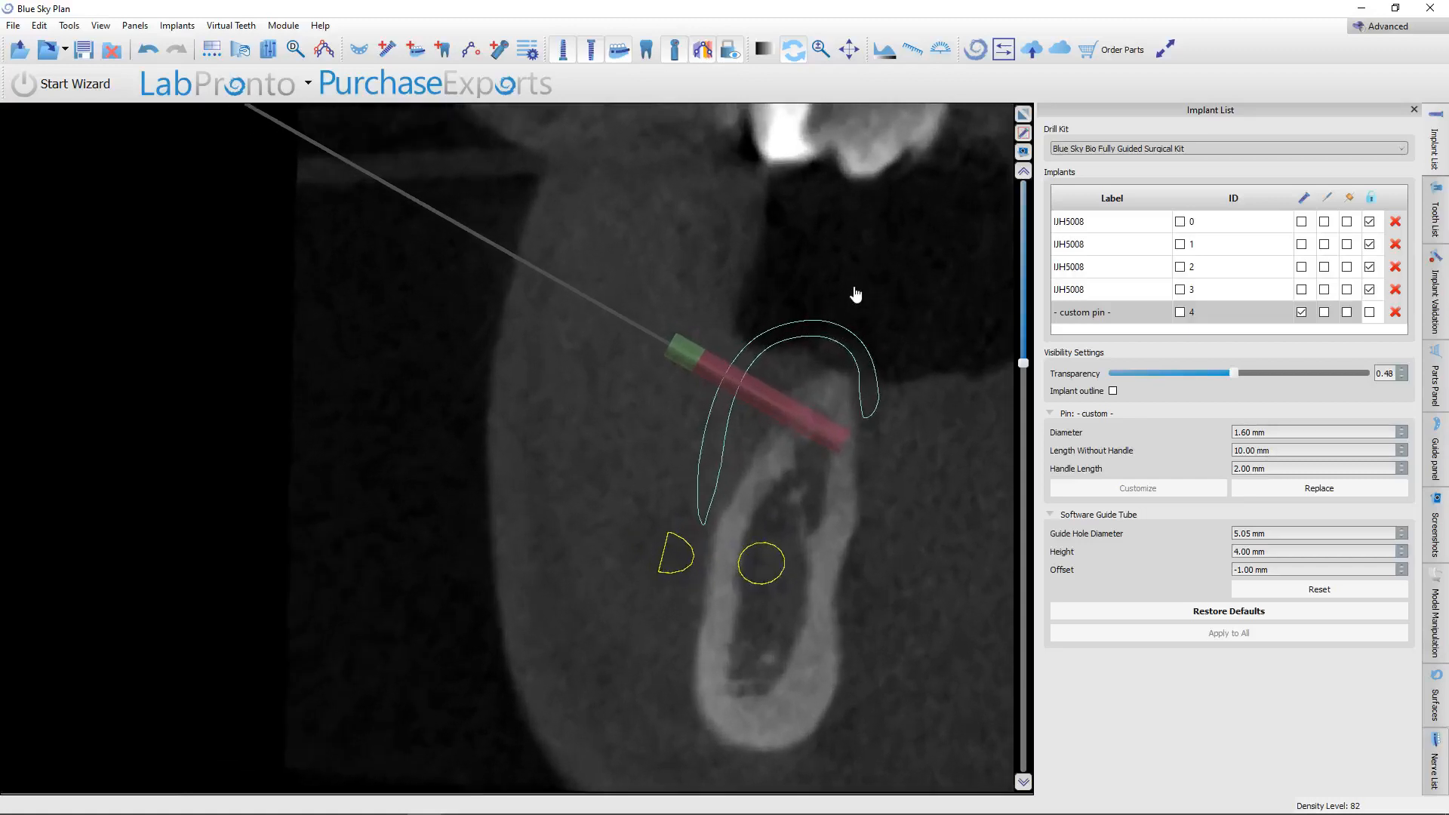
middle_drag(850, 305, 786, 315)
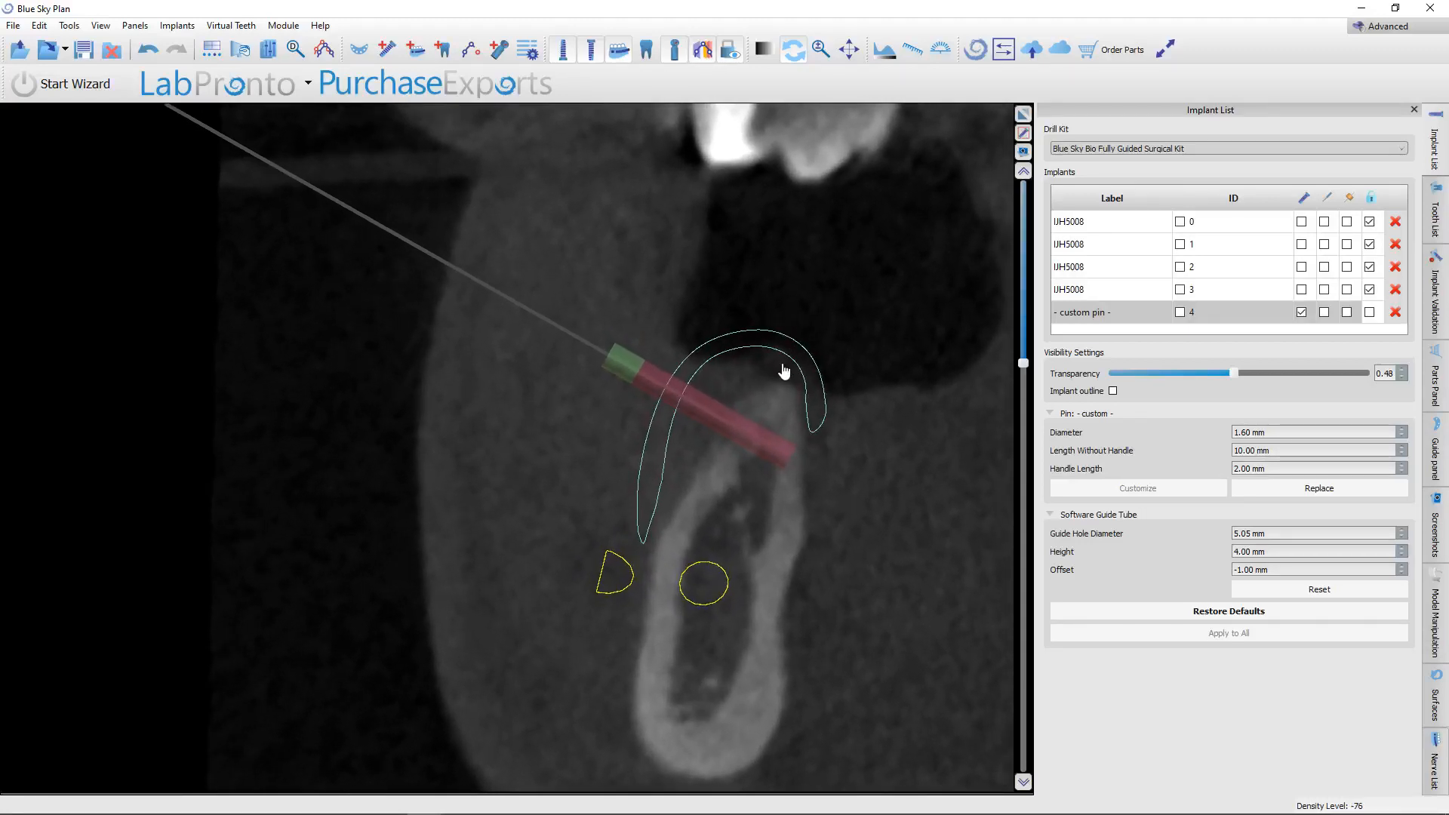
middle_drag(785, 371, 754, 337)
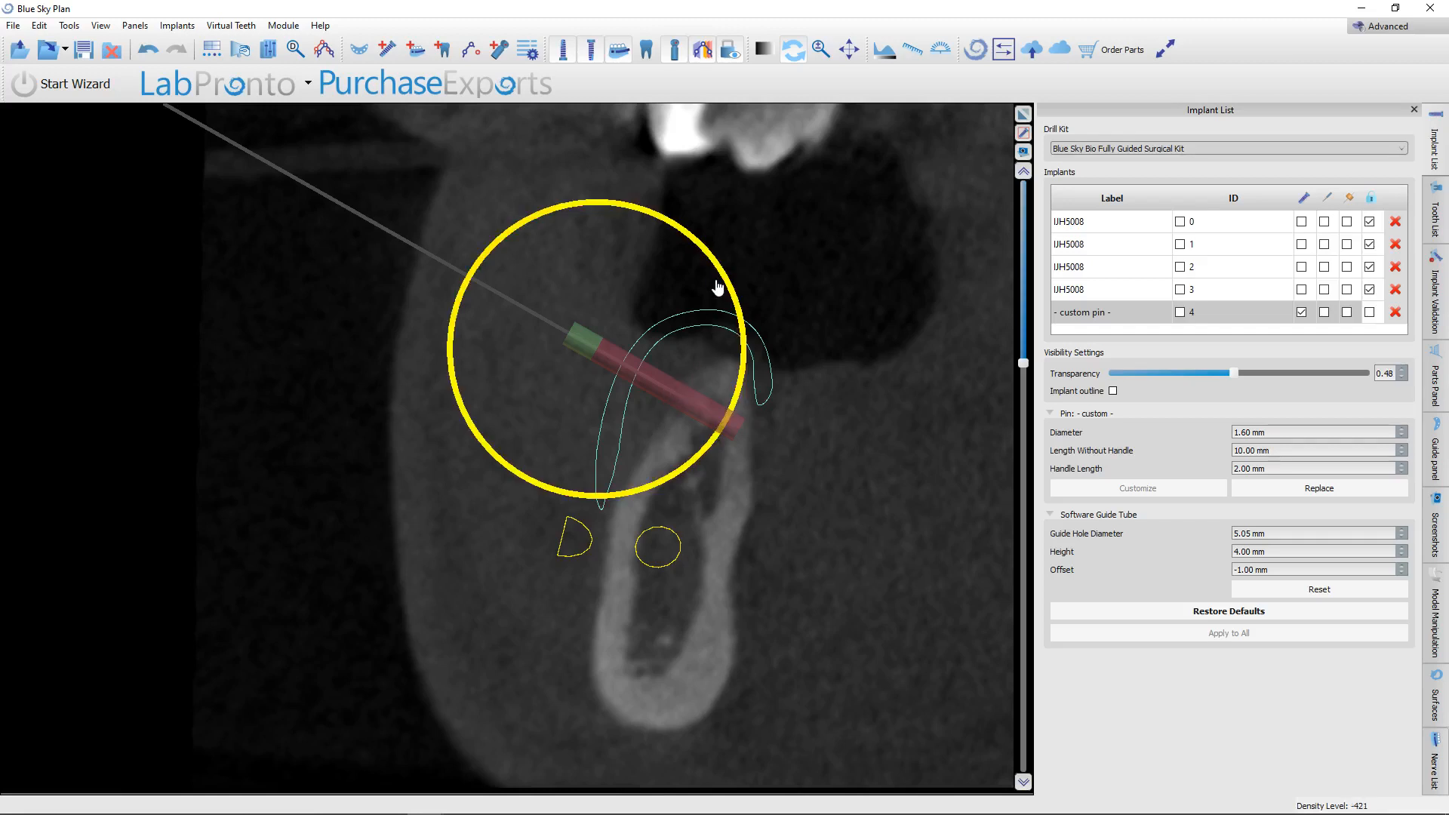
drag(723, 281, 748, 369)
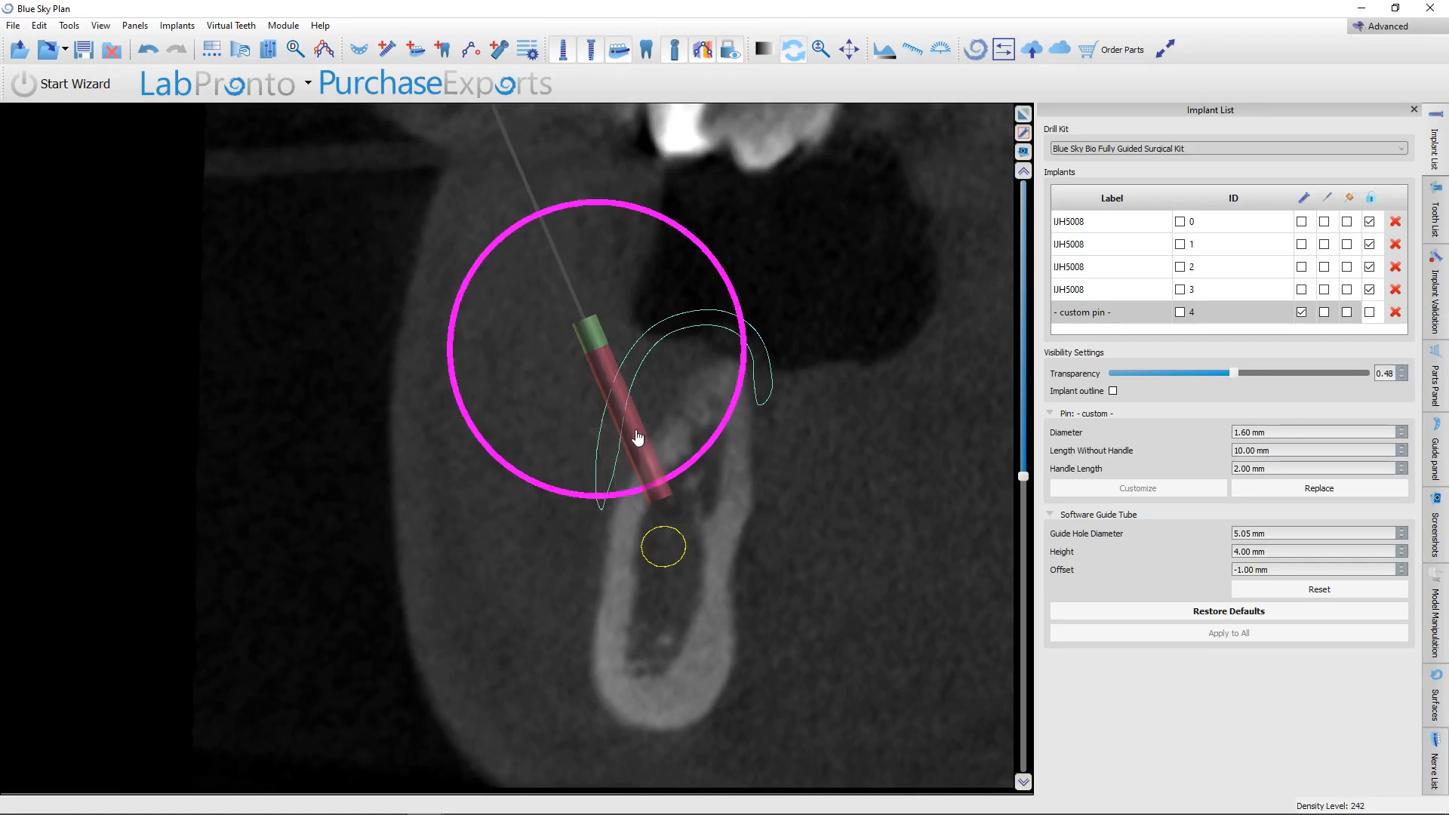
drag(638, 436, 705, 400)
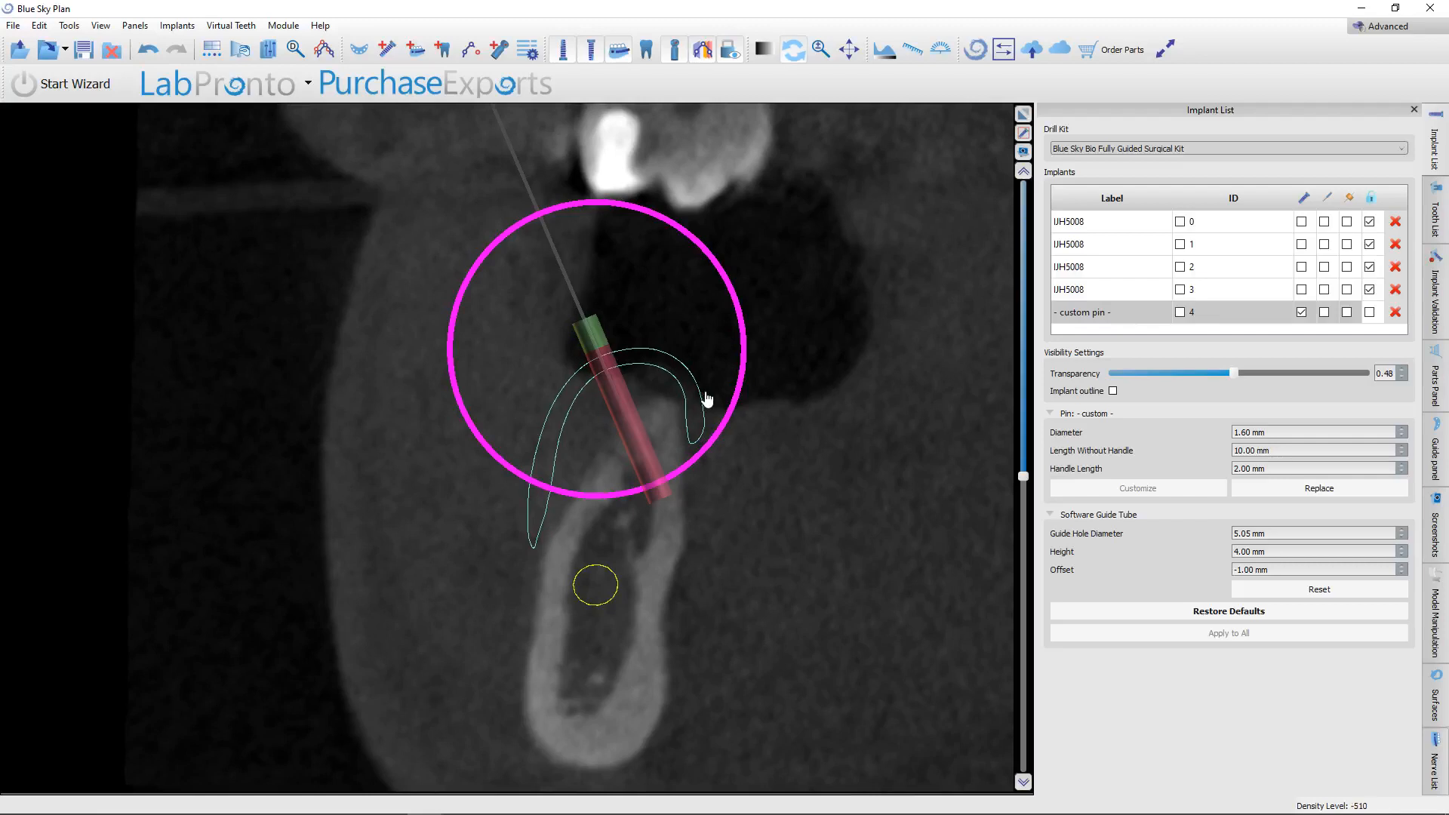
Tilt the pin's tip away from the adjacent tooth root in the lengthwise slice and check its path from other slice angles.
scroll(717, 515, up, 15)
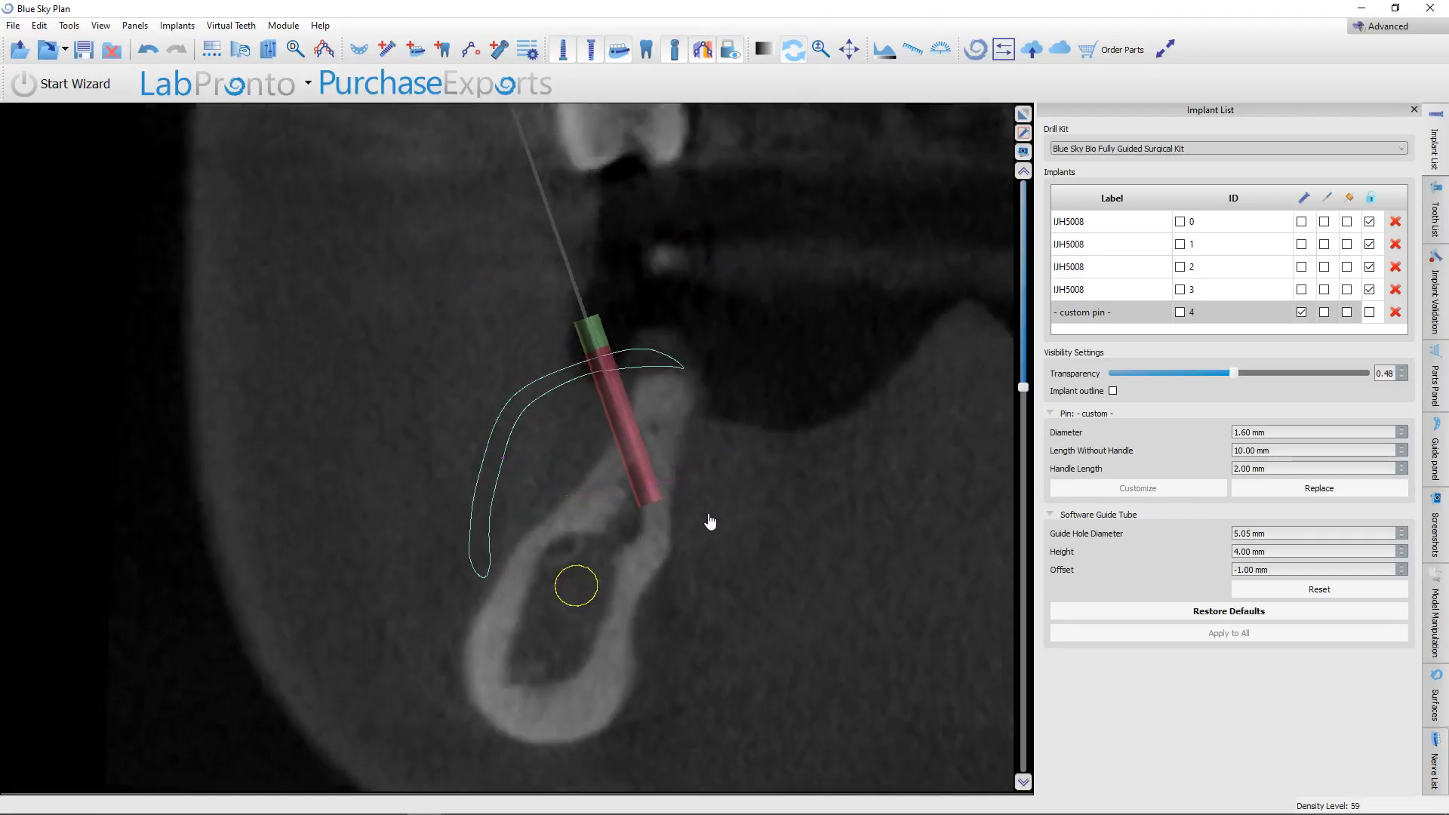
scroll(704, 521, up, 4)
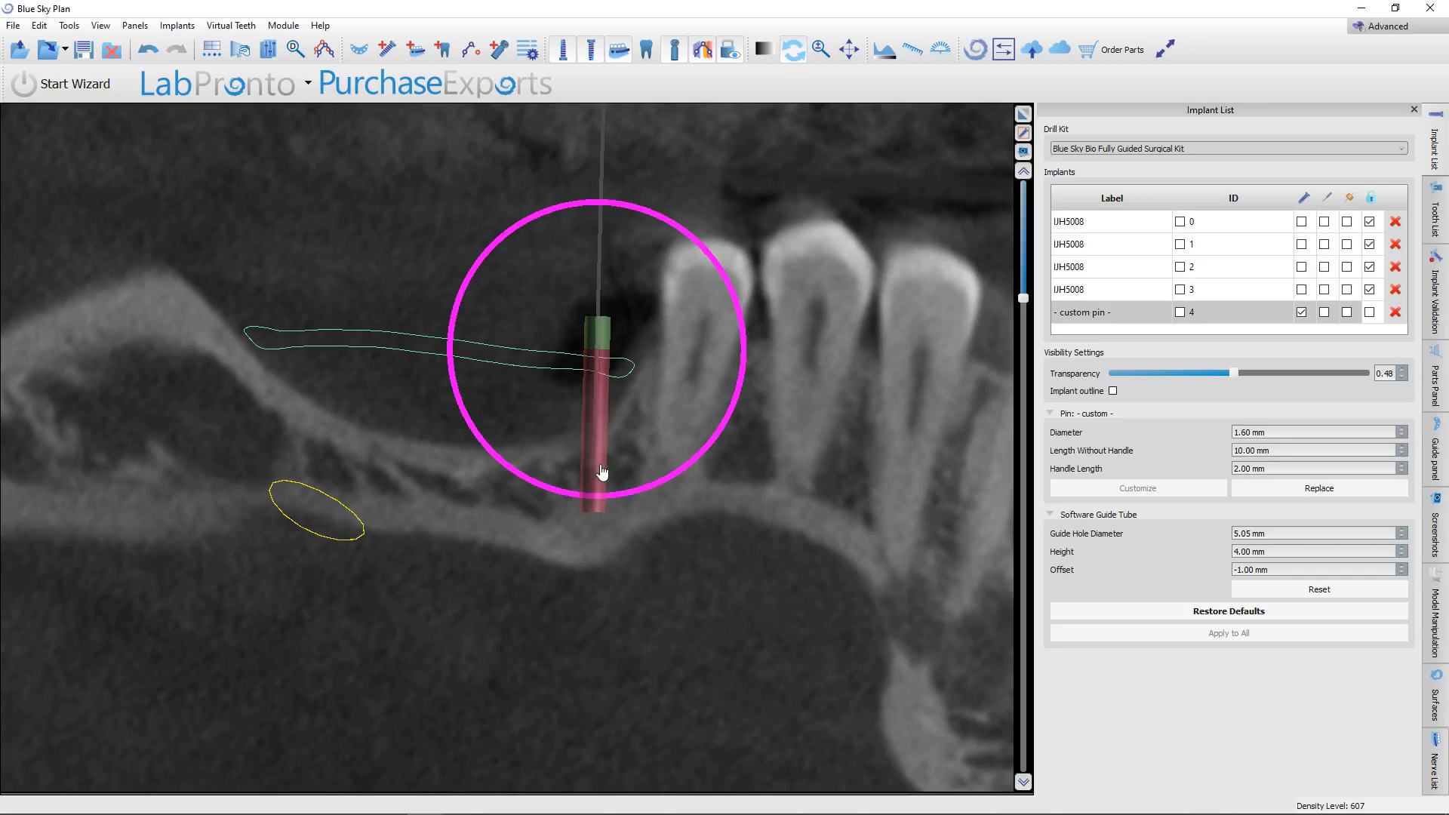
drag(627, 483, 622, 518)
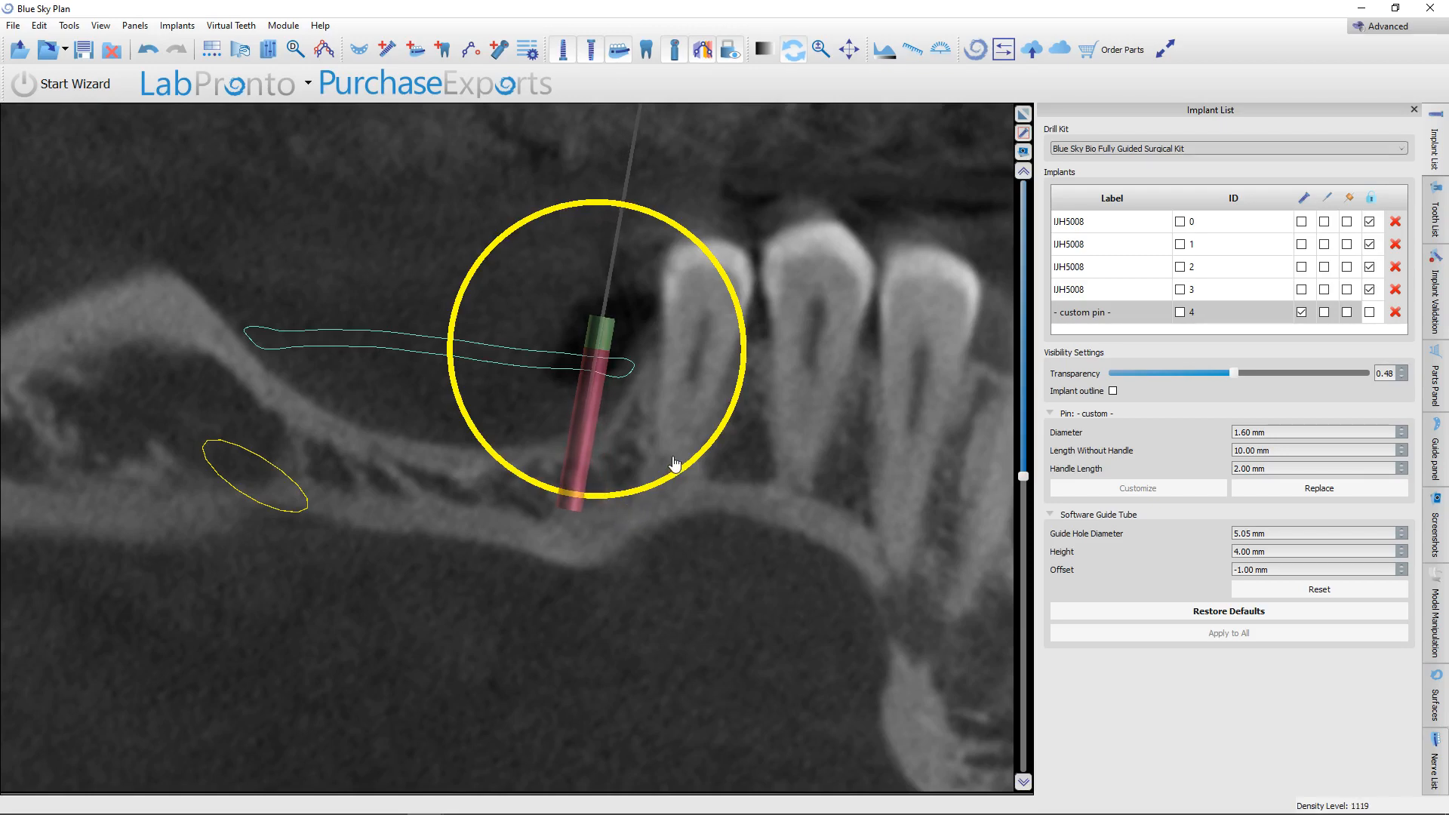
scroll(675, 463, up, 10)
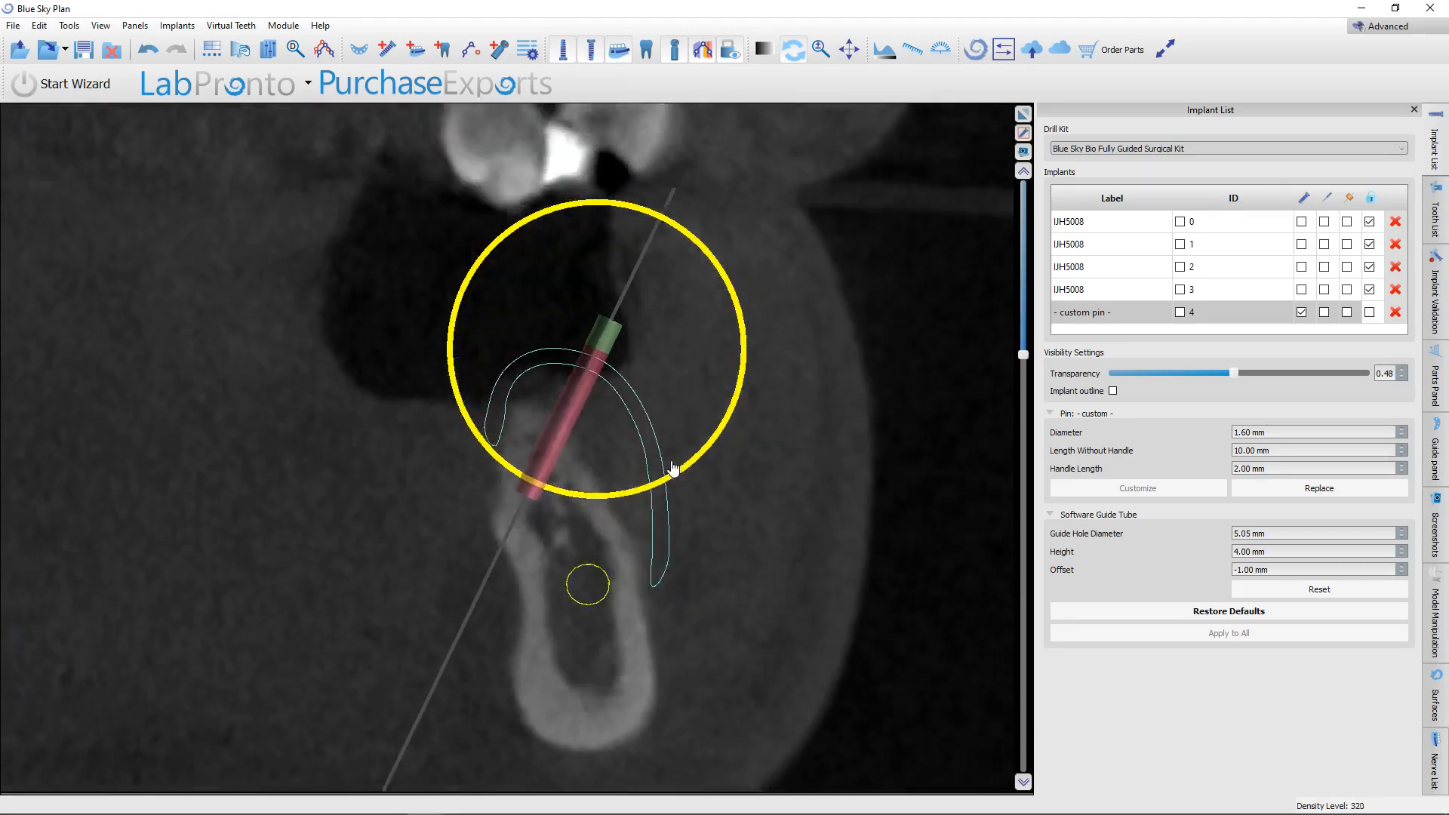
scroll(674, 468, up, 4)
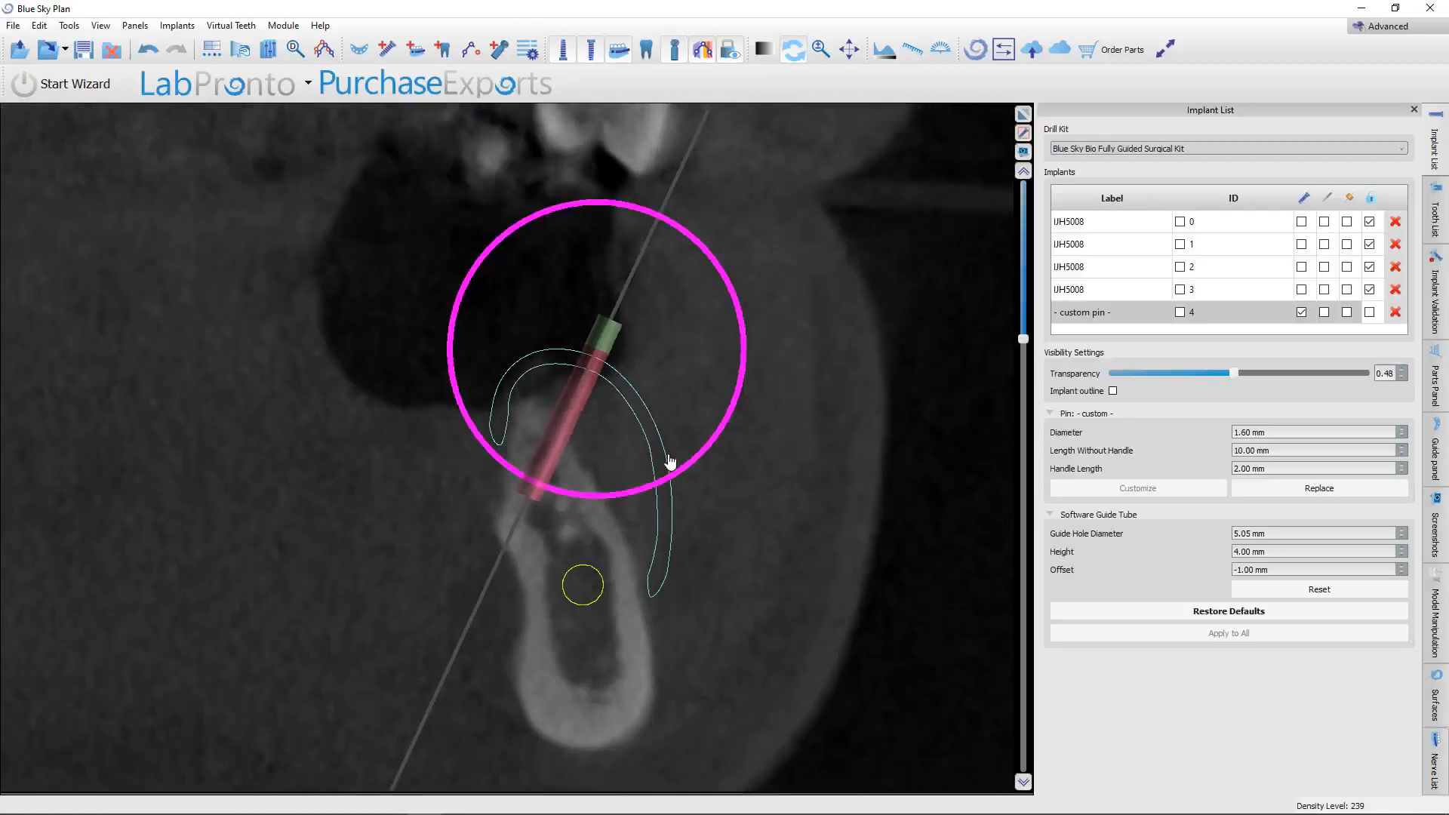
scroll(670, 462, down, 10)
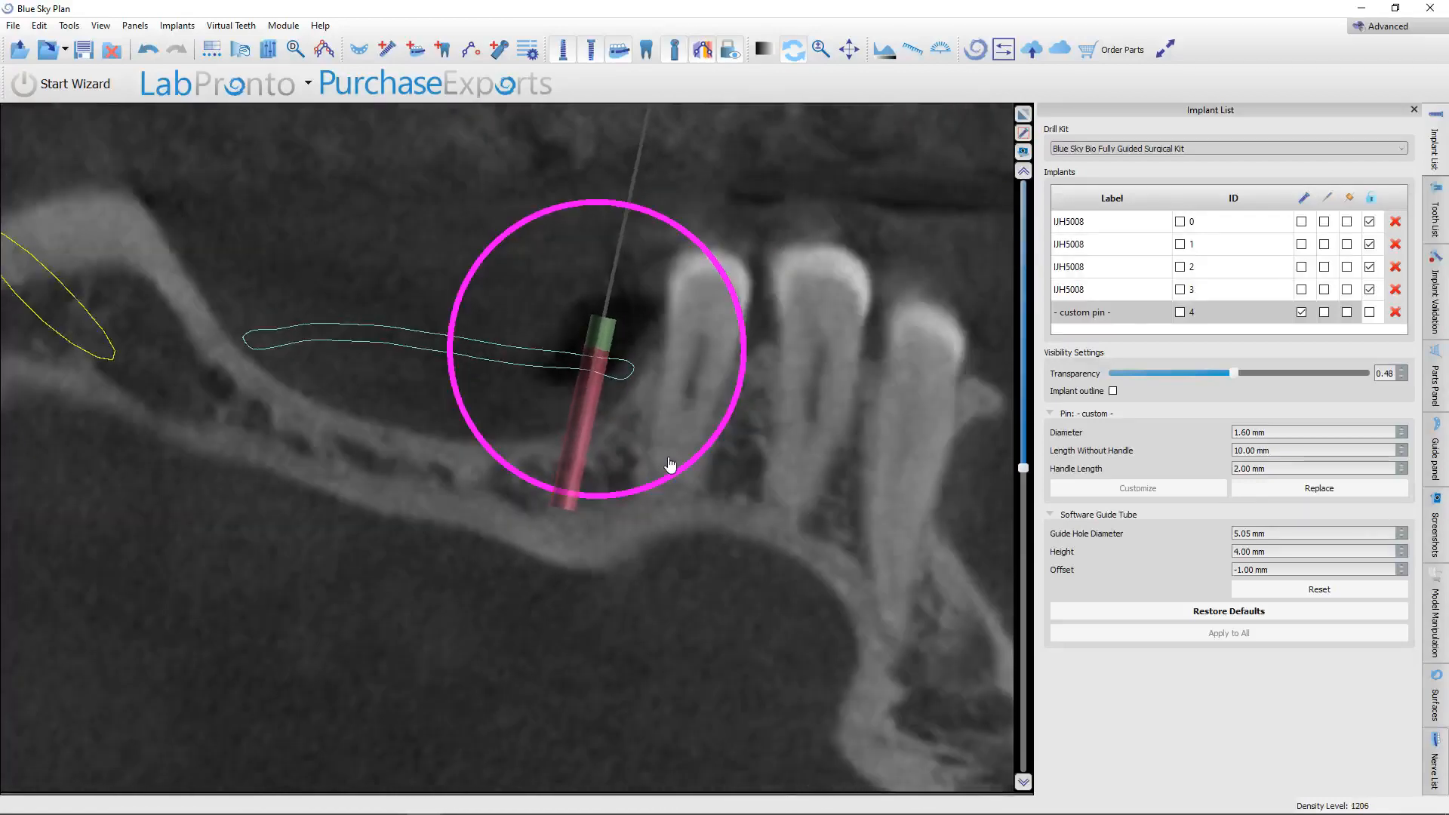
scroll(670, 464, down, 1)
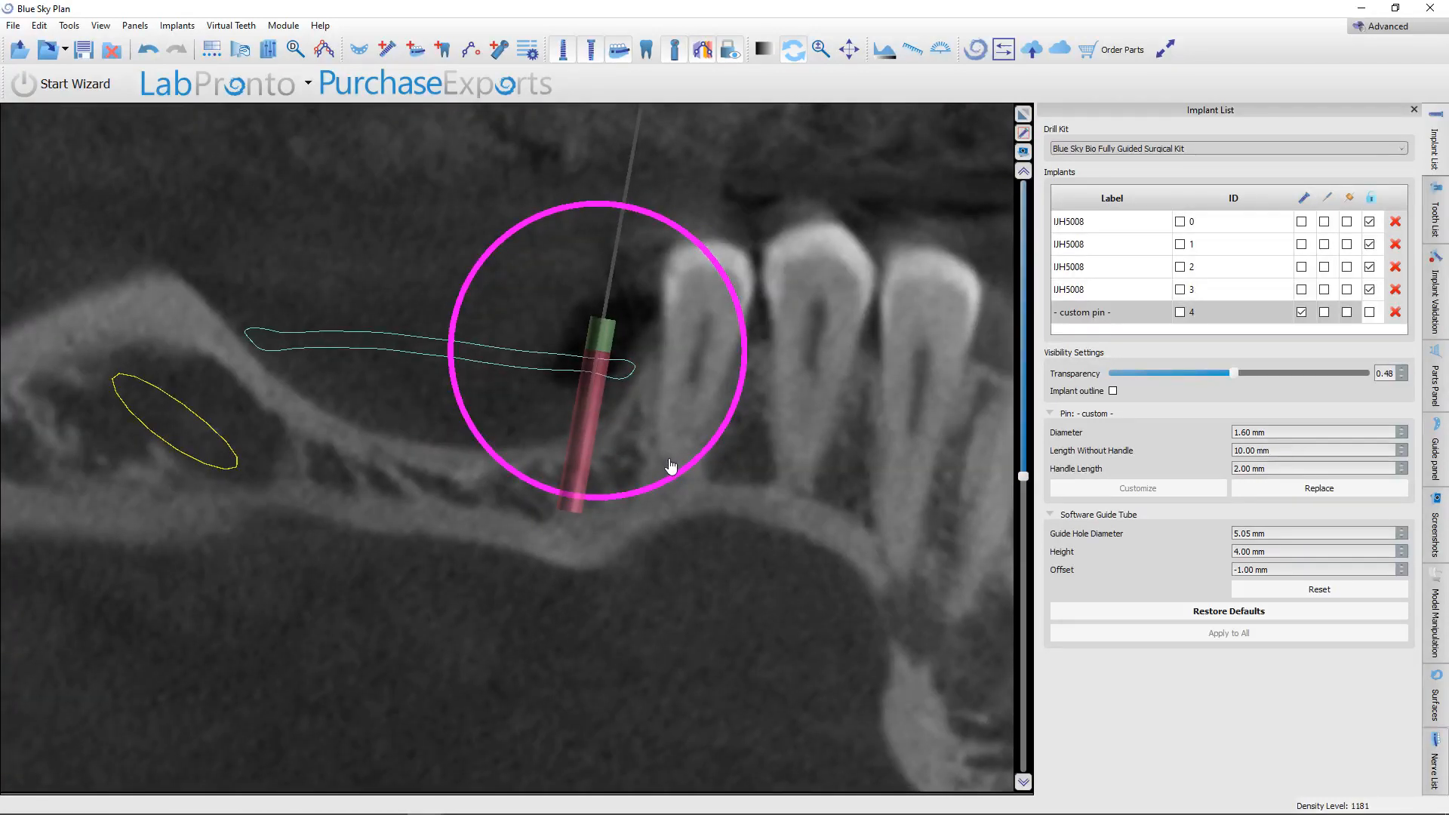
Restore the multi-view layout, inspect the pin's position on the membrane in 3D, and duplicate the custom pin.
click(1024, 113)
drag(399, 738, 274, 634)
scroll(349, 713, up, 3)
scroll(349, 713, up, 3)
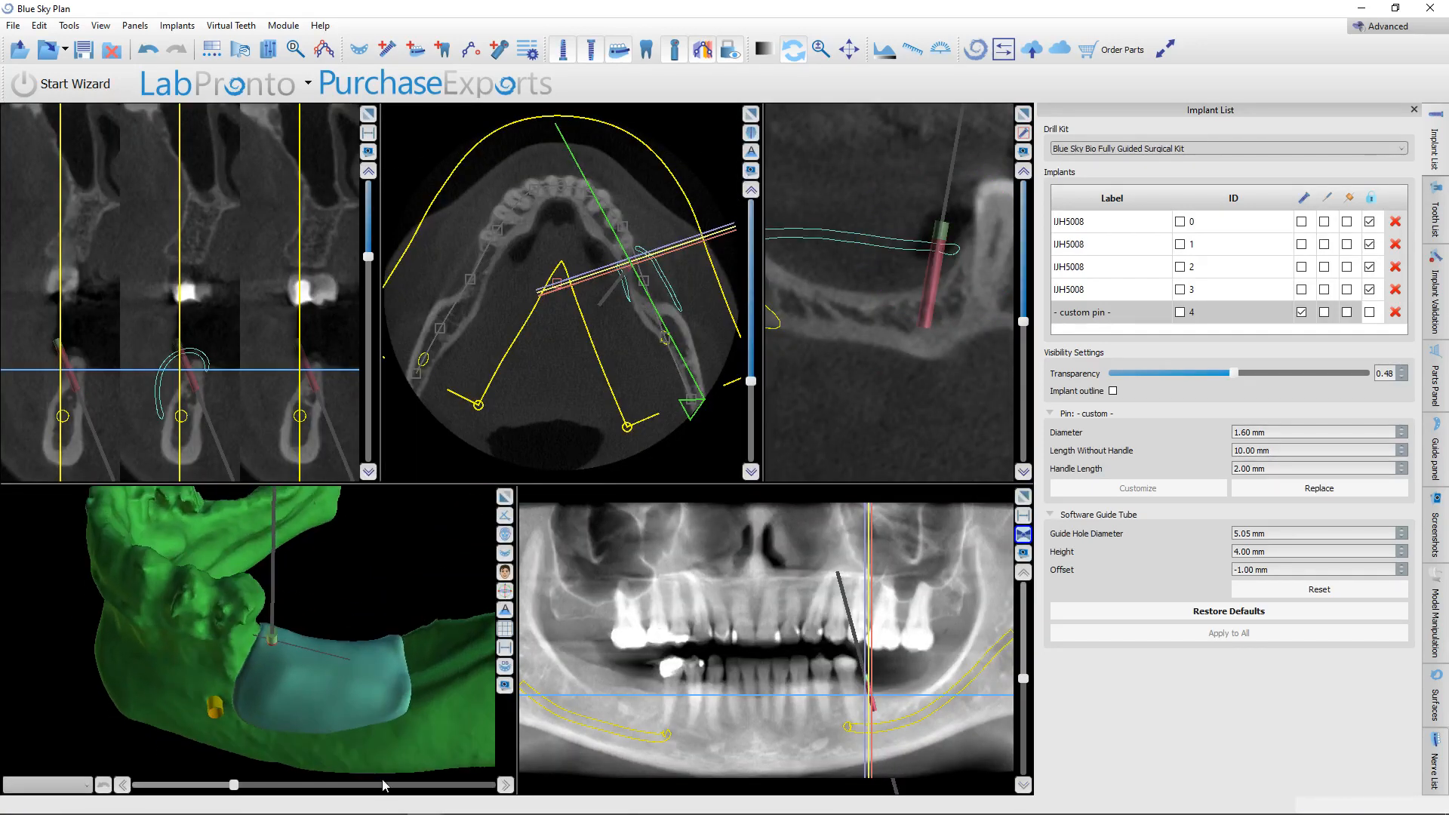
middle_drag(369, 755, 333, 697)
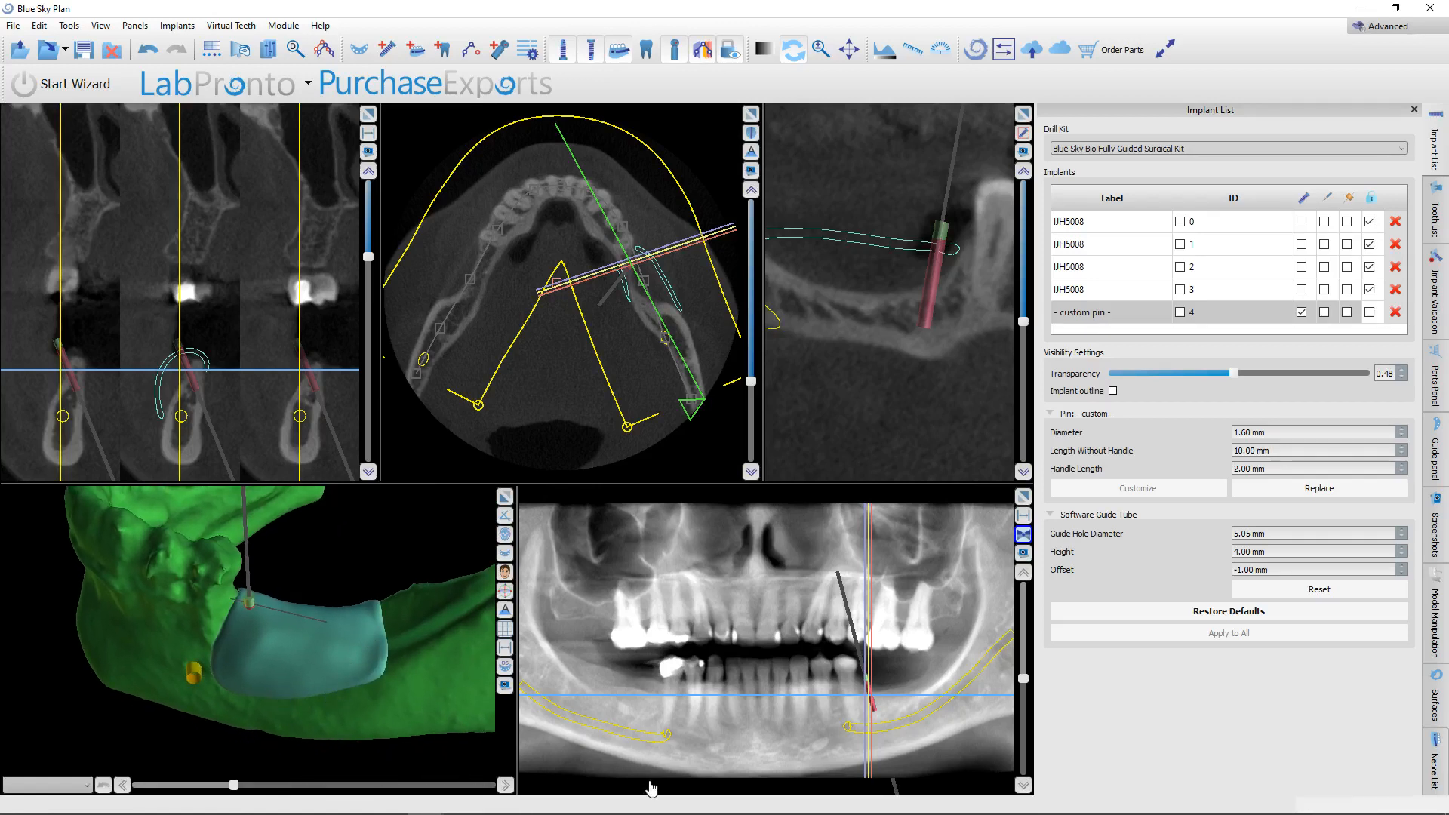
right_click(948, 244)
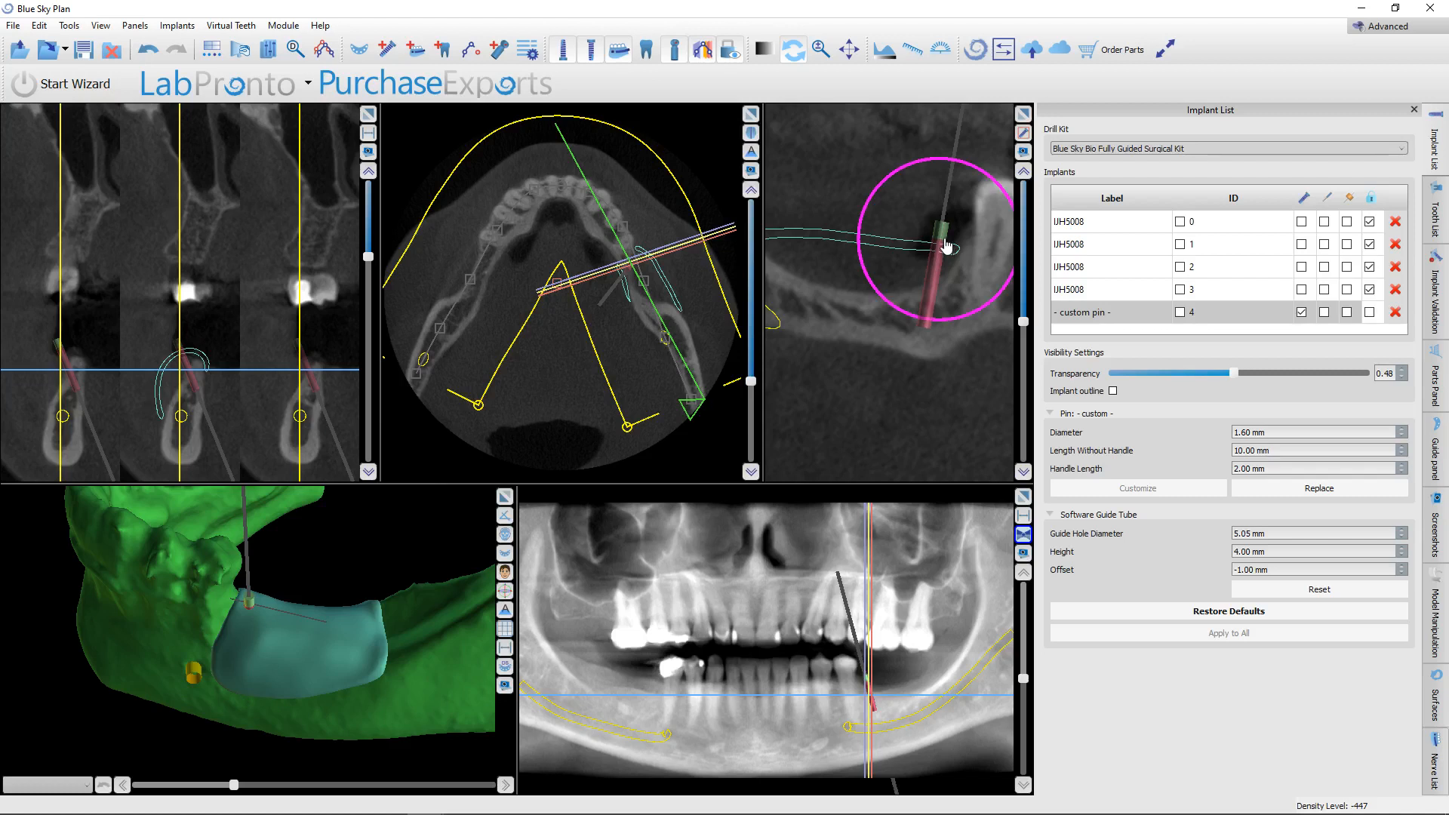
click(986, 309)
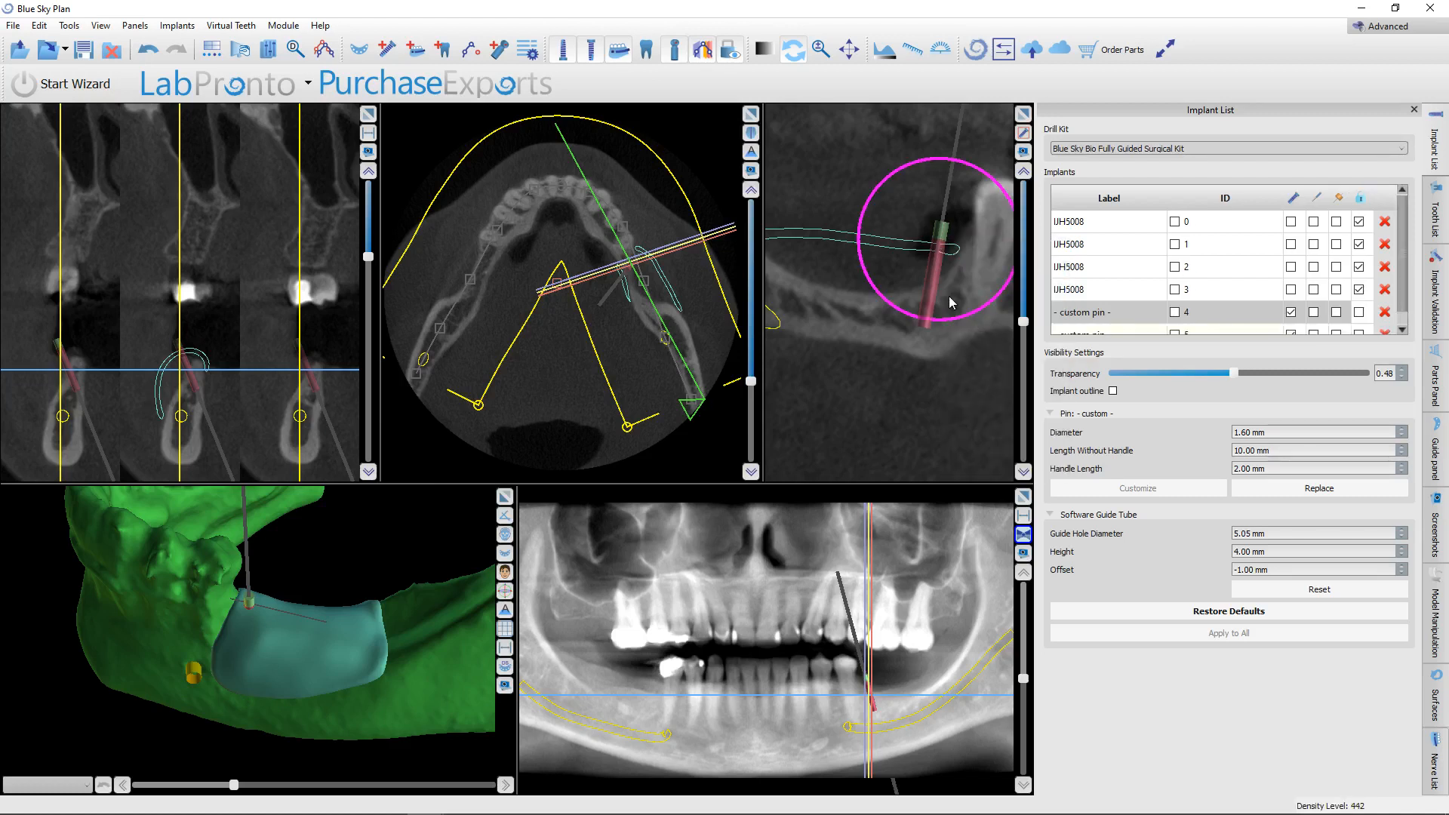
Place the duplicated pin at the posterior end of the membrane and enlarge the 3D view around it.
drag(937, 289, 779, 255)
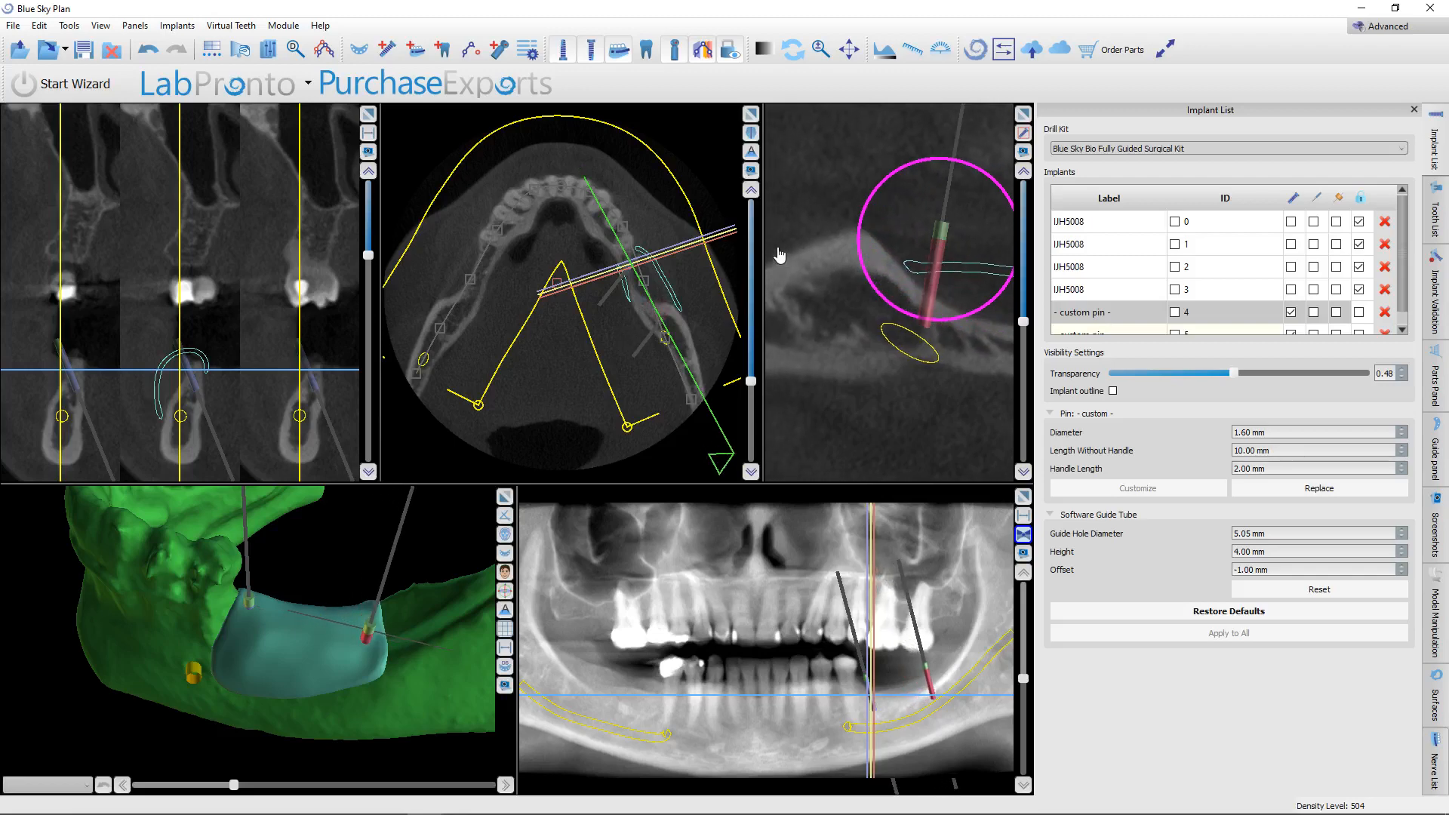
click(510, 495)
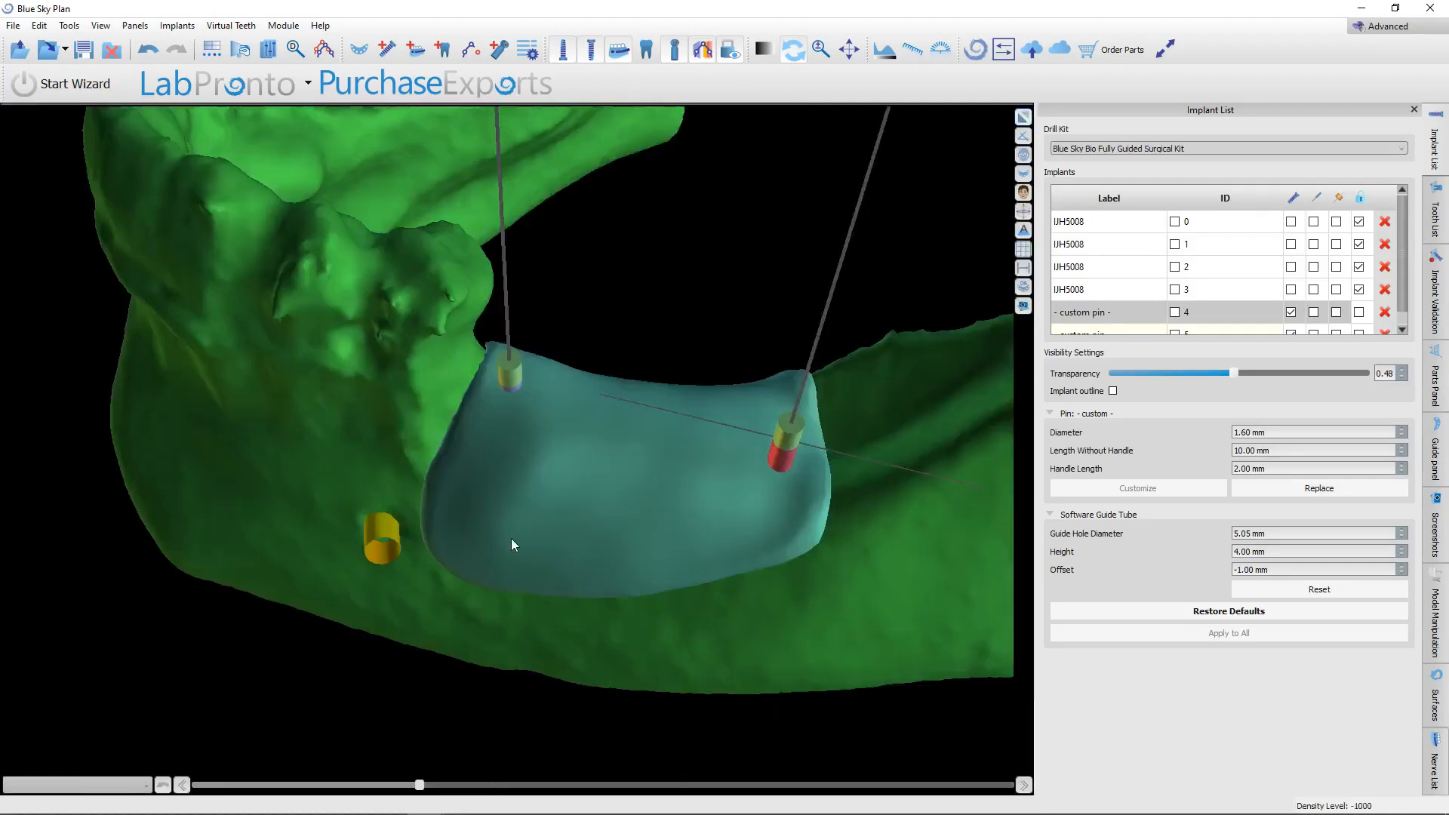
scroll(511, 543, down, 4)
drag(703, 691, 630, 596)
mouse_move(704, 400)
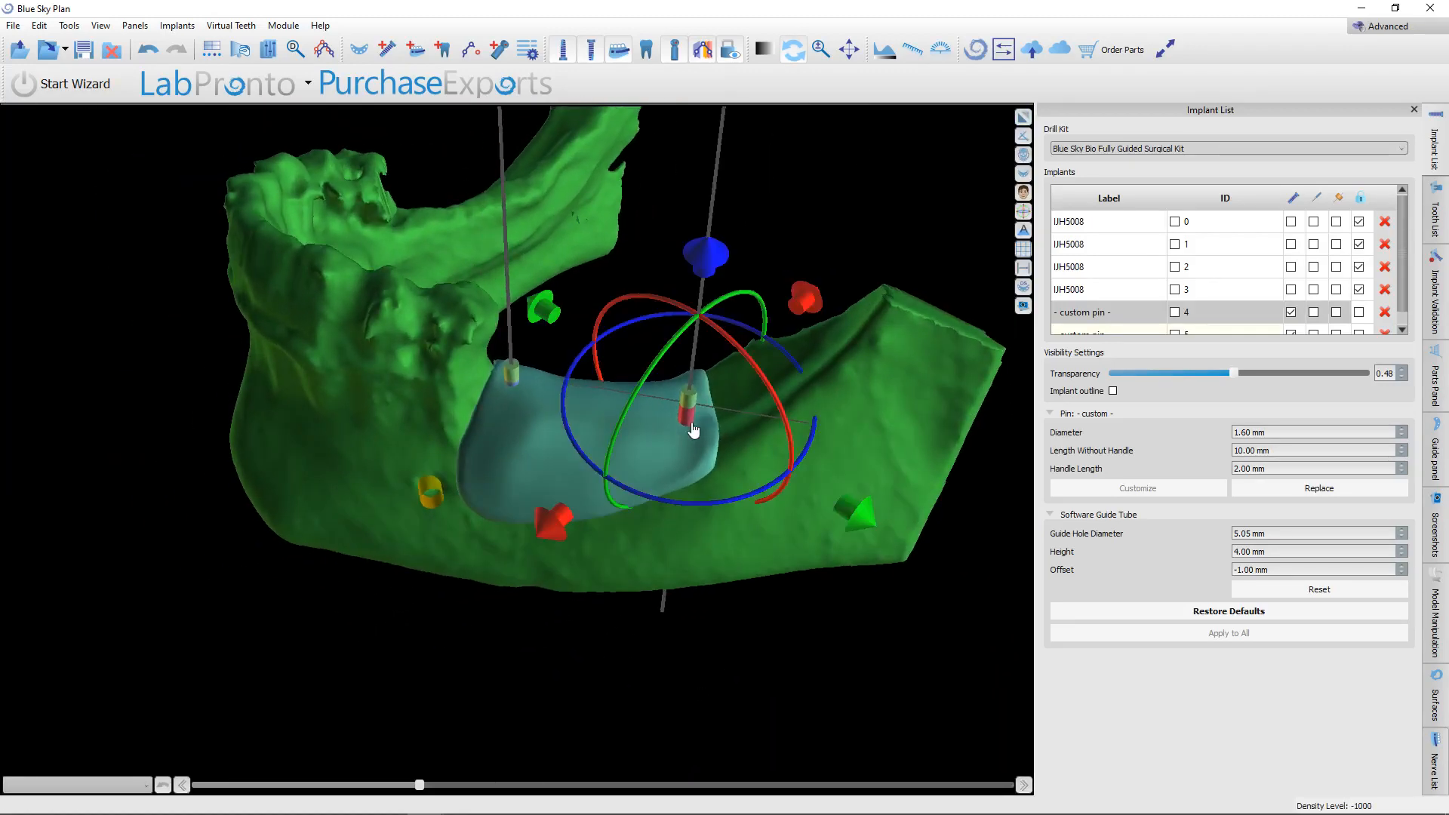
Tilt the posterior pin outward toward the cheek side of the mandible and shift it against the membrane surface.
drag(694, 513, 441, 492)
drag(766, 691, 455, 608)
drag(424, 283, 347, 381)
drag(649, 201, 621, 235)
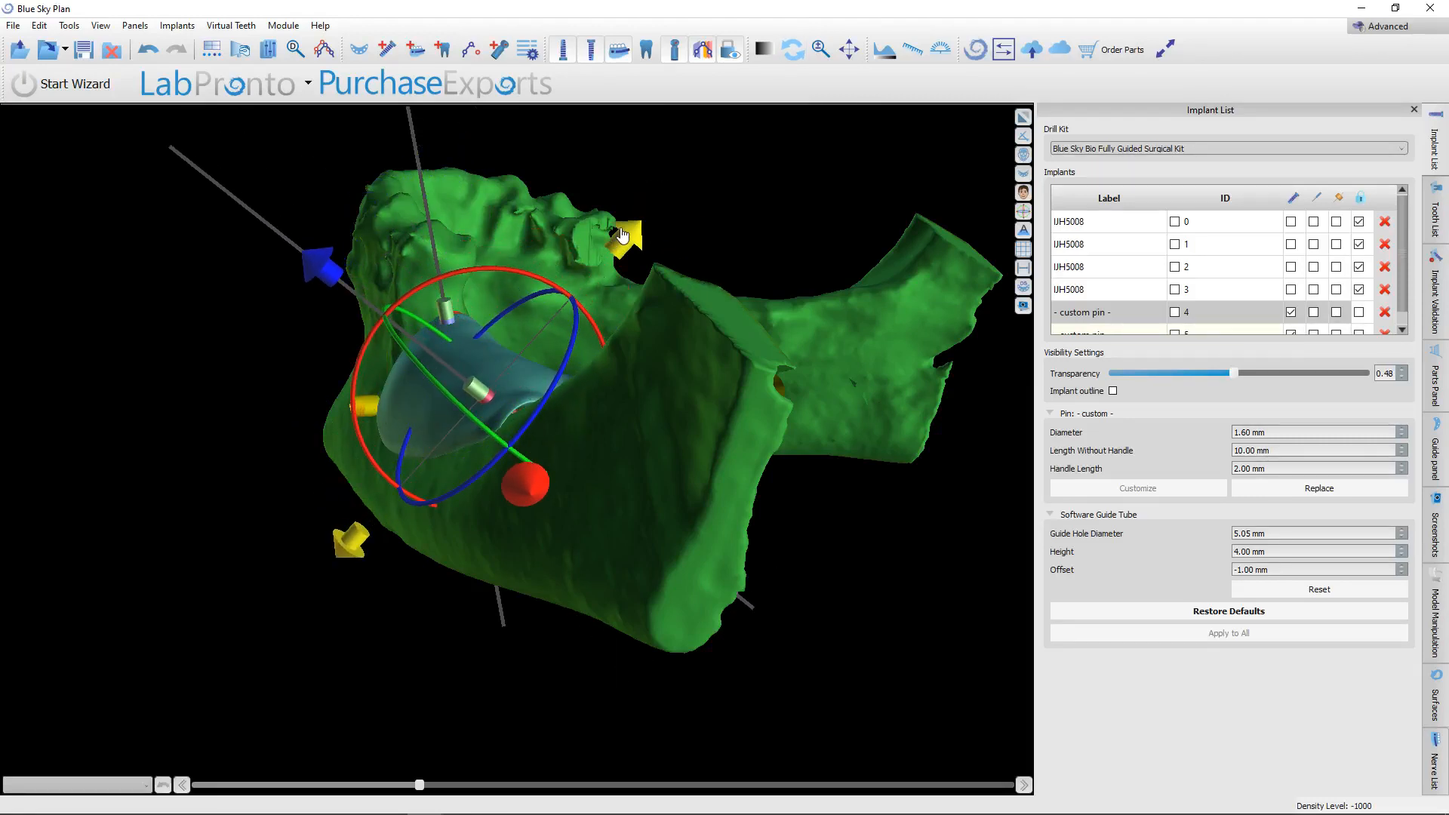
Swing the posterior pin horizontally so it enters the membrane's outer face more squarely, and check it against the front crestal pin.
drag(168, 577, 717, 587)
click(730, 418)
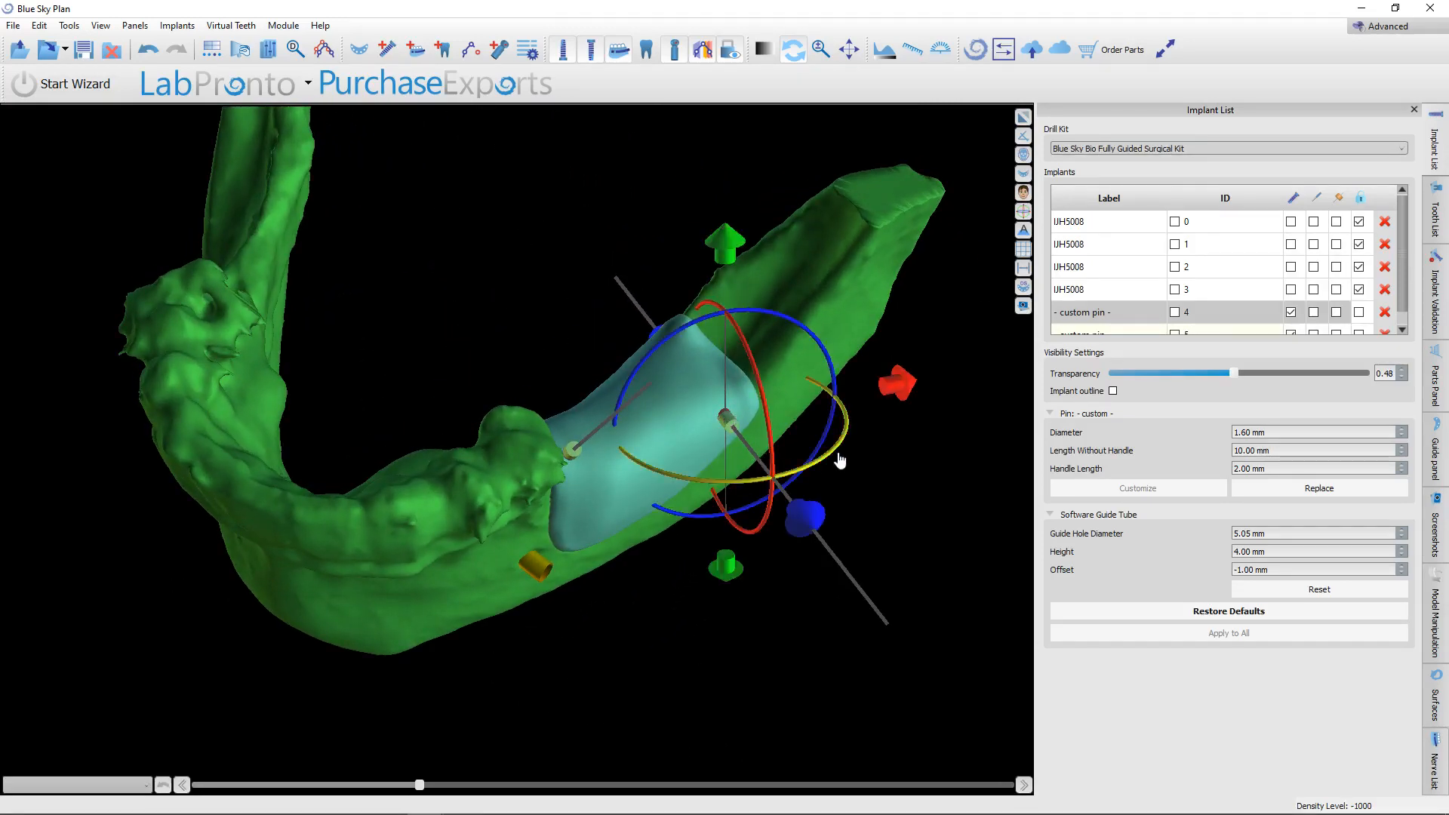
drag(842, 454, 831, 476)
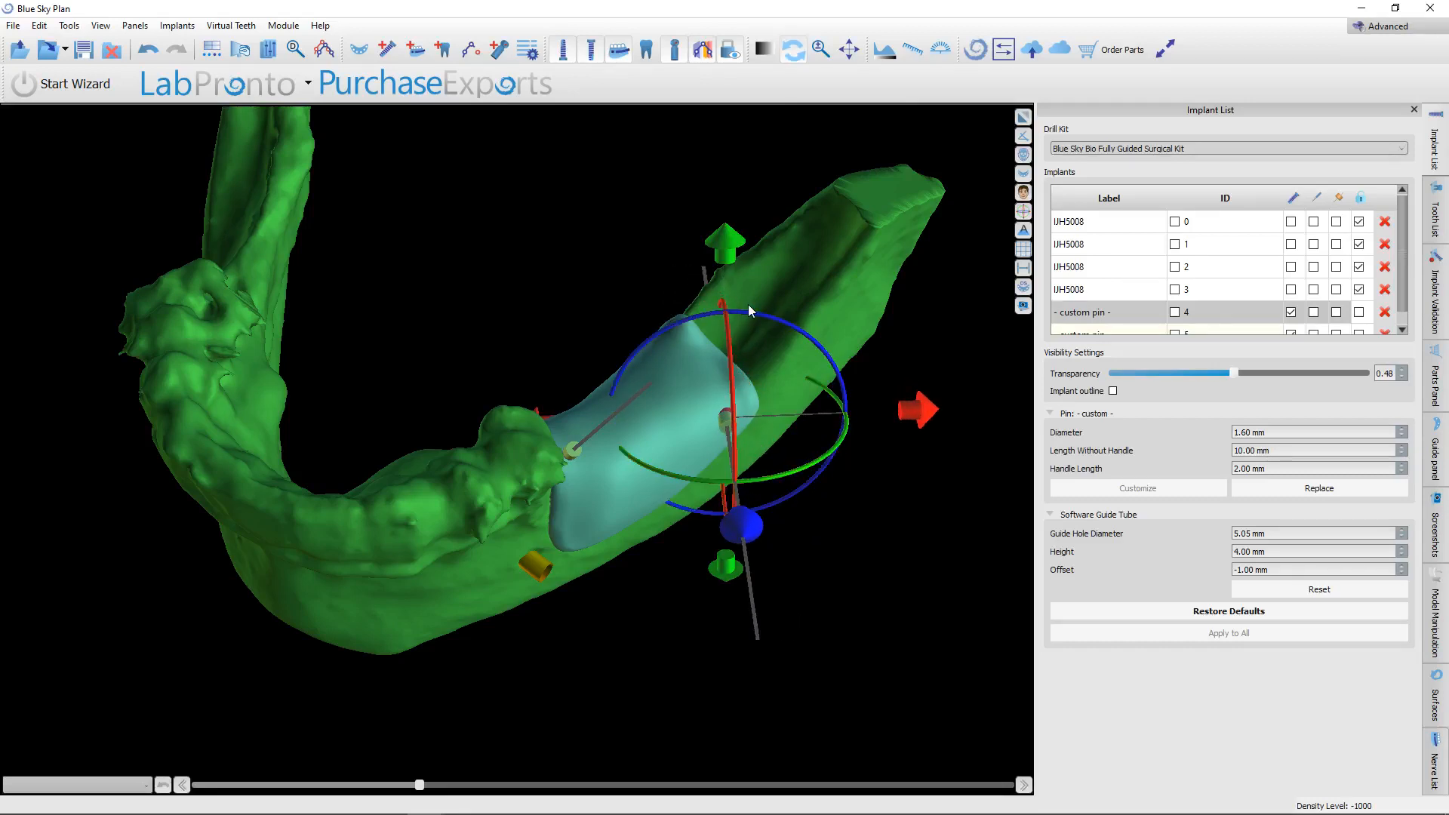
drag(639, 701, 604, 401)
click(574, 435)
drag(375, 482, 451, 710)
drag(604, 473, 795, 563)
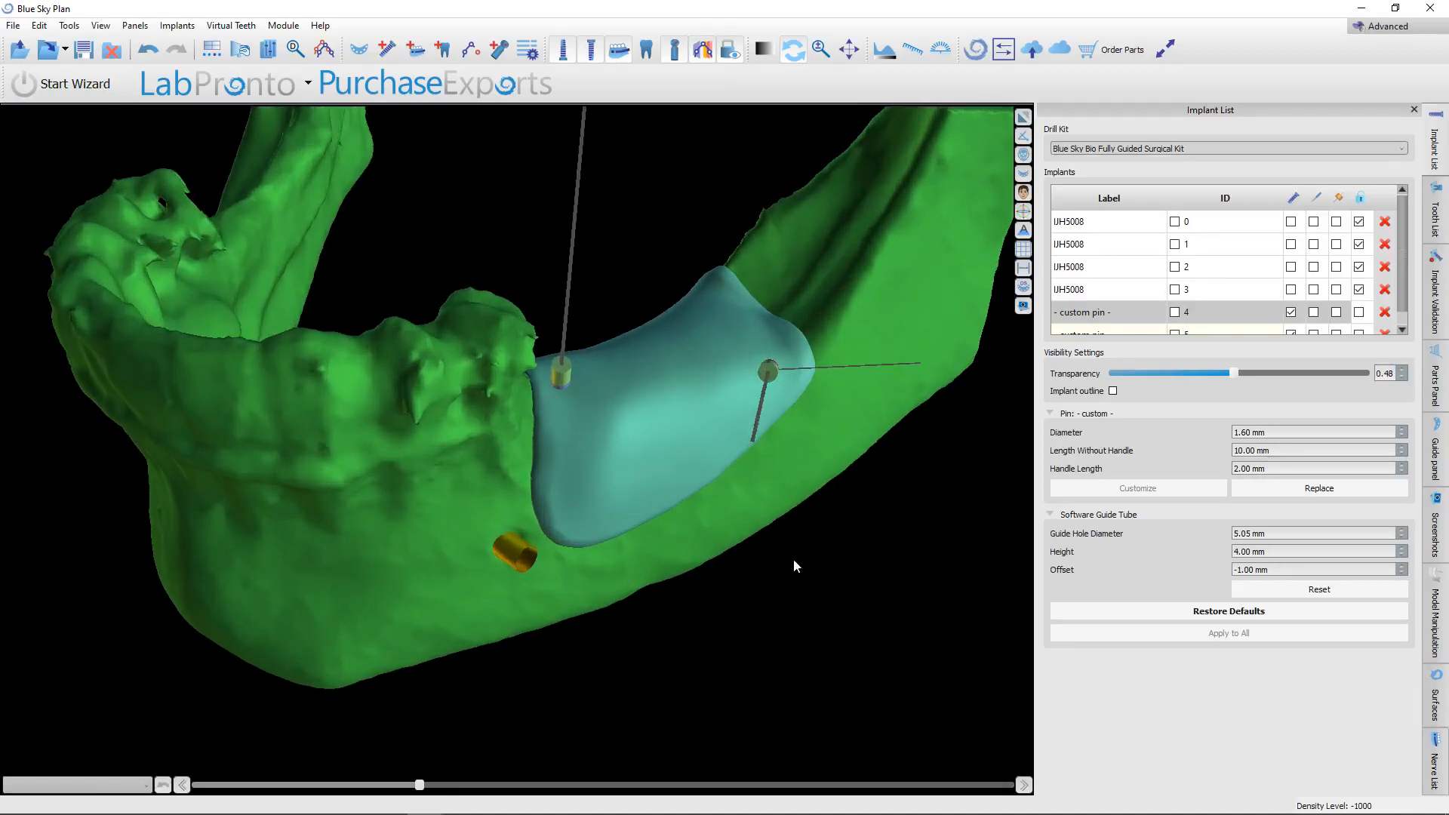
Tilt the posterior pin's tip upward in the enlarged cross-section so it passes above the nerve canal, and restore the multi-view layout.
click(1028, 118)
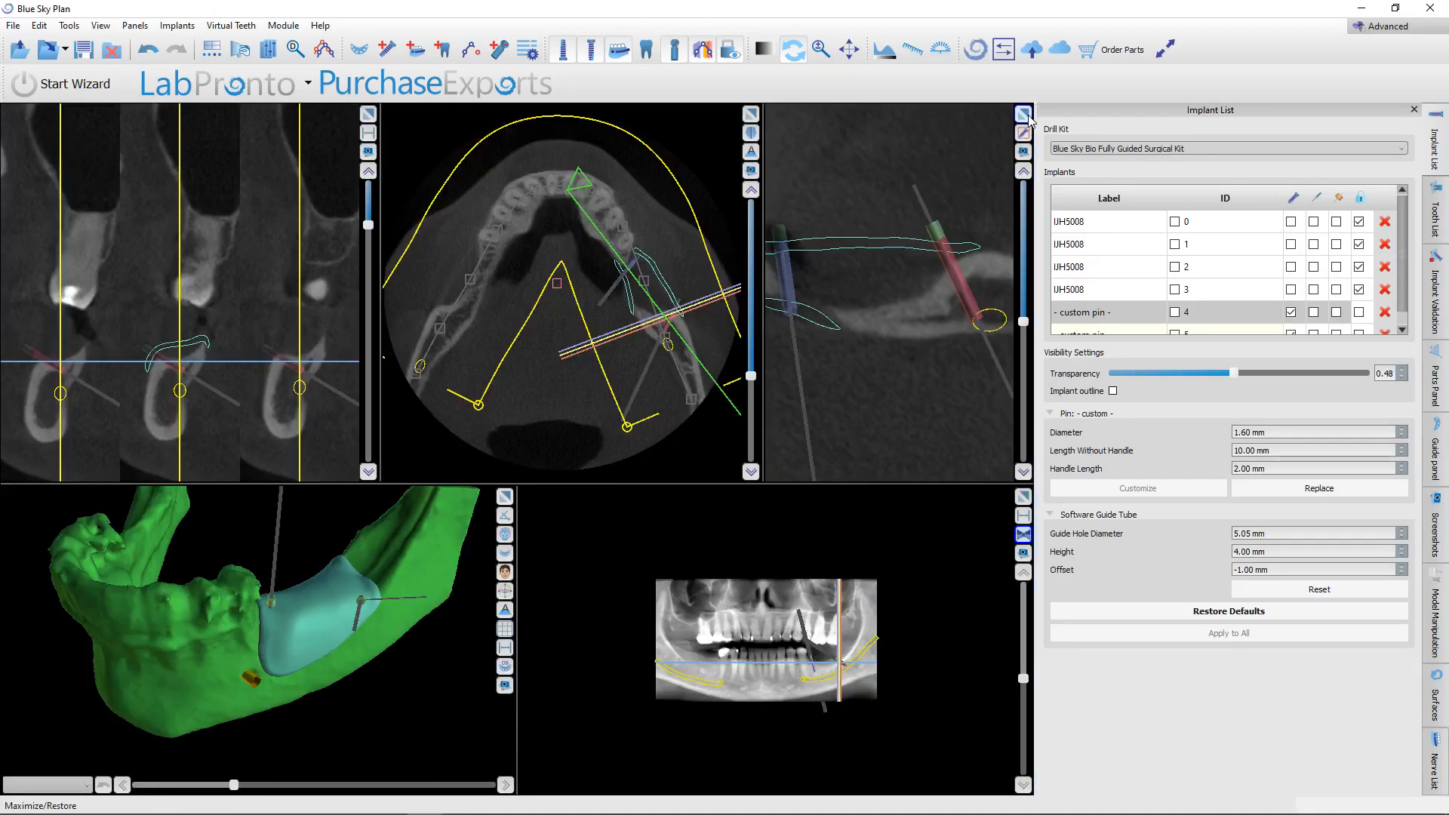
click(1028, 116)
scroll(785, 411, up, 10)
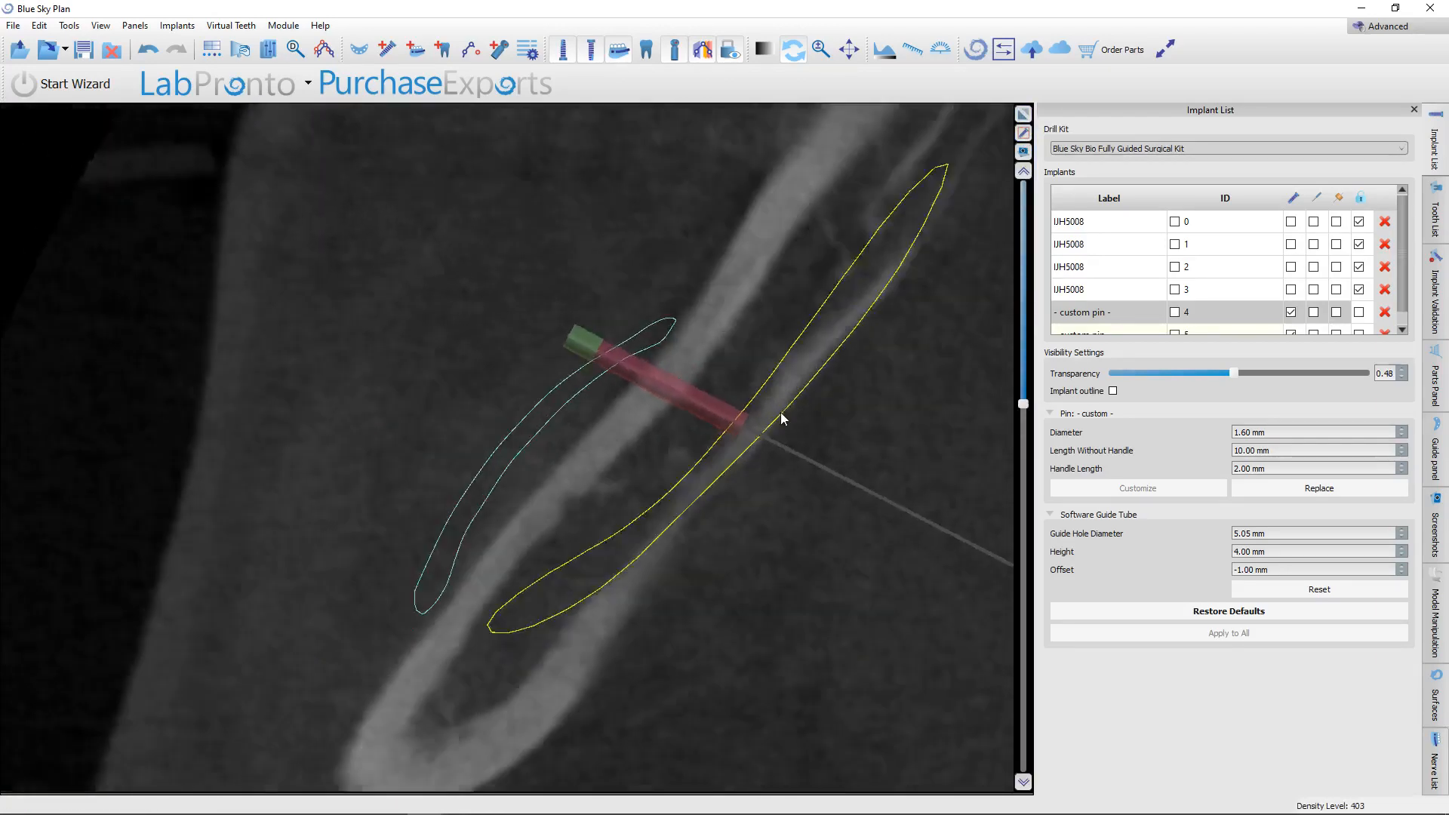
scroll(781, 418, up, 10)
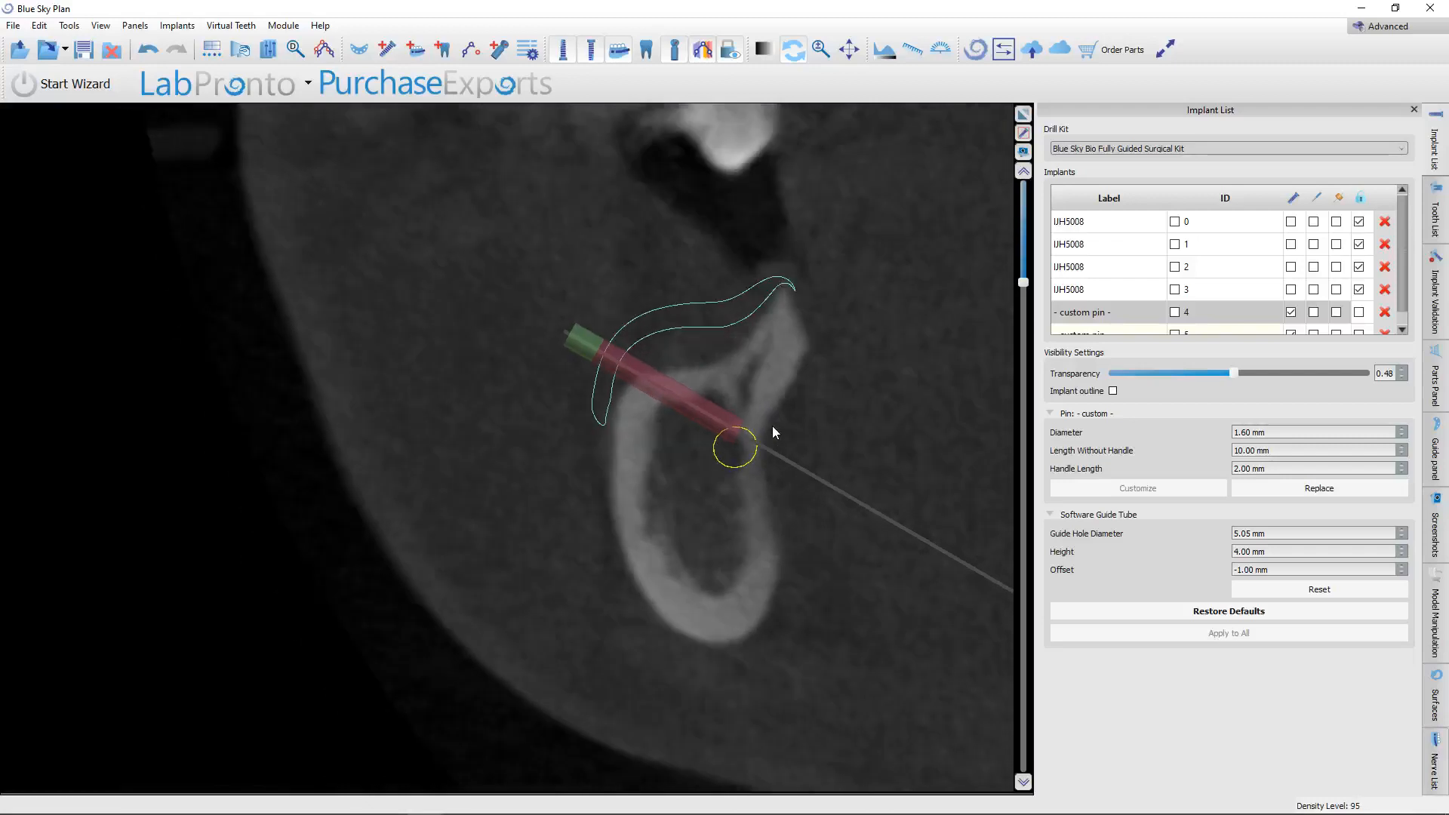
scroll(773, 431, up, 1)
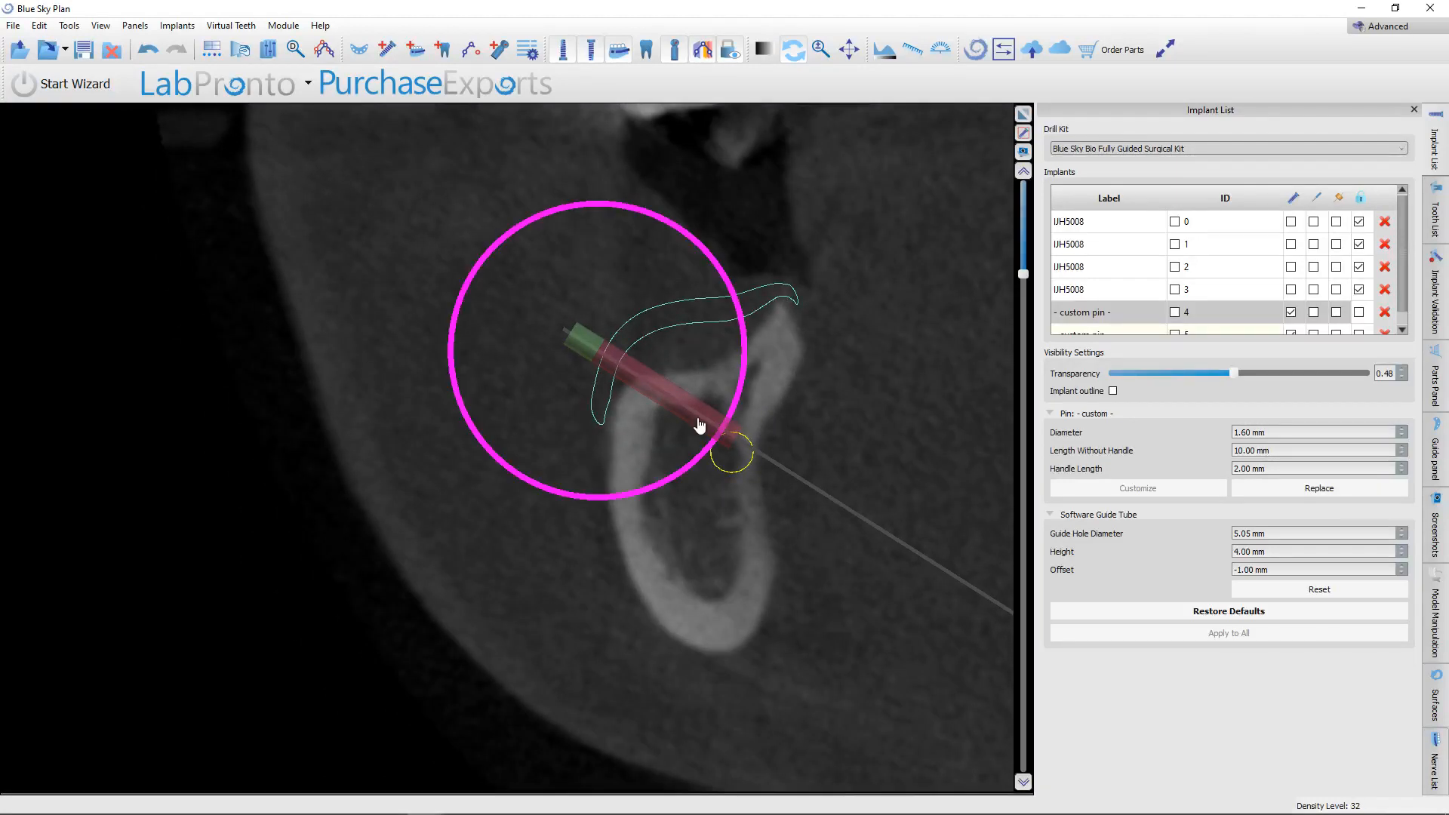
scroll(748, 381, down, 15)
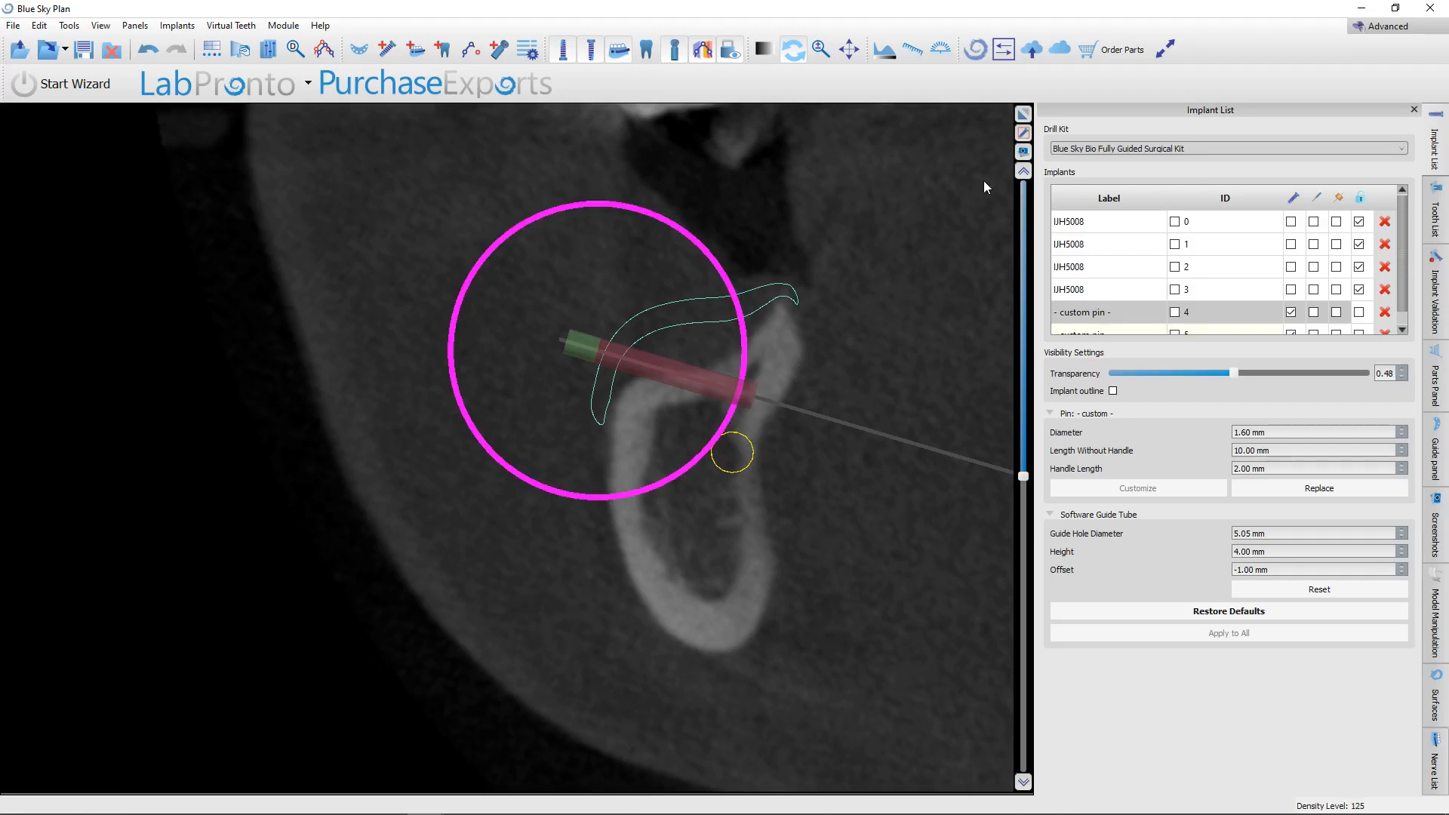
click(1024, 113)
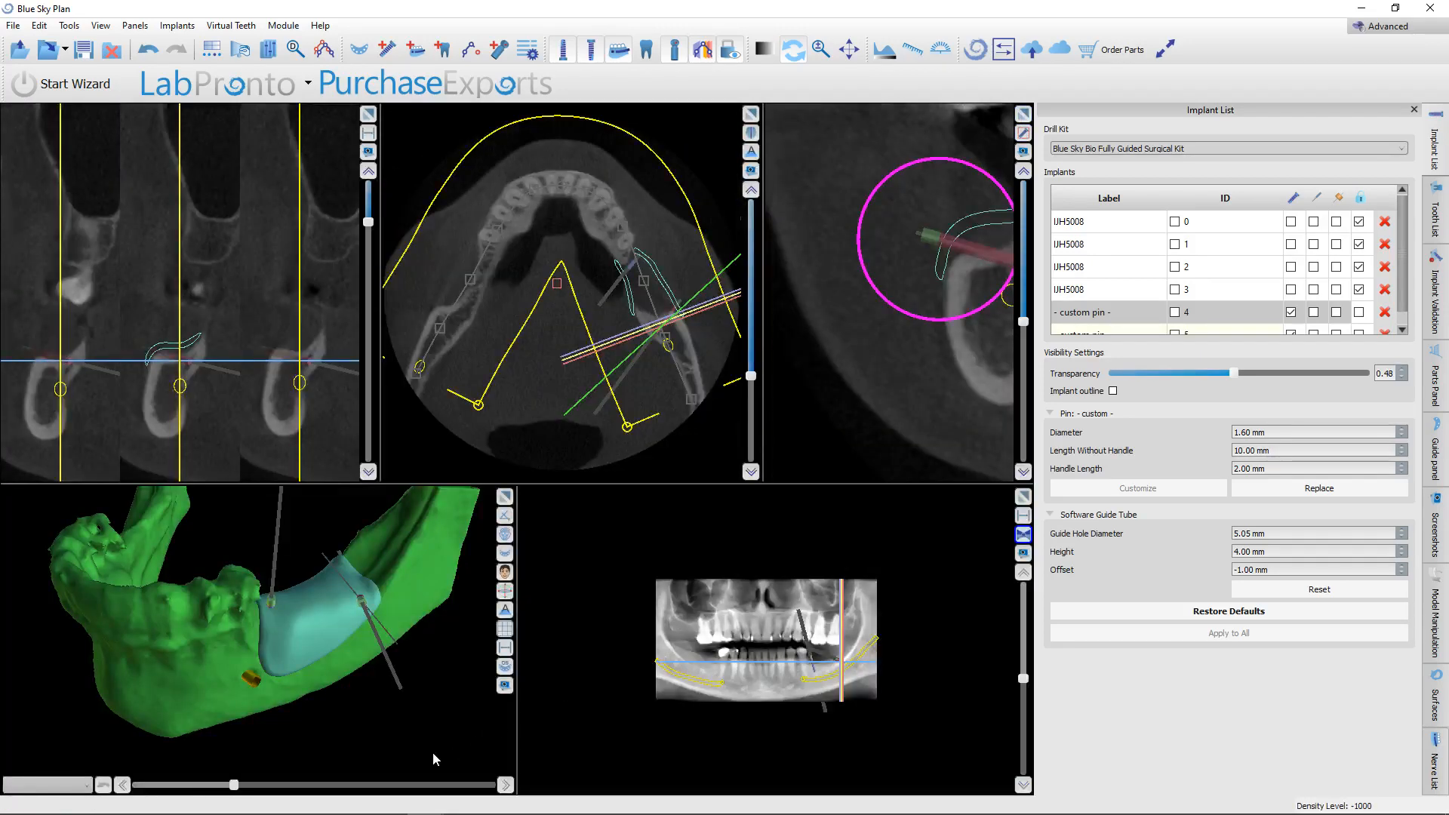
Duplicate the front crestal pin and move the copy to the lower front area of the membrane's outer face.
drag(436, 760, 392, 713)
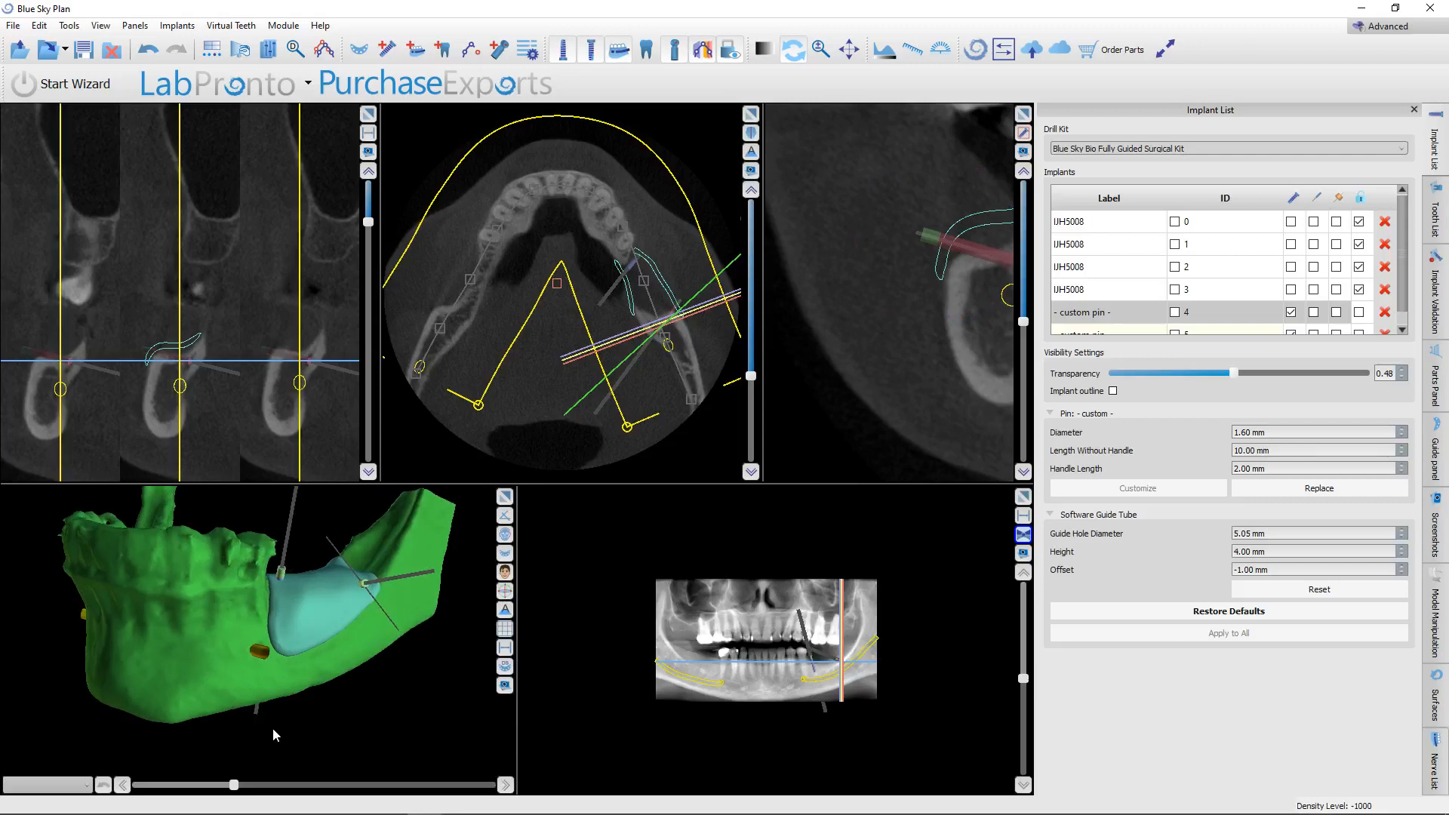
drag(275, 735, 275, 694)
click(273, 583)
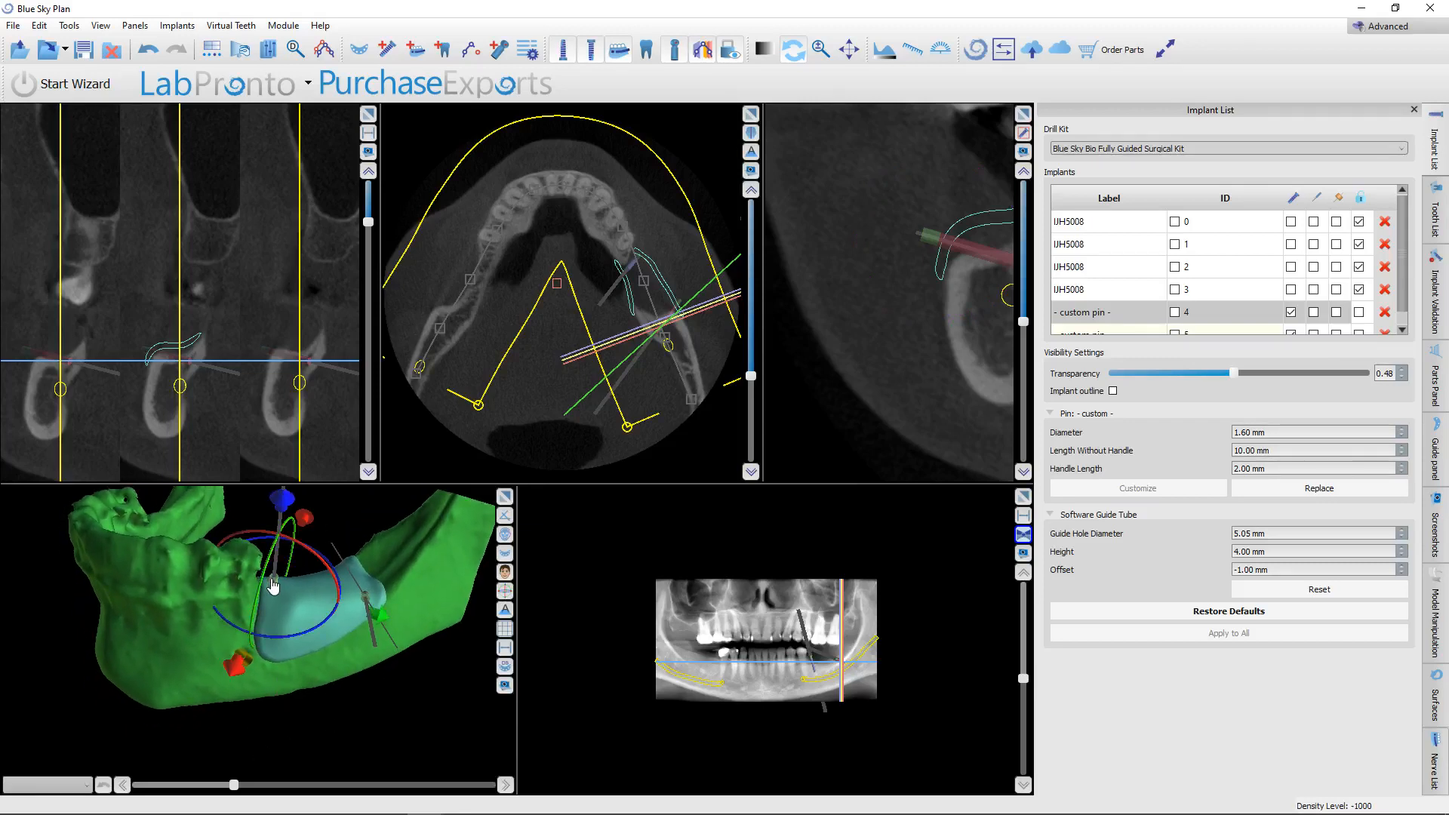
right_click(274, 586)
click(332, 414)
drag(279, 604, 295, 639)
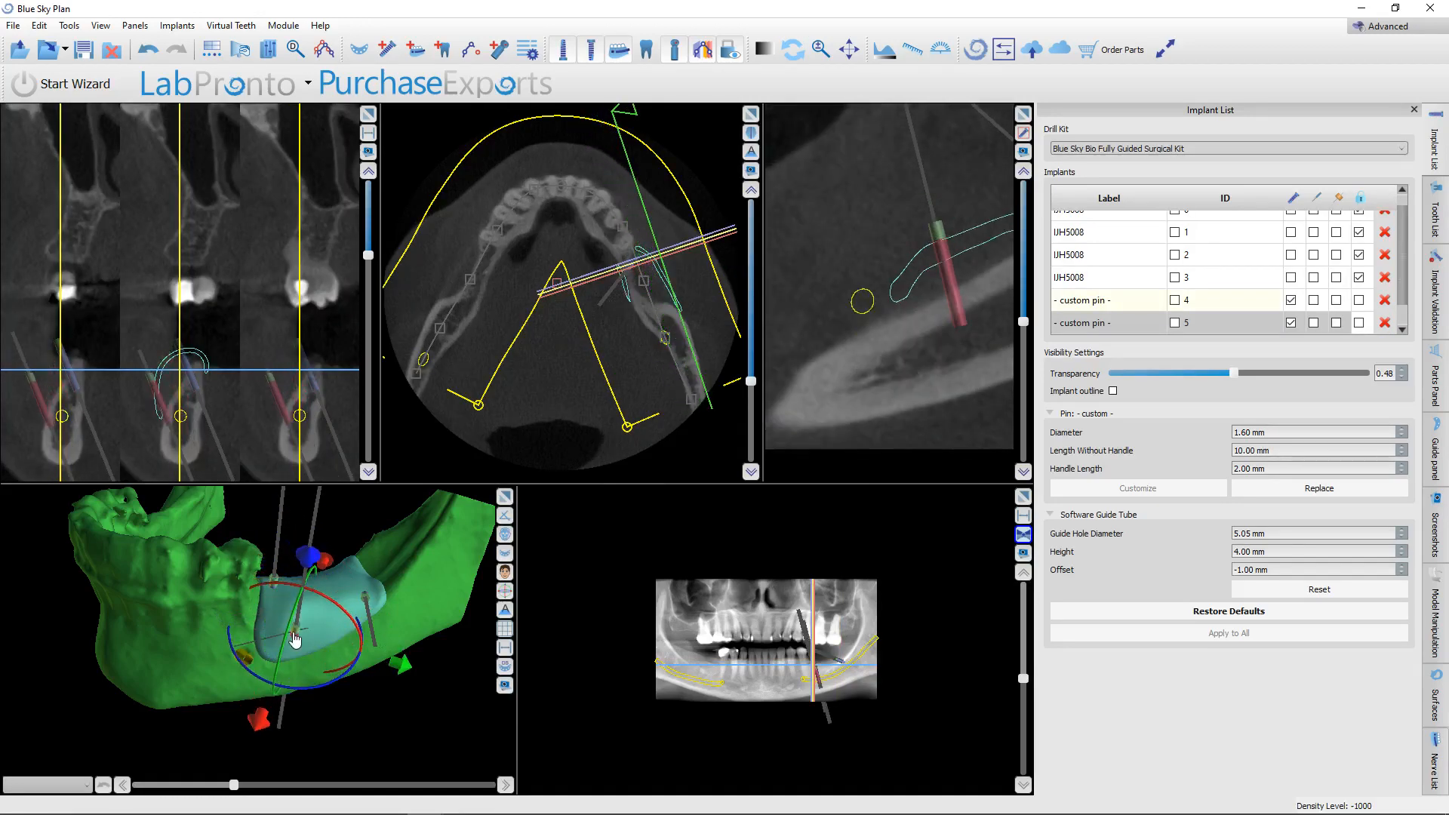
Rotate the lower front pin in the enlarged 3D view so it enters the membrane from the outer side.
click(504, 499)
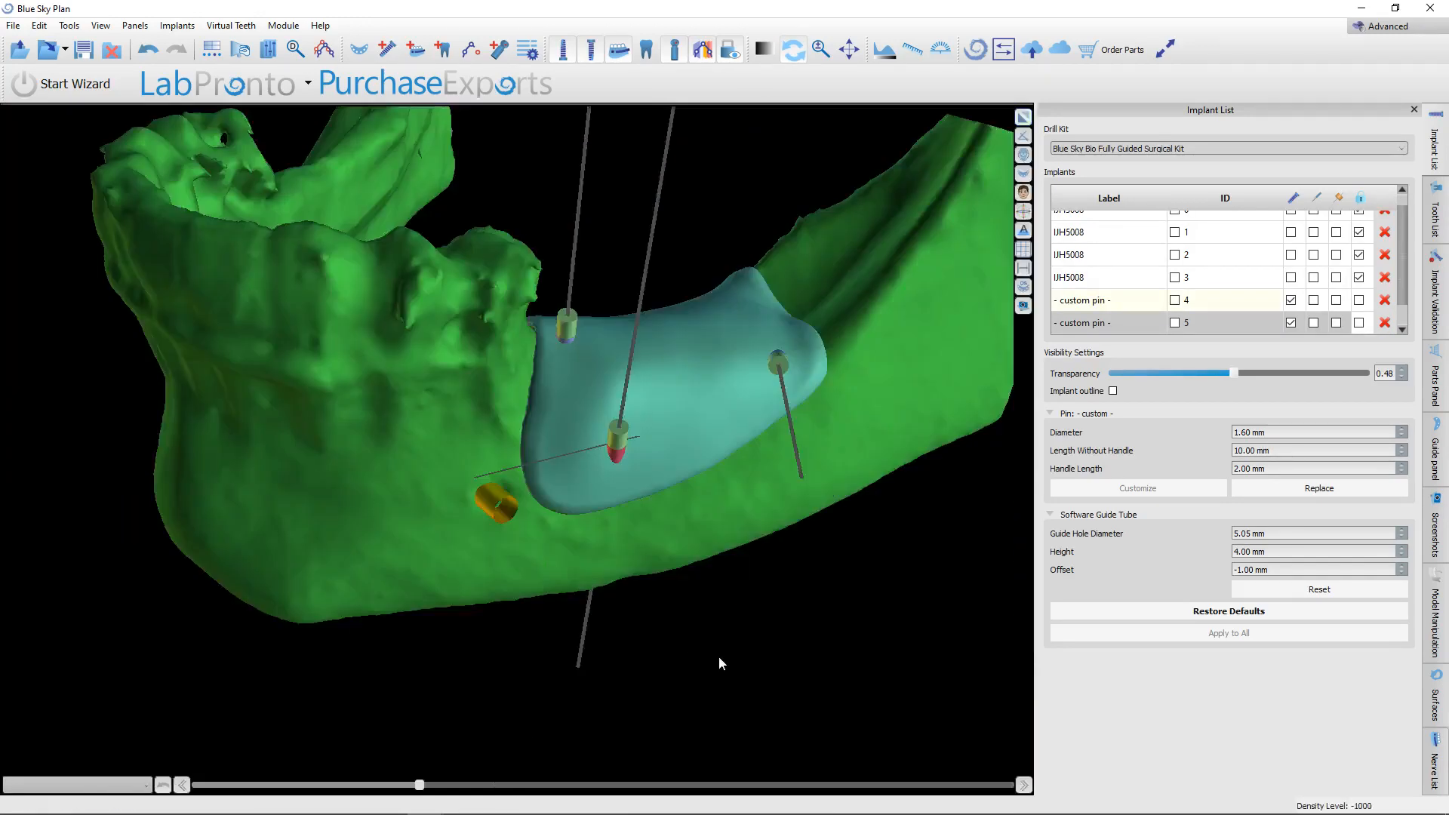
drag(719, 655, 406, 553)
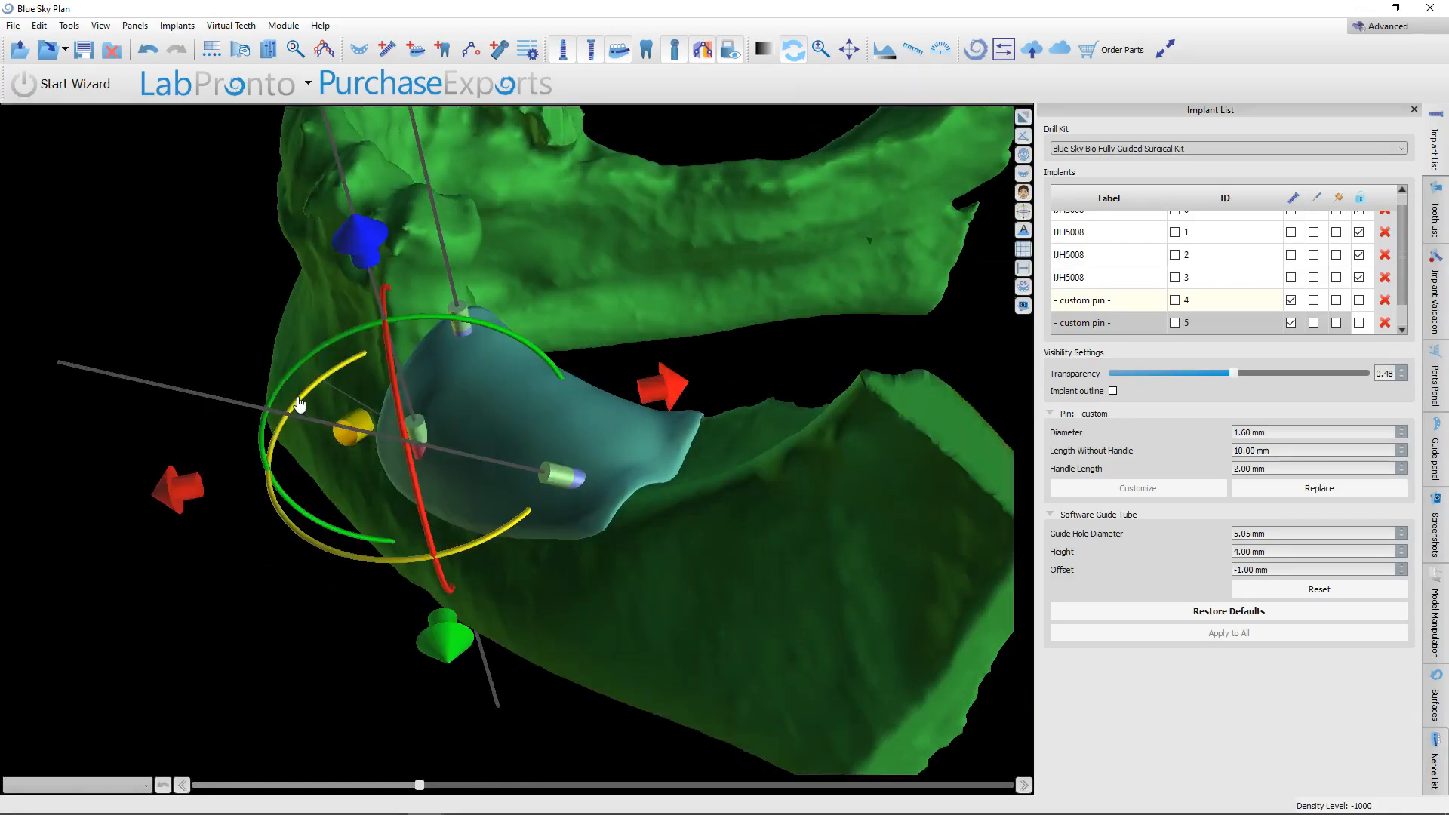
drag(318, 353, 173, 520)
drag(212, 711, 580, 782)
mouse_move(533, 501)
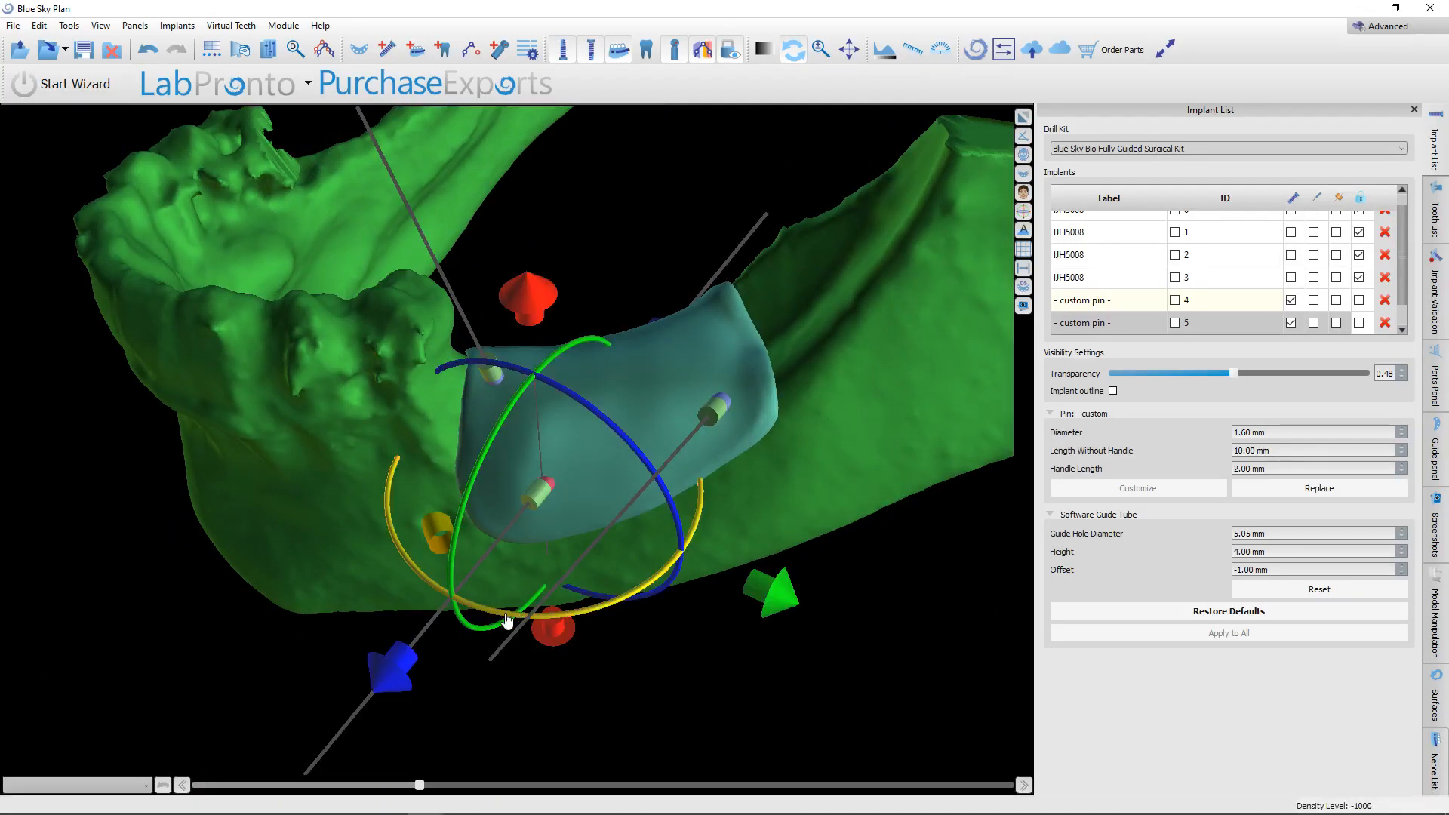
drag(401, 559, 469, 583)
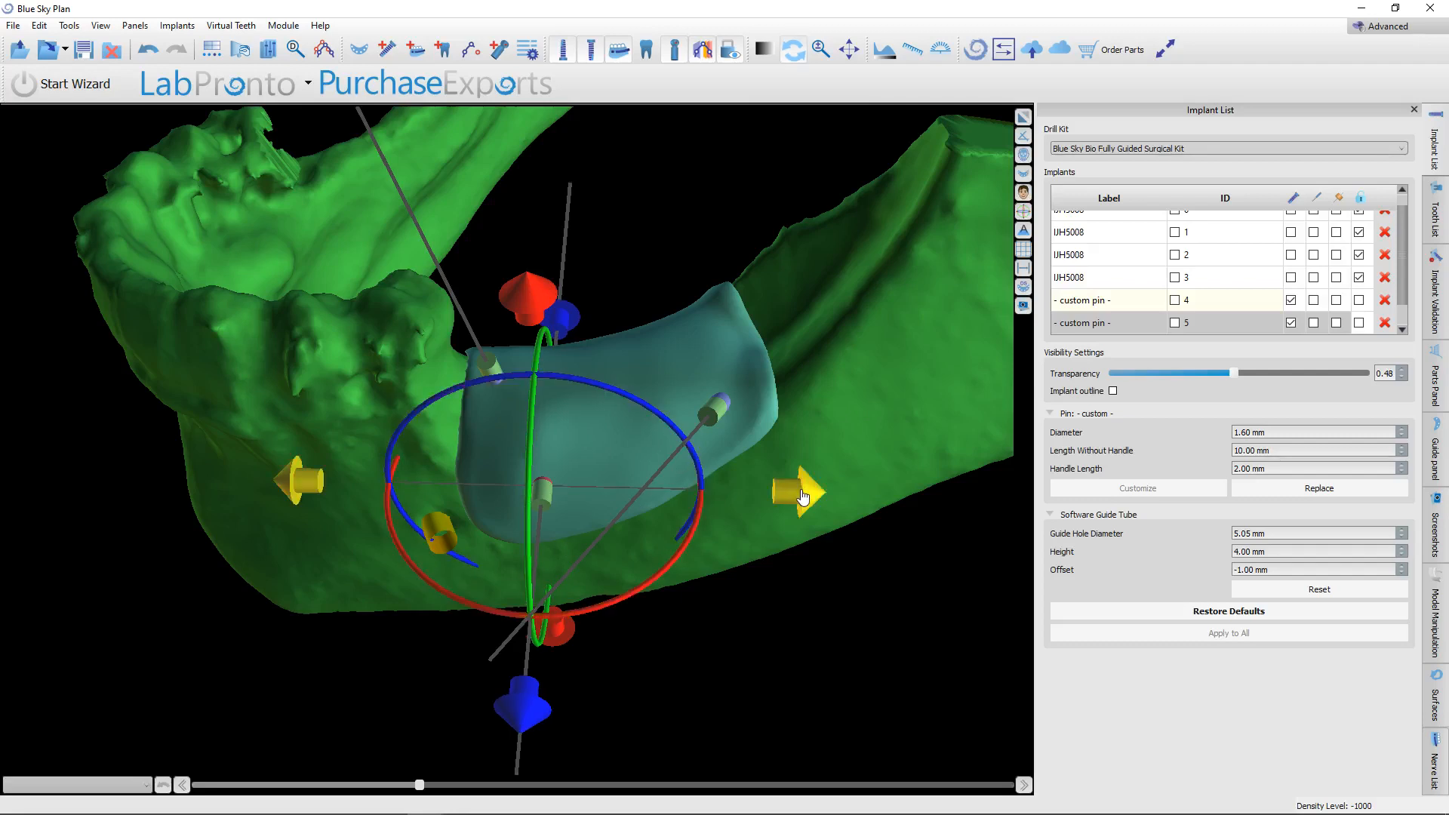
Shift the lower front pin sideways and down toward the membrane's lower edge.
drag(800, 492, 790, 492)
scroll(767, 585, down, 1)
drag(768, 585, 531, 535)
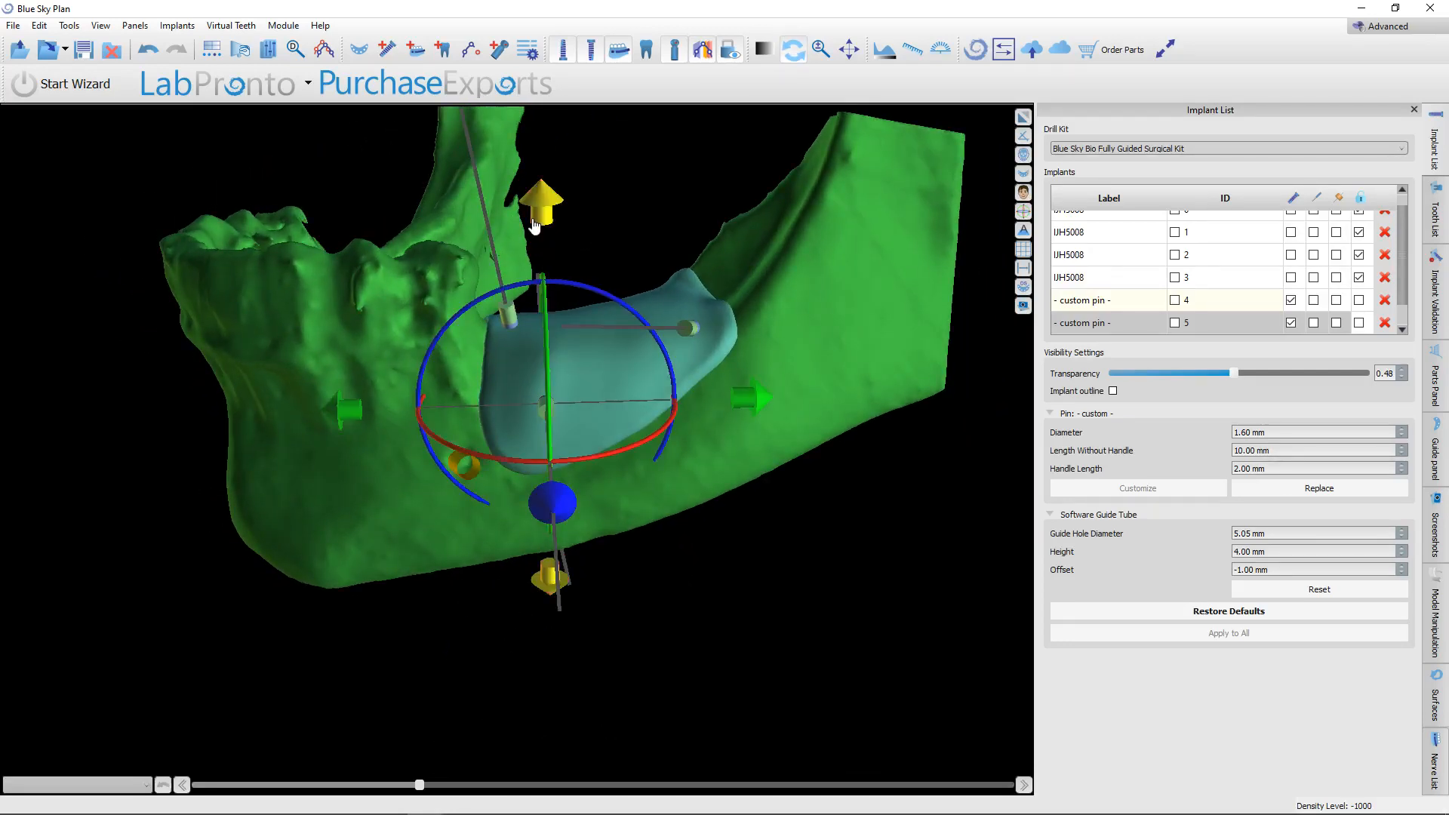
drag(551, 218, 541, 267)
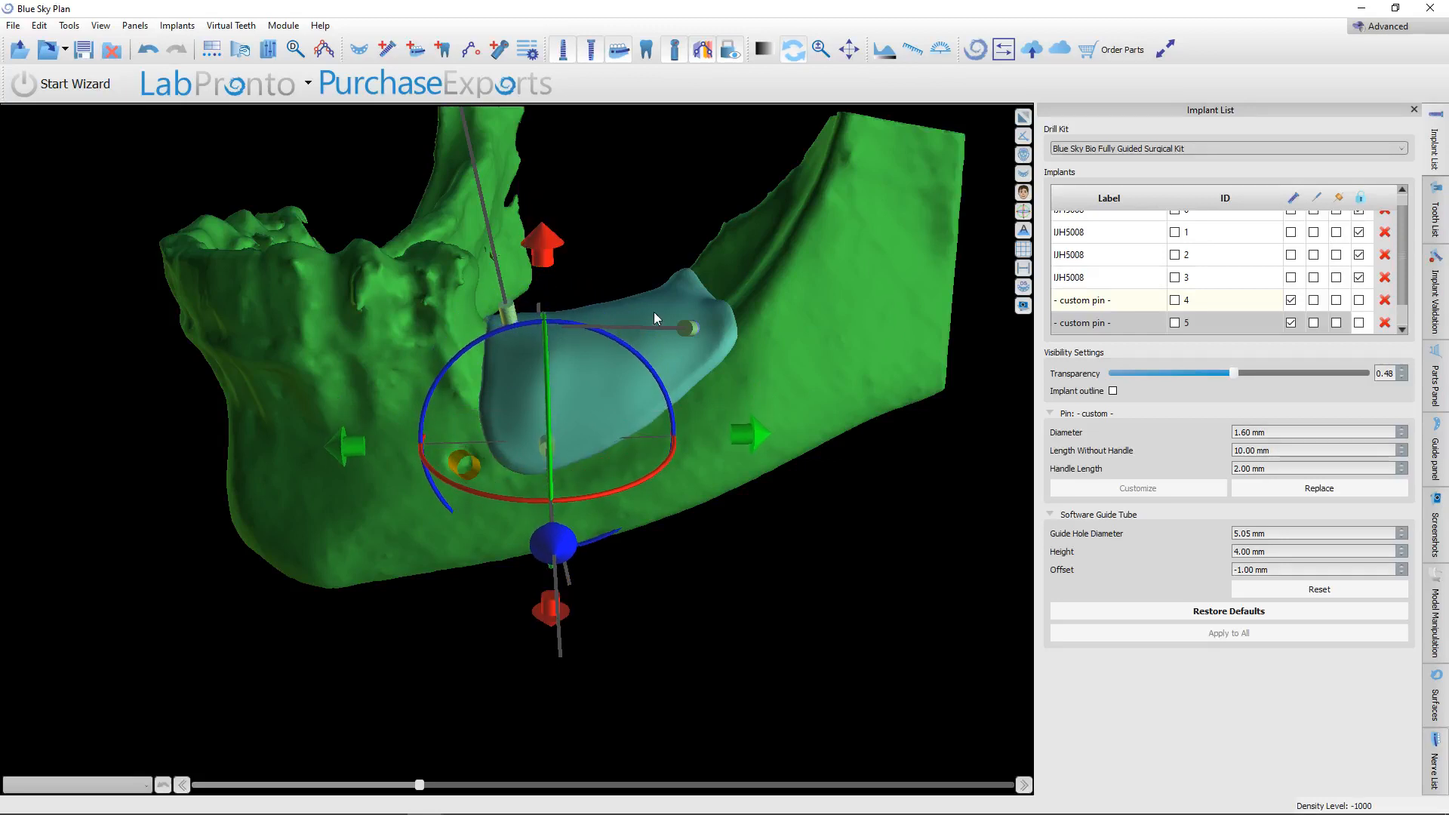
Tilt the lower front pin roughly parallel to the posterior pin, and fine-tune its horizontal angle and position on the membrane.
drag(653, 311, 366, 640)
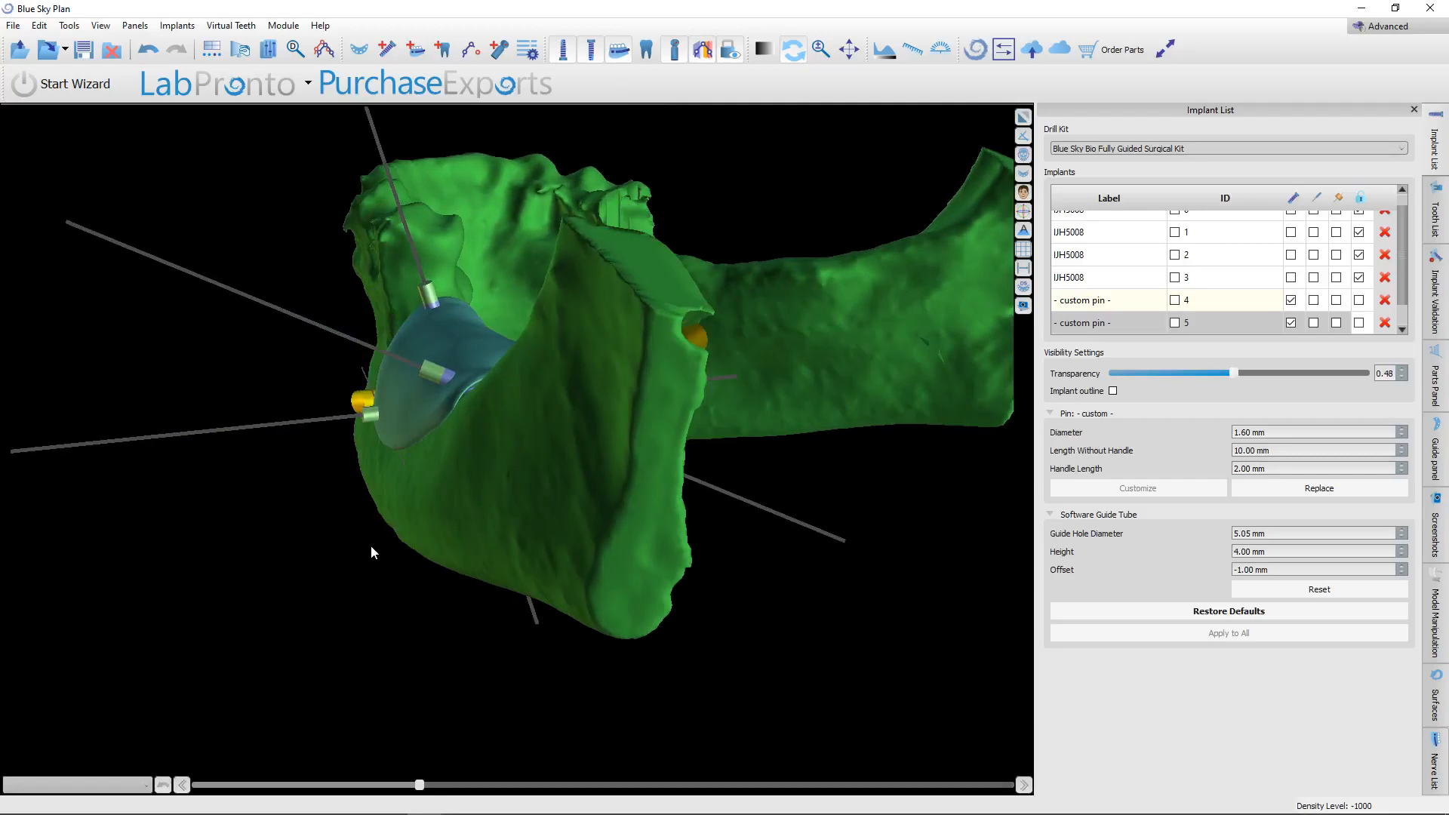
drag(292, 341, 334, 321)
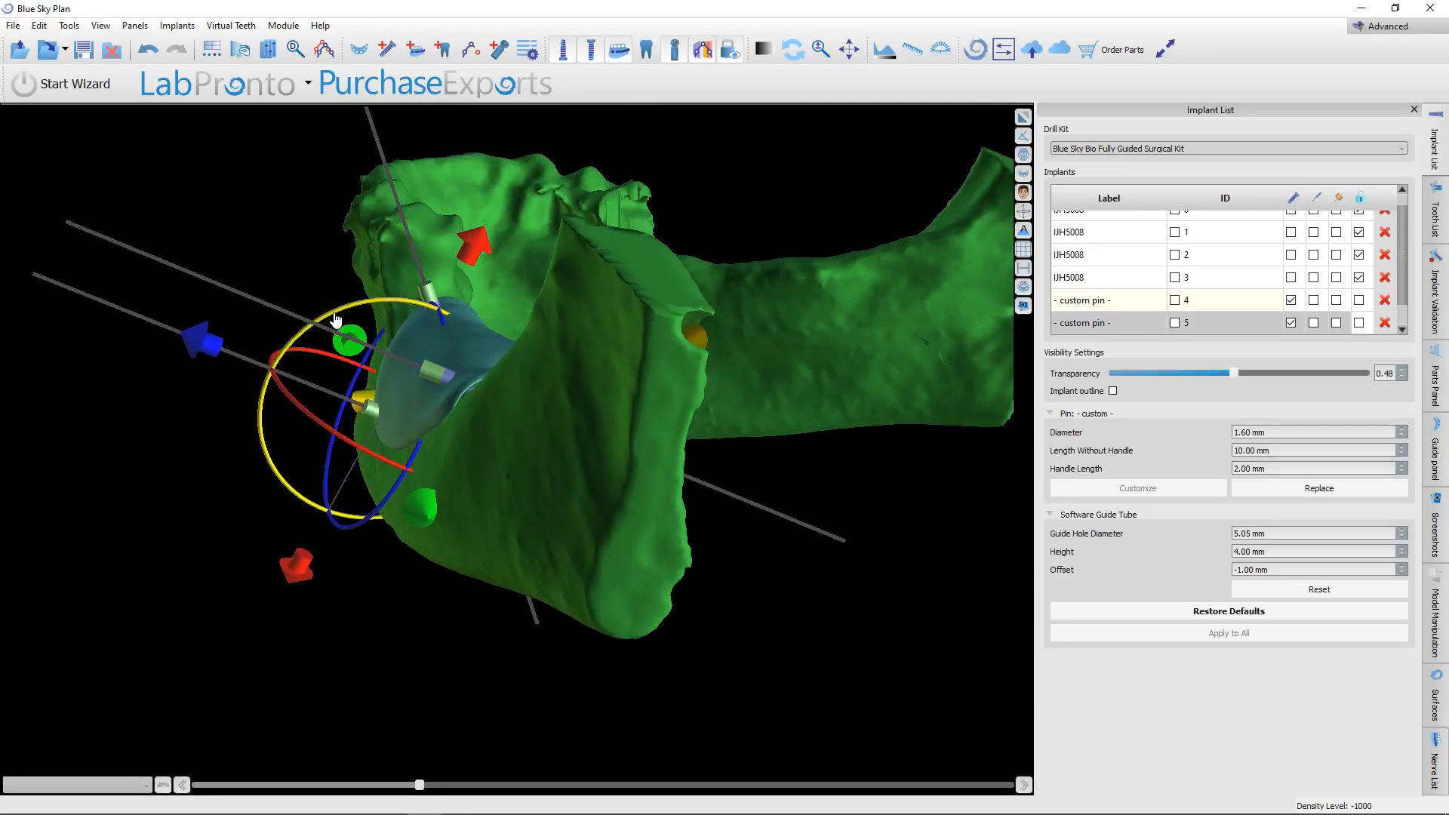
drag(152, 549, 575, 594)
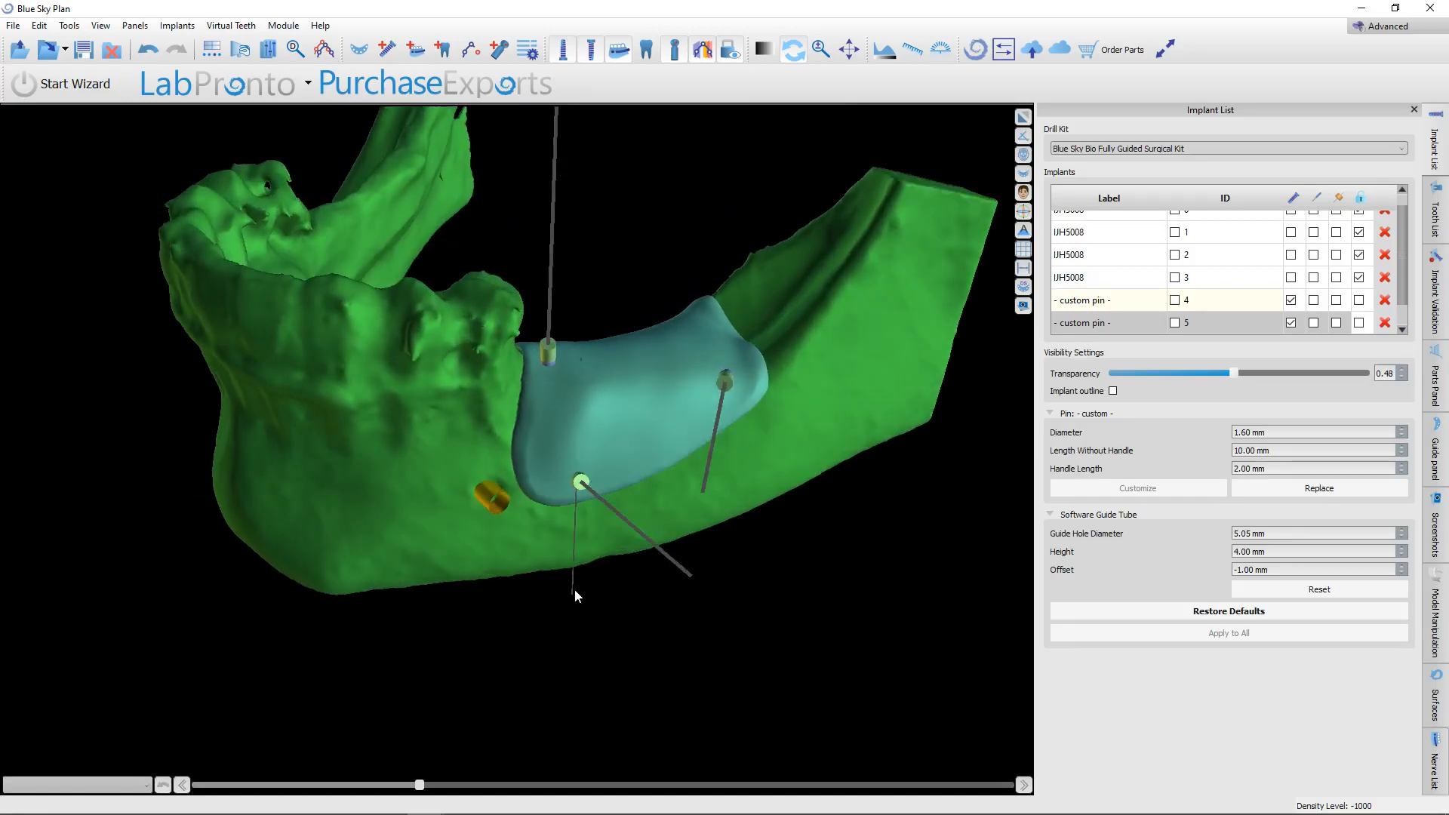
click(584, 481)
drag(582, 511, 535, 518)
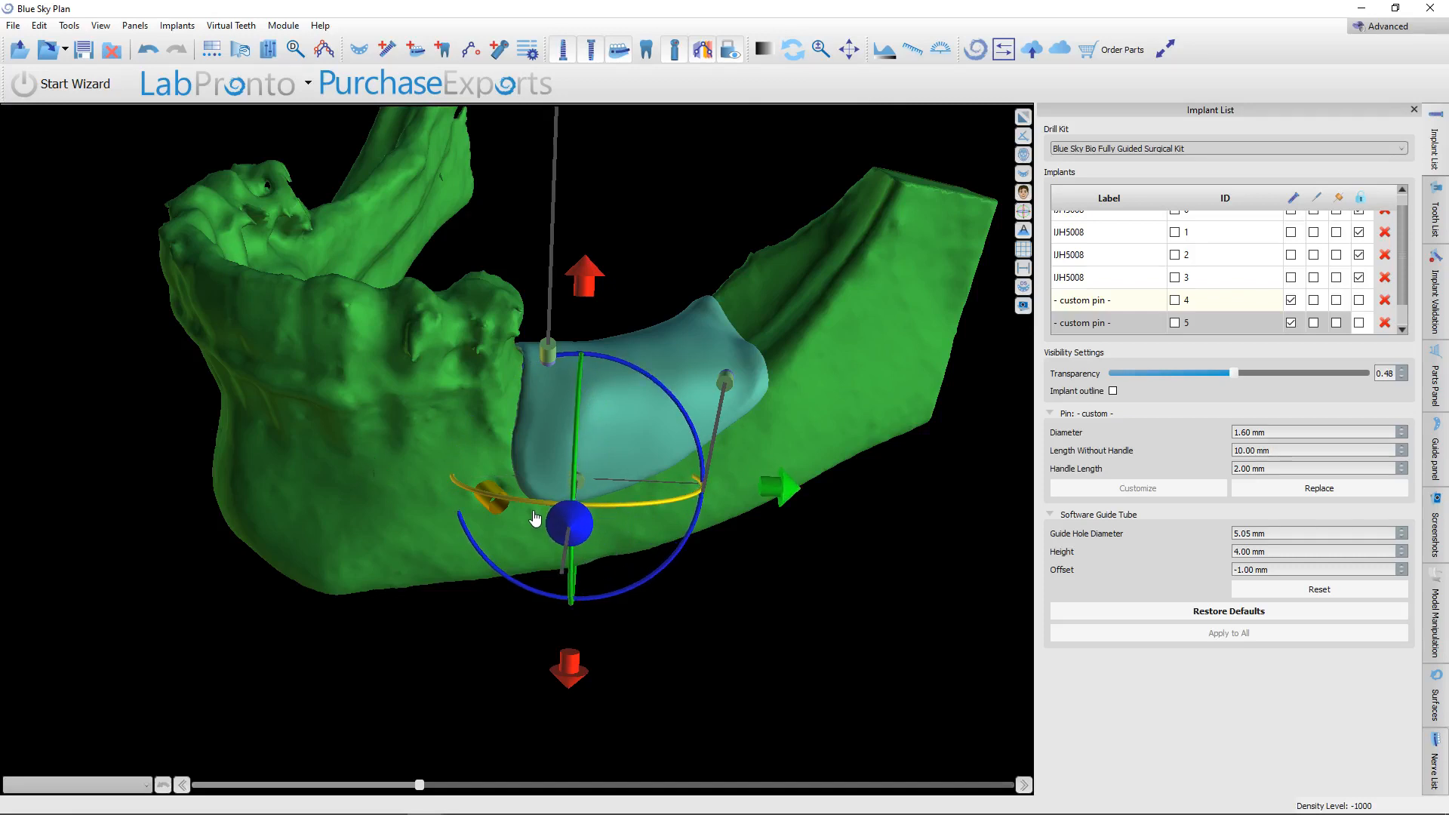
drag(782, 495, 760, 485)
Raise the lower front pin in the enlarged cross-section so it passes clear above the nerve canal.
click(1024, 120)
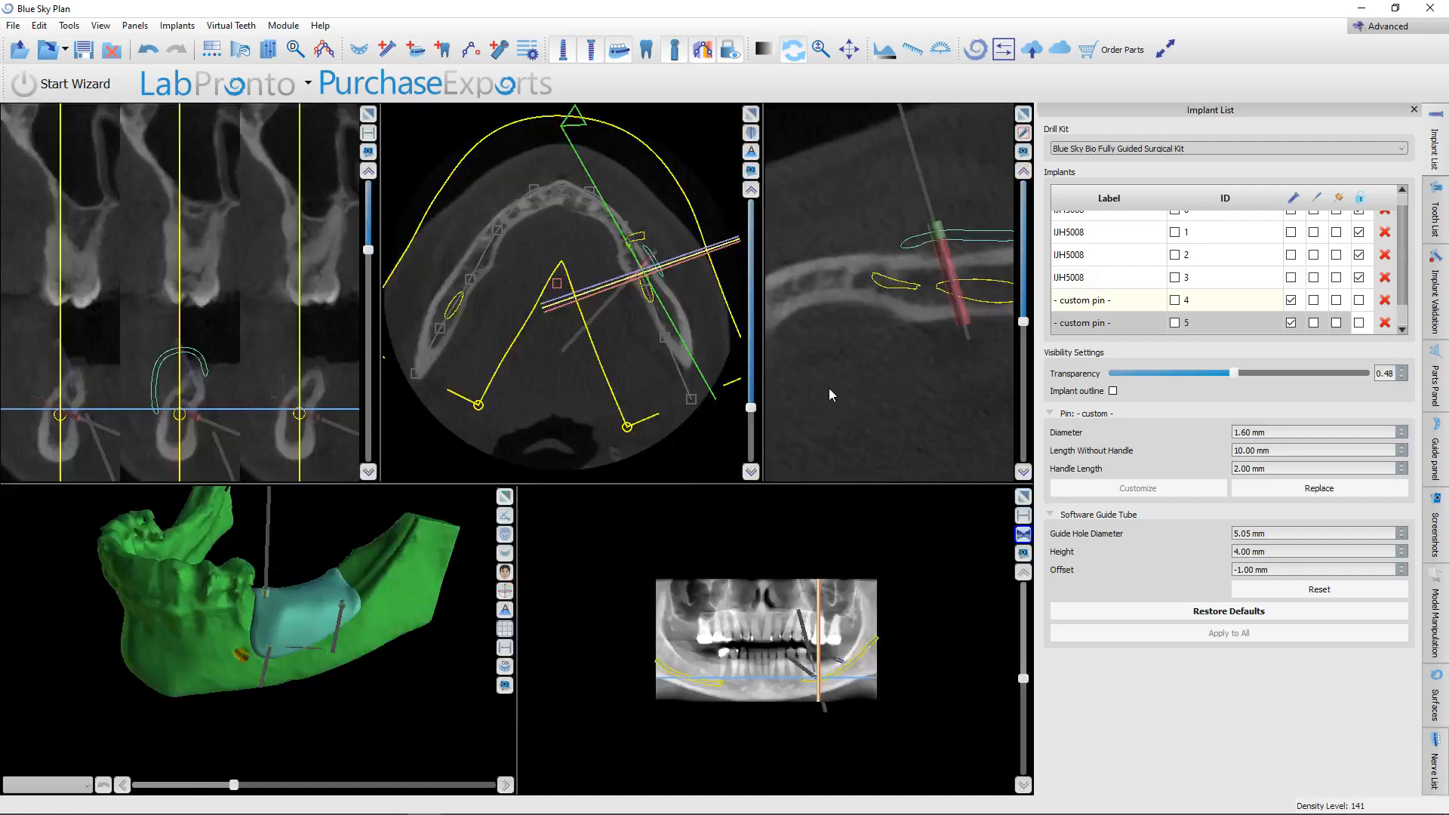
click(1026, 119)
scroll(729, 533, down, 15)
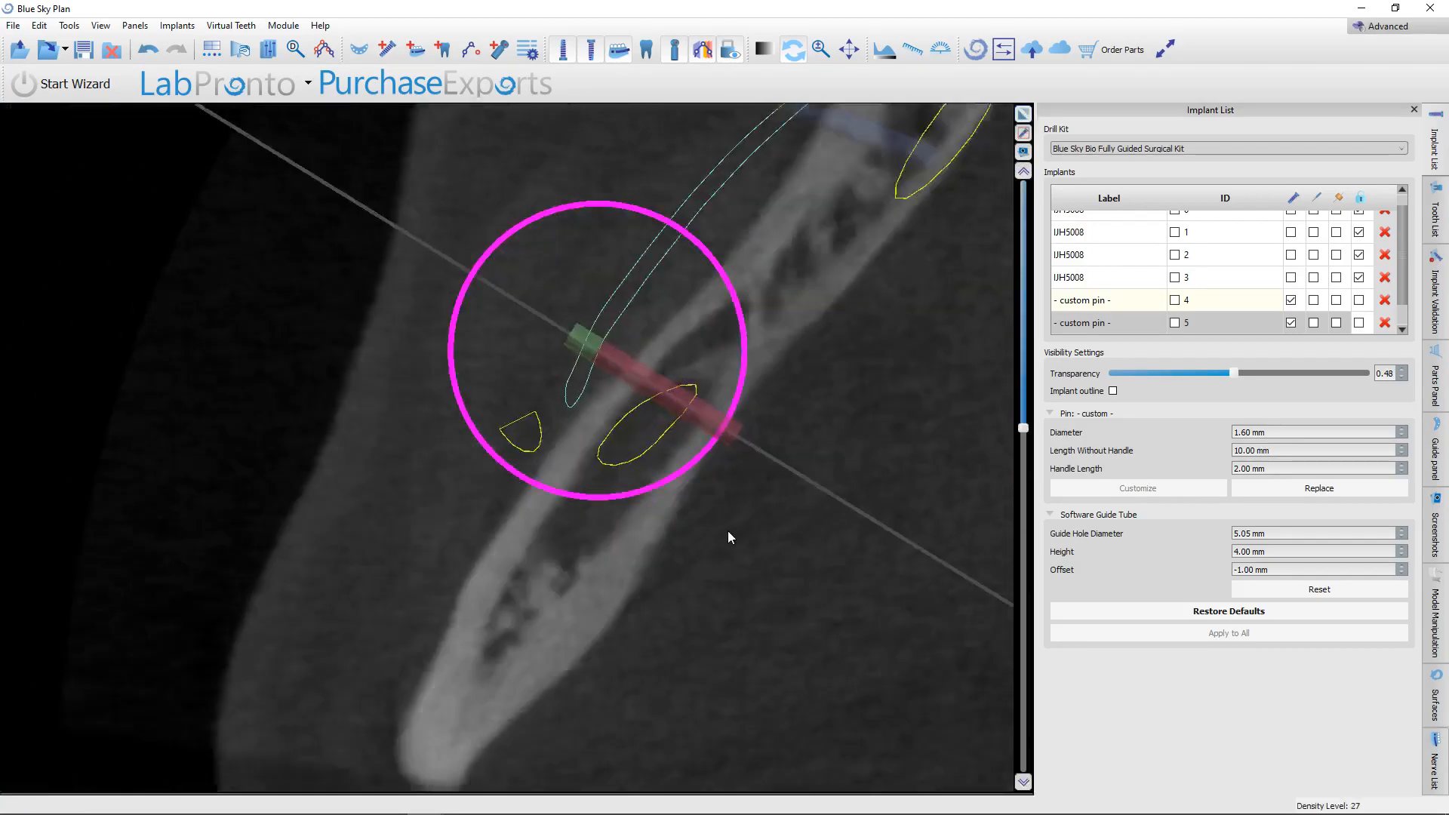
scroll(727, 557, down, 5)
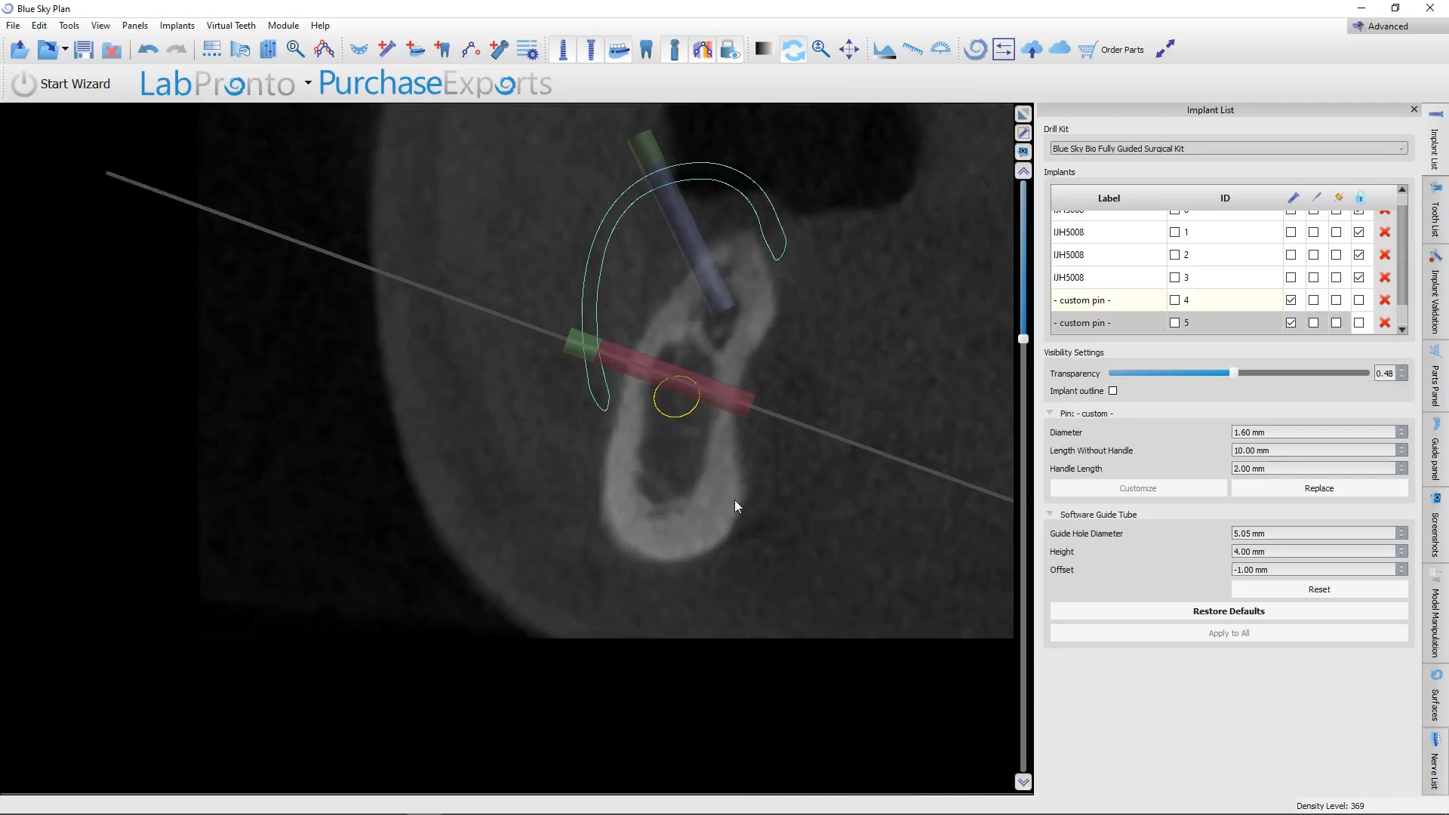
mouse_move(733, 402)
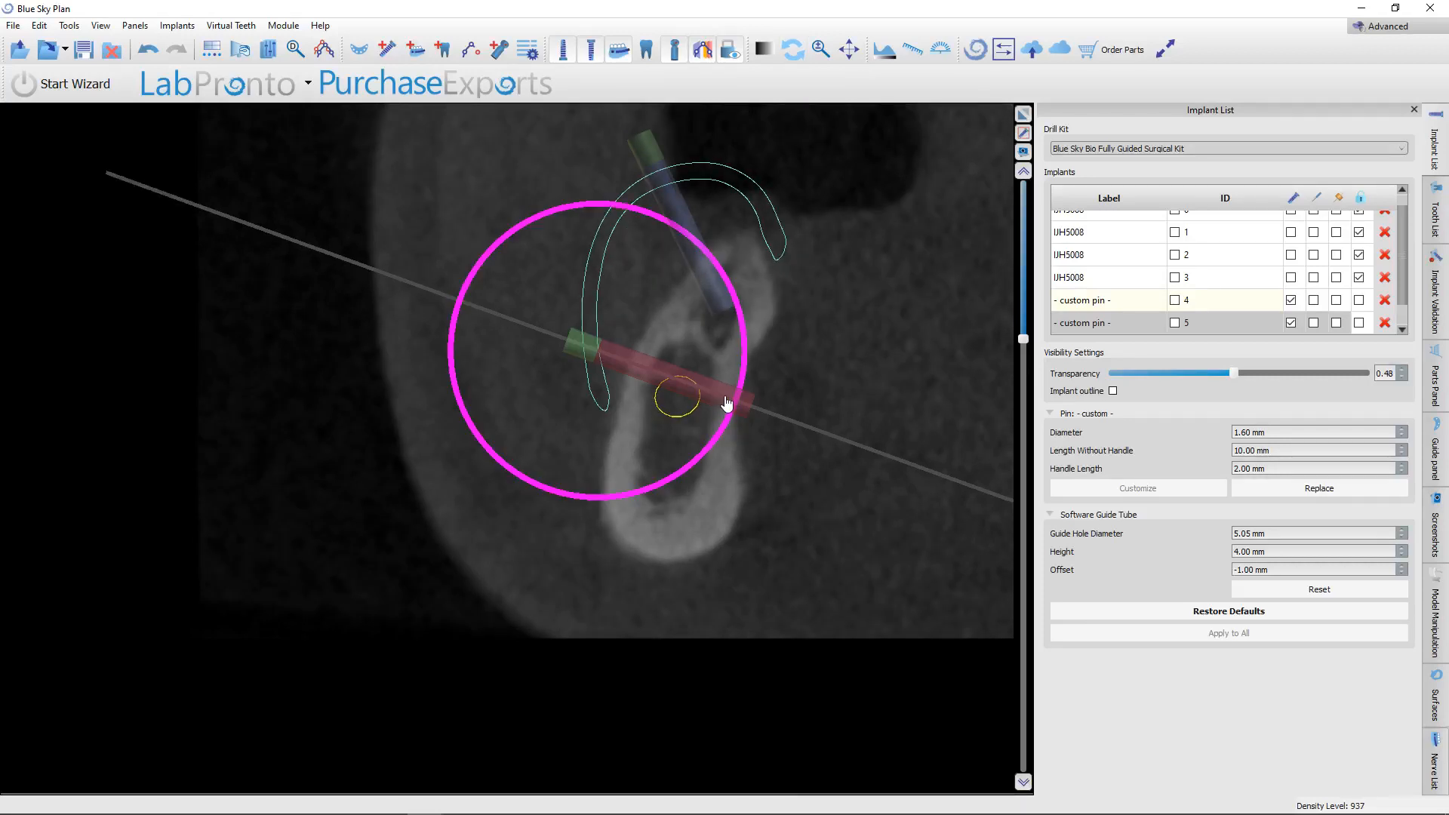
drag(727, 403, 713, 358)
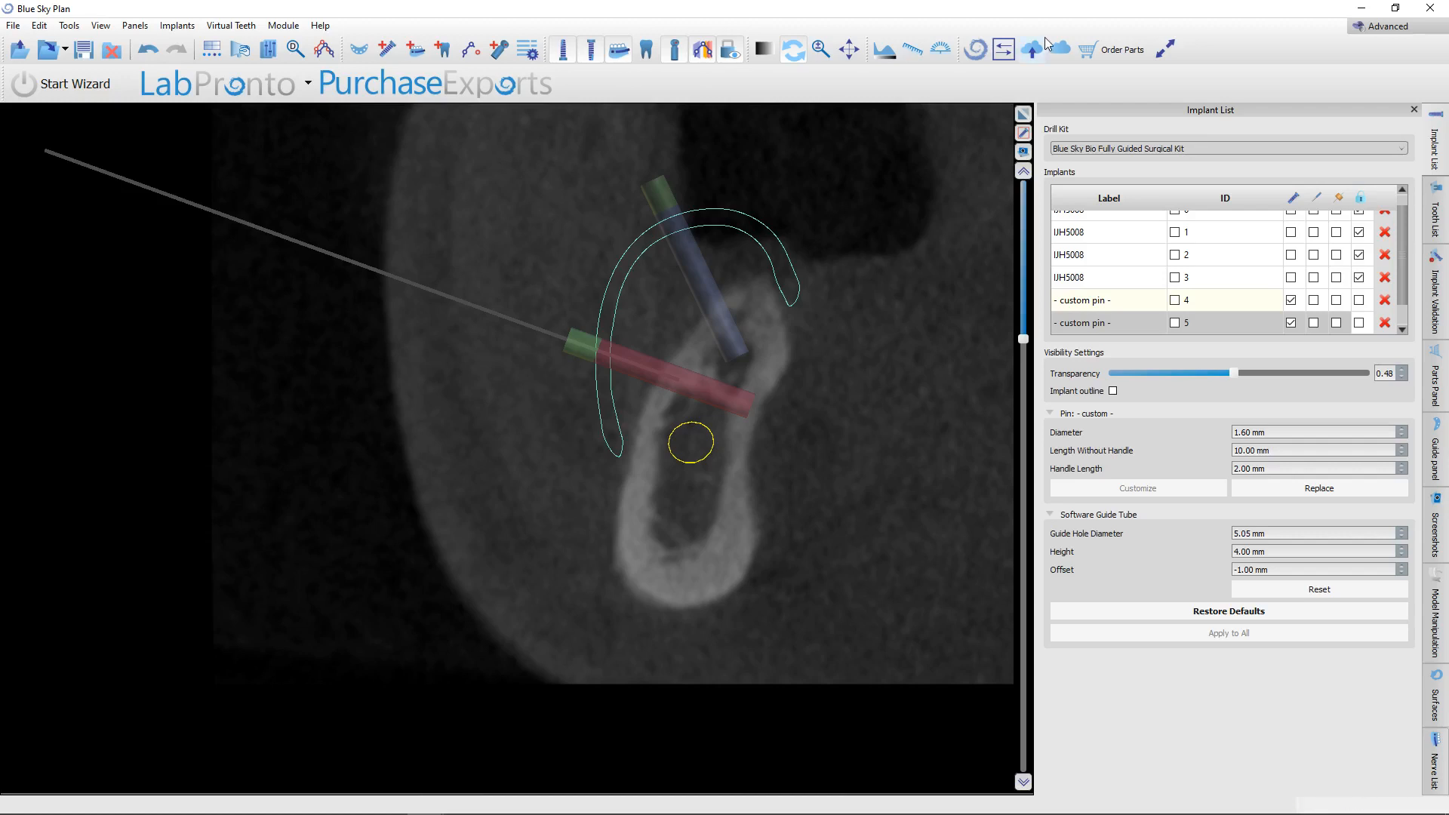
Export only the three custom fixation pins as an STL file named screws in the EH Zirc Membrane folder.
click(1024, 114)
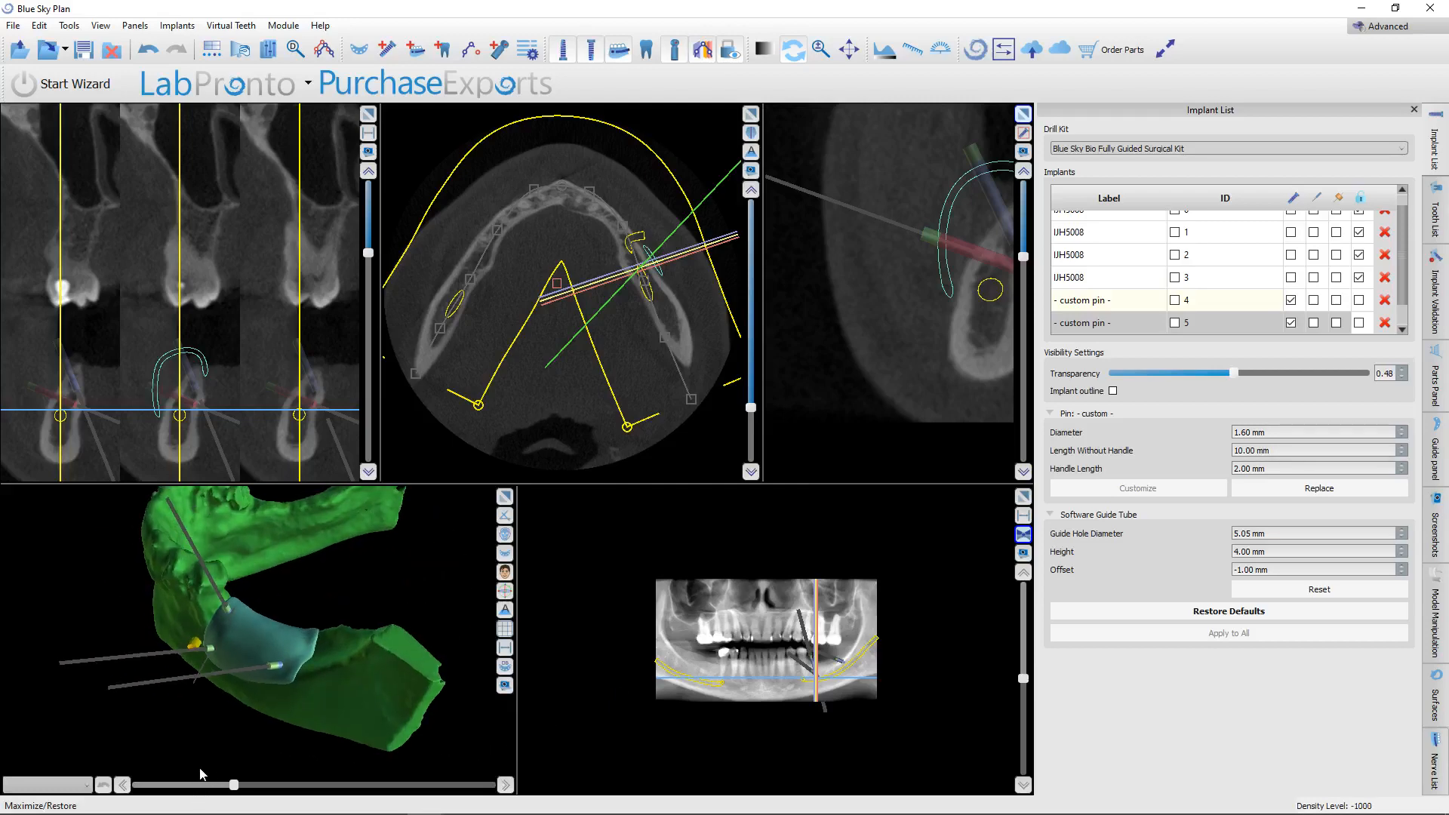
click(505, 496)
drag(285, 398, 505, 573)
scroll(522, 484, up, 5)
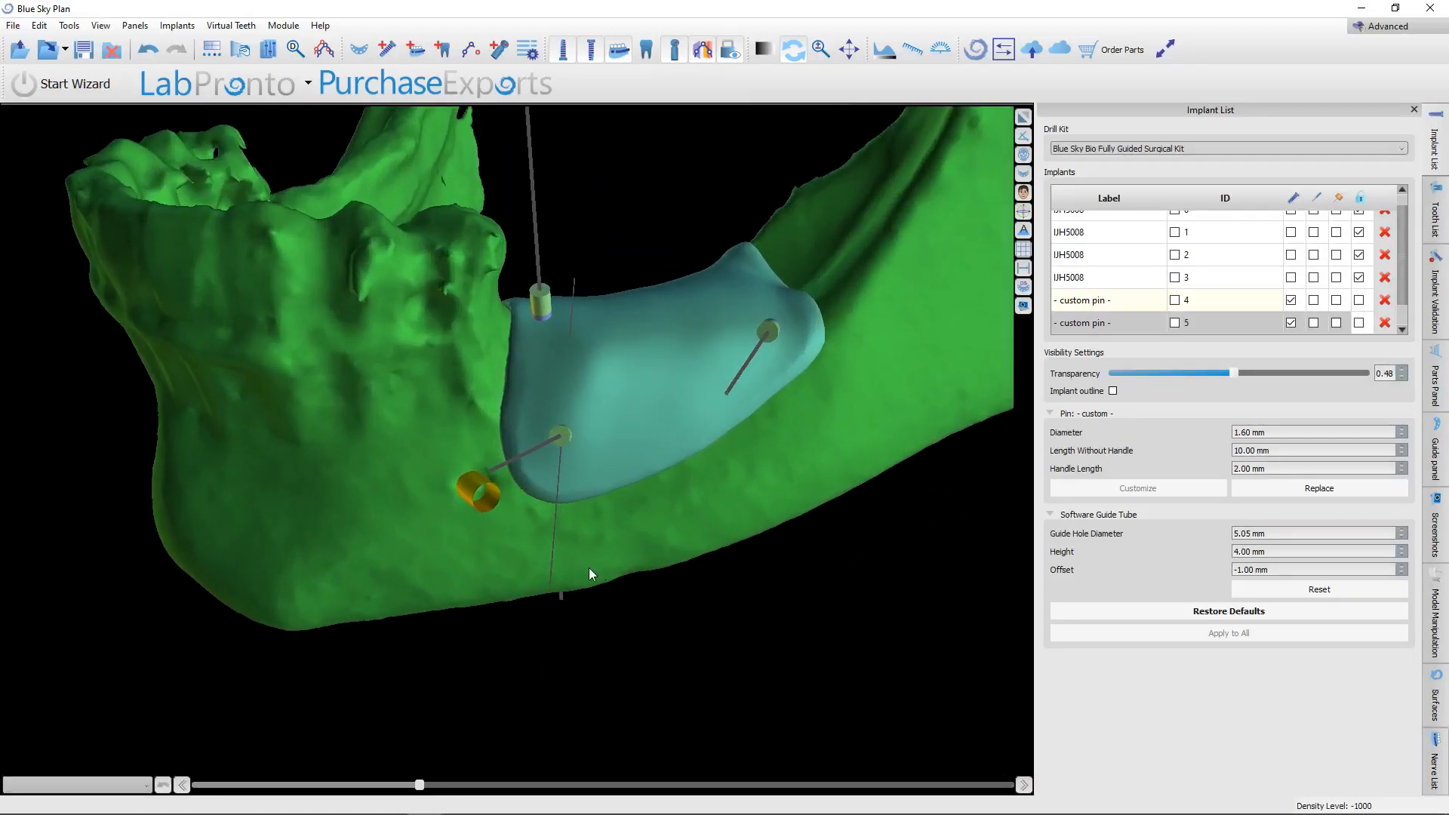
click(13, 25)
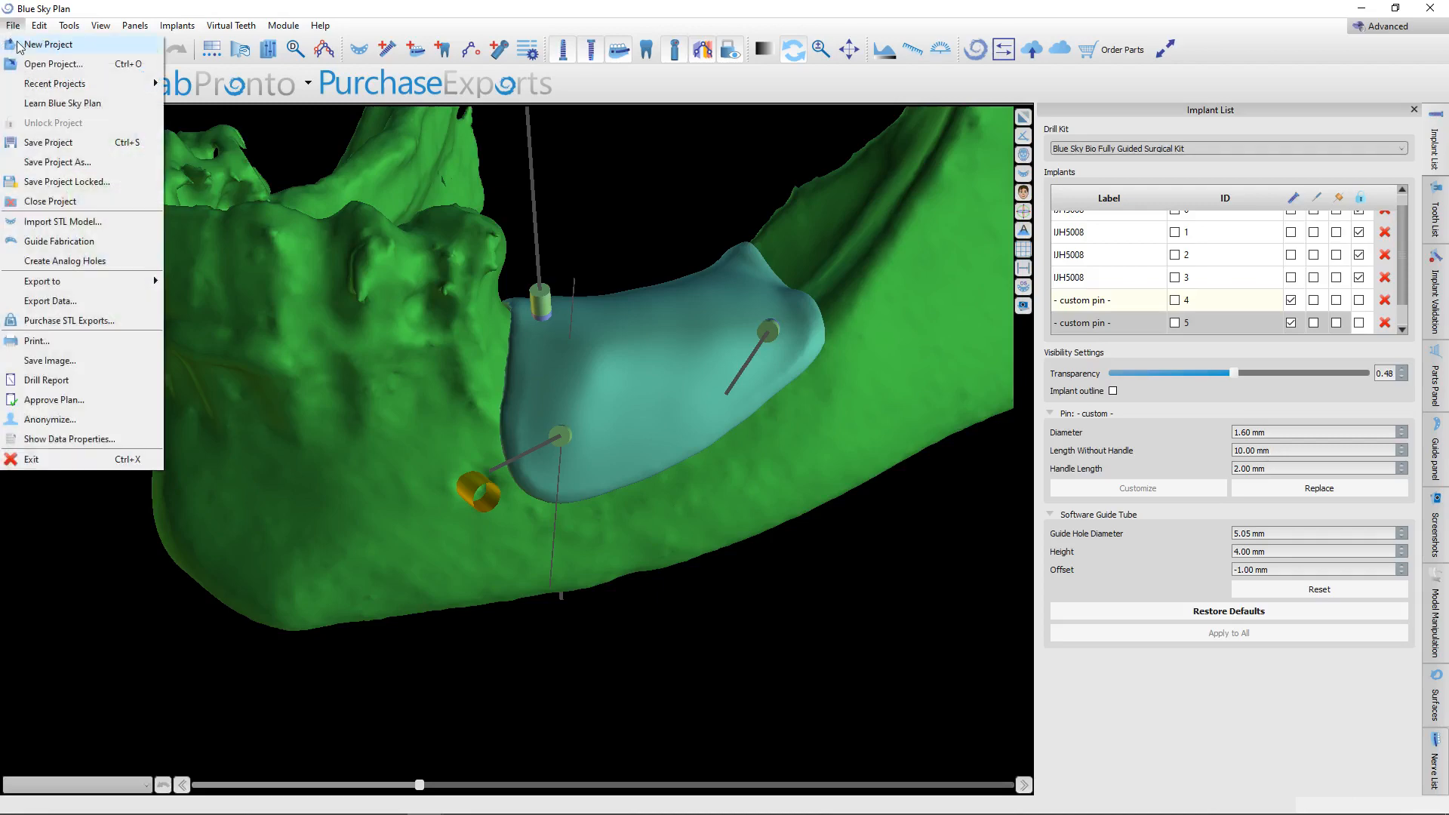
click(51, 301)
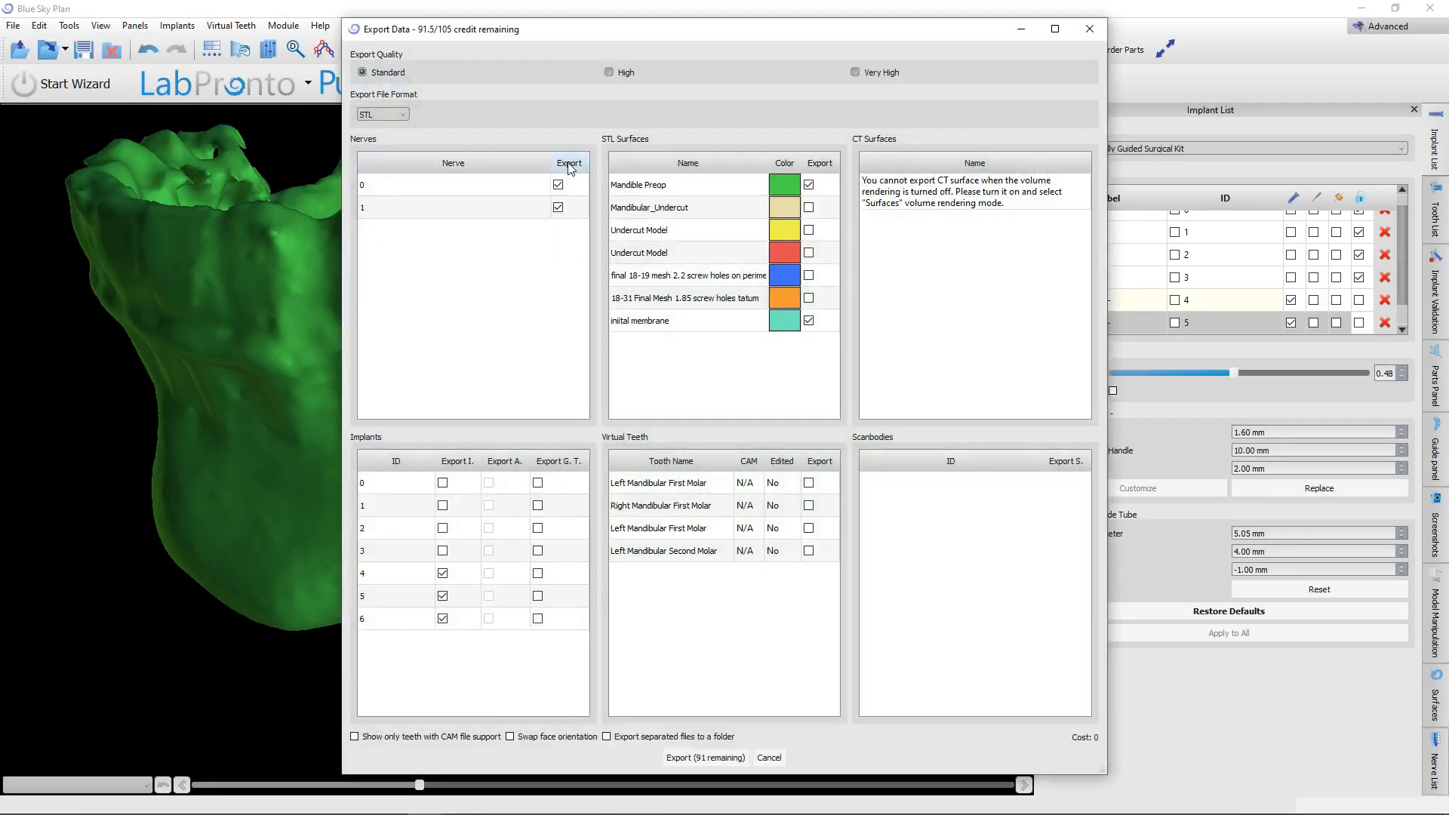
click(821, 167)
click(721, 756)
triple_click(430, 636)
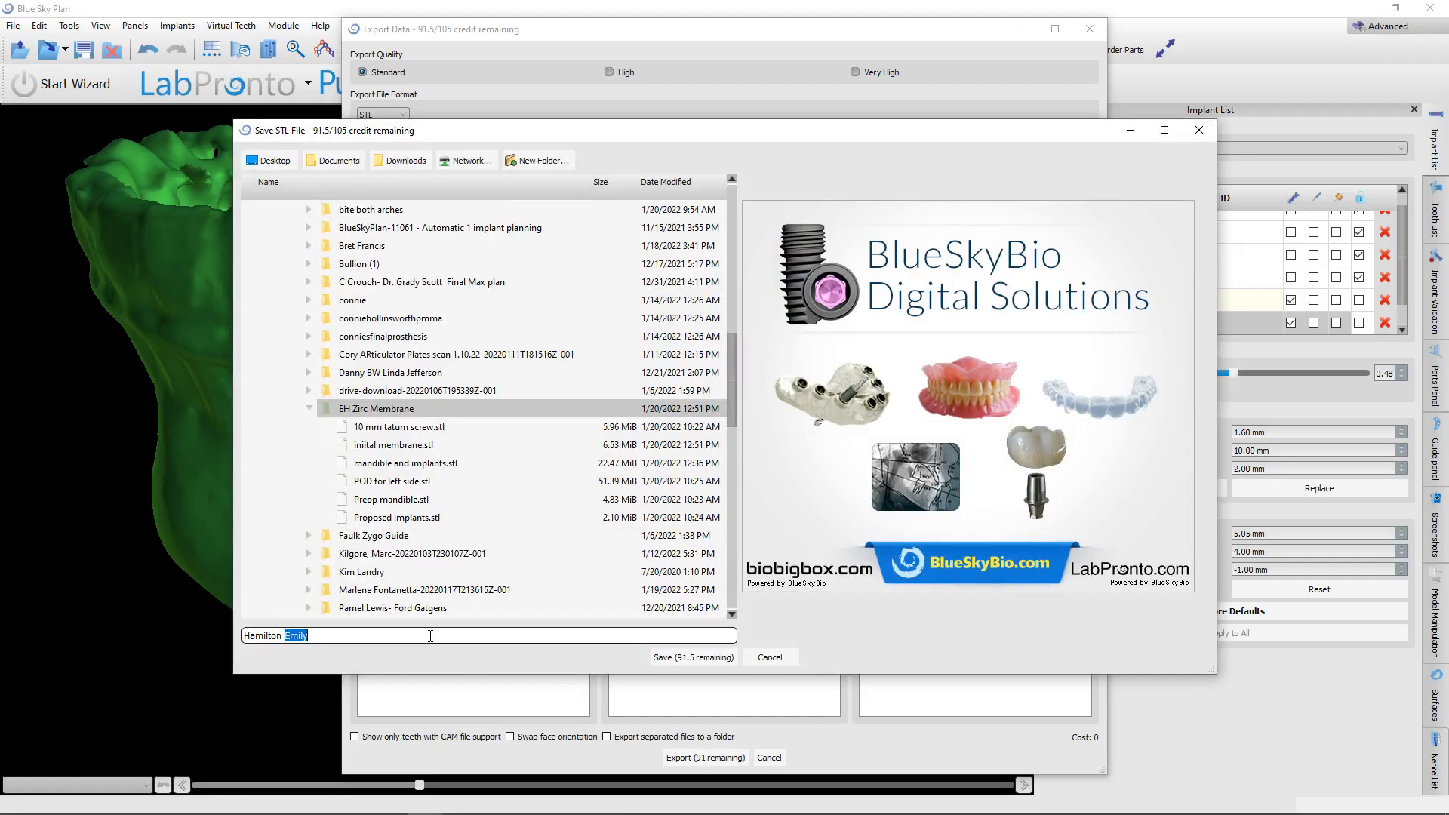
text(screws)
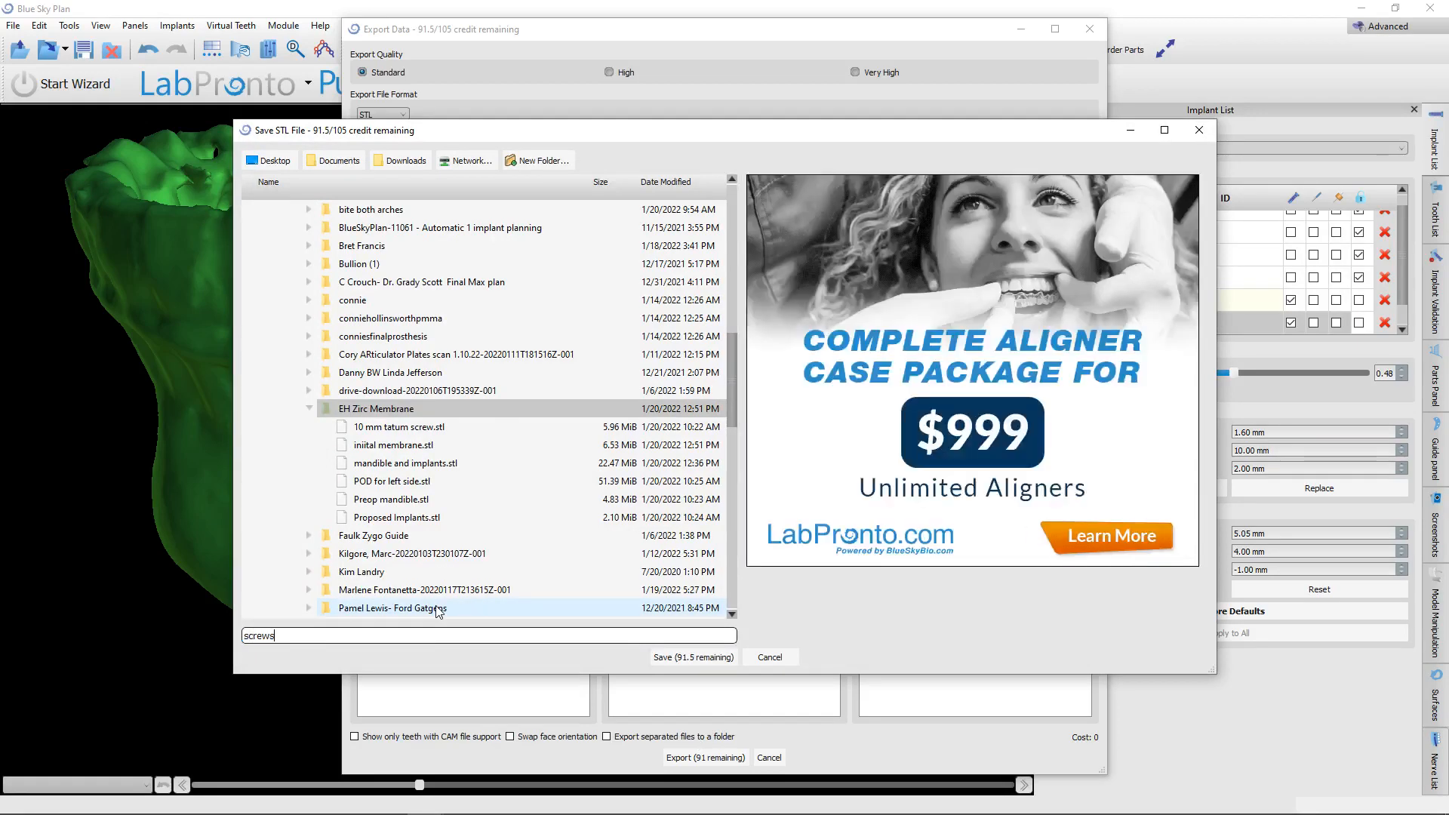
key(Return)
Switch to Meshmixer, import screws.stl alongside the existing models, and check the pins' positions on the membrane.
mouse_move(241, 809)
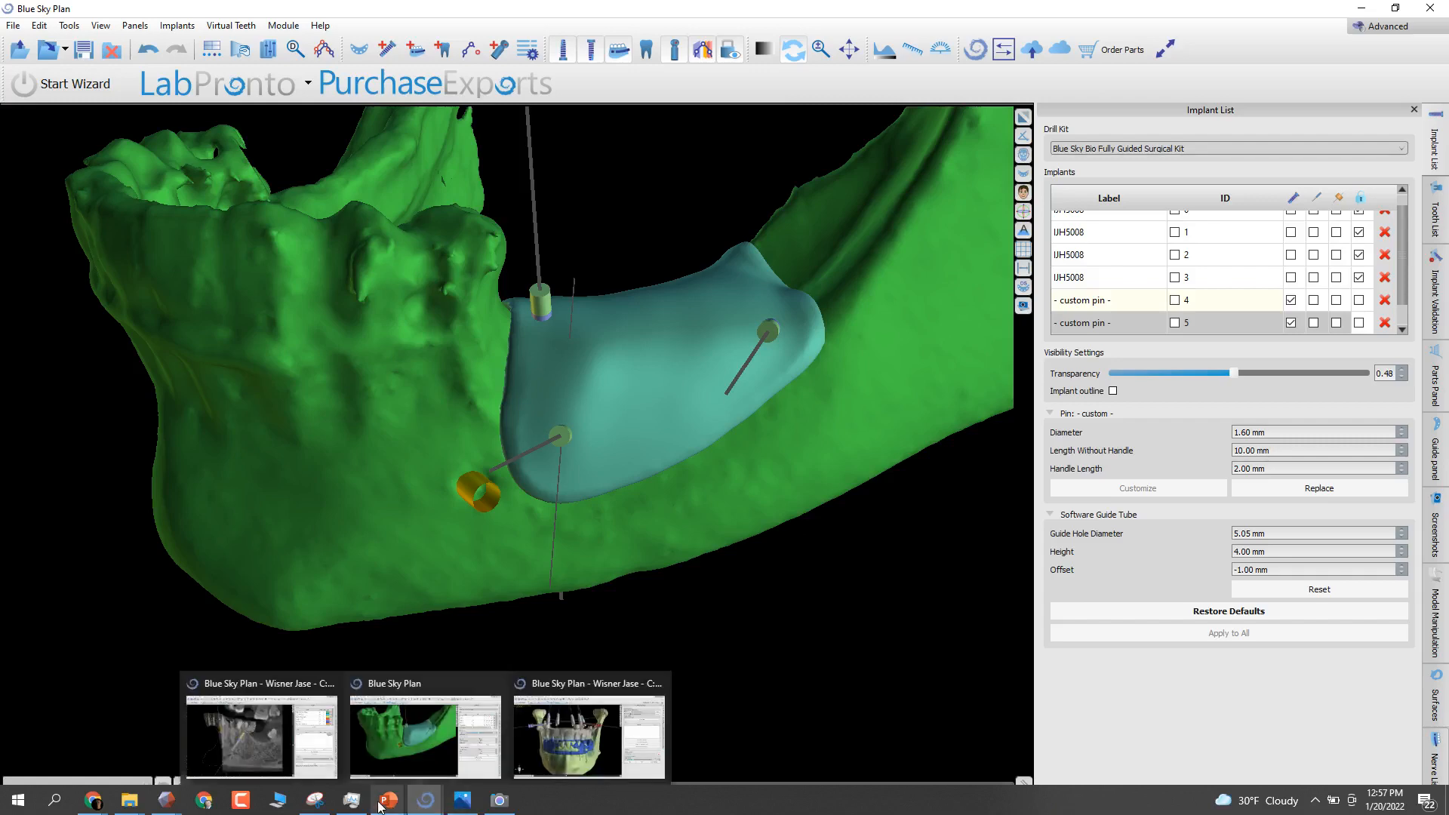
mouse_move(166, 802)
click(285, 736)
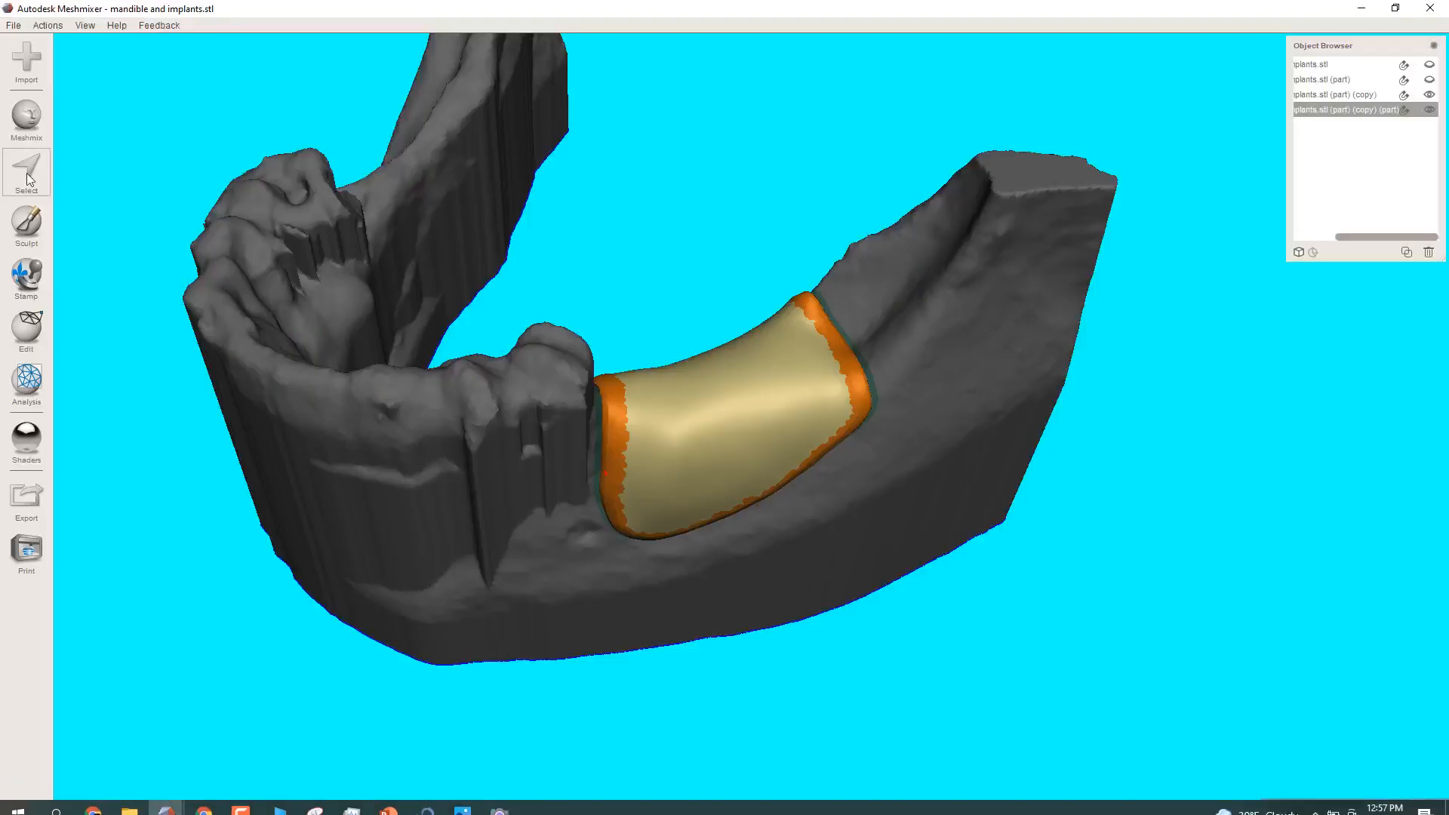
click(33, 64)
click(768, 429)
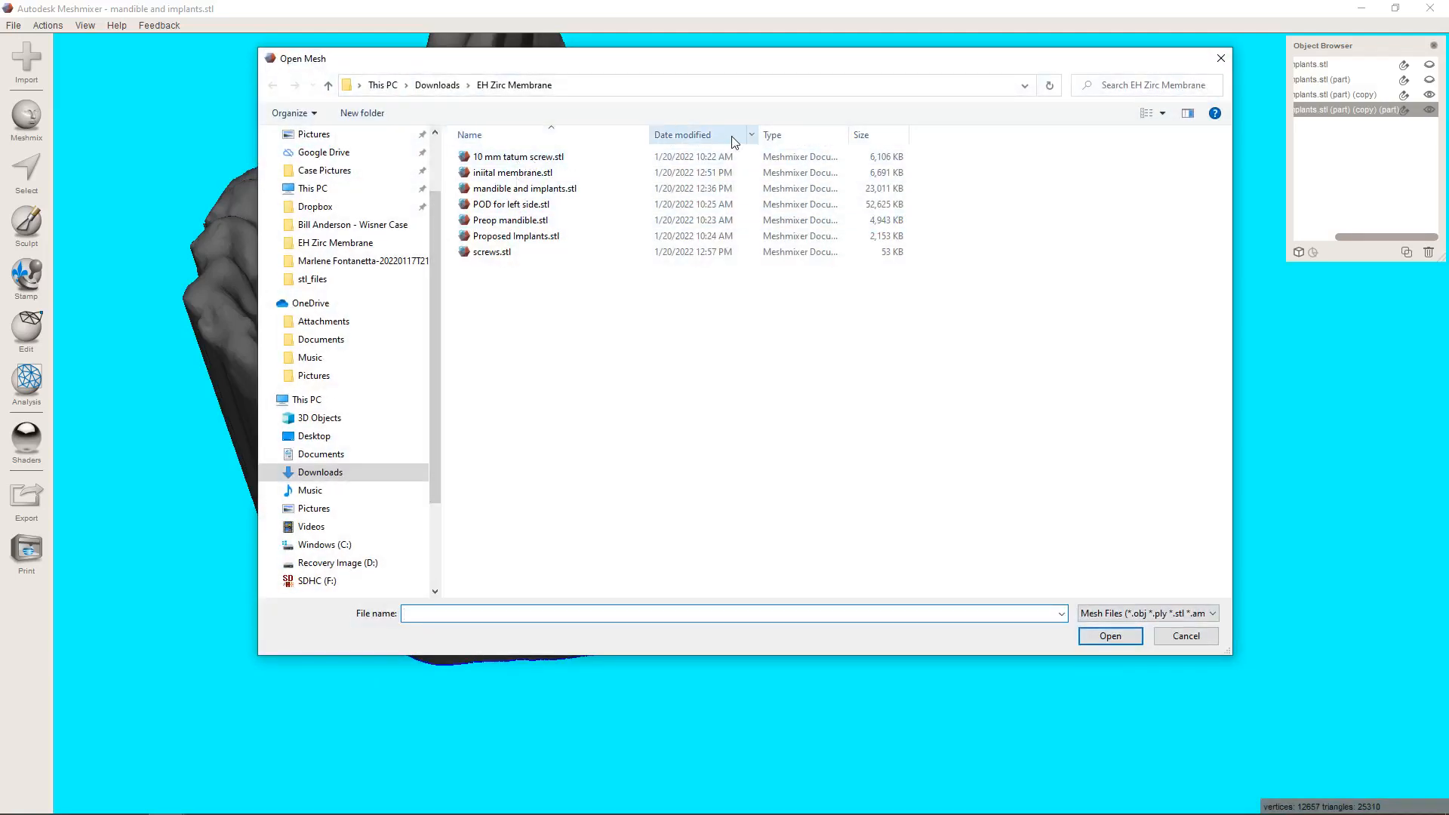
click(723, 136)
double_click(507, 156)
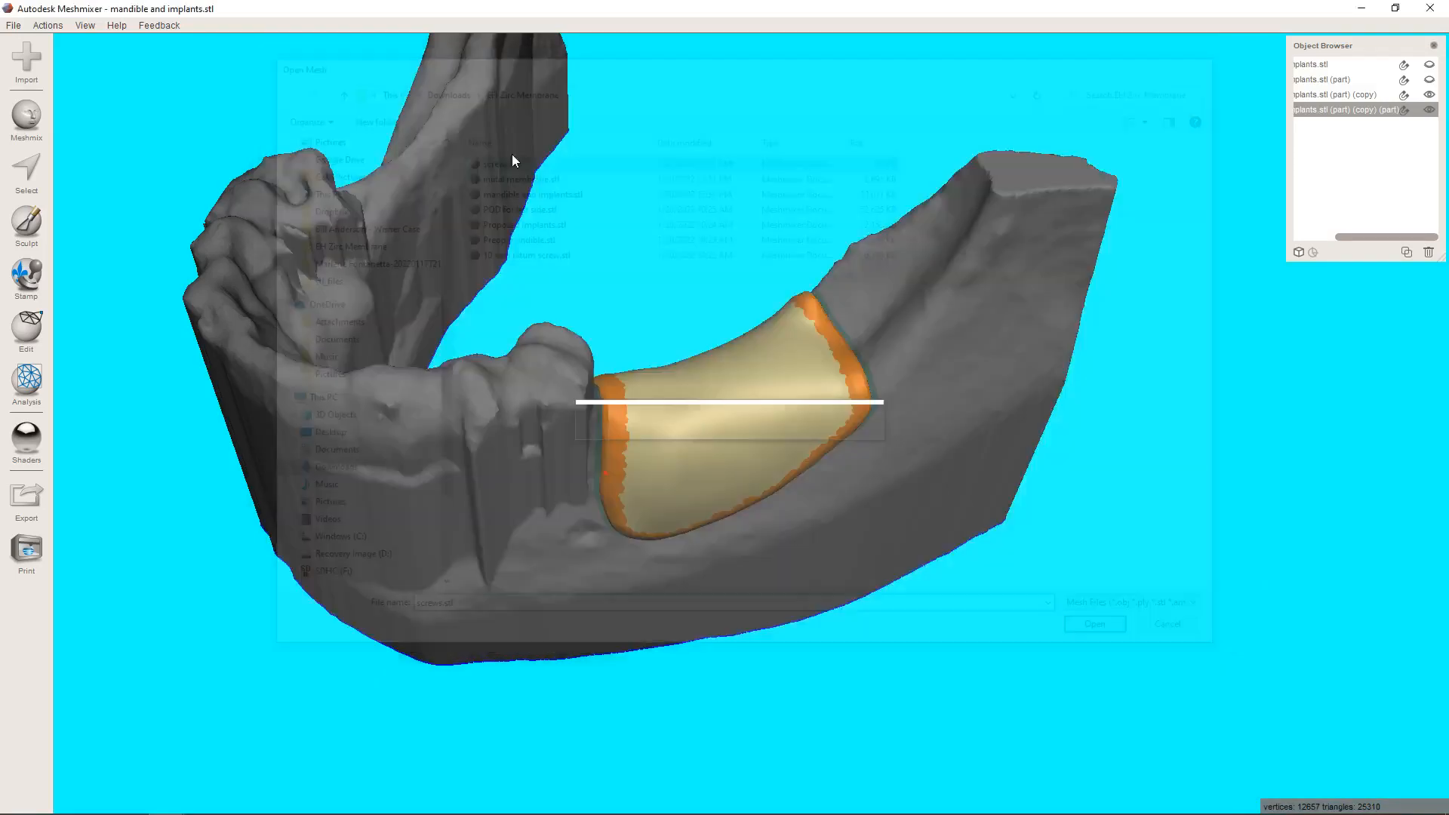
click(653, 632)
right_drag(595, 611, 823, 455)
scroll(683, 565, up, 5)
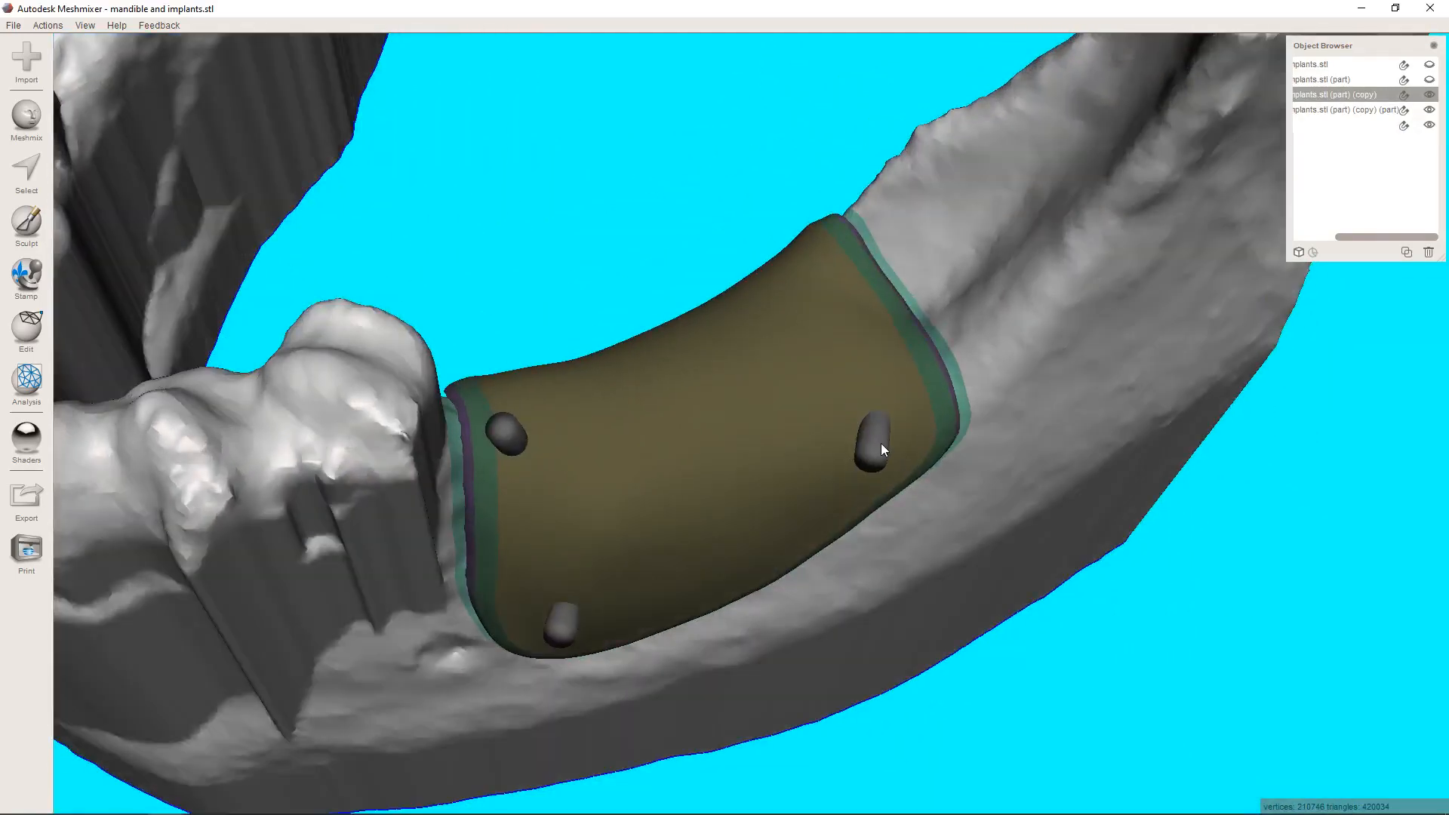
right_drag(636, 710, 530, 746)
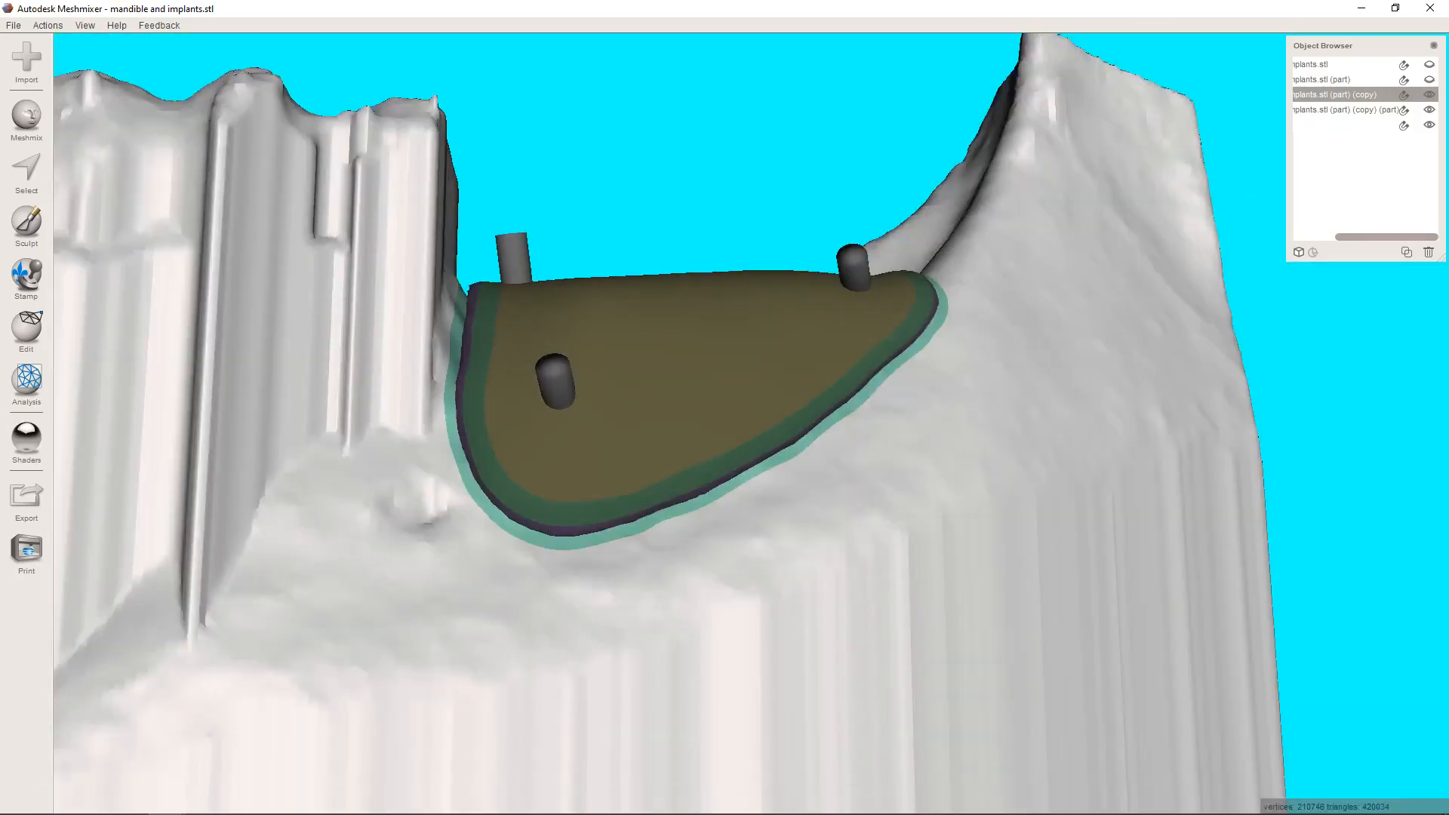
Look at the fixation screw dimensions on slide 33 of the zirconia membrane PowerPoint presentation, and return to the Meshmixer model.
mouse_move(390, 806)
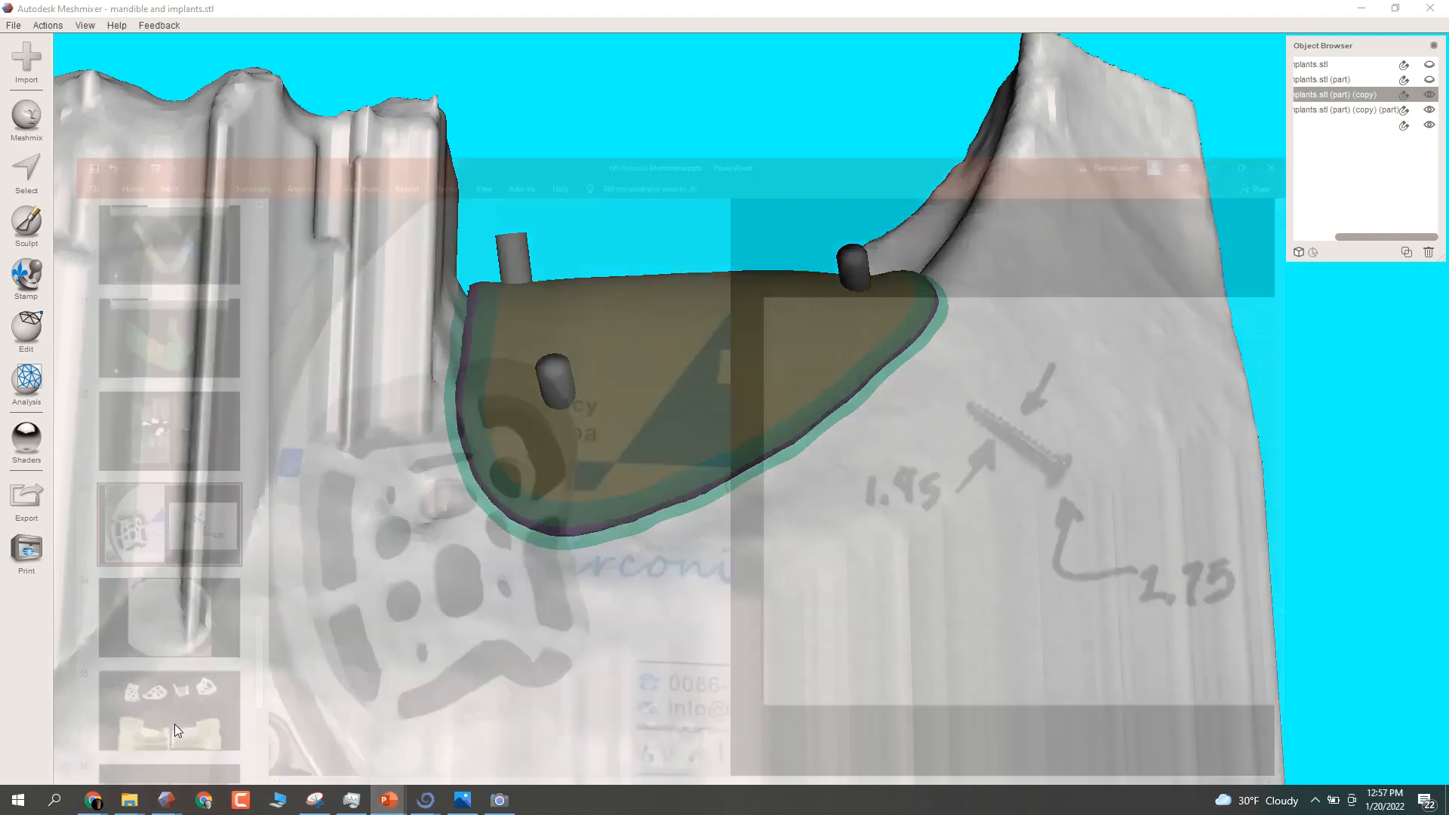
click(175, 723)
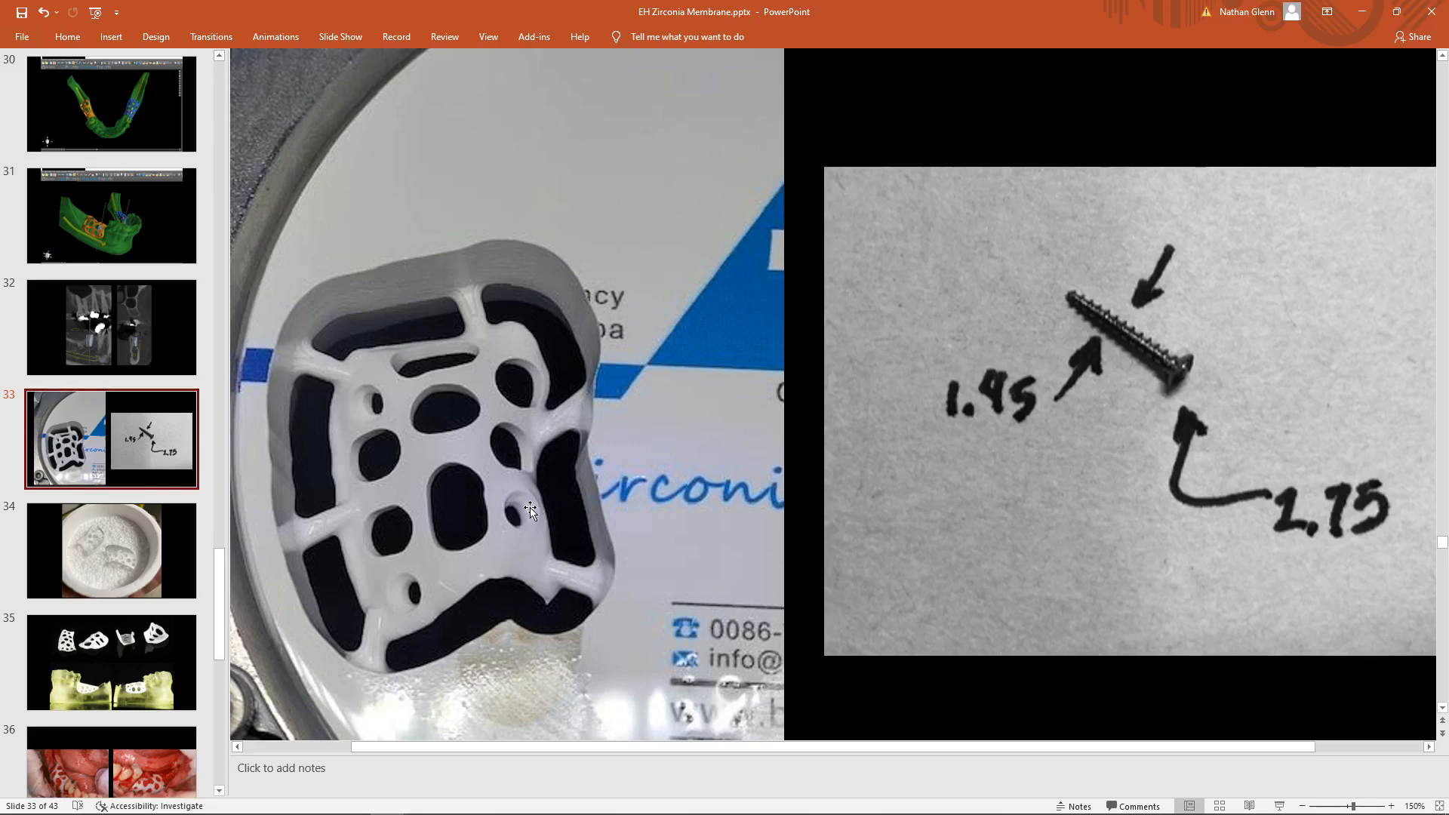
click(1362, 11)
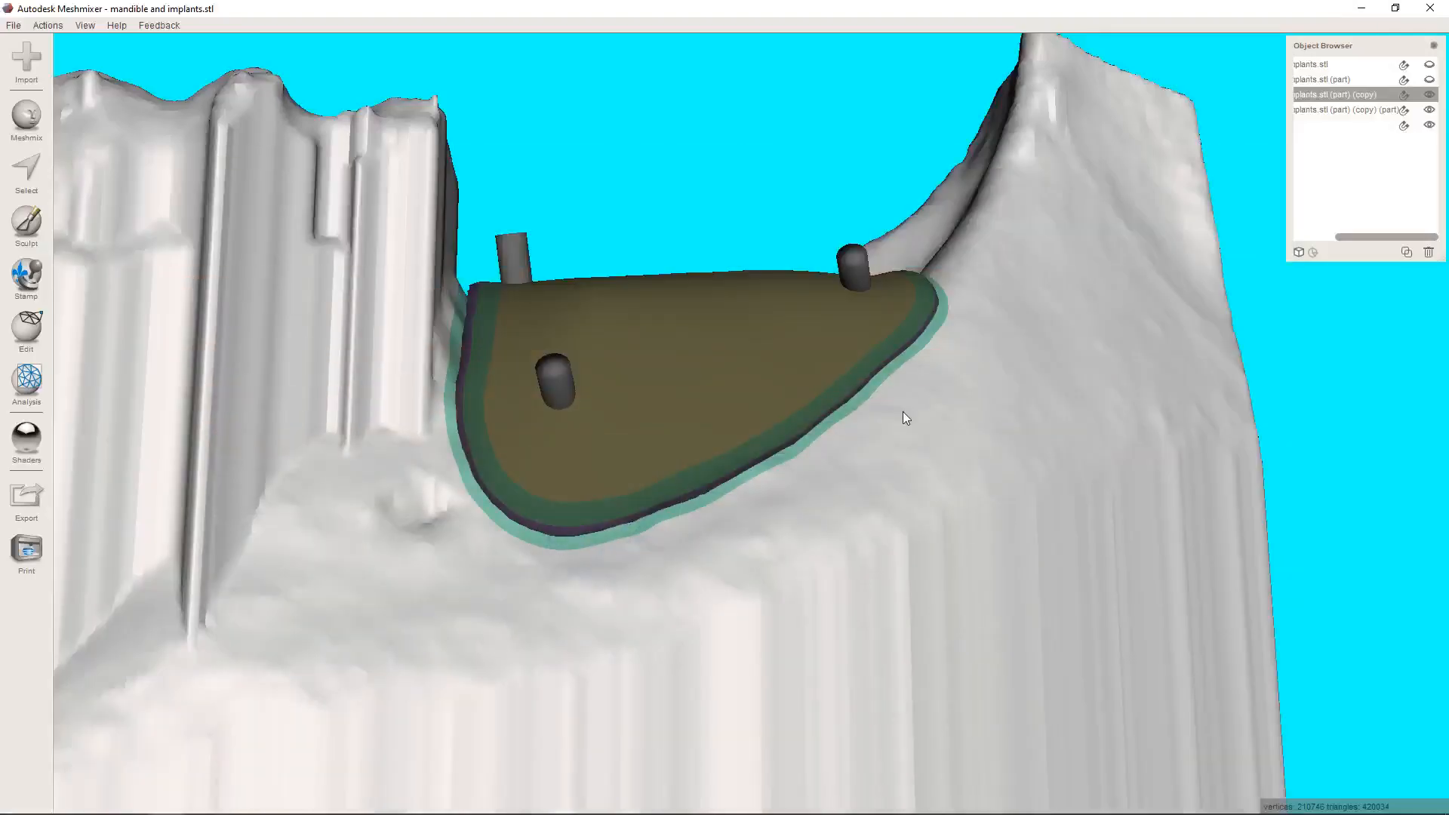
right_drag(623, 689, 767, 690)
scroll(767, 690, down, 3)
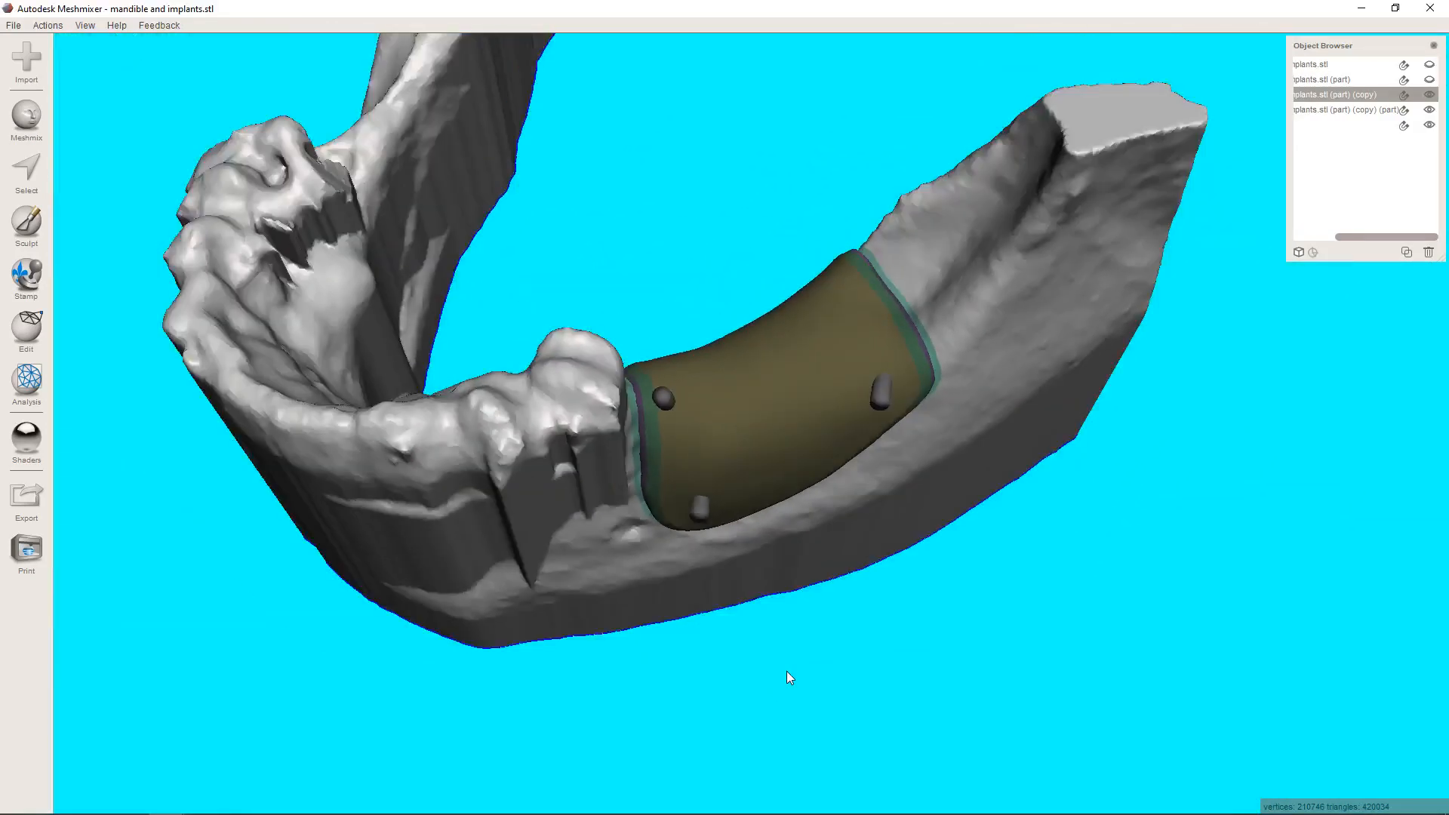
Select the imported pins, display the mesh wireframe, and hide the membrane and mandible to isolate the pins.
click(817, 428)
right_drag(671, 703, 683, 601)
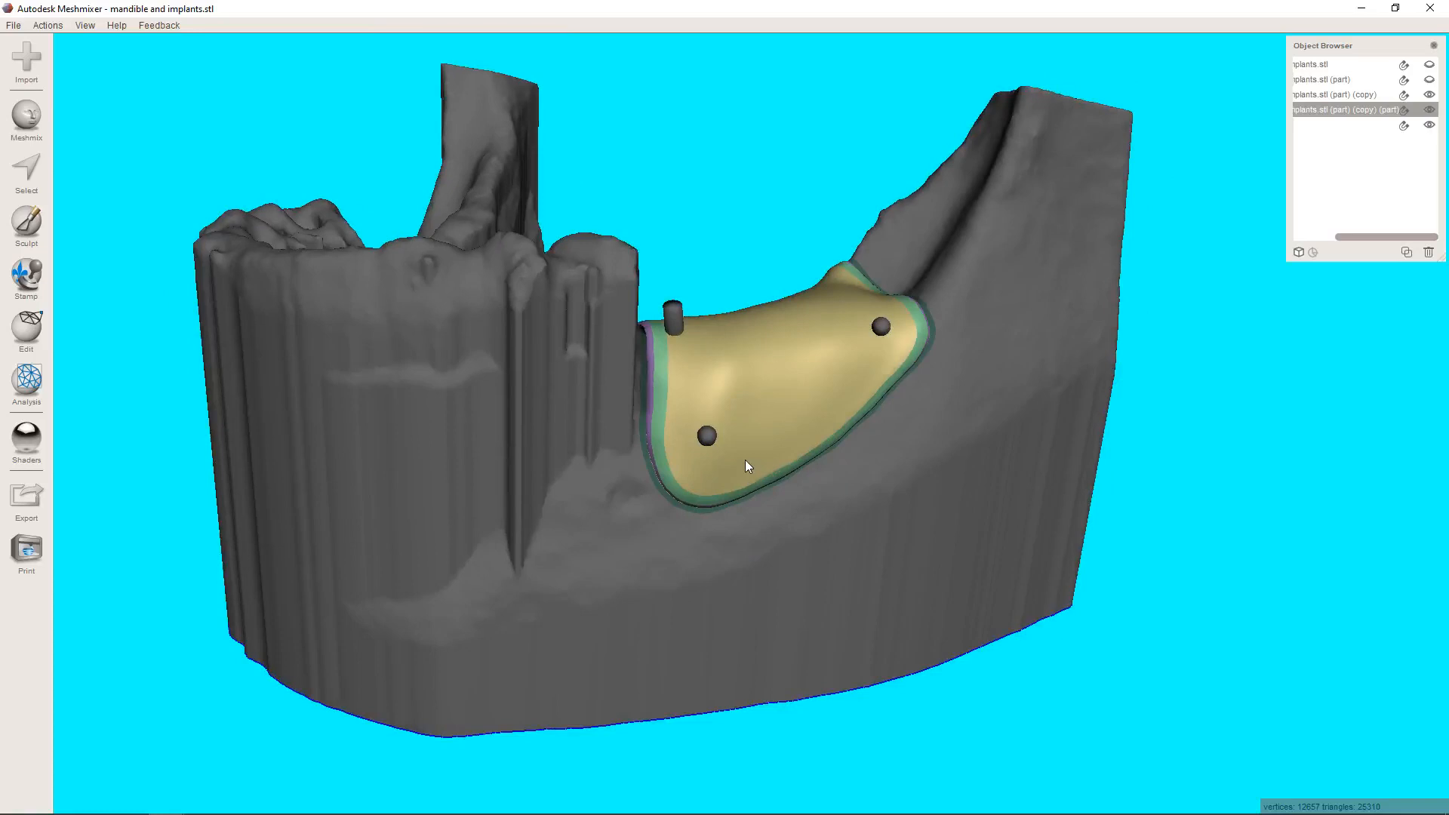
click(710, 438)
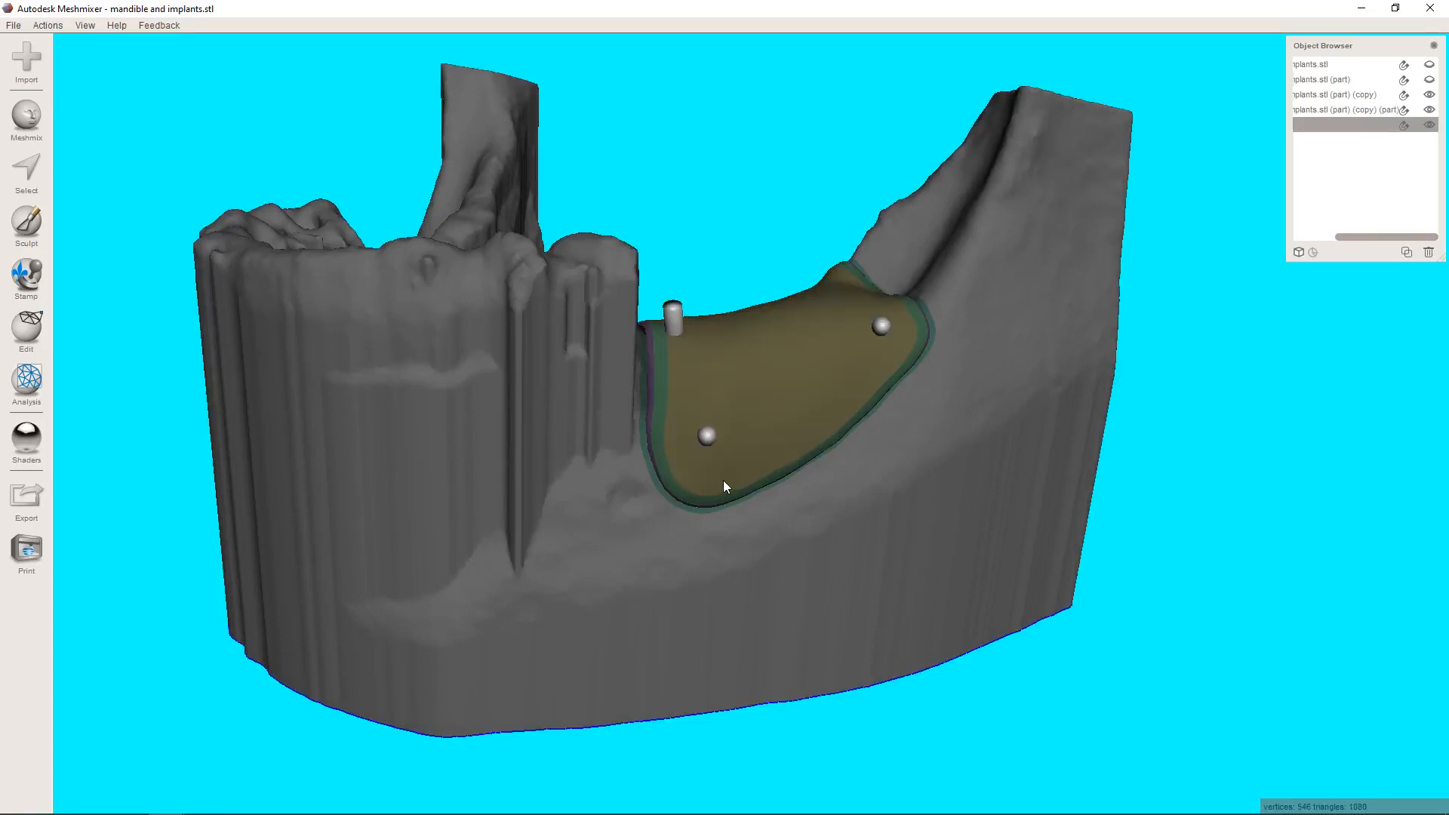
key(w)
scroll(725, 475, up, 5)
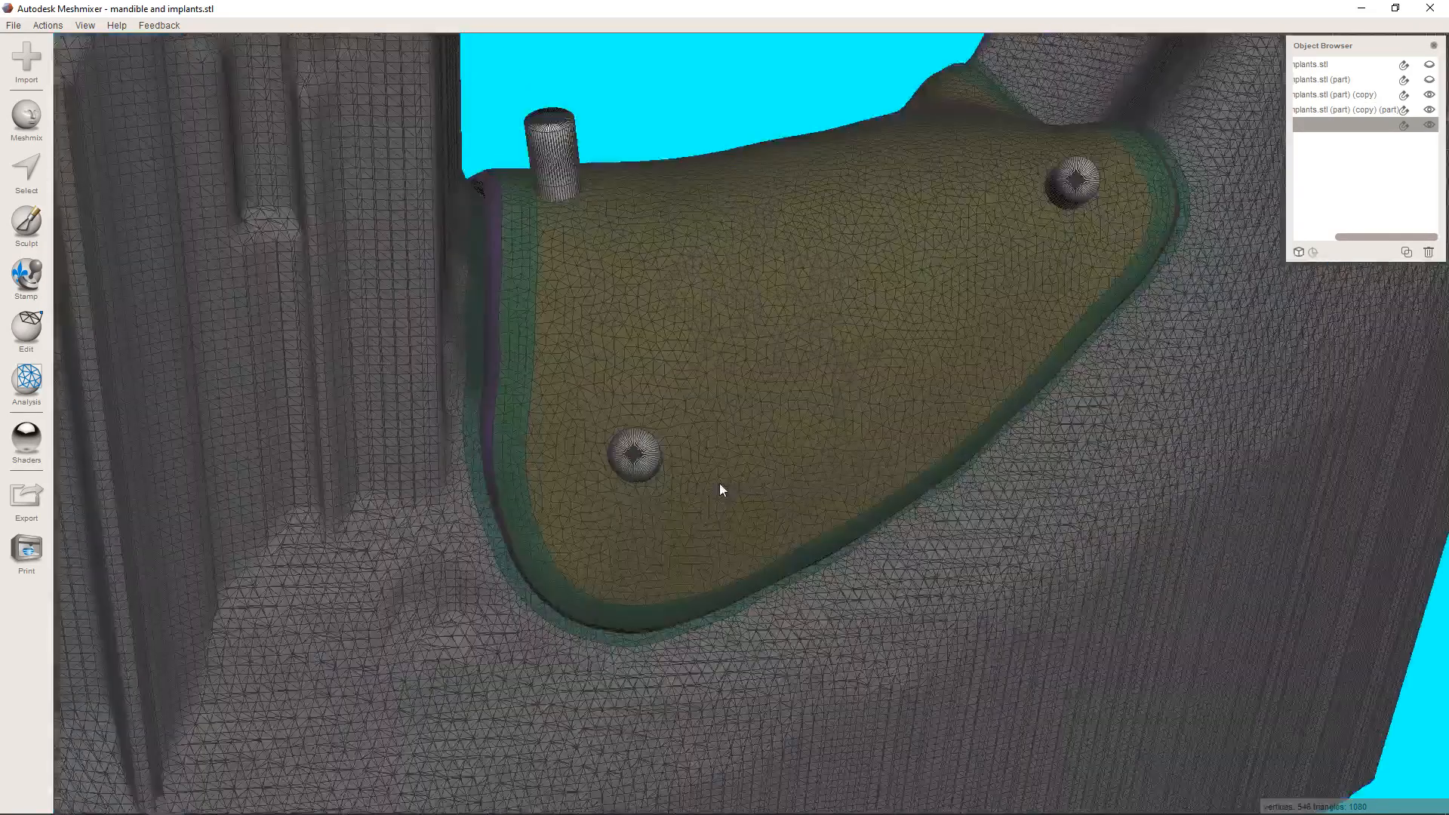
scroll(721, 490, up, 3)
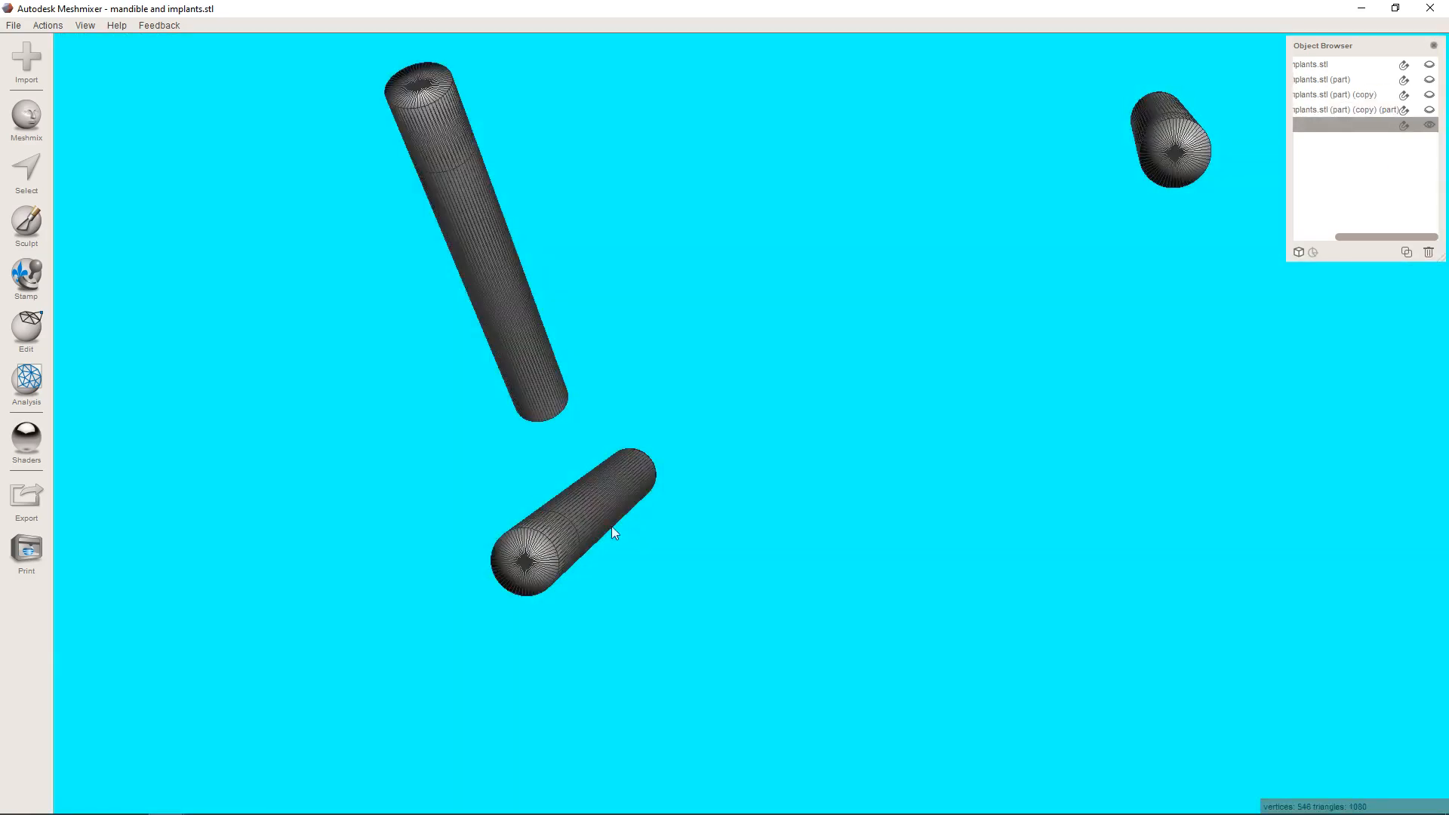
Examine the triangle structure of the three isolated pins from several angles and distances.
mouse_move(611, 526)
right_down()
mouse_move(611, 654)
mouse_move(687, 404)
mouse_move(745, 287)
mouse_move(809, 276)
right_up()
middle_drag(809, 276, 847, 337)
scroll(704, 387, up, 4)
right_drag(704, 387, 721, 472)
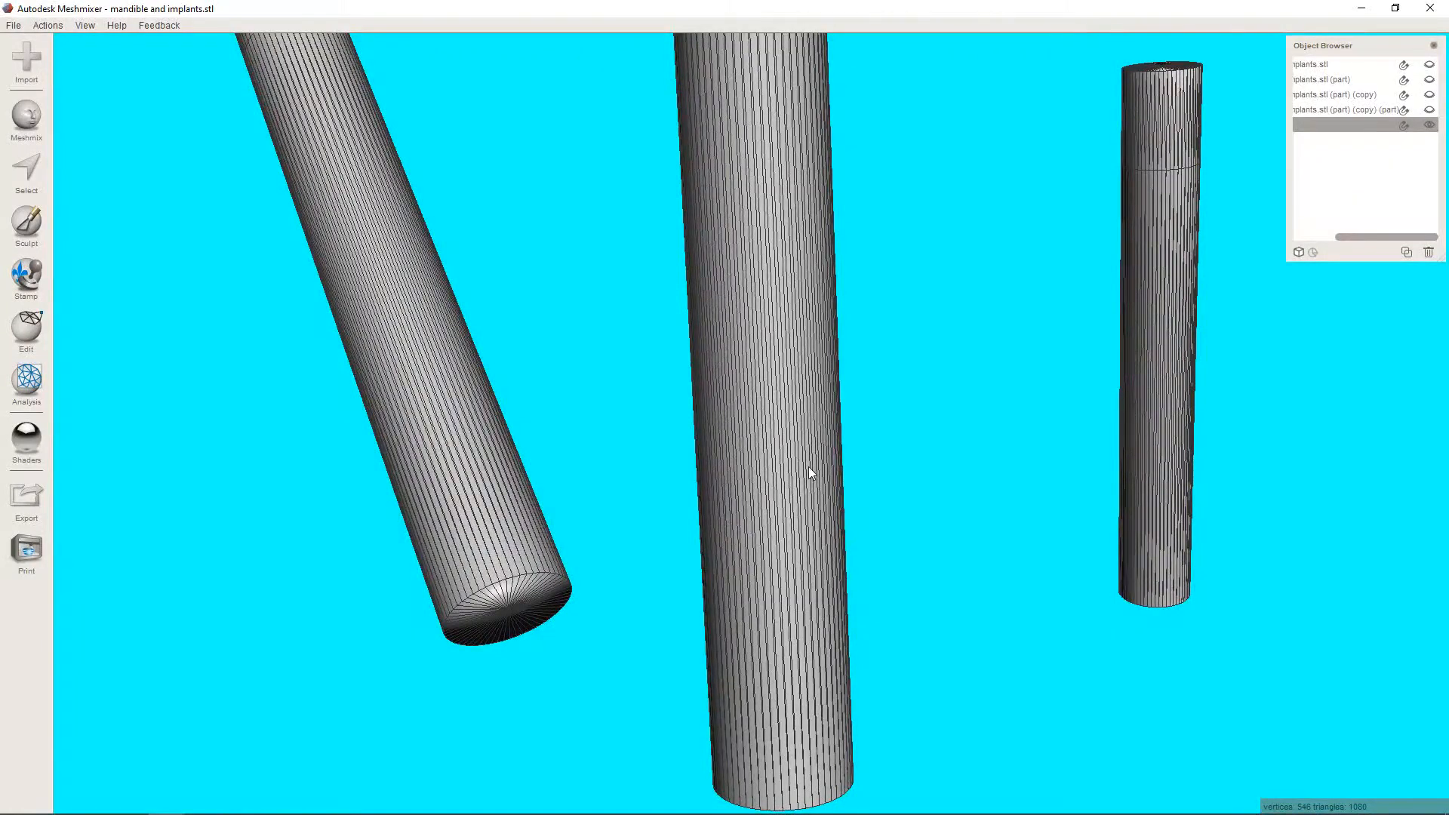
scroll(808, 467, down, 10)
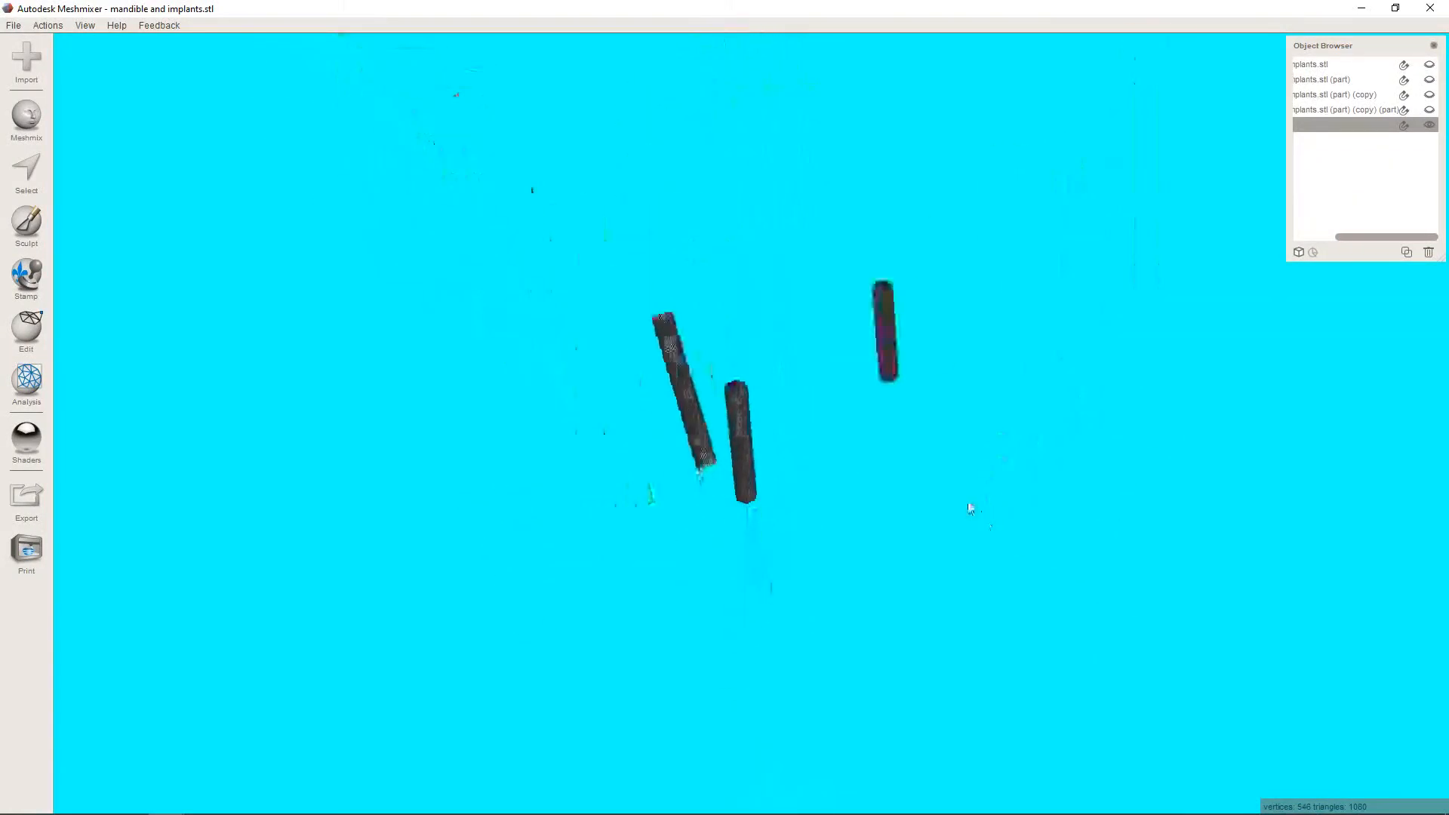
scroll(954, 504, up, 10)
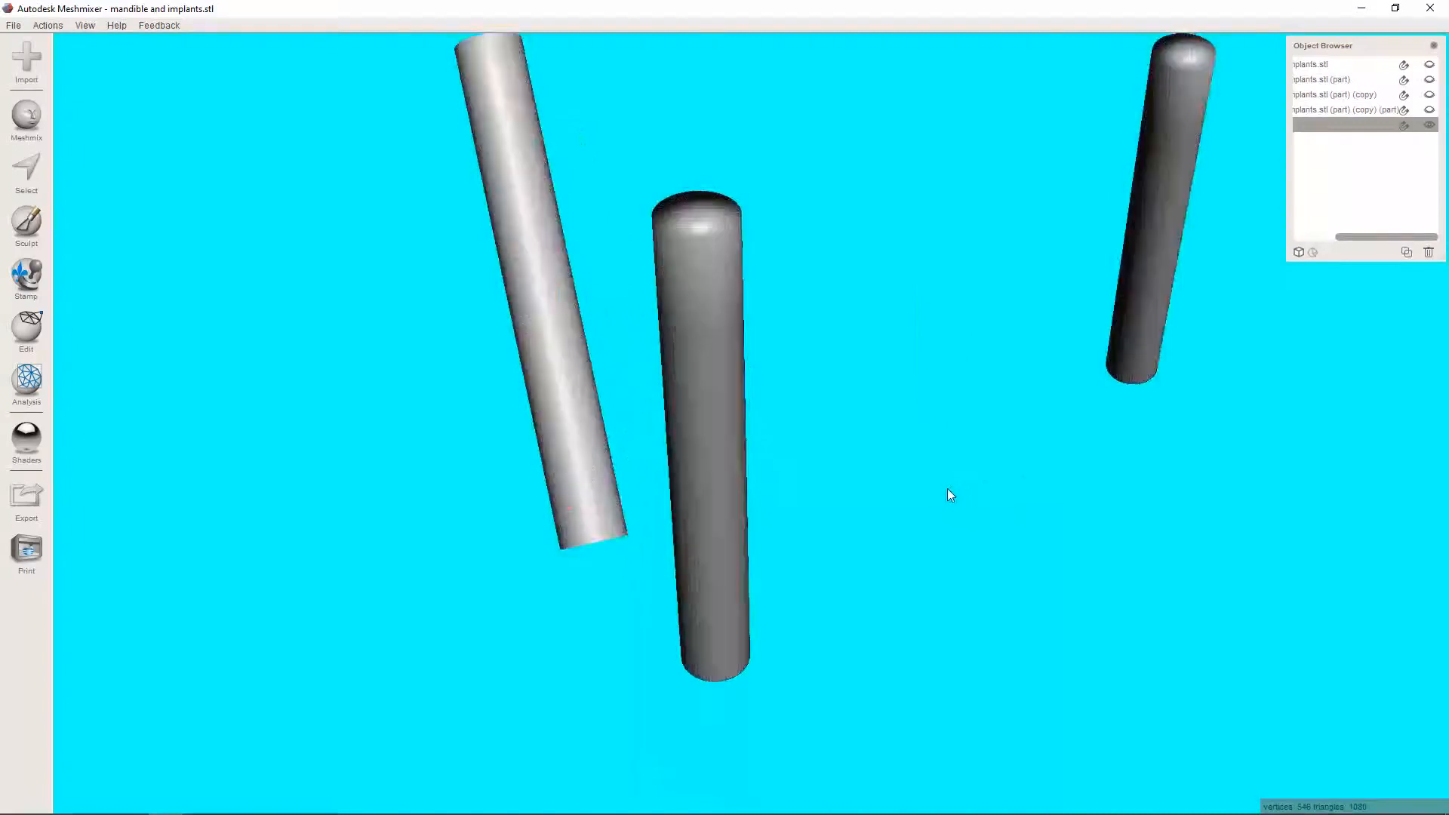
scroll(947, 491, up, 3)
scroll(867, 501, down, 6)
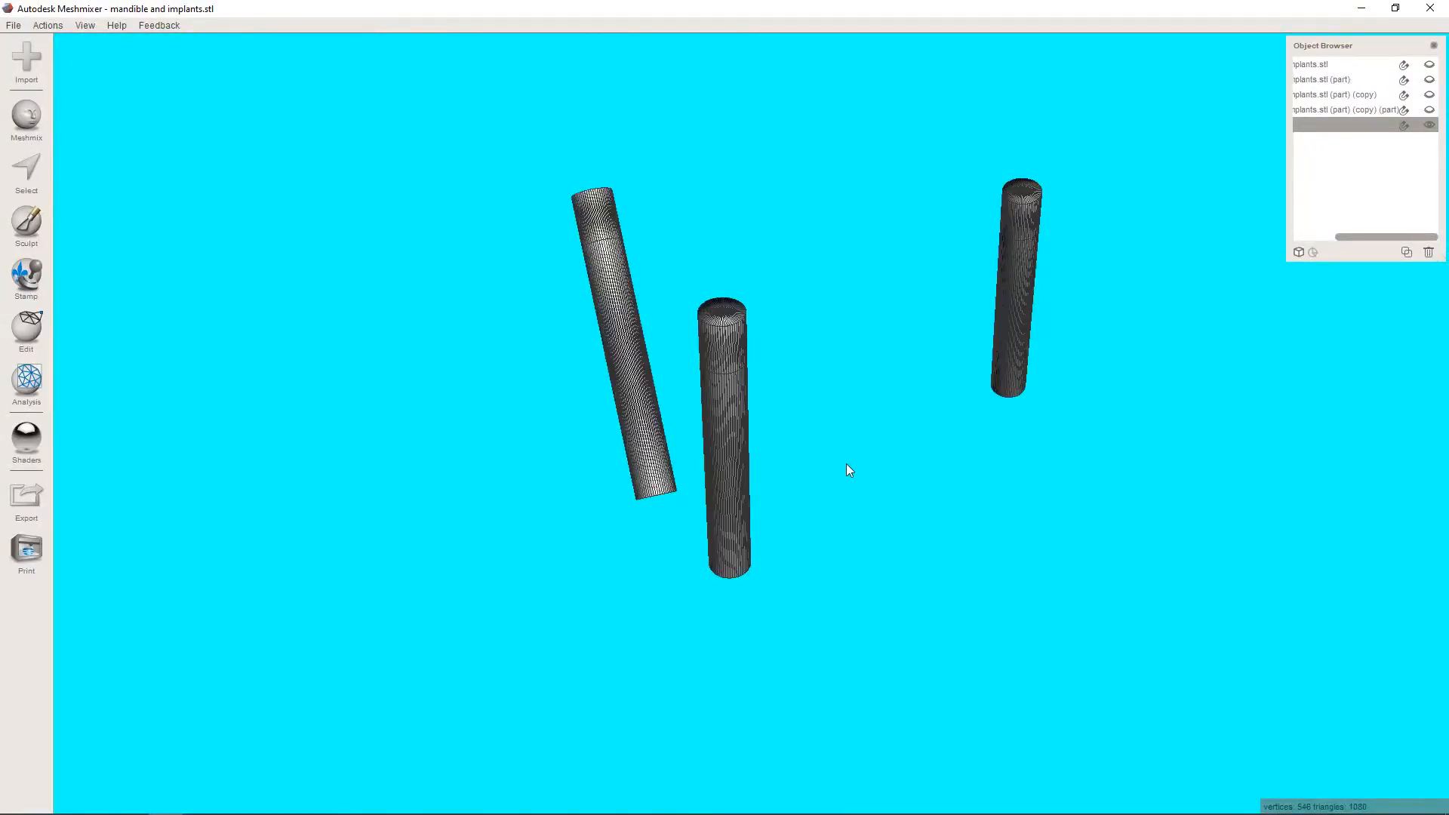
scroll(846, 483, up, 5)
scroll(828, 496, down, 5)
scroll(827, 491, up, 1)
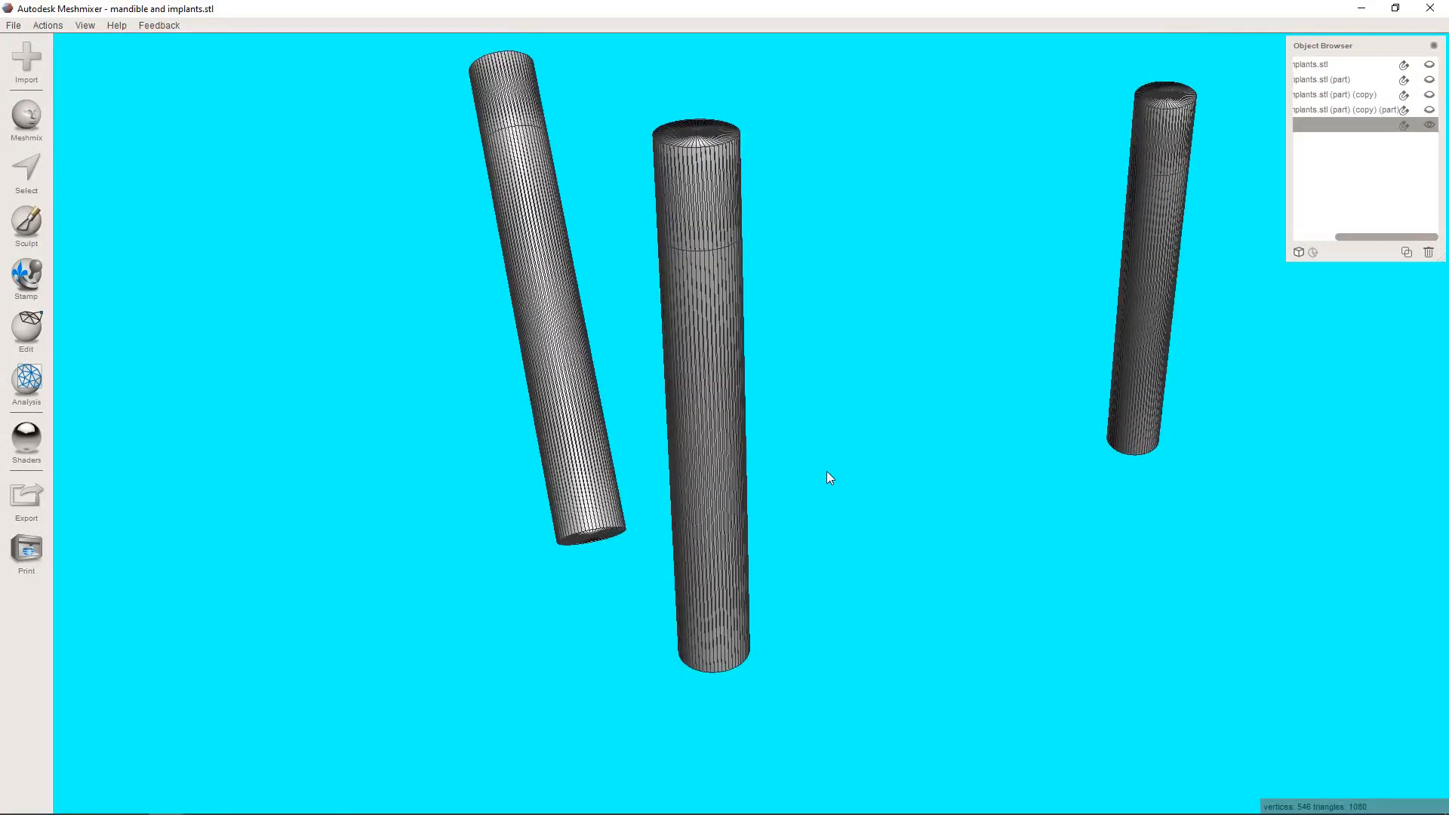
Show the membrane again and compare its mesh with that of the pins passing through it.
click(1428, 110)
scroll(1057, 302, up, 5)
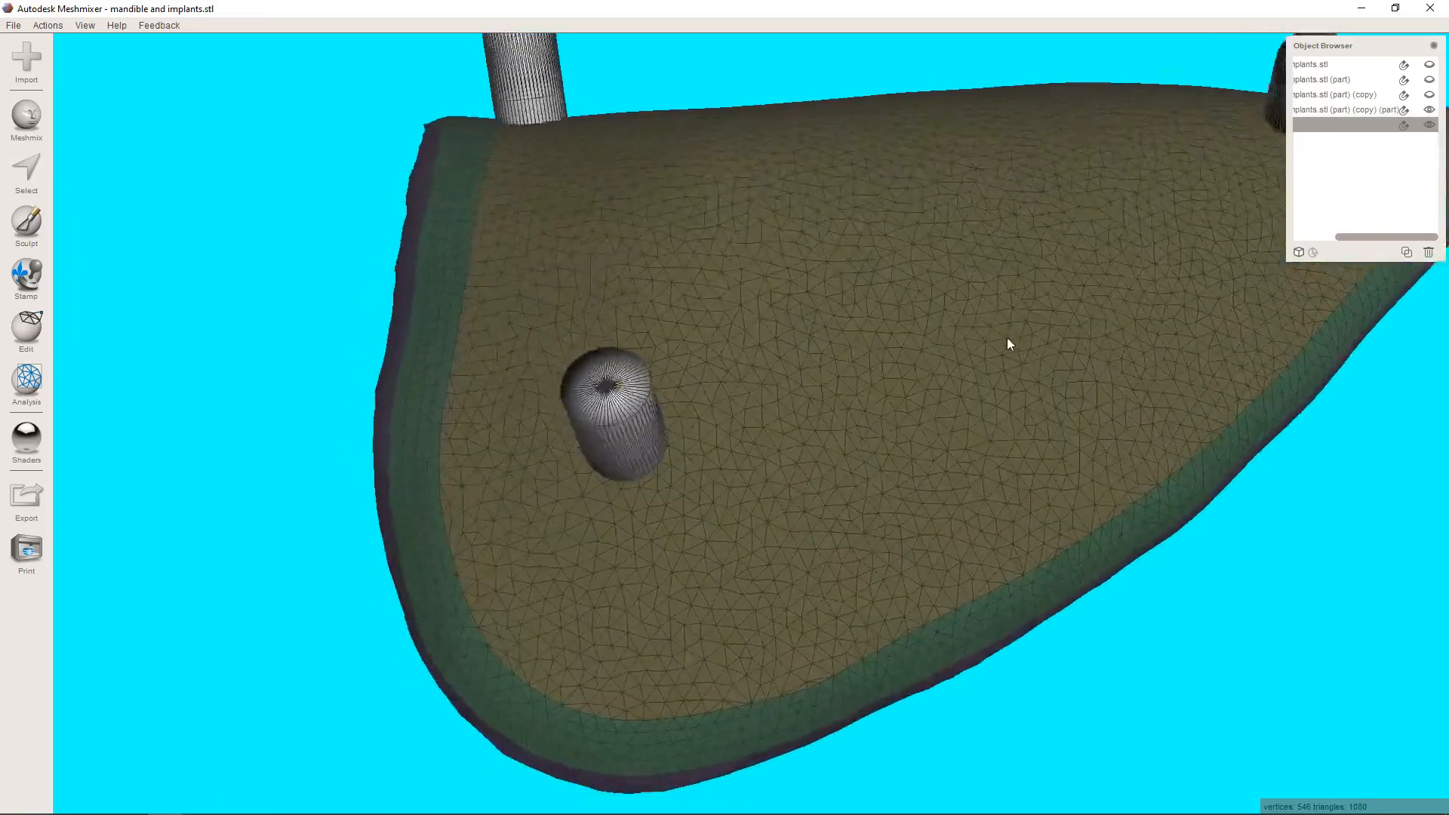
right_drag(1007, 337, 1007, 325)
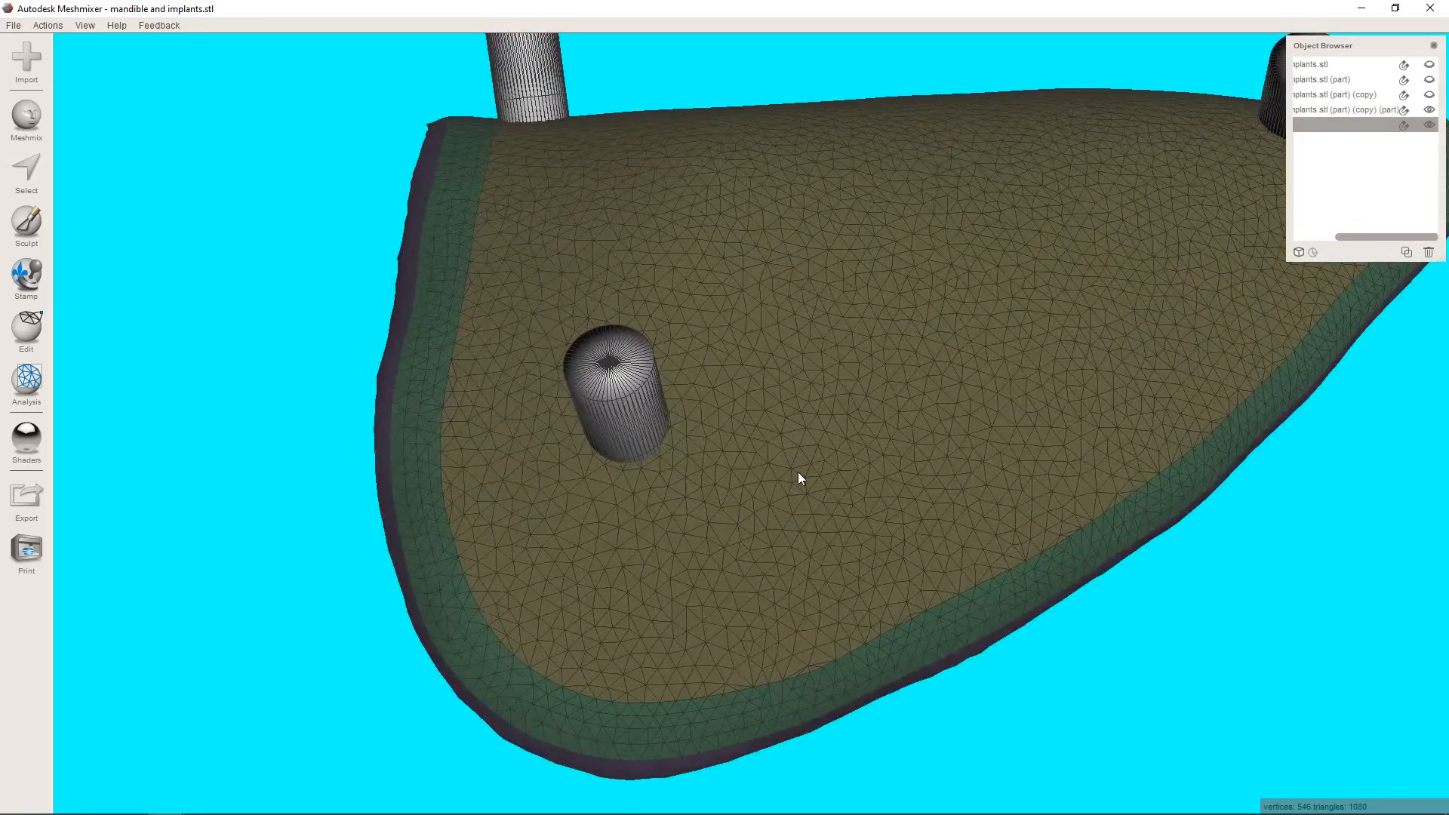
scroll(799, 473, down, 3)
right_drag(754, 527, 640, 245)
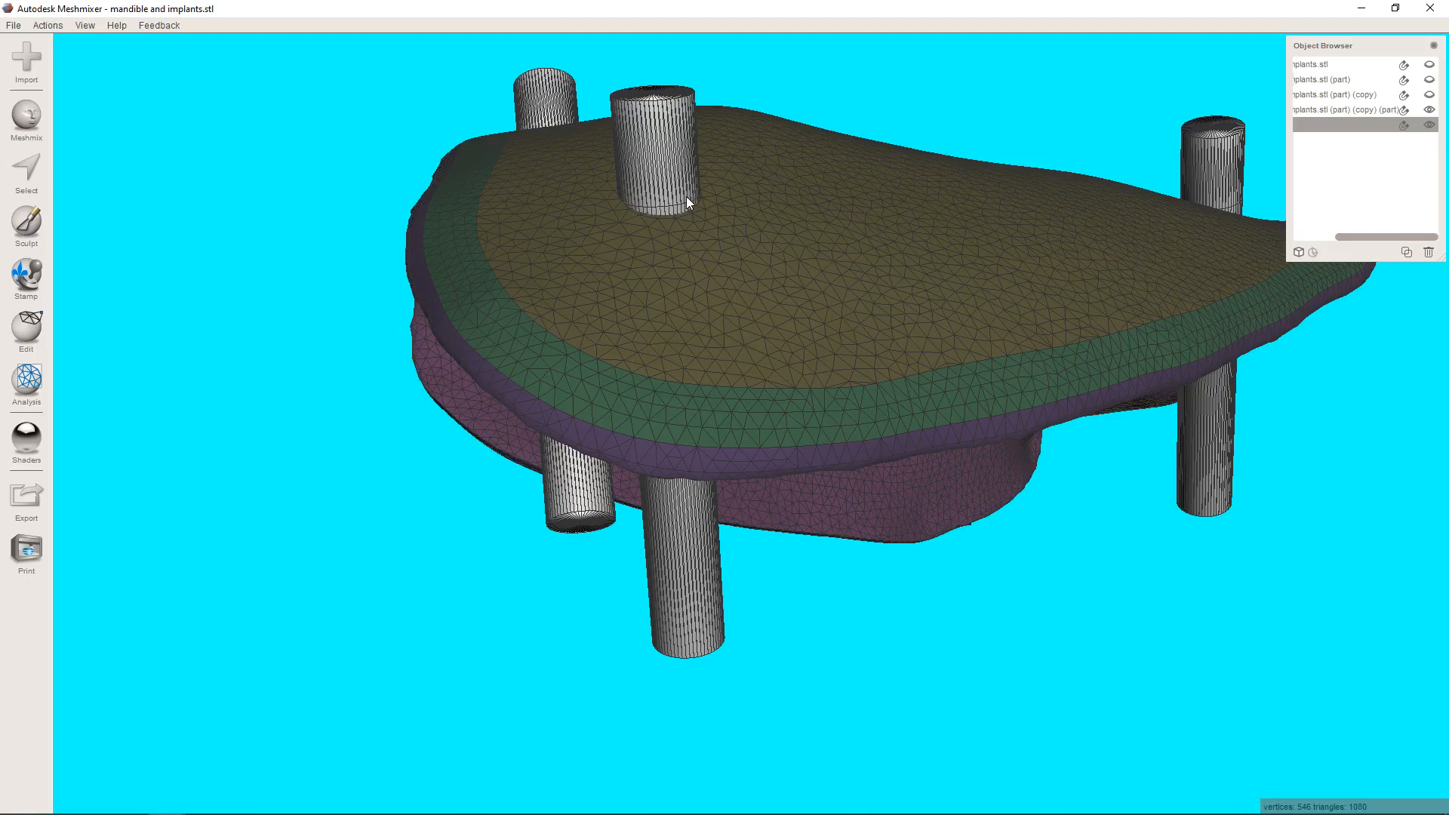
click(758, 313)
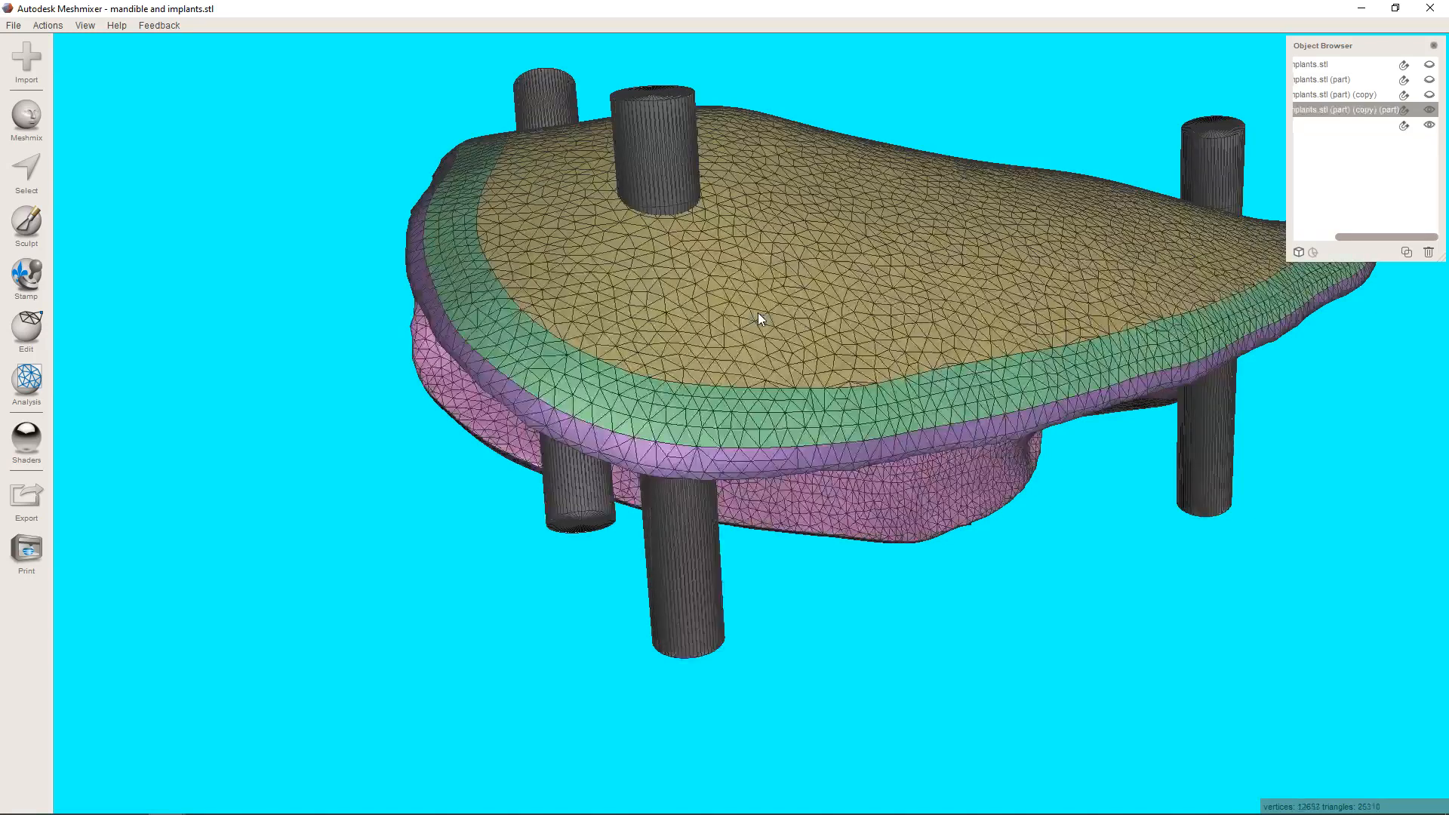
Convert the pins with Make Solid, using the Fast type, solid accuracy 128 and mesh density 128.
click(654, 175)
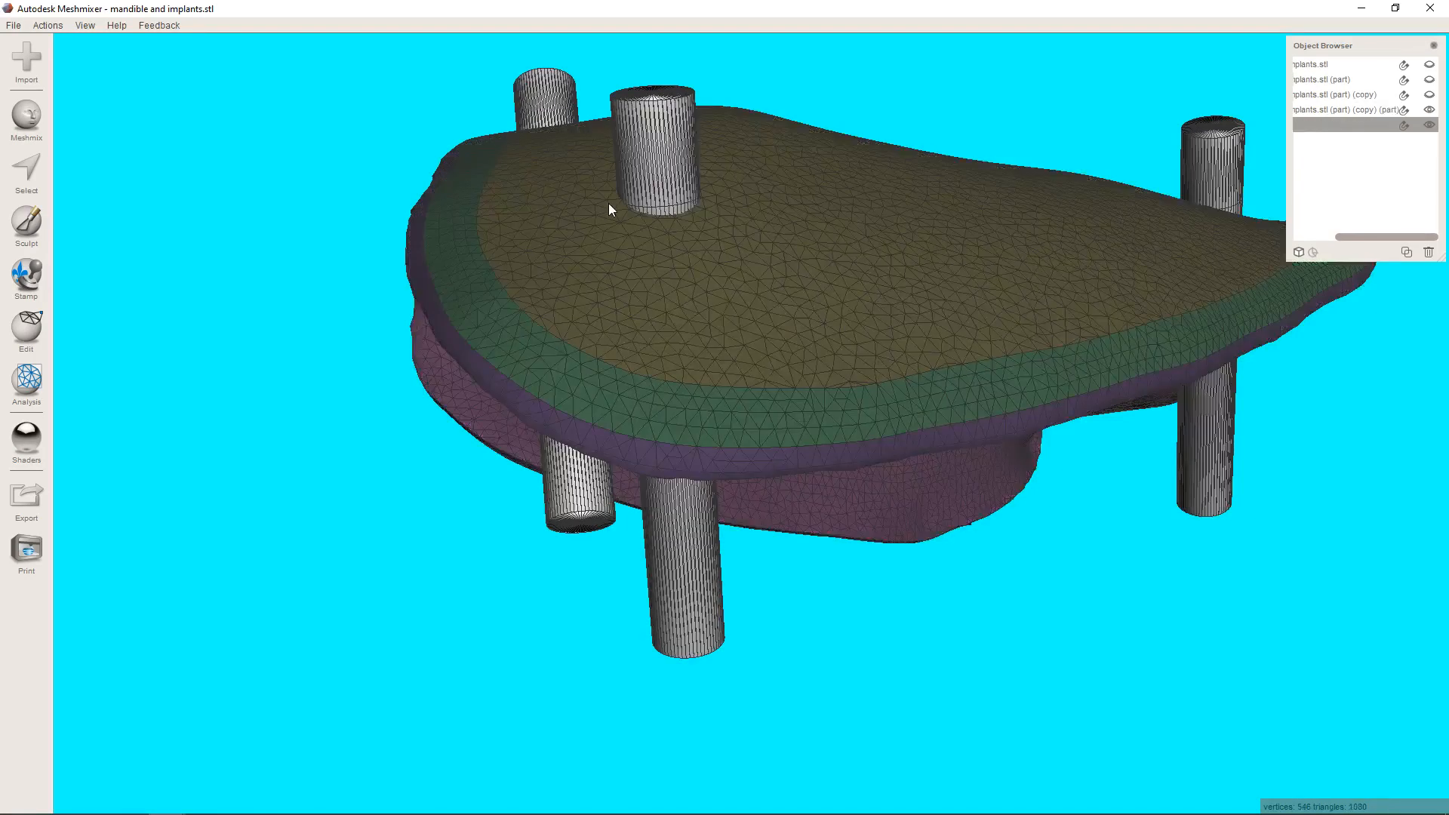
click(20, 329)
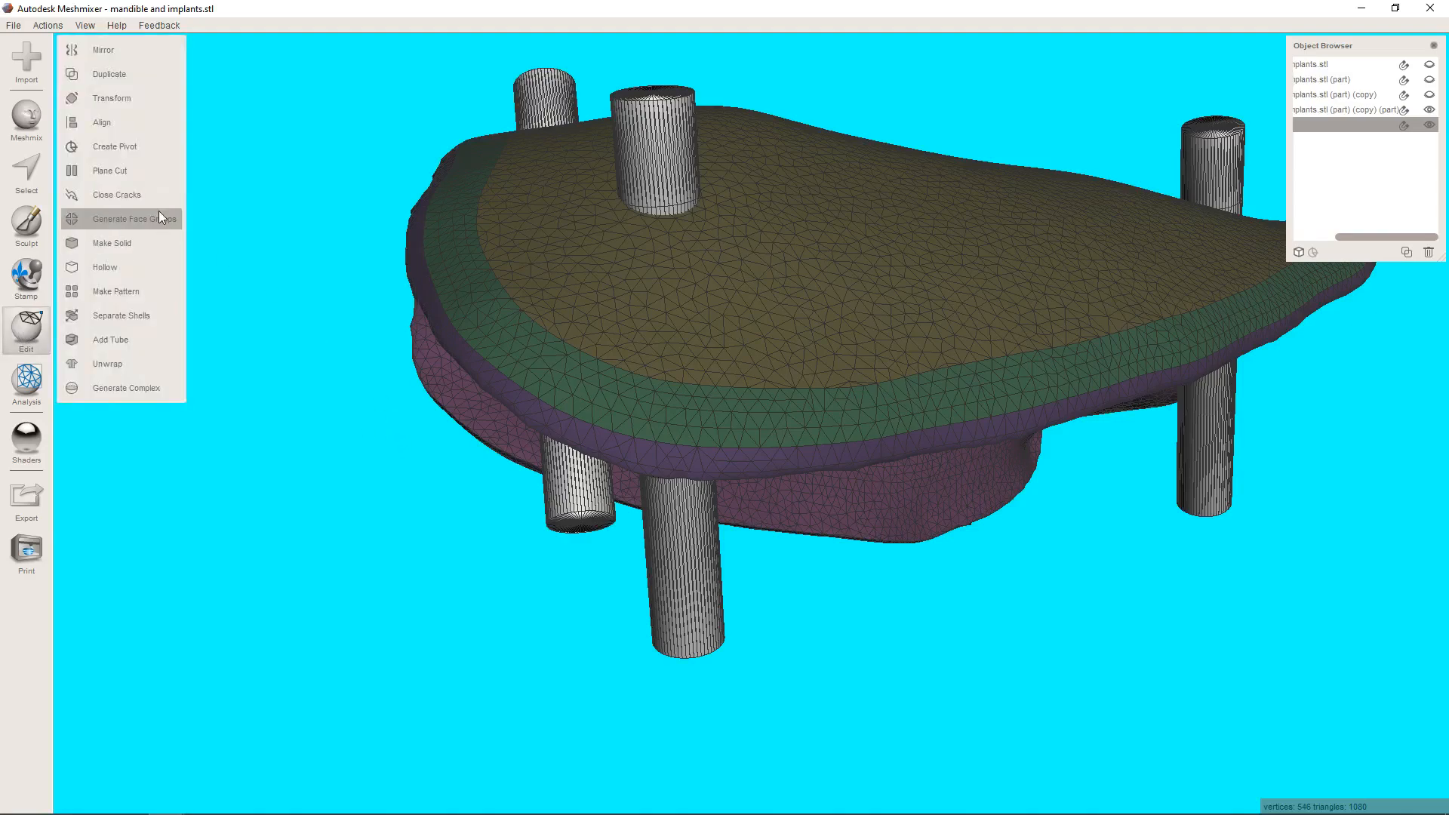
click(149, 245)
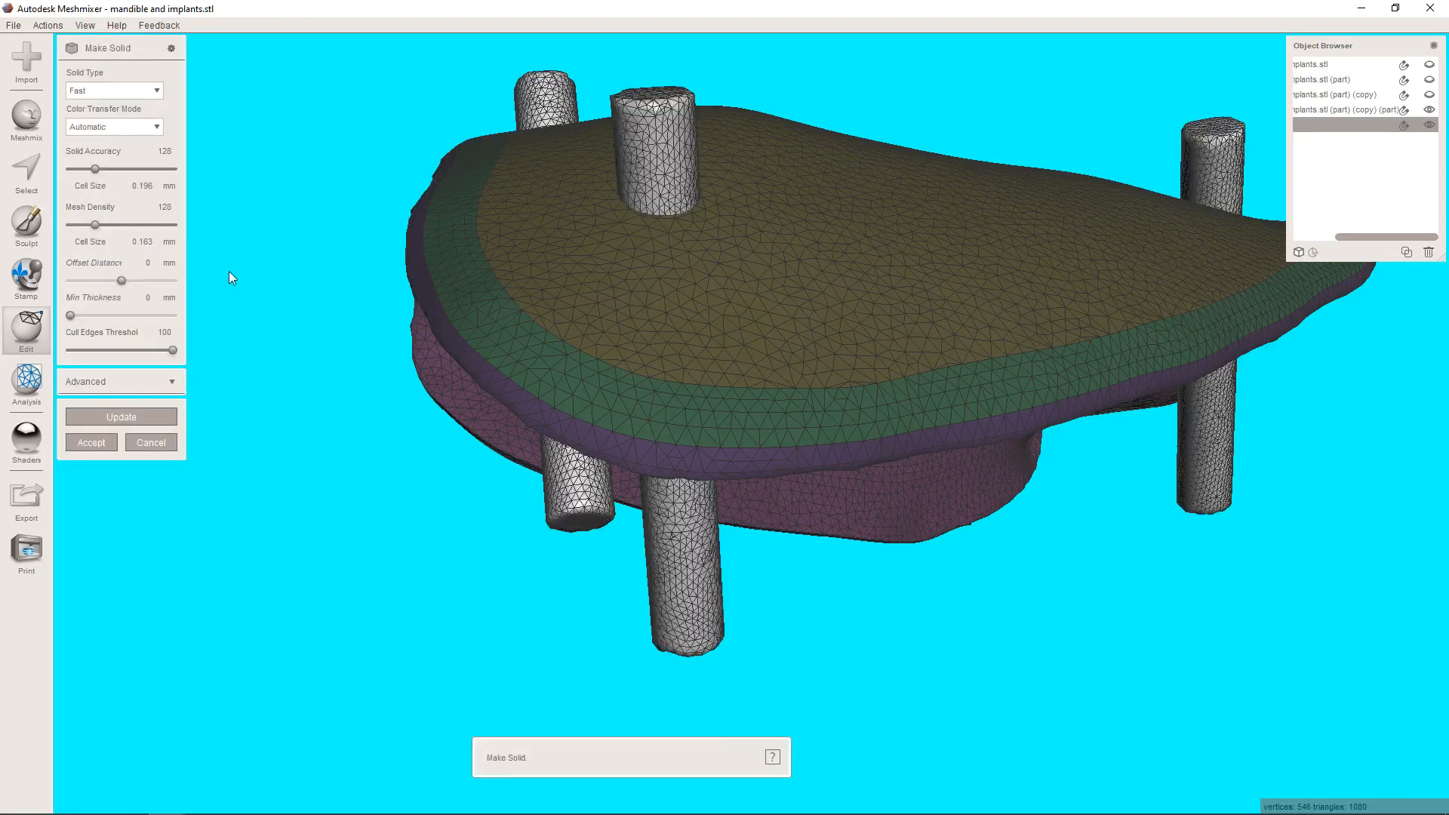
right_drag(567, 444, 562, 533)
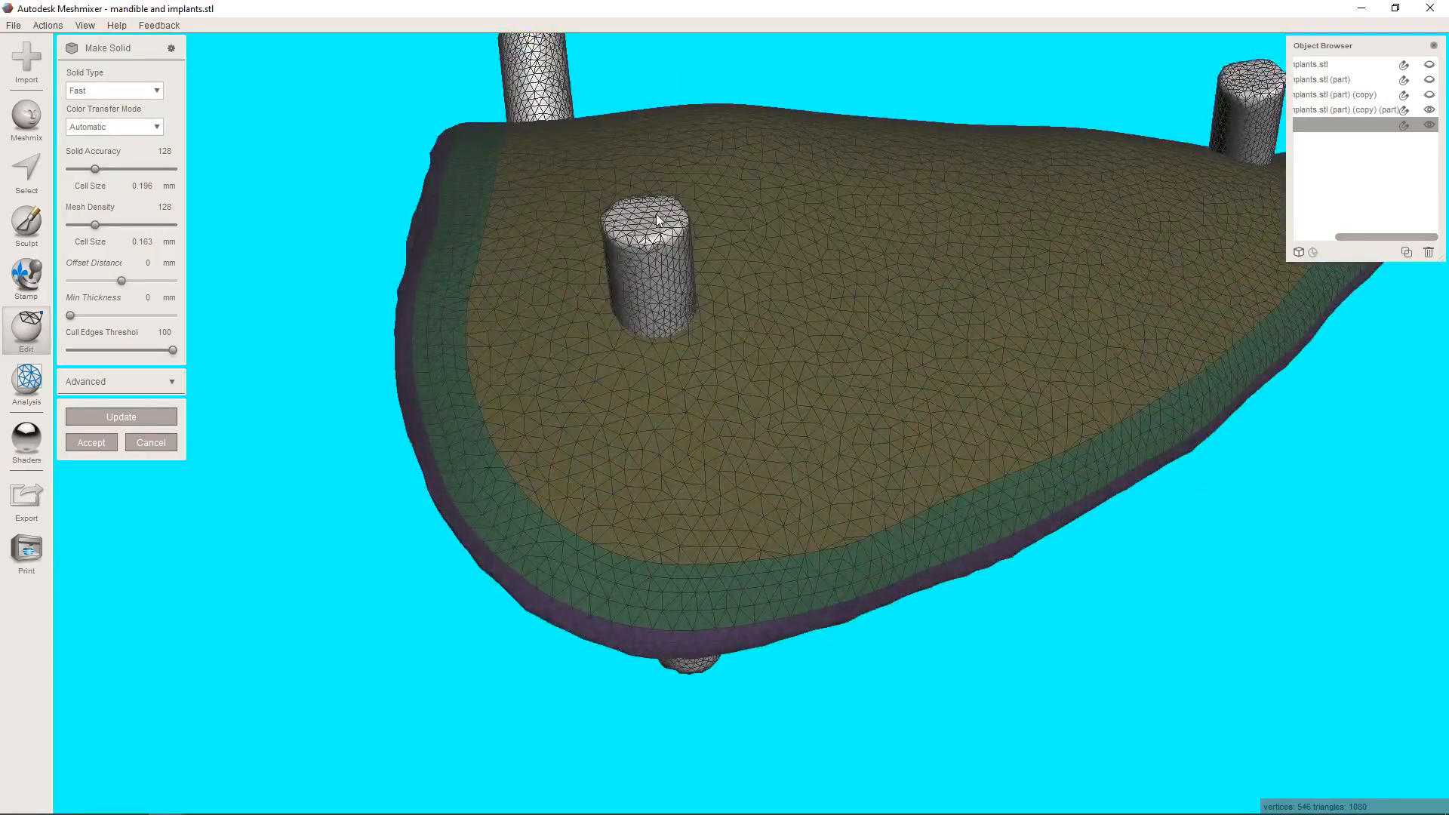
click(90, 442)
Subtract the solid pins from the membrane with a Boolean Difference in Precise mode.
scroll(613, 544, down, 5)
right_drag(632, 528, 682, 670)
click(824, 451)
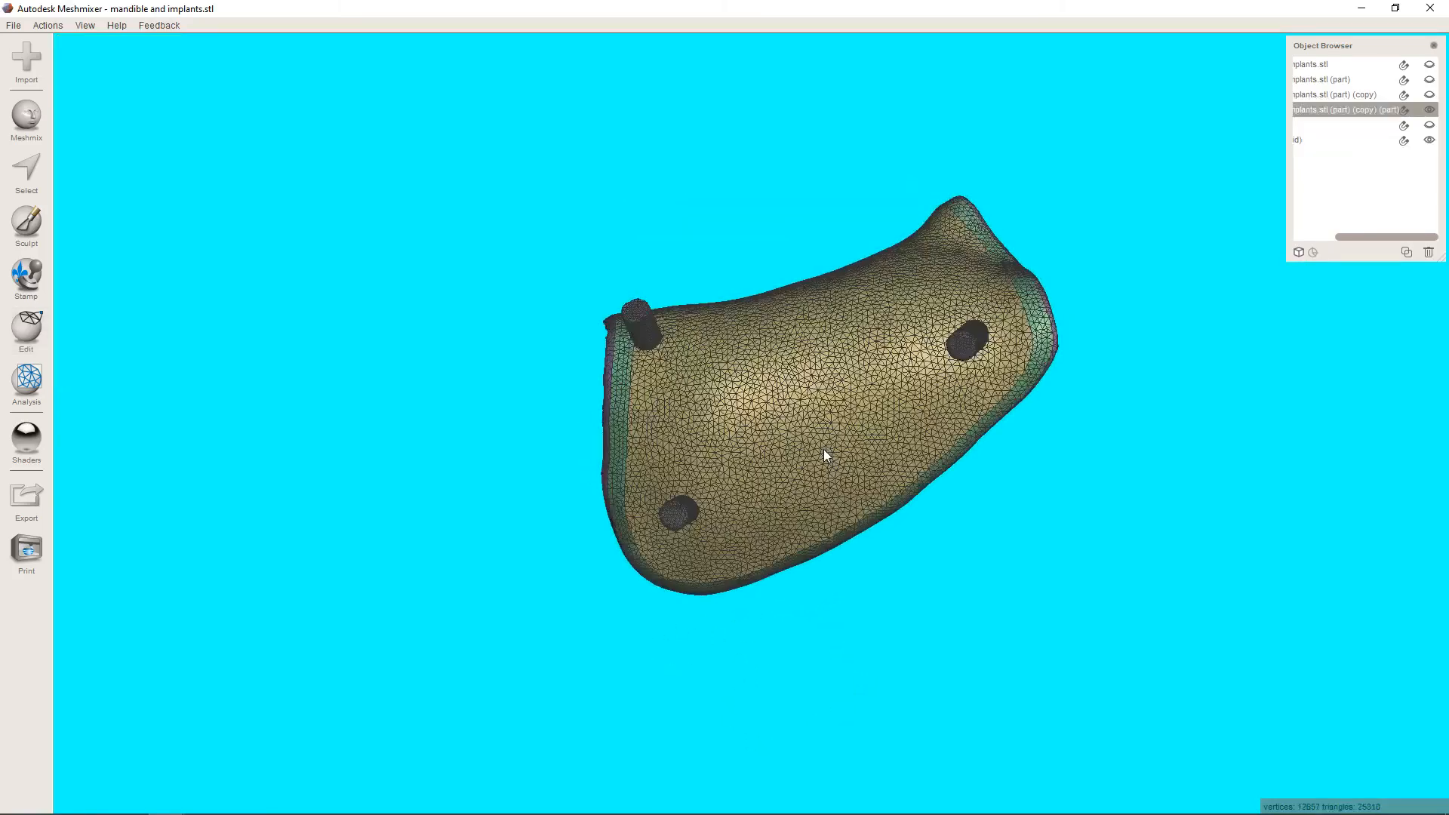
right_drag(824, 452, 845, 501)
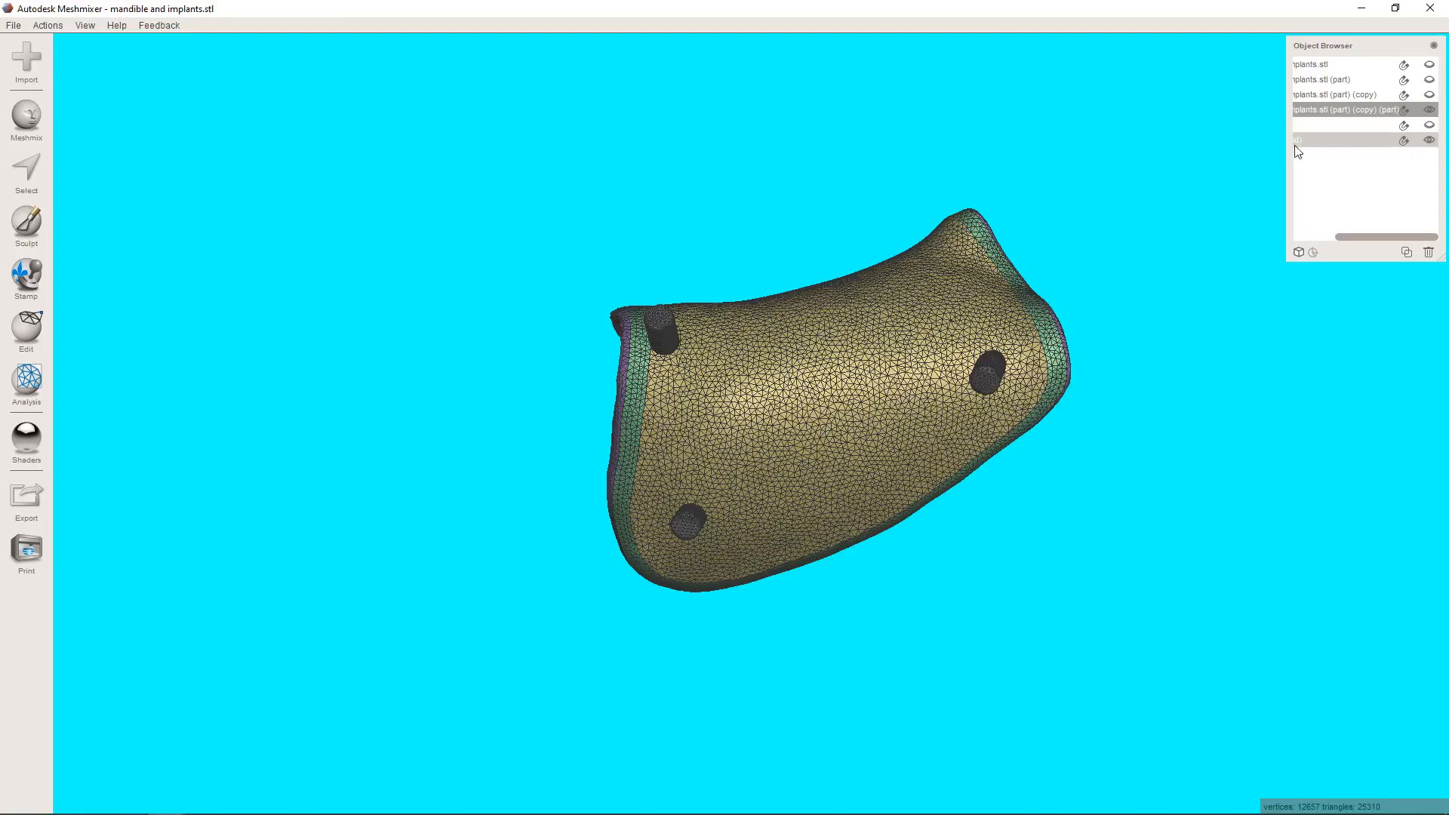
shift+click(1343, 141)
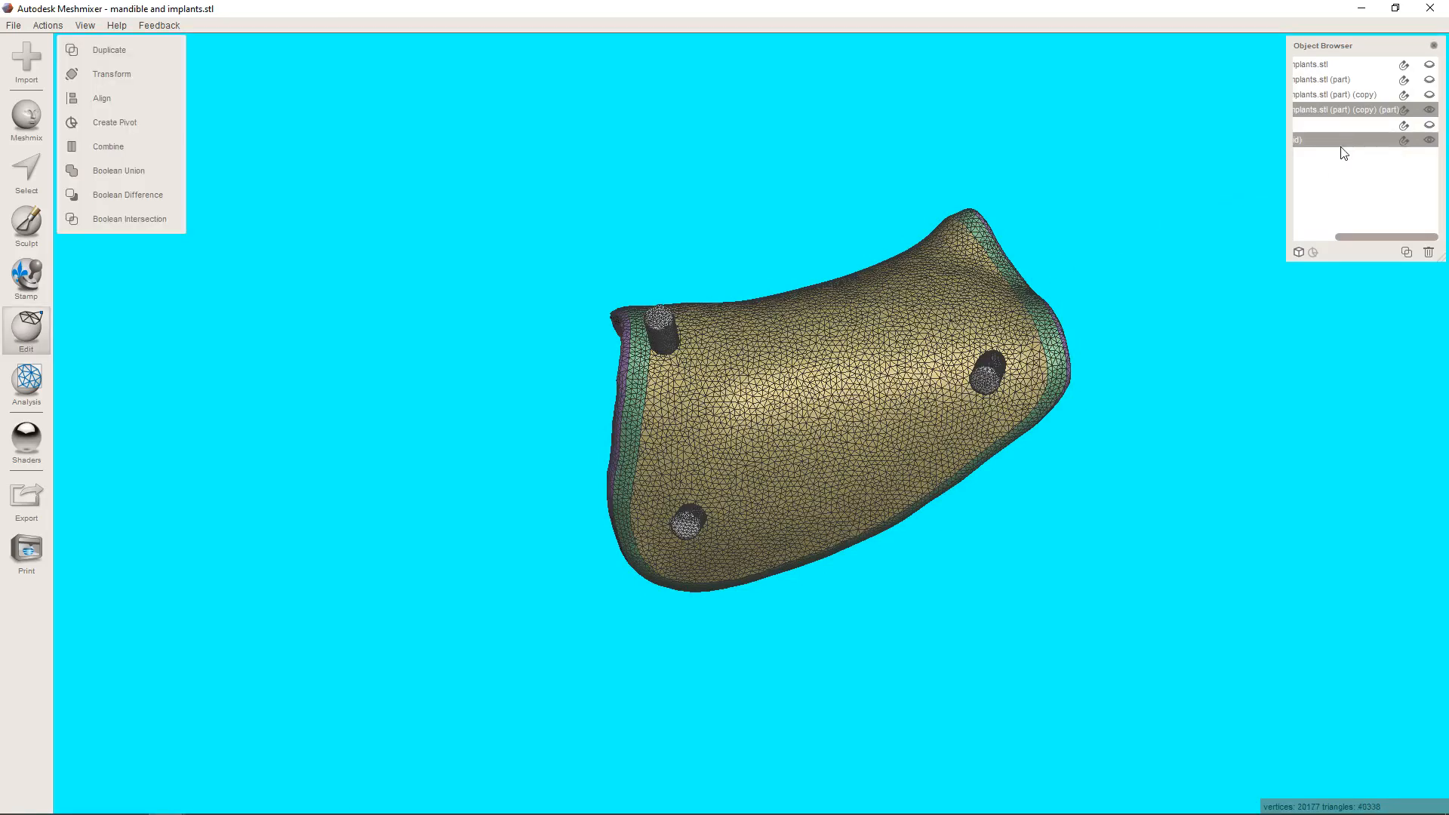
click(154, 194)
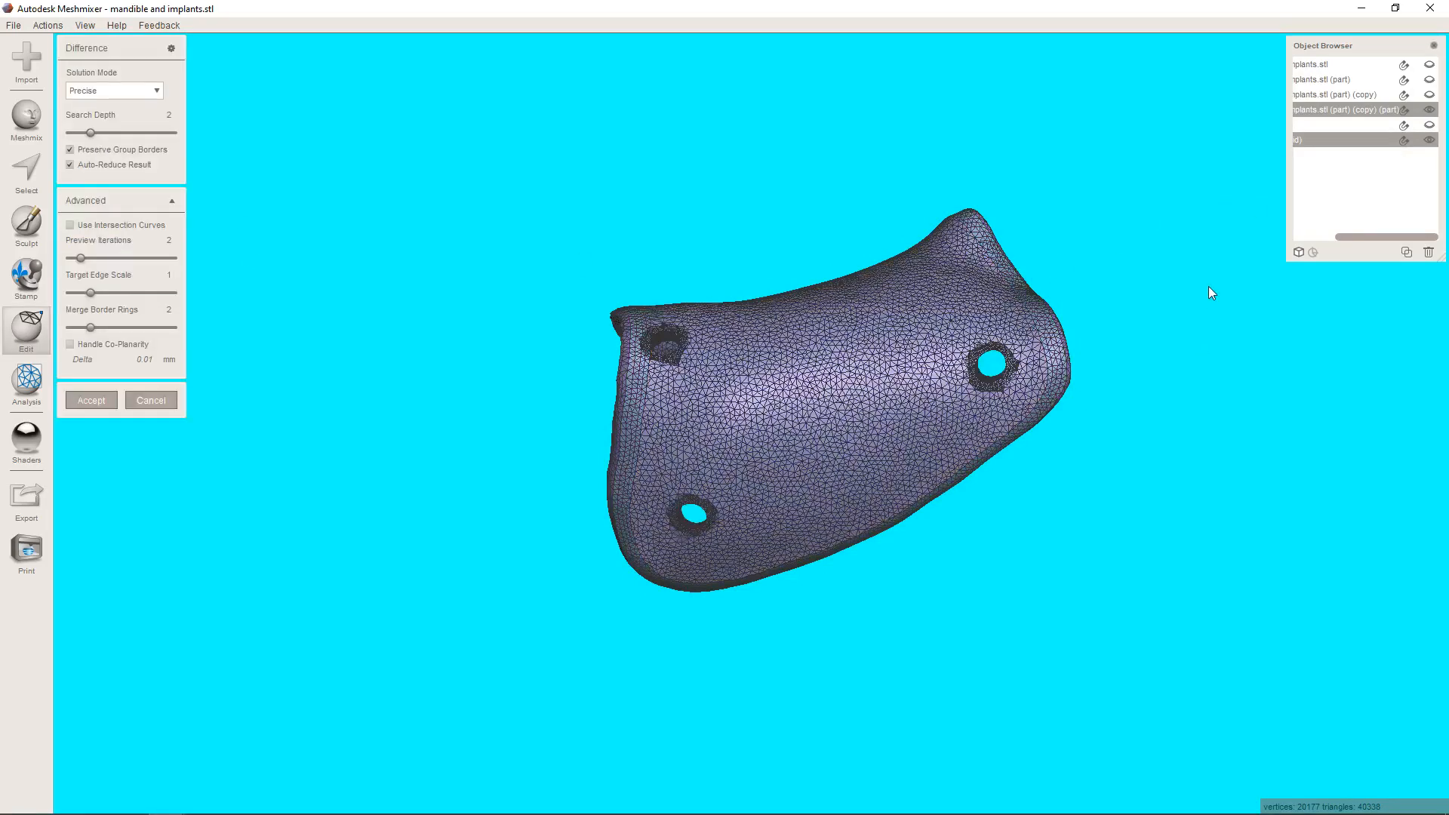
right_drag(831, 457, 861, 558)
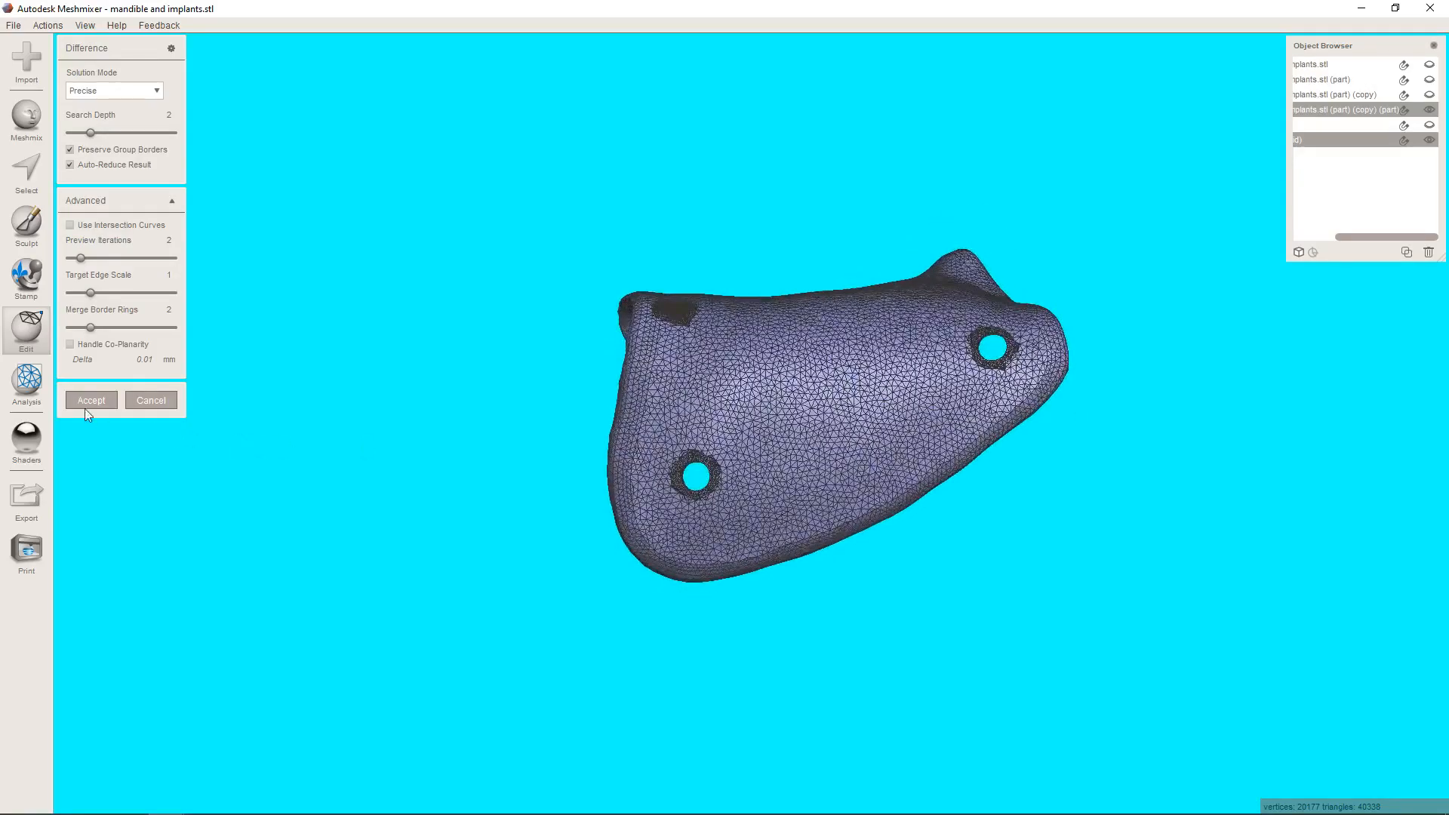
key(Return)
right_drag(853, 450, 760, 575)
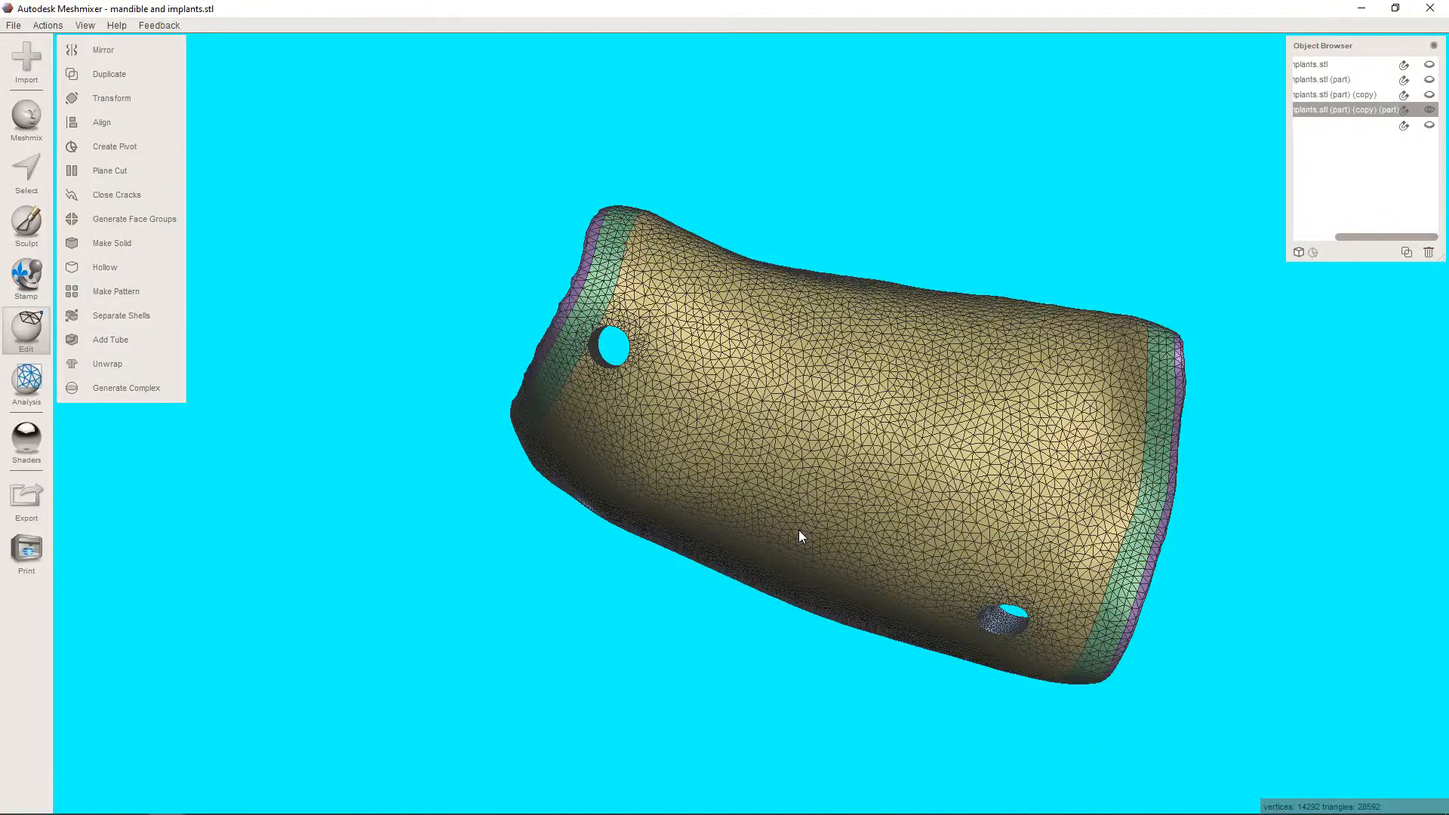
Use the Unwrap Brush at size 26 to select three separate patches along the membrane flap that has no pin holes.
click(36, 166)
click(88, 158)
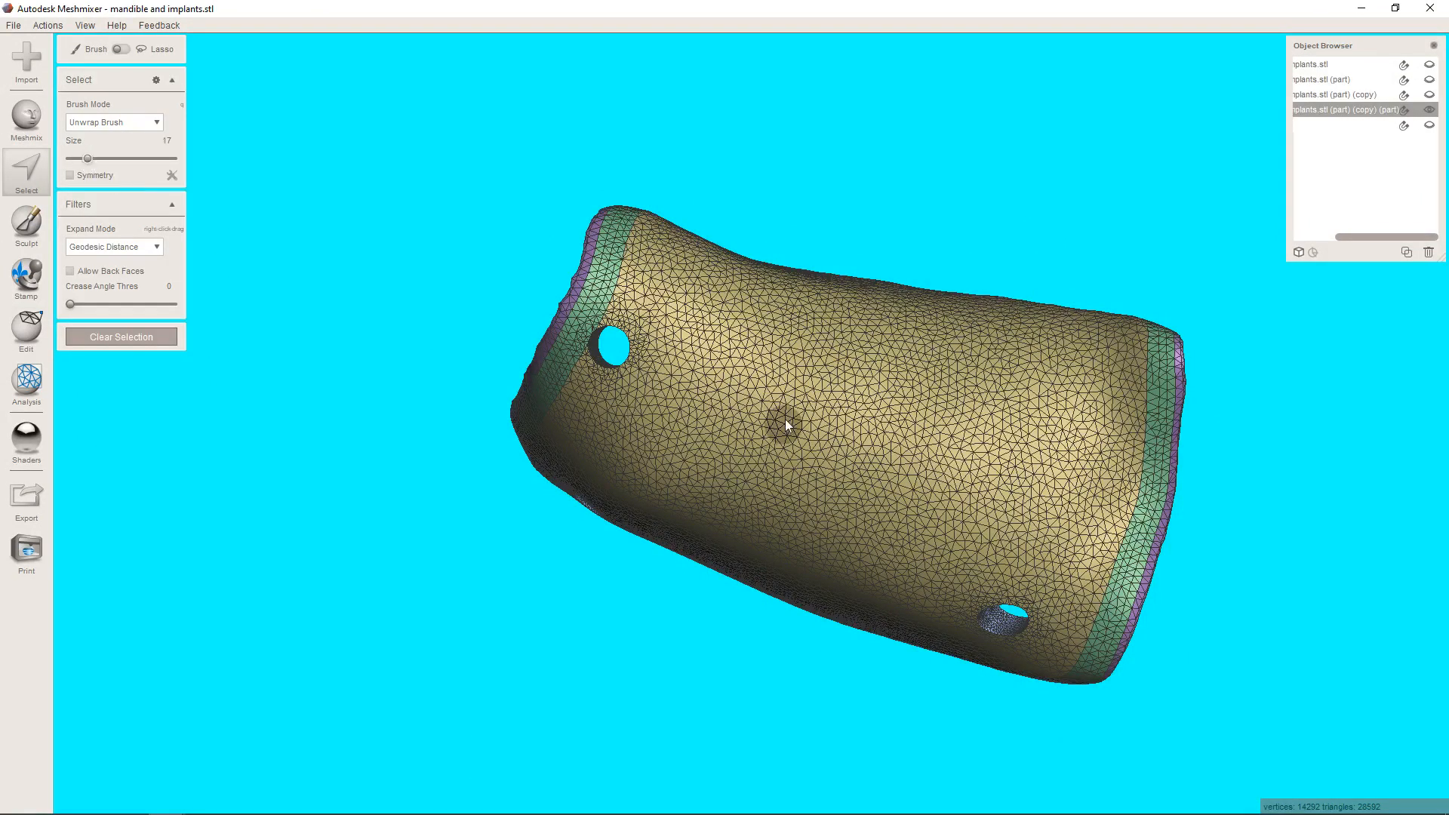
click(96, 160)
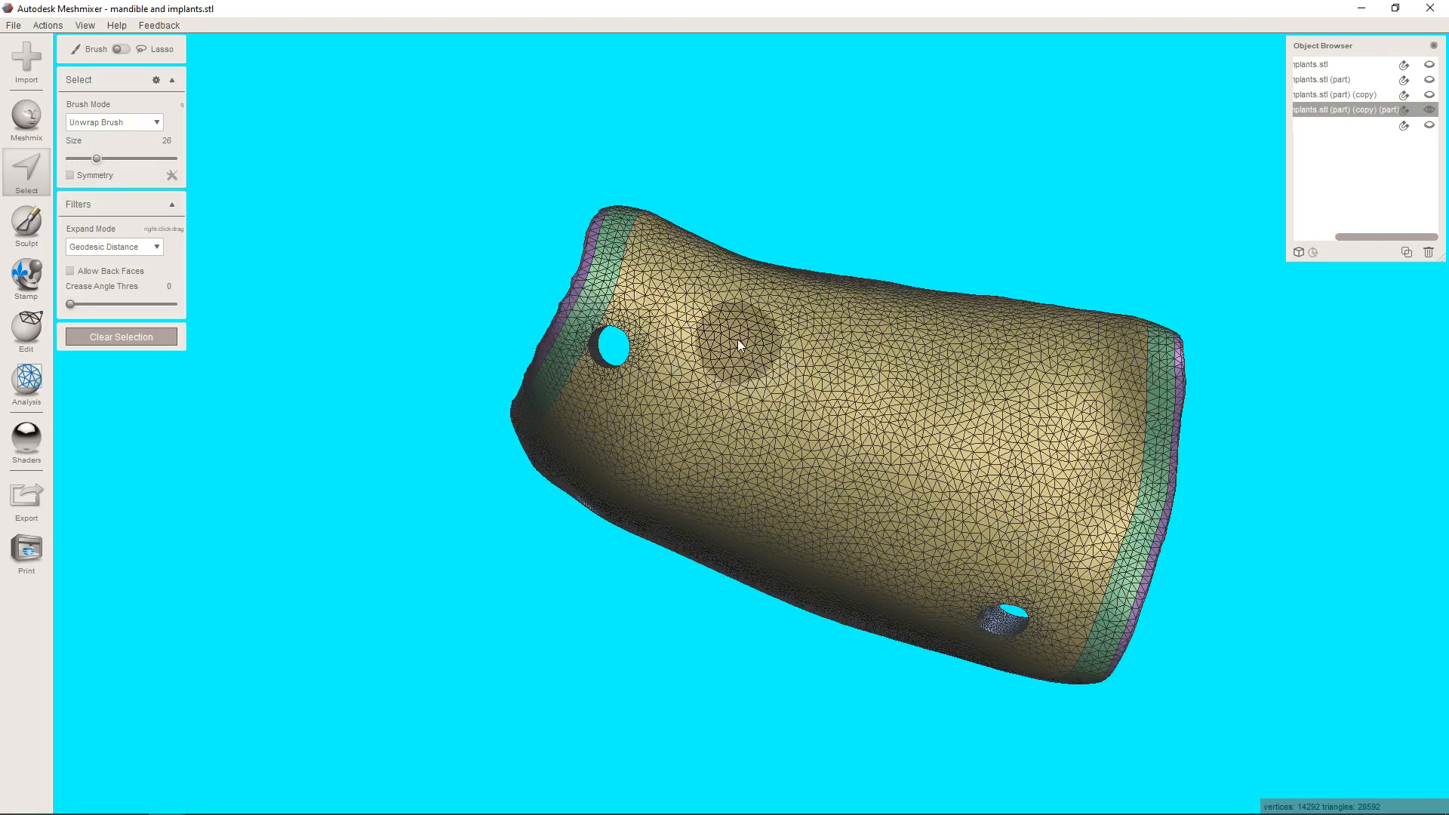
right_drag(870, 356, 618, 263)
right_drag(468, 231, 634, 314)
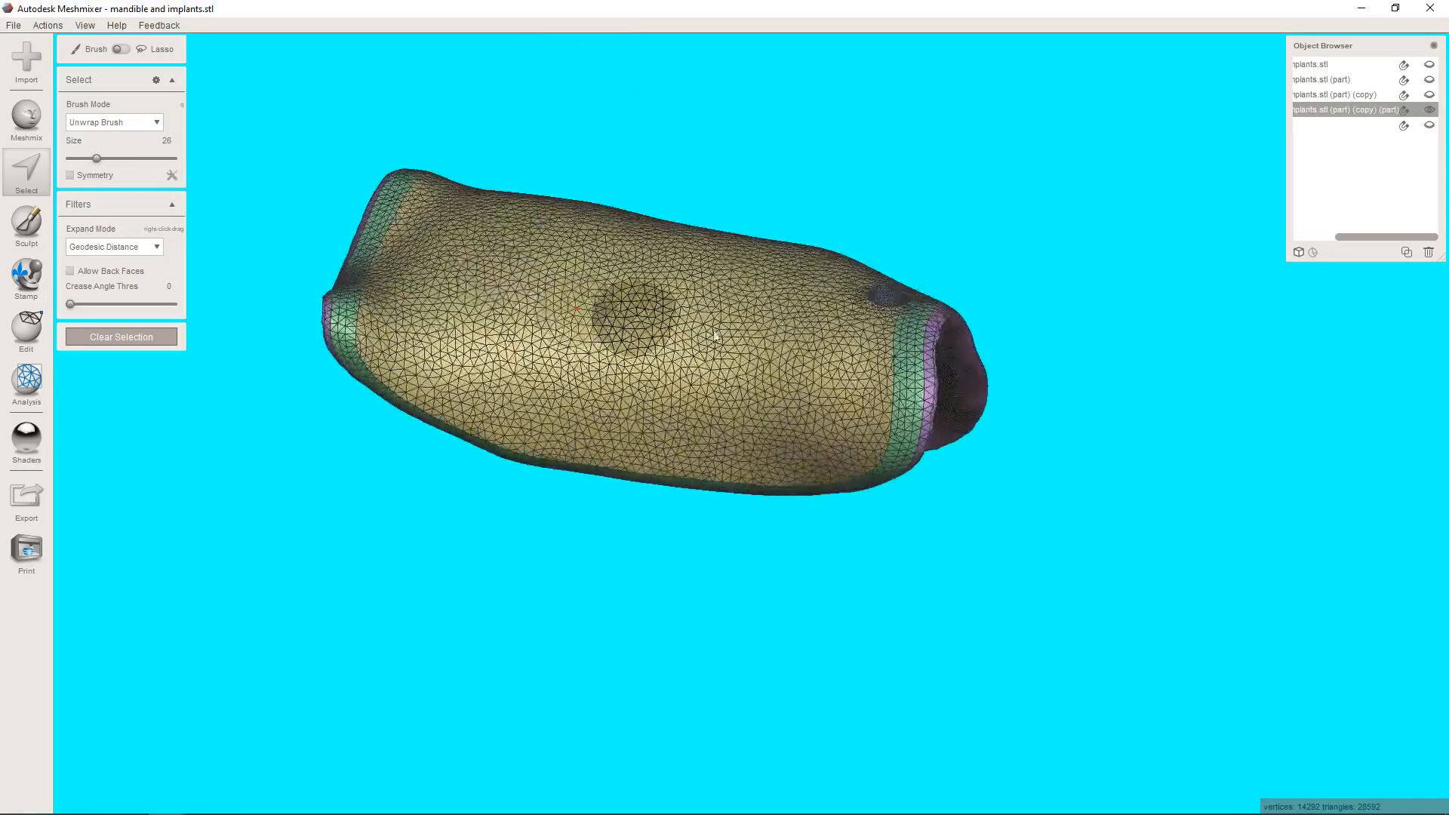
click(817, 394)
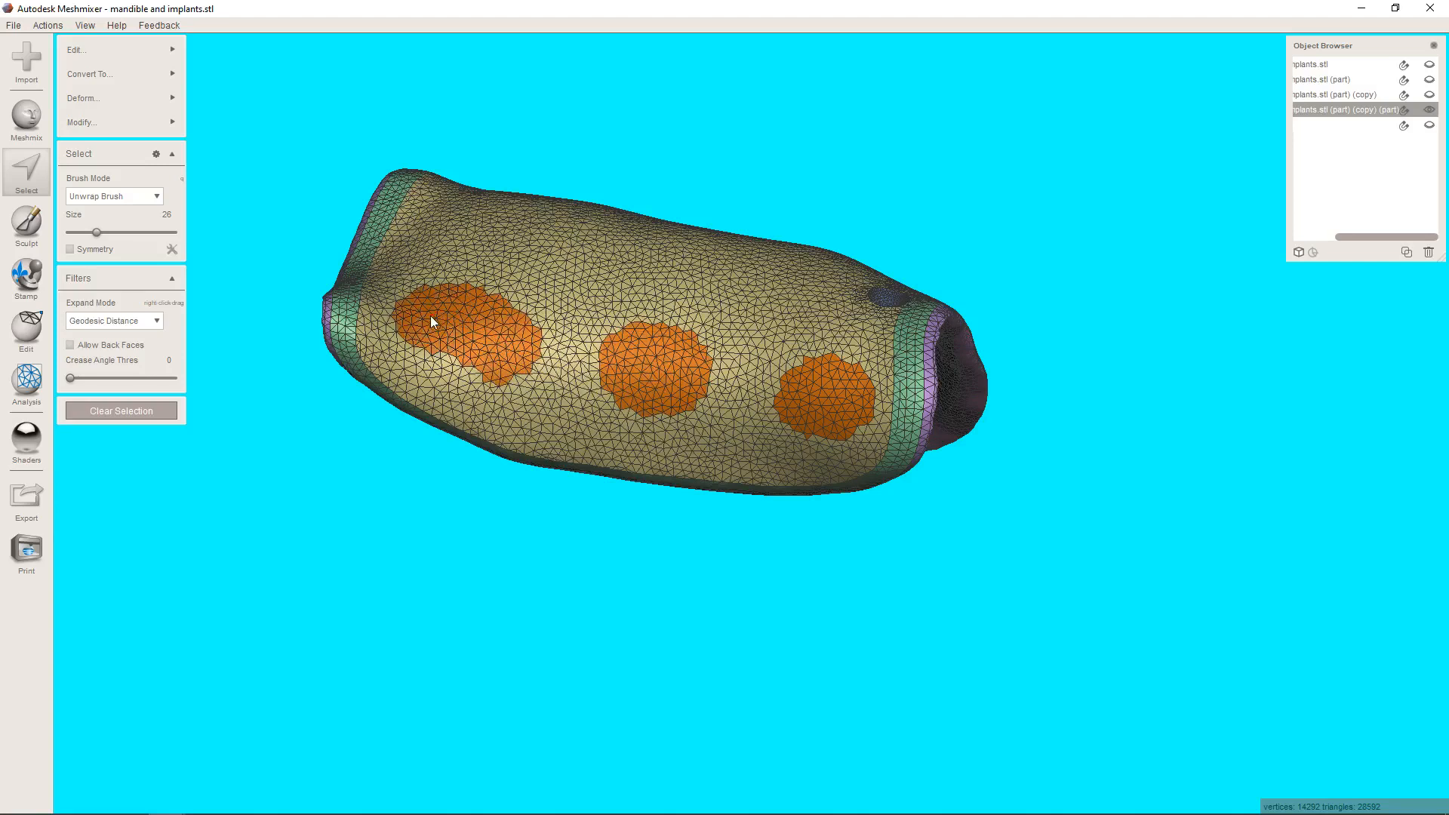
right_drag(468, 326, 519, 271)
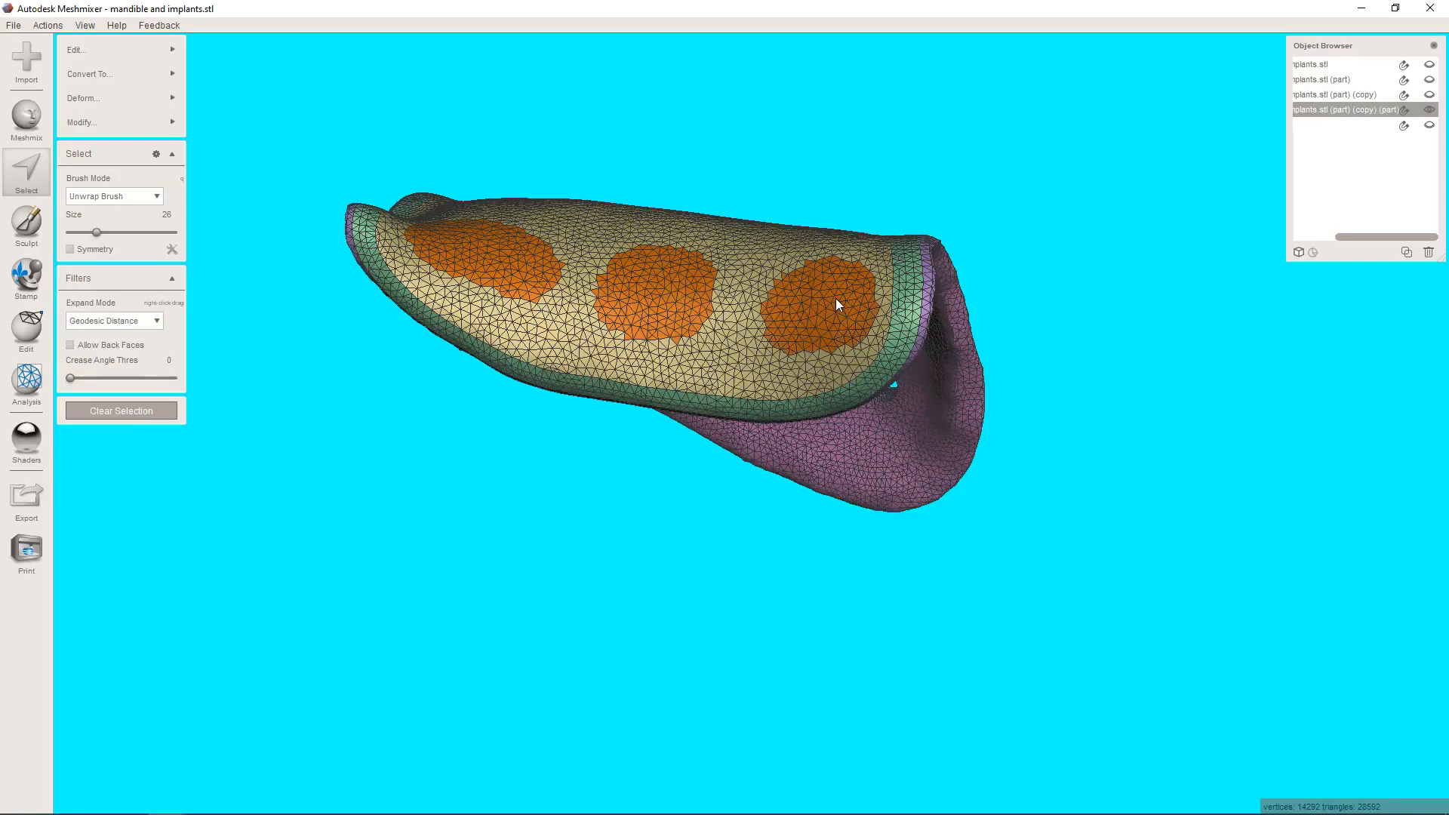
Paint a row of three selection patches along the membrane's crest, leaving gaps between them and around the pin hole.
right_drag(836, 297, 821, 440)
middle_drag(798, 462, 940, 516)
right_drag(641, 415, 636, 425)
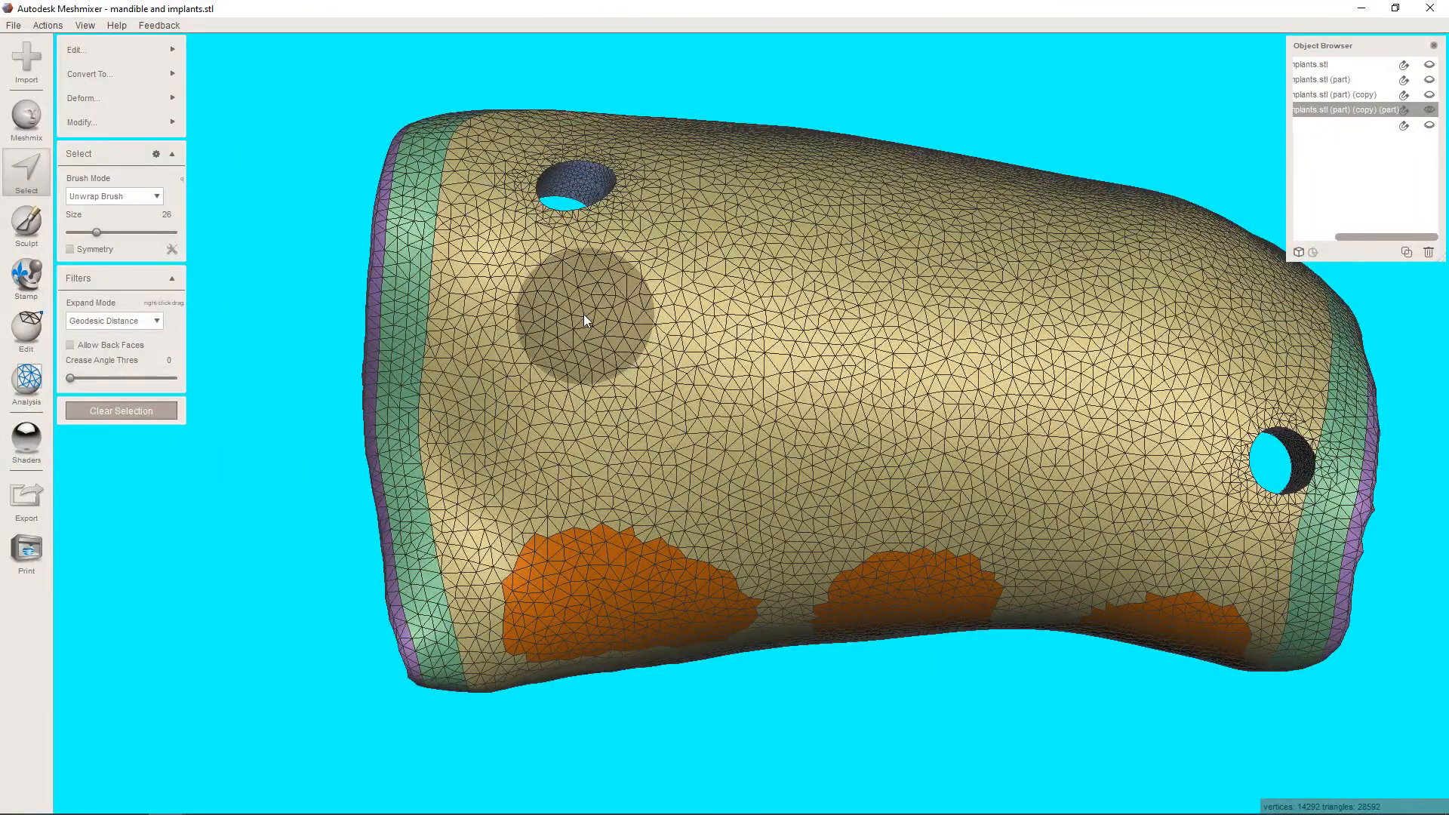
mouse_move(583, 314)
mouse_down()
mouse_move(555, 316)
mouse_move(522, 354)
mouse_move(537, 395)
mouse_move(608, 393)
mouse_move(627, 349)
mouse_up()
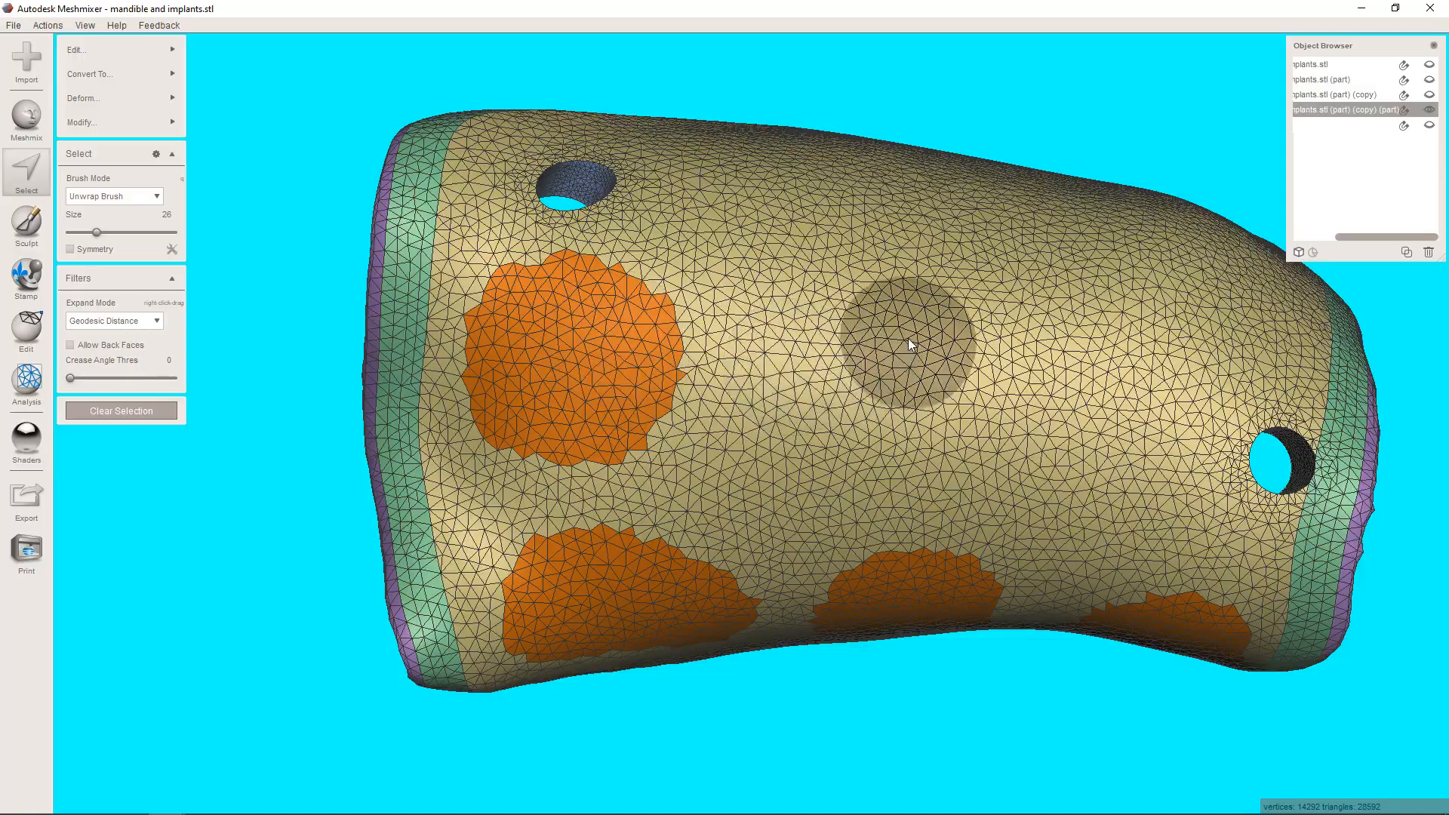
mouse_move(891, 351)
right_down()
mouse_move(823, 384)
mouse_move(780, 222)
mouse_move(521, 472)
mouse_move(599, 500)
mouse_move(694, 483)
mouse_move(785, 536)
mouse_move(736, 470)
right_up()
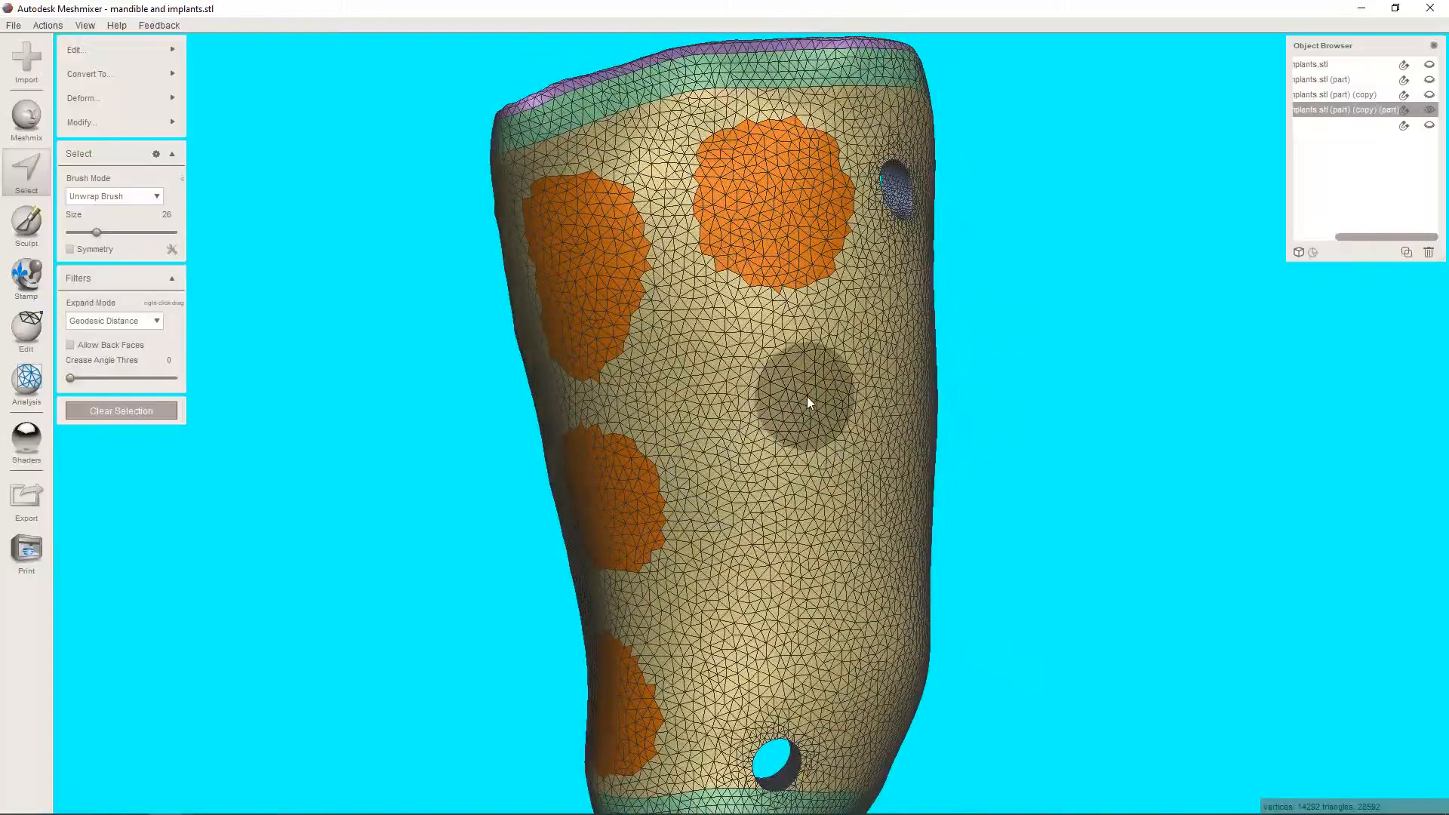
drag(794, 398, 760, 424)
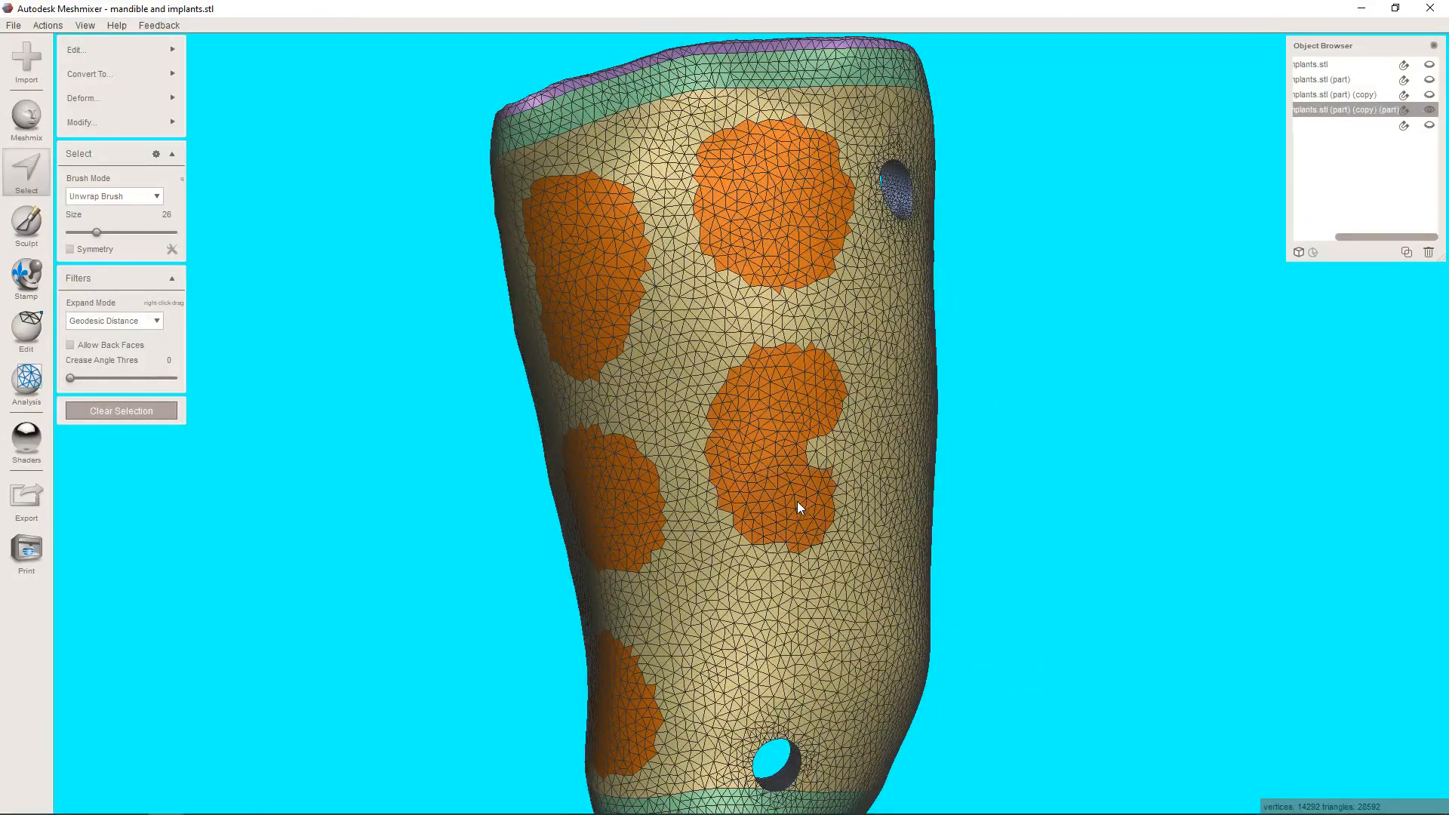
middle_drag(818, 423, 797, 244)
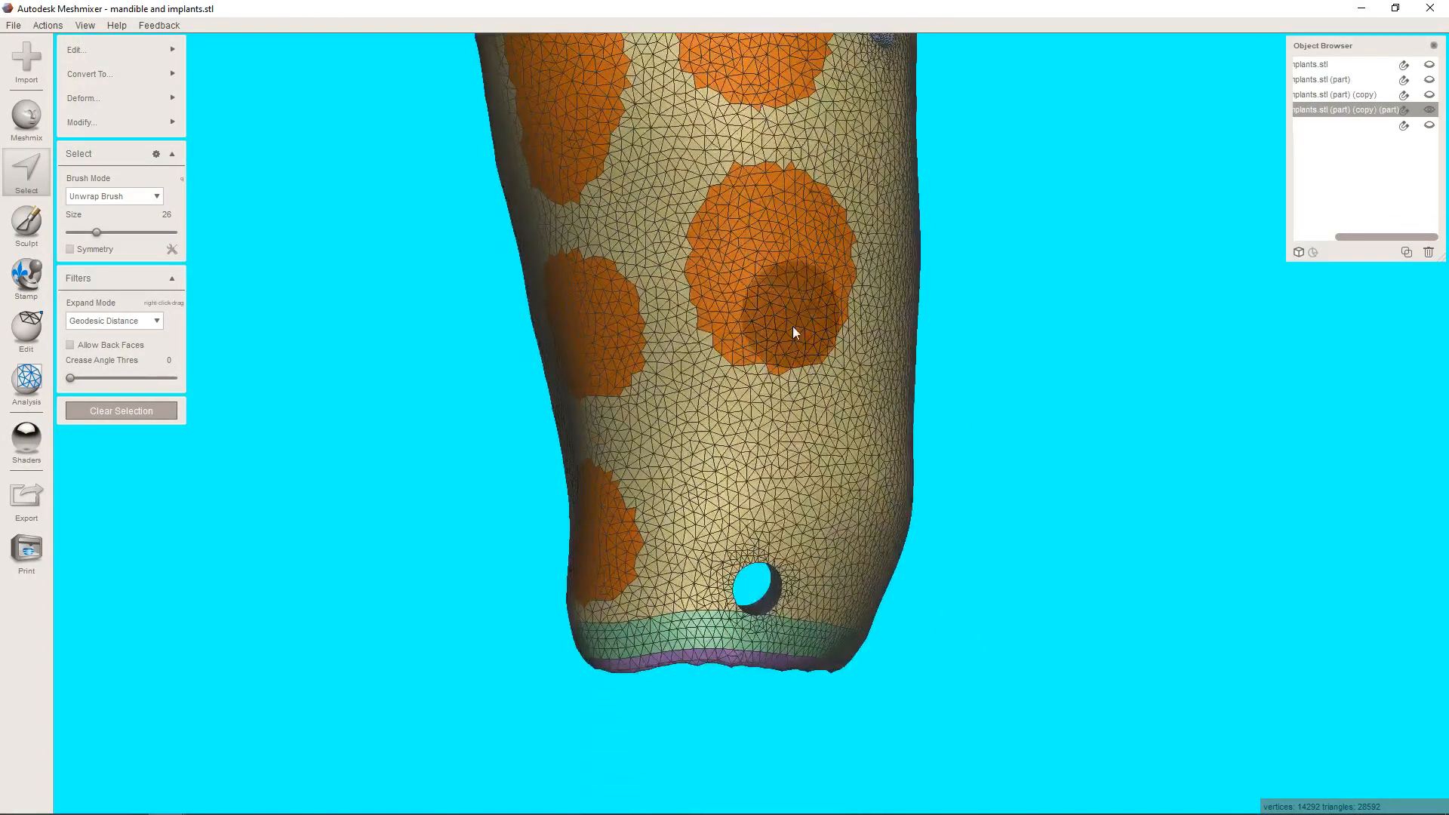
mouse_move(789, 464)
mouse_down()
mouse_move(739, 465)
mouse_move(801, 462)
mouse_up()
Paint three selection patches across the upper part of the flap with two pin holes.
mouse_move(875, 455)
right_down()
mouse_move(925, 438)
mouse_move(722, 243)
mouse_move(702, 377)
mouse_move(732, 315)
right_up()
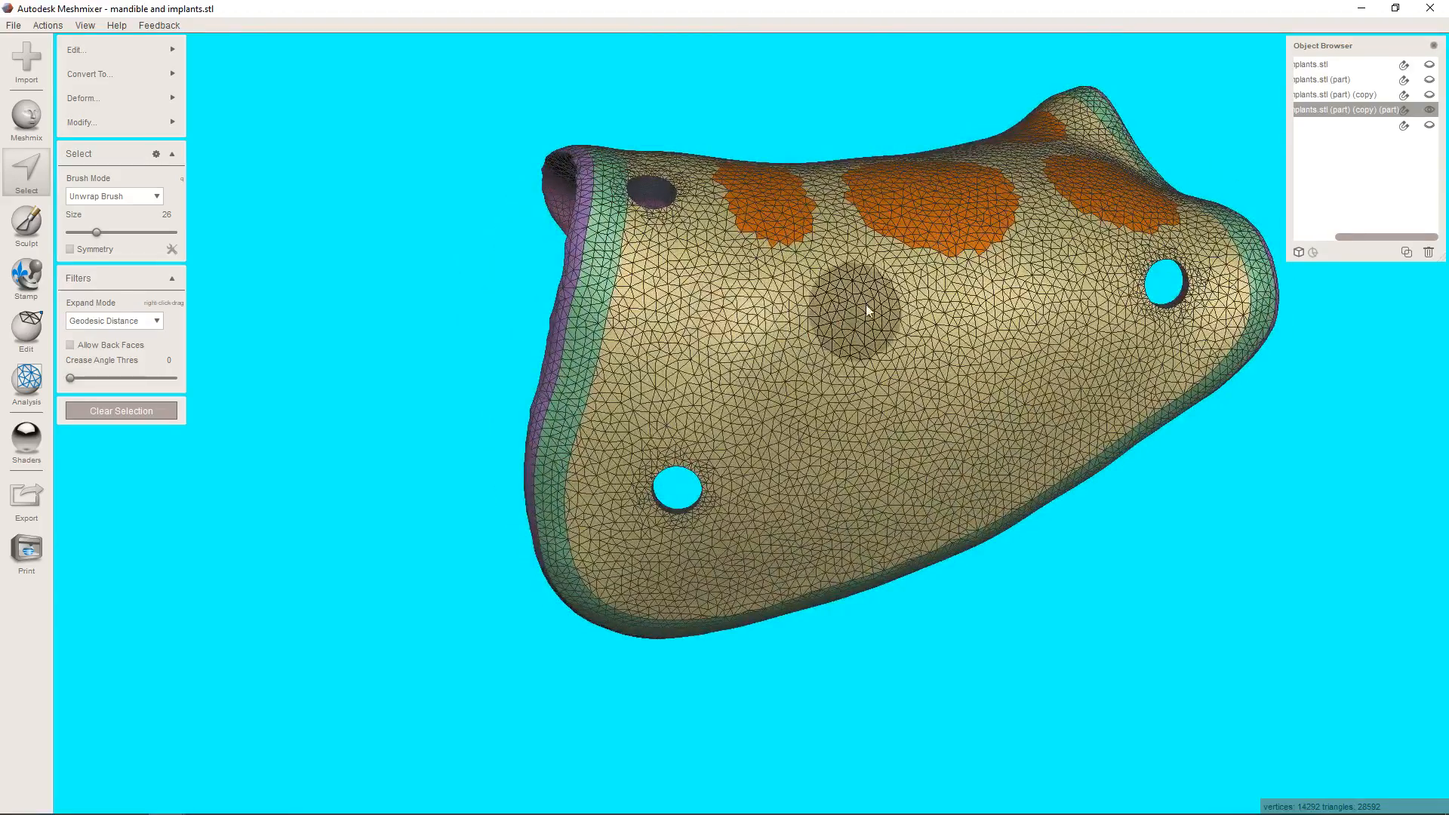
right_drag(860, 308, 729, 341)
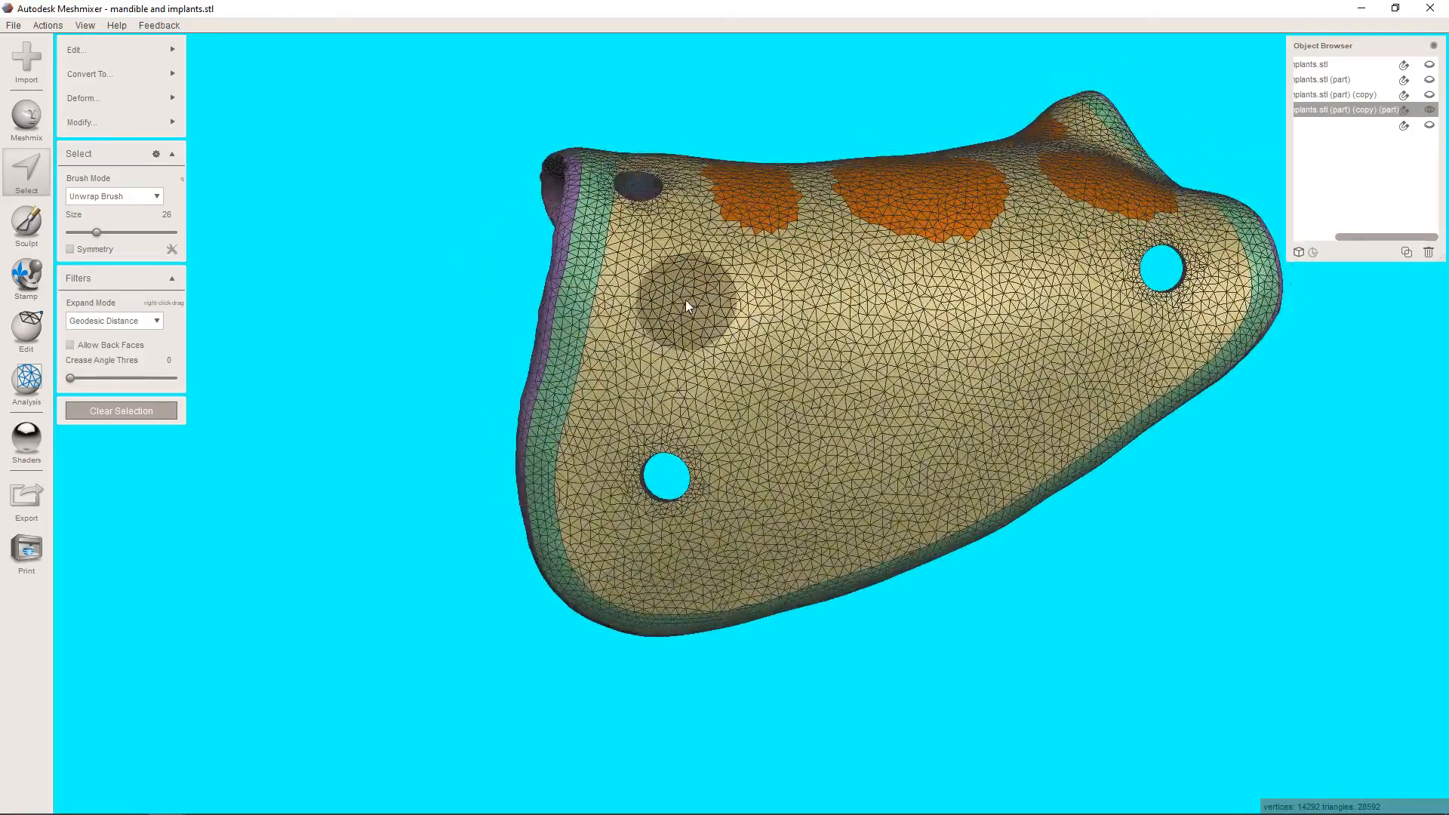
mouse_move(686, 300)
mouse_down()
mouse_move(666, 296)
mouse_move(654, 337)
mouse_move(691, 363)
mouse_move(720, 330)
mouse_up()
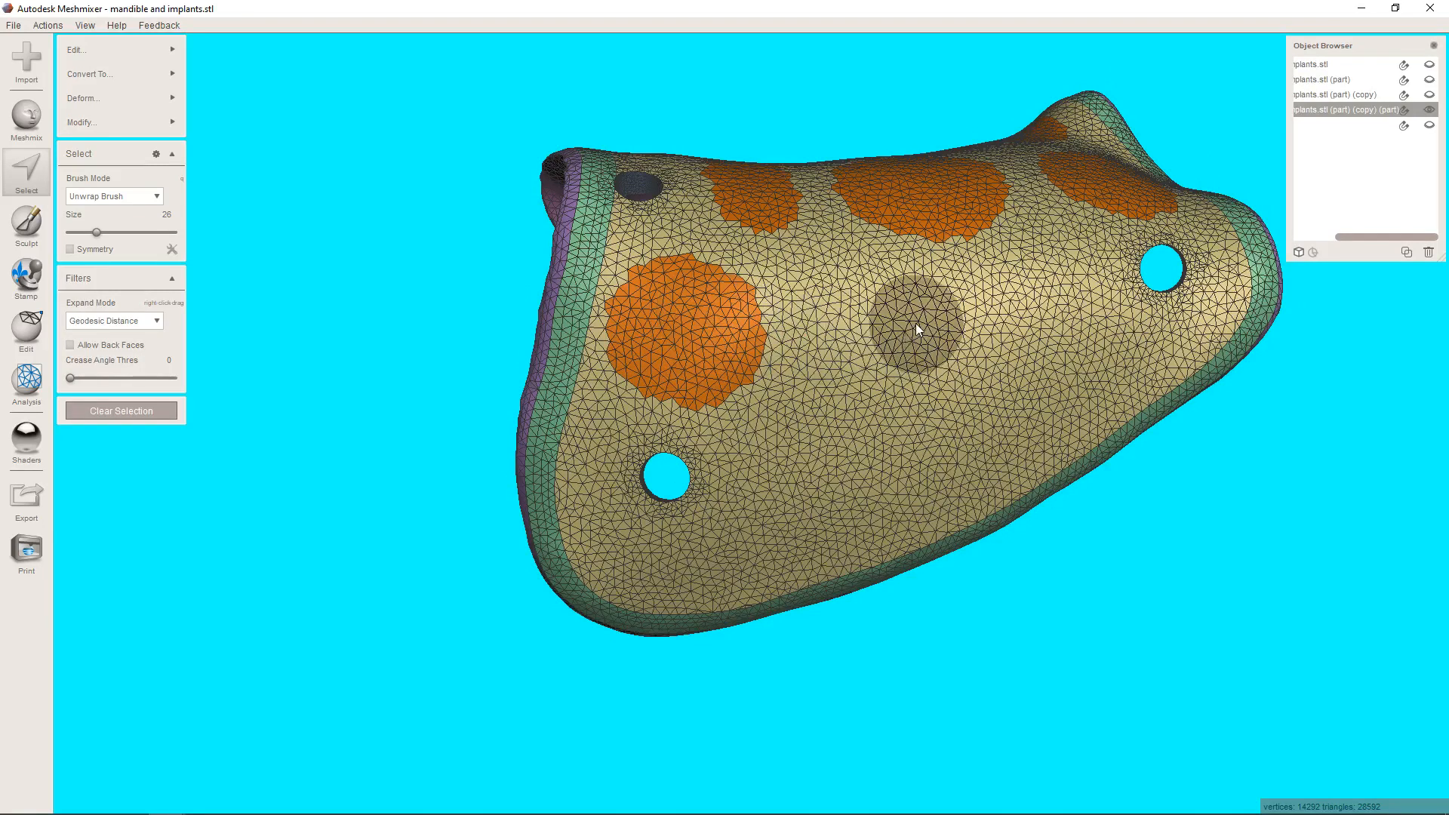
drag(936, 328, 881, 336)
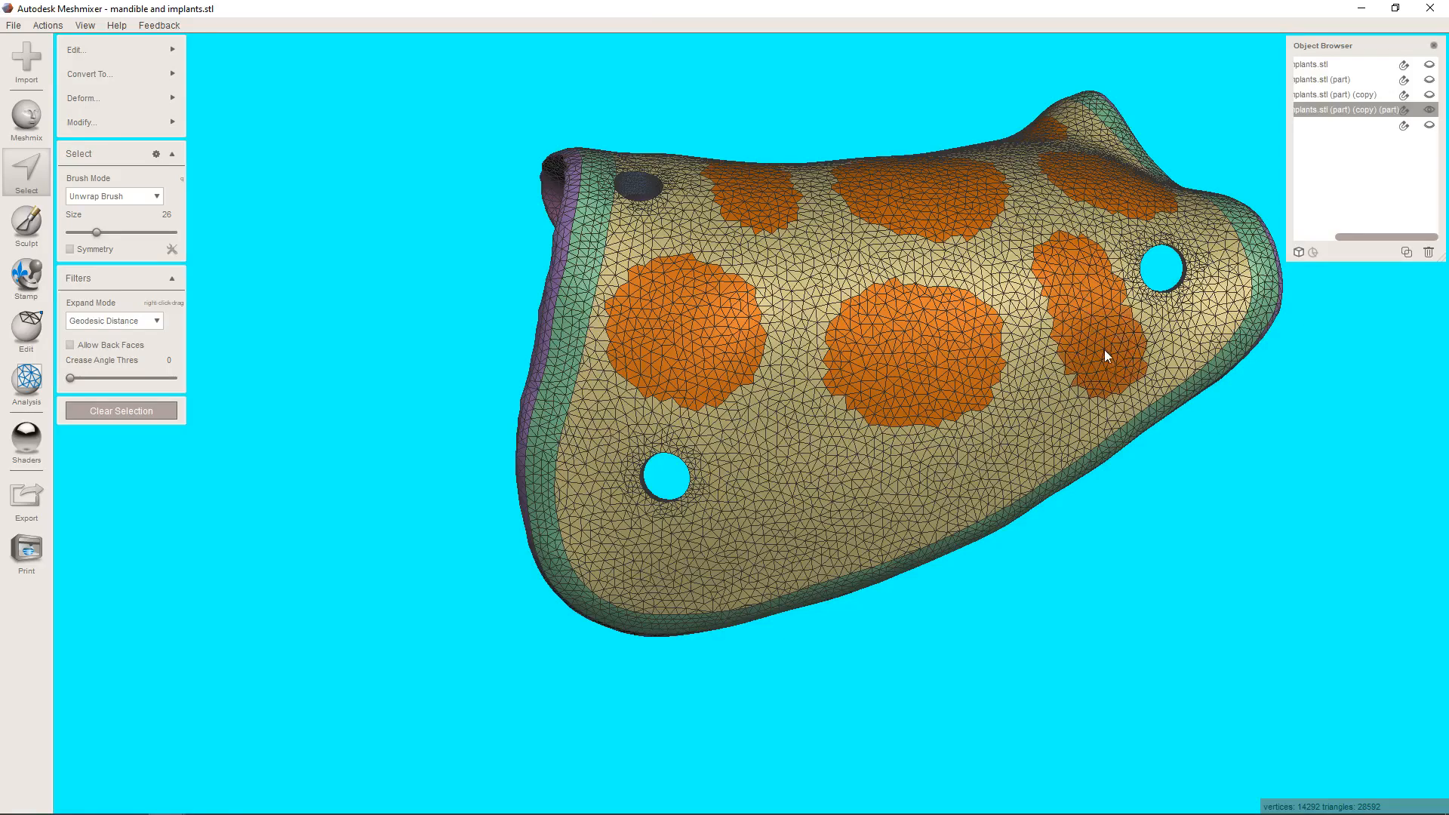
mouse_move(1089, 300)
right_down()
mouse_move(1087, 488)
mouse_move(1110, 386)
mouse_move(1103, 267)
mouse_move(876, 464)
right_up()
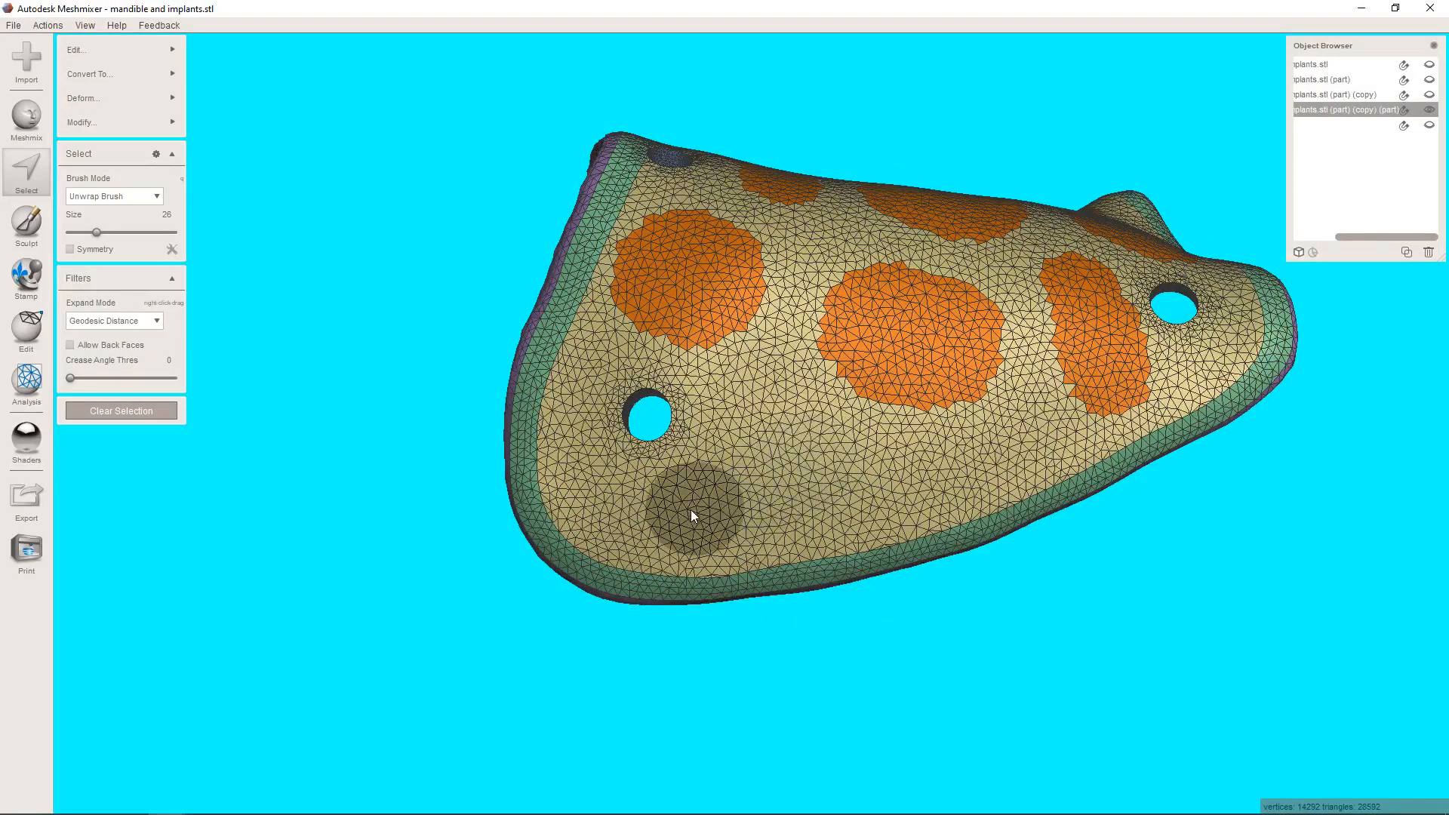
Paint a curved selection patch below the pin hole near the flap's wide lower edge.
click(635, 512)
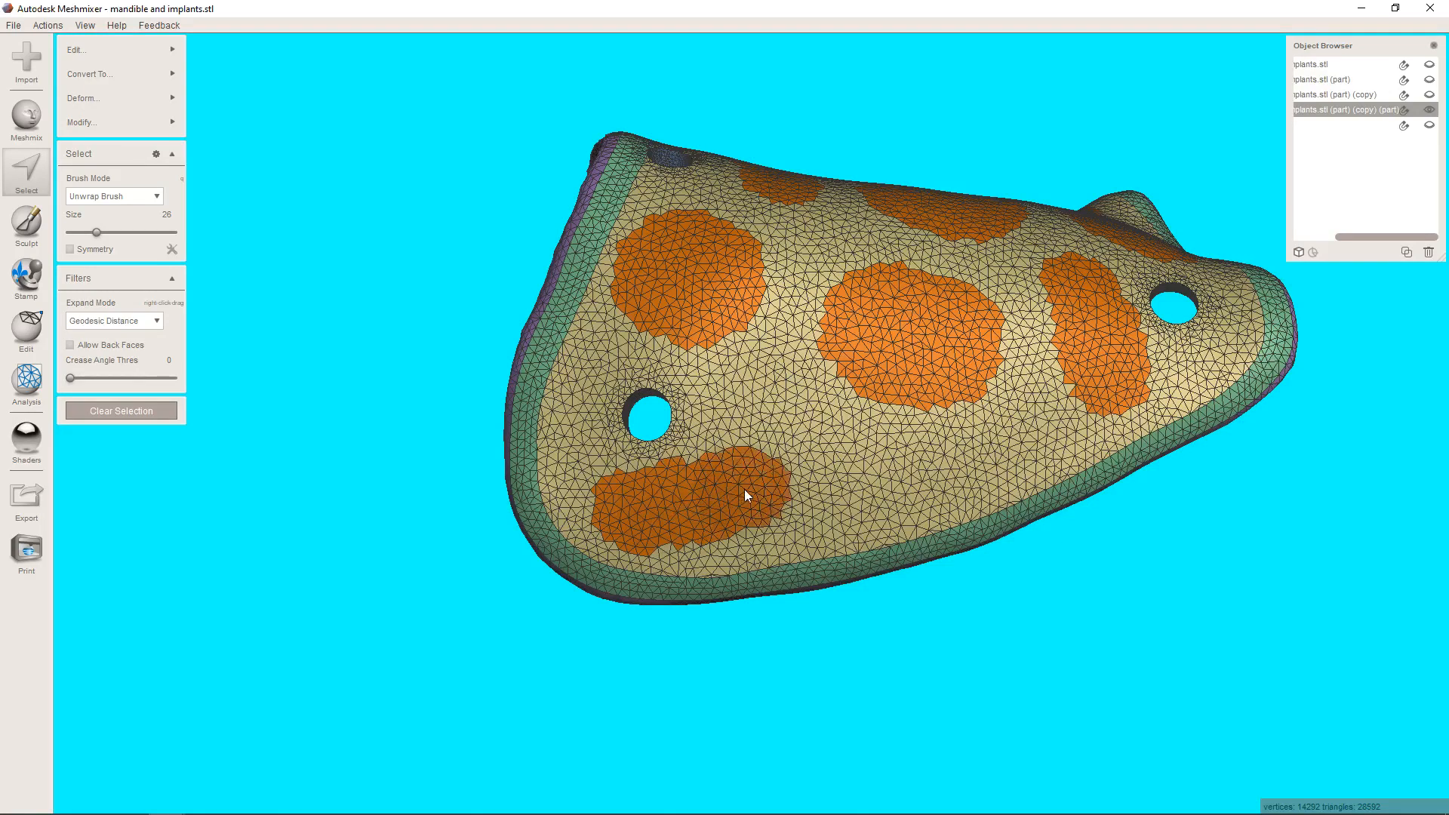
mouse_move(745, 491)
mouse_down()
mouse_move(776, 484)
mouse_move(790, 447)
mouse_move(783, 496)
mouse_up()
mouse_move(726, 513)
right_down()
mouse_move(803, 478)
mouse_move(780, 497)
right_up()
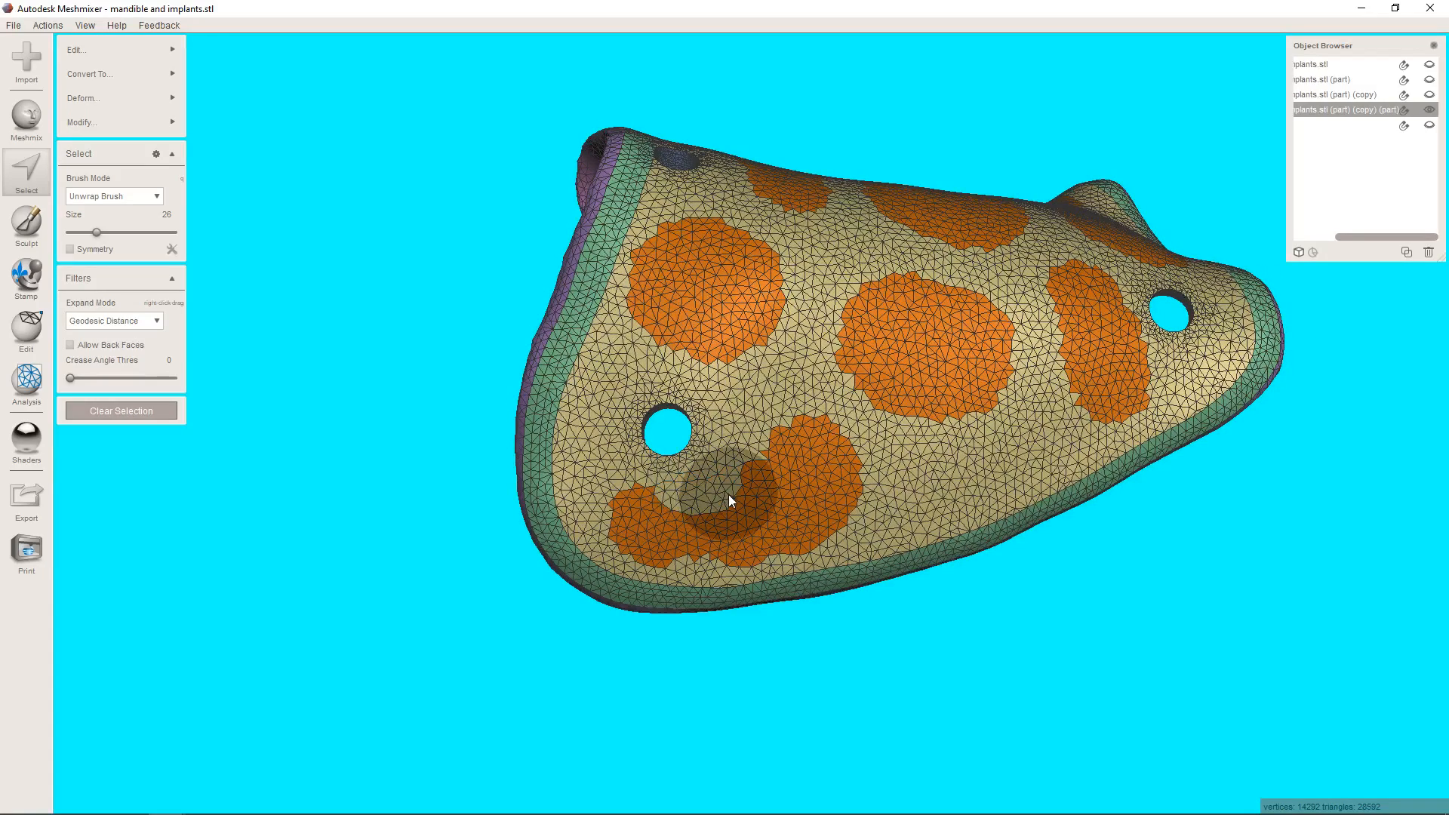
scroll(727, 495, up, 5)
mouse_move(793, 564)
mouse_down()
mouse_move(605, 600)
mouse_move(633, 563)
mouse_up()
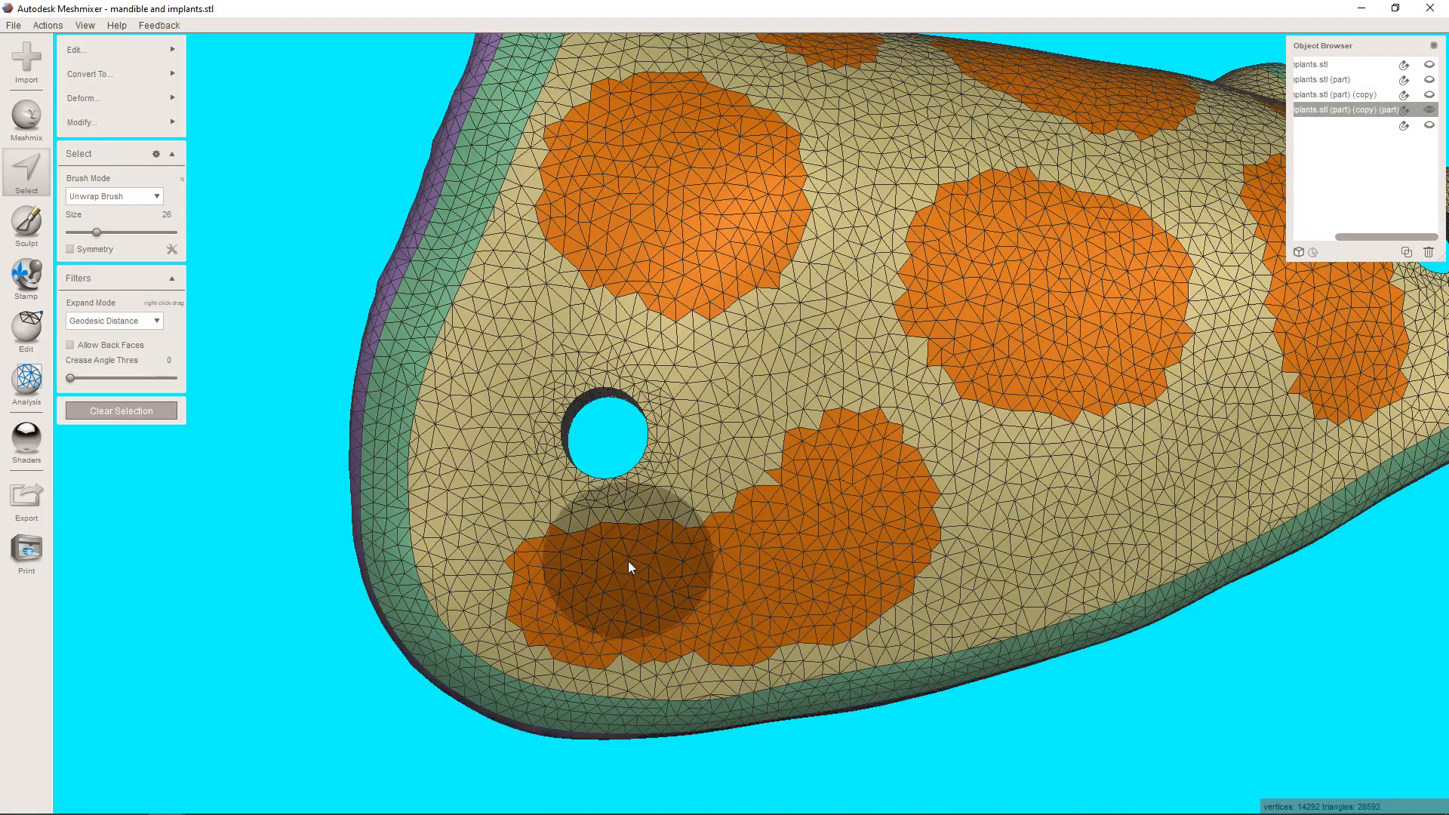
scroll(747, 513, down, 3)
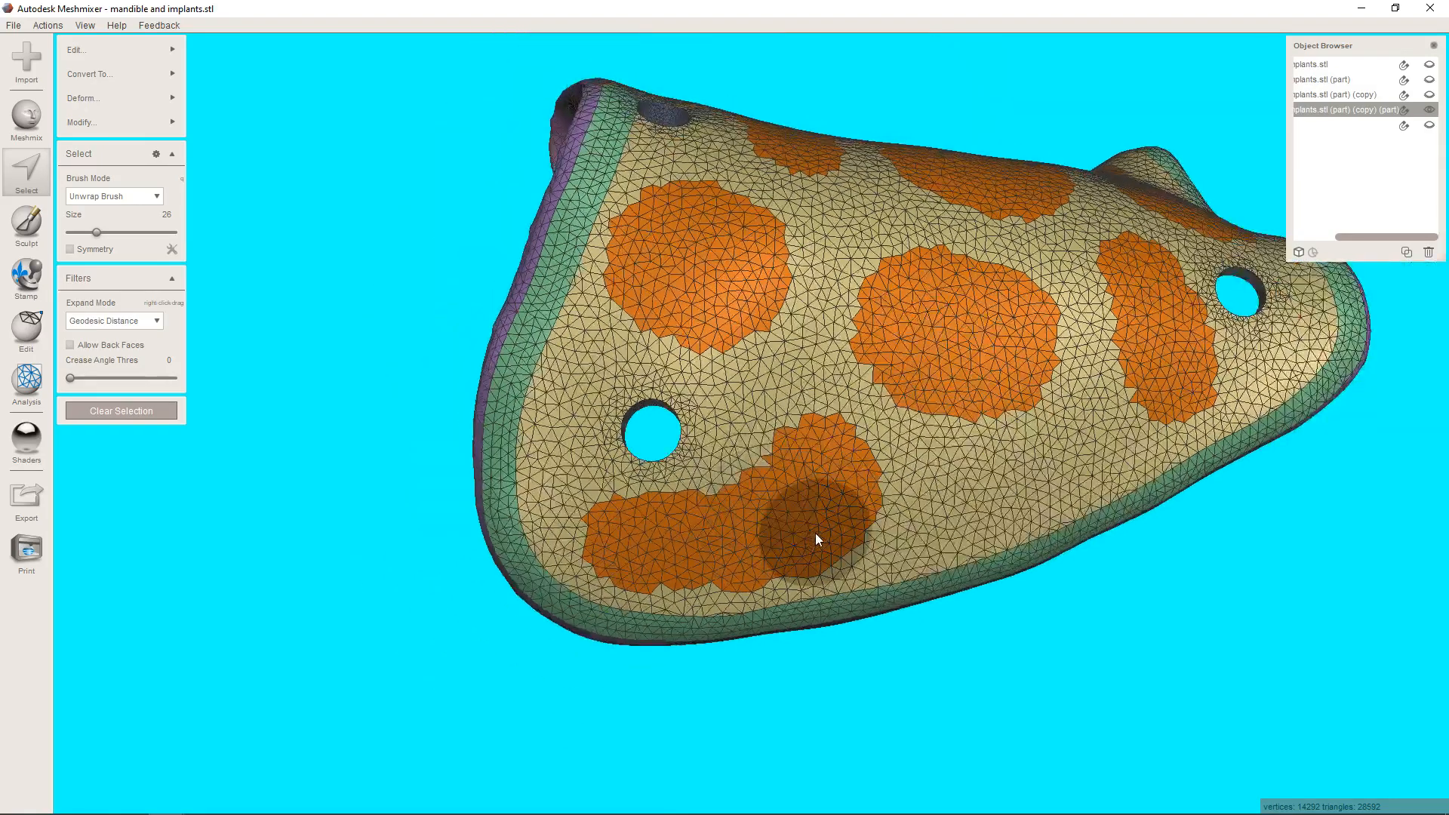
right_drag(815, 533, 761, 526)
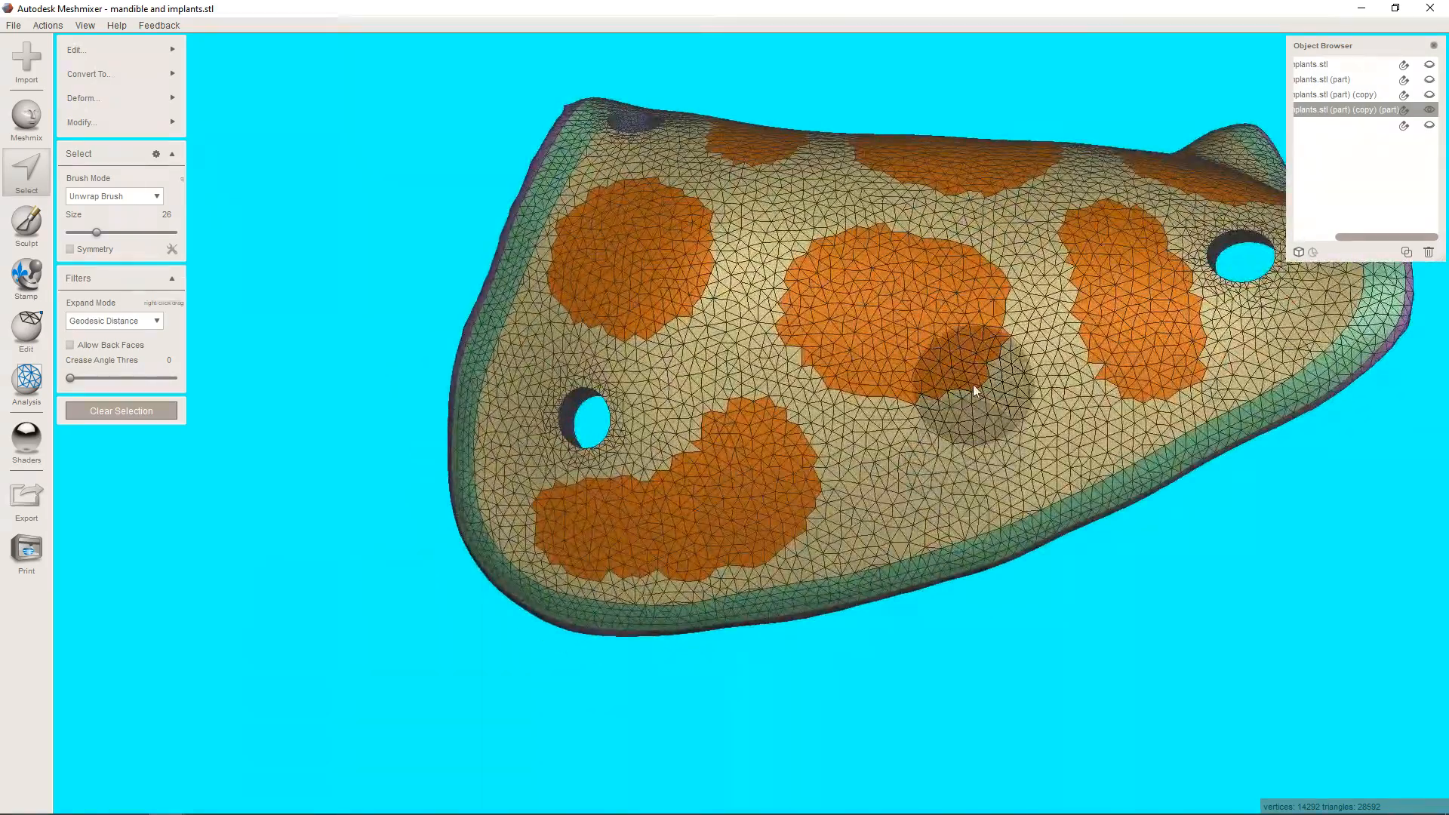
Extend the middle patch on the two-hole flap down towards the membrane's lower border.
click(959, 369)
mouse_move(960, 375)
mouse_down()
mouse_move(967, 424)
mouse_move(898, 366)
mouse_move(958, 317)
mouse_move(946, 289)
mouse_up()
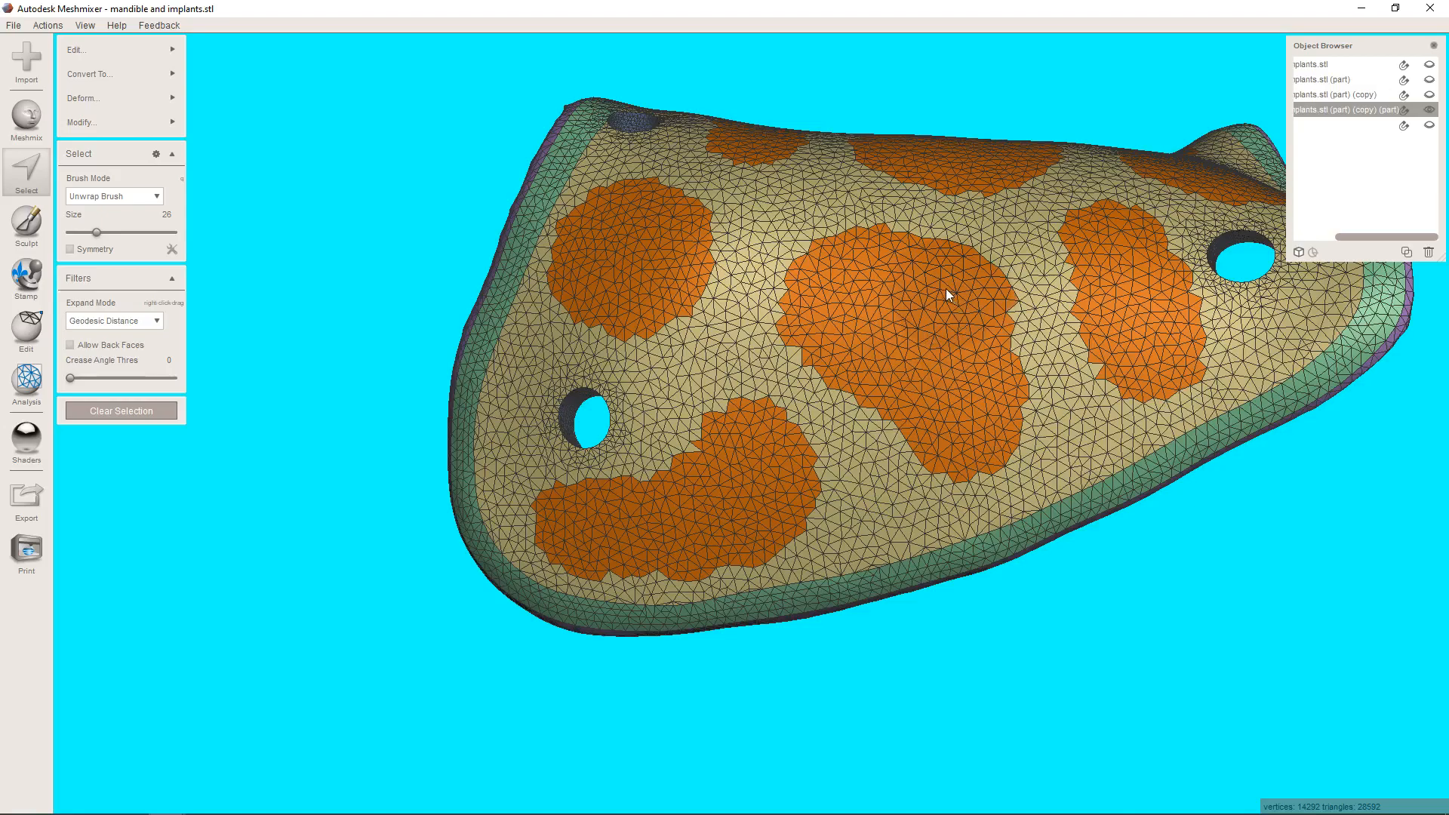
scroll(936, 293, down, 3)
mouse_move(939, 301)
right_down()
mouse_move(945, 512)
mouse_move(940, 351)
mouse_move(980, 291)
mouse_move(962, 486)
right_up()
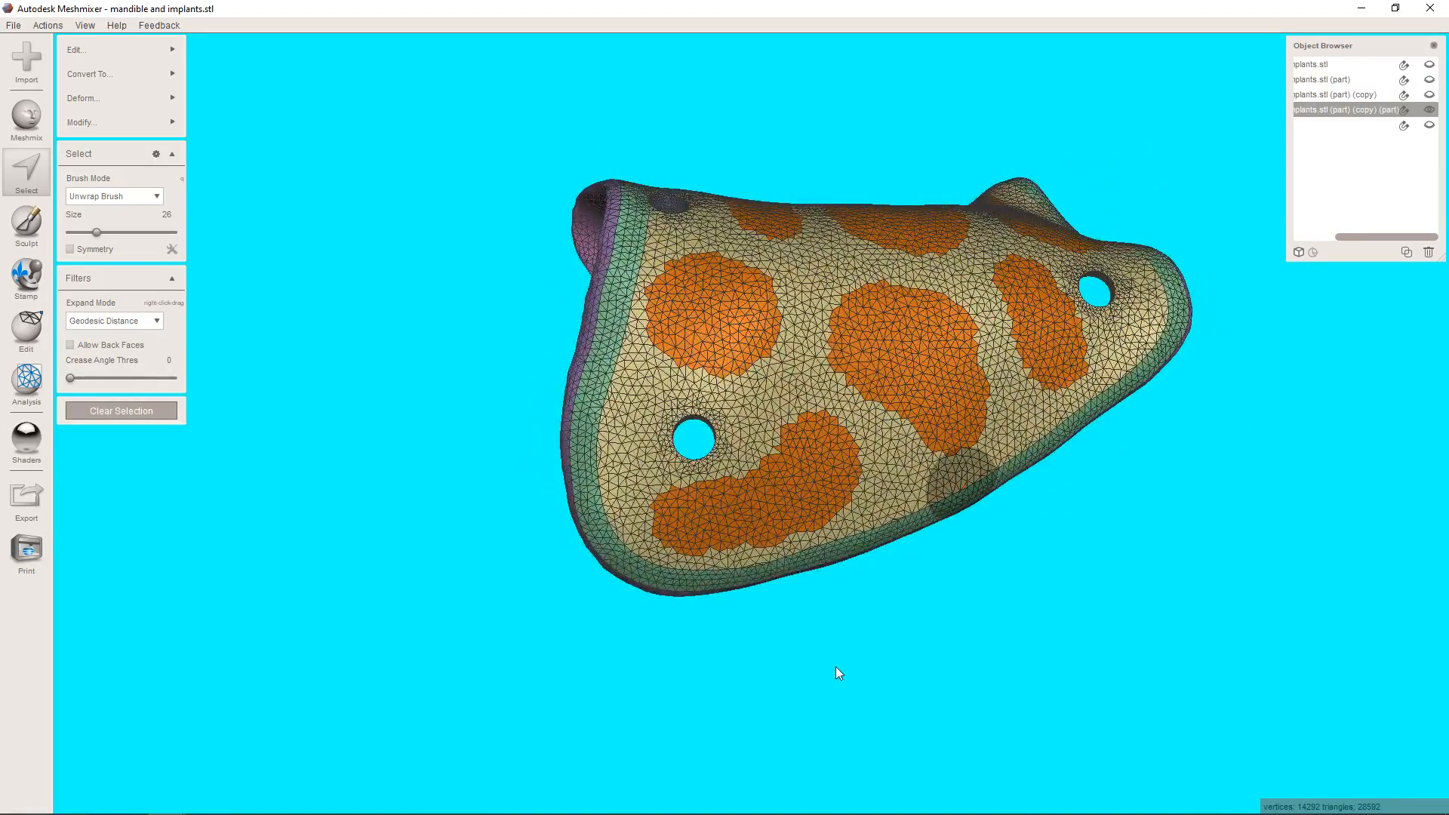
Try Smooth Boundary on the painted patches, inspect the gaps between them, and clear the selection.
key(b)
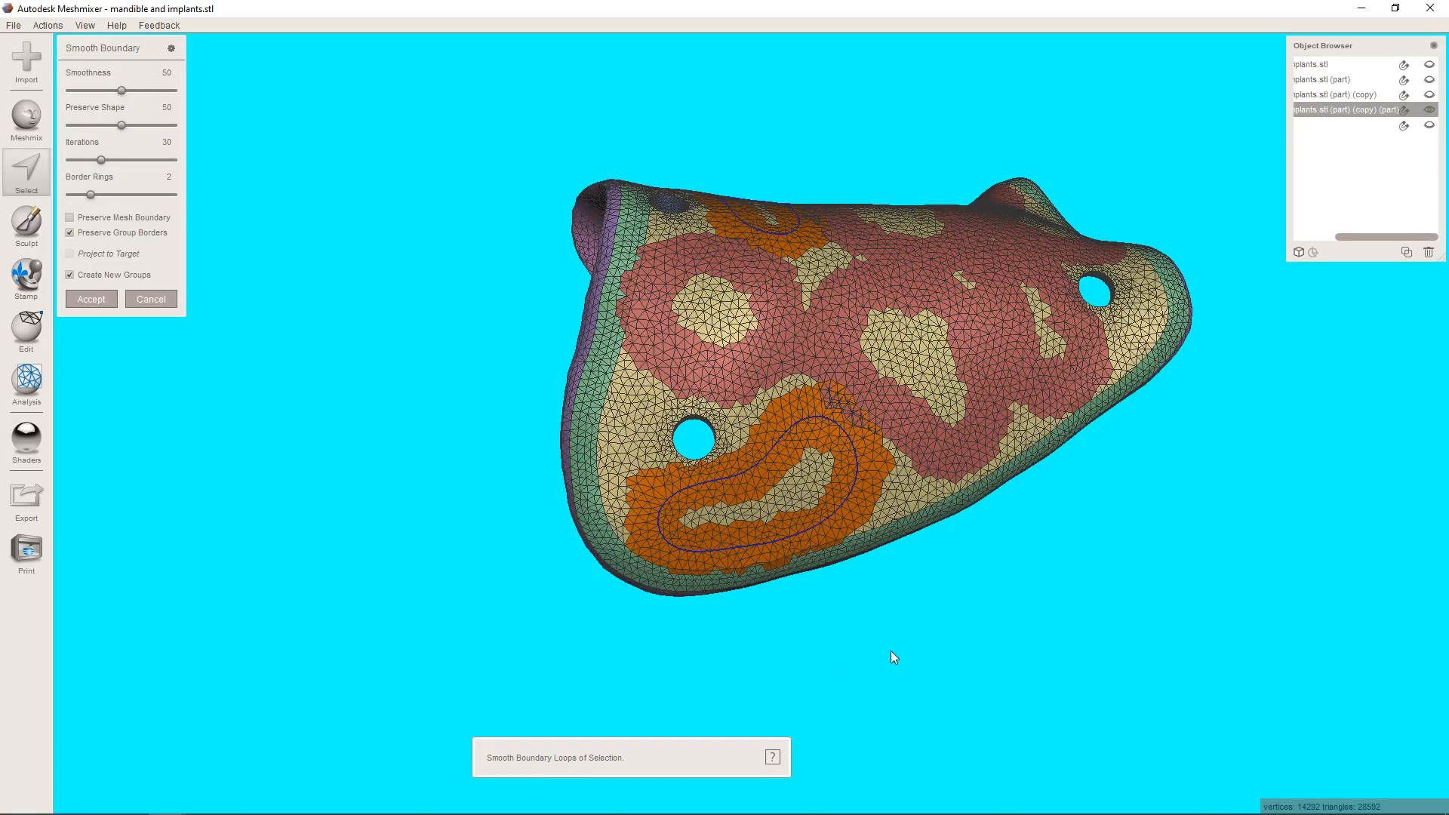
right_drag(864, 347, 875, 528)
click(152, 300)
scroll(835, 414, up, 6)
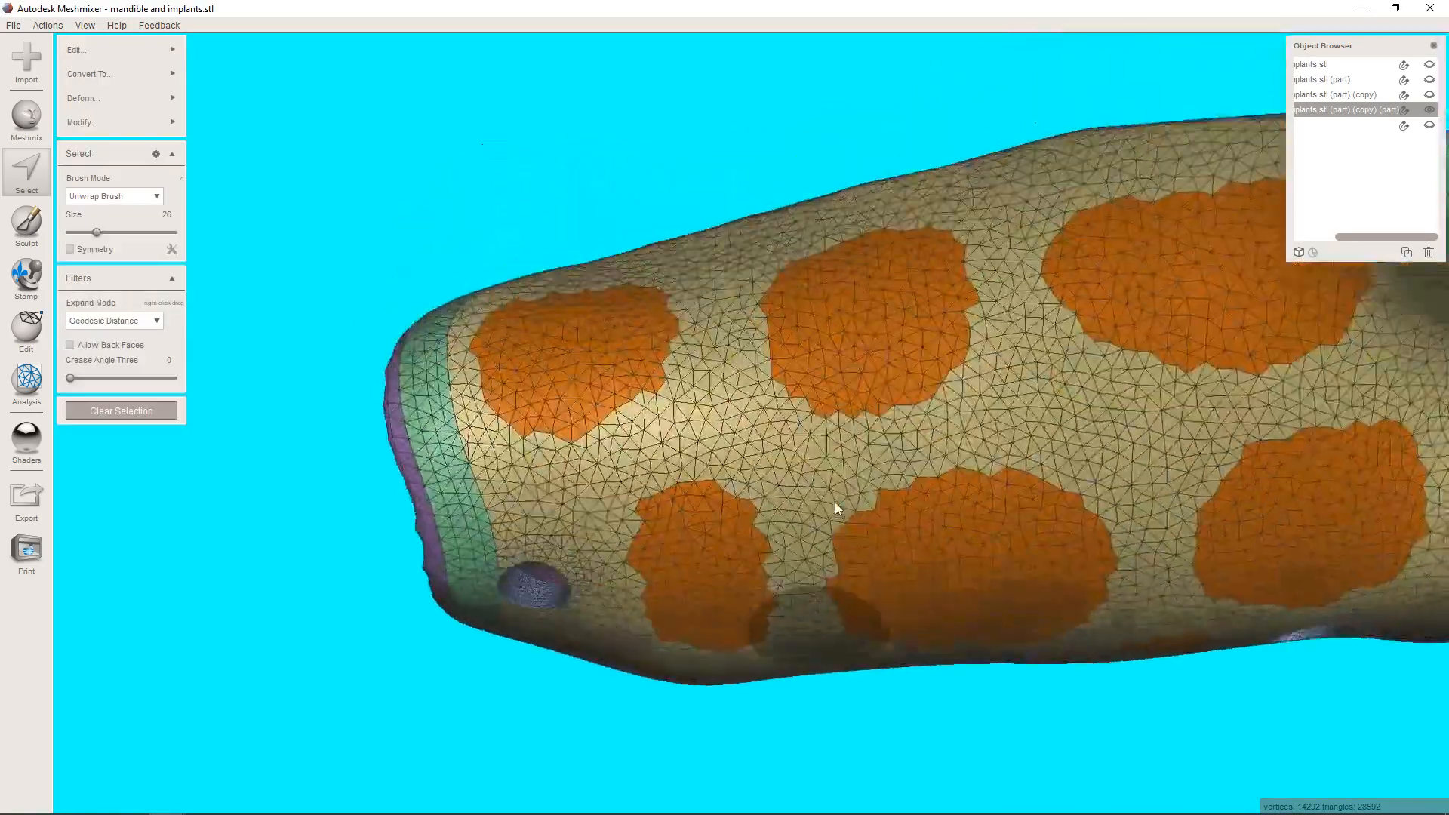
right_drag(835, 501, 850, 454)
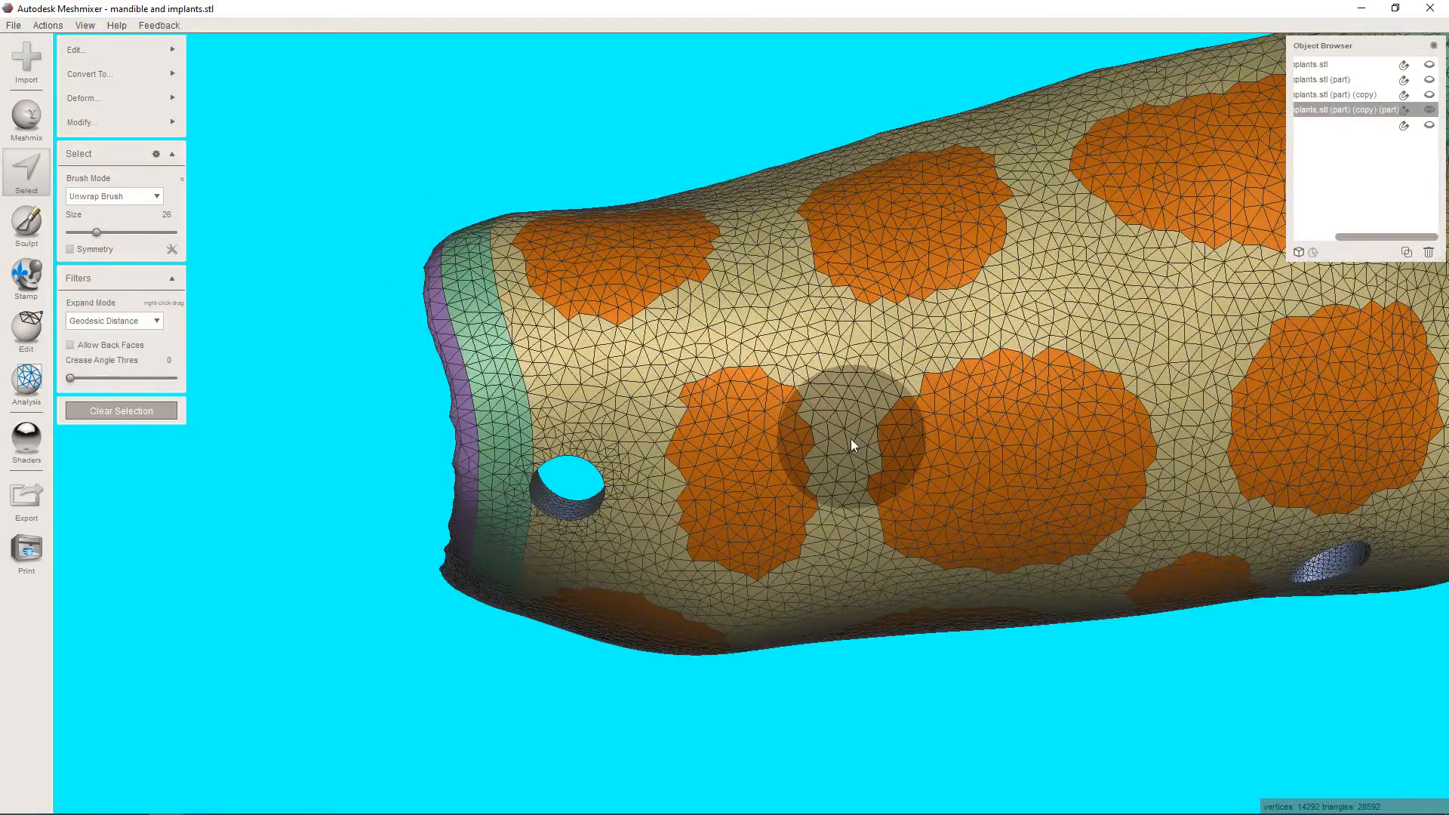
key(b)
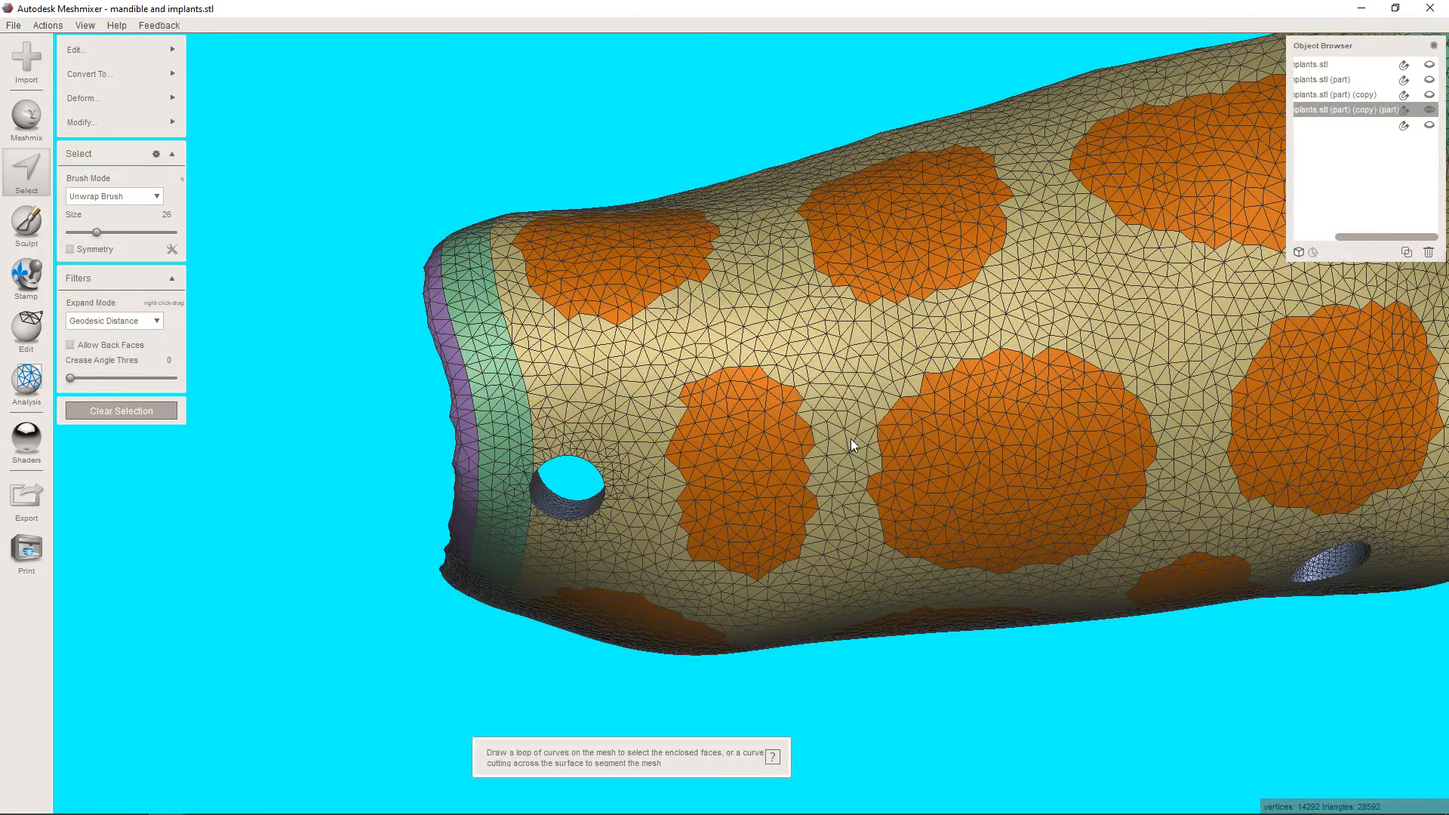
click(161, 409)
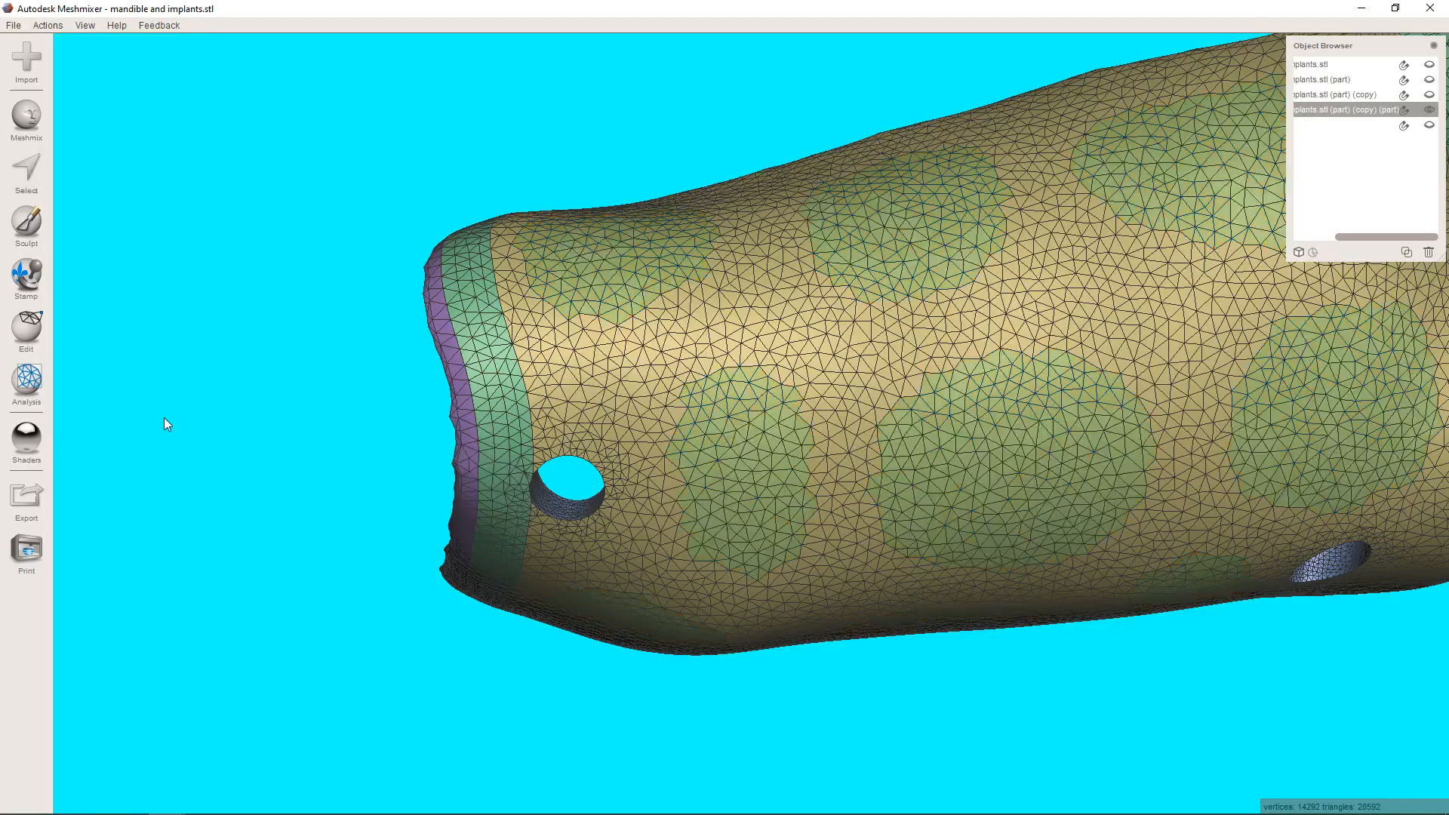
Remesh the entire membrane in Relative Density mode with the density set to 20%.
mouse_move(655, 468)
right_down()
mouse_move(647, 355)
mouse_move(662, 255)
mouse_move(734, 342)
mouse_move(623, 375)
mouse_move(1045, 106)
mouse_move(993, 114)
mouse_move(689, 330)
mouse_move(689, 316)
right_up()
key(ctrl+a)
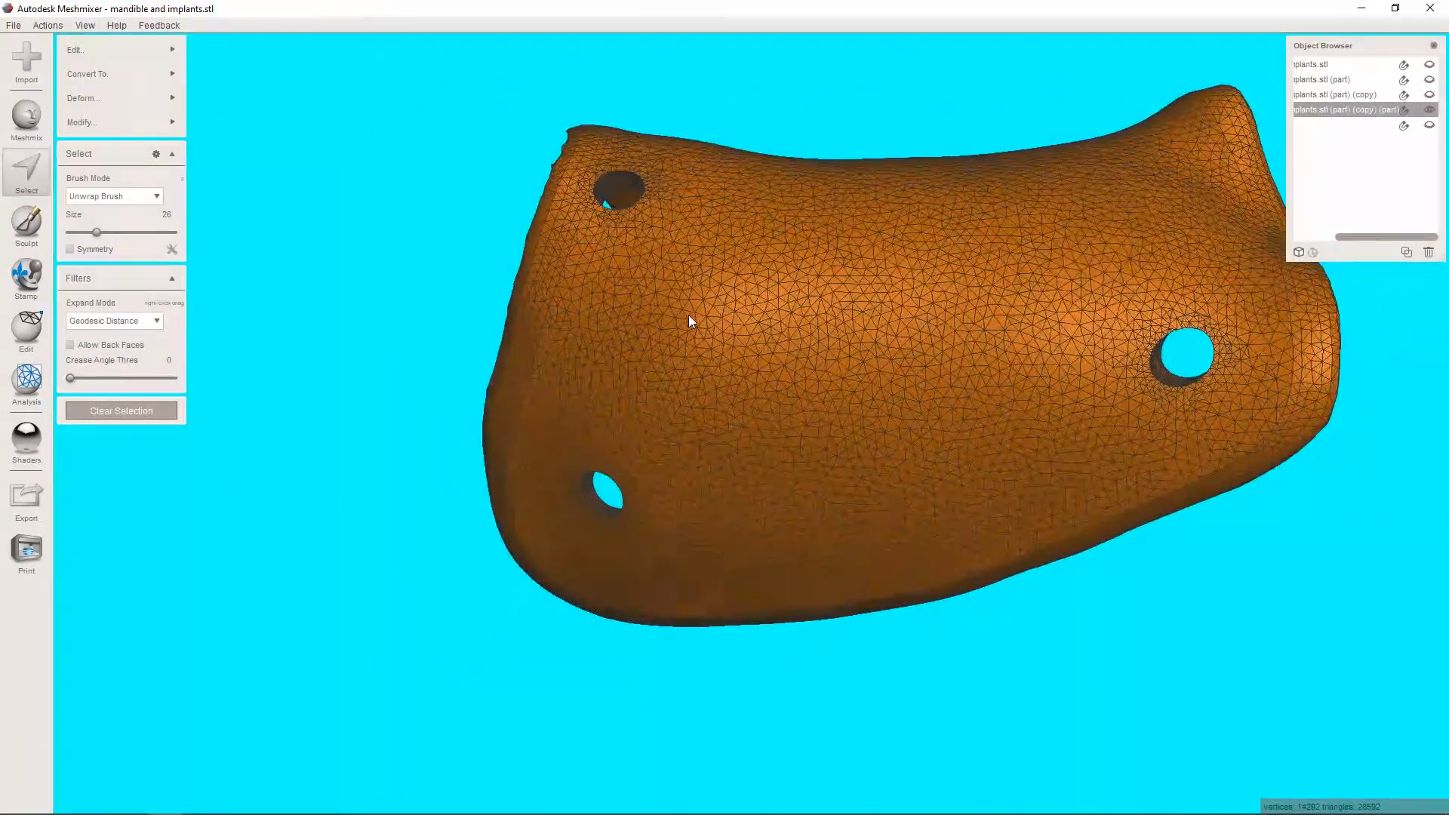
key(r)
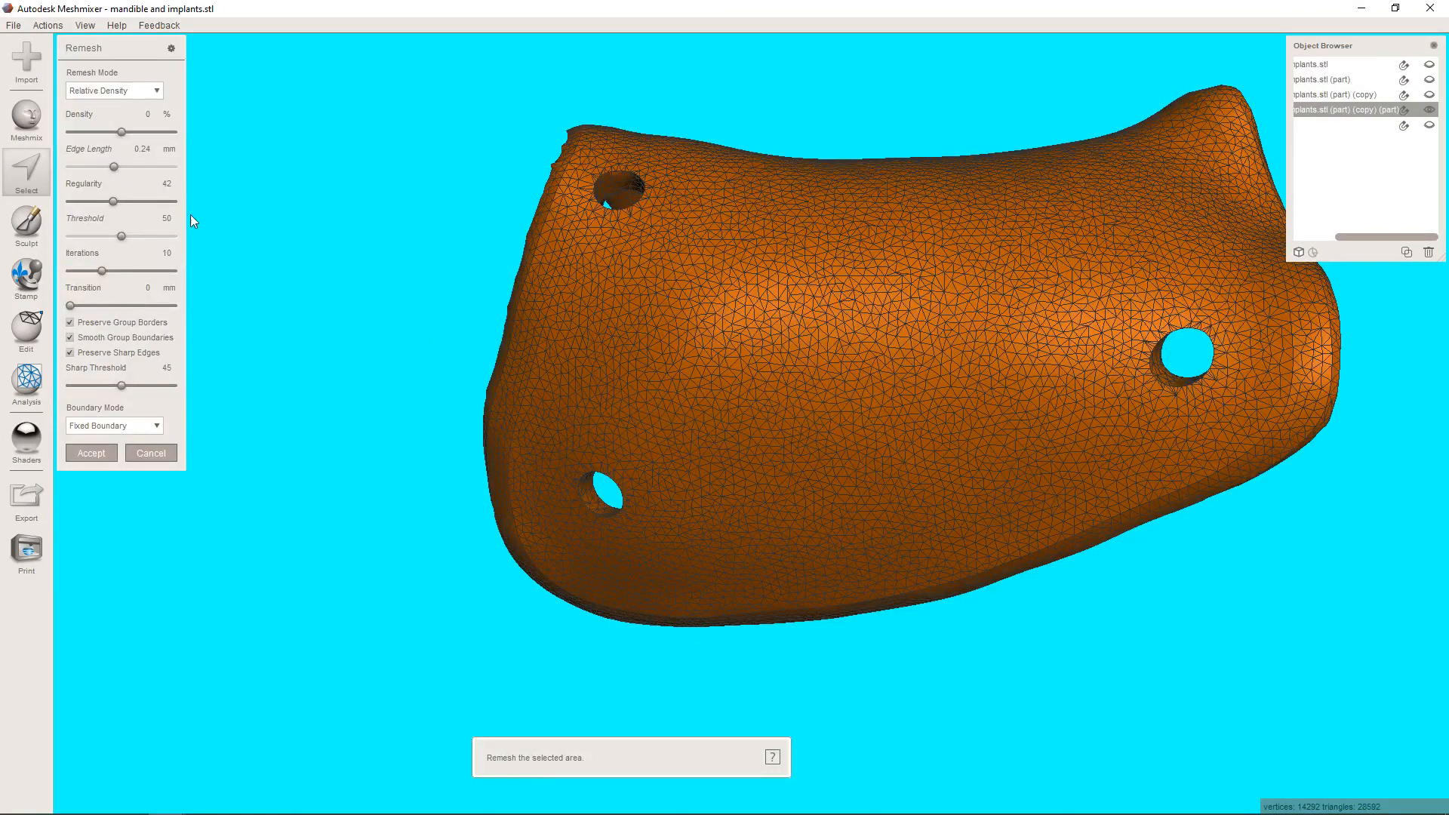
click(142, 131)
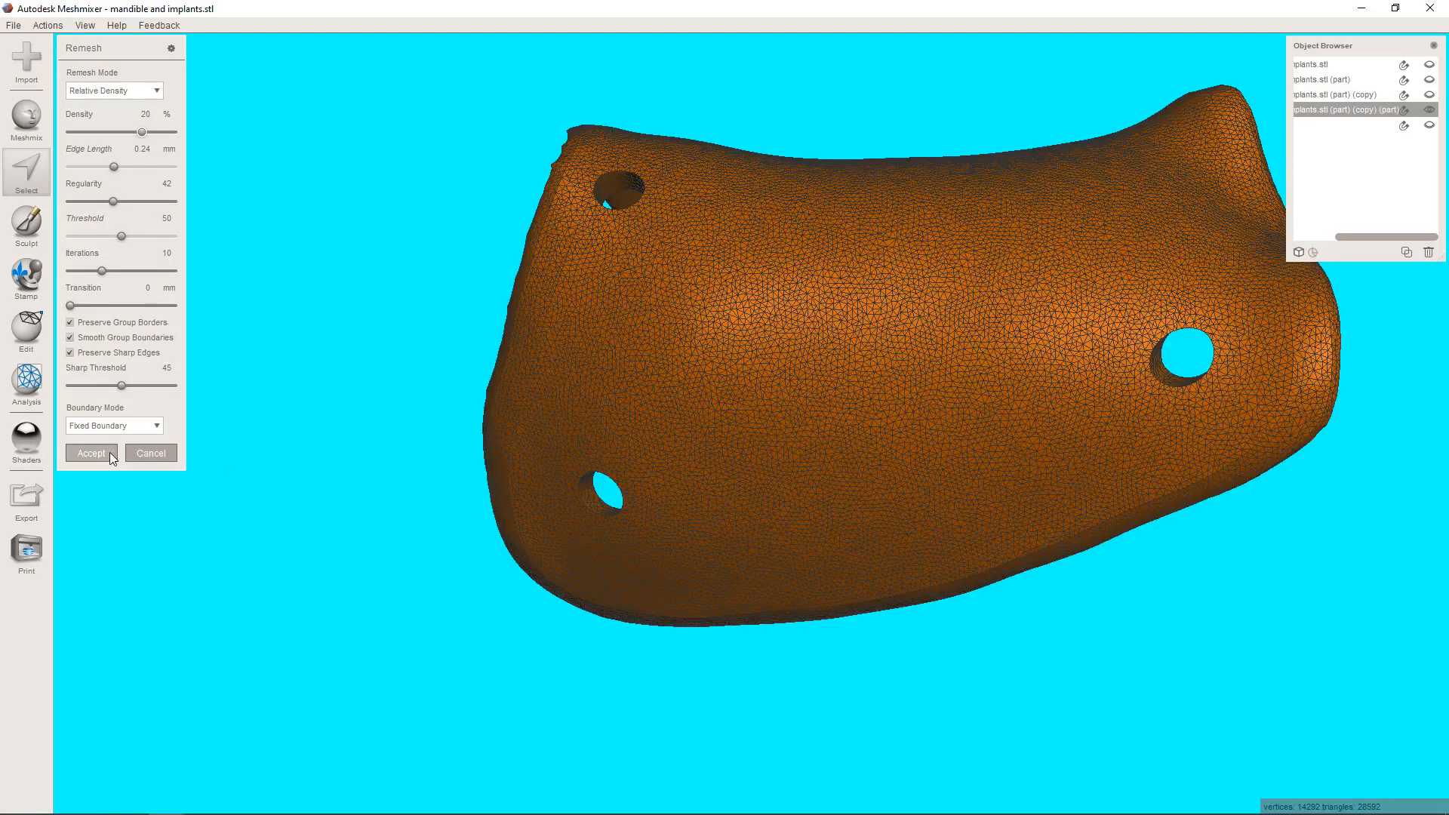
click(92, 455)
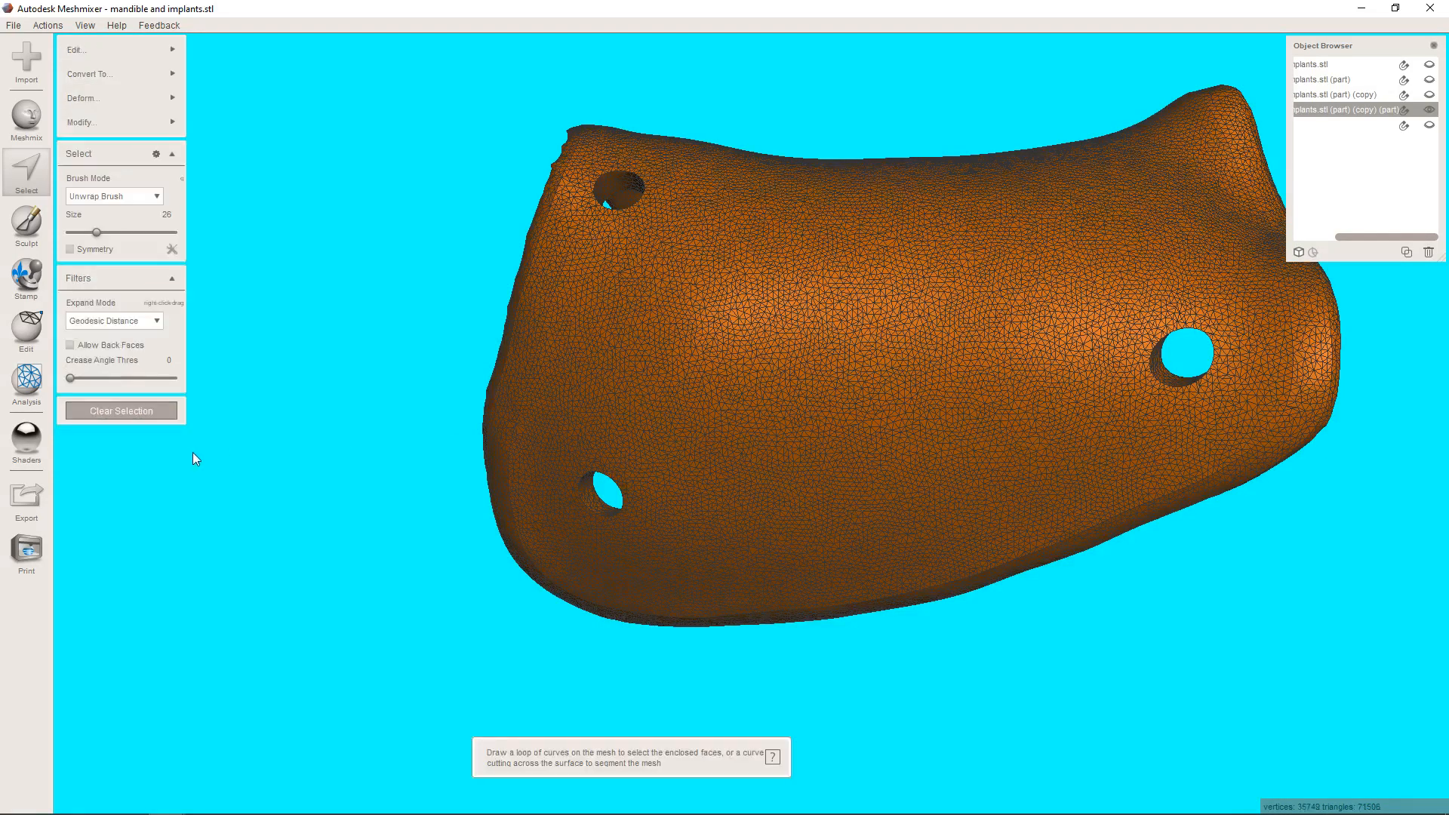
Select the five patch face groups on the two-hole flap and beside the single pin hole, using a size 12 brush.
click(21, 142)
click(26, 170)
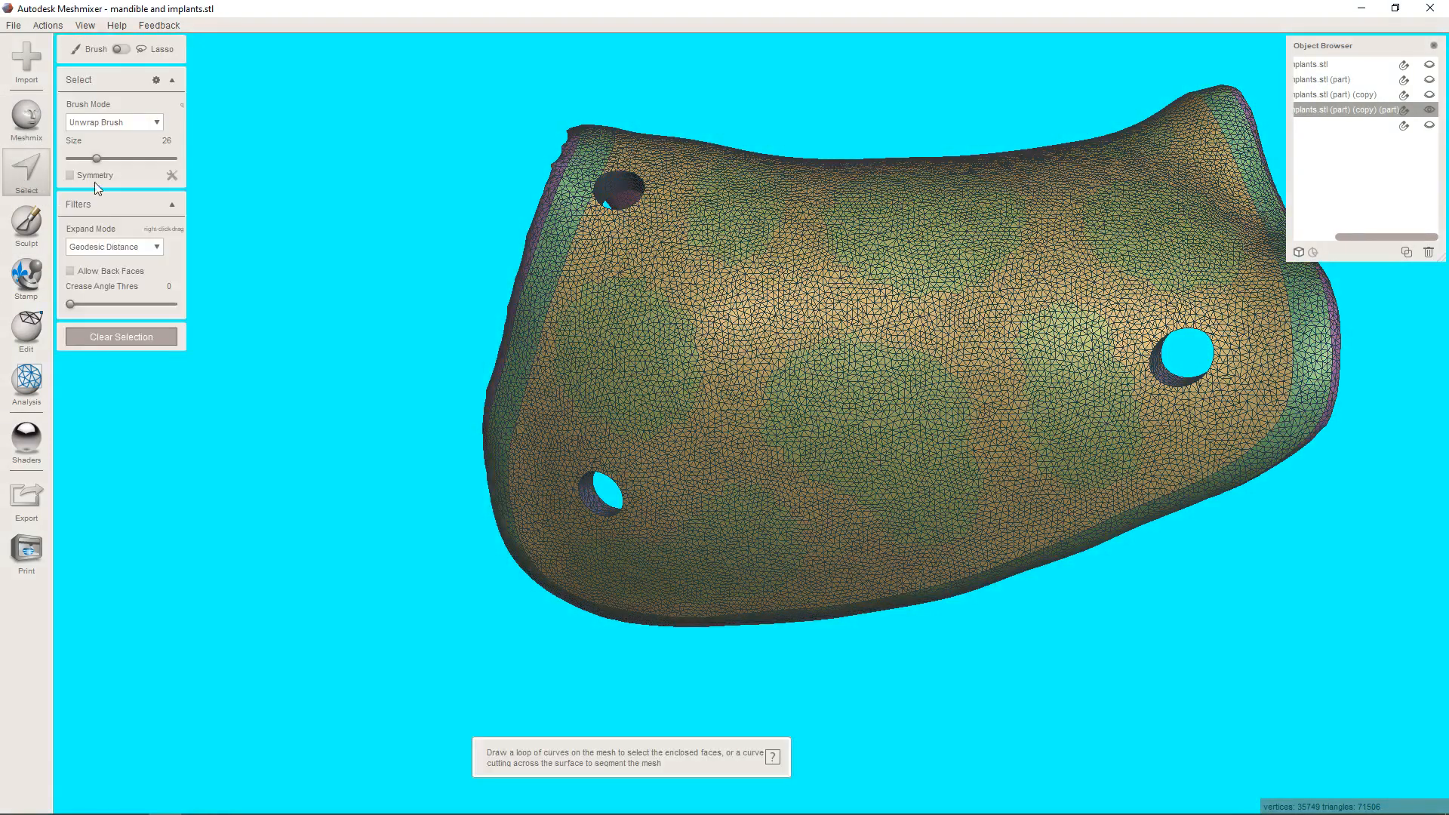
click(637, 365)
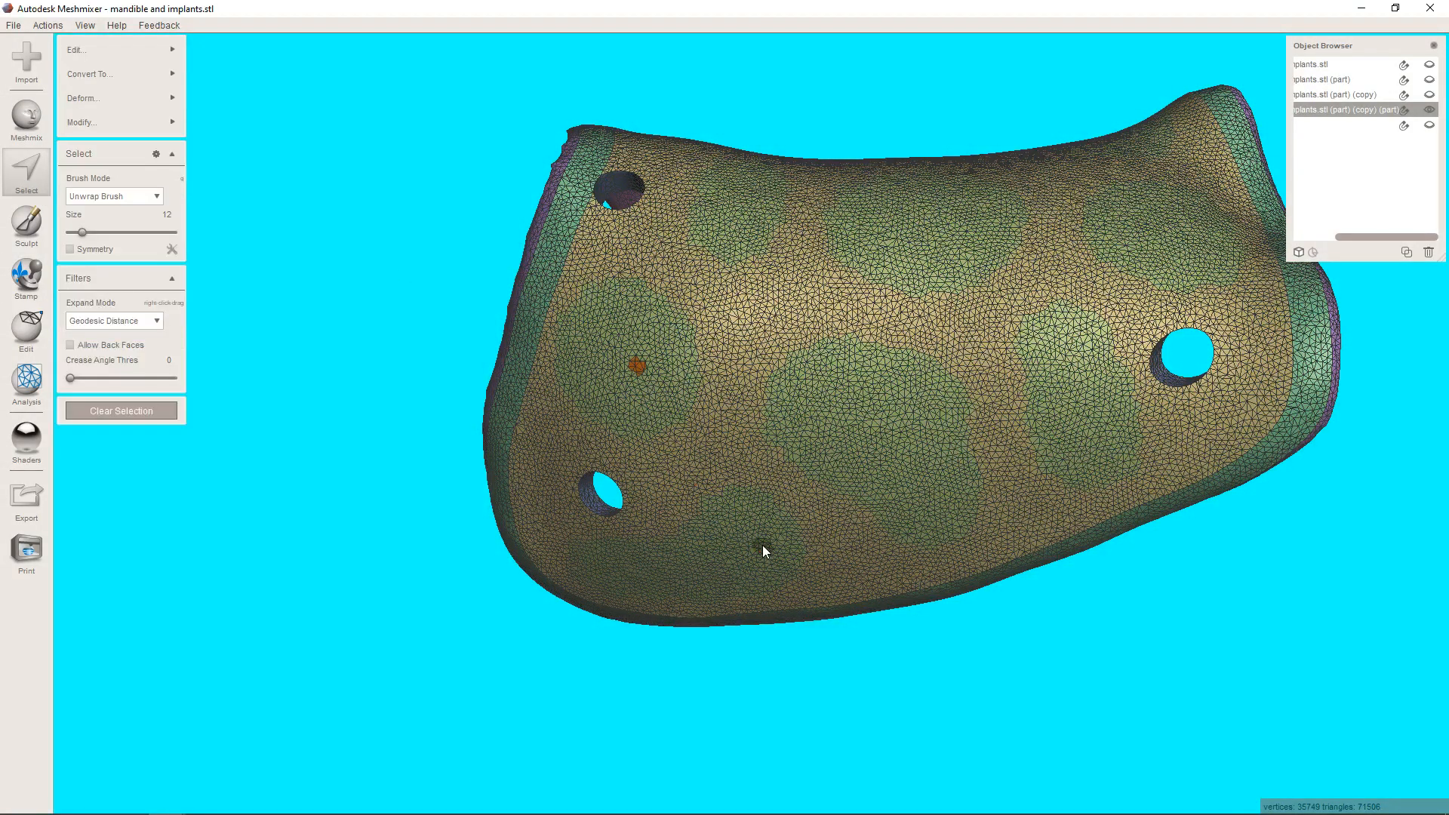
click(754, 539)
click(859, 435)
click(1091, 388)
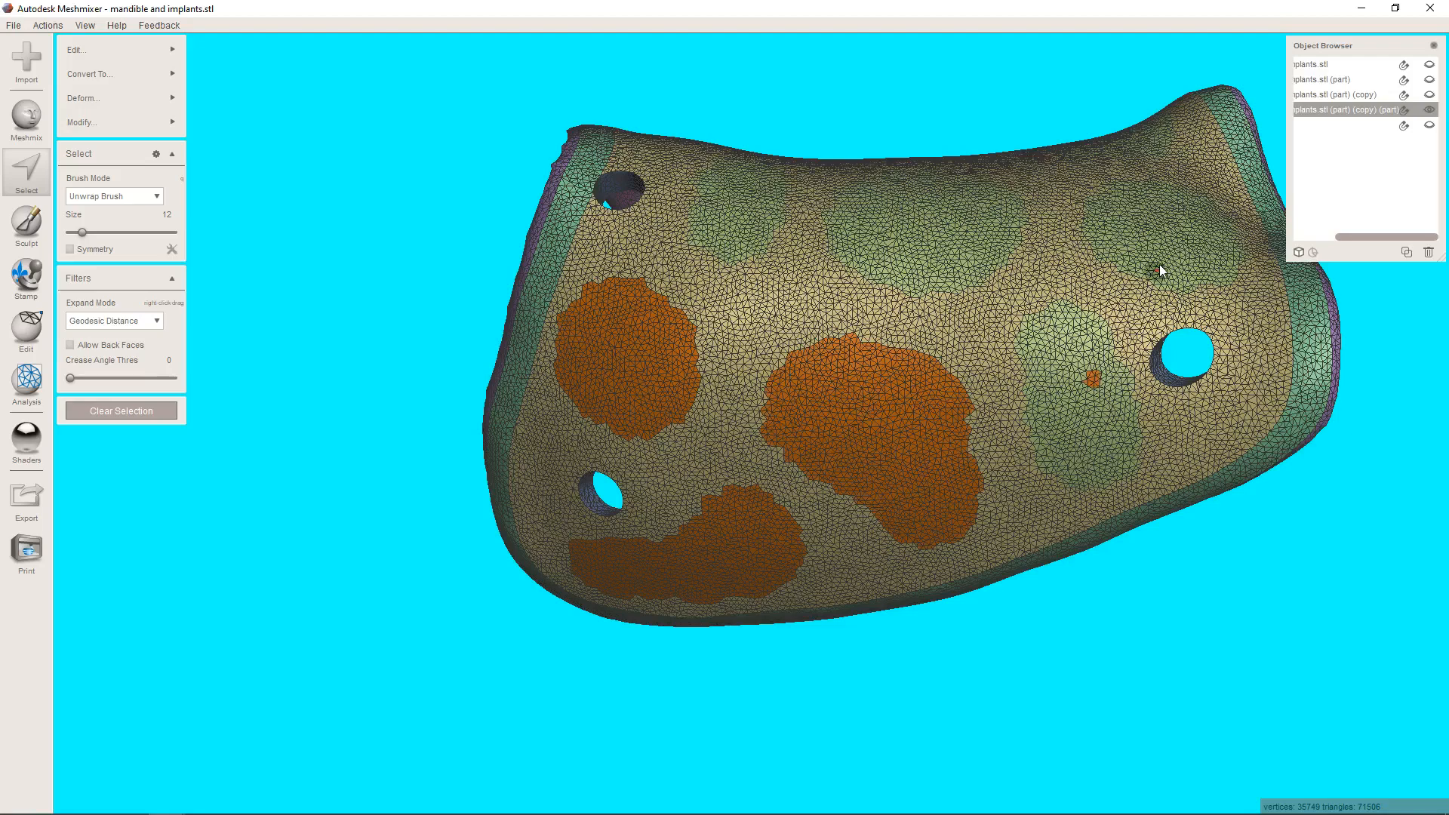
click(1163, 252)
key(g)
Add the remaining patch face groups across the membrane's crest and opposite side to the selection.
right_drag(995, 275, 998, 351)
click(952, 385)
click(736, 381)
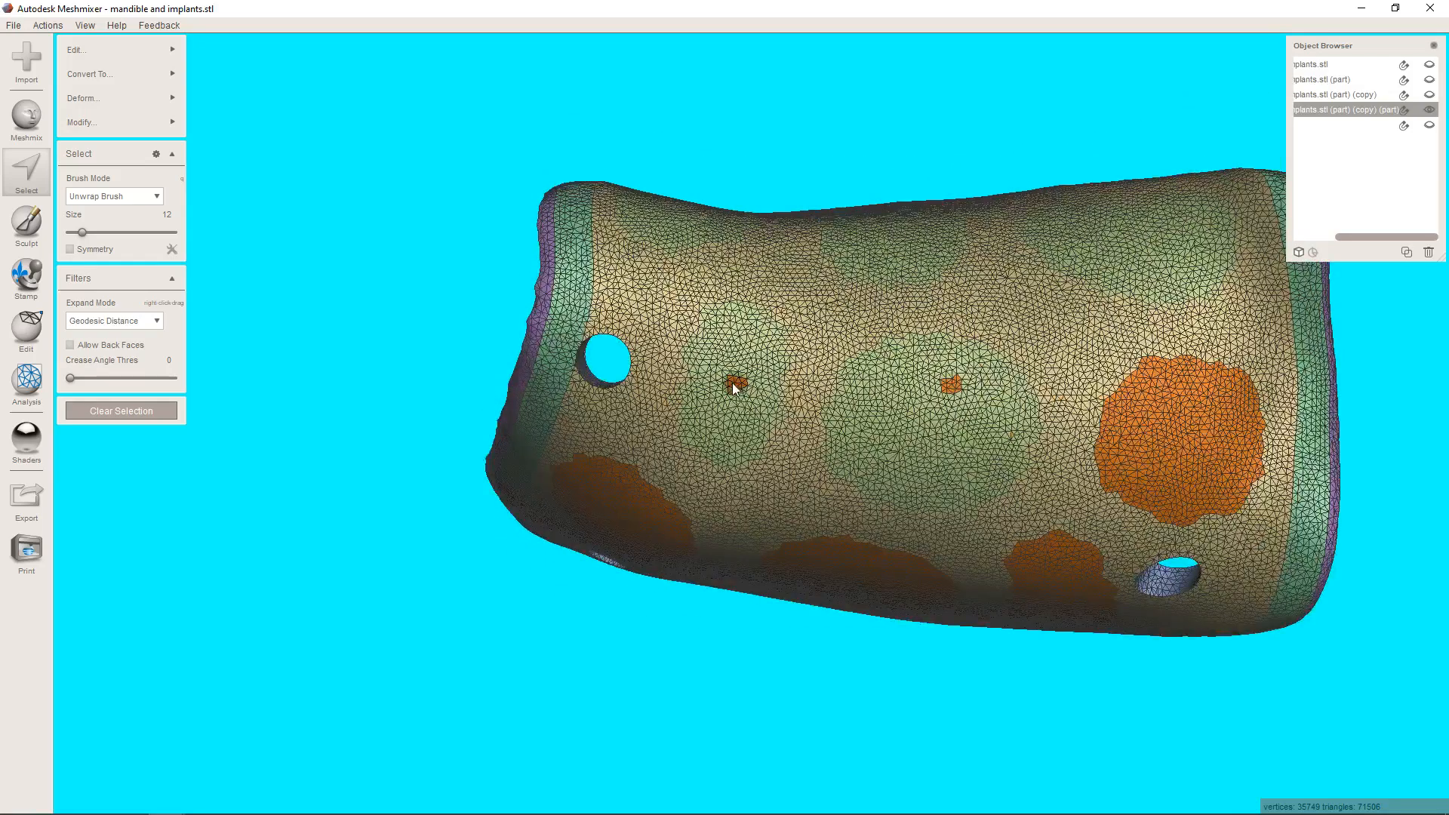
key(g)
click(670, 228)
click(897, 238)
click(953, 236)
key(g)
click(1136, 243)
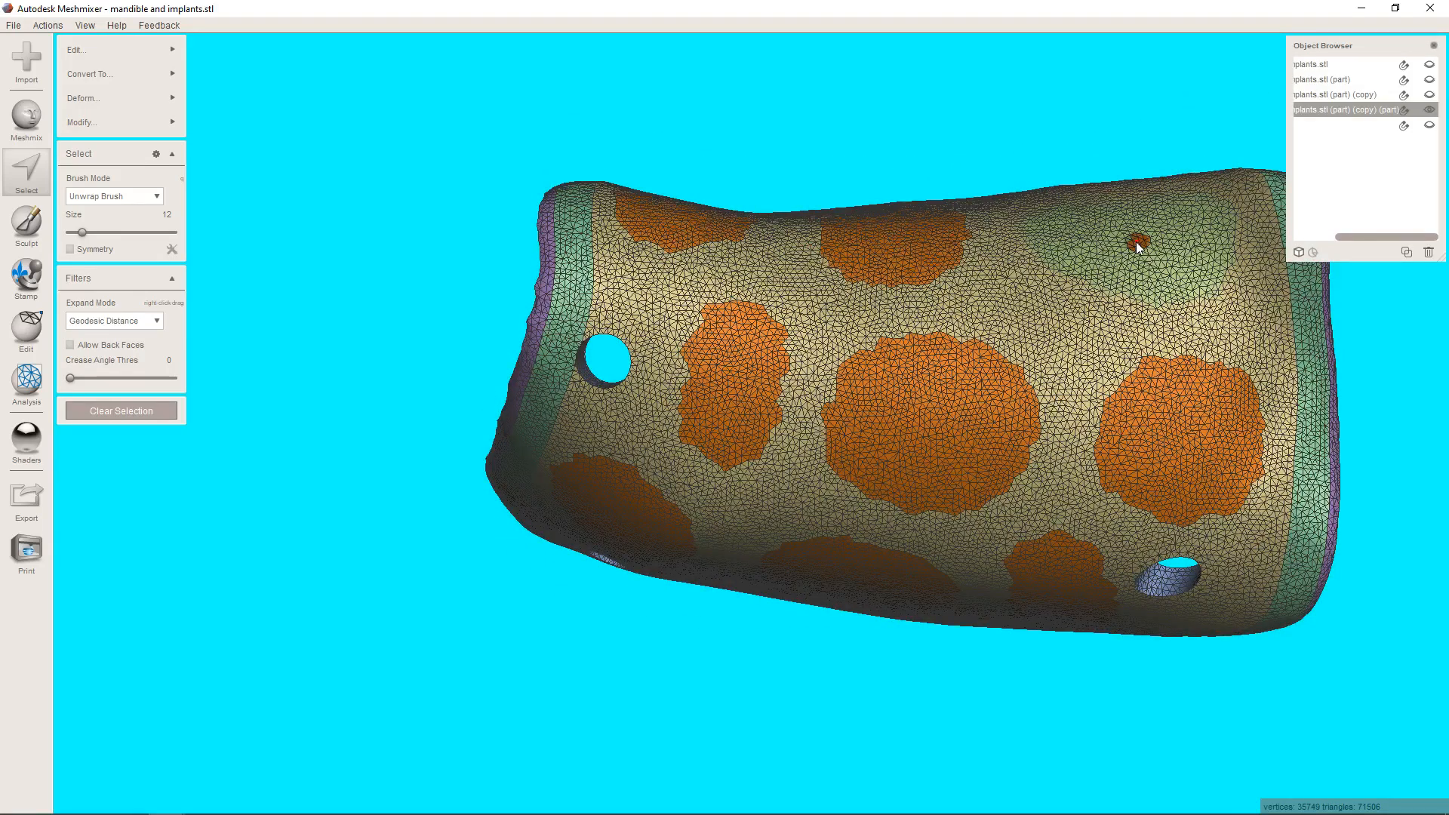
key(g)
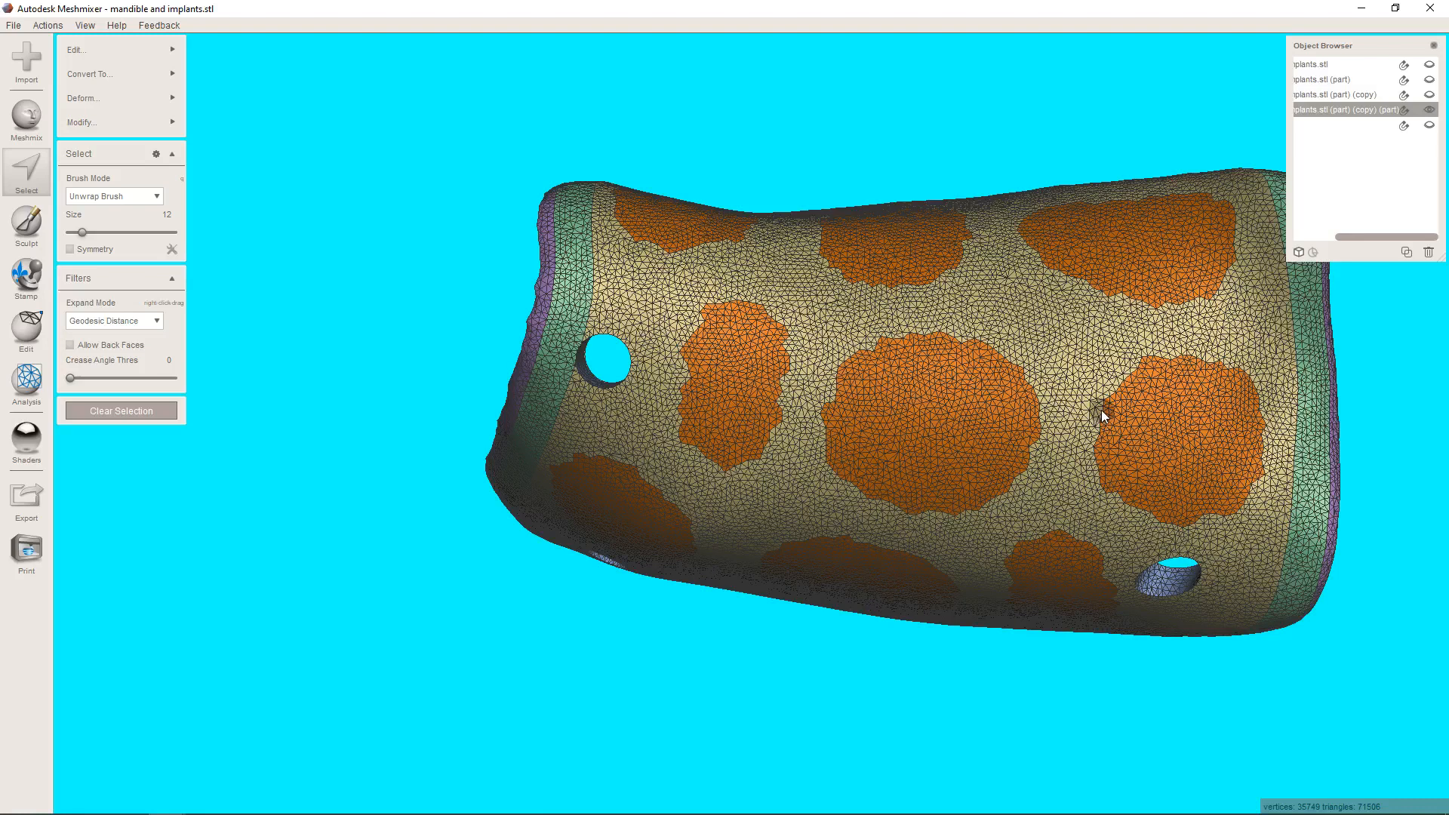
Apply Smooth Boundary with default settings to the selected patches and hide the wireframe.
key(b)
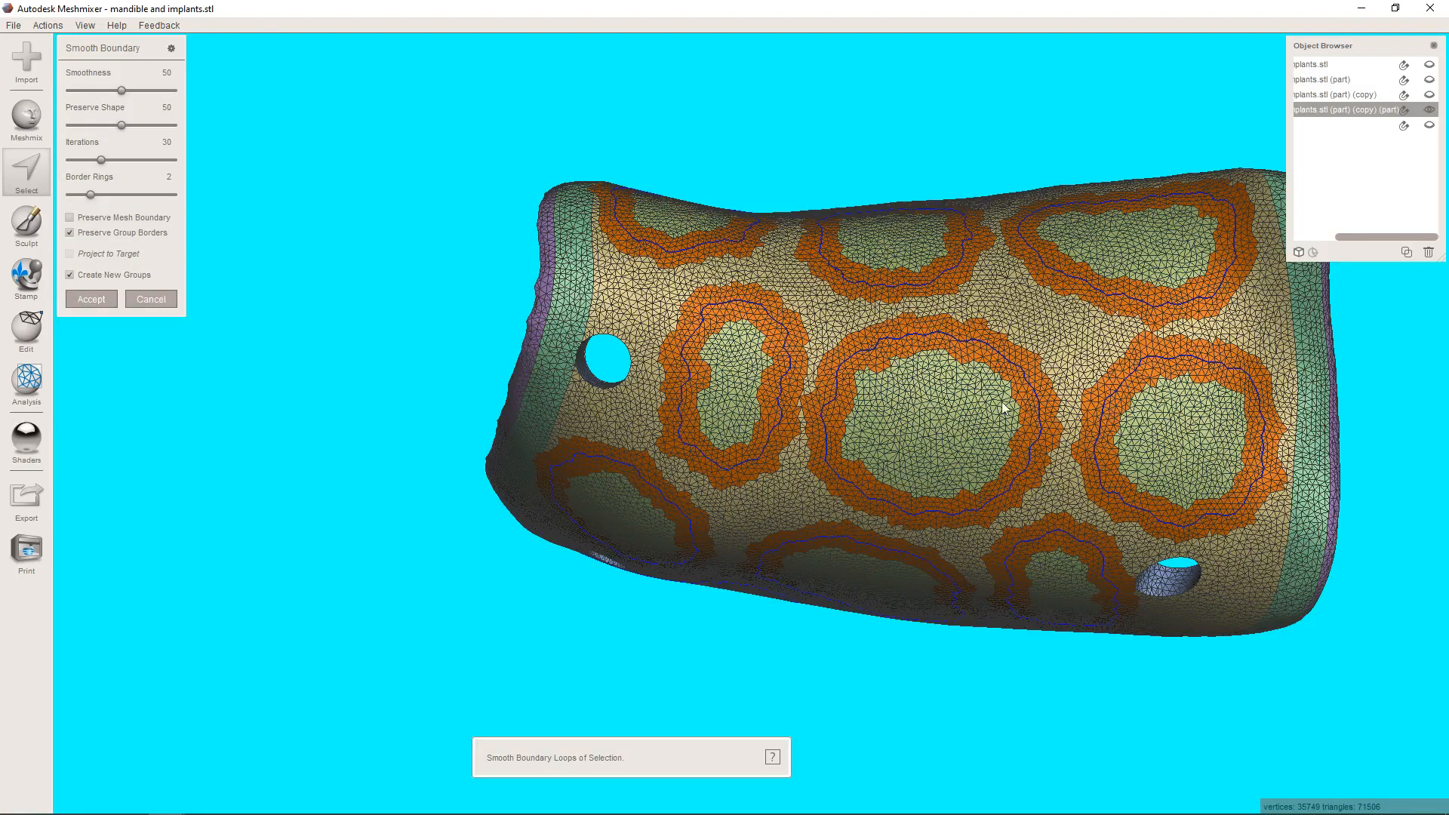
click(104, 299)
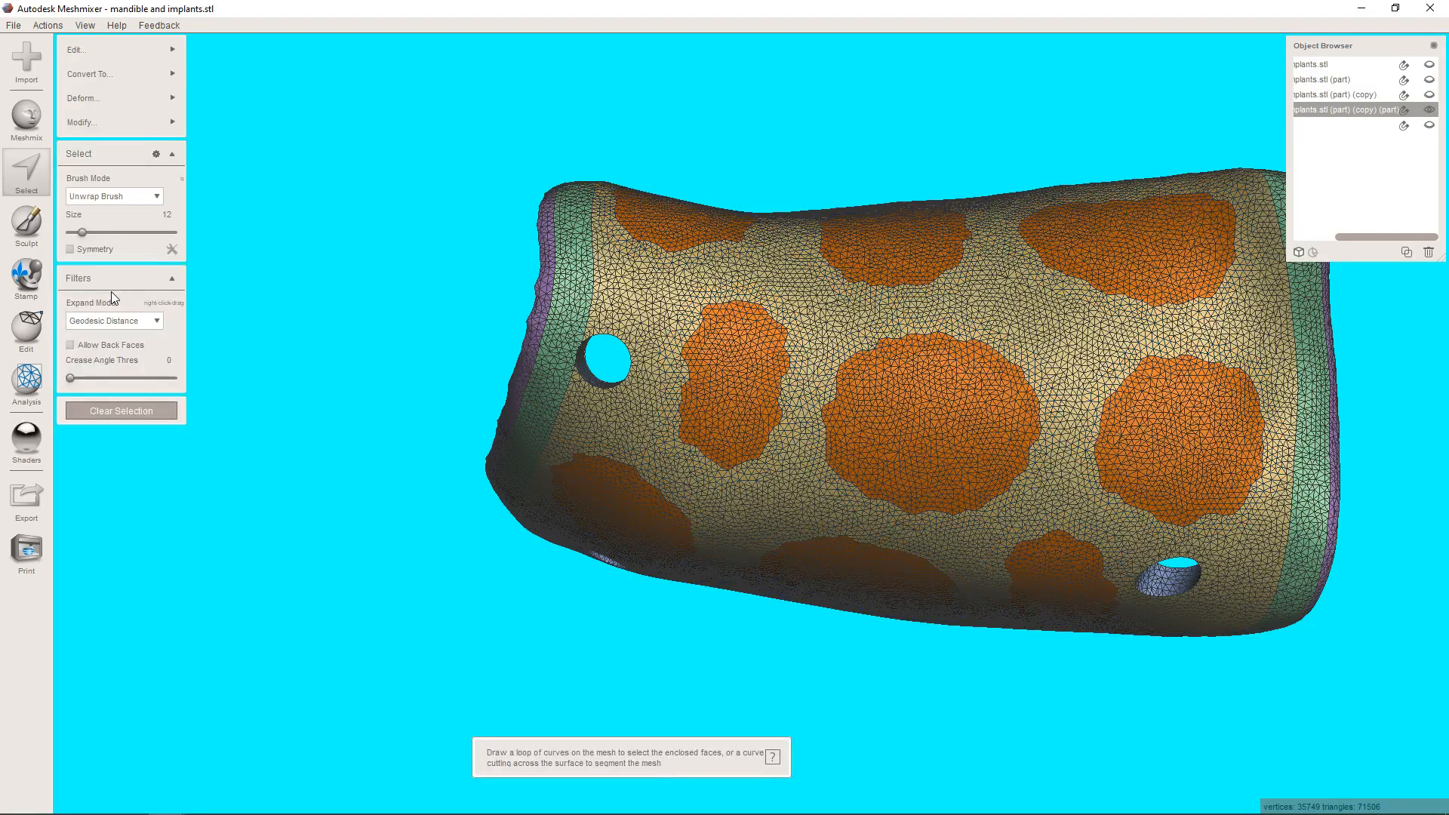
mouse_move(624, 361)
right_down()
mouse_move(732, 540)
mouse_move(838, 320)
mouse_move(906, 406)
mouse_move(840, 451)
mouse_move(829, 427)
mouse_move(800, 446)
mouse_move(782, 571)
mouse_move(806, 755)
mouse_move(813, 687)
mouse_move(770, 511)
right_up()
key(w)
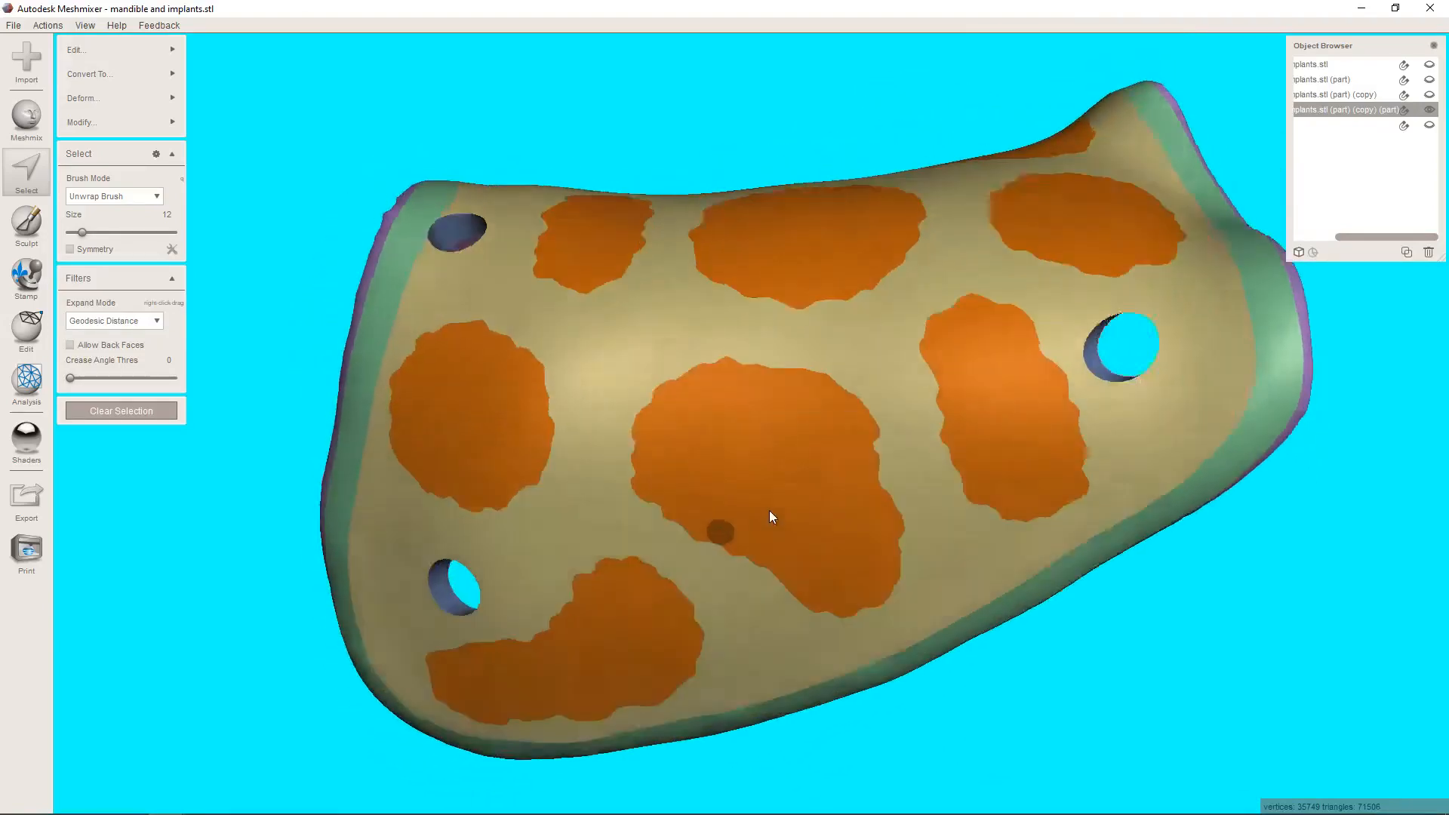
Offset the selected patches by 0.15 mm without connecting them and separate them into their own object.
mouse_move(83, 48)
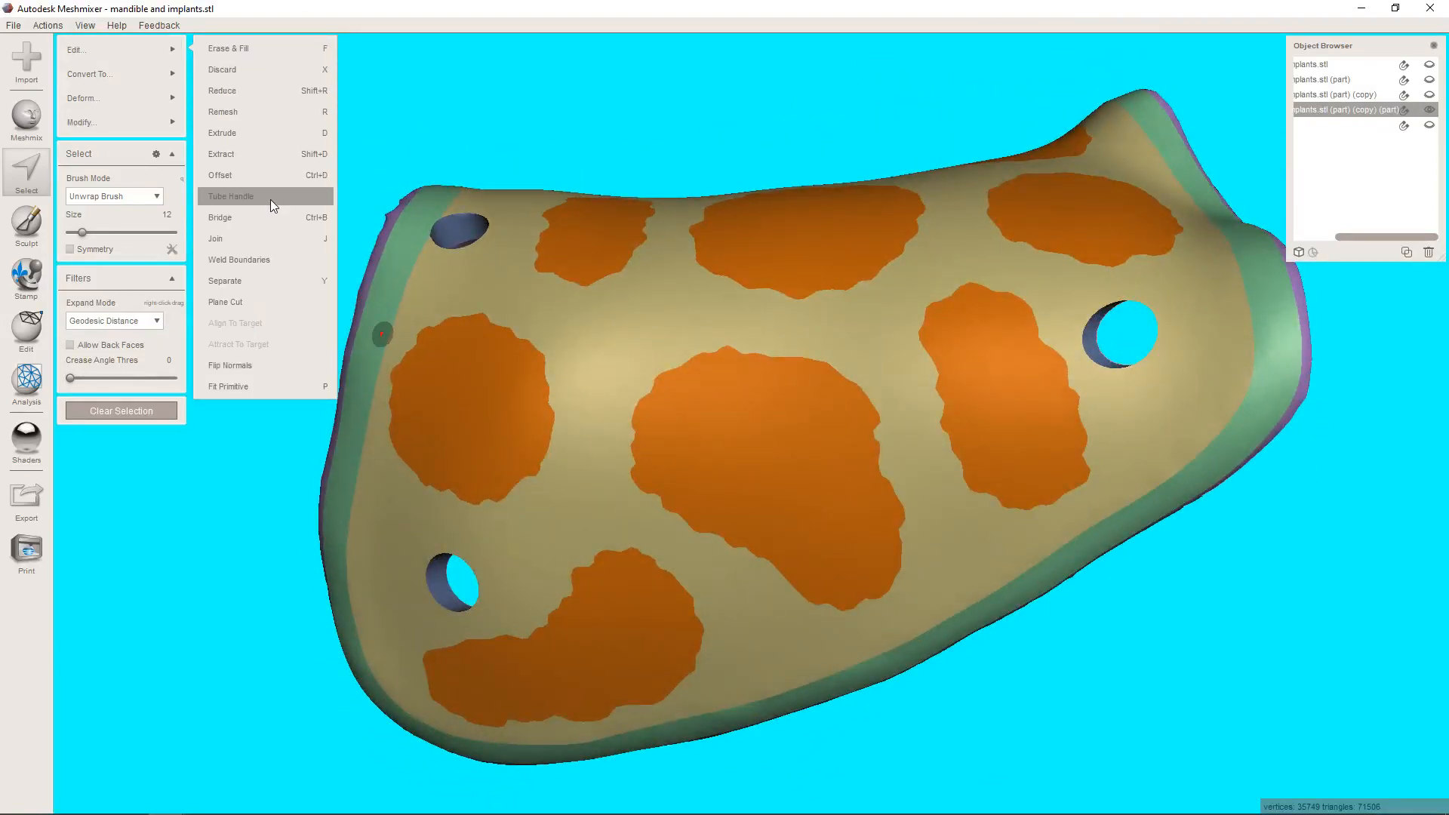
click(275, 175)
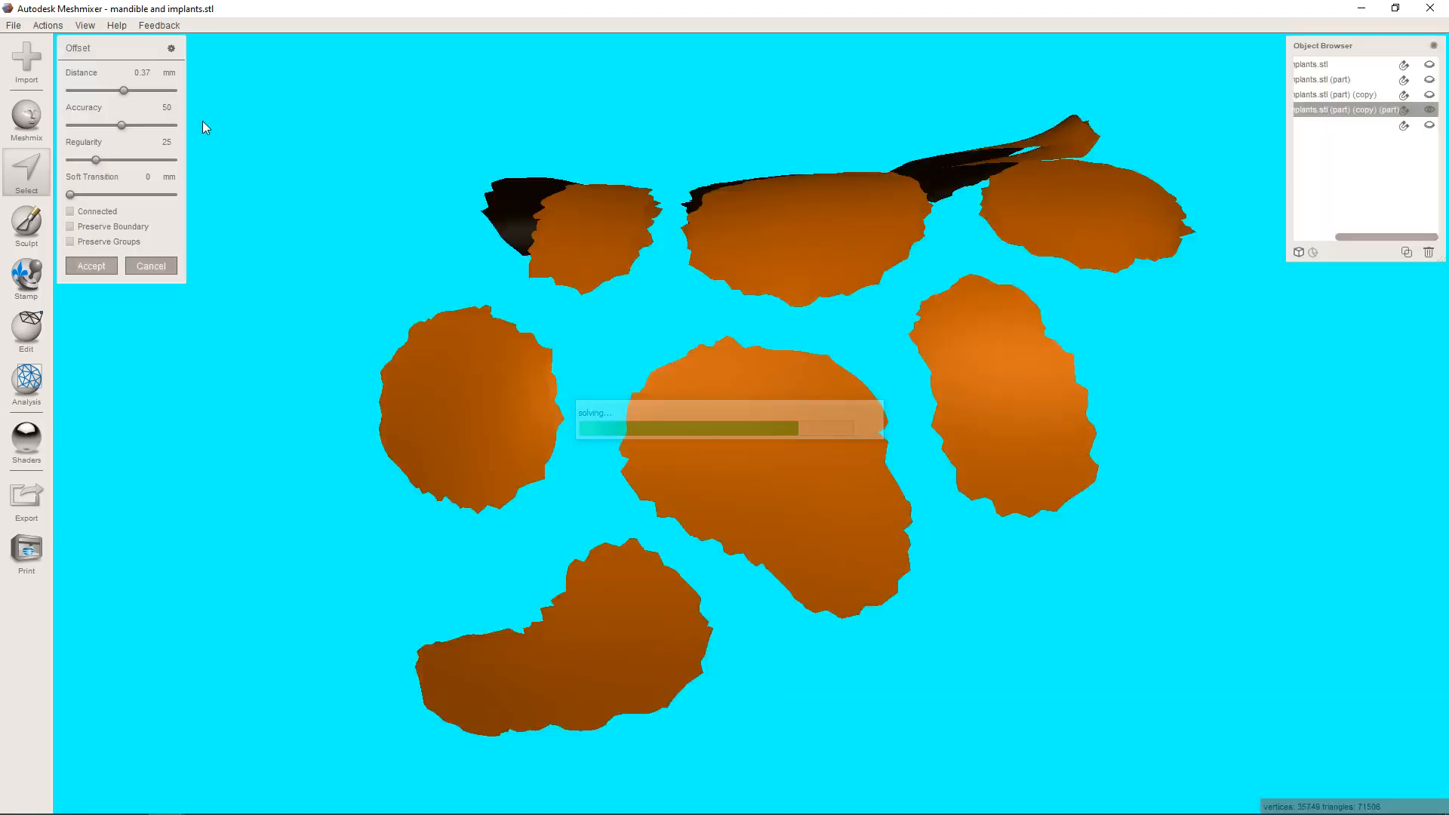
key(BackSpace)
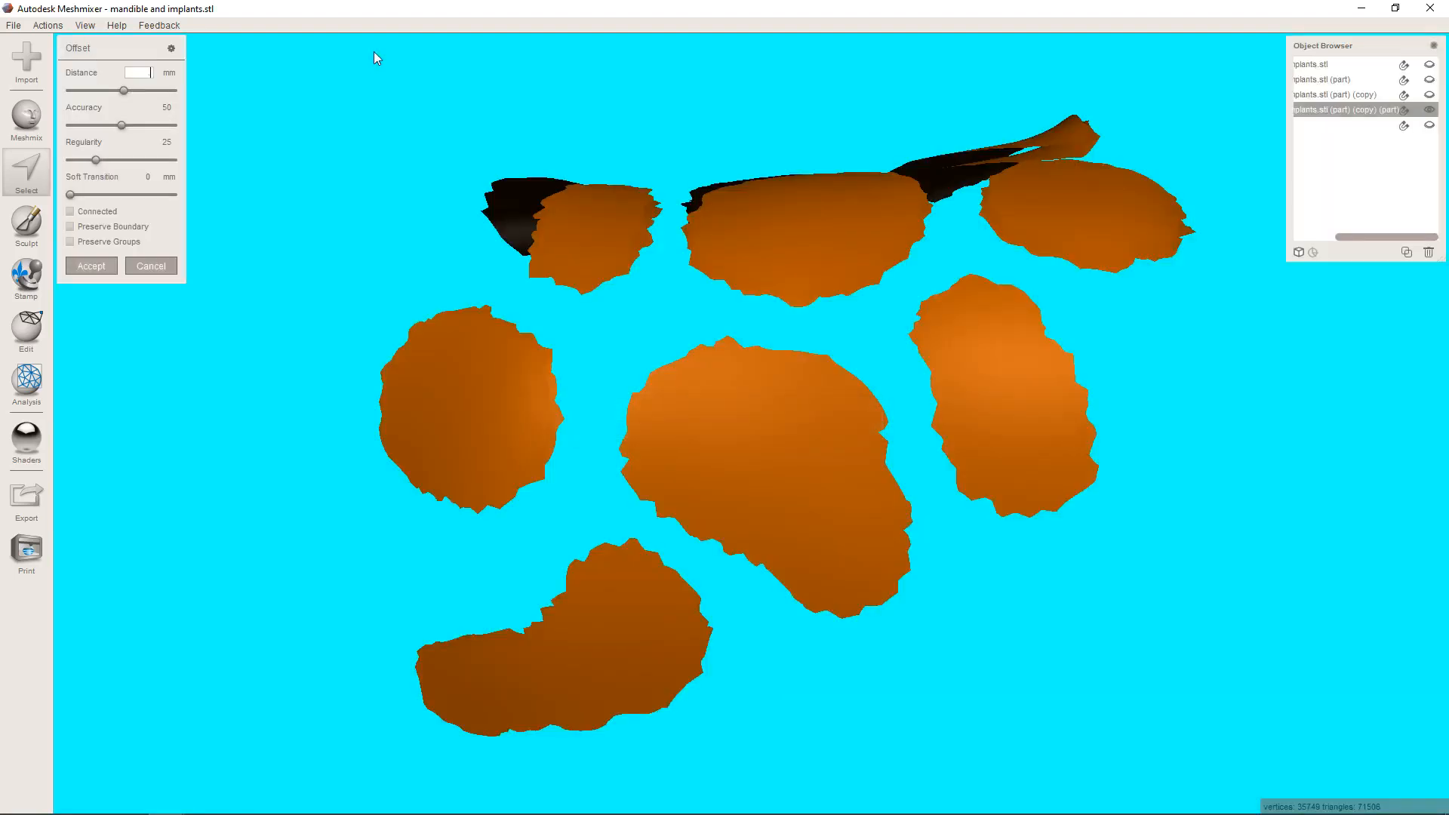
key(Return)
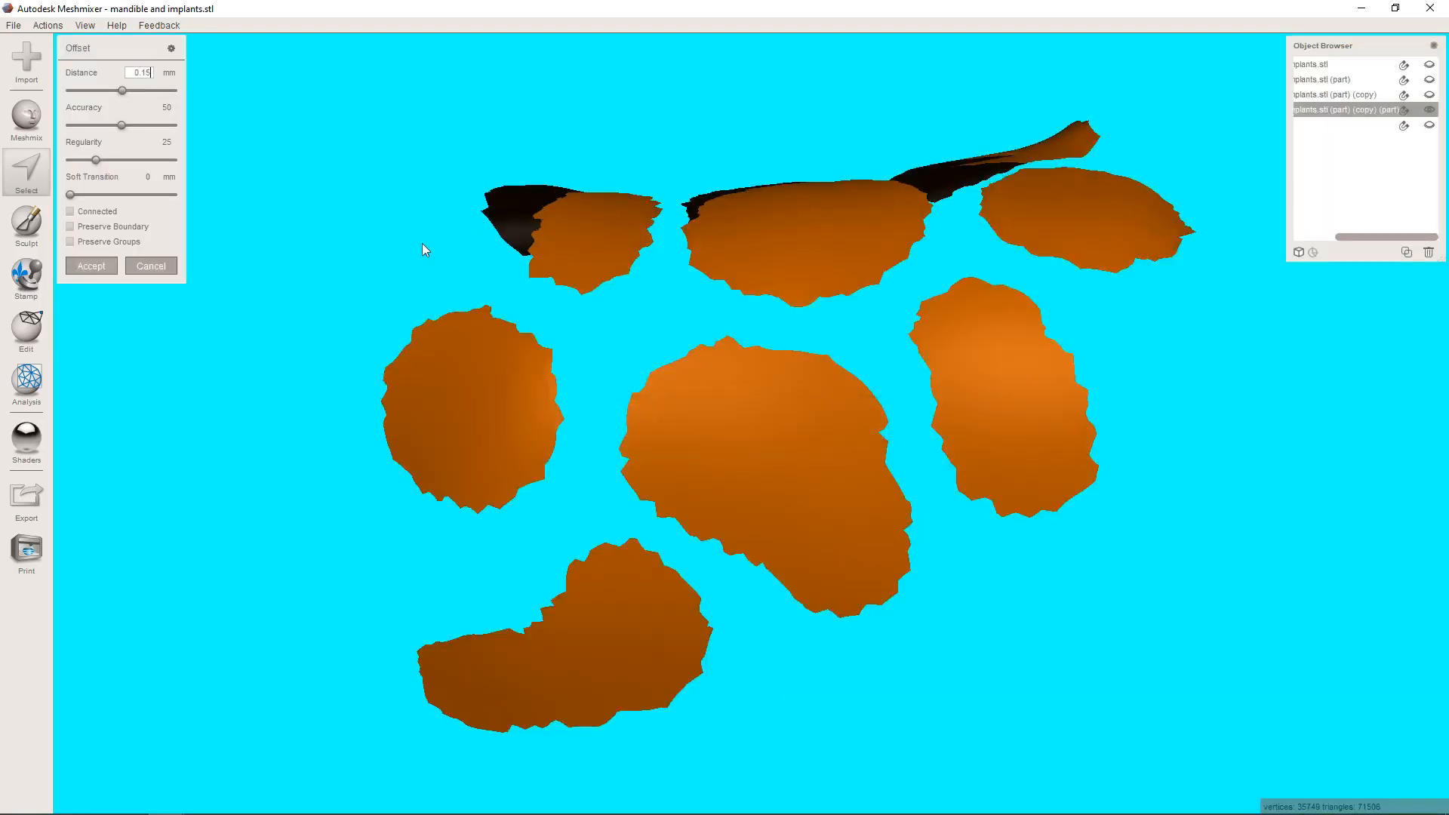
click(98, 274)
right_drag(545, 427, 804, 409)
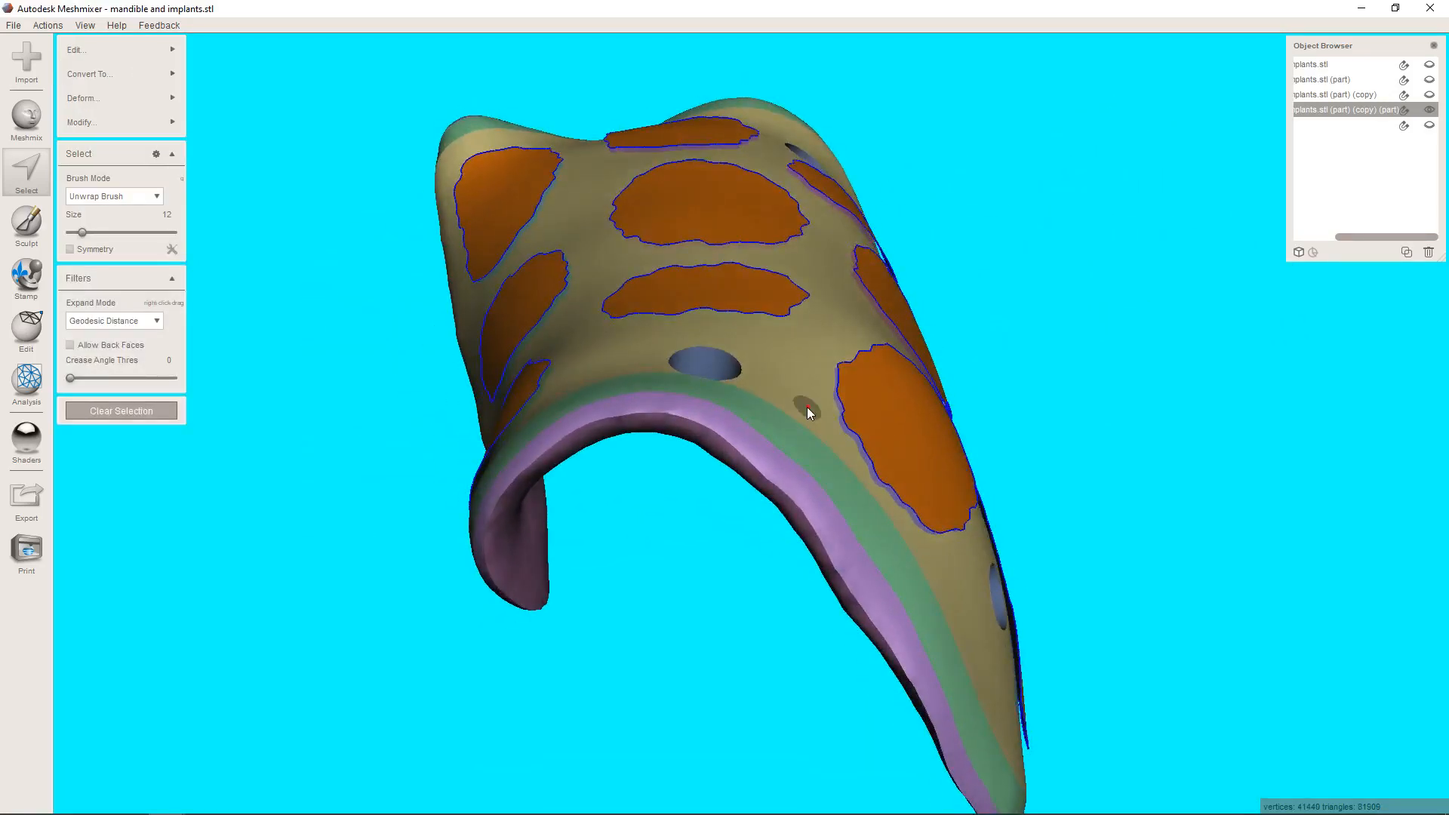
key(y)
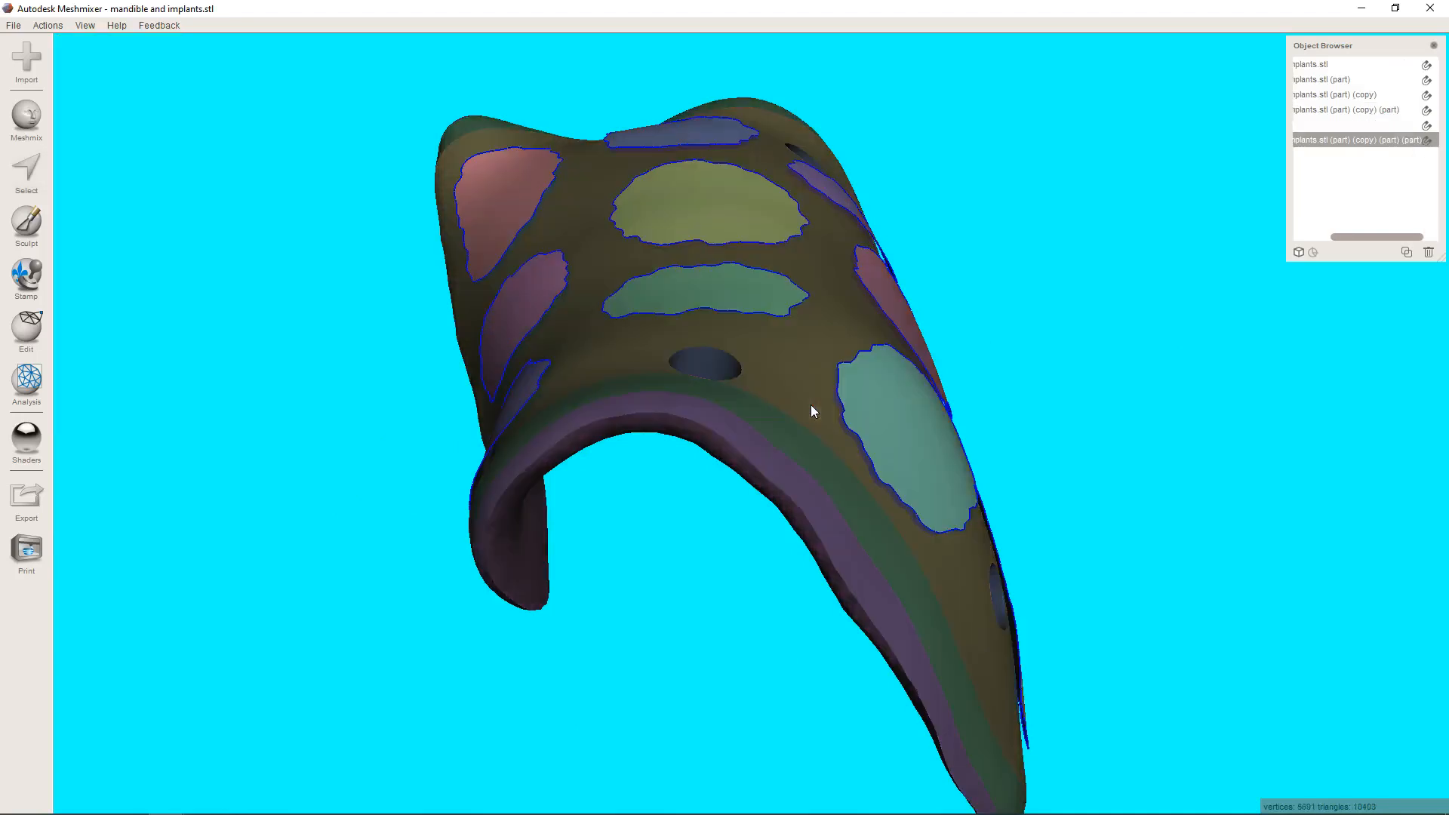
Smooth the jagged outlines of all separated patches around the membrane with a size 47 sculpting brush.
right_drag(1165, 493, 906, 411)
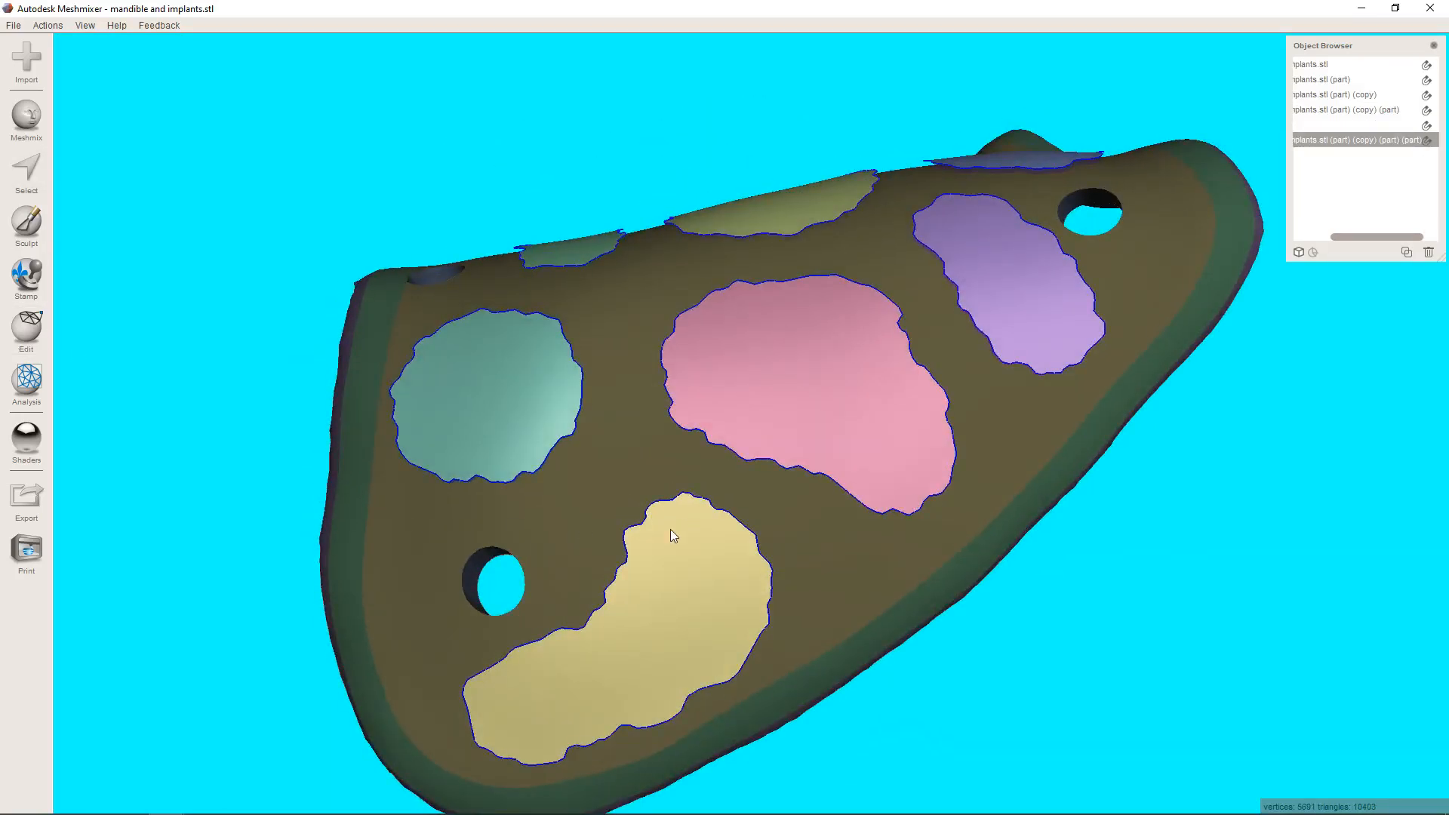
click(27, 223)
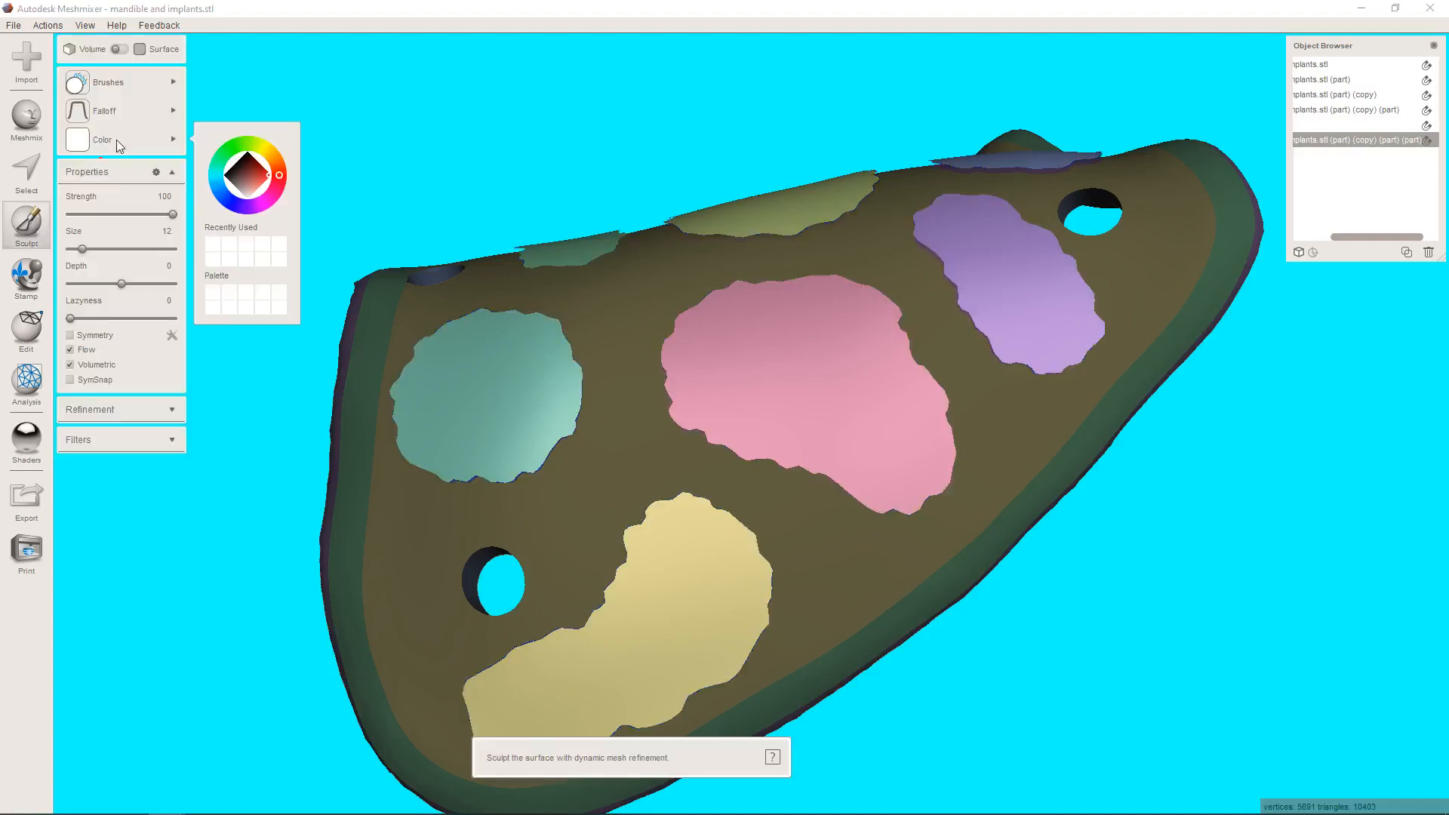
drag(98, 250, 119, 251)
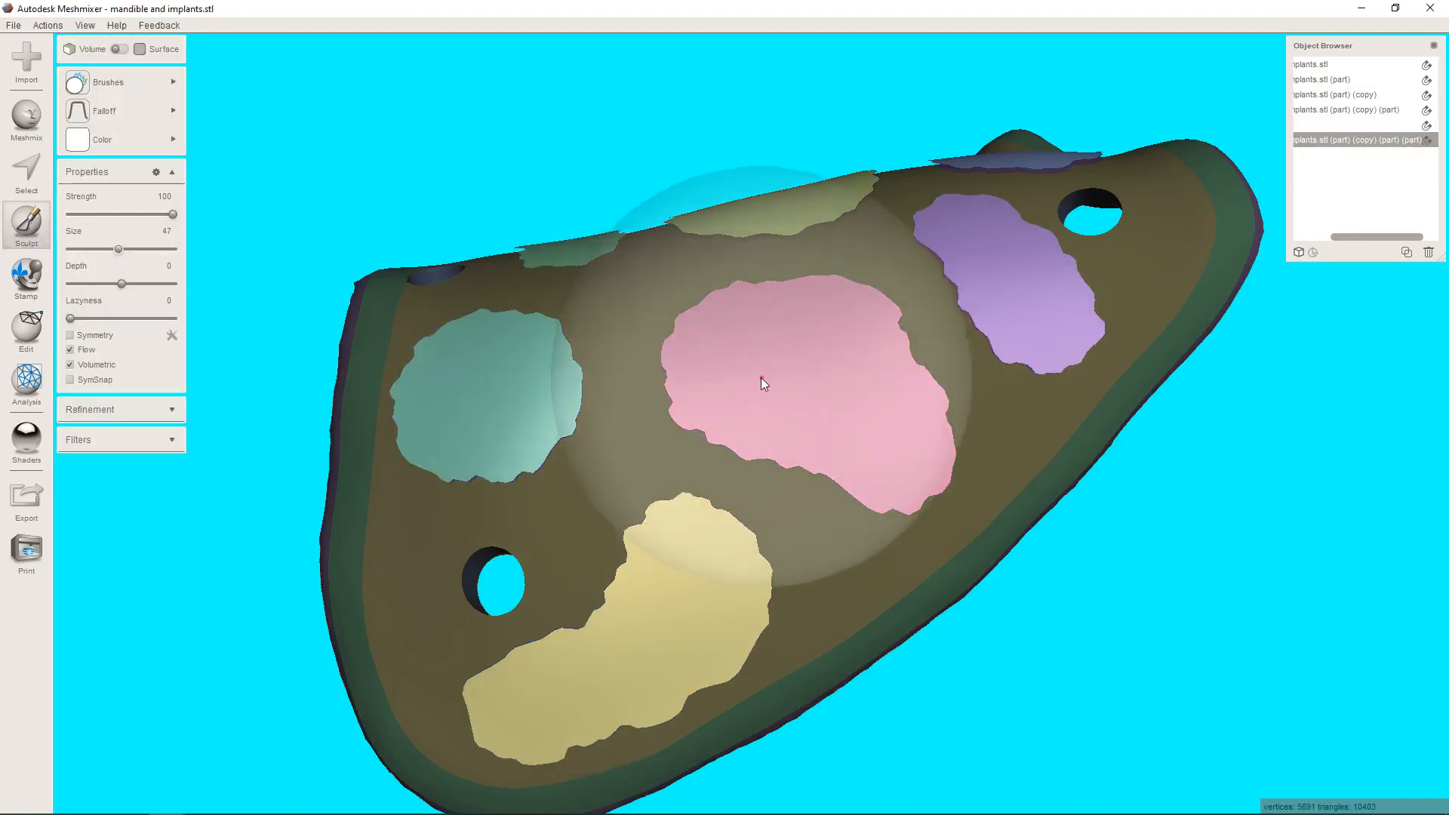
mouse_move(814, 349)
mouse_down()
mouse_move(832, 369)
mouse_move(695, 576)
mouse_move(591, 669)
mouse_move(503, 389)
mouse_move(1022, 301)
mouse_move(1023, 248)
mouse_up()
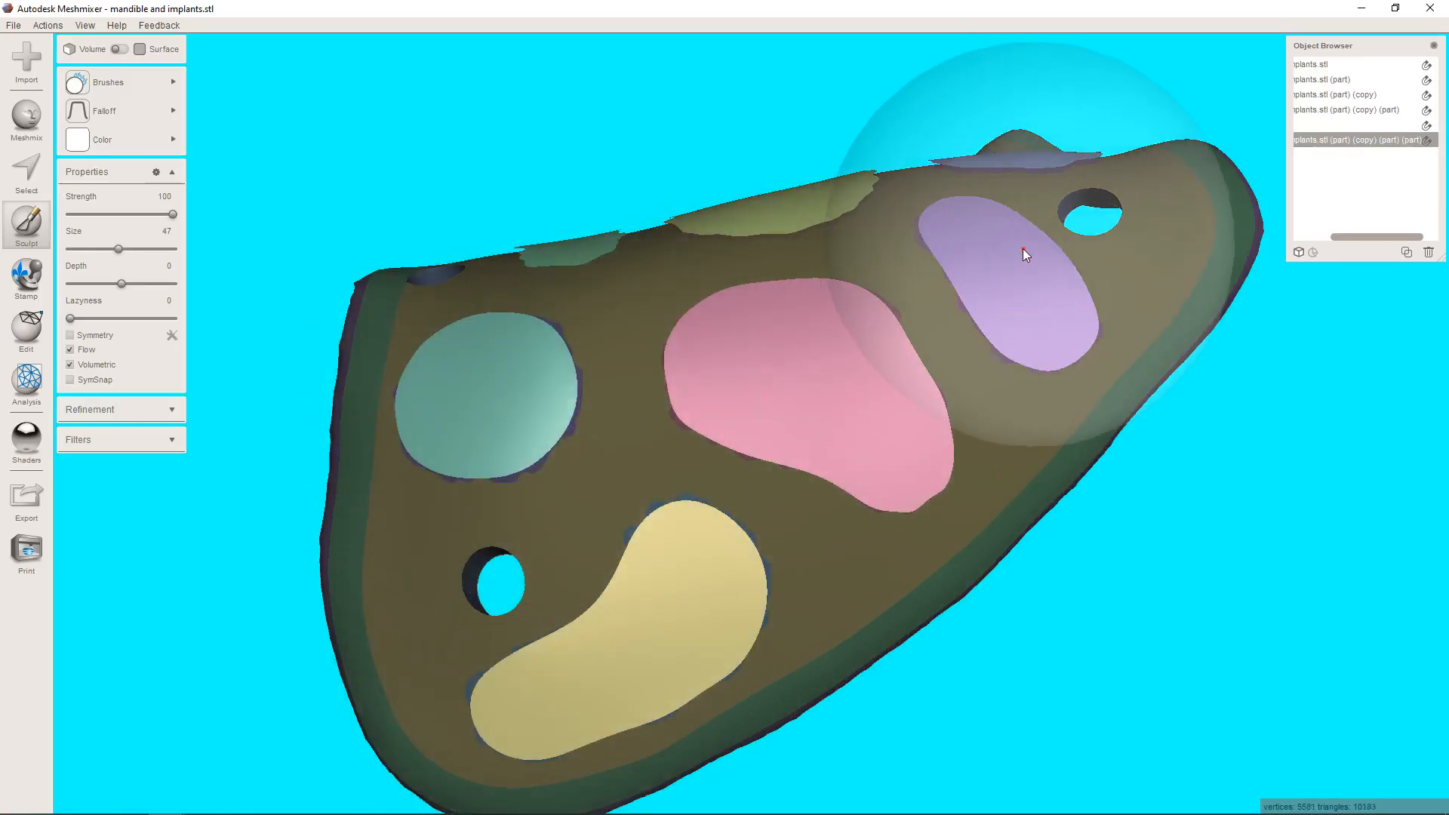
right_drag(998, 206, 1012, 400)
drag(1032, 326, 1058, 246)
drag(759, 330, 570, 332)
right_drag(646, 268, 697, 385)
mouse_move(698, 387)
mouse_down()
mouse_move(1008, 373)
mouse_move(523, 370)
mouse_move(640, 424)
mouse_up()
right_drag(640, 428, 889, 416)
mouse_move(769, 551)
right_down()
mouse_move(735, 452)
mouse_move(934, 276)
mouse_move(968, 268)
mouse_move(838, 296)
mouse_move(703, 476)
right_up()
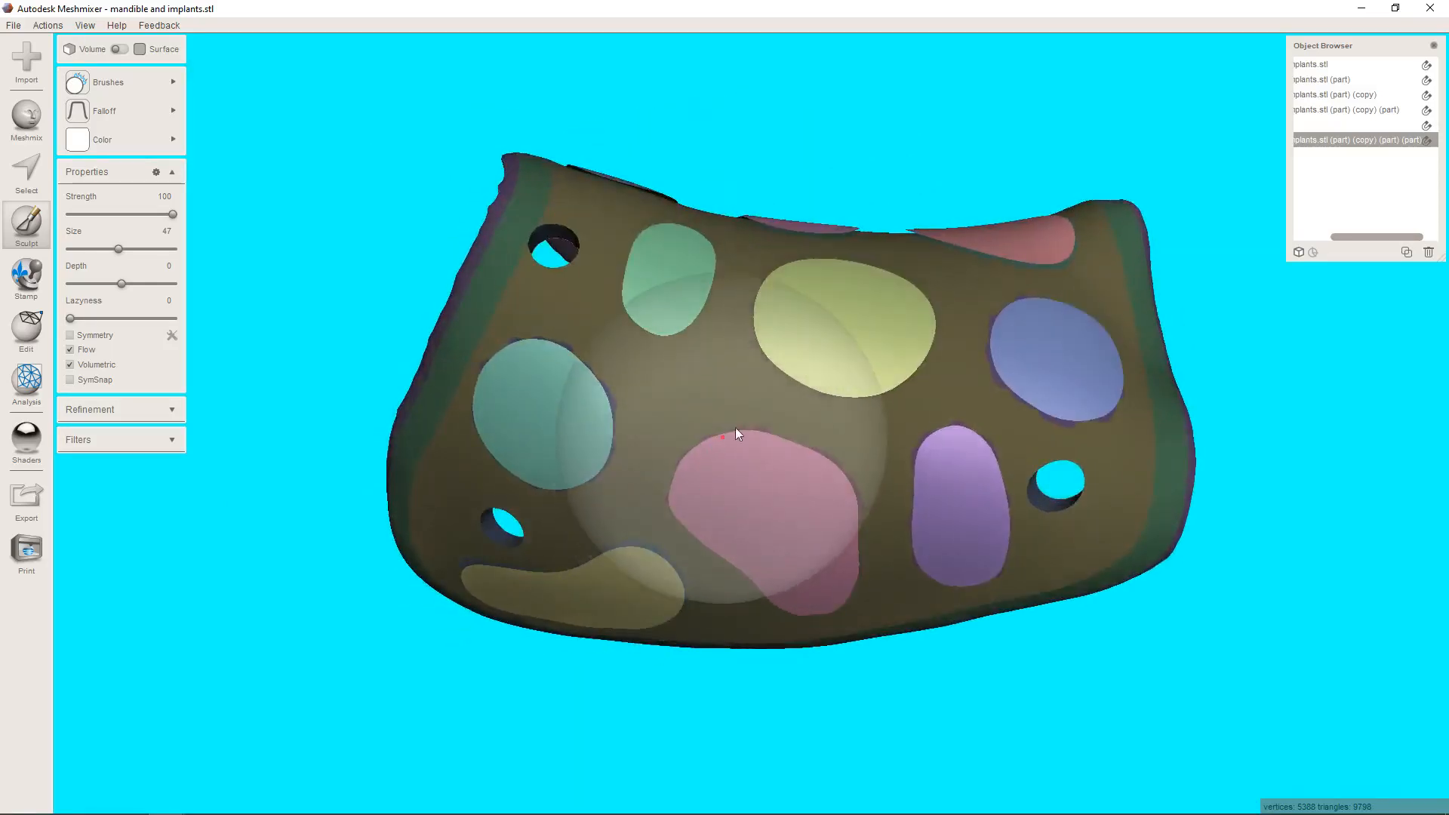
mouse_move(735, 428)
right_down()
mouse_move(785, 276)
mouse_move(782, 482)
mouse_move(766, 417)
mouse_move(774, 475)
mouse_move(776, 422)
mouse_move(814, 352)
mouse_move(775, 556)
mouse_move(779, 504)
right_up()
Select all the separated patches and extrude them through the membrane with an offset of -2 mm.
key(s)
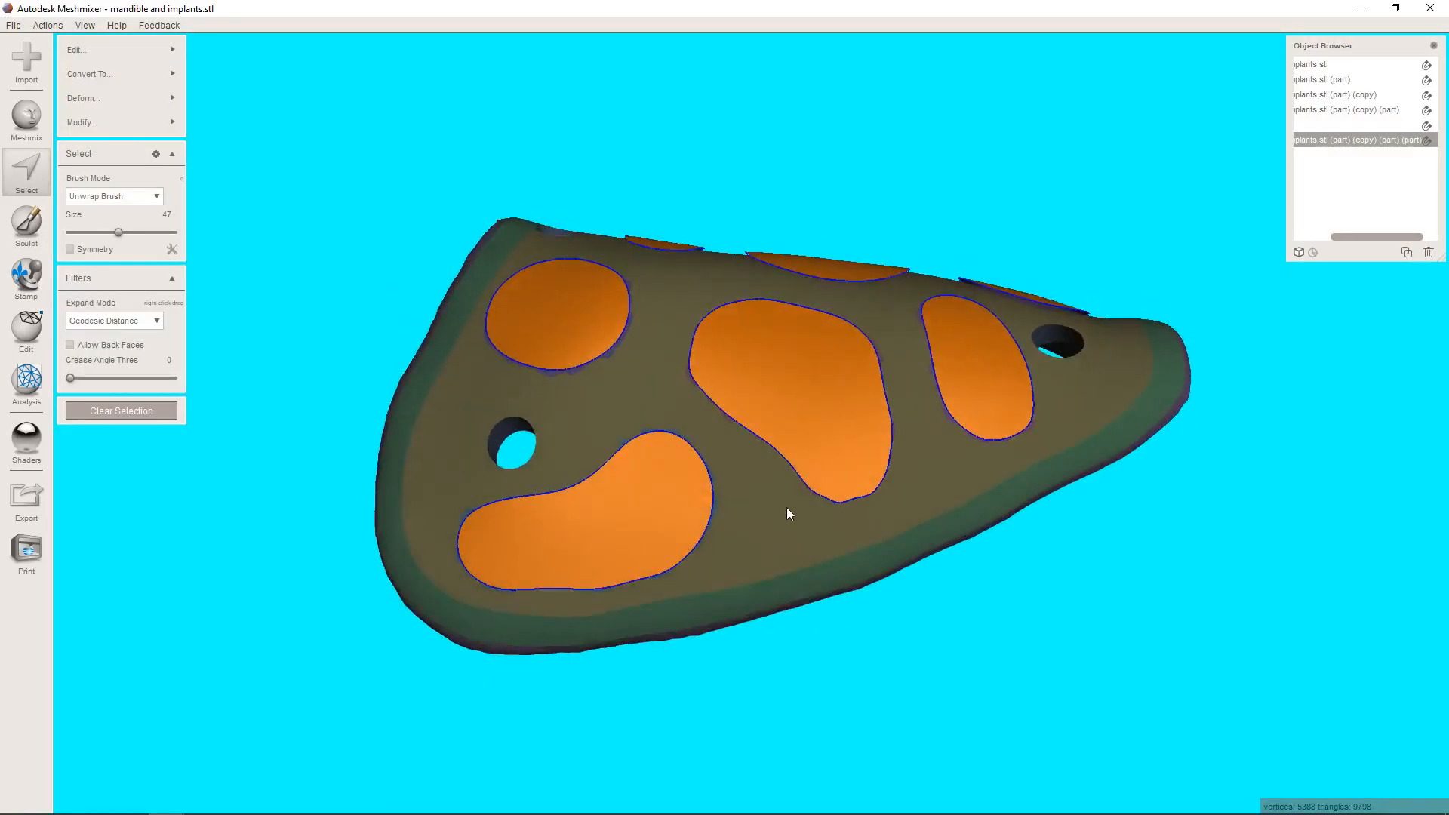
key(d)
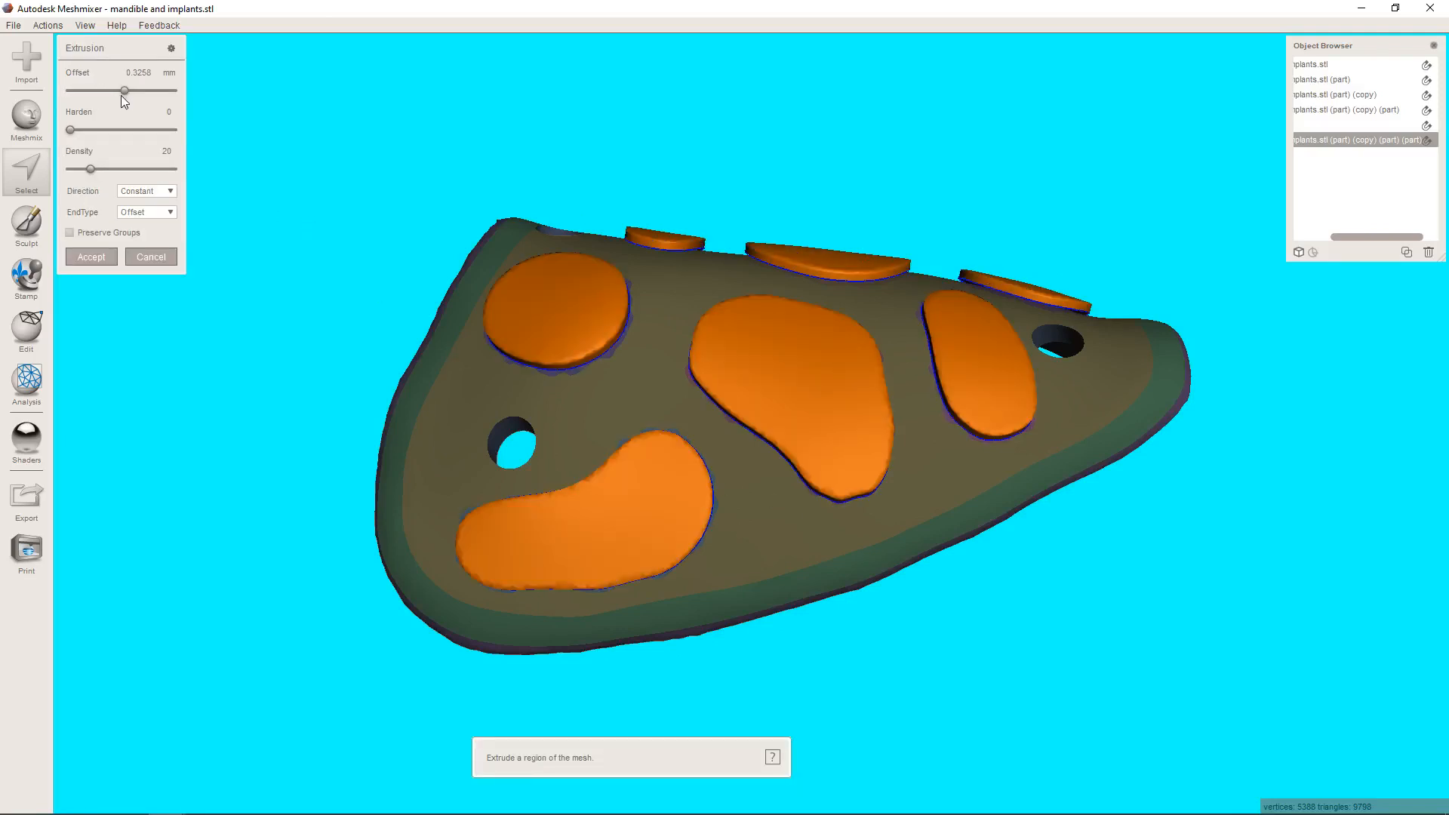
drag(122, 89, 160, 89)
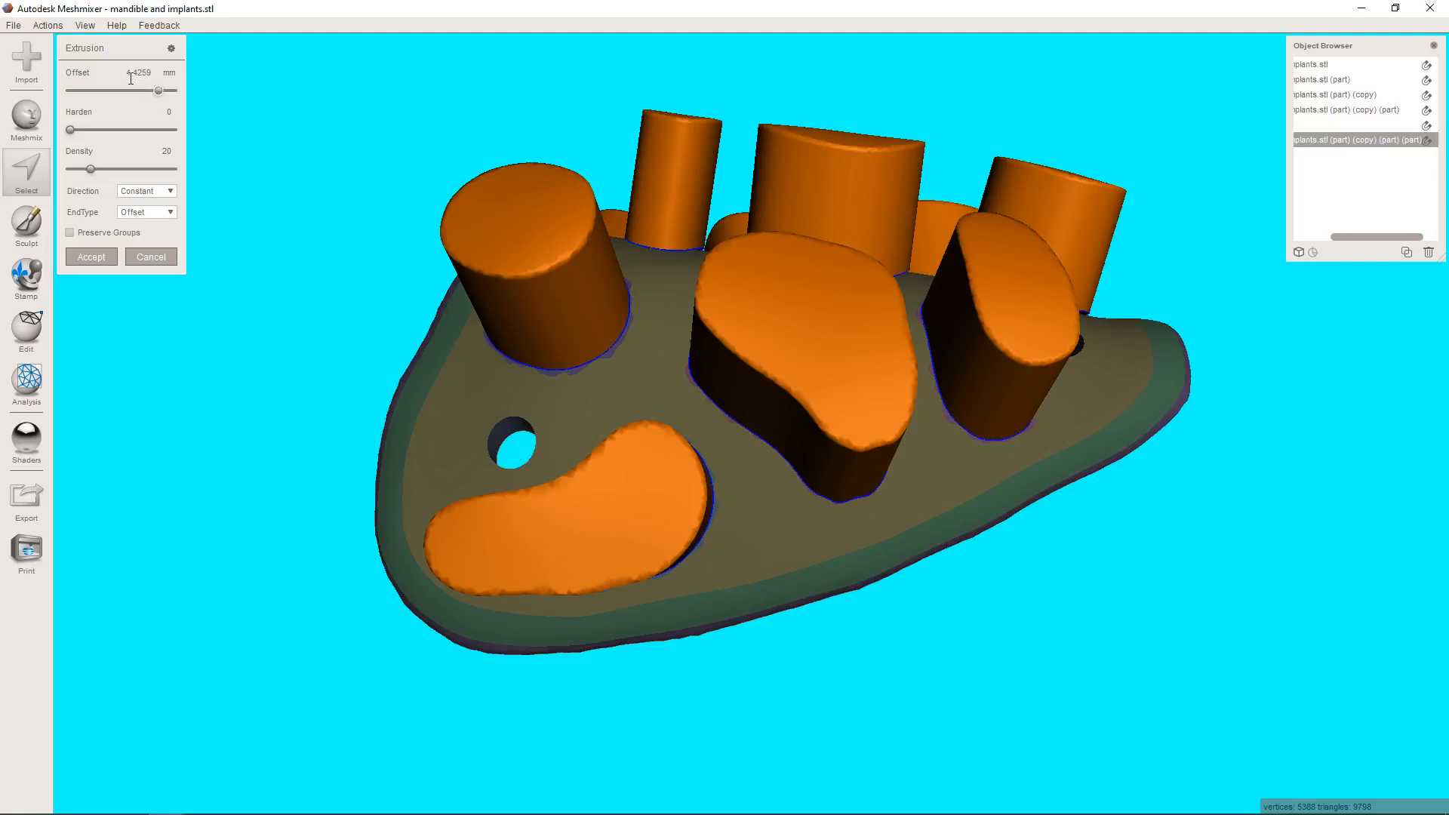
double_click(138, 73)
key(BackSpace)
text(-2)
key(Return)
right_drag(599, 605, 702, 468)
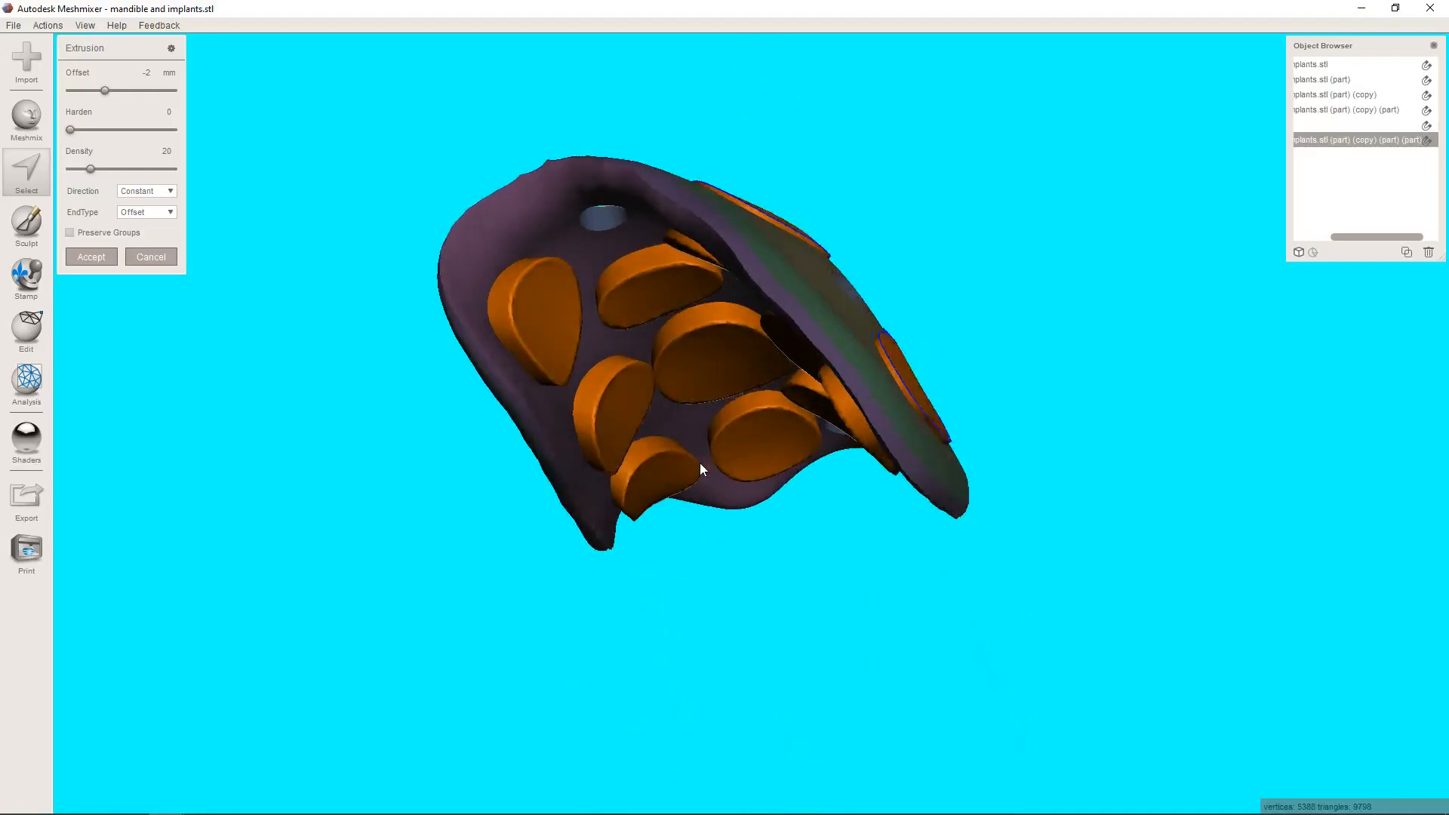
Set the extrusion offset to -1.5 mm, accept the extrusion and clear the patch selection.
drag(148, 72, 219, 73)
text(1.5)
key(Return)
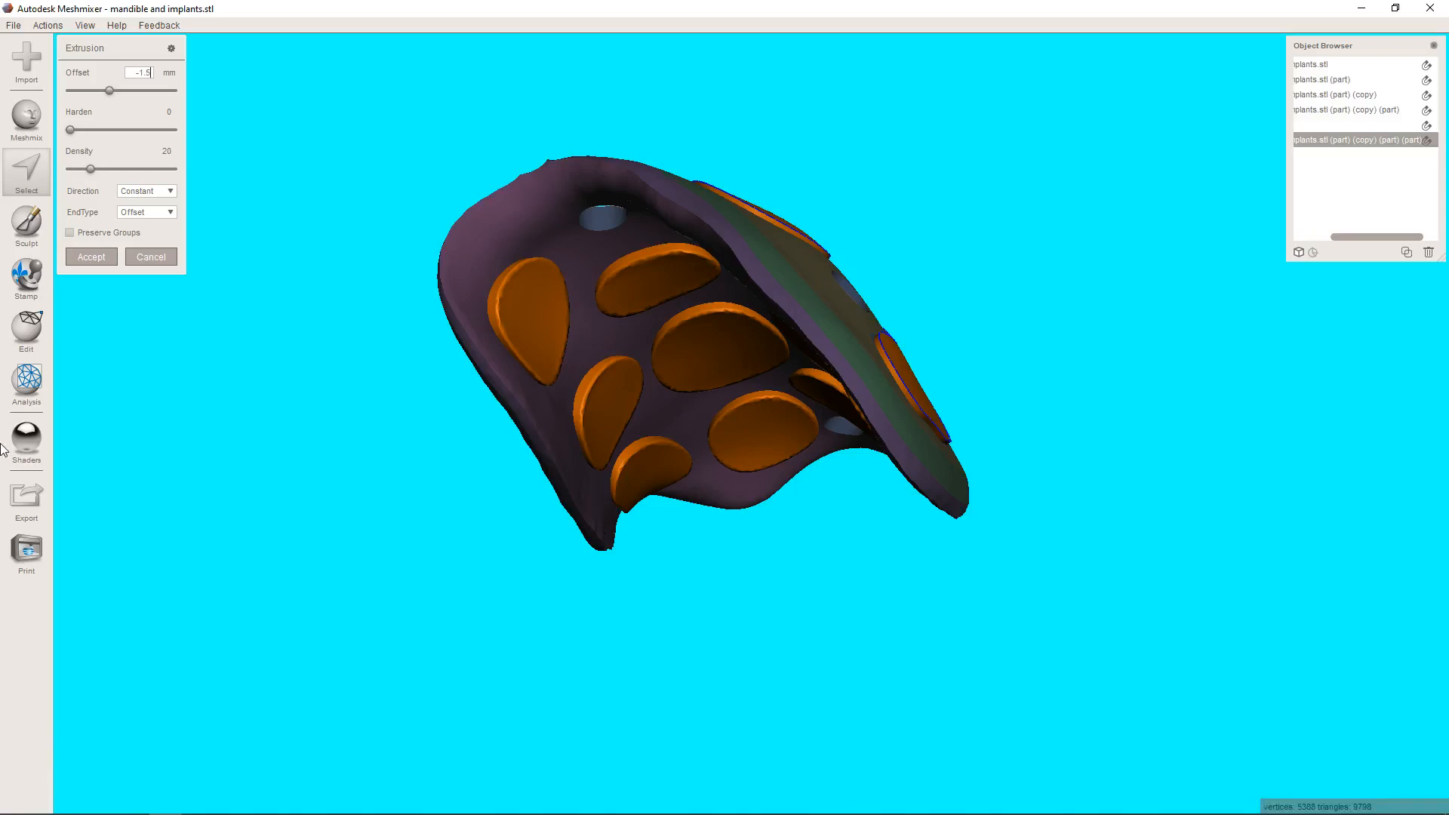
right_drag(841, 482, 772, 344)
click(106, 255)
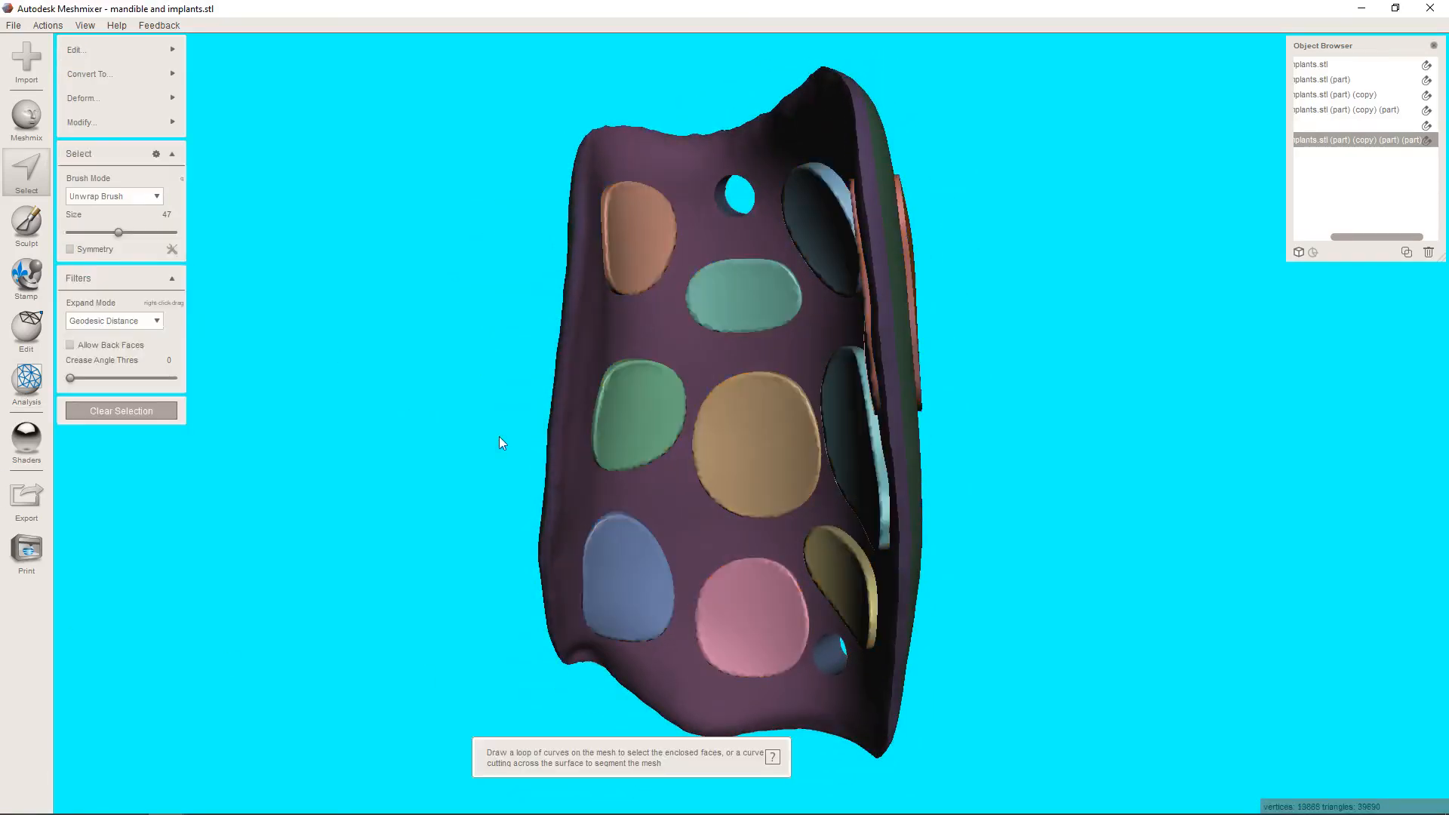
right_drag(501, 443, 452, 619)
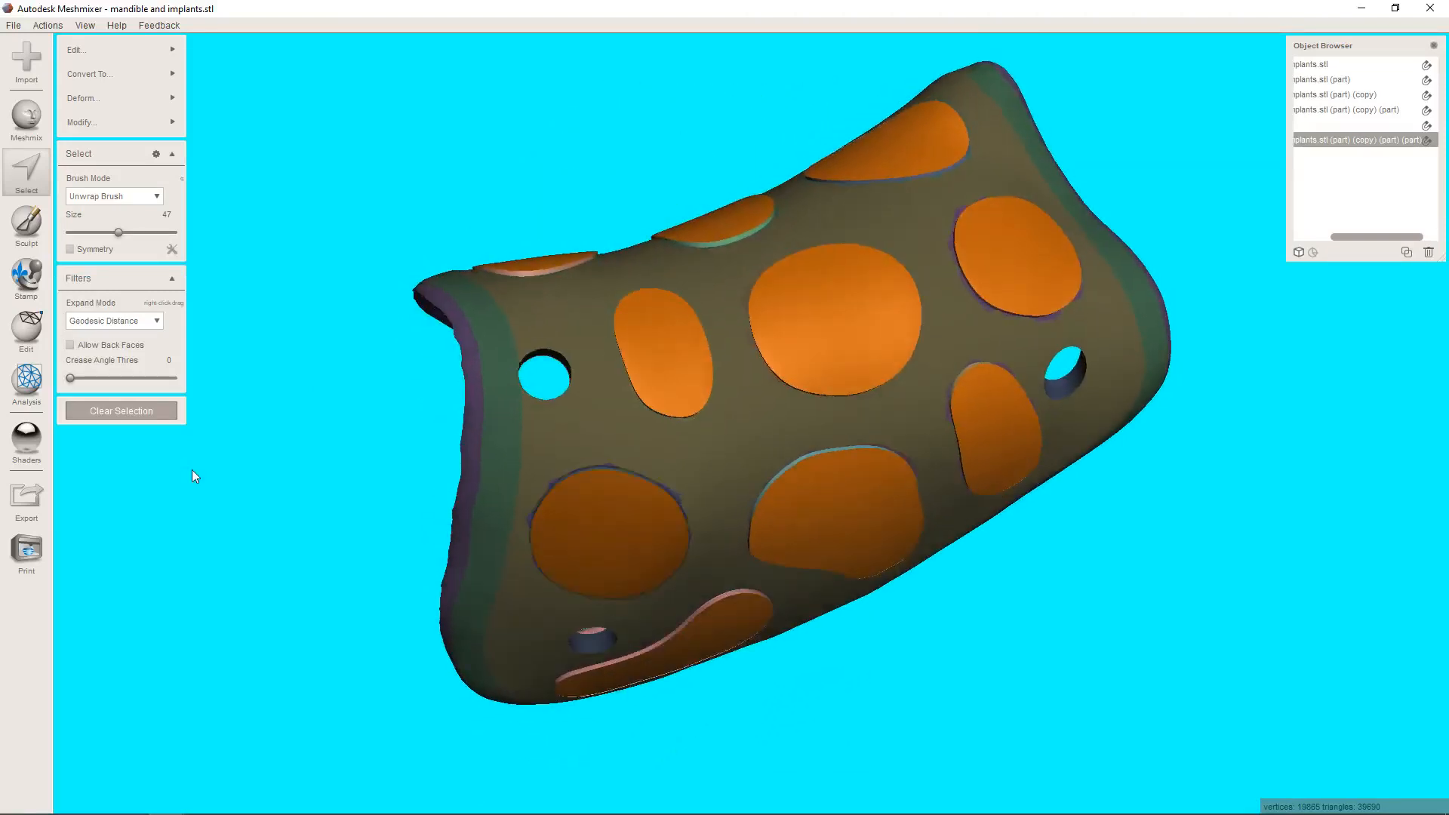
click(168, 417)
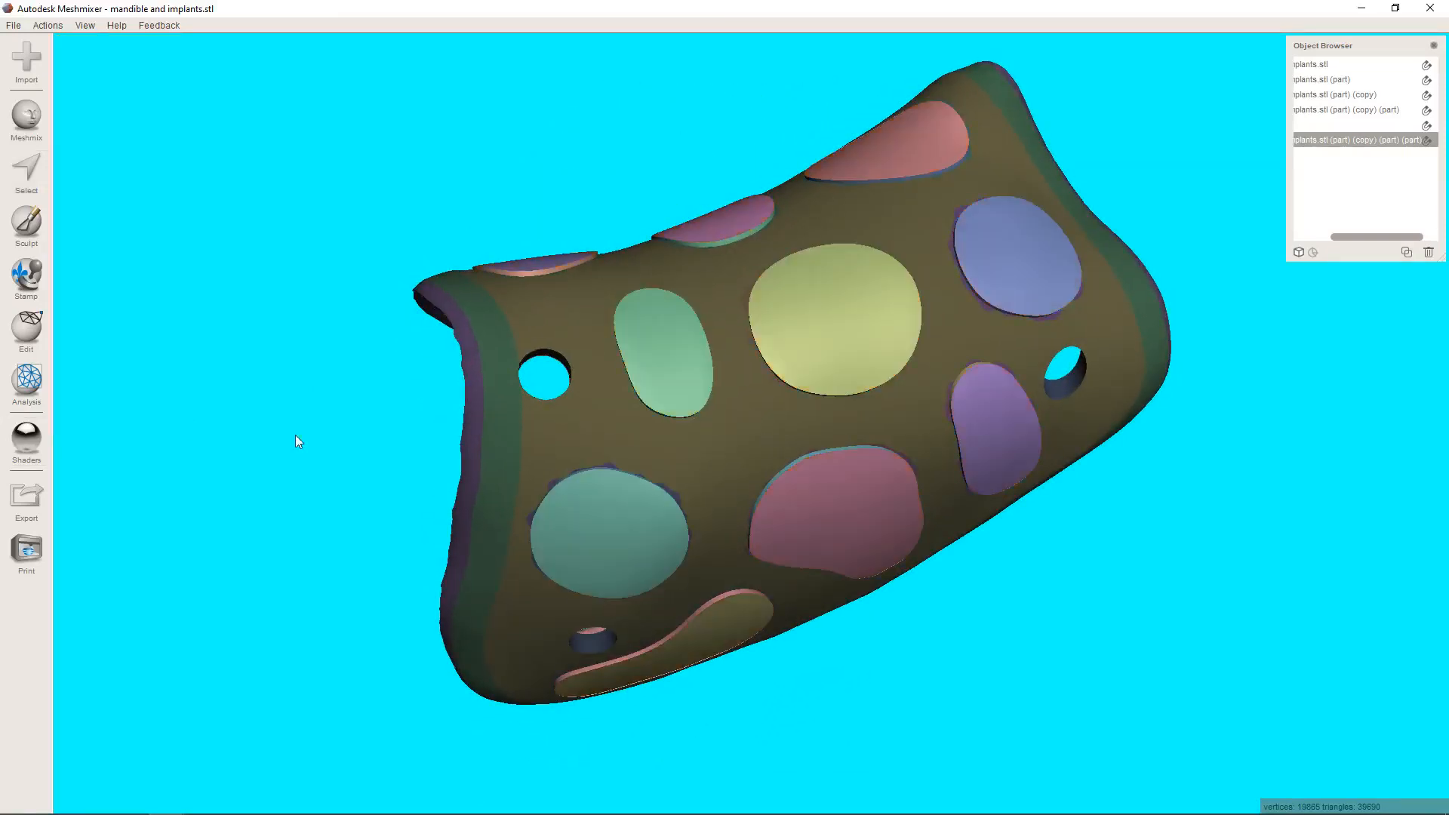
Subtract the extruded patches from the membrane with a Boolean Difference in Precise mode and inspect the cut openings.
click(779, 420)
shift+click(1387, 140)
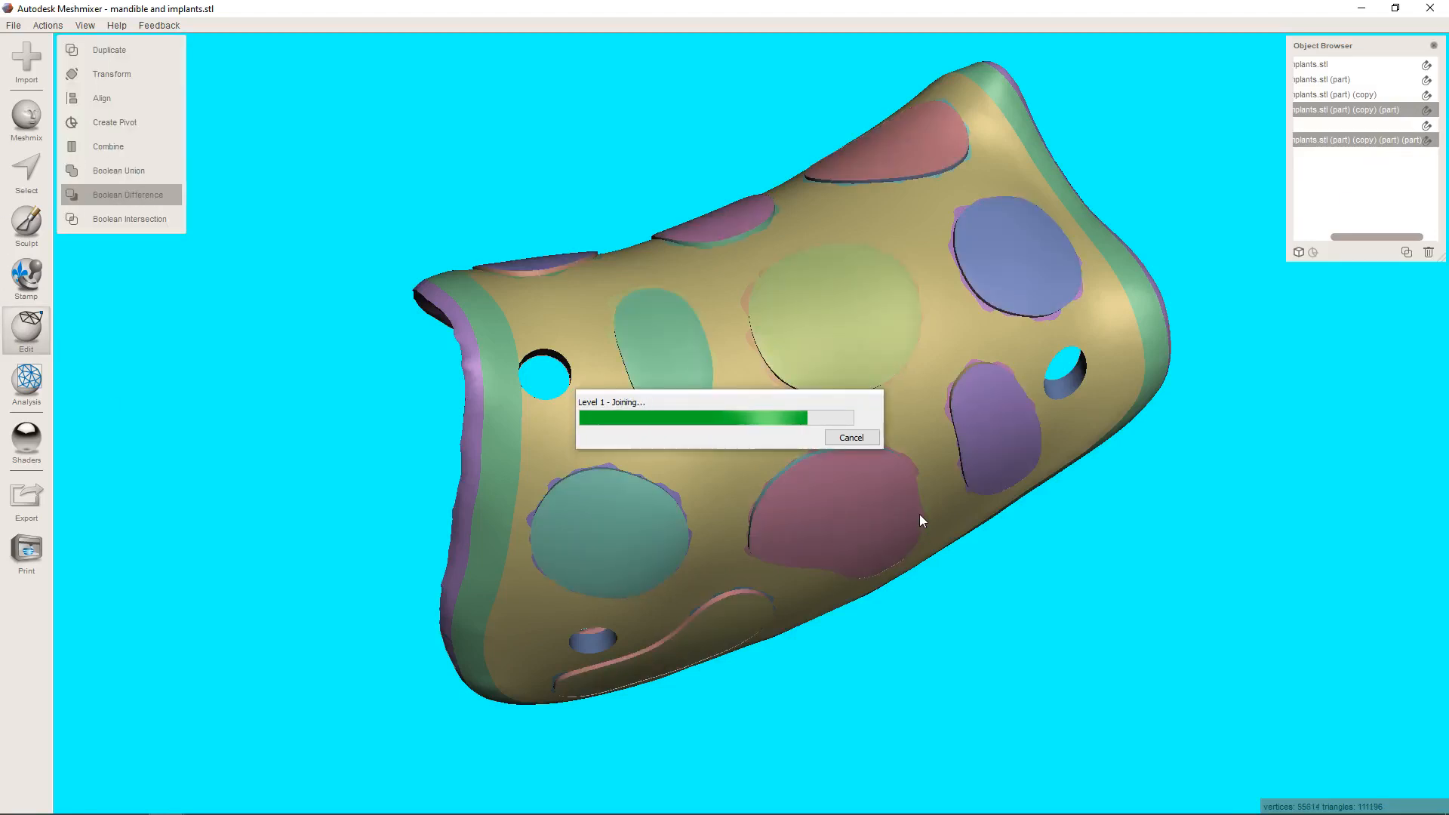
right_drag(942, 516, 821, 403)
click(80, 404)
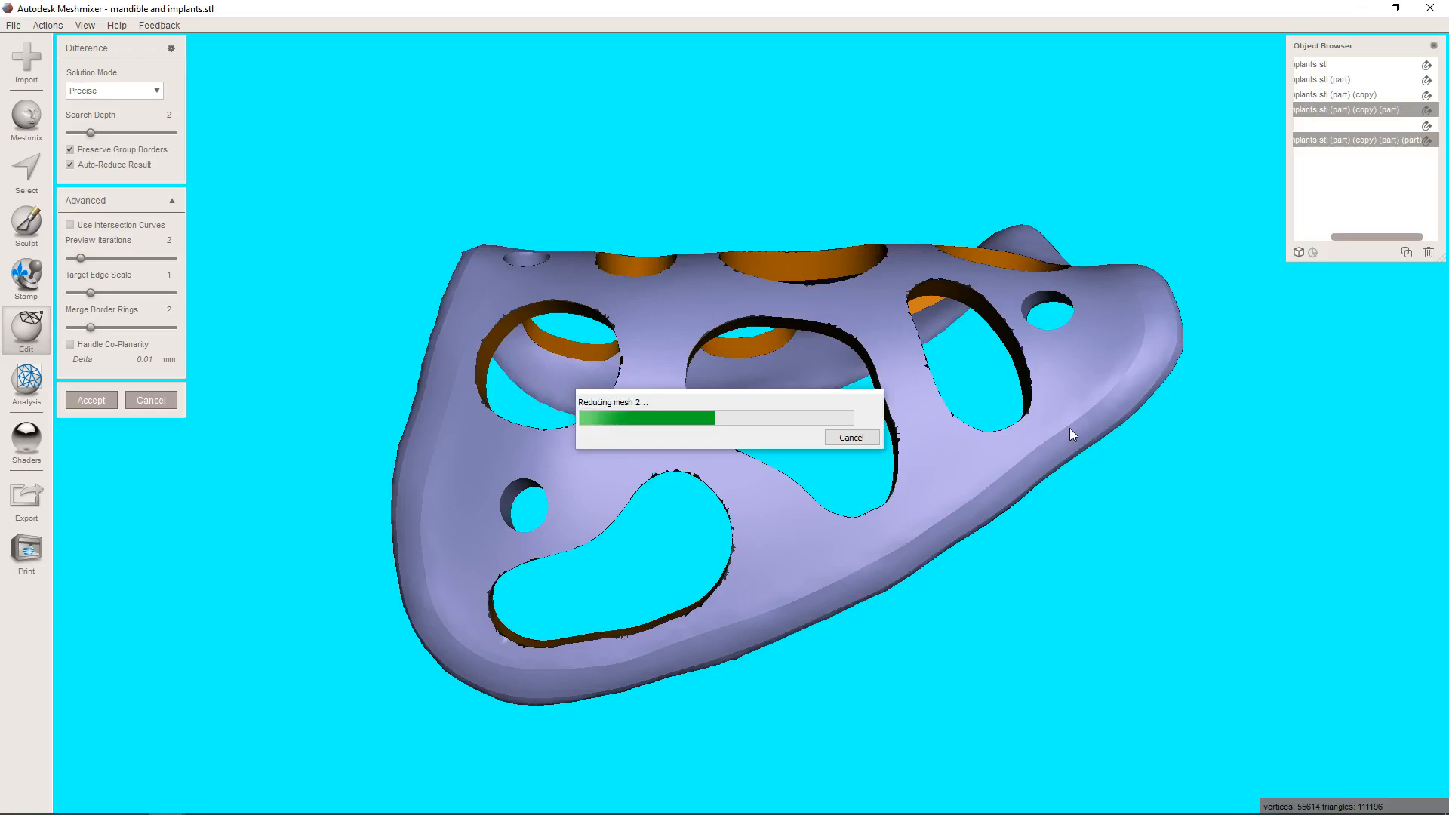
right_drag(1265, 369, 1267, 512)
scroll(1136, 551, down, 5)
scroll(1136, 555, up, 3)
scroll(1135, 566, up, 4)
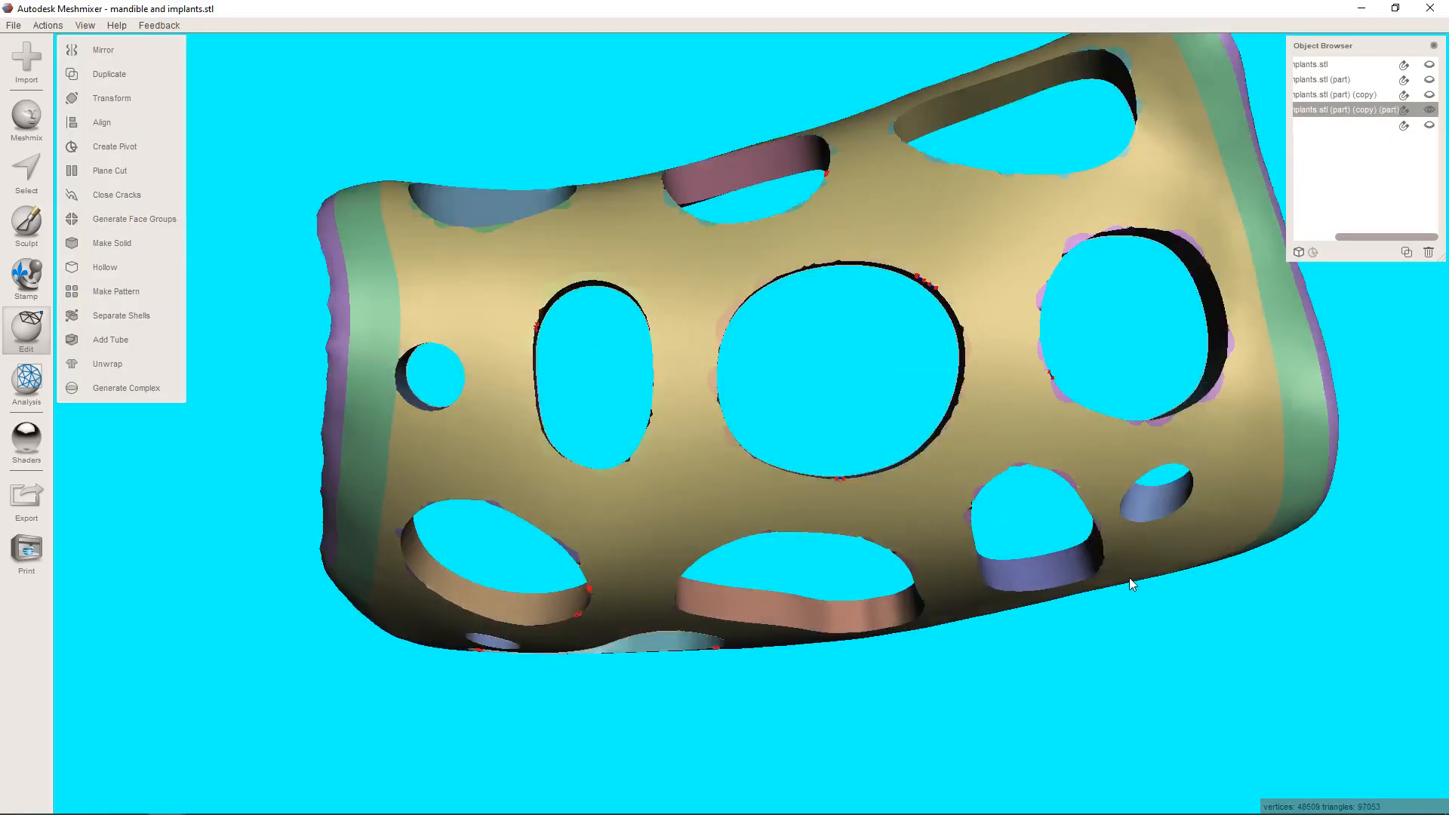
Auto-repair all mesh defects in the perforated membrane with the Inspector.
mouse_move(1129, 578)
middle_down()
mouse_move(1108, 607)
mouse_move(1135, 549)
mouse_move(1096, 573)
mouse_move(1124, 575)
middle_up()
right_drag(1090, 587, 1076, 498)
scroll(1046, 427, down, 3)
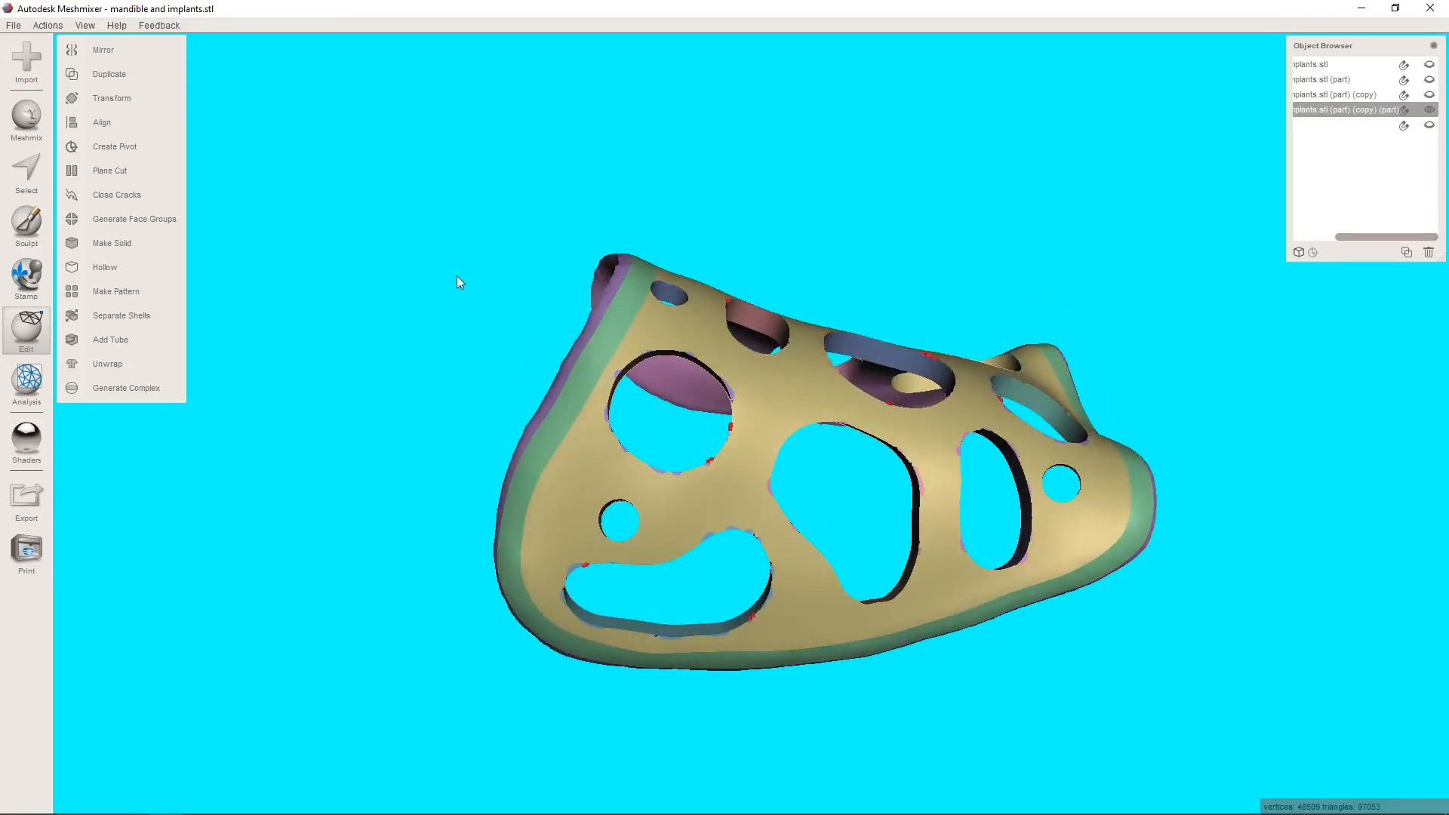
click(27, 380)
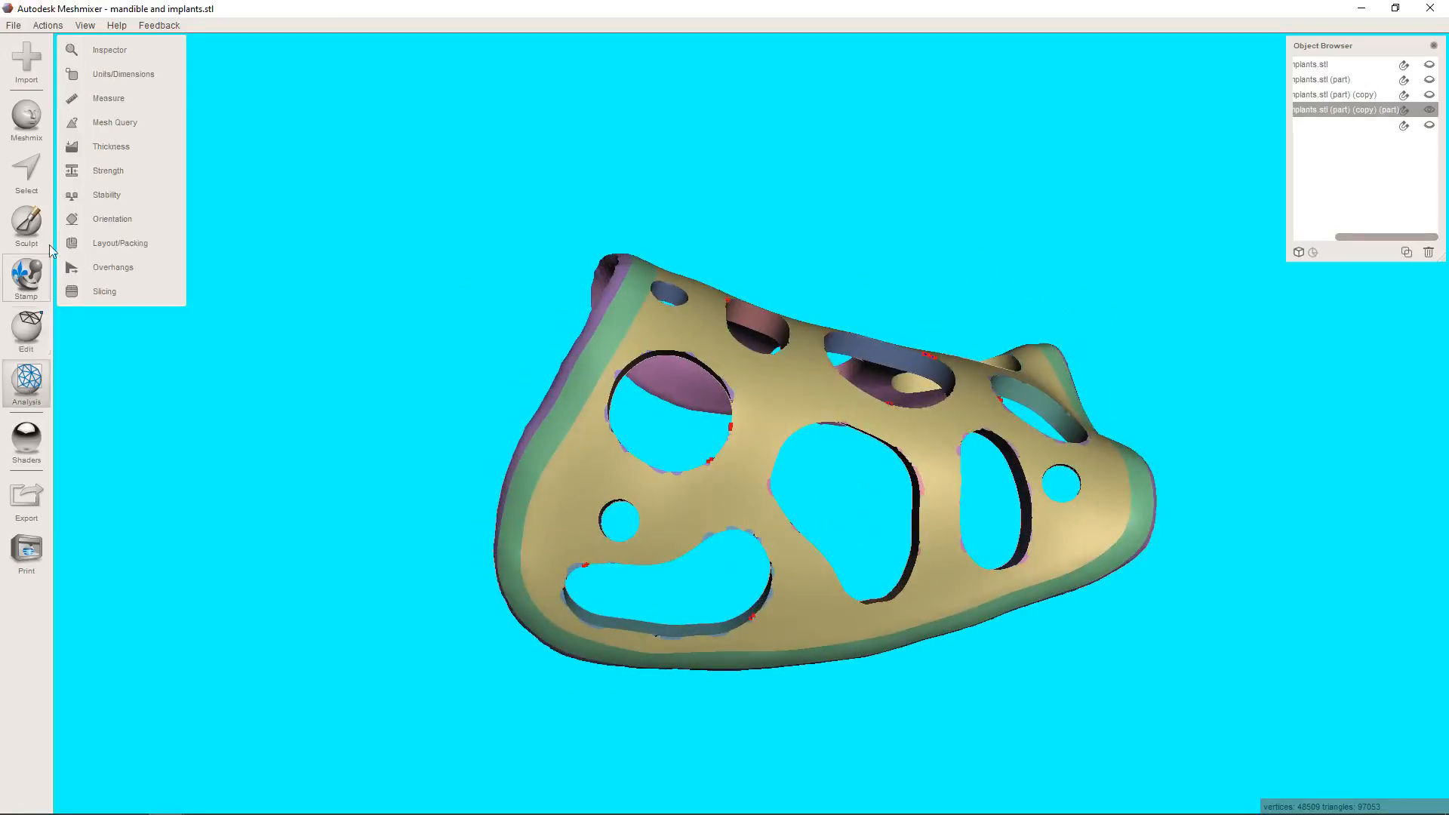
click(115, 53)
click(132, 163)
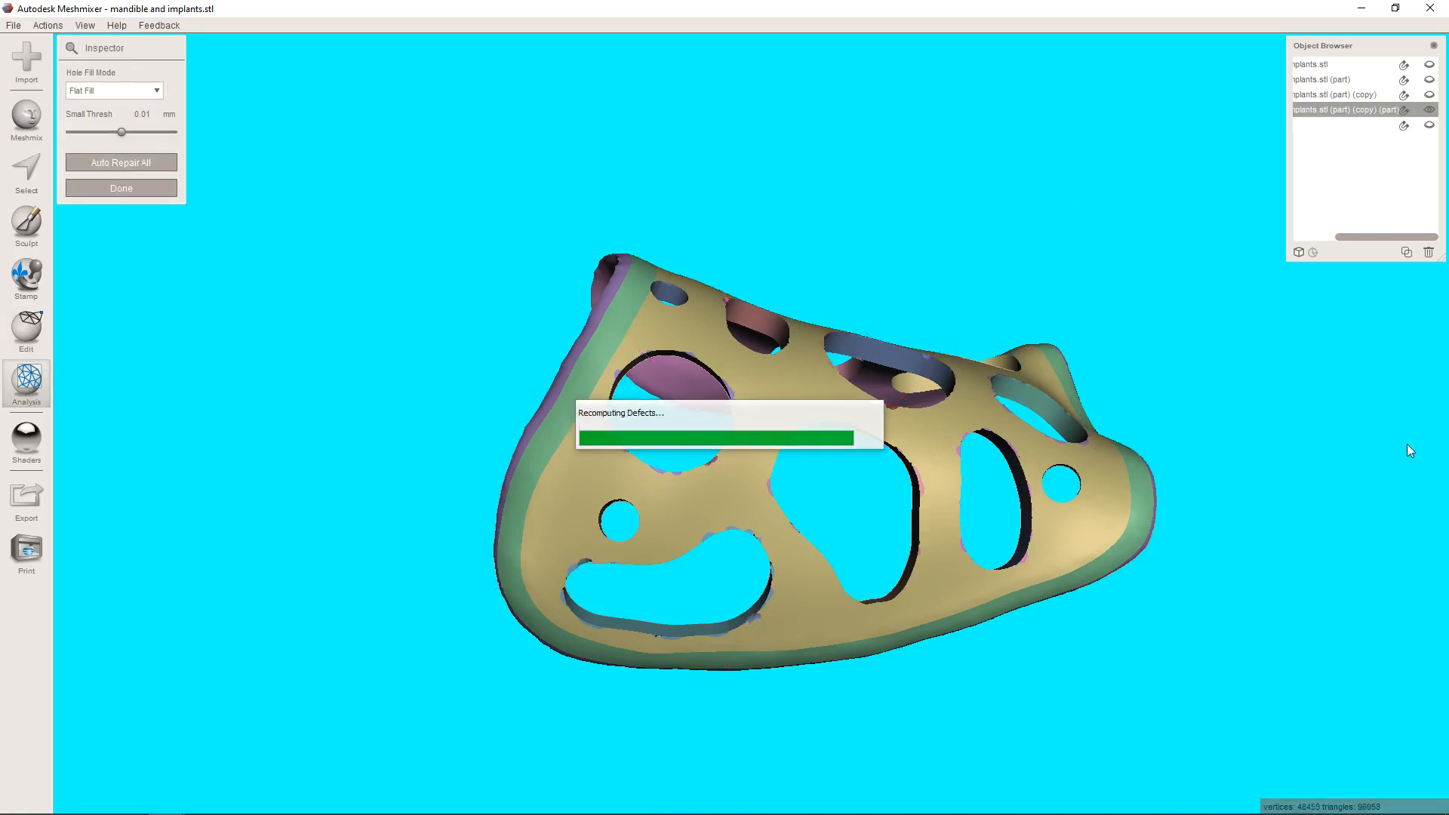
right_drag(1225, 337, 1182, 381)
scroll(959, 493, down, 3)
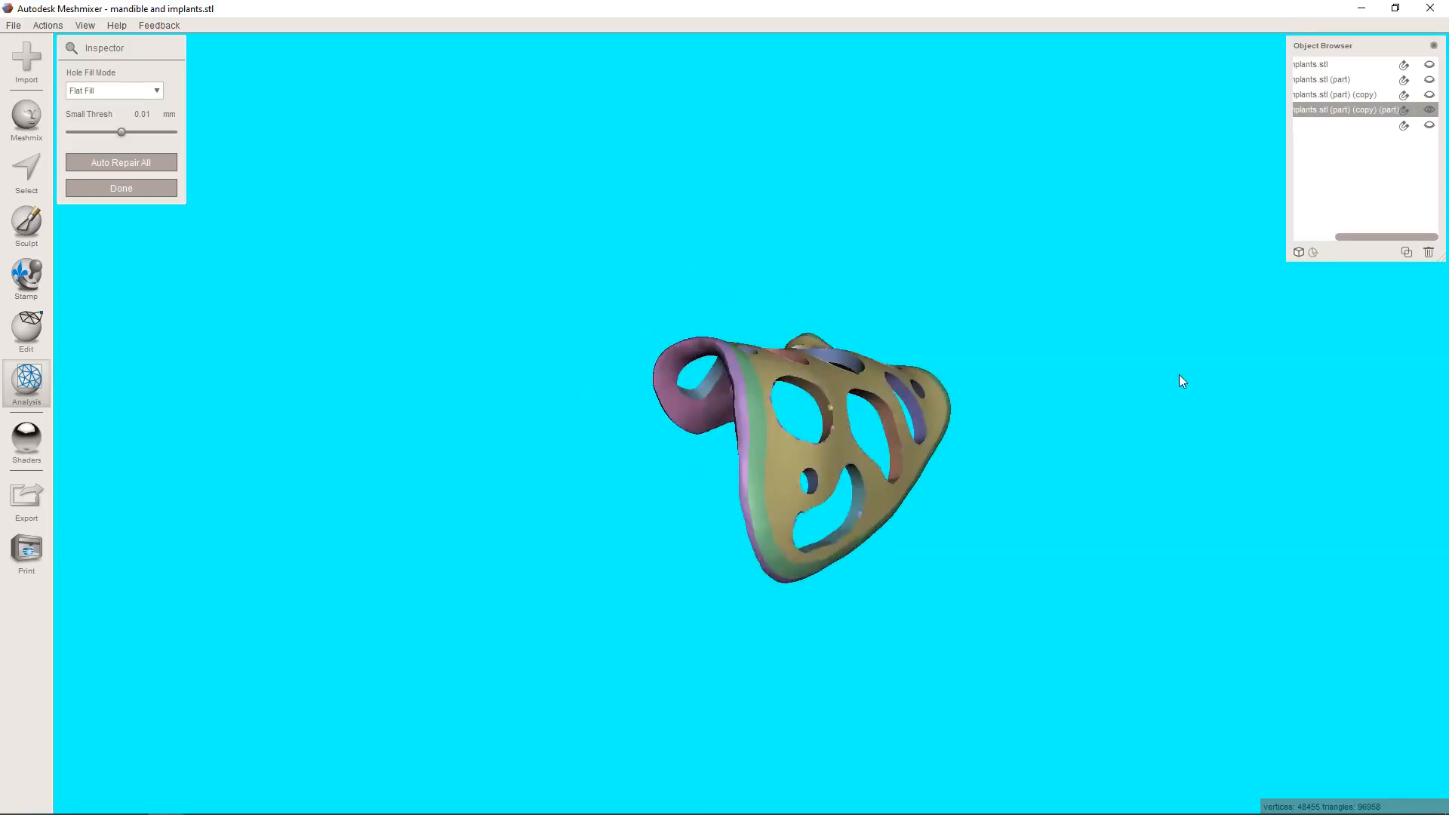
Show the mandible model beneath the perforated membrane and check the membrane's fit over the ridge.
click(1429, 97)
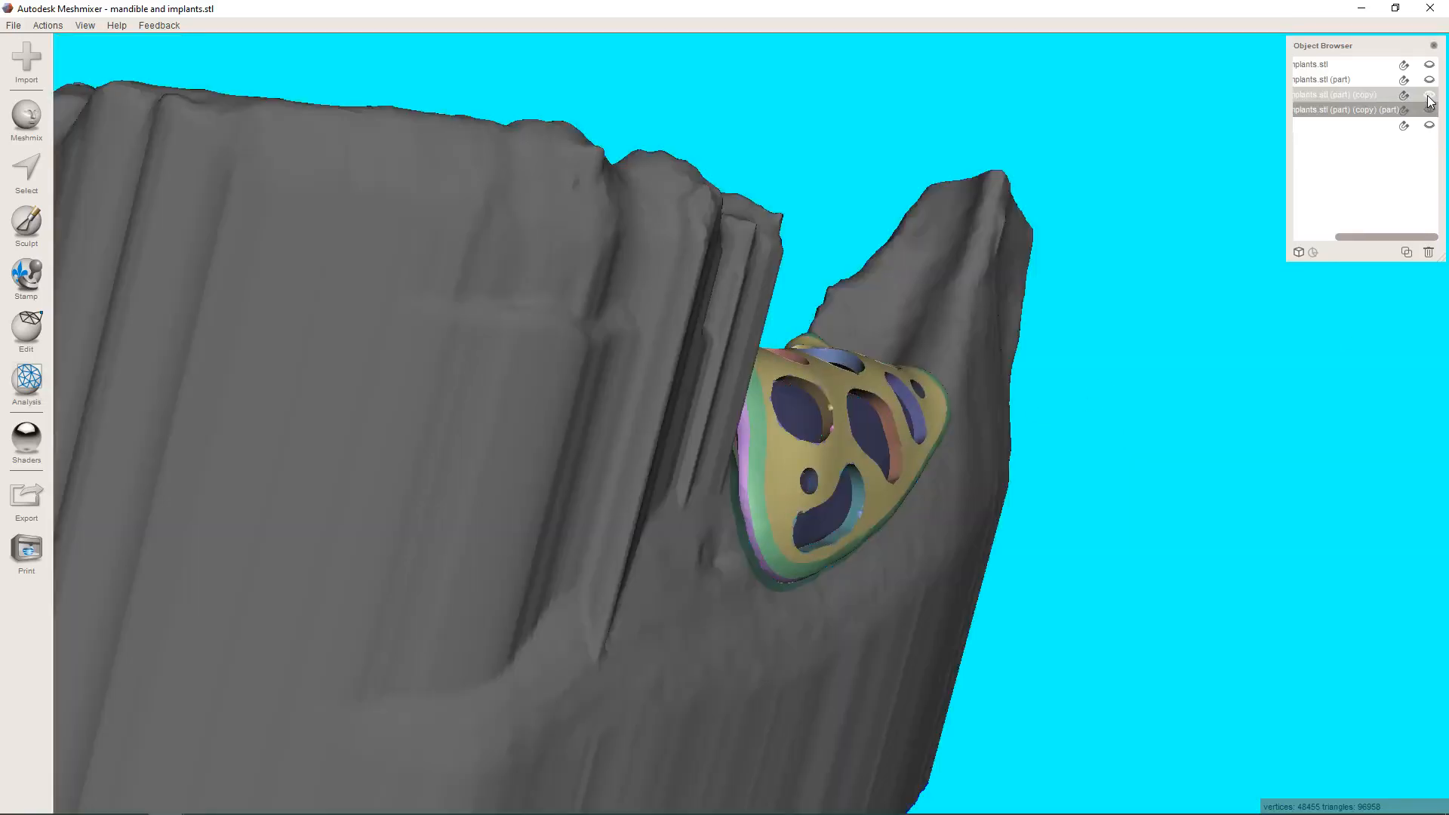
right_drag(1117, 208, 970, 276)
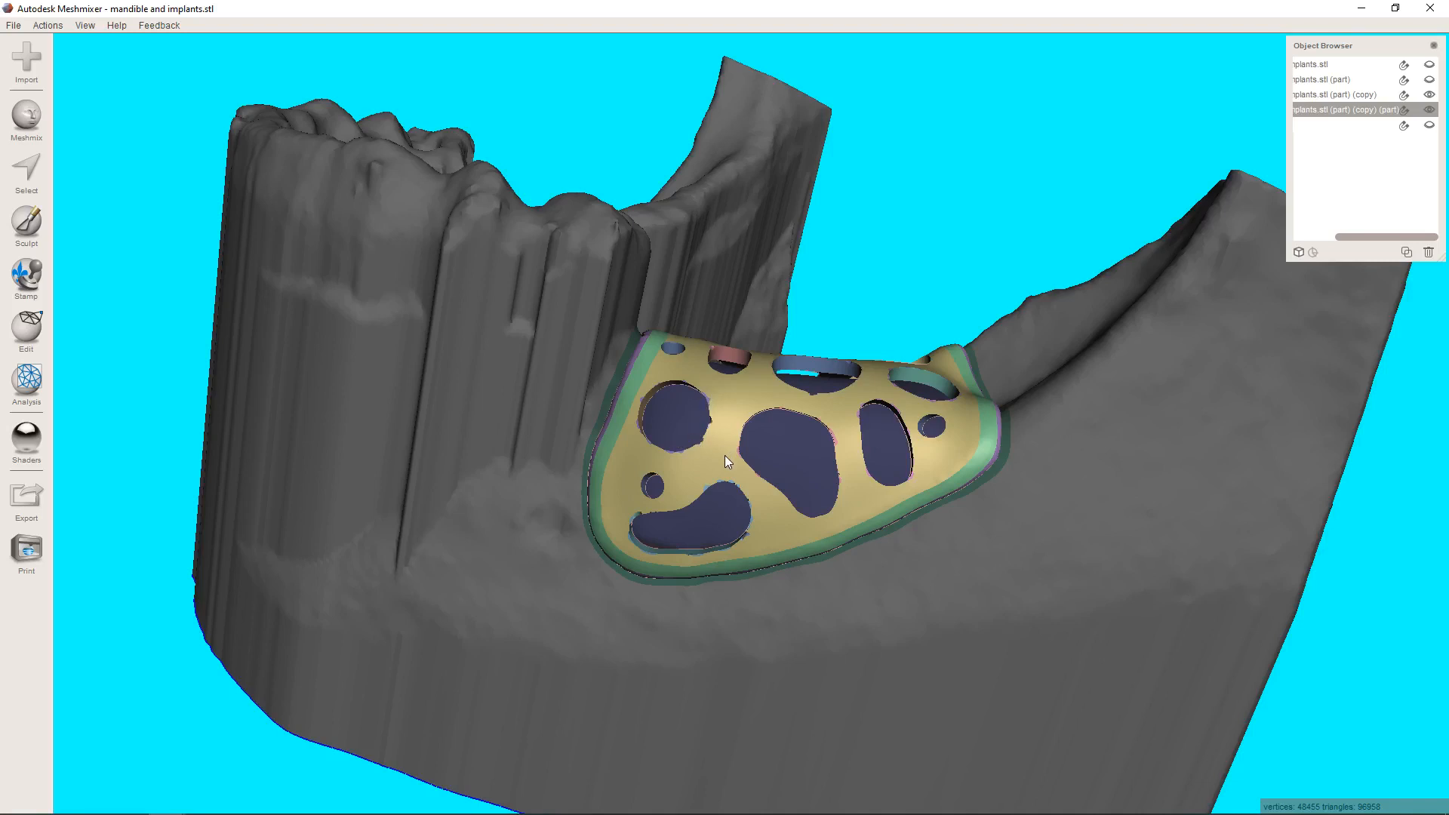
right_drag(731, 456, 786, 483)
scroll(799, 511, up, 2)
scroll(804, 542, up, 3)
scroll(804, 495, down, 3)
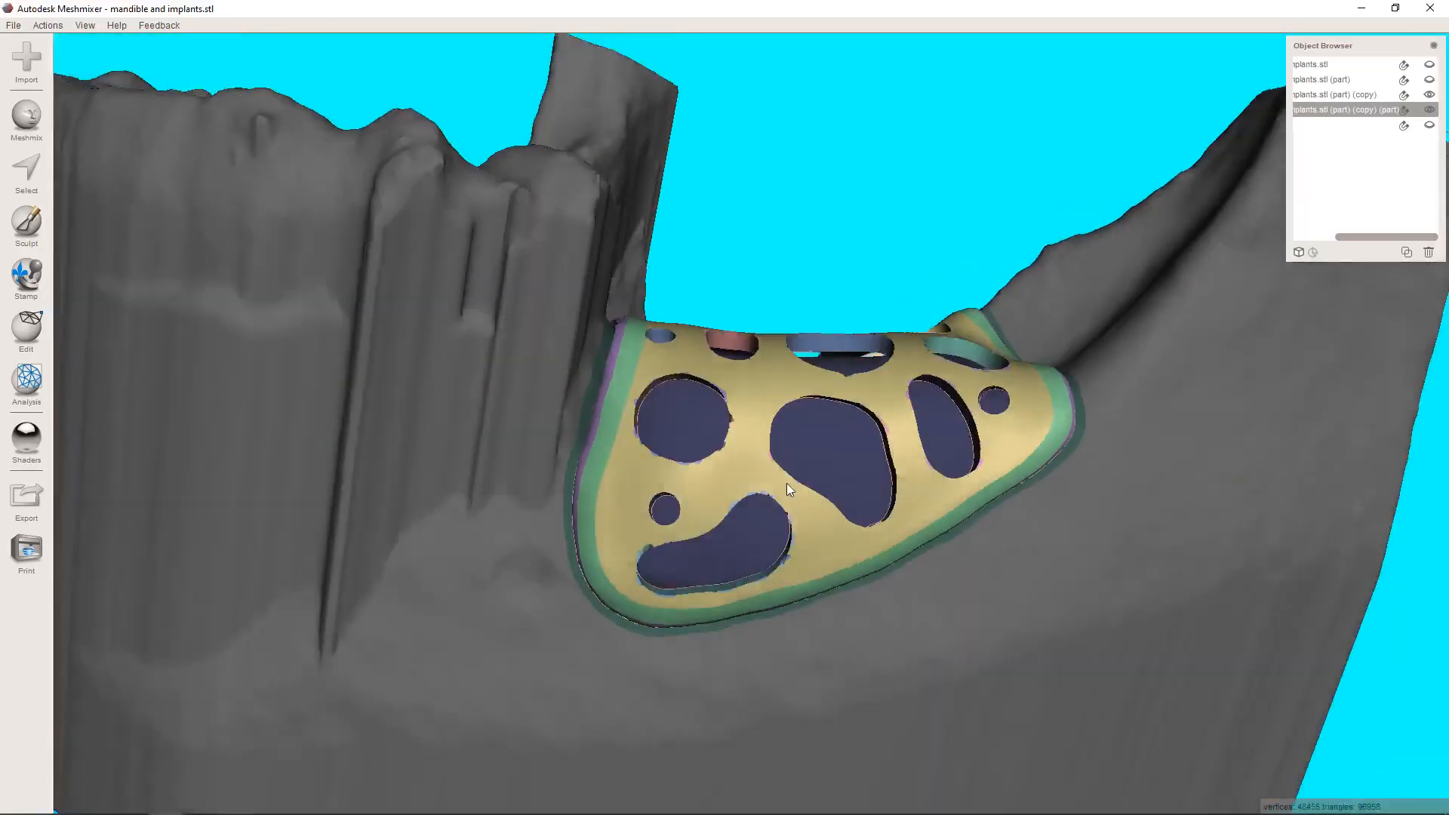
Export the finished membrane in STL ASCII format under the file name "final membrane pt left".
click(26, 502)
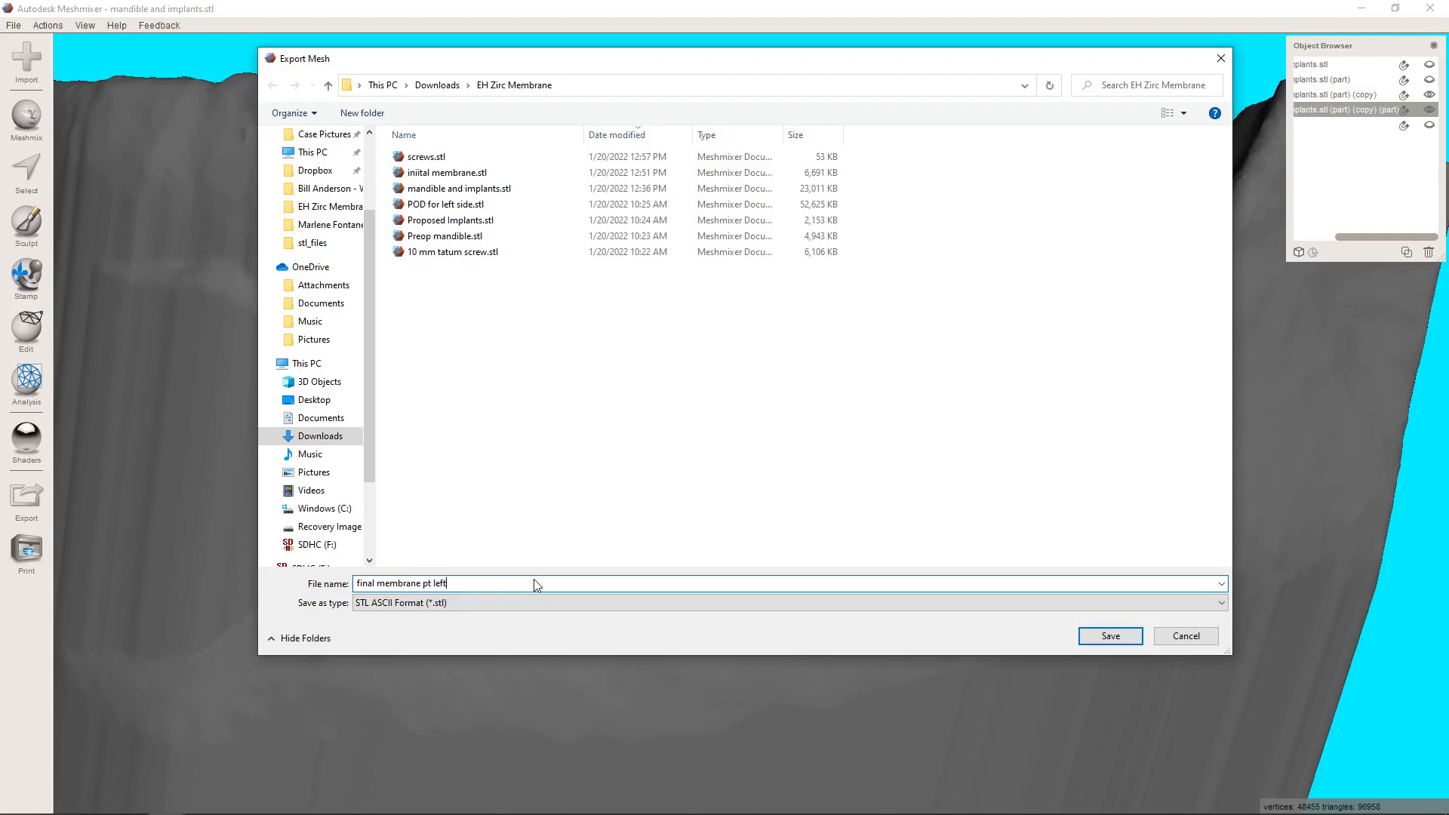
key(Return)
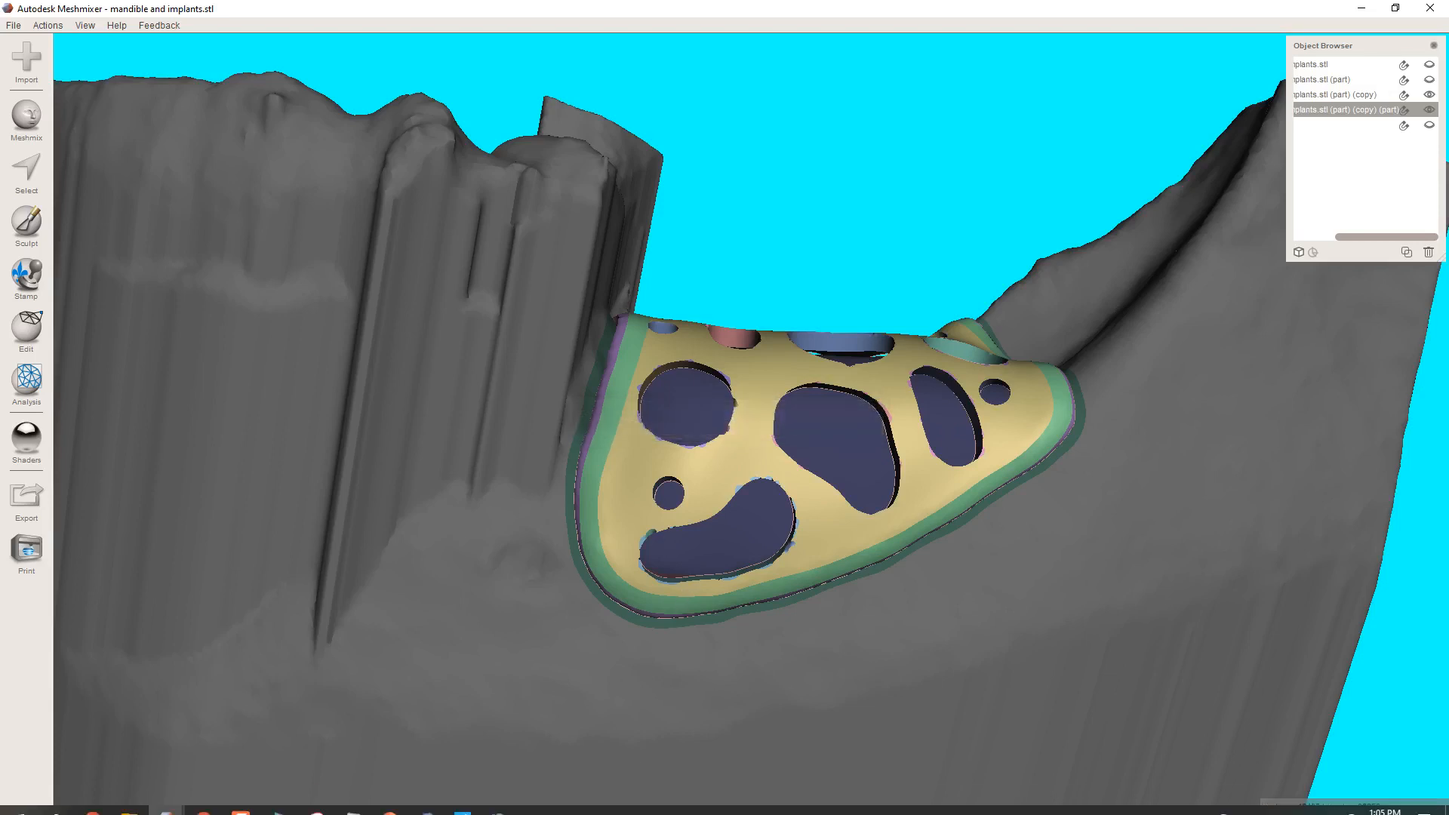
Switch to Blue Sky Plan, import the STL model "final membrane pt left.stl" and dismiss the jaw selection dialog.
click(427, 800)
click(432, 698)
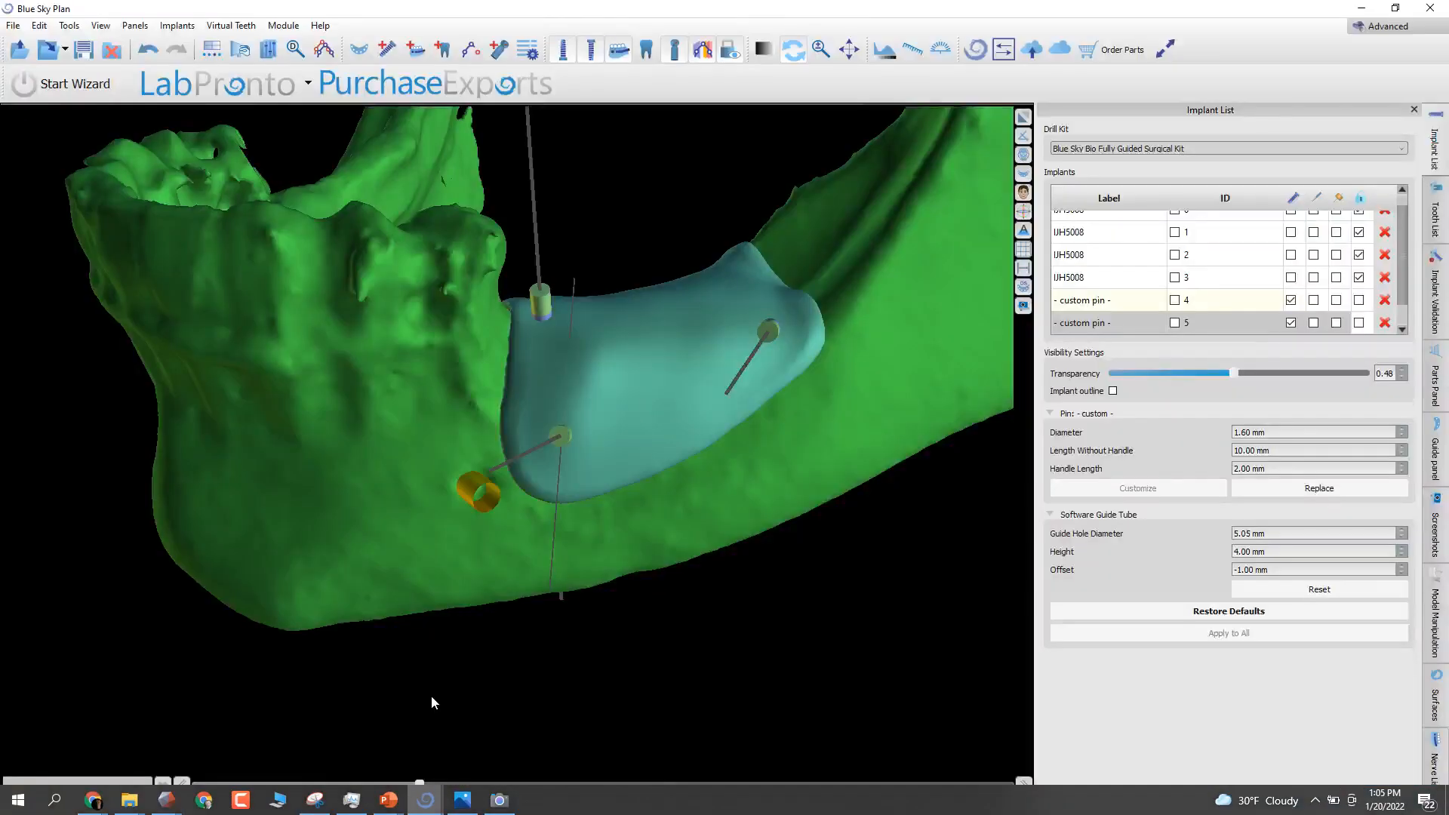
click(13, 26)
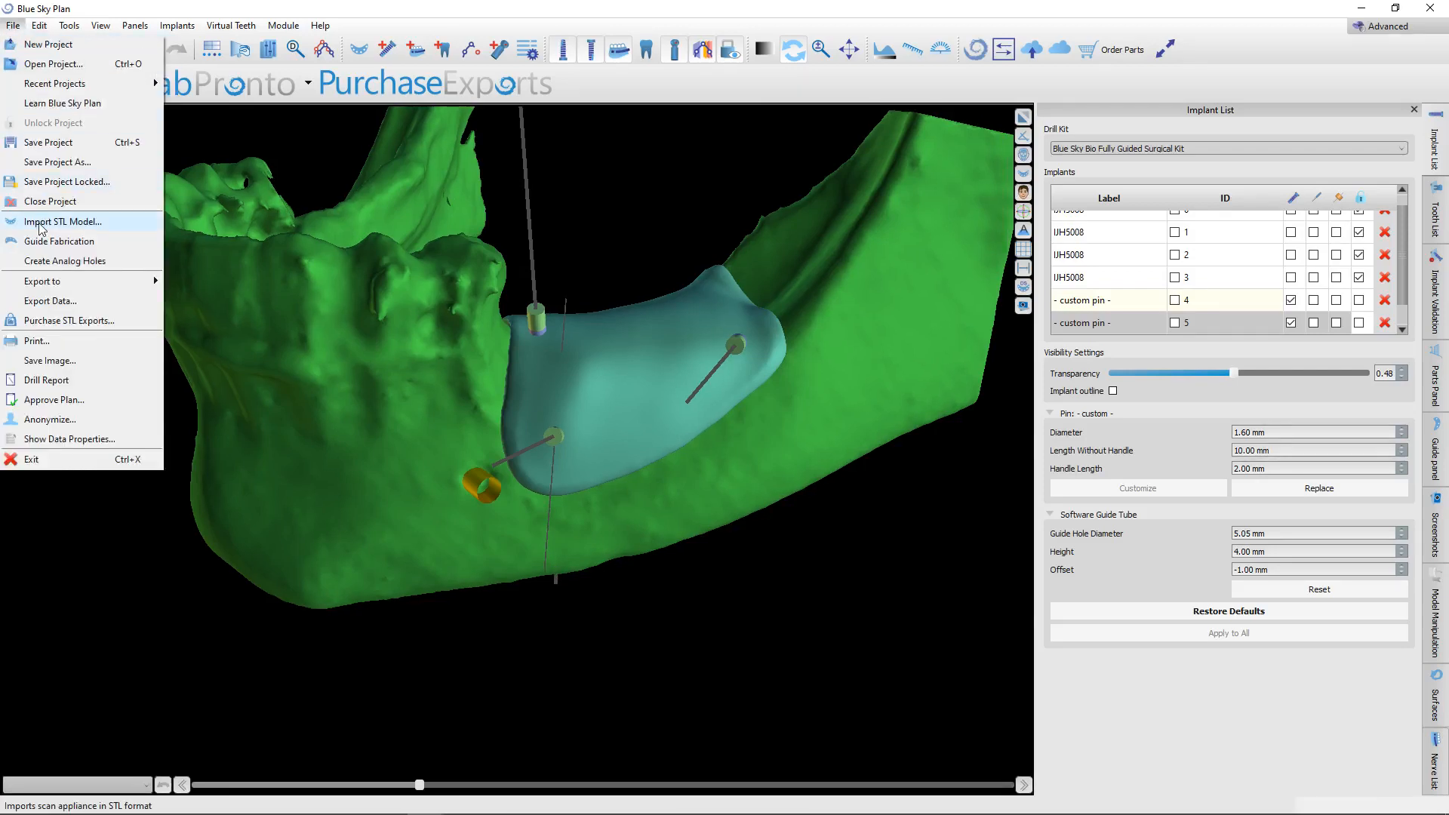
click(53, 216)
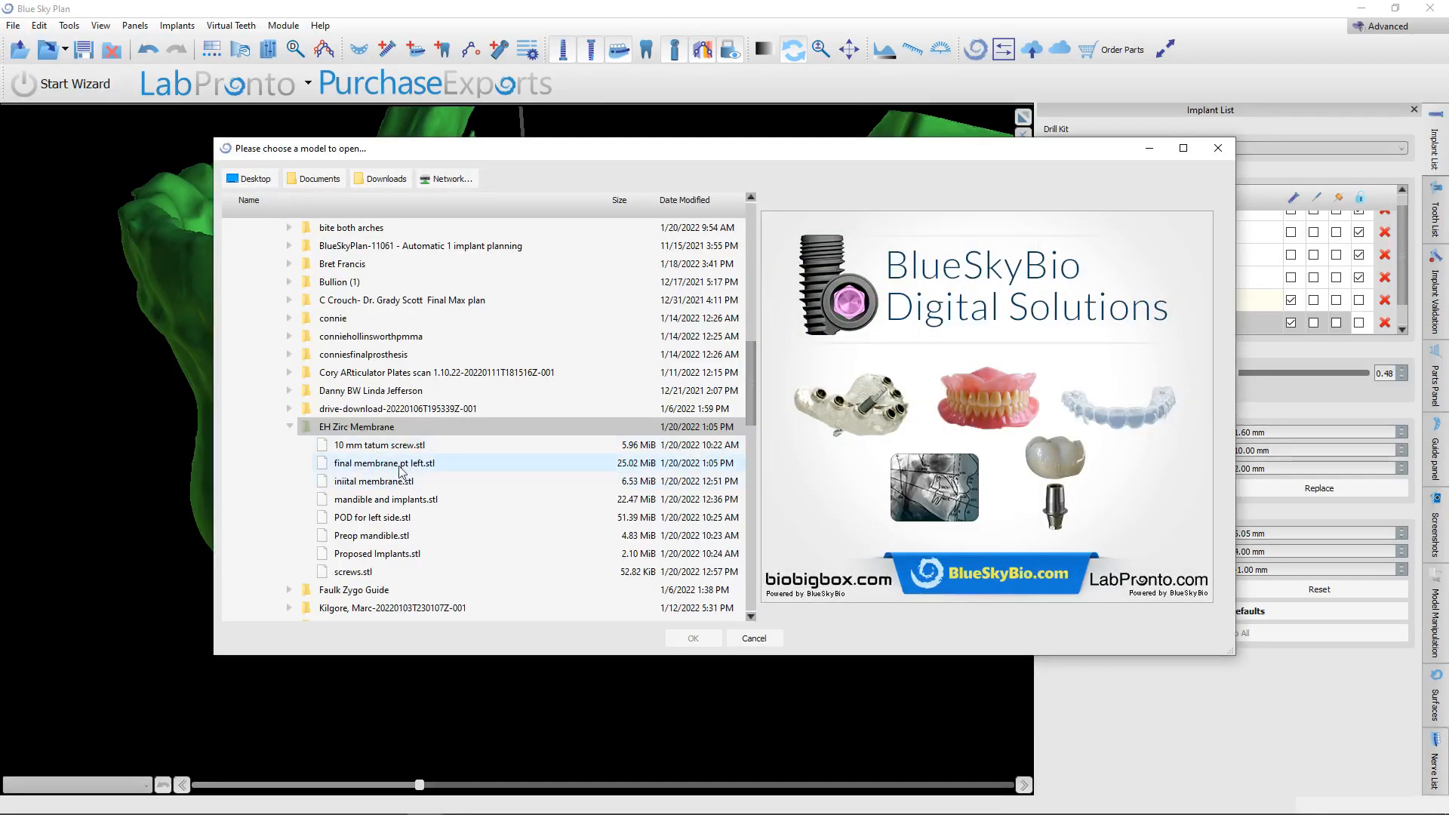
double_click(405, 463)
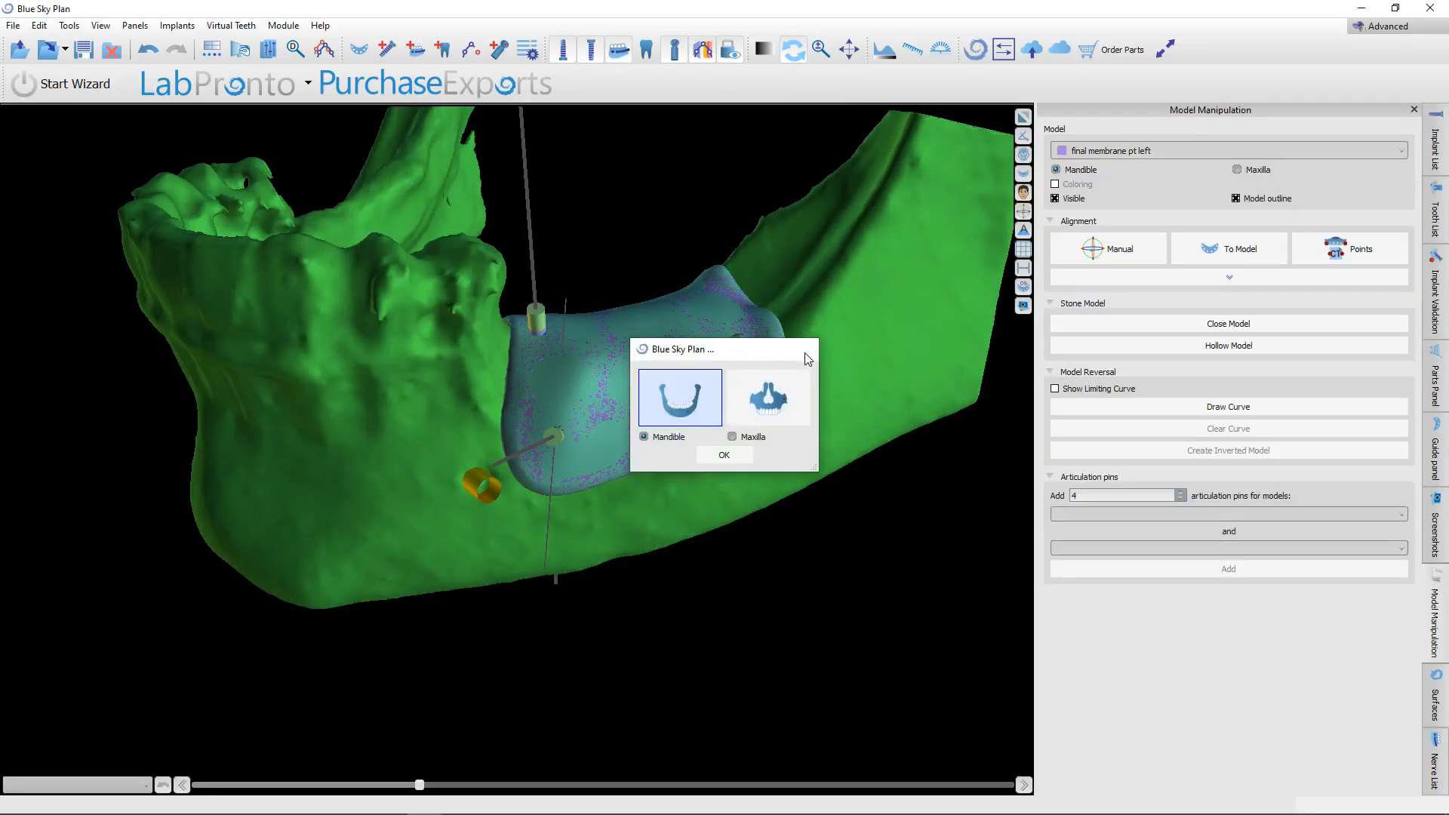
click(801, 349)
Hide the "iniital membrane" STL surface so only the perforated membrane covers the ridge.
scroll(782, 441, up, 5)
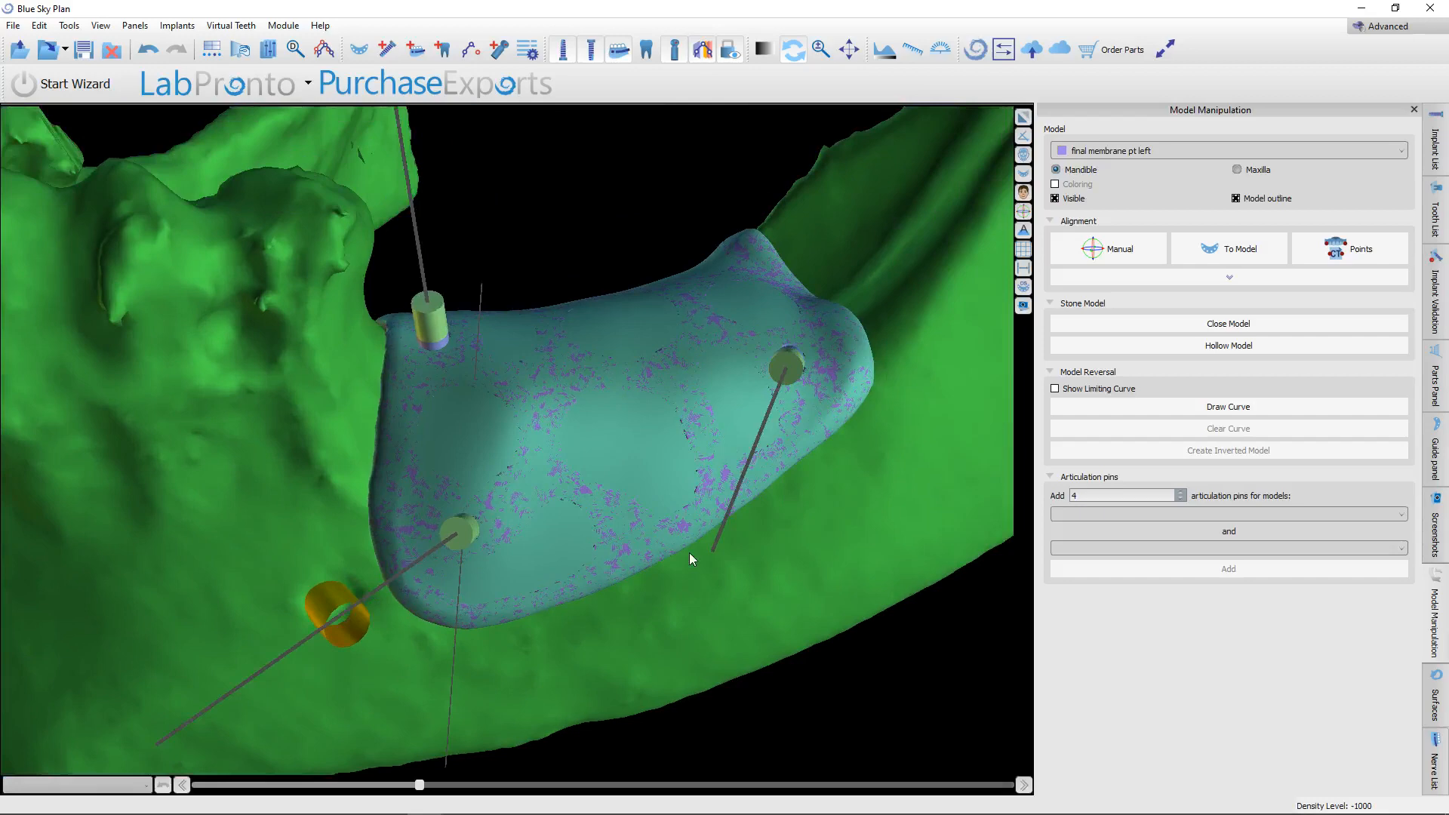
middle_drag(689, 559, 646, 568)
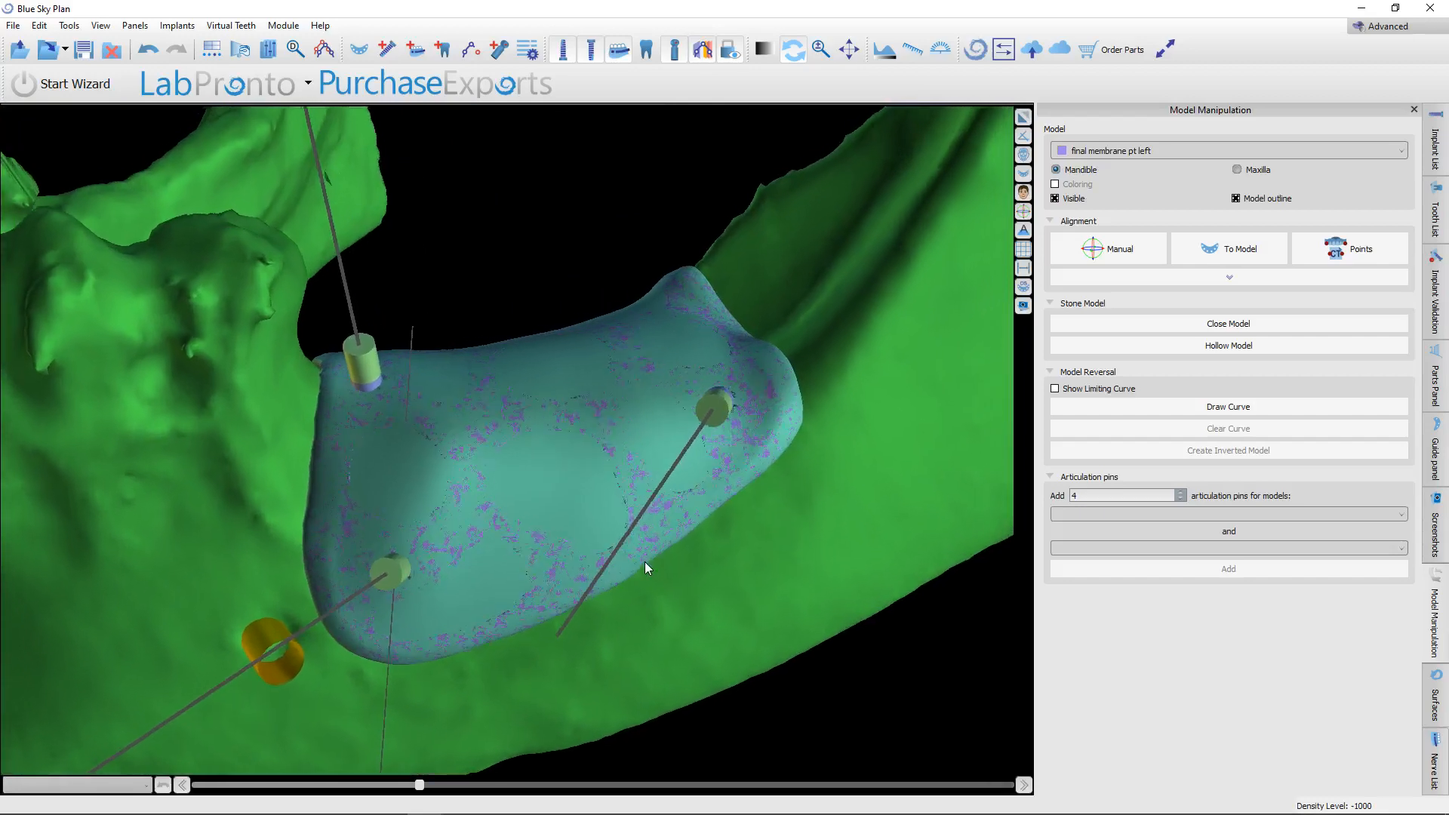
scroll(674, 526, up, 1)
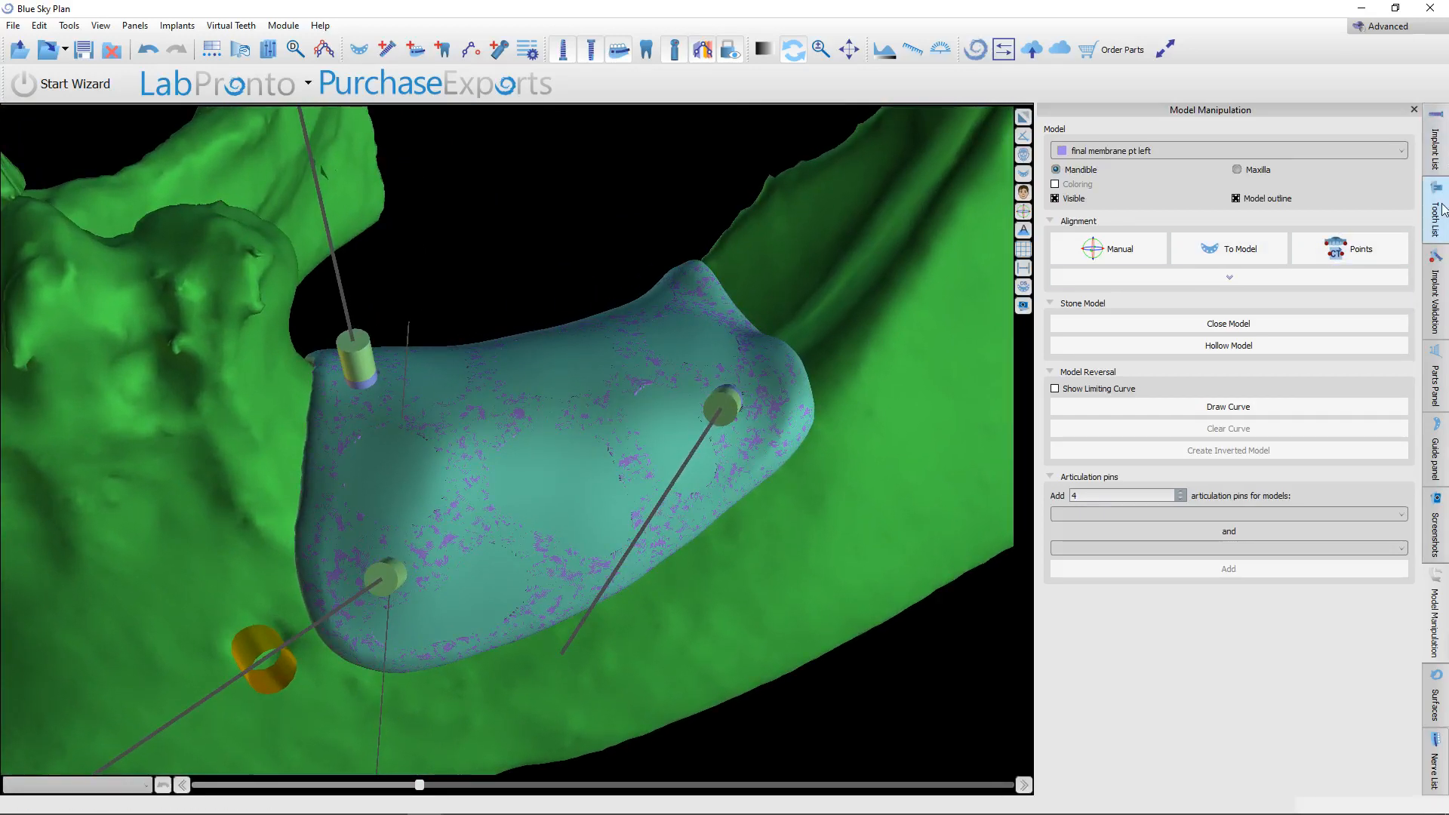
click(1436, 706)
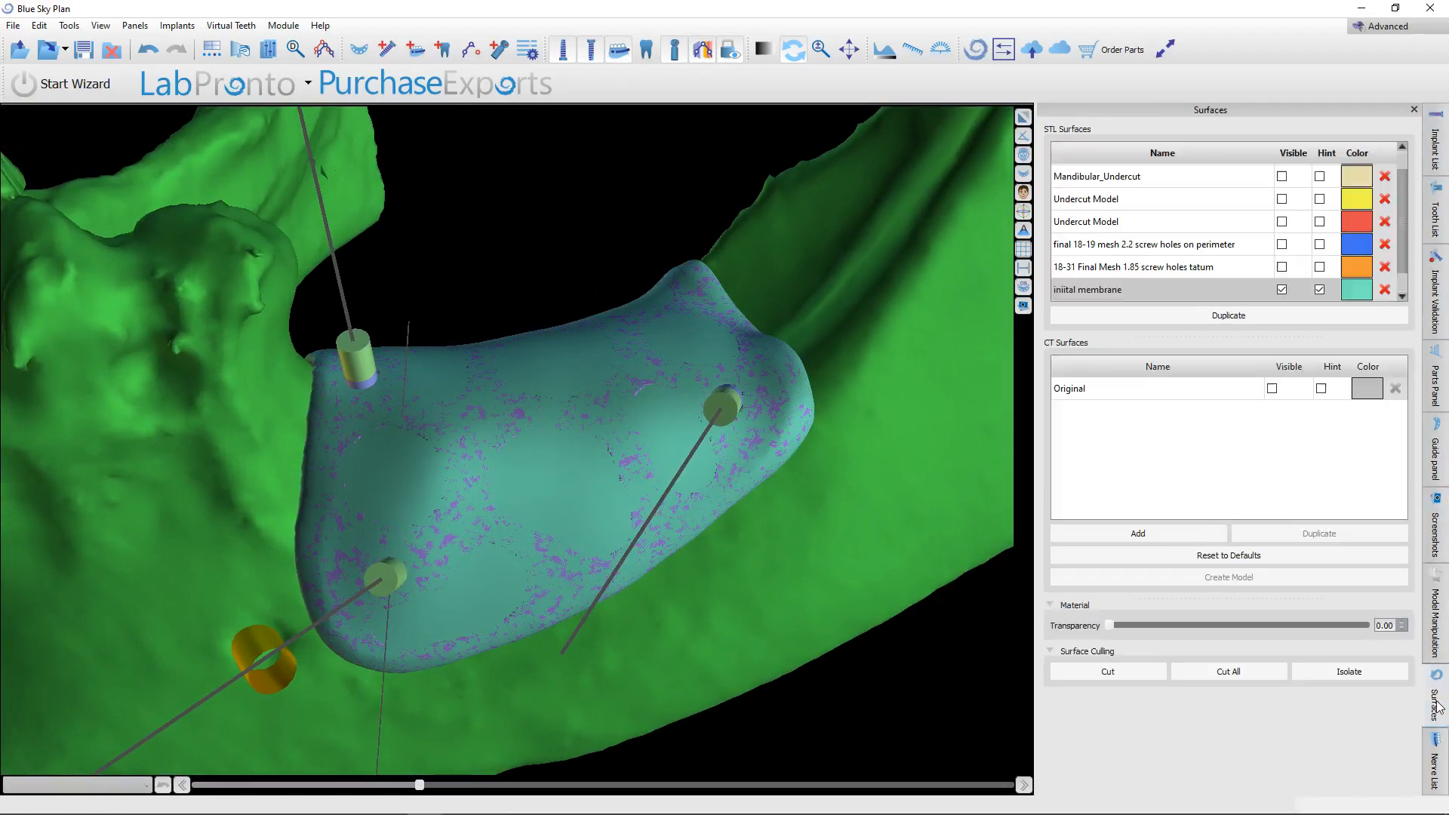
click(1281, 289)
click(1282, 290)
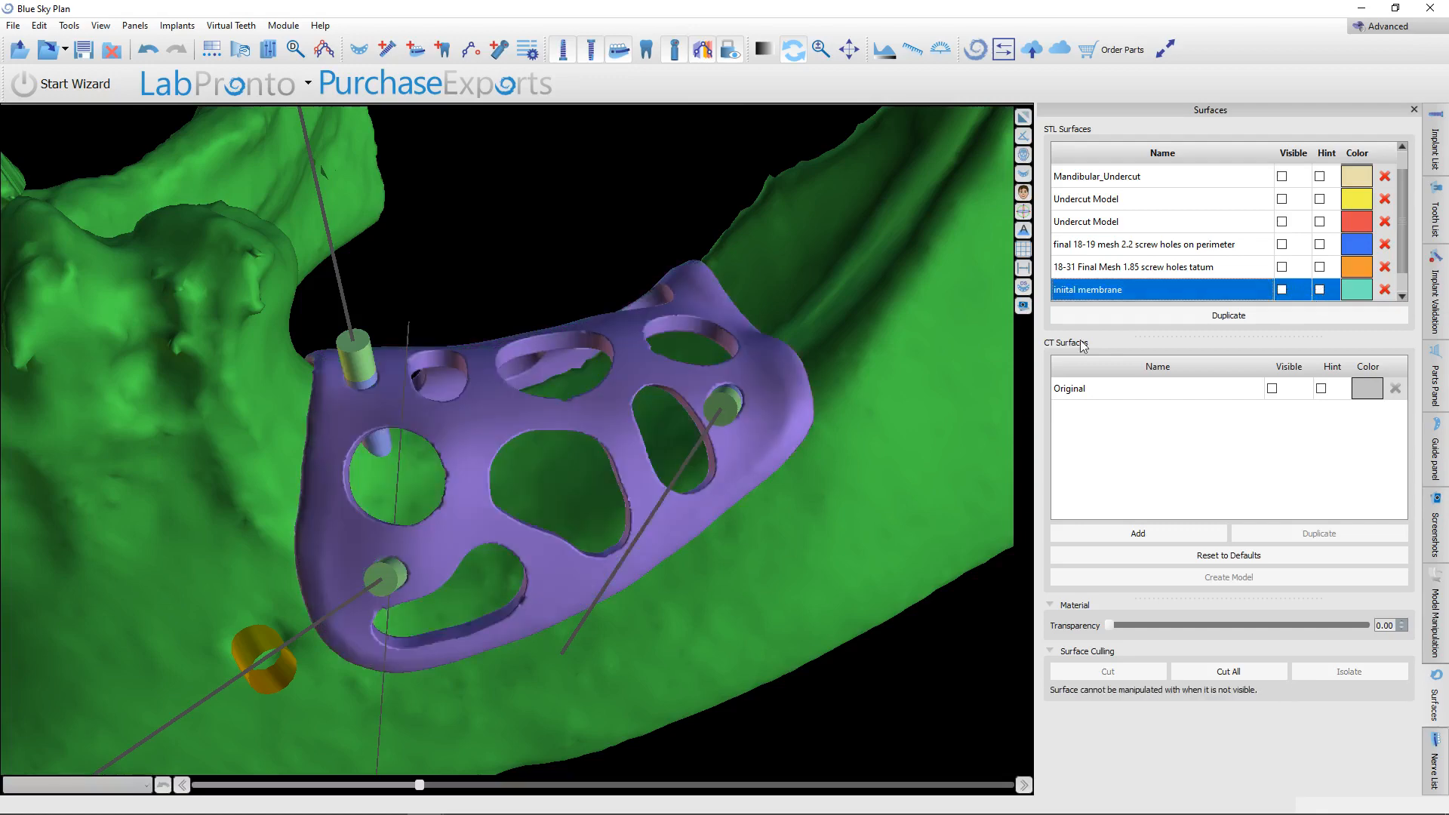
Hide the custom pins running through the perforated membrane's screw holes.
scroll(719, 386, down, 4)
drag(514, 669, 53, 521)
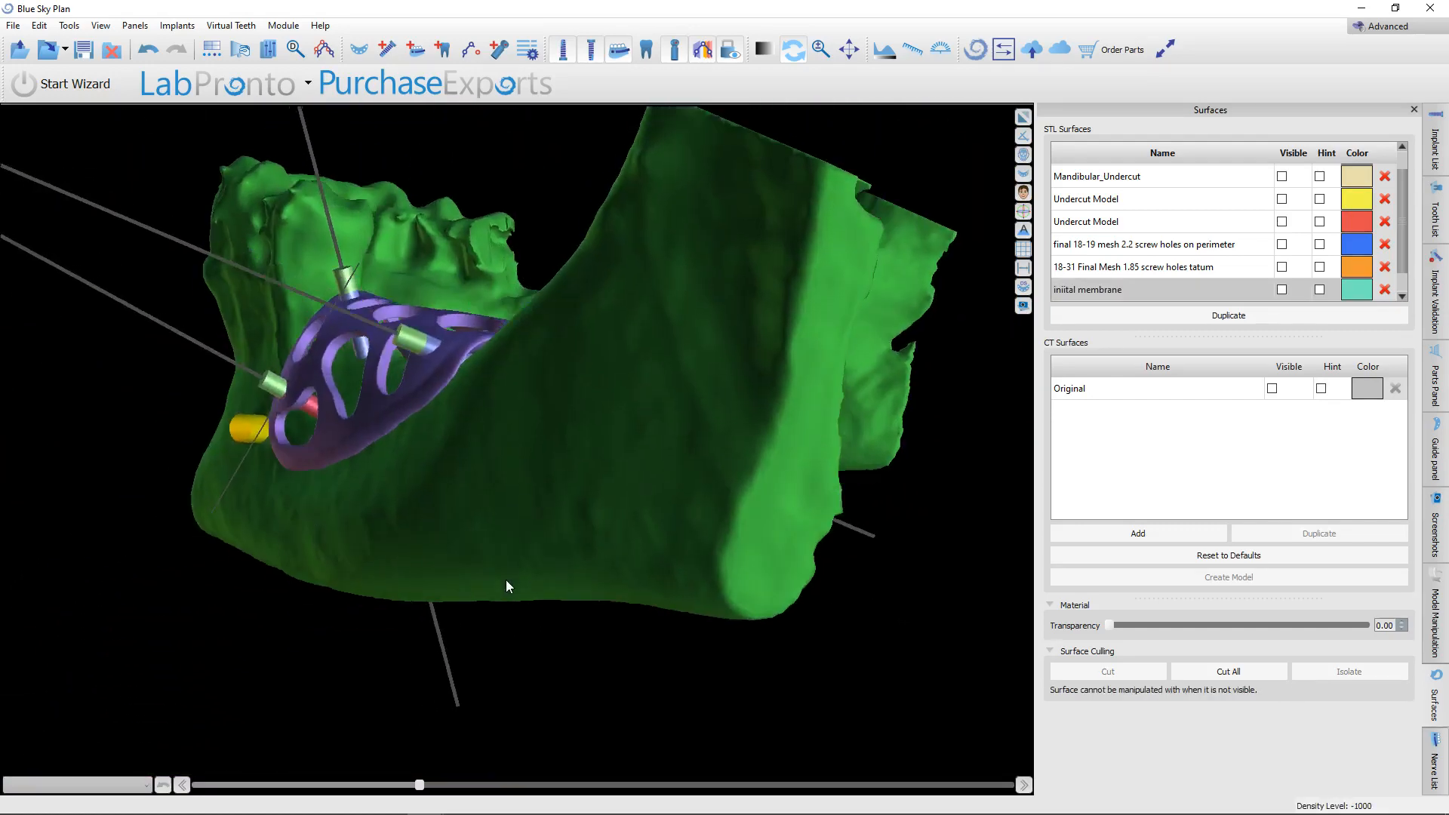
drag(505, 585, 738, 609)
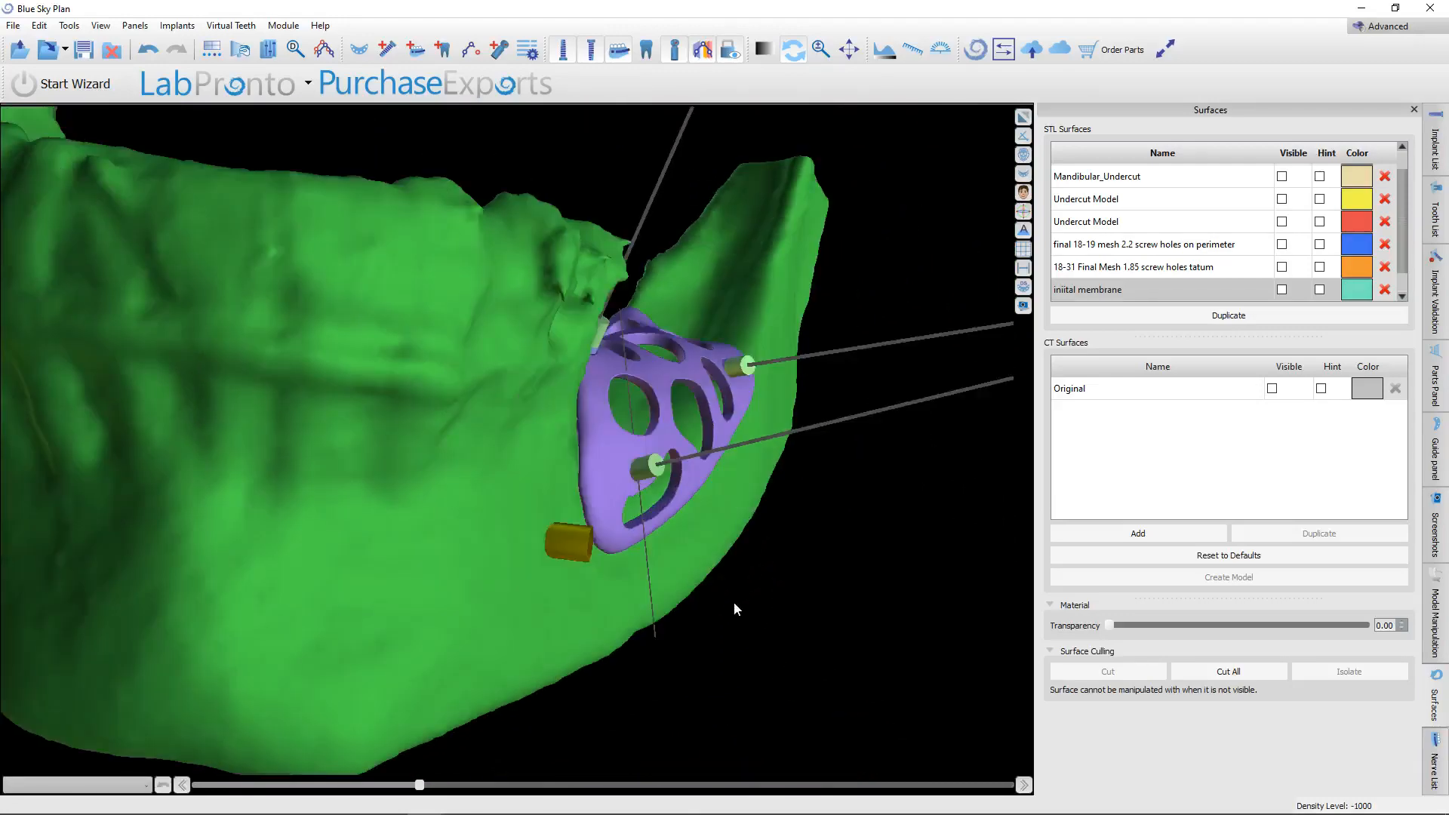
scroll(737, 609, up, 4)
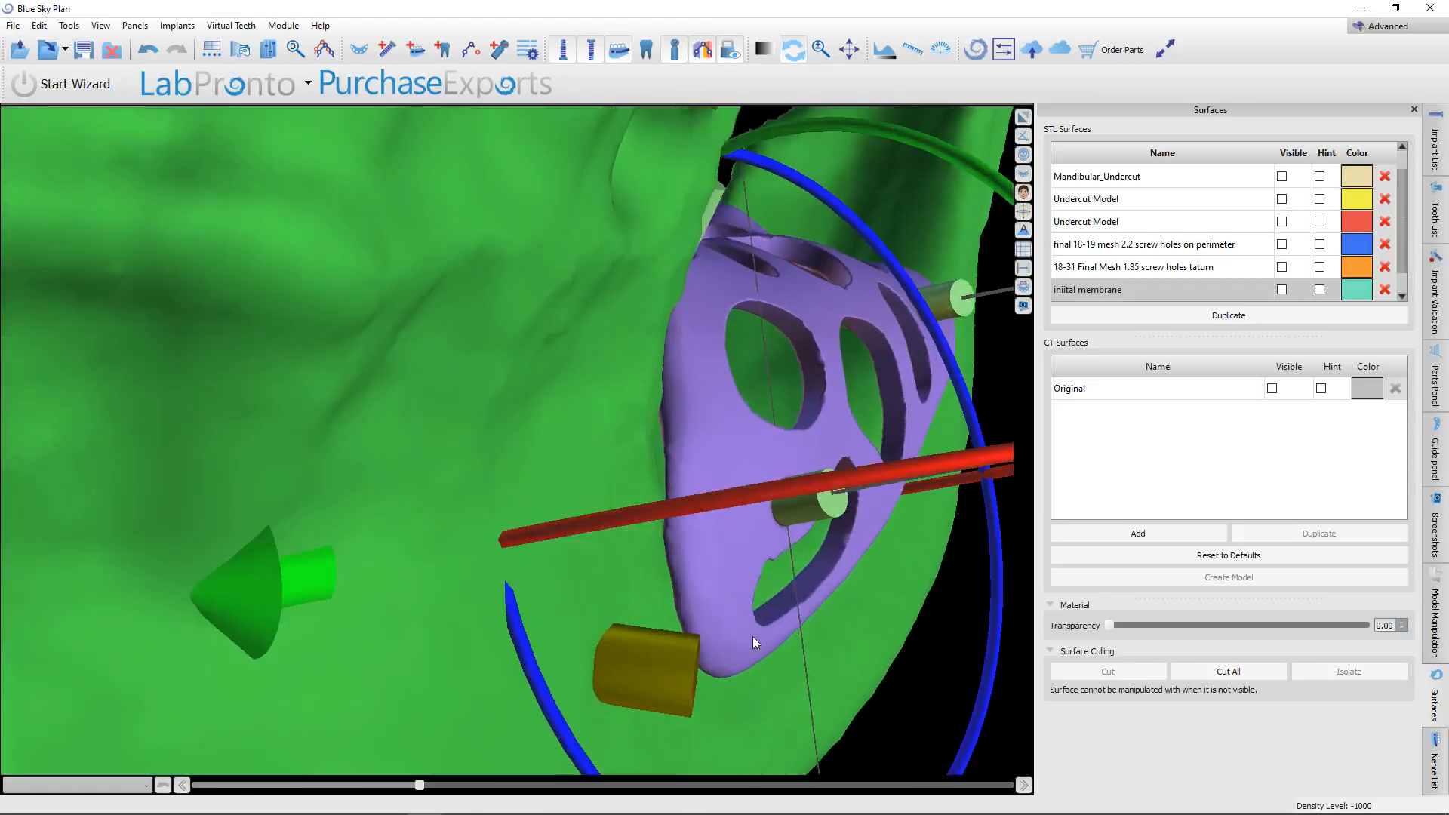
click(591, 51)
drag(608, 567, 610, 491)
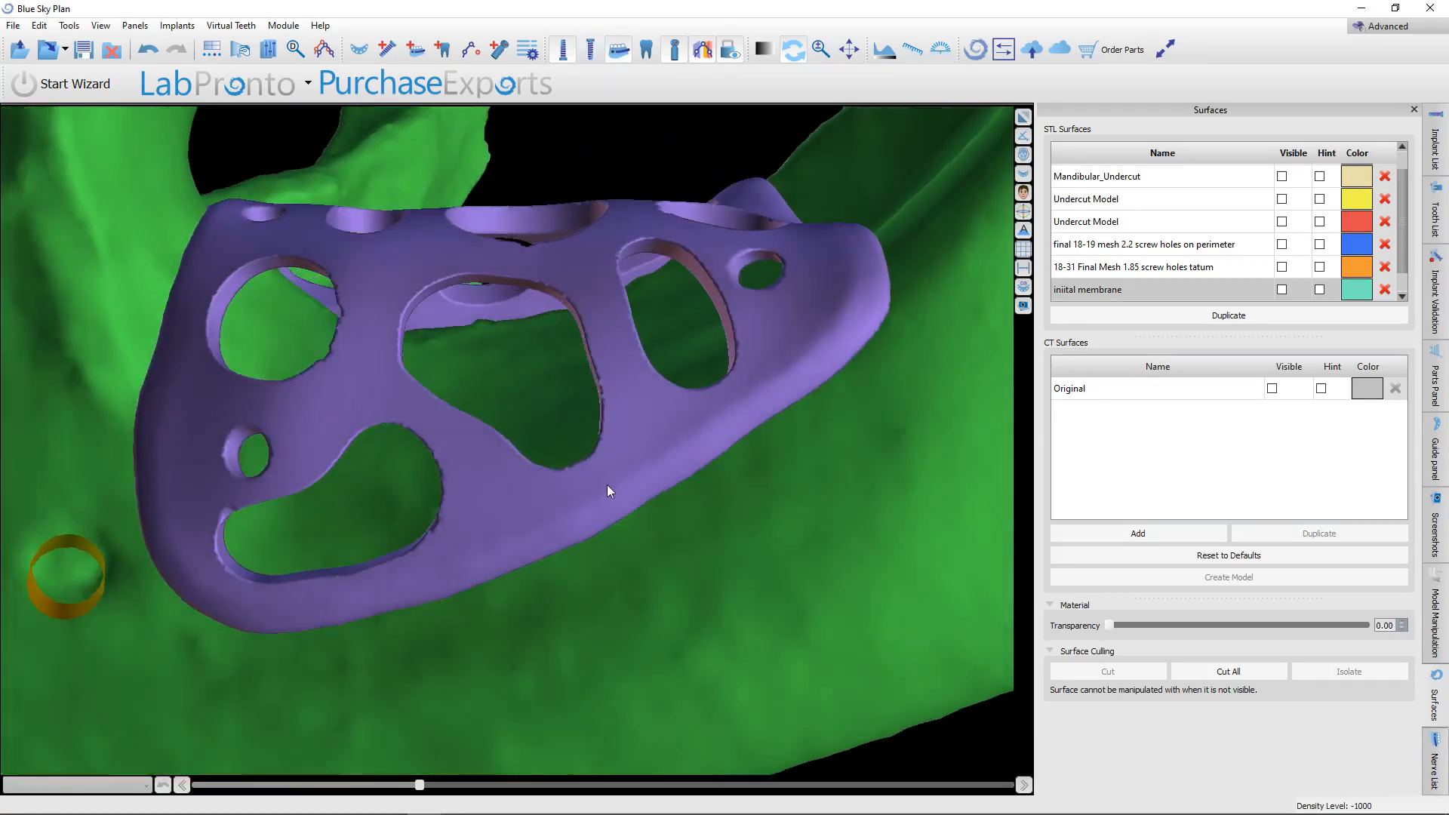
Examine the final membrane's fit, screw holes and openings on the mandible from all sides, including its position near the mental foramen.
scroll(607, 487, down, 4)
drag(602, 573, 387, 500)
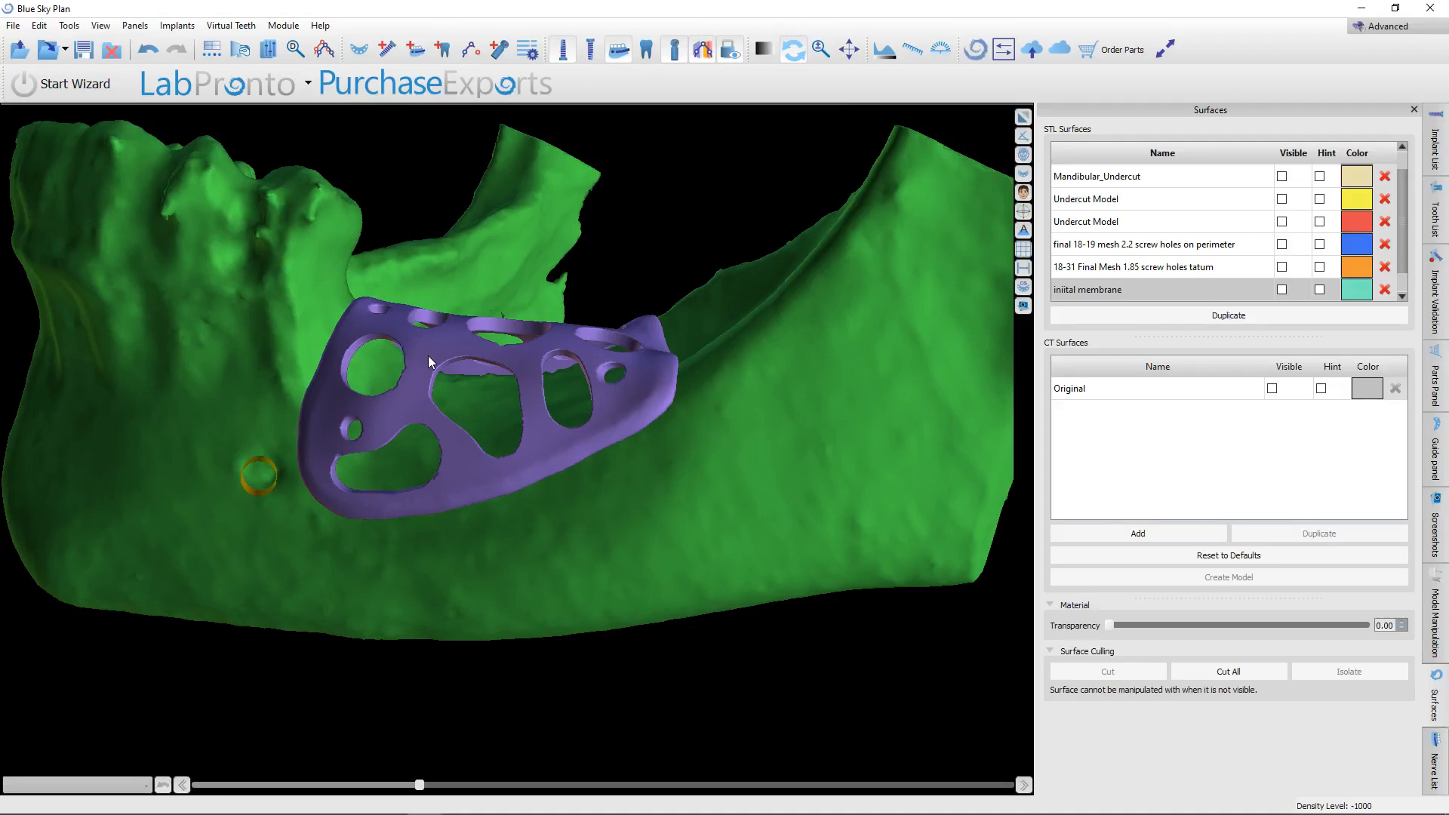
right_drag(428, 356, 373, 355)
drag(373, 355, 558, 445)
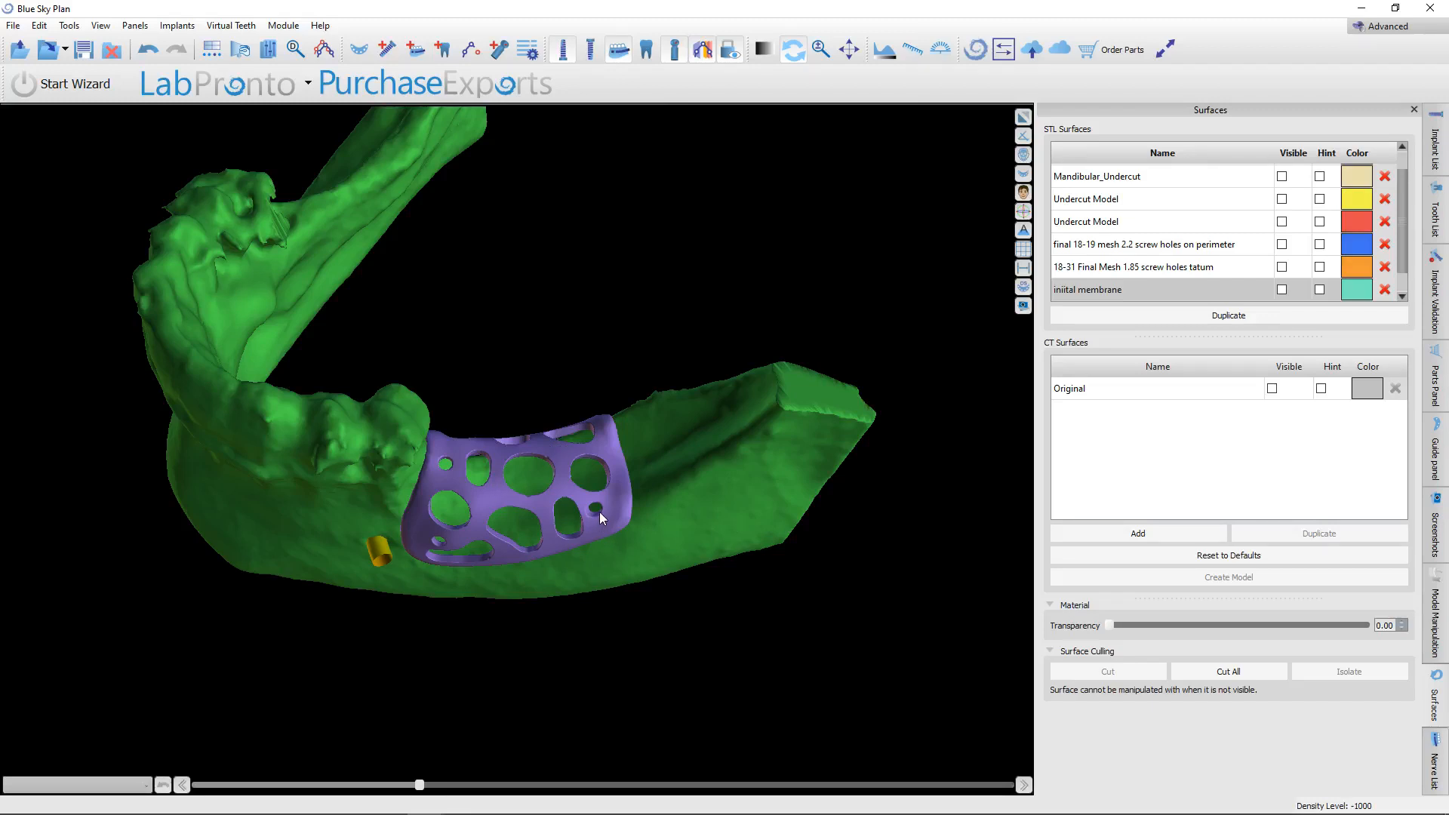
scroll(599, 511, up, 5)
drag(529, 669, 541, 555)
drag(689, 576, 842, 641)
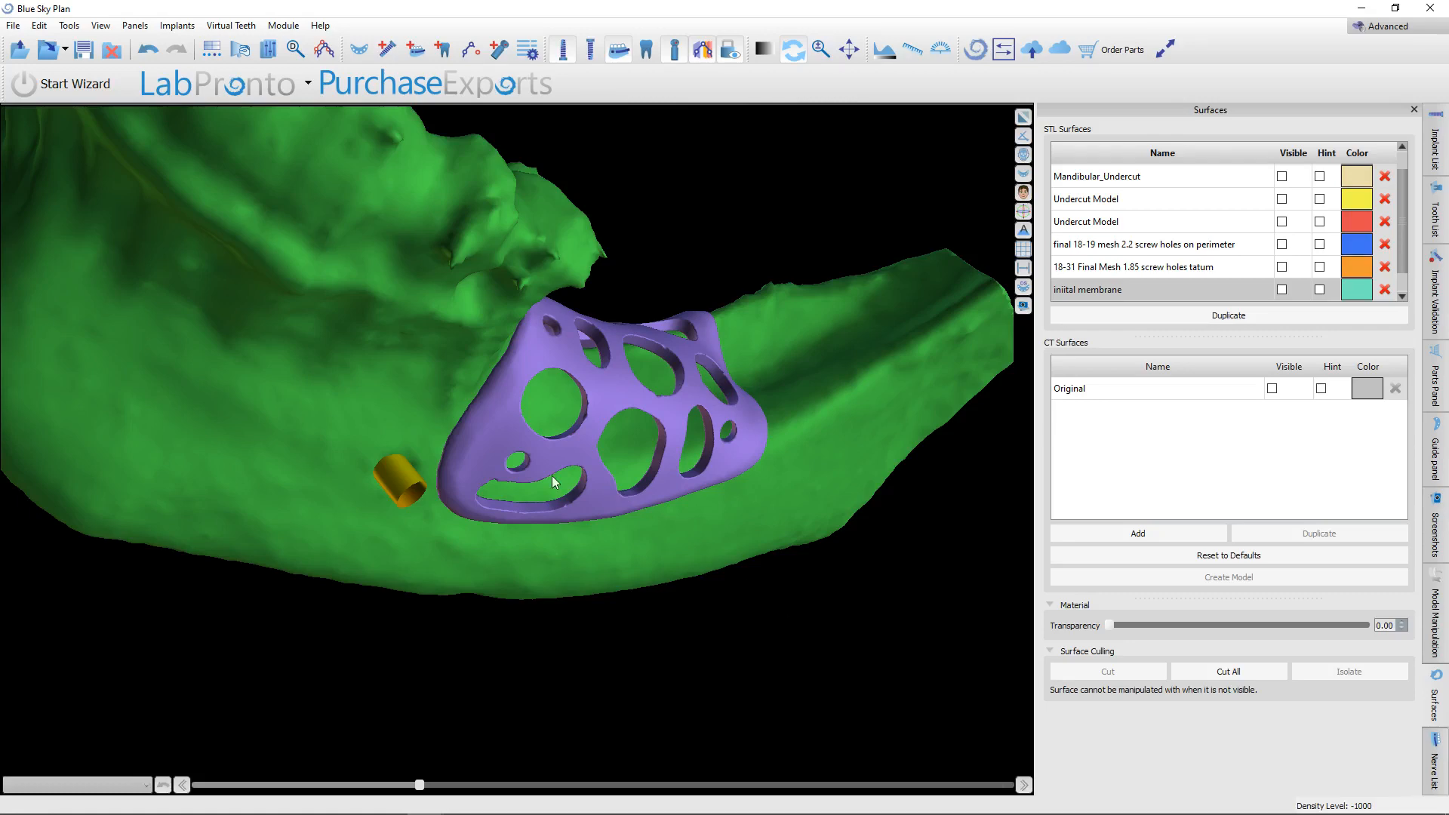
drag(554, 481, 535, 399)
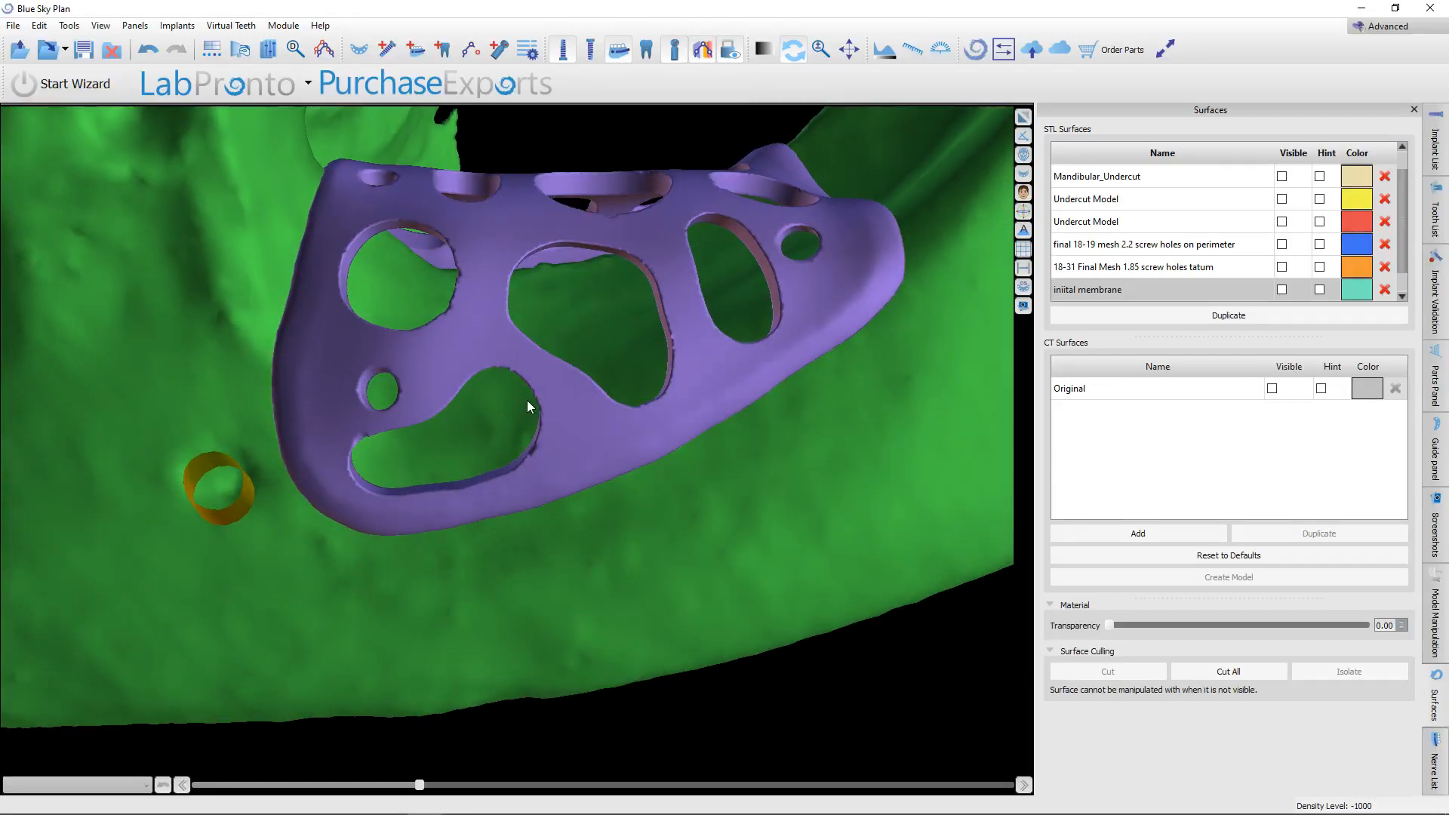
drag(532, 399, 446, 663)
drag(989, 371, 626, 575)
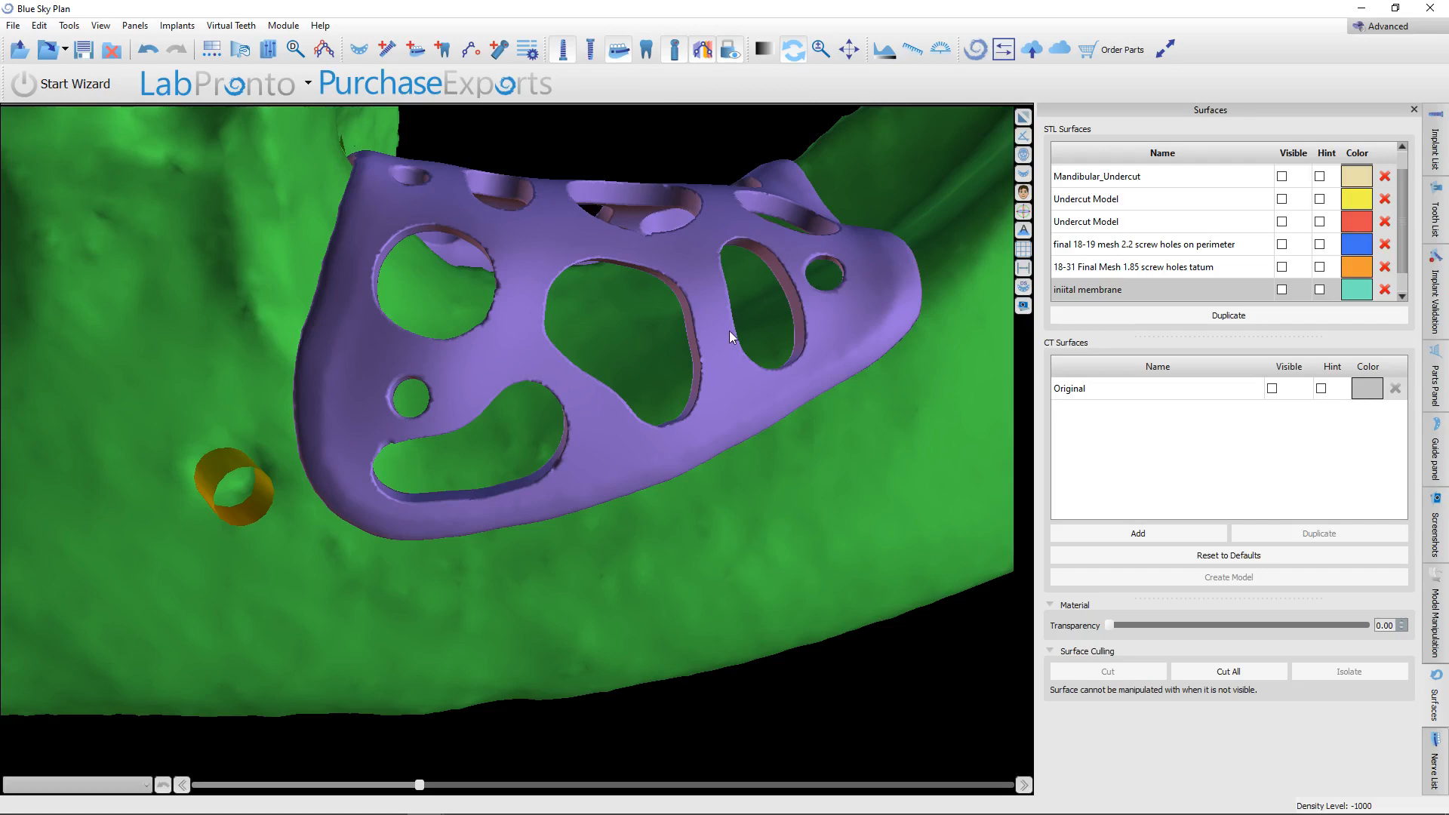
drag(729, 334, 519, 418)
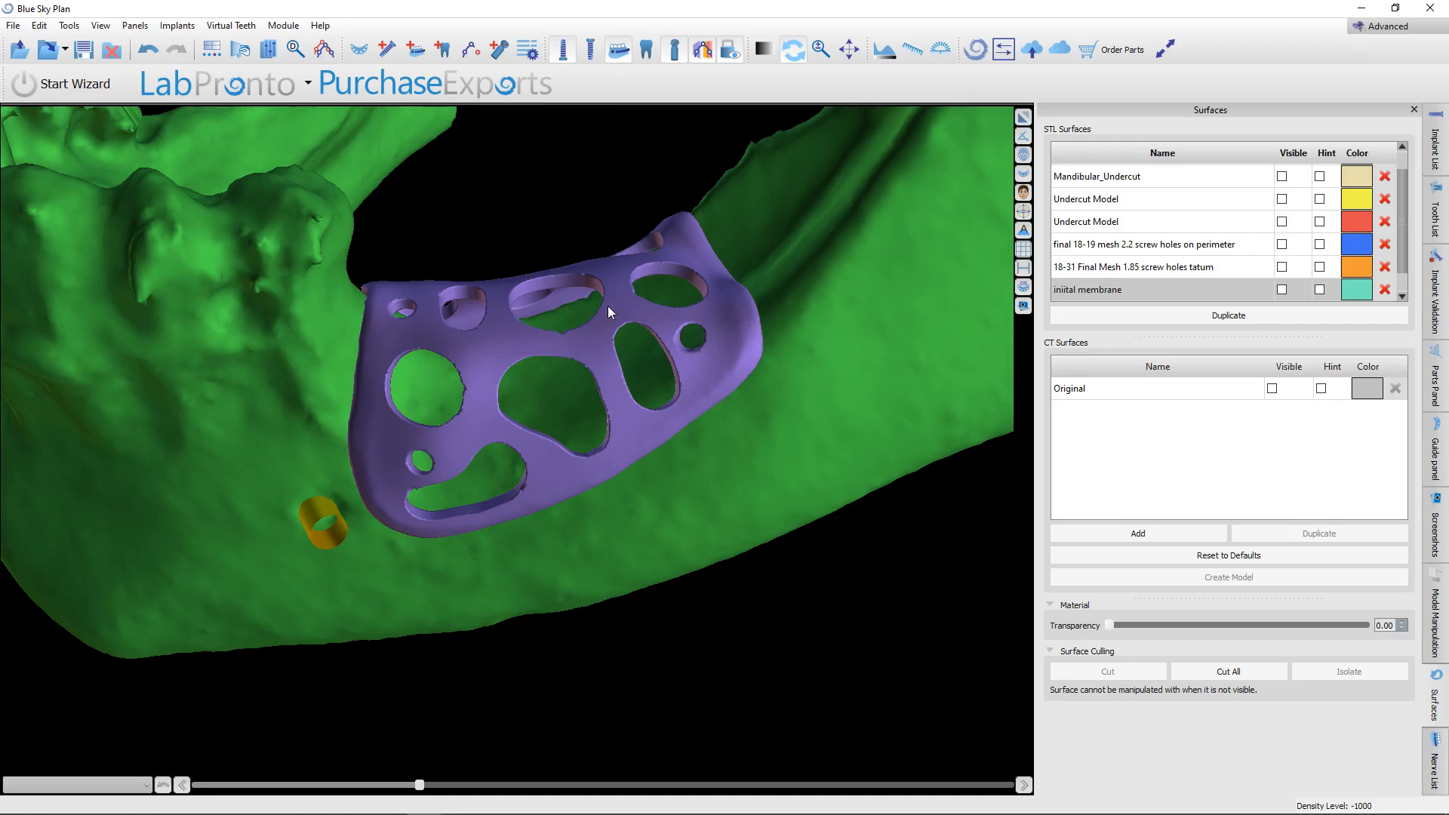
drag(473, 577, 410, 378)
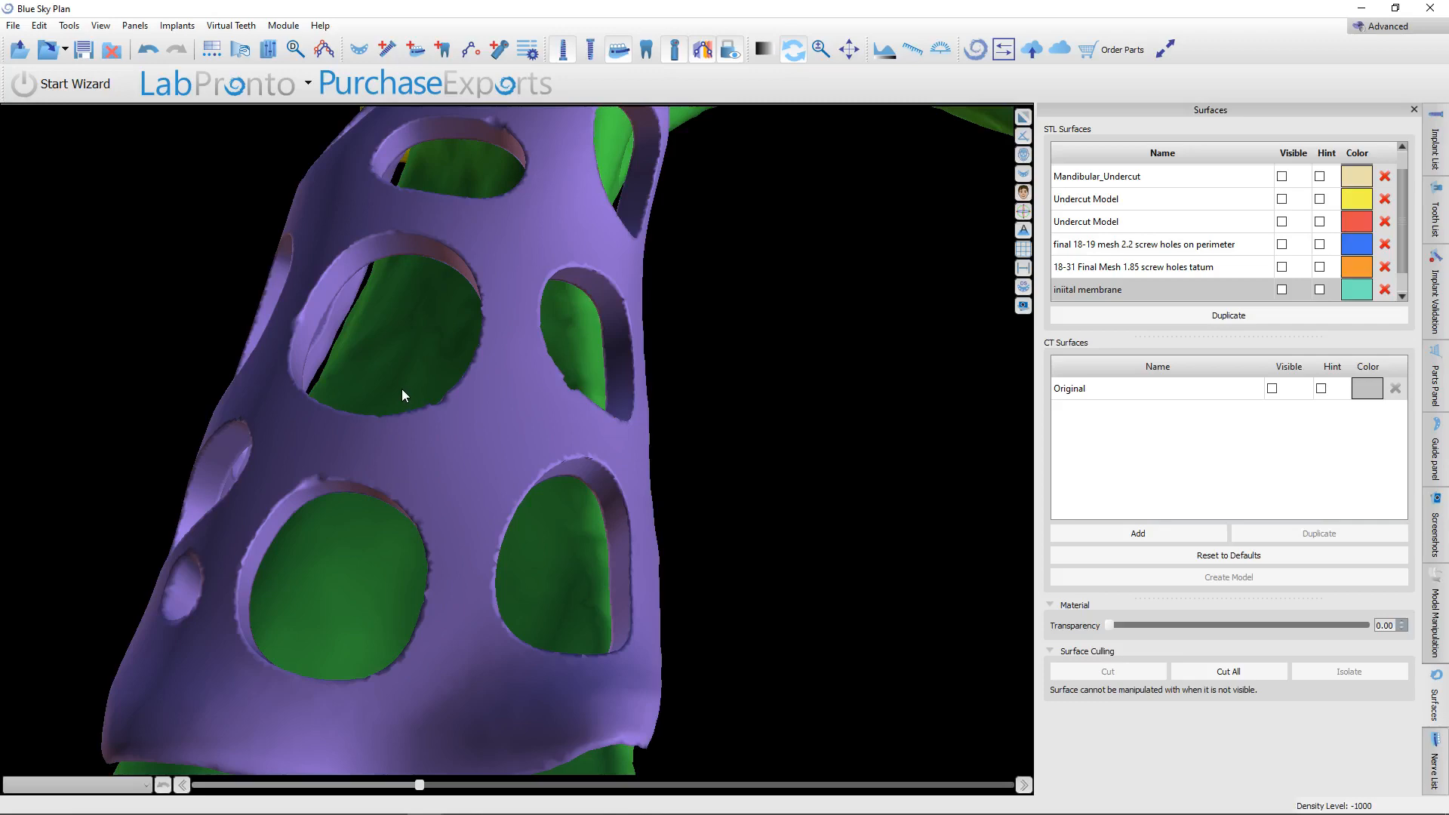
drag(402, 393, 624, 410)
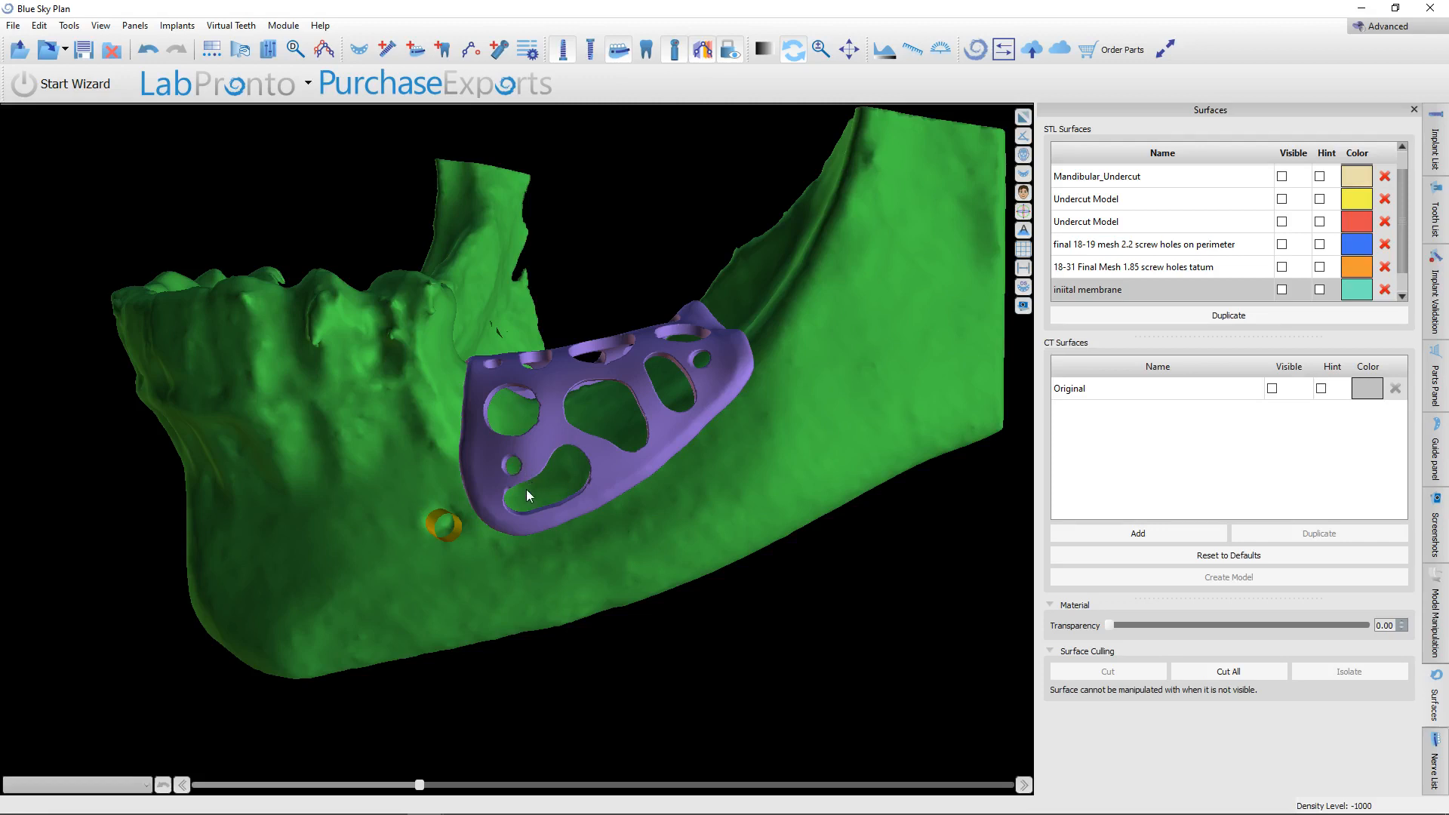
drag(522, 423, 539, 494)
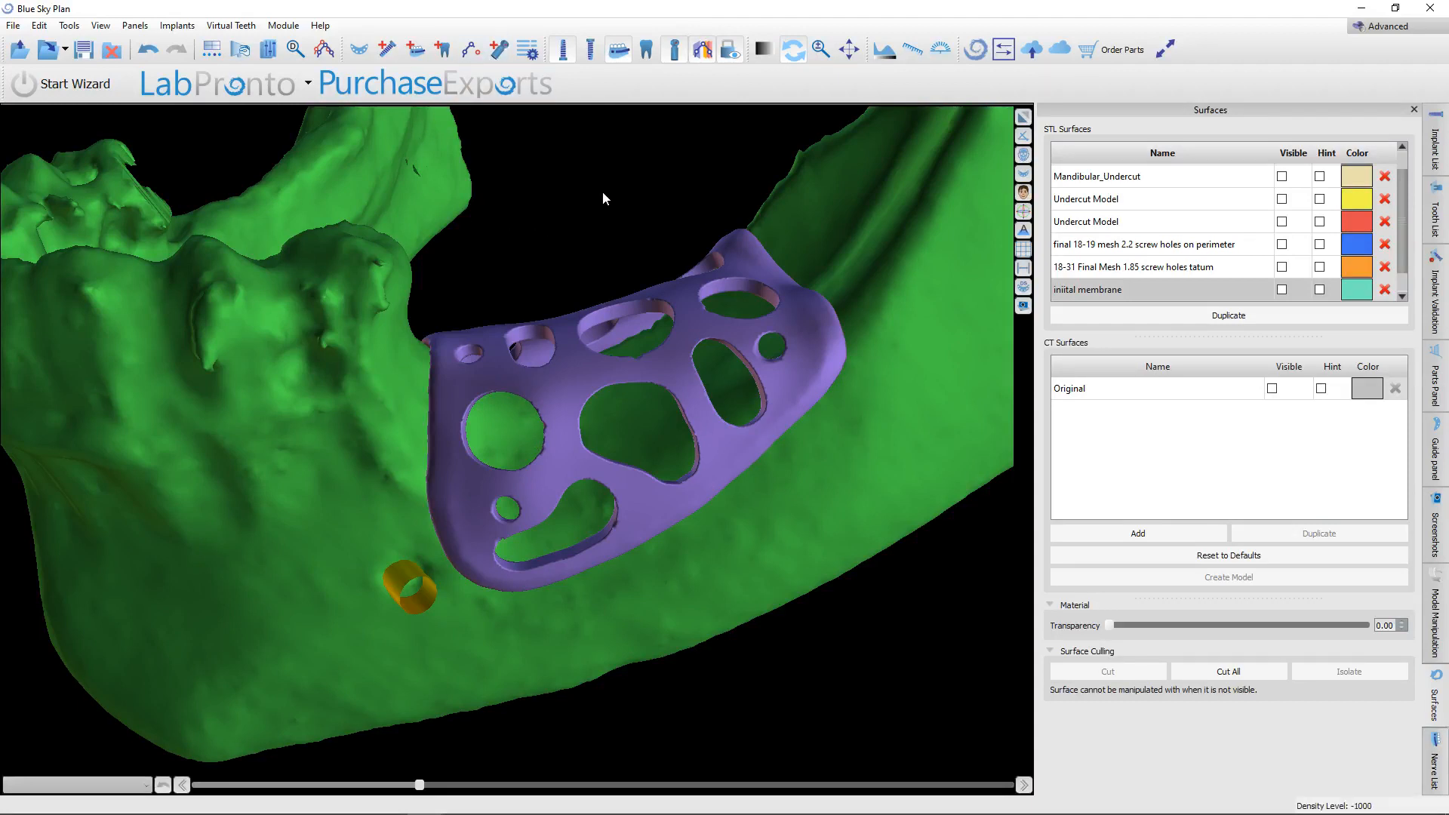
drag(604, 198, 245, 390)
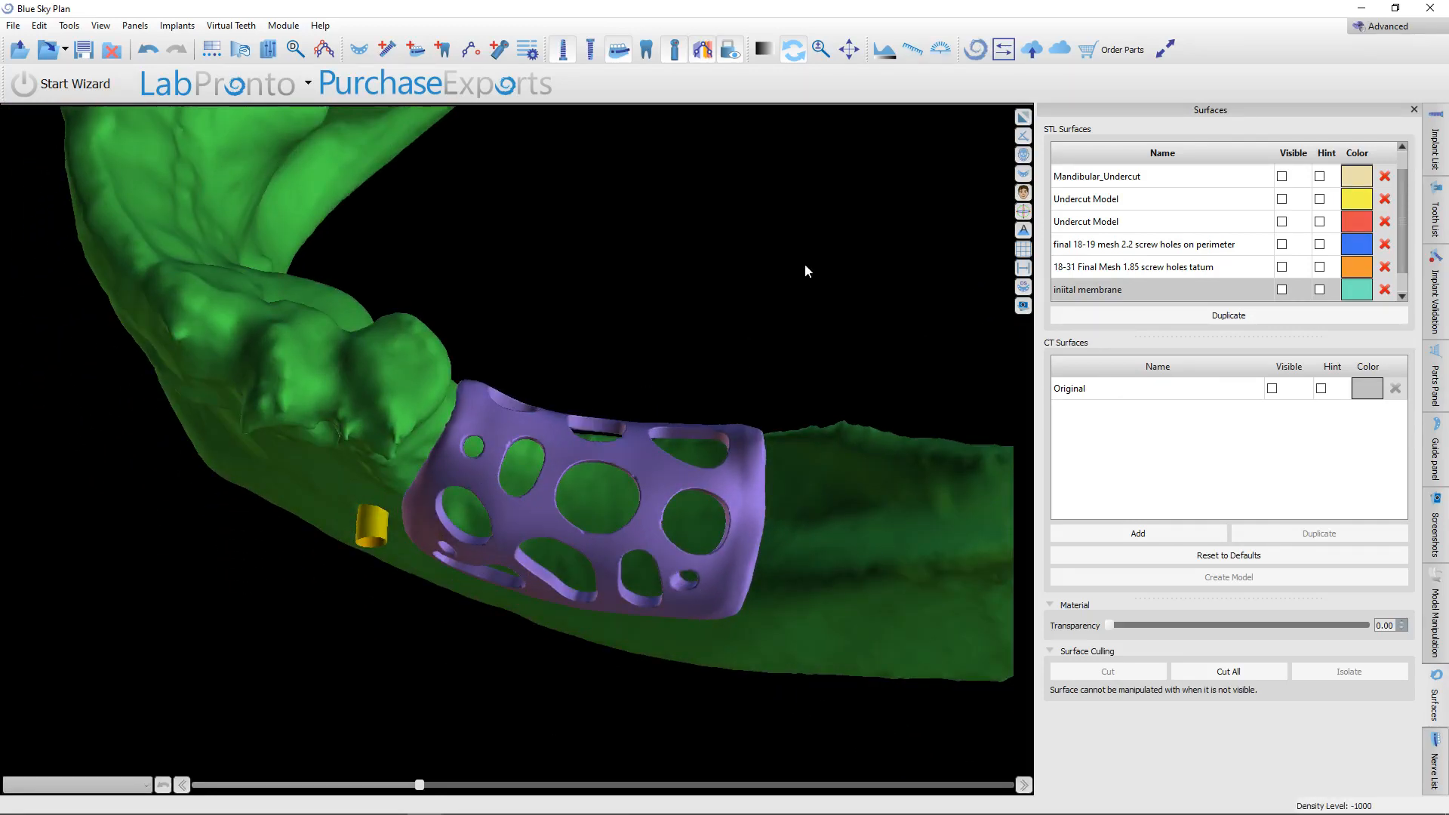
drag(598, 523, 595, 622)
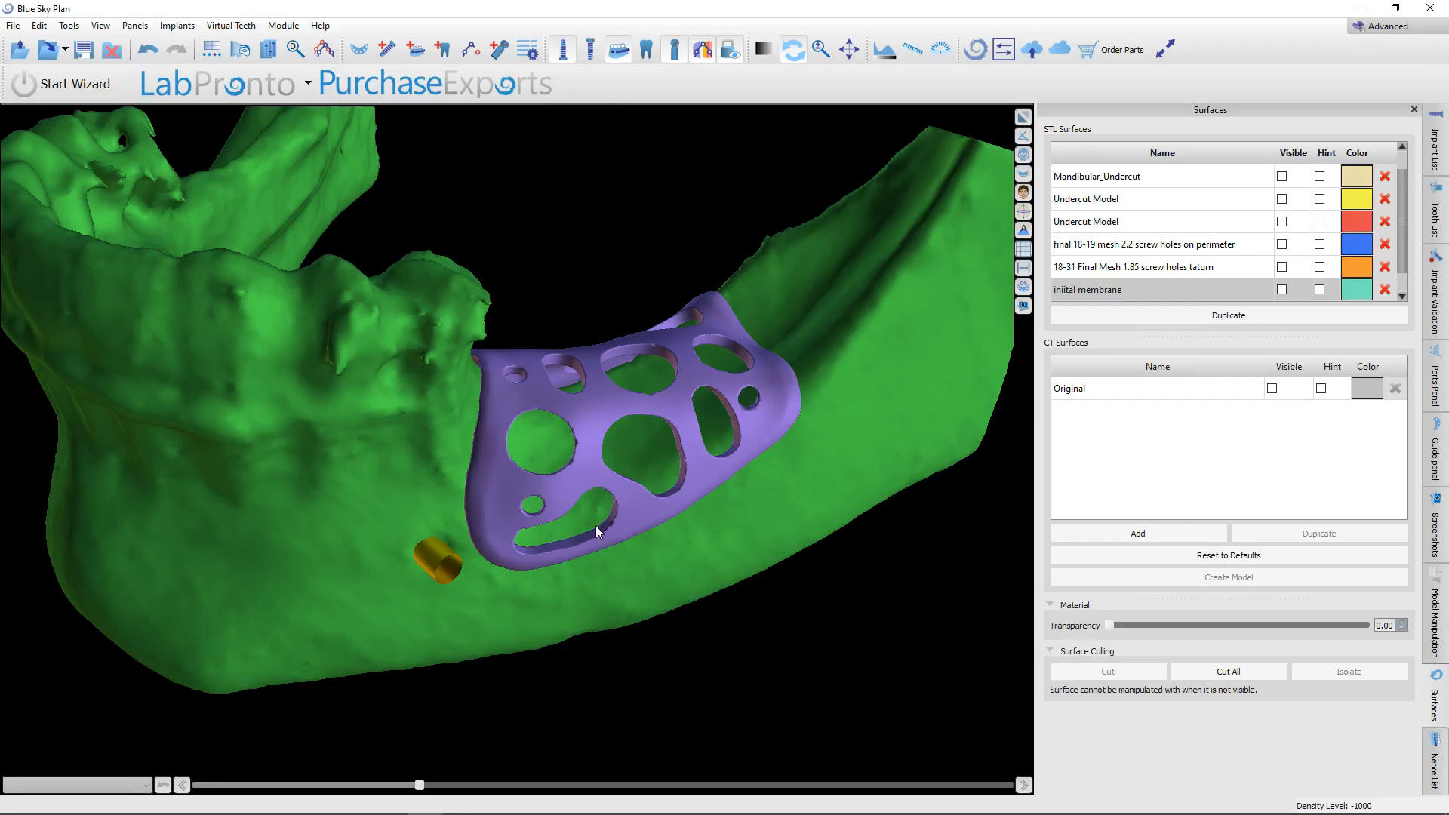
drag(581, 541, 514, 520)
scroll(531, 520, up, 3)
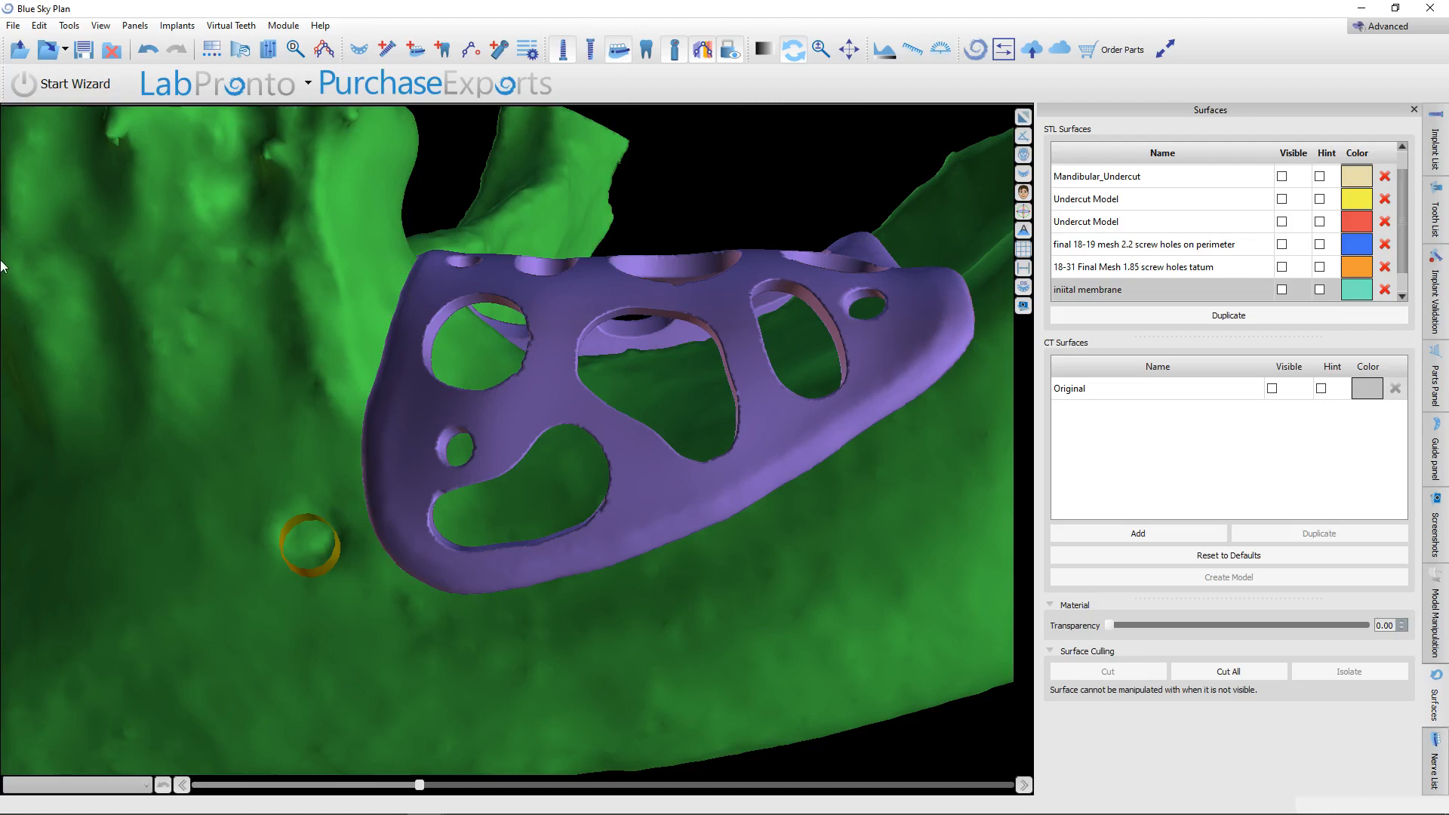
scroll(256, 398, down, 5)
drag(255, 398, 396, 570)
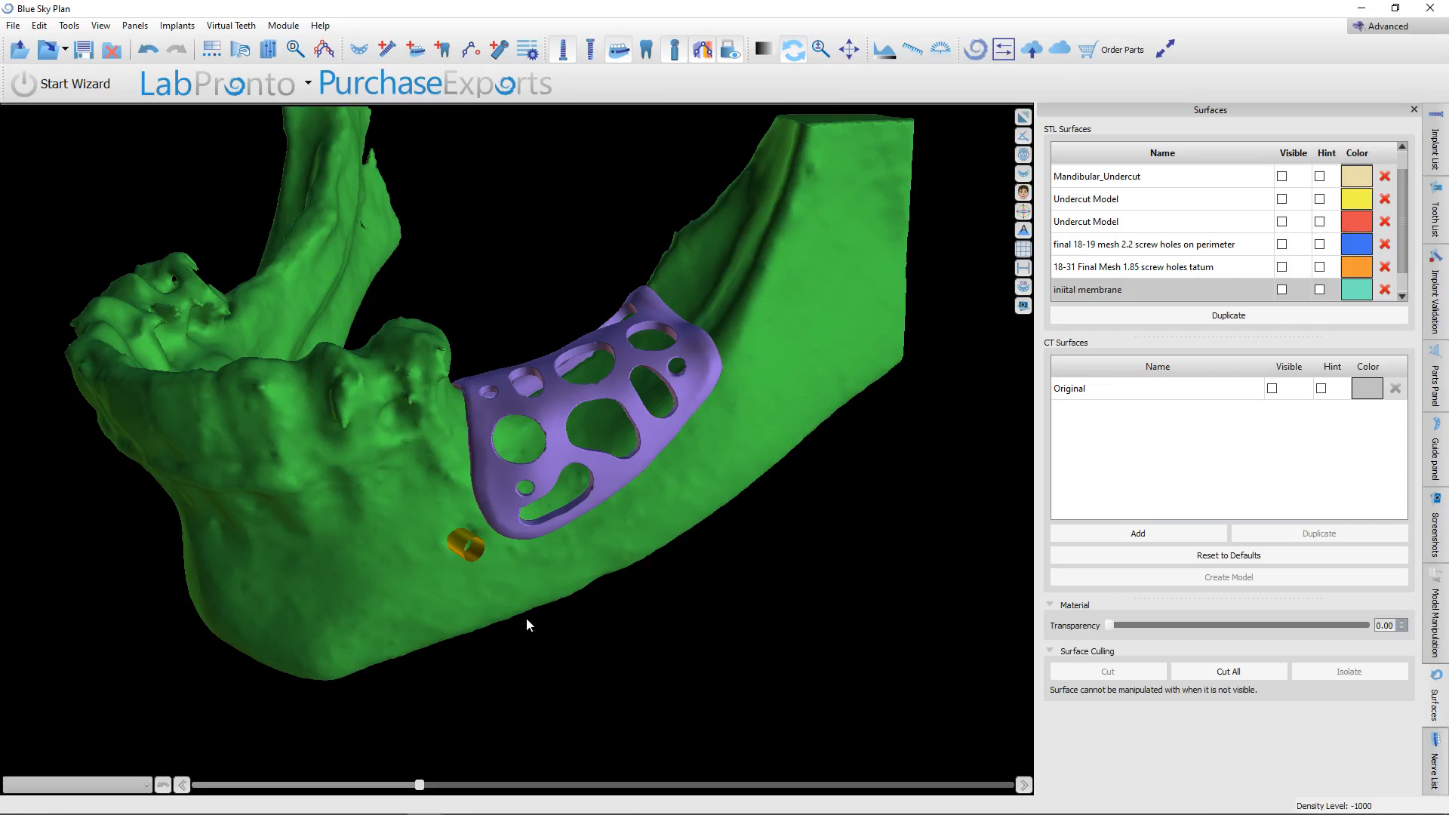
drag(597, 566, 459, 511)
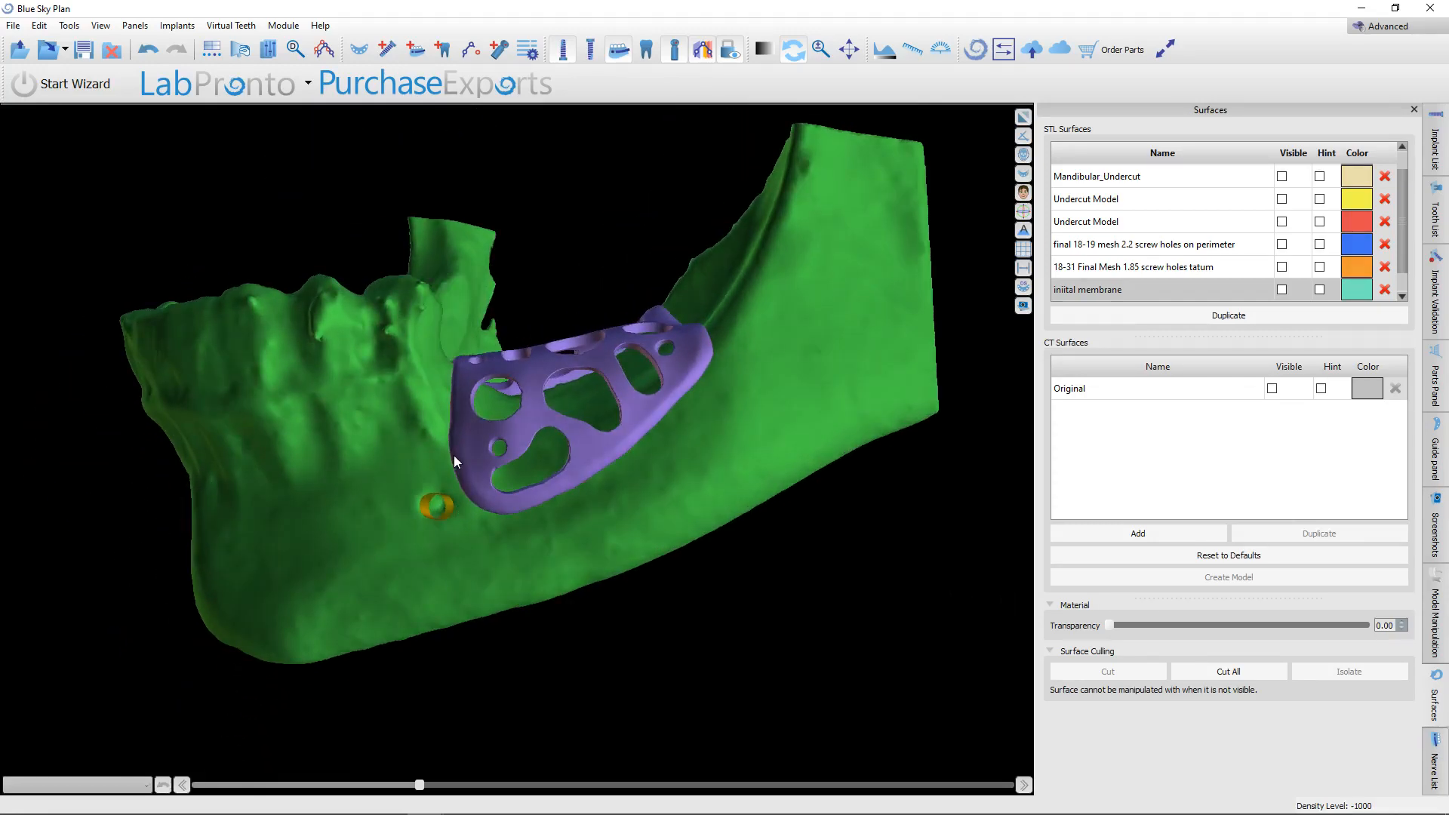
Inspect the perforated membrane close up from the buccal and occlusal sides, checking its edges, openings and screw holes against the ridge crest.
drag(652, 464, 639, 532)
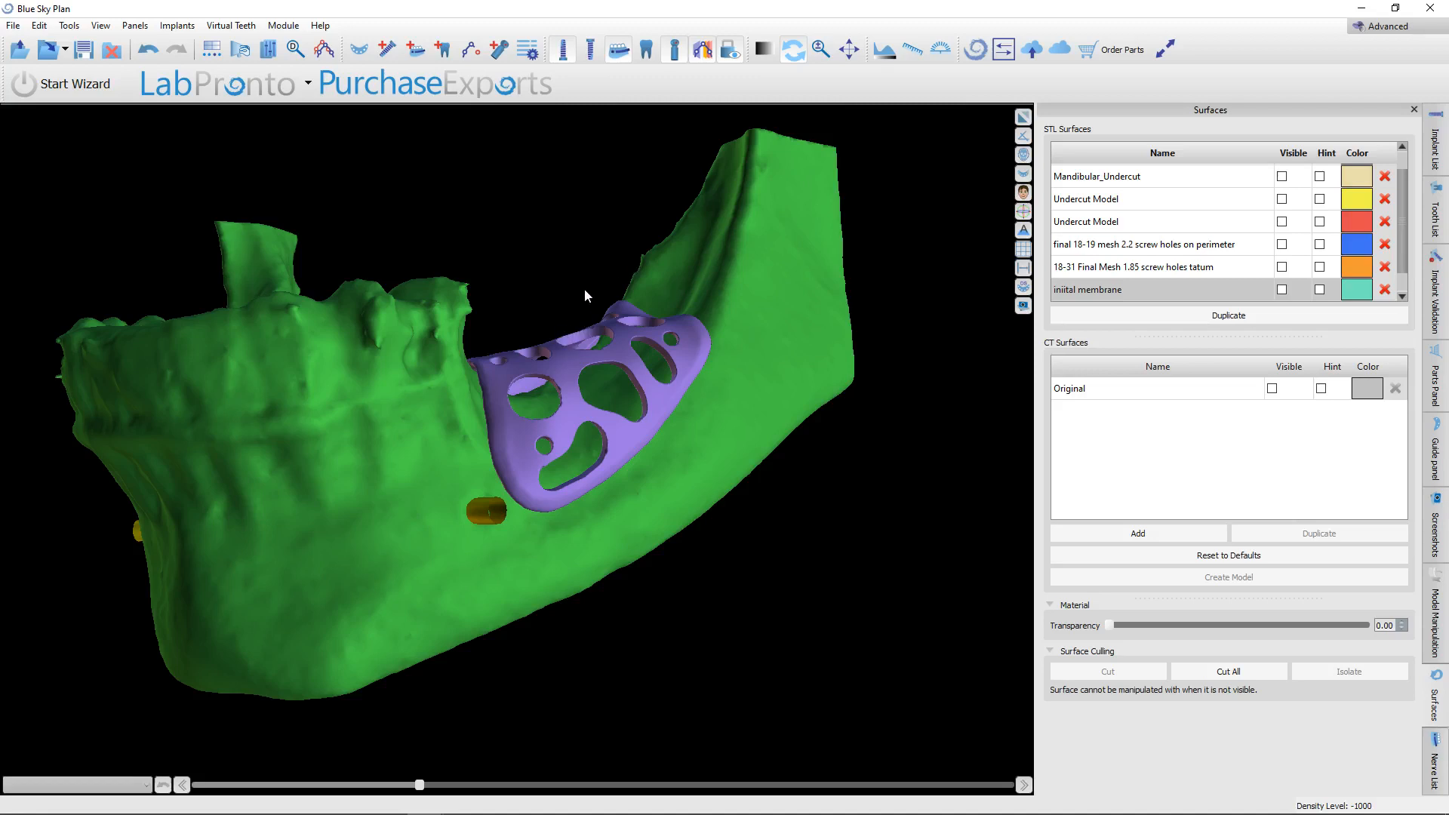
drag(584, 294, 558, 616)
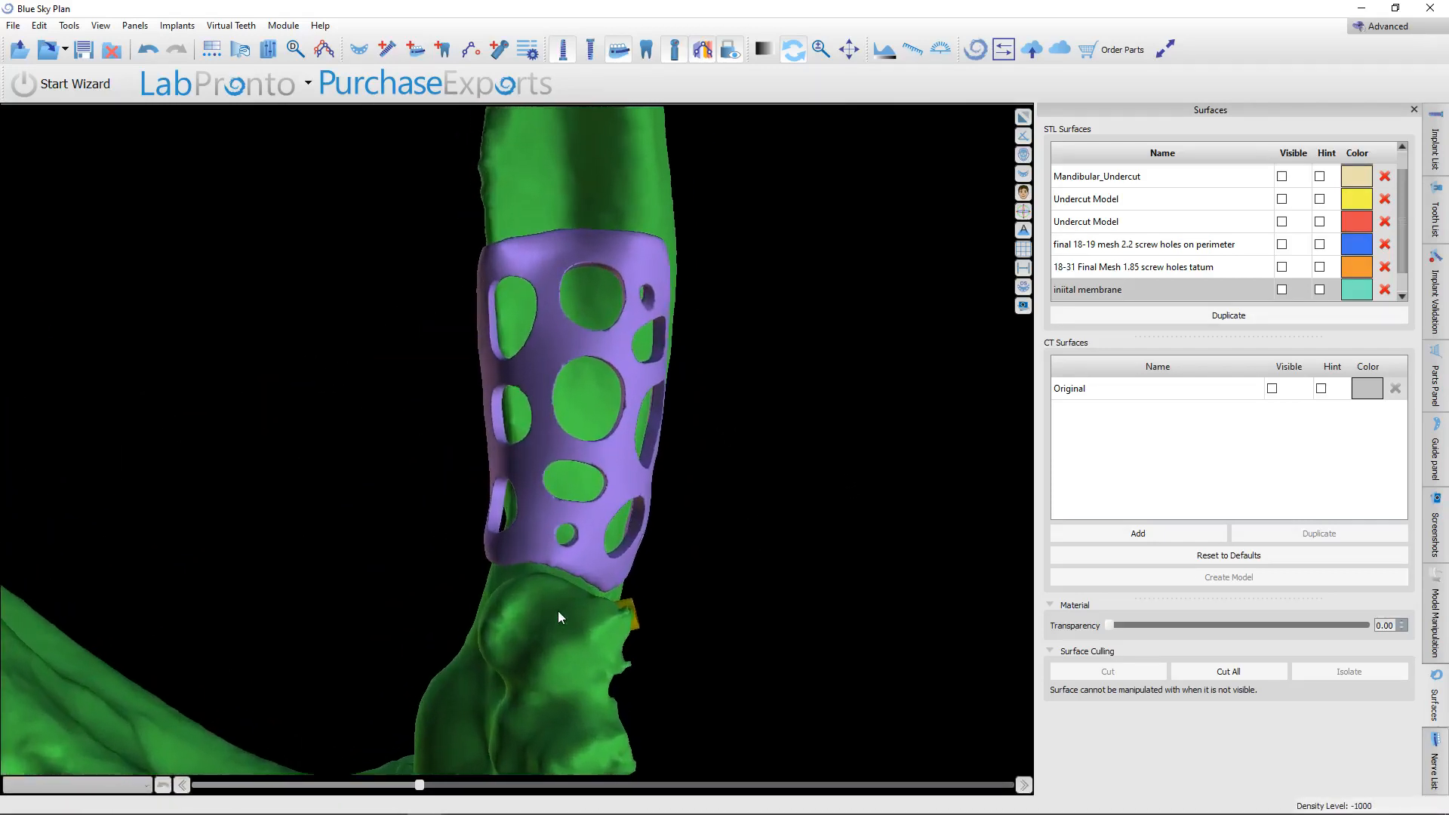
scroll(563, 596, up, 3)
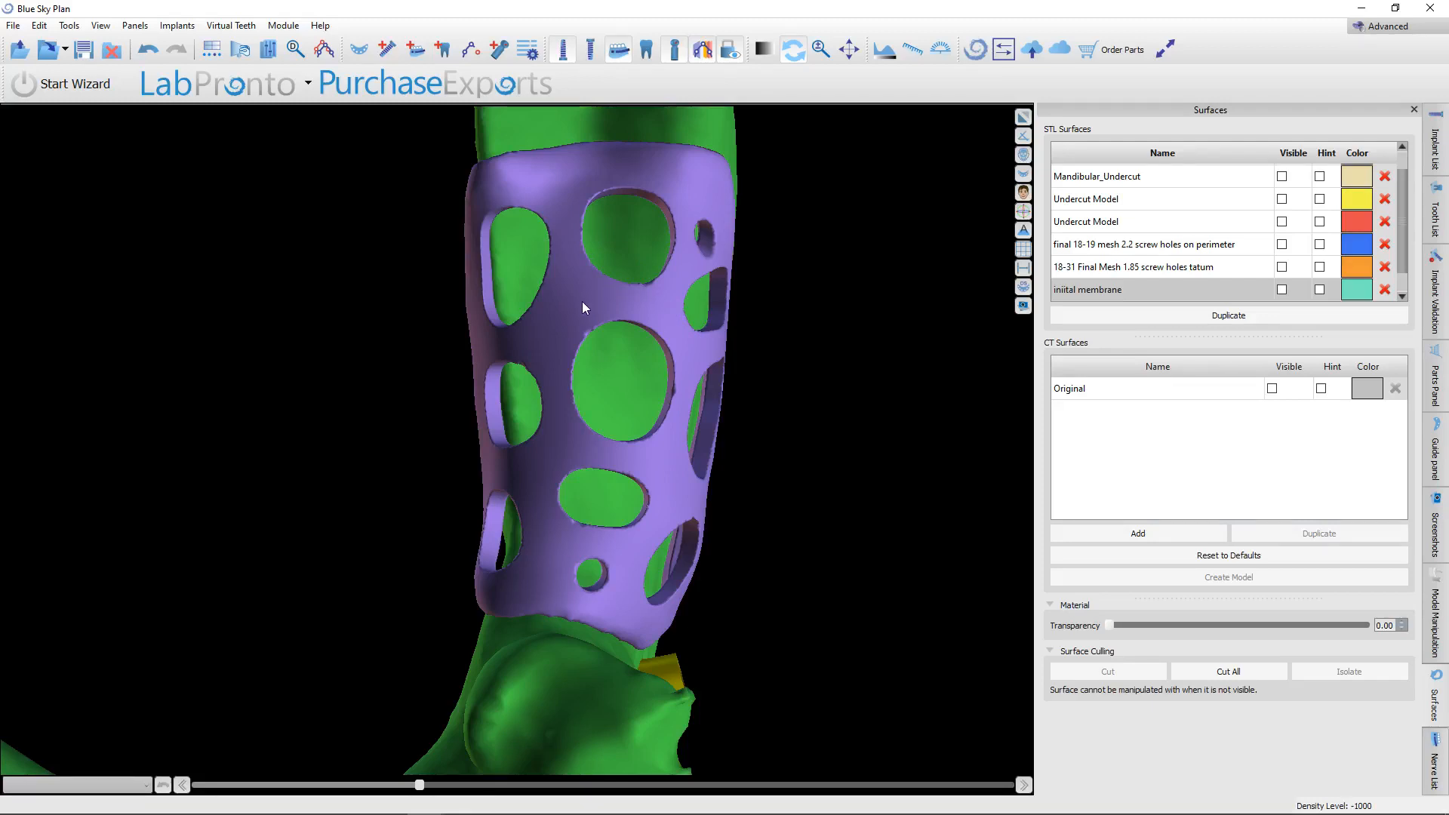
drag(668, 565, 708, 243)
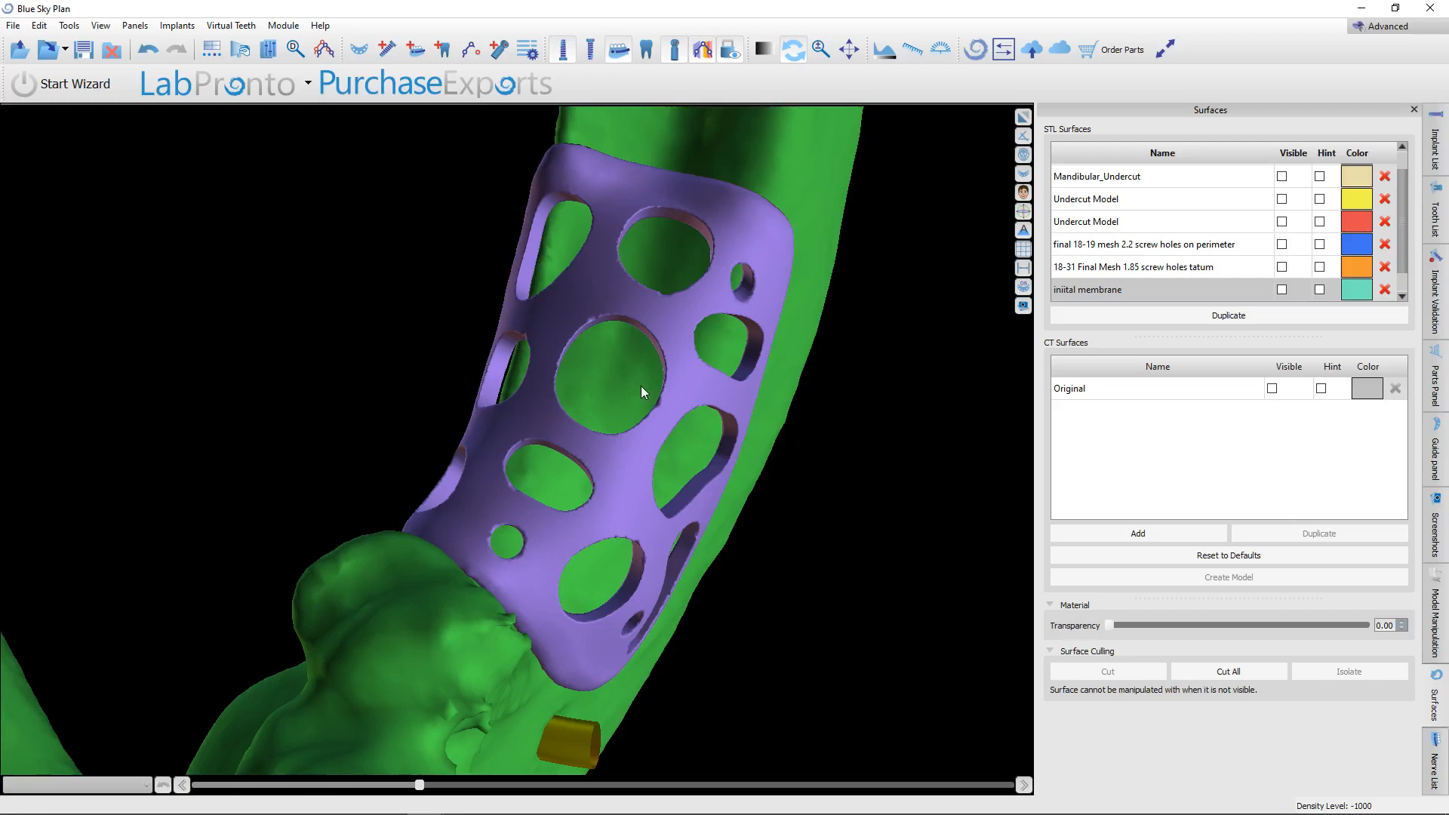
right_drag(622, 485, 637, 633)
drag(637, 634, 499, 632)
right_drag(499, 632, 508, 563)
drag(507, 563, 550, 260)
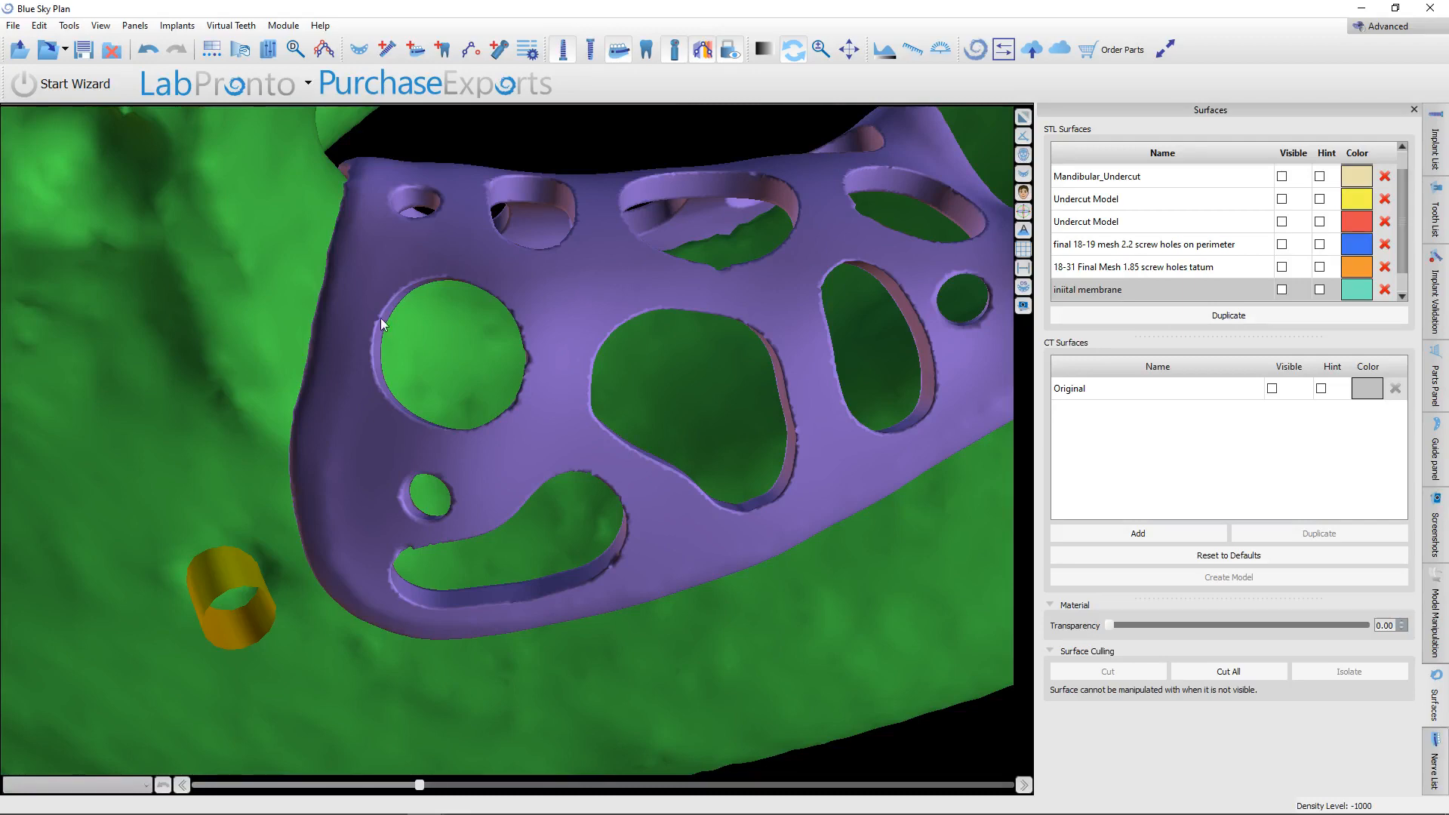
drag(538, 543, 567, 370)
right_drag(568, 369, 529, 596)
drag(528, 596, 622, 373)
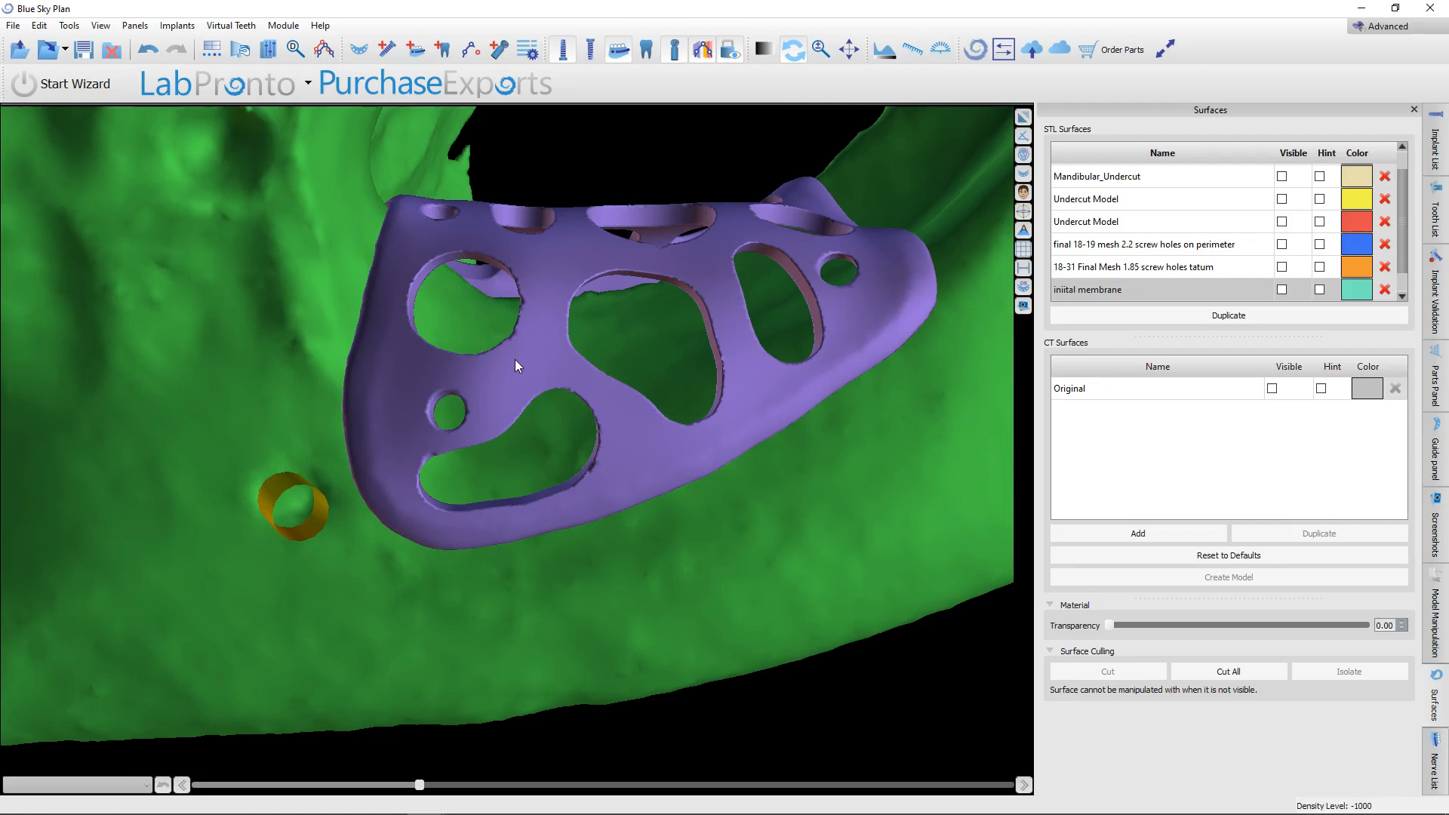
drag(515, 364, 866, 330)
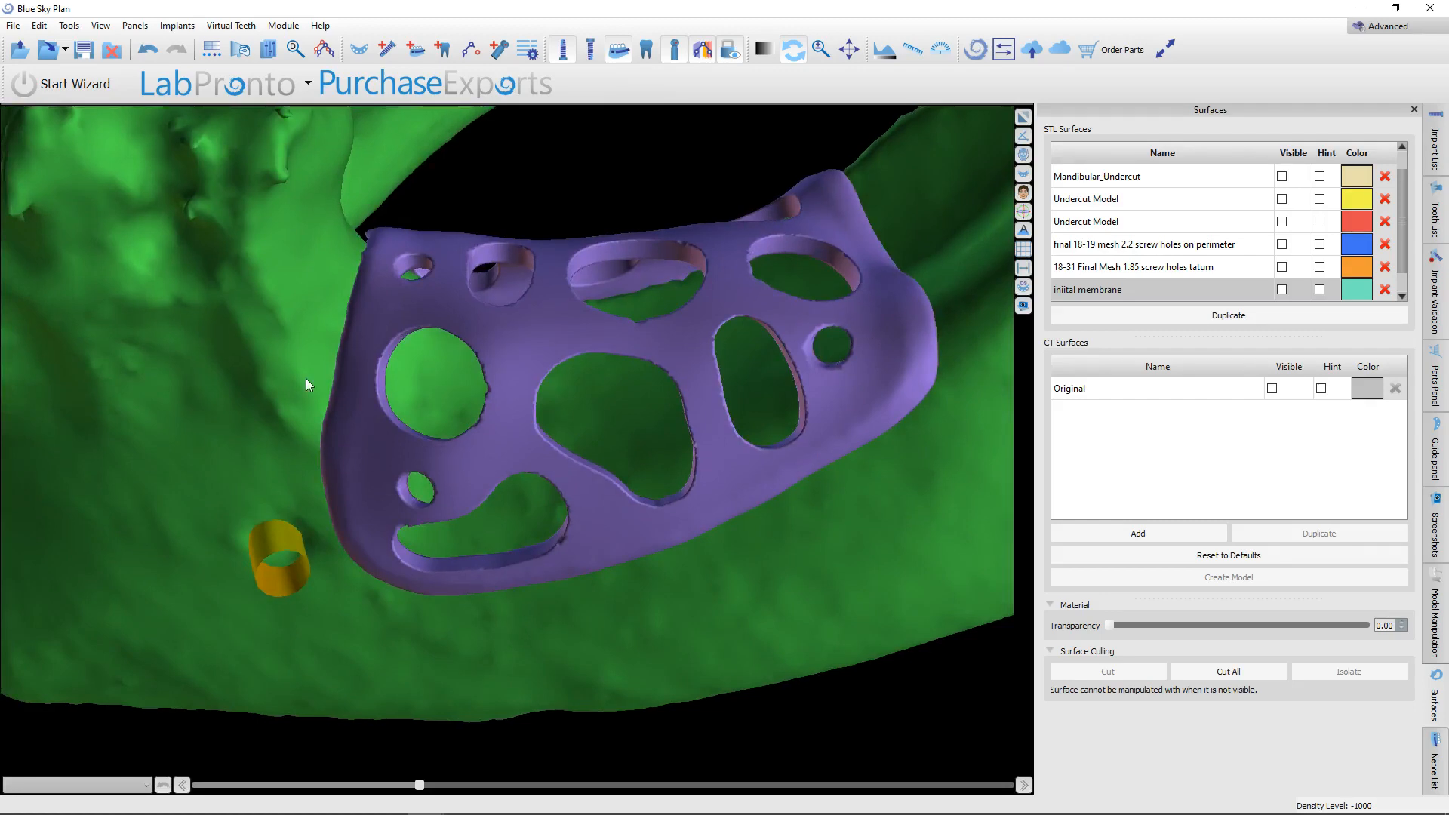
drag(444, 356, 623, 554)
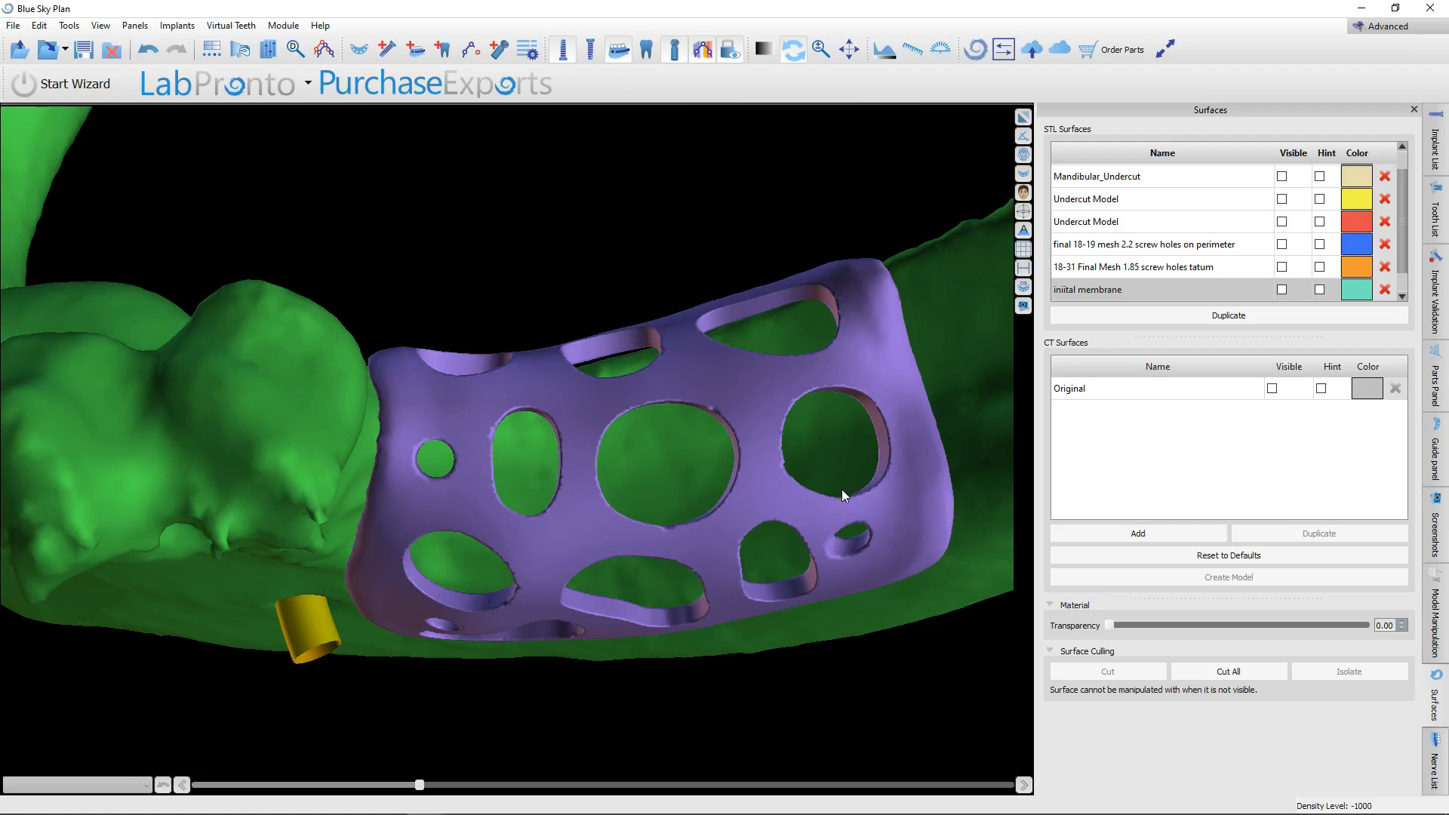
drag(596, 522, 415, 294)
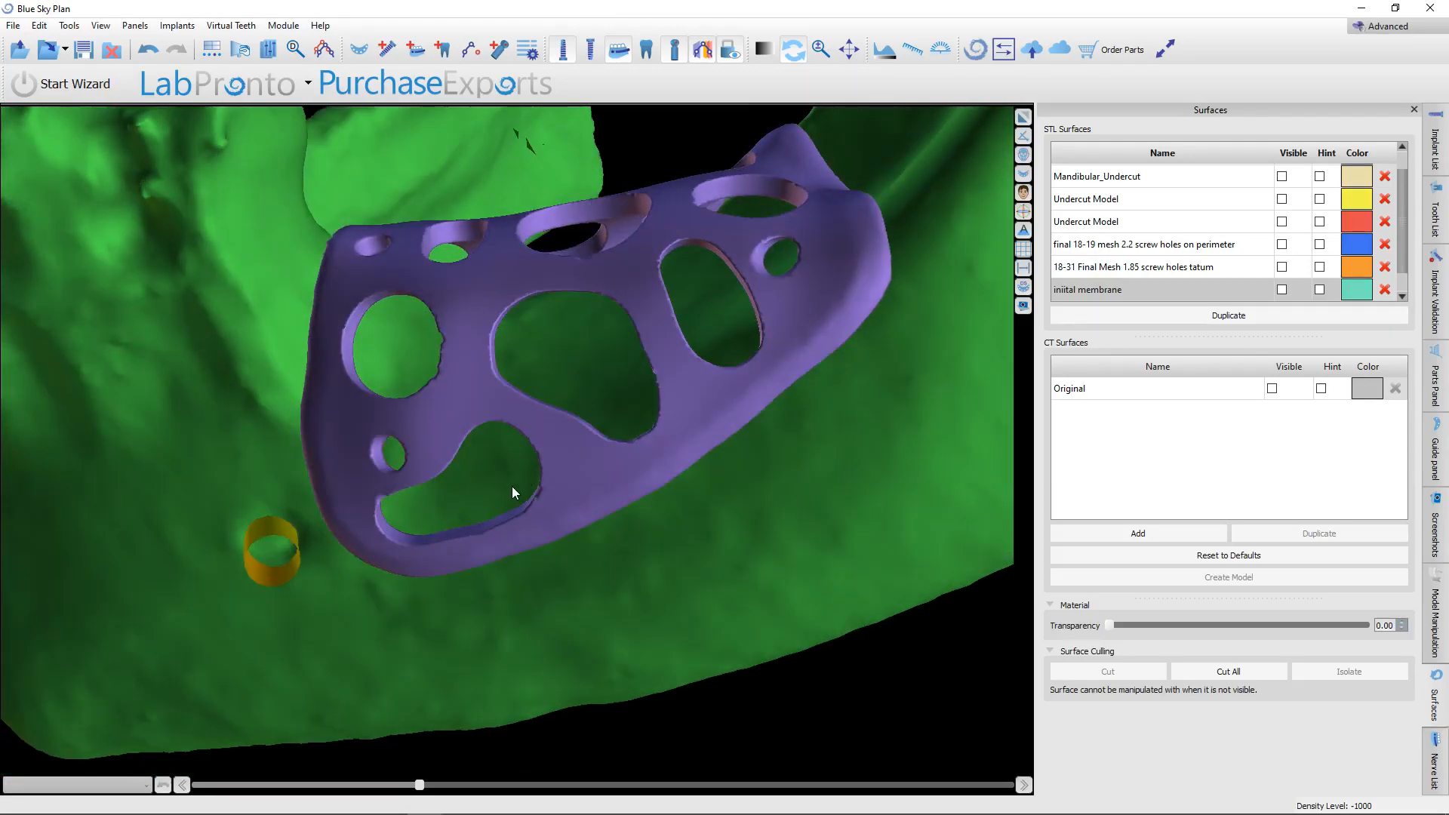
drag(512, 487, 712, 478)
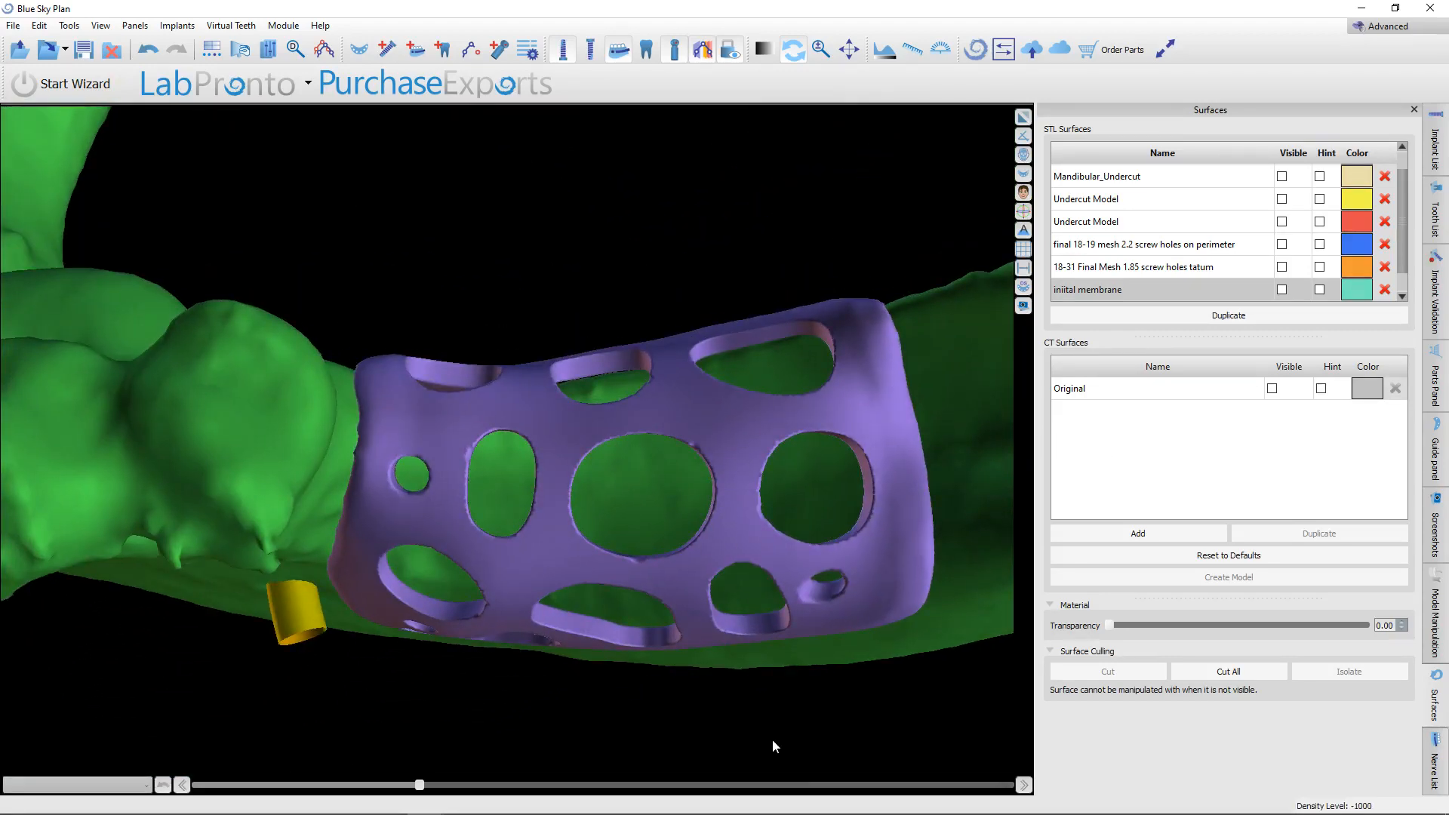
drag(774, 747, 616, 409)
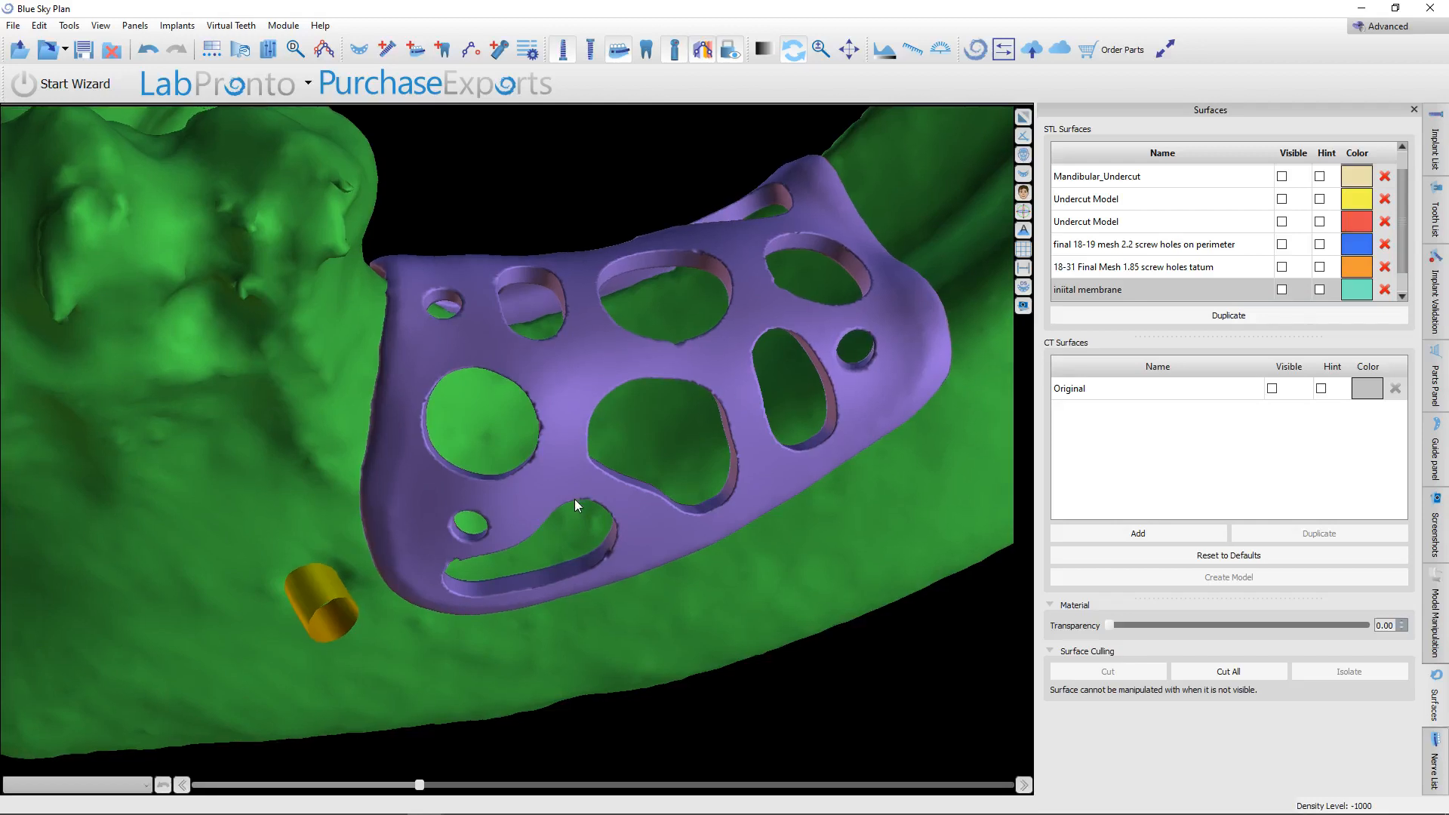
scroll(573, 500, down, 5)
drag(523, 643, 509, 298)
Switch to the PowerPoint presentation "EH Zirconia Membrane.pptx" and show slide 36 with the intraoral photos of the placed membranes.
mouse_move(443, 794)
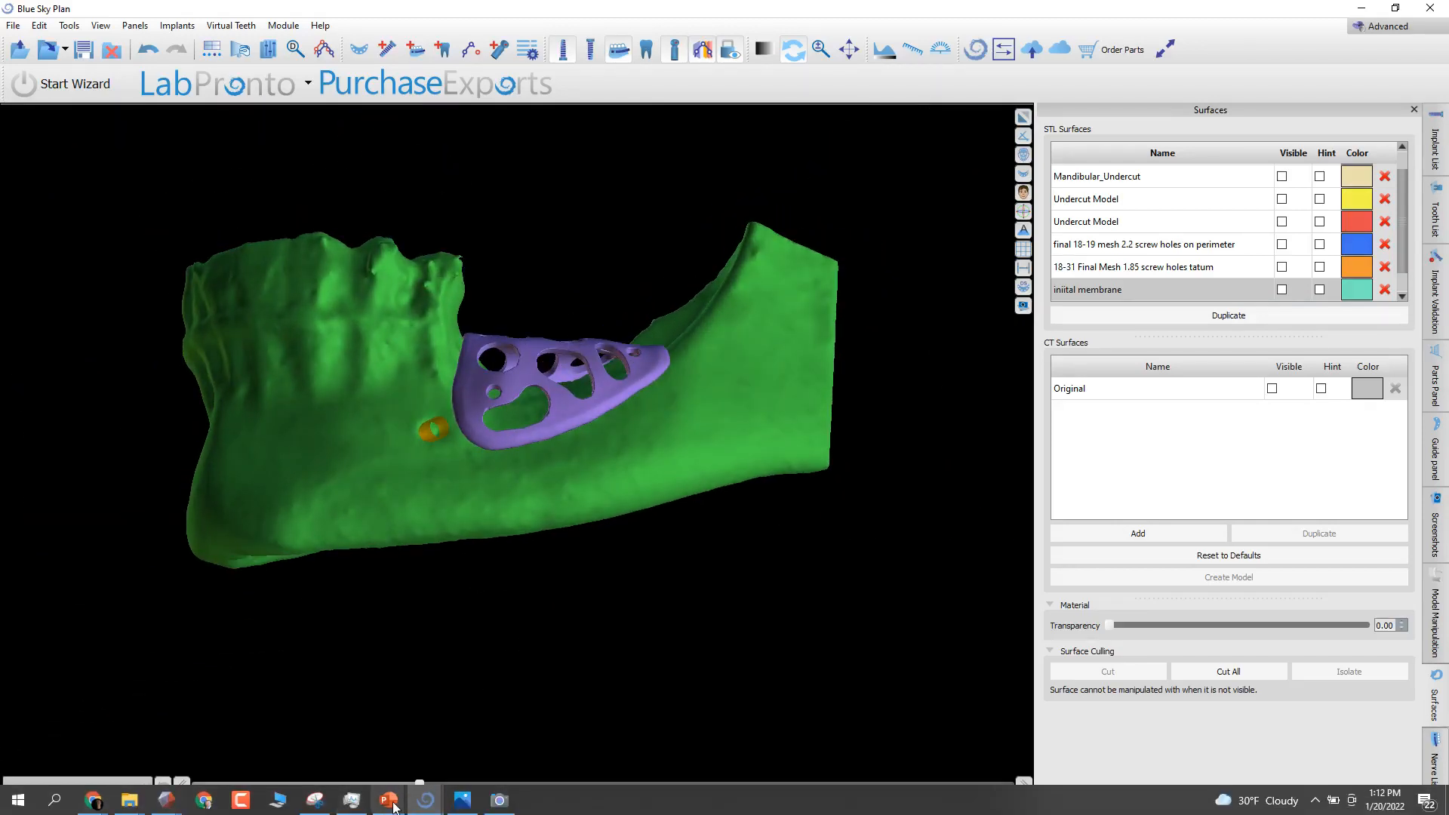
mouse_move(388, 809)
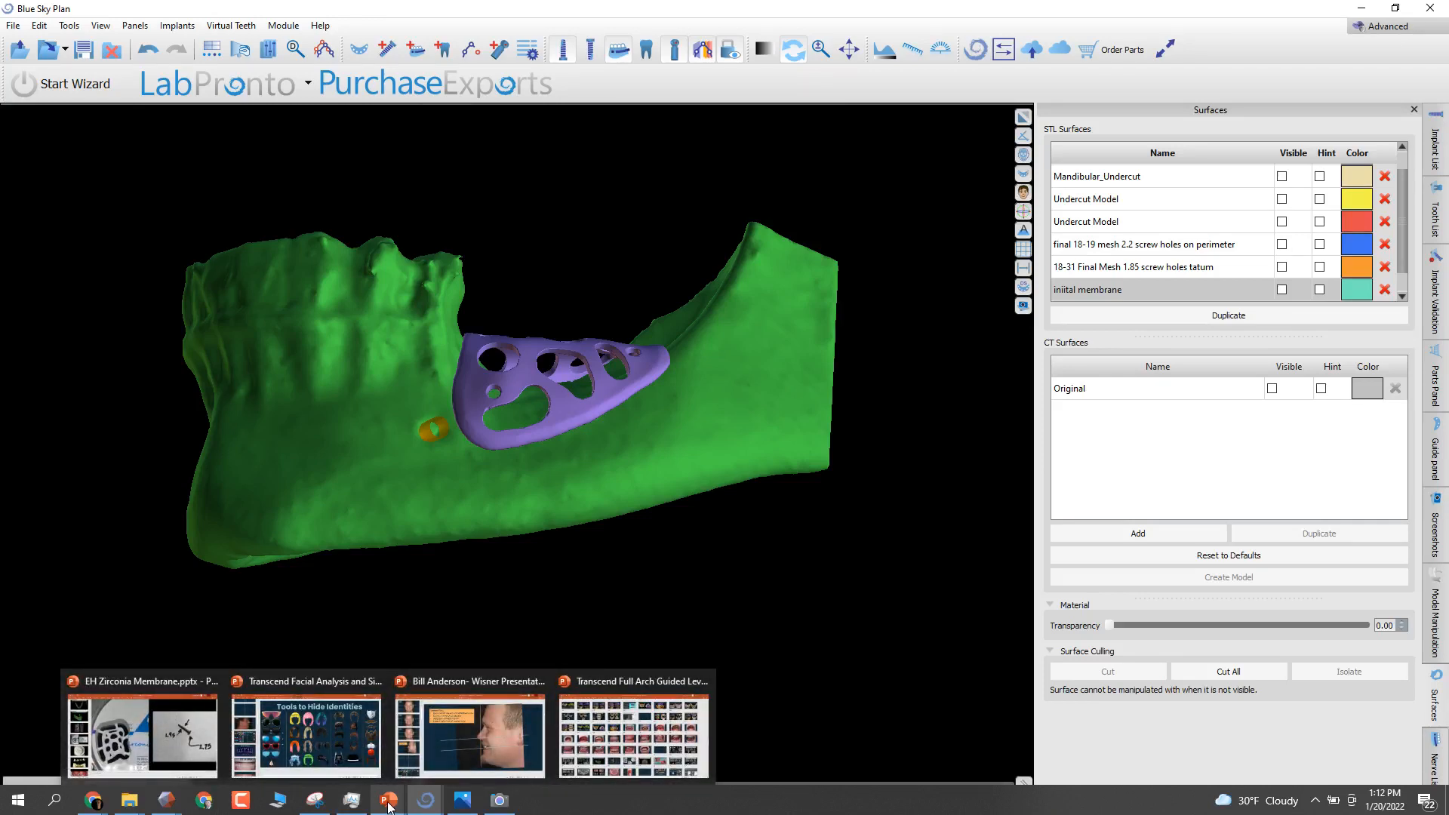
mouse_move(112, 719)
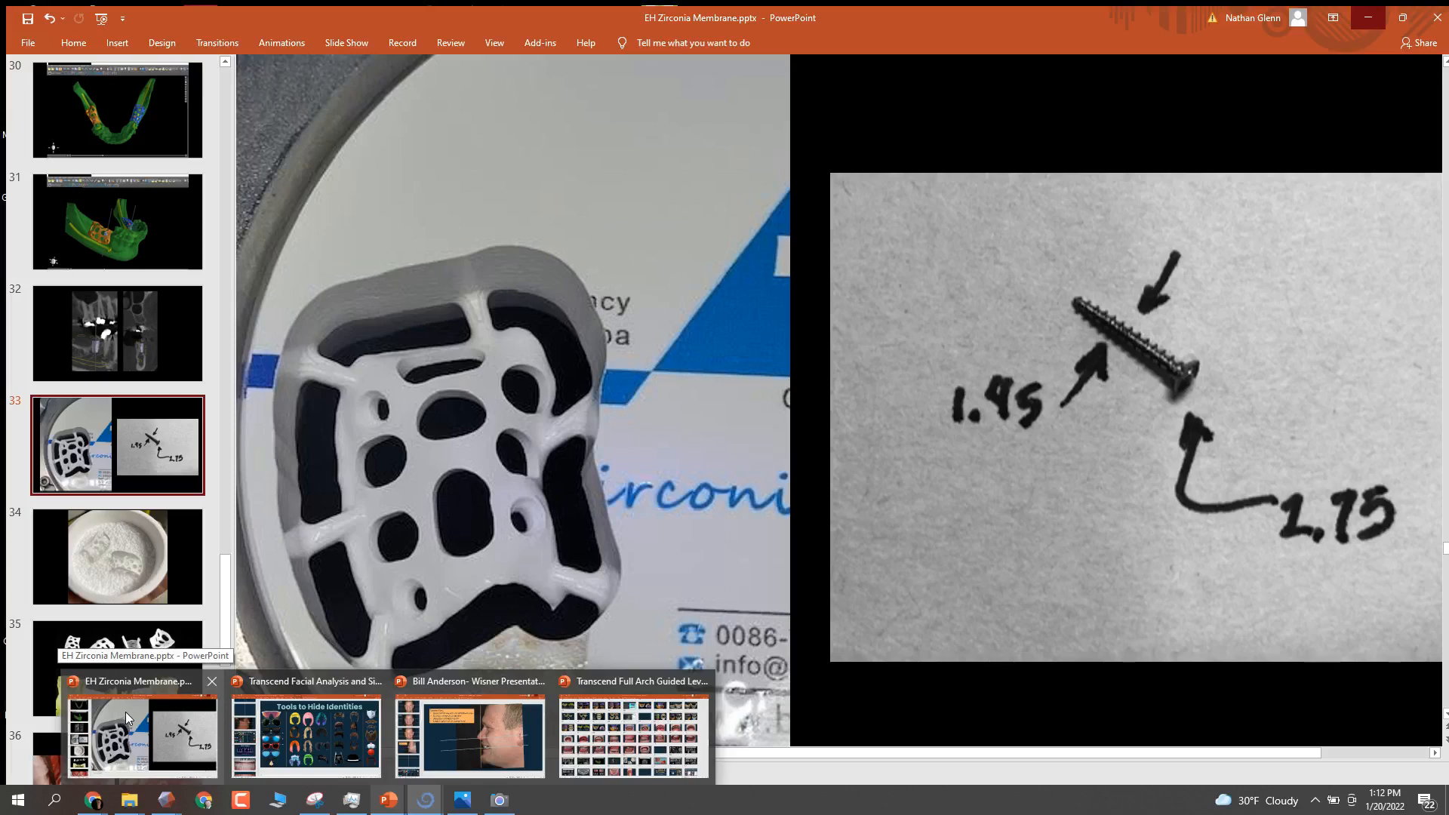
click(130, 686)
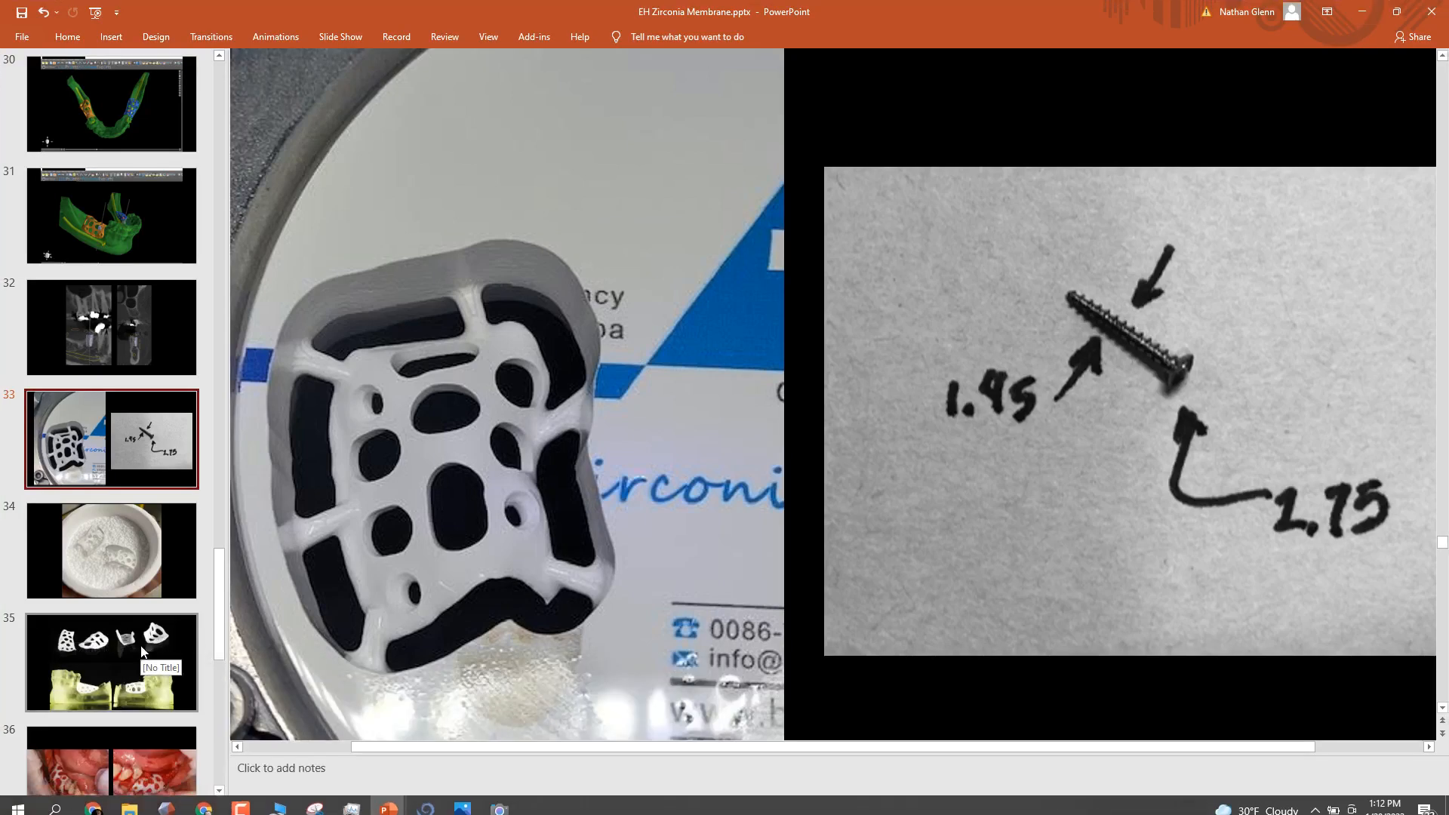
scroll(140, 634, down, 3)
click(125, 542)
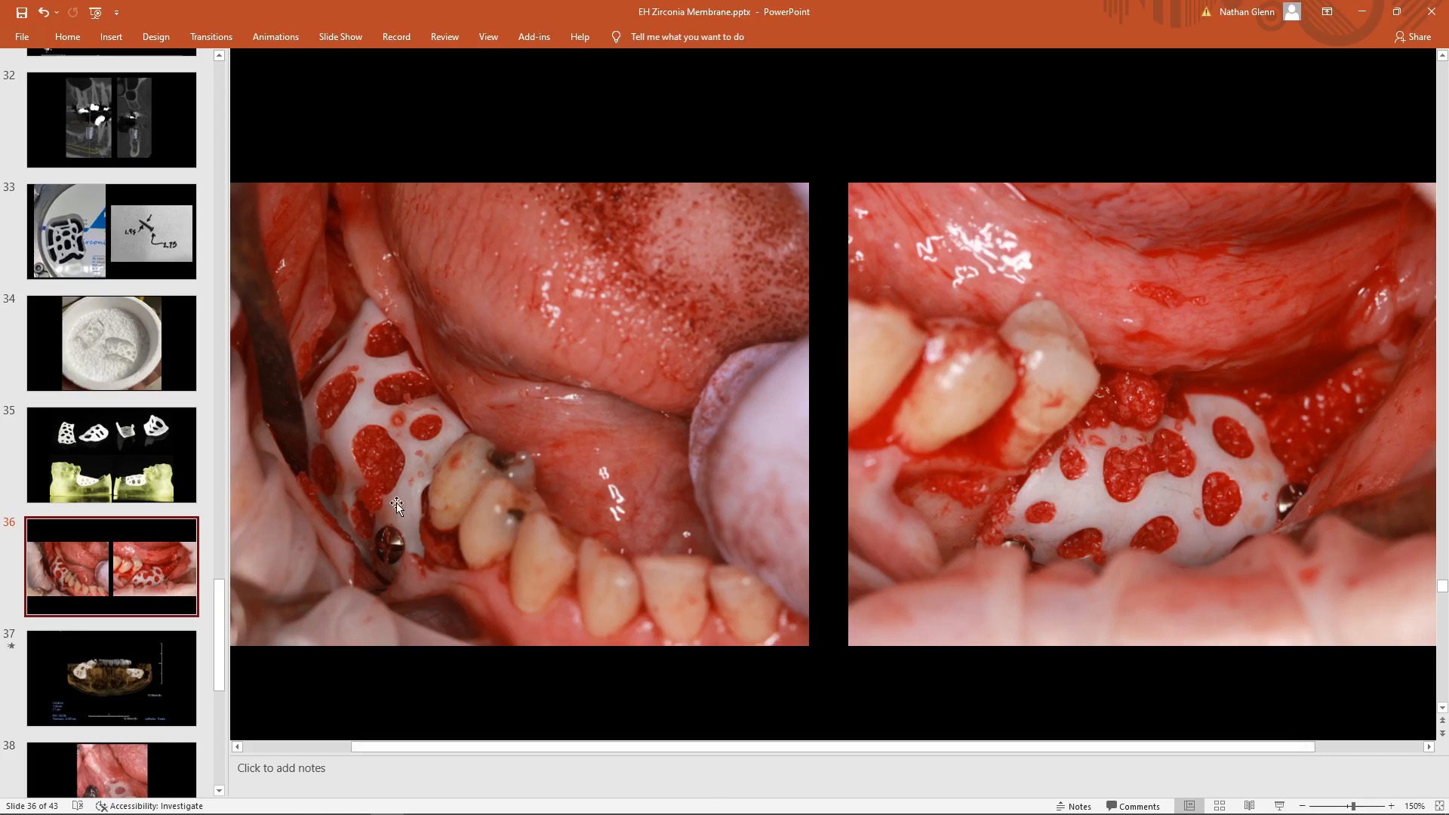
Advance through the CT rendering on slide 37 to the intraoral image of the membrane on slide 38.
scroll(396, 502, down, 2)
scroll(396, 503, down, 8)
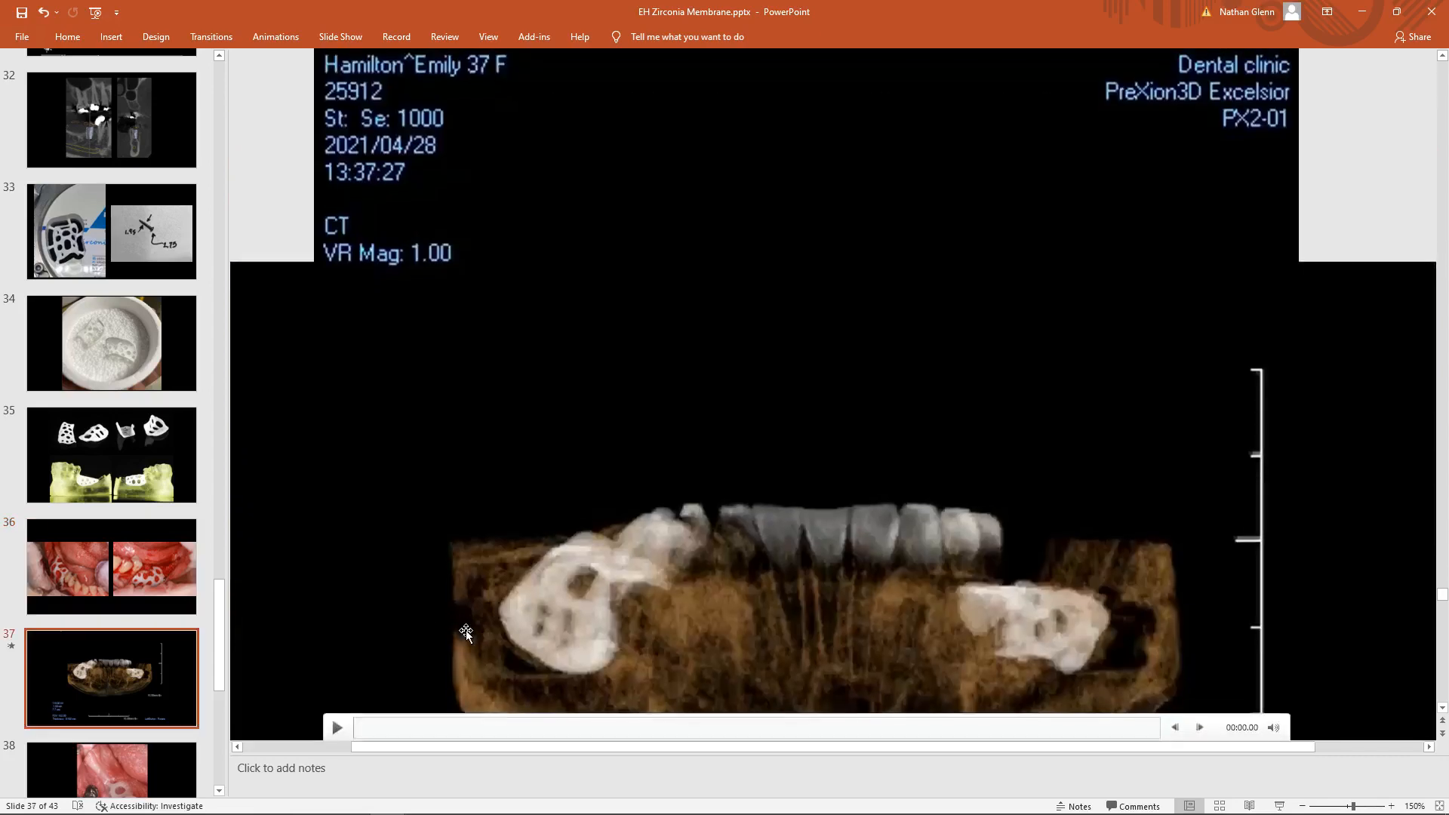
scroll(604, 593, down, 4)
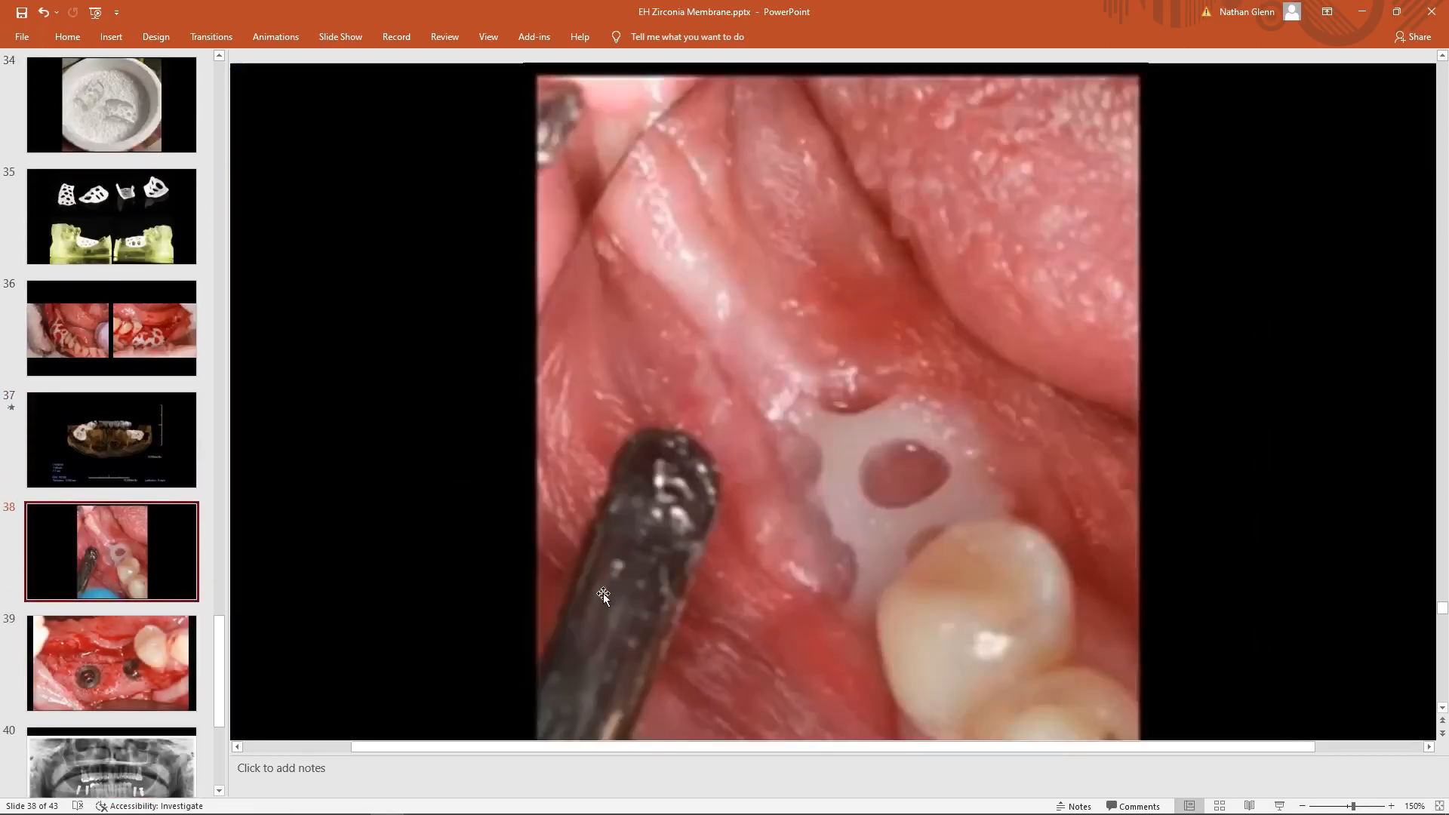